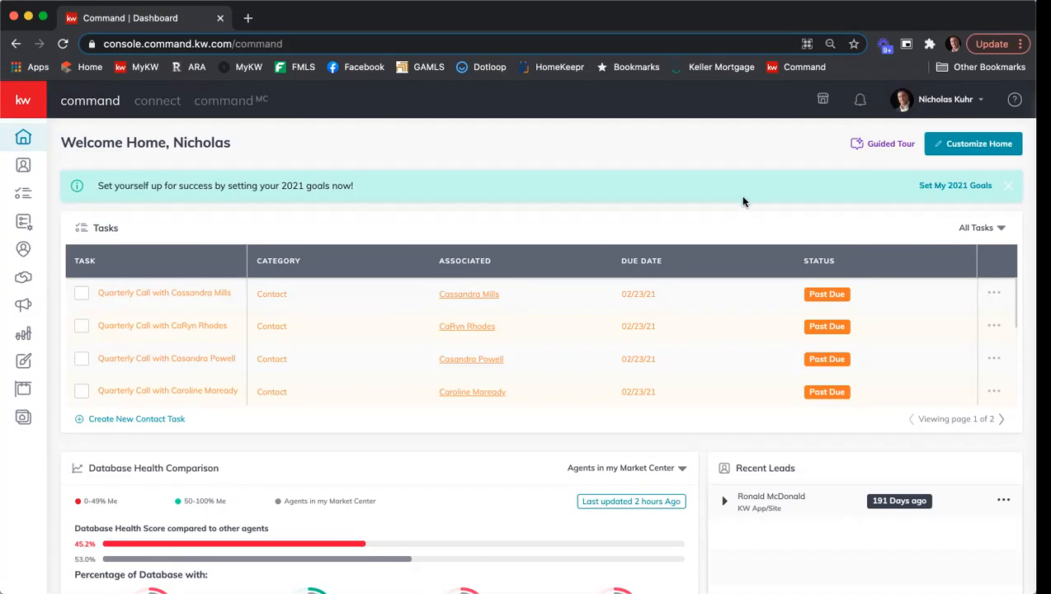
Open the 1234 Main St NE - Stark/Potts - Listing opportunity from the list of all opportunities.
click(23, 280)
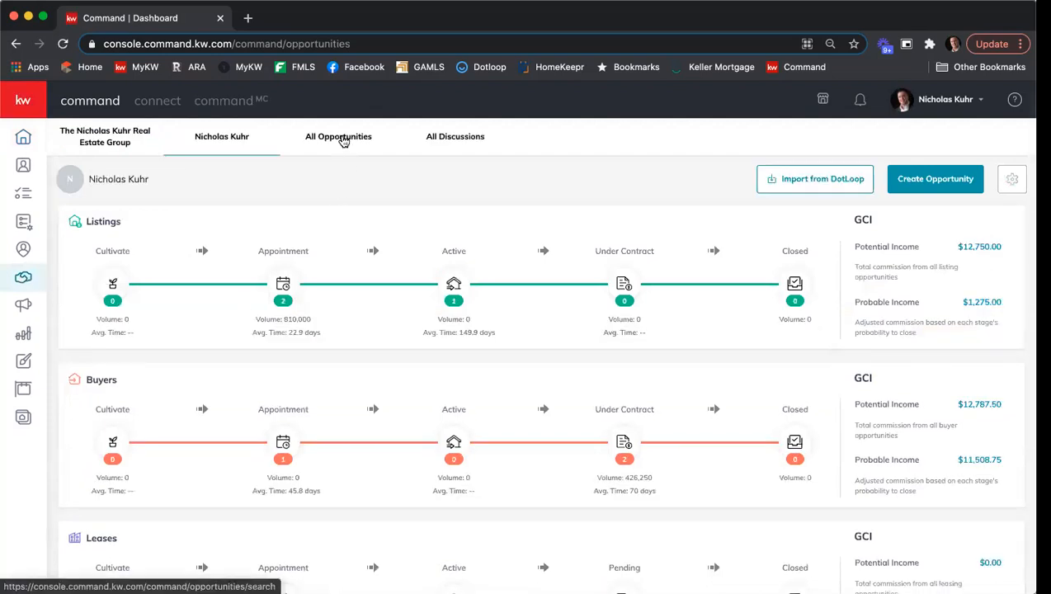
click(343, 139)
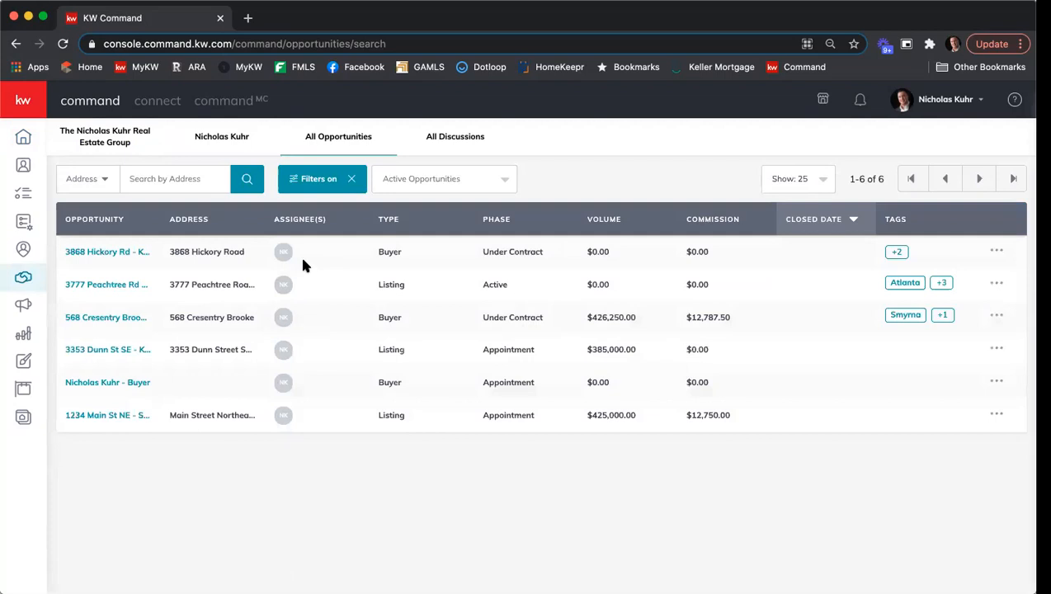
click(97, 415)
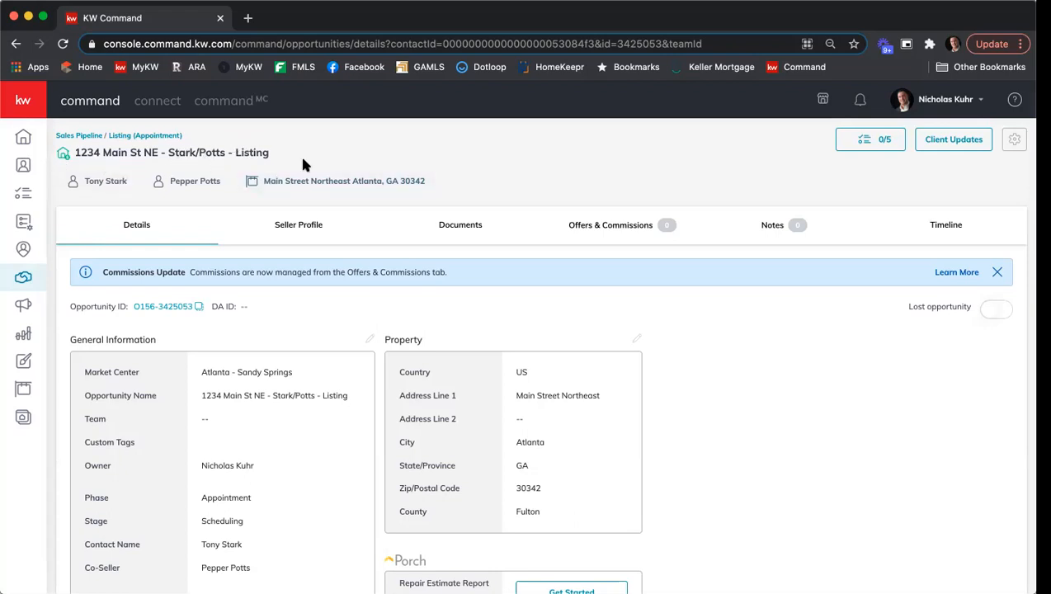
Review the listing opportunity's details and open its Documents section.
scroll(472, 247, down, 2)
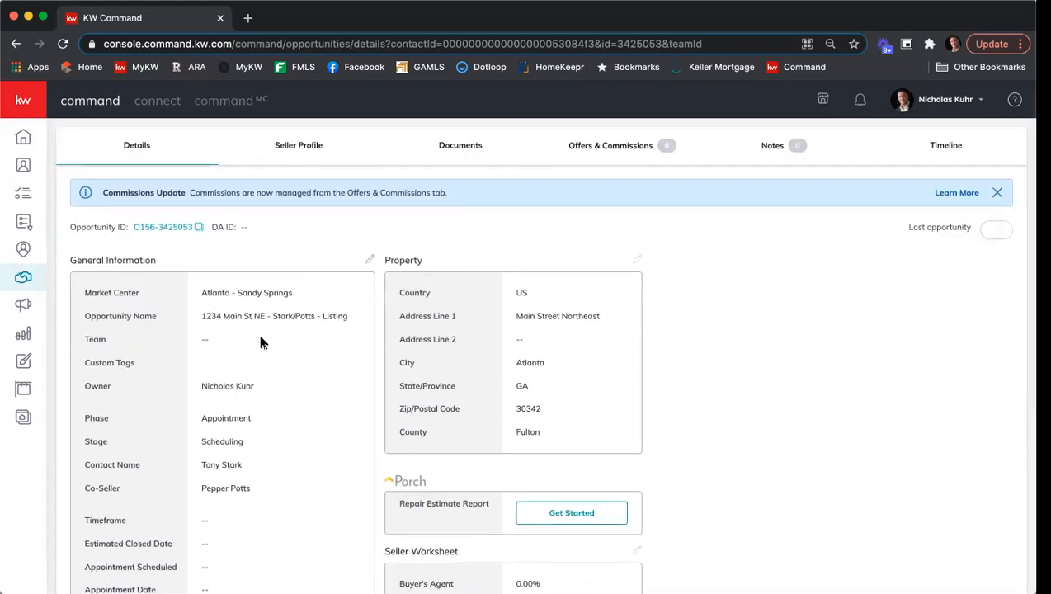
scroll(262, 334, down, 1)
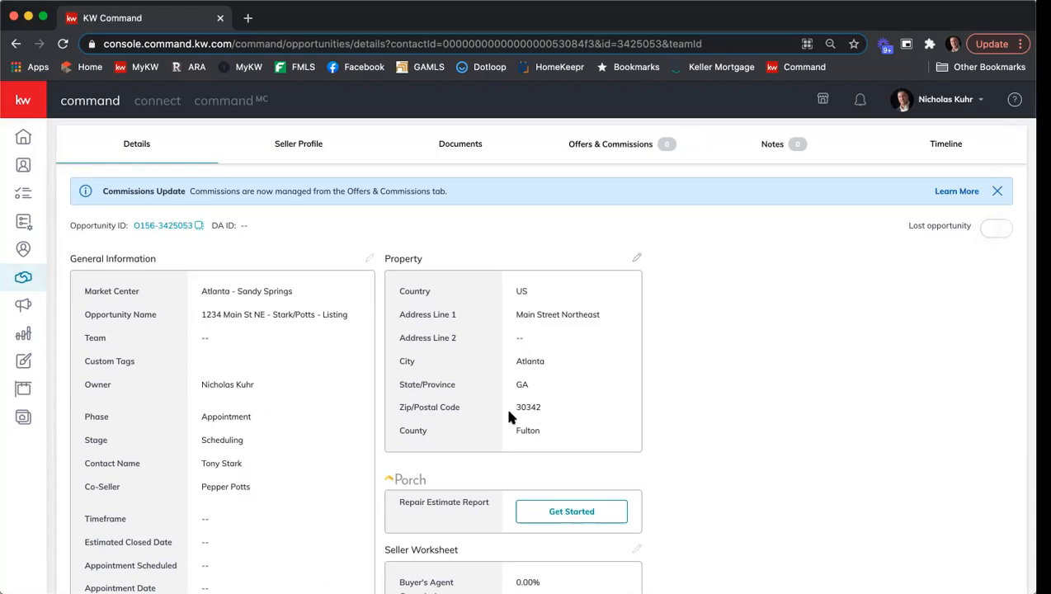
scroll(382, 366, up, 2)
scroll(383, 376, up, 1)
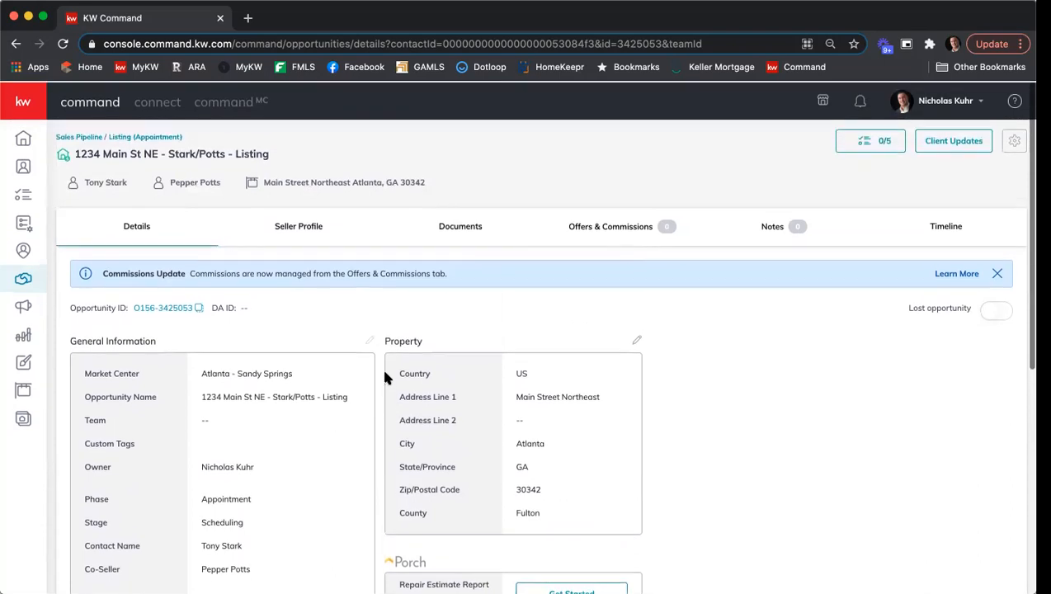
click(461, 225)
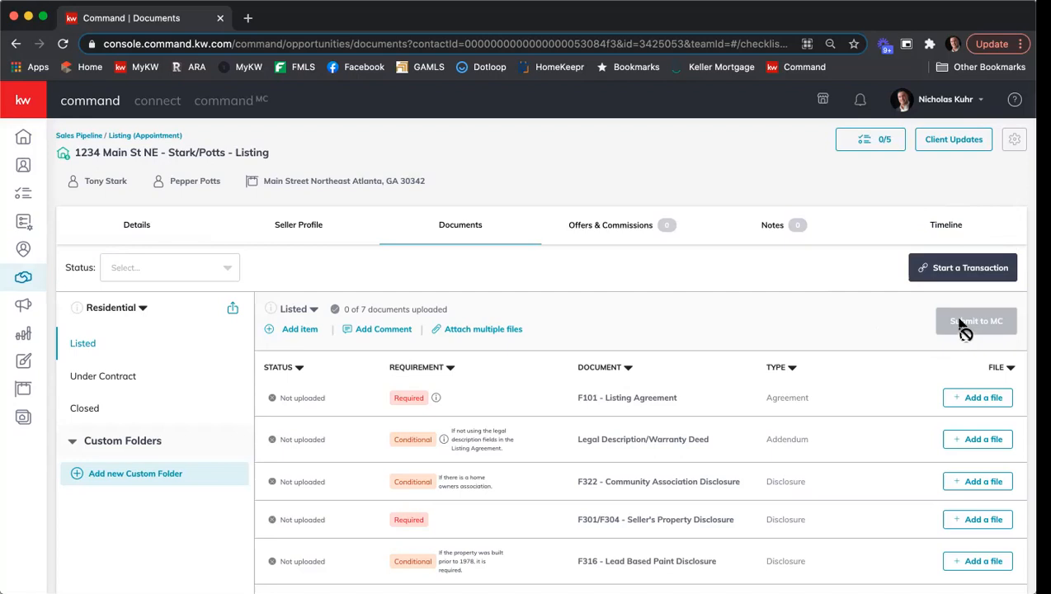
Start a transaction for the listing and sign in to DocuSign Rooms with the saved account credentials.
click(964, 275)
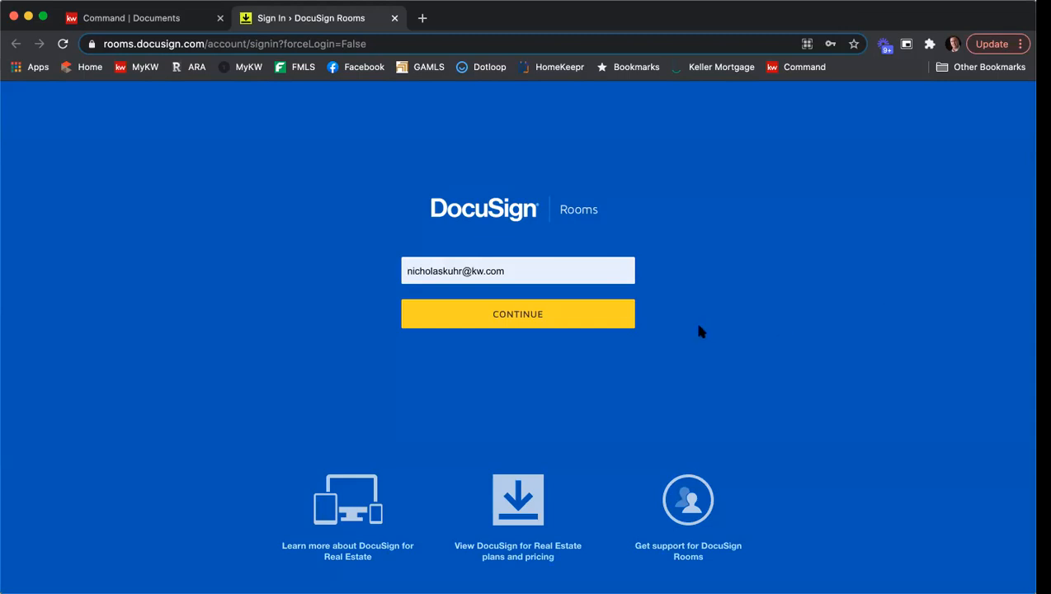
click(552, 313)
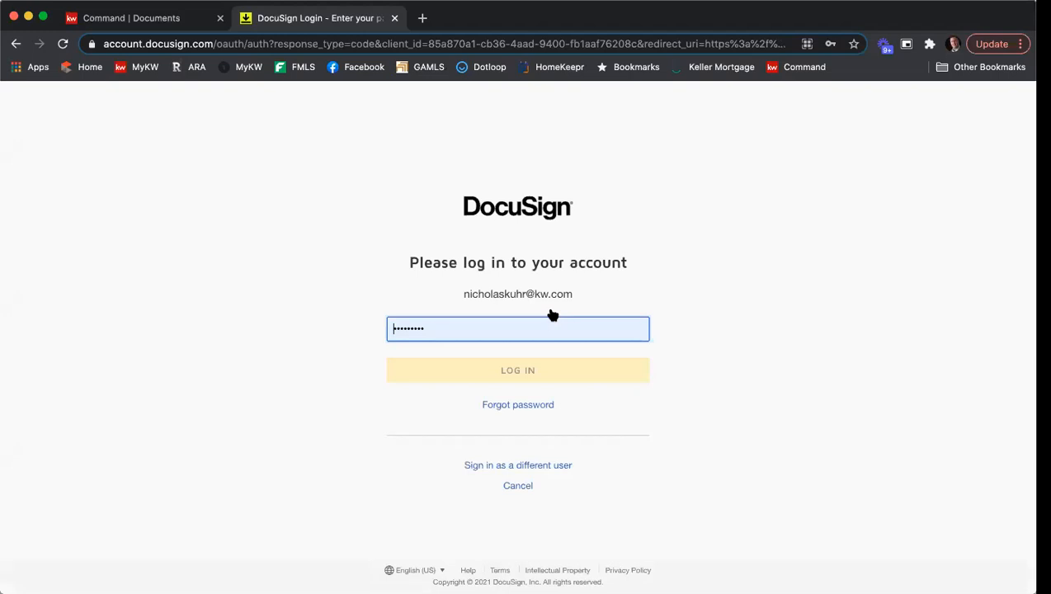
click(535, 371)
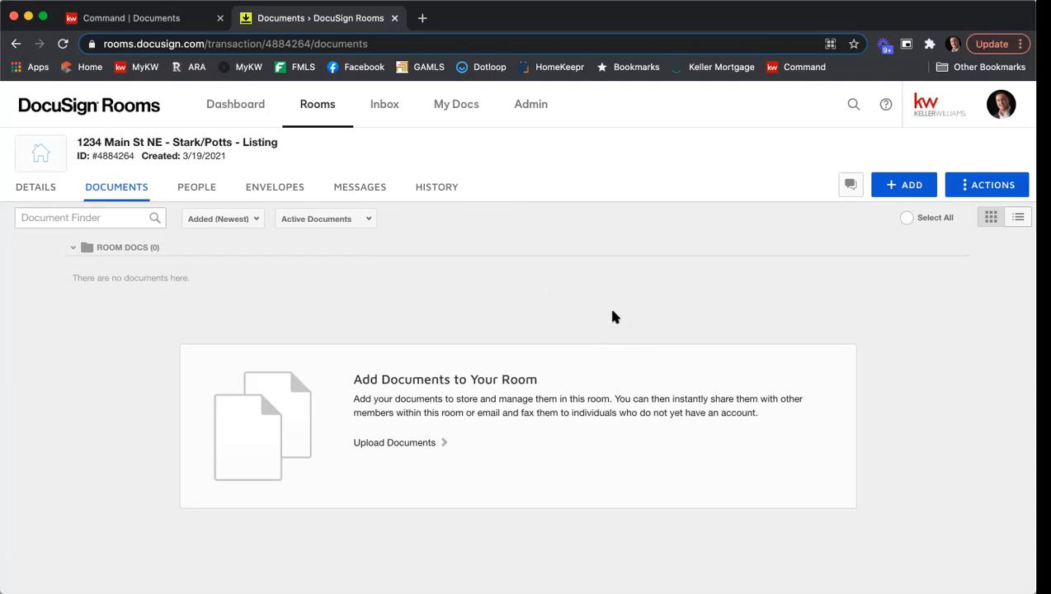
Add DocuSign Forms to the room, choosing the REALTOR forms provider.
click(911, 190)
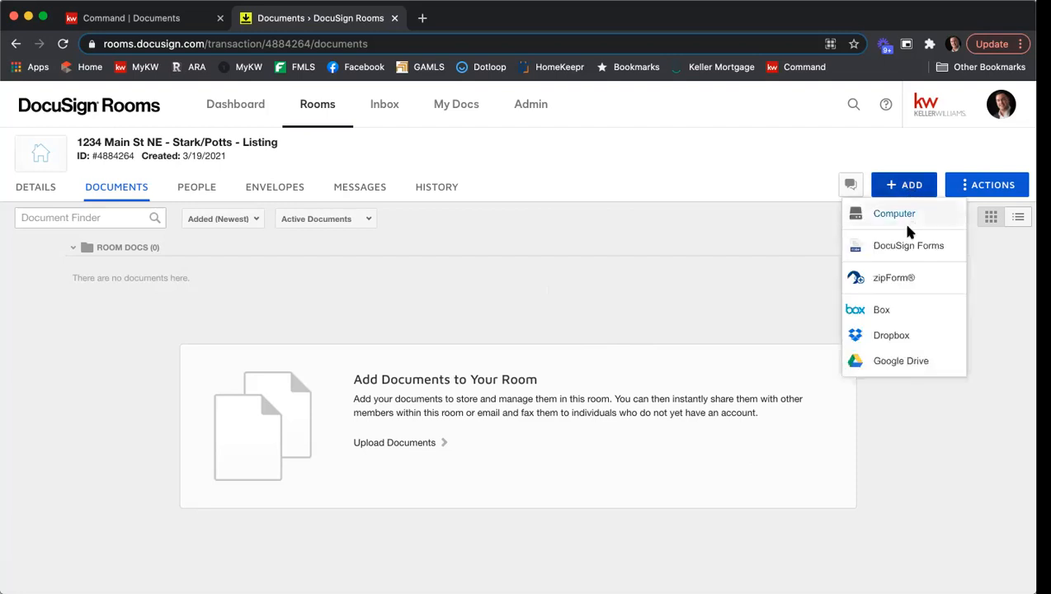
click(908, 246)
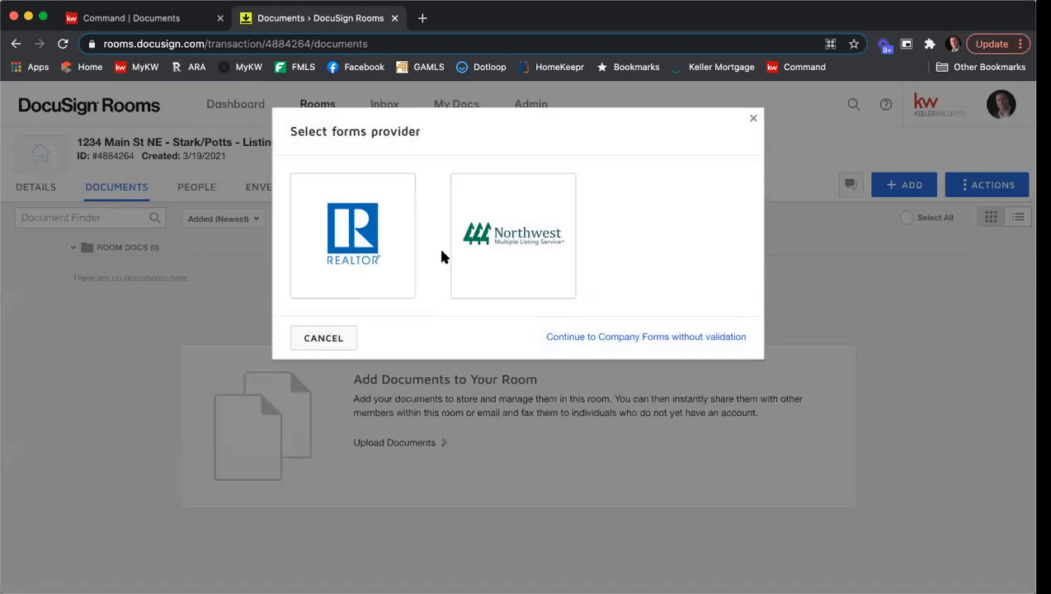
click(353, 256)
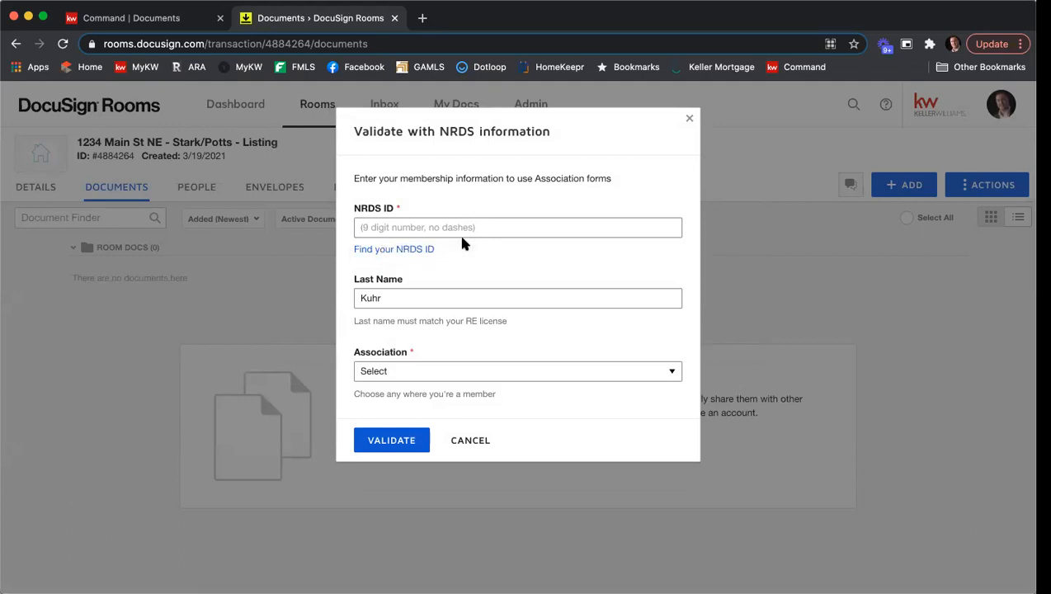
Look up the NRDS ID by last name and real estate license number, entering the agent's last name and license number.
click(374, 251)
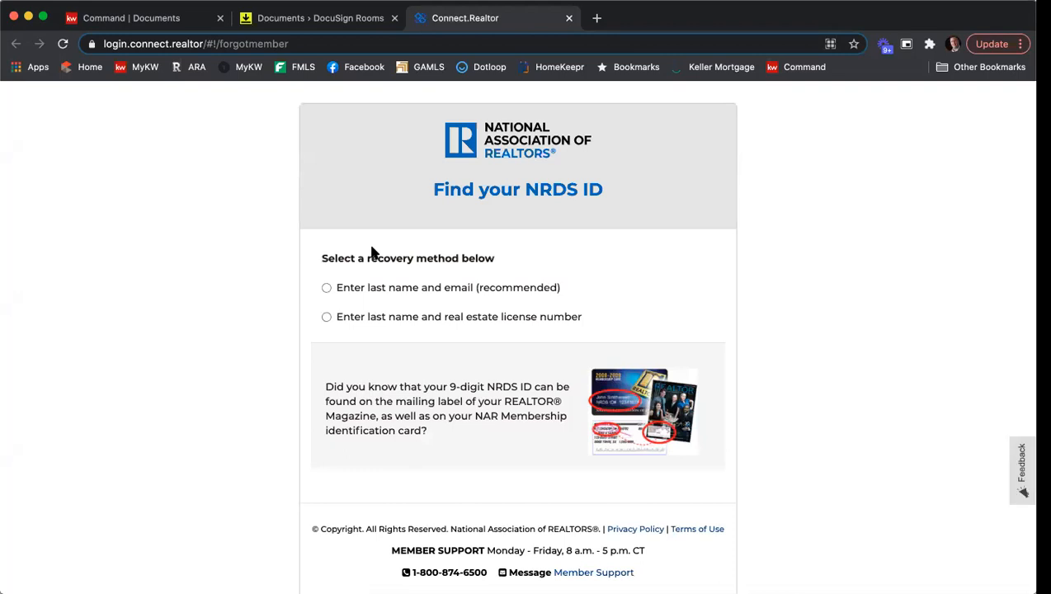
click(326, 319)
click(384, 342)
key(Tab)
key(shift+Tab)
key(Tab)
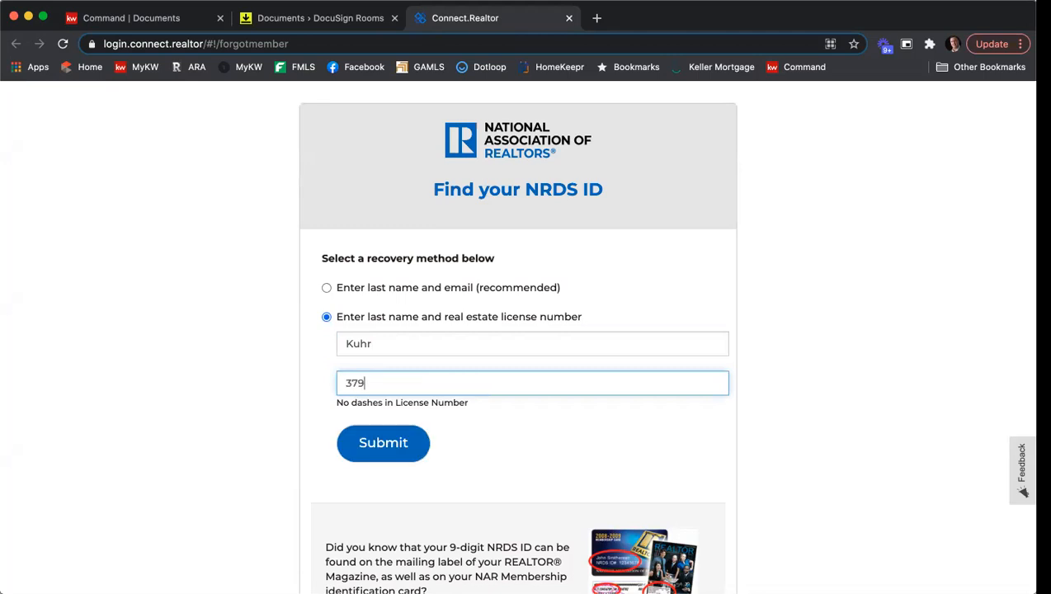
click(390, 434)
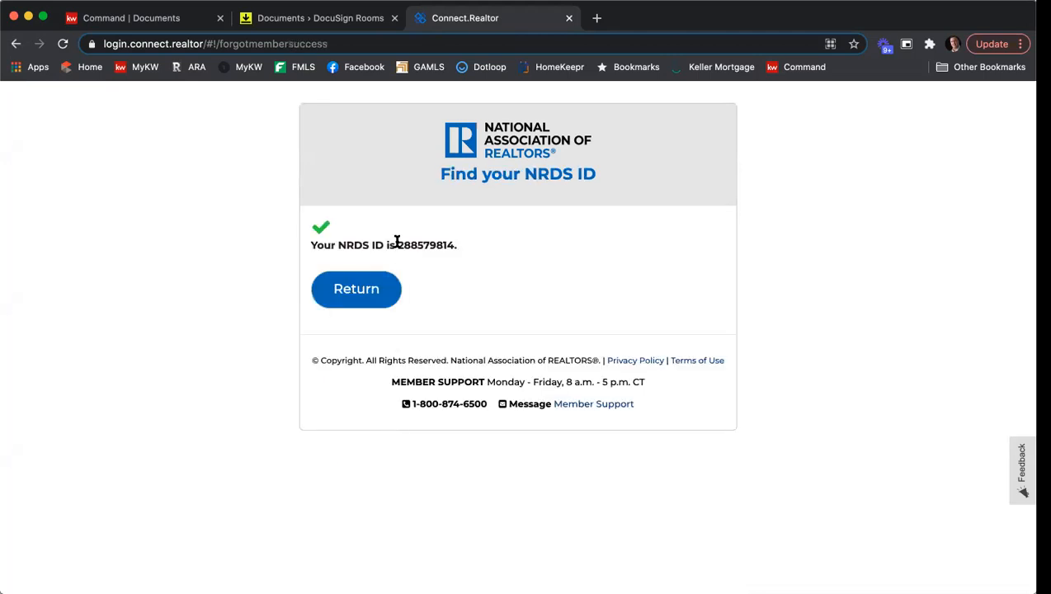
Copy the found NRDS ID, close the lookup tab, and paste it into the validation dialog's NRDS ID field.
drag(397, 244, 455, 244)
right_click(445, 245)
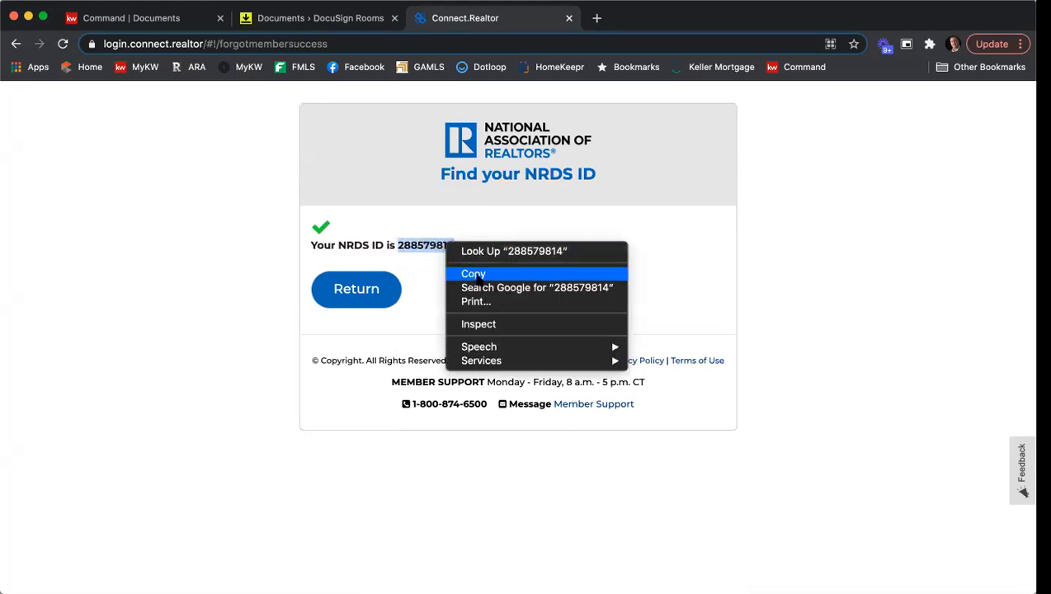
click(475, 275)
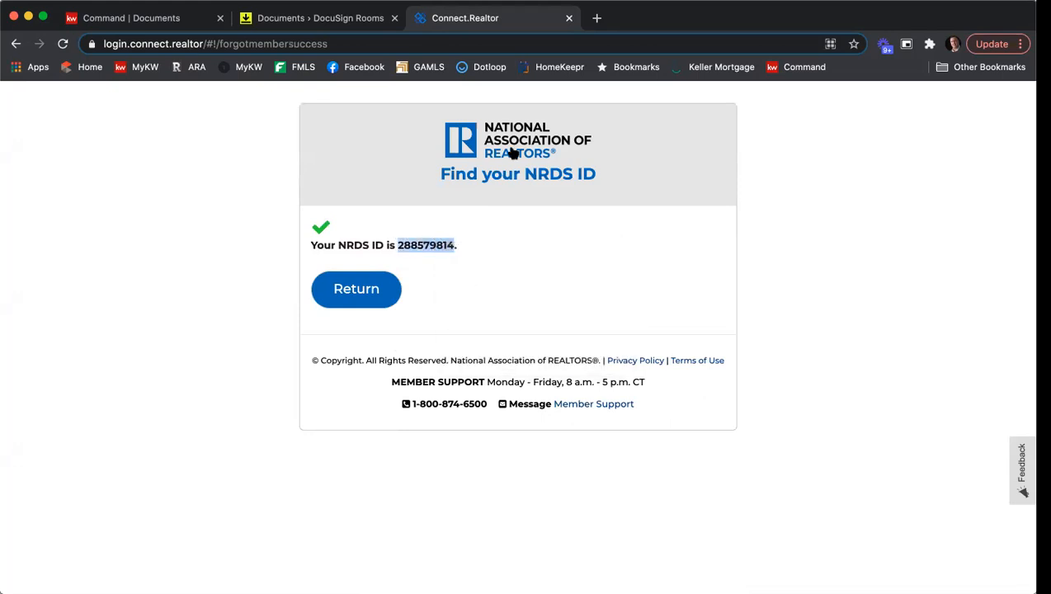
click(568, 18)
click(422, 225)
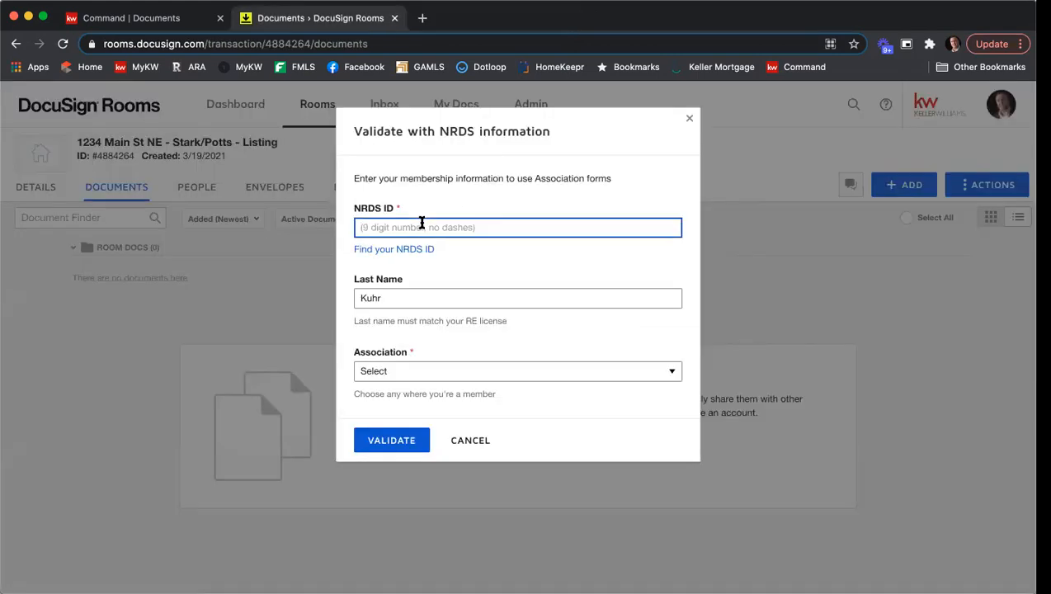
right_click(421, 224)
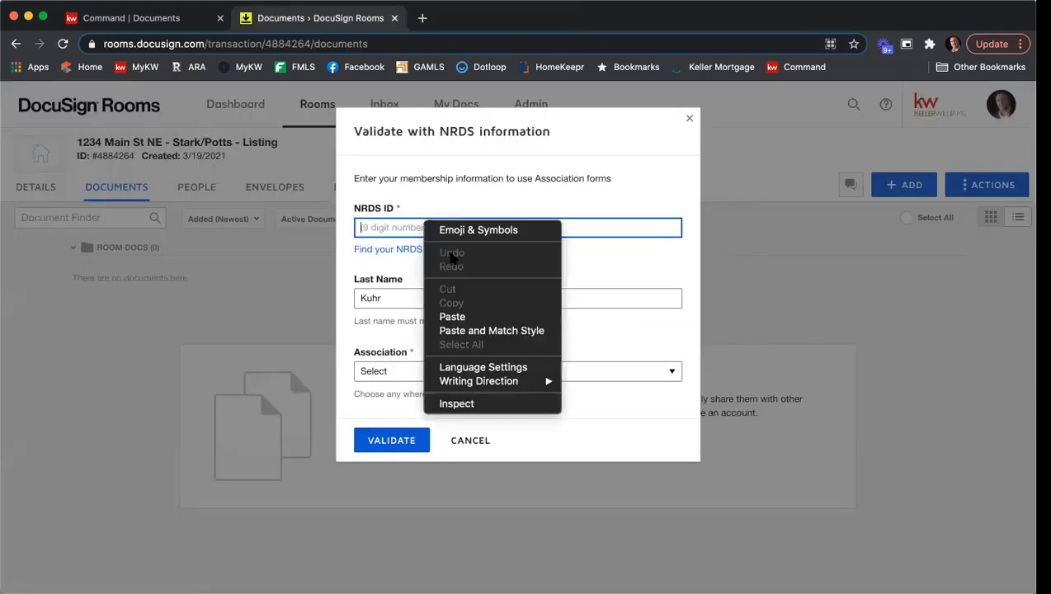
click(479, 315)
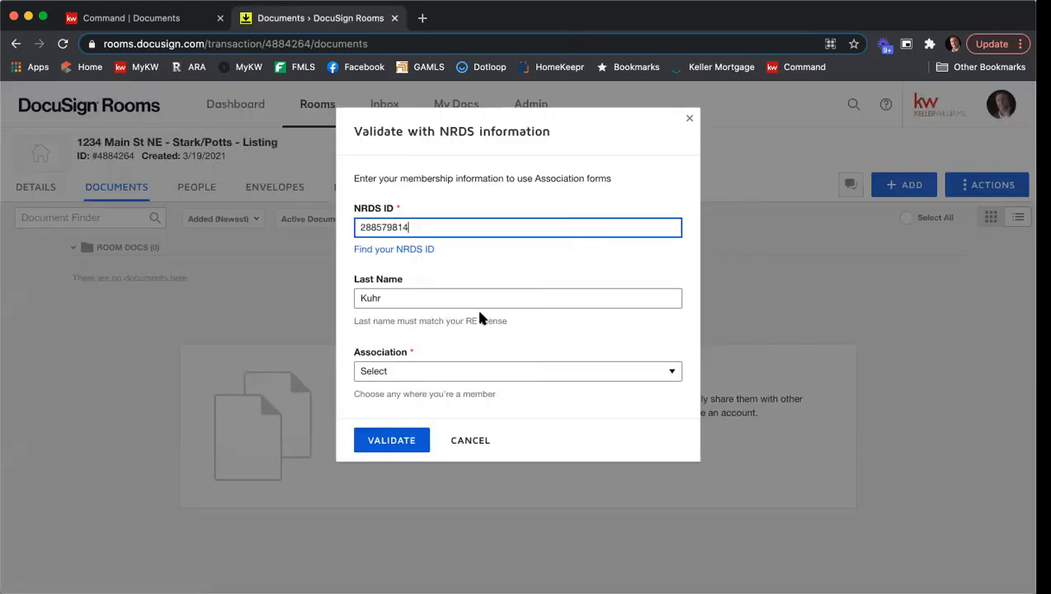
Choose GEORGIA ASSOCIATION OF REALTORS® as the association and validate the NRDS information.
click(427, 370)
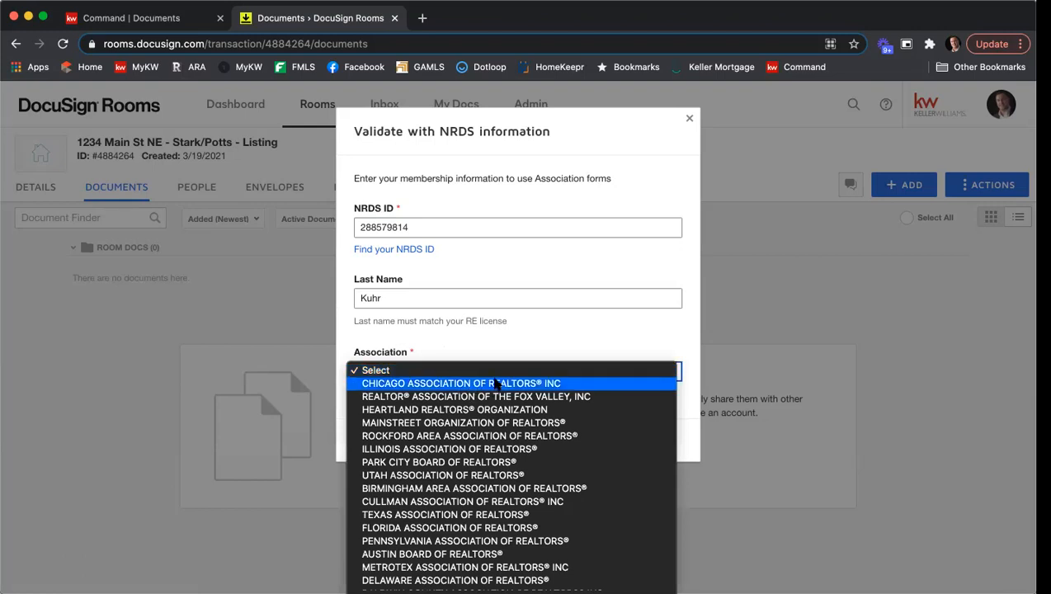
scroll(496, 386, down, 5)
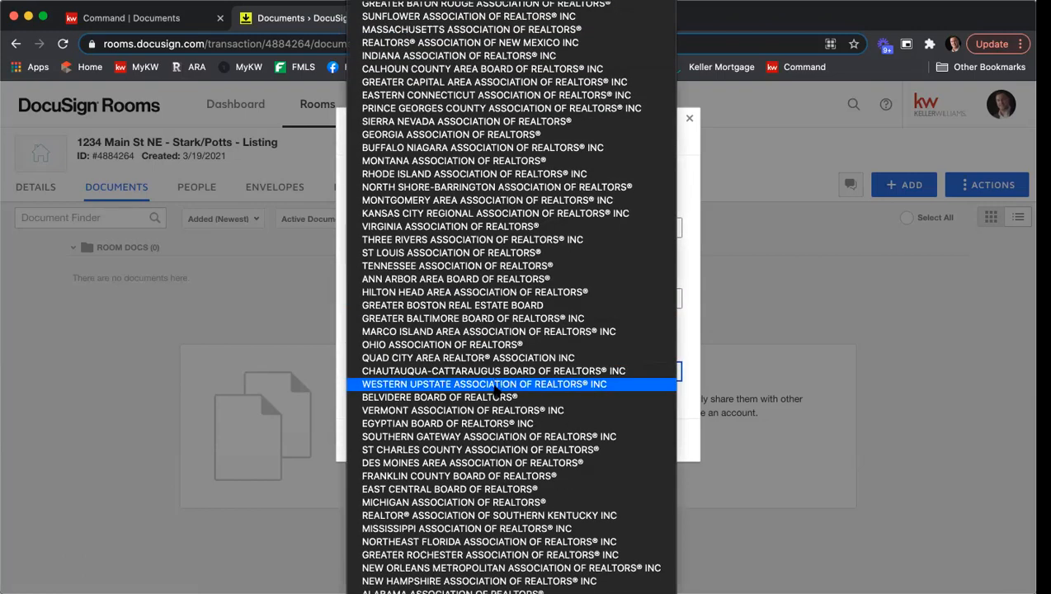
click(444, 137)
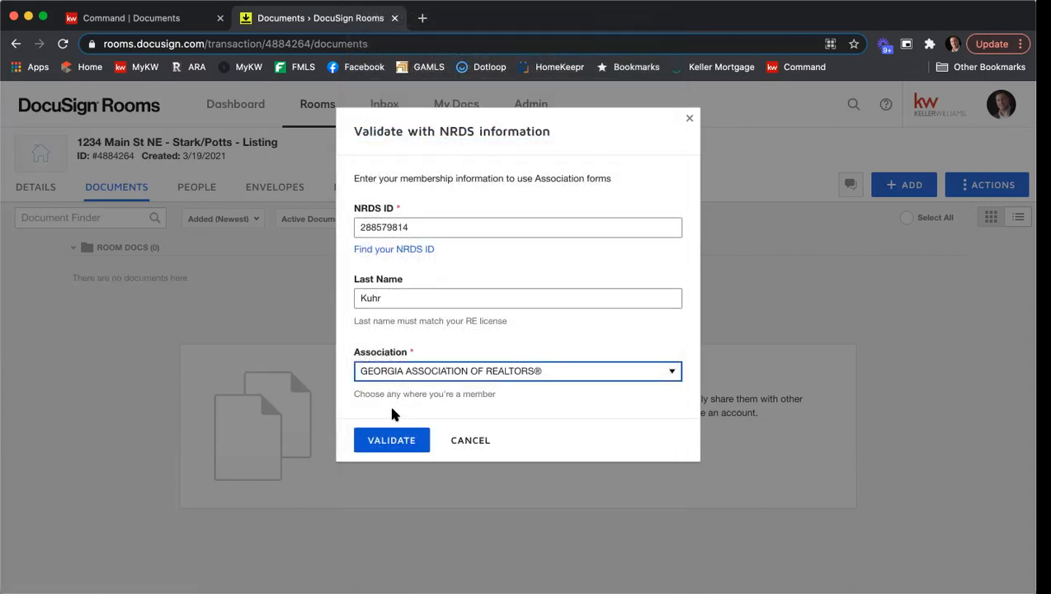
click(391, 440)
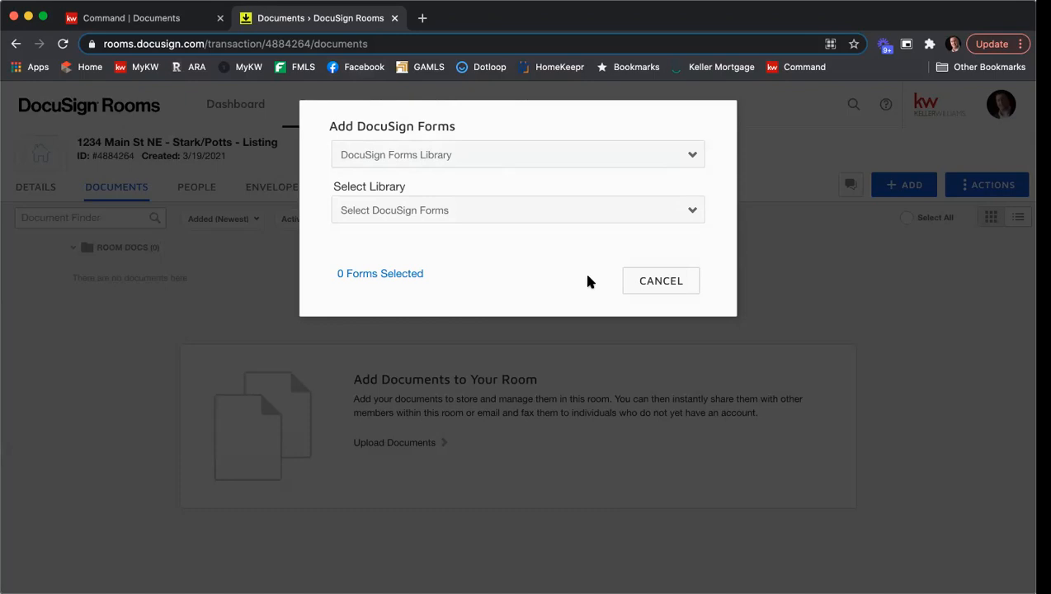
Close the Add DocuSign Forms dialog and open the account's Integrations preferences.
click(644, 281)
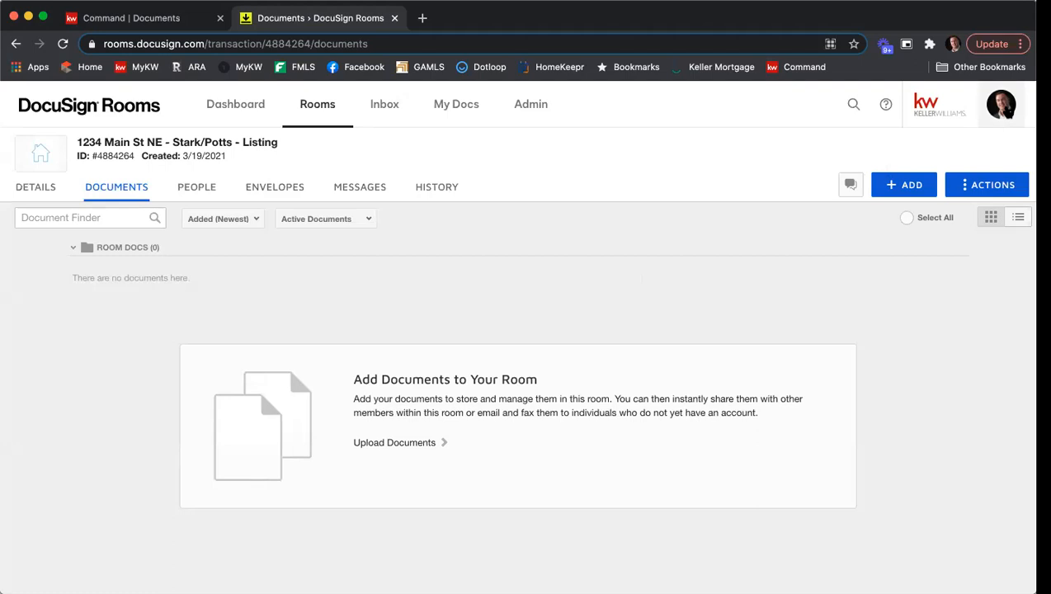
click(1003, 107)
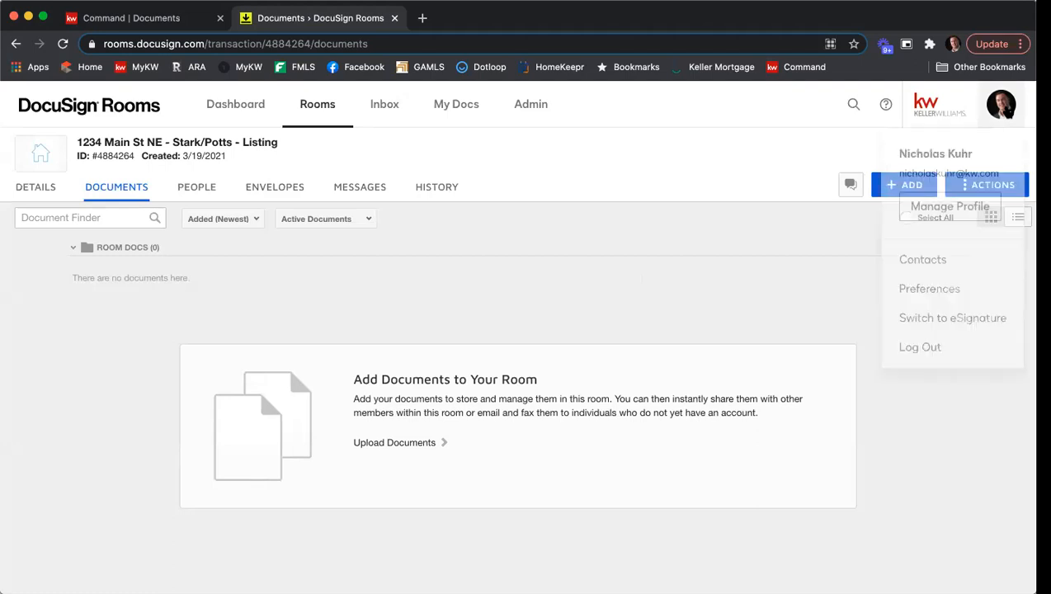
click(952, 287)
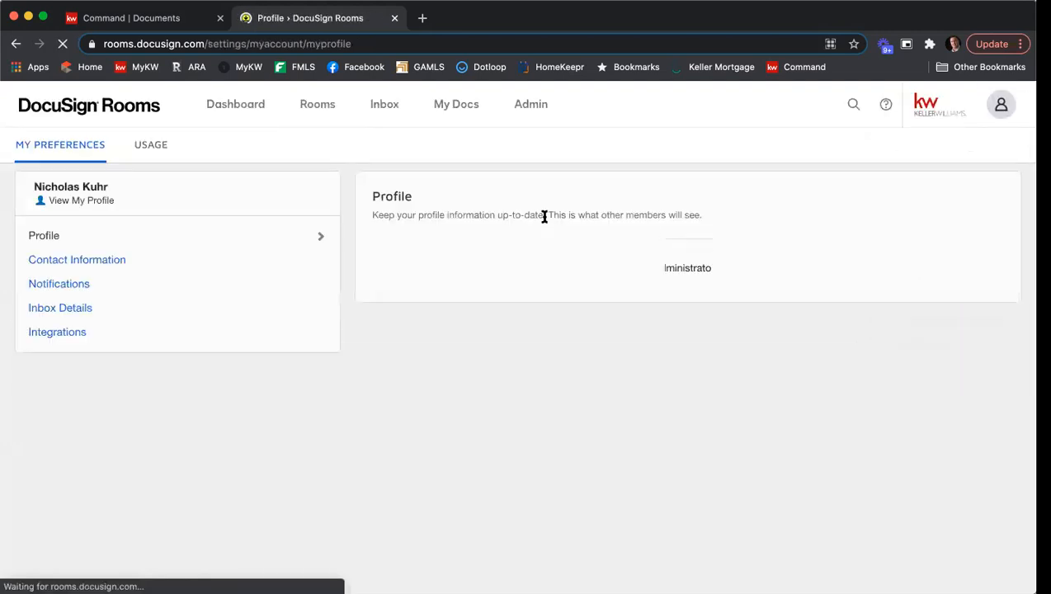
click(72, 333)
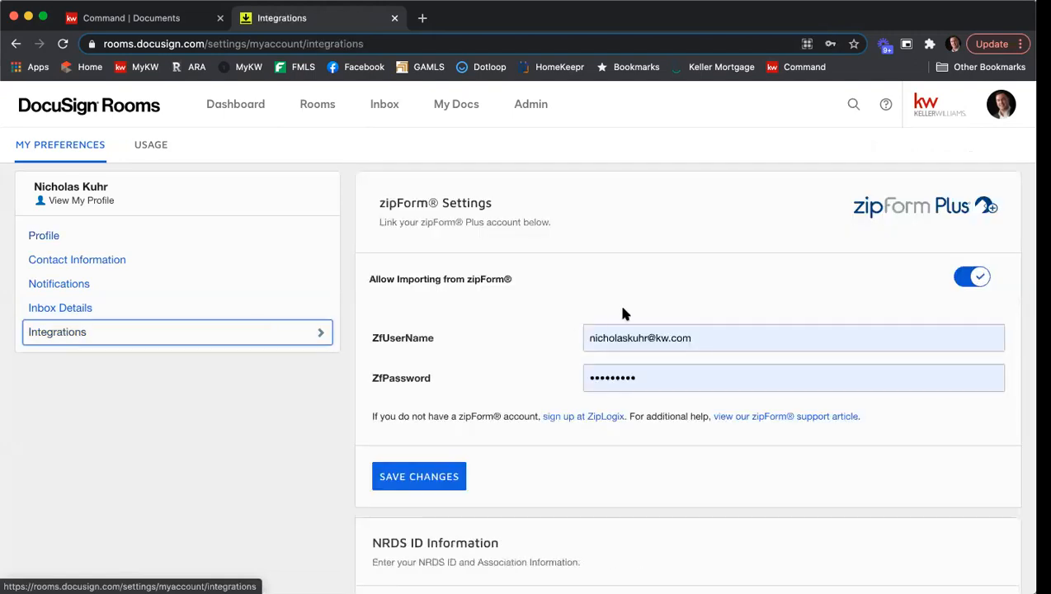
Review the NRDS ID information and association membership in the integration settings.
scroll(618, 305, down, 1)
scroll(619, 312, down, 6)
scroll(577, 284, up, 1)
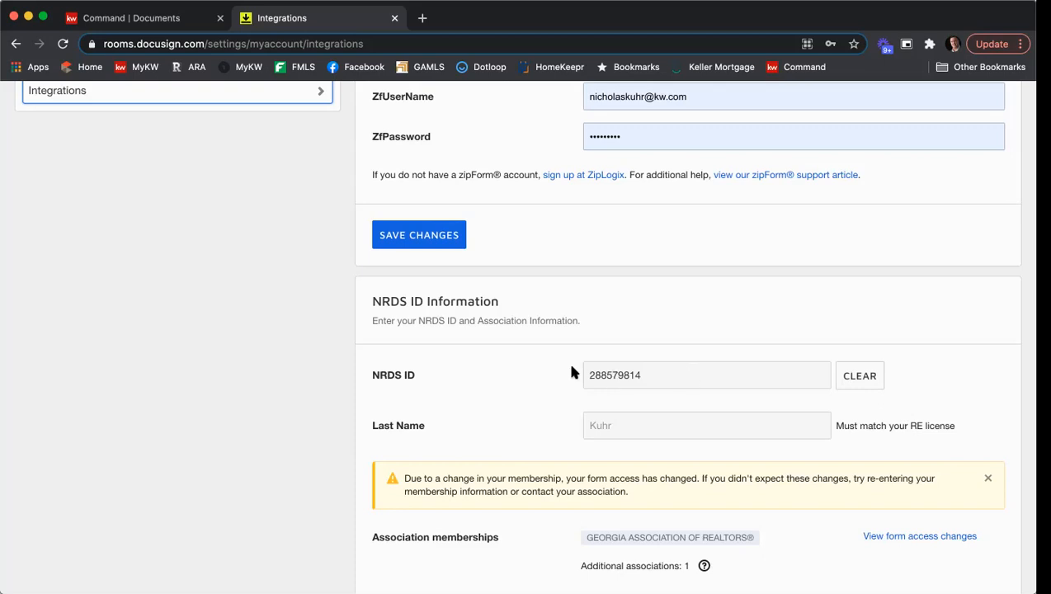
scroll(562, 380, up, 2)
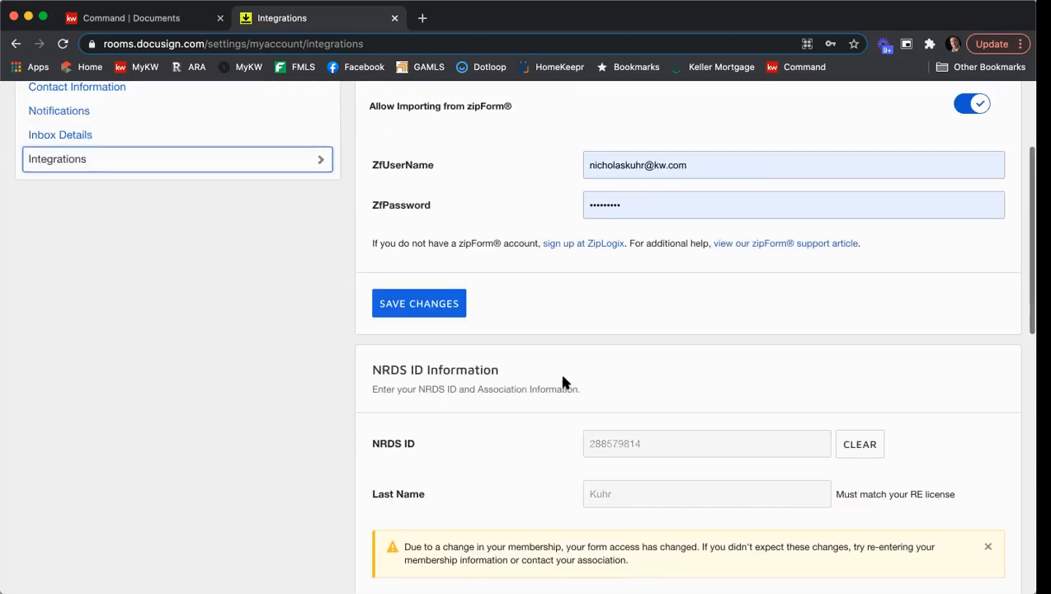
scroll(564, 380, down, 2)
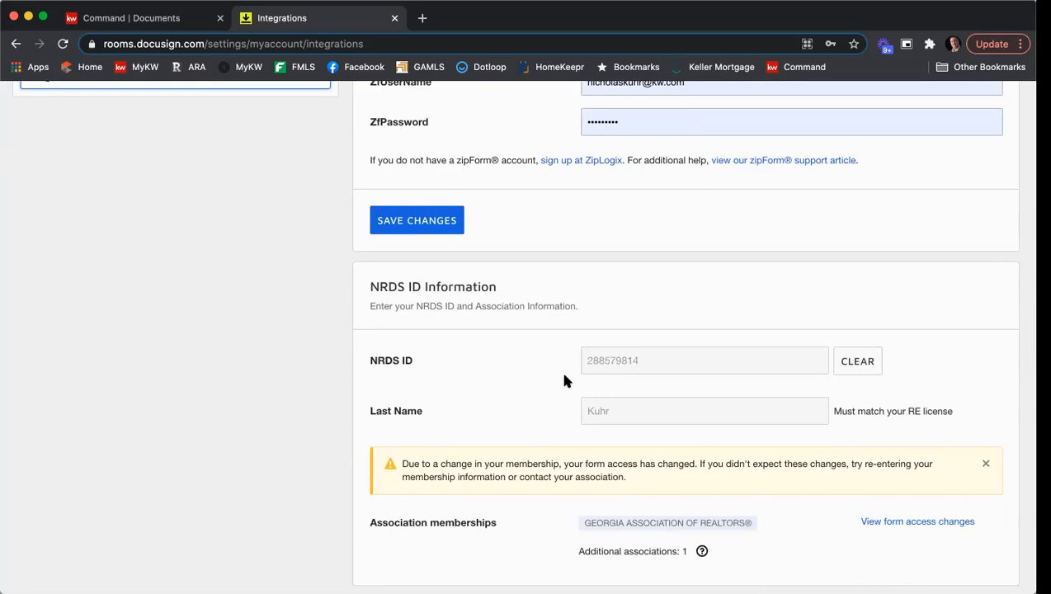
scroll(565, 378, up, 5)
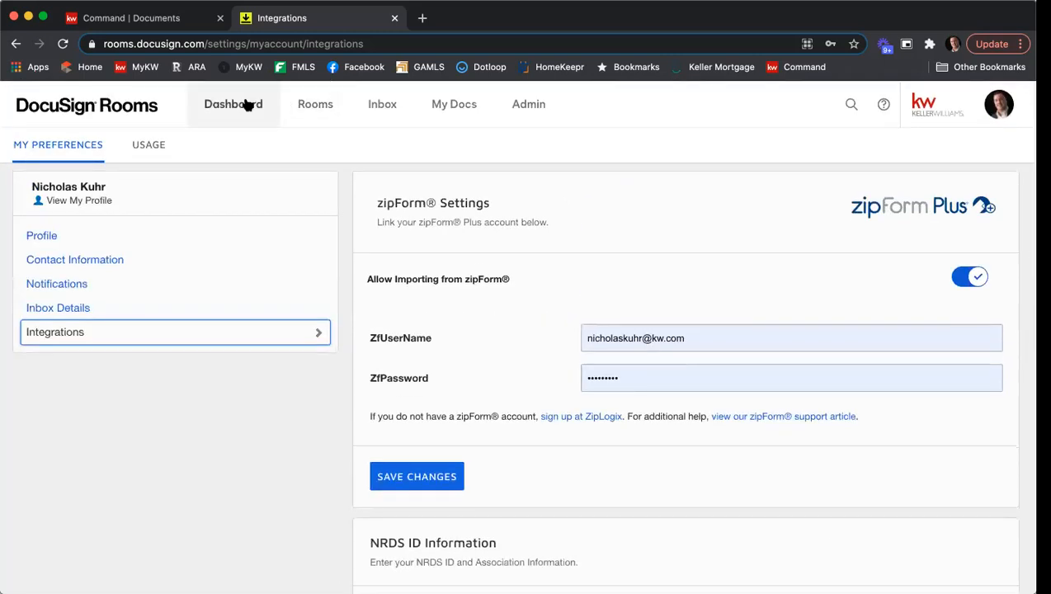
Return to the dashboard and open the recently viewed 1234 Main St NE room.
click(244, 104)
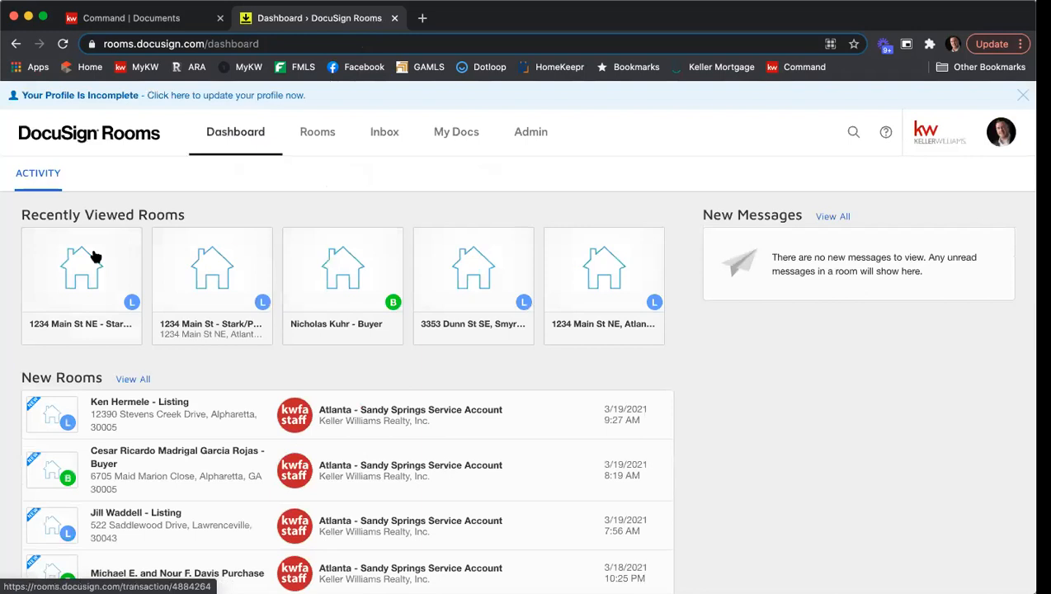
click(94, 255)
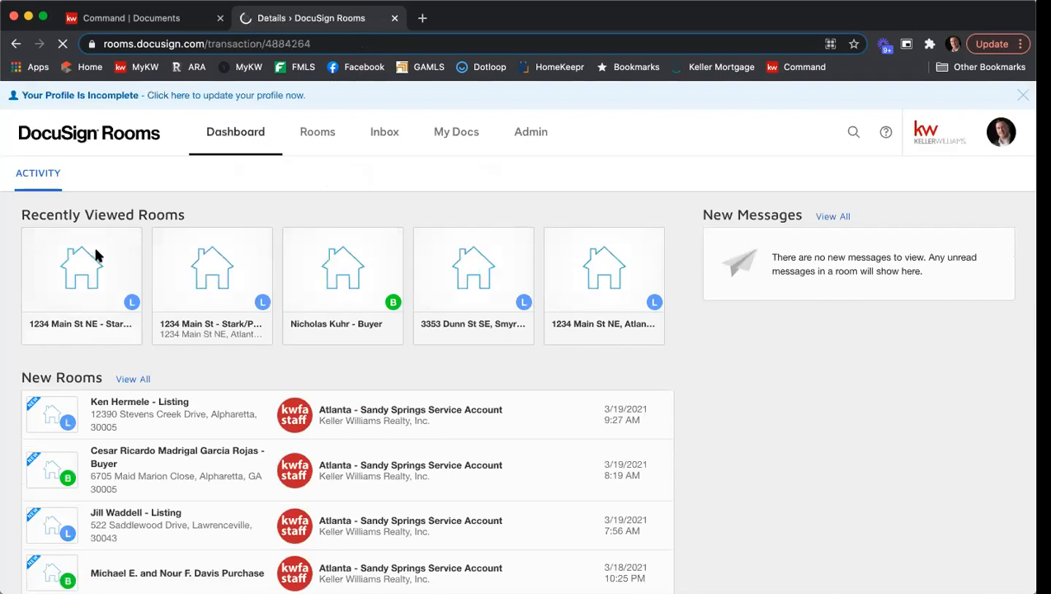
Open the room's details and review its room information, location, listing, seller, agent and buyer sections.
click(120, 186)
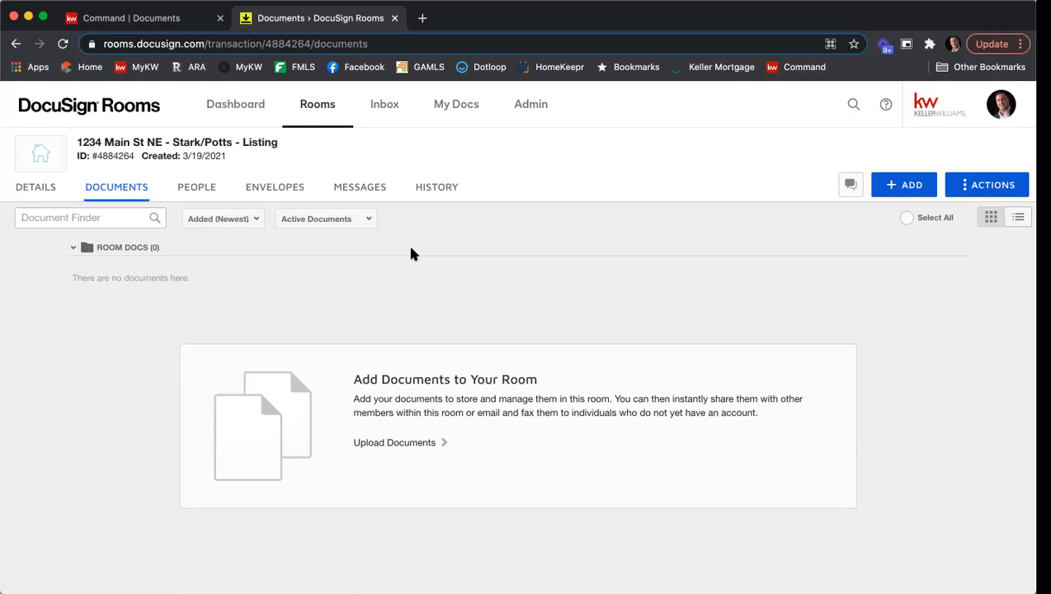
click(39, 198)
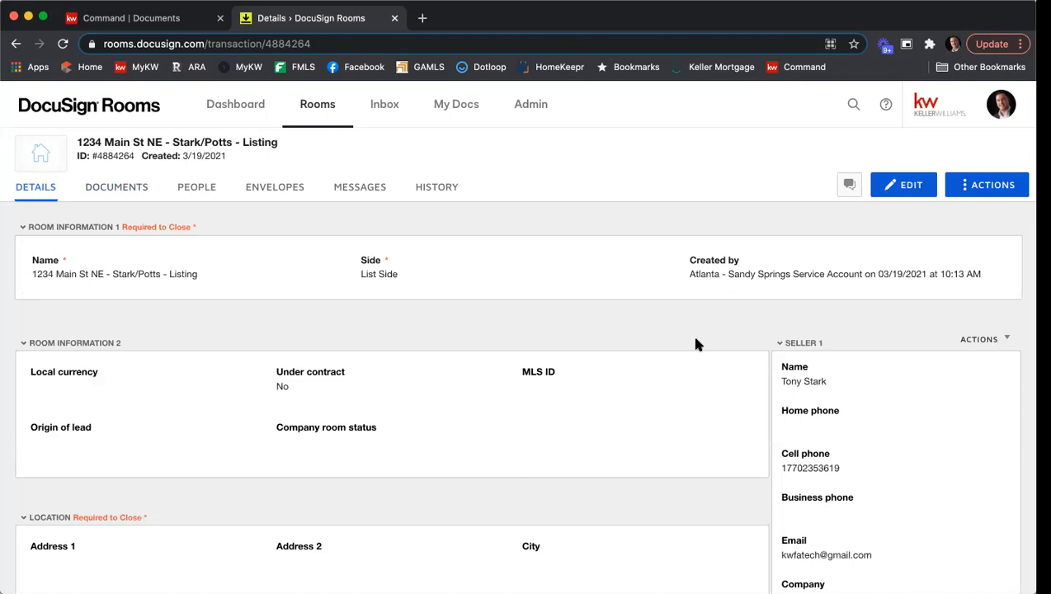
scroll(198, 389, down, 5)
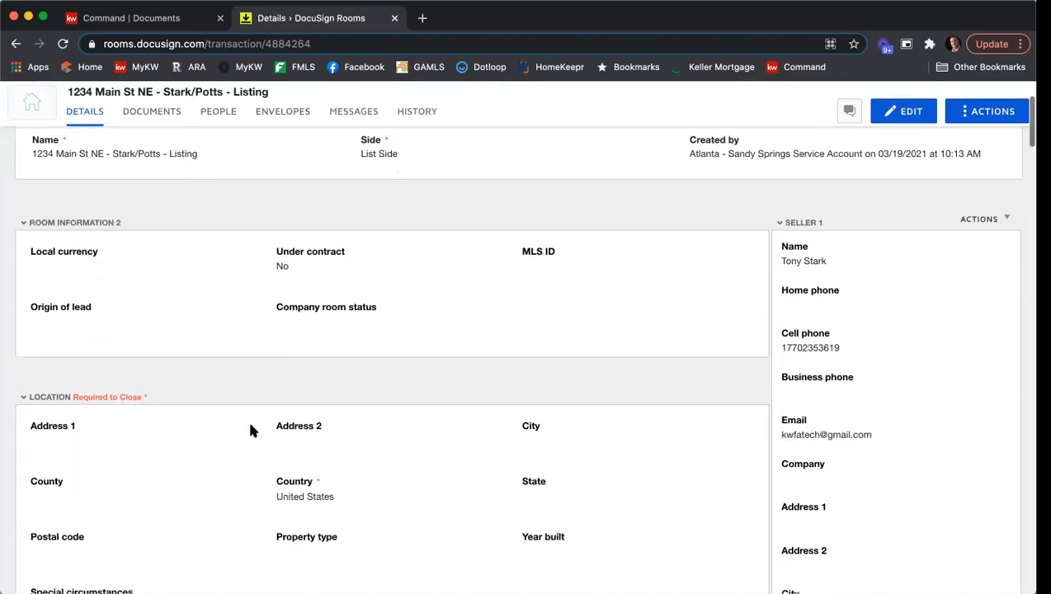
scroll(260, 426, down, 3)
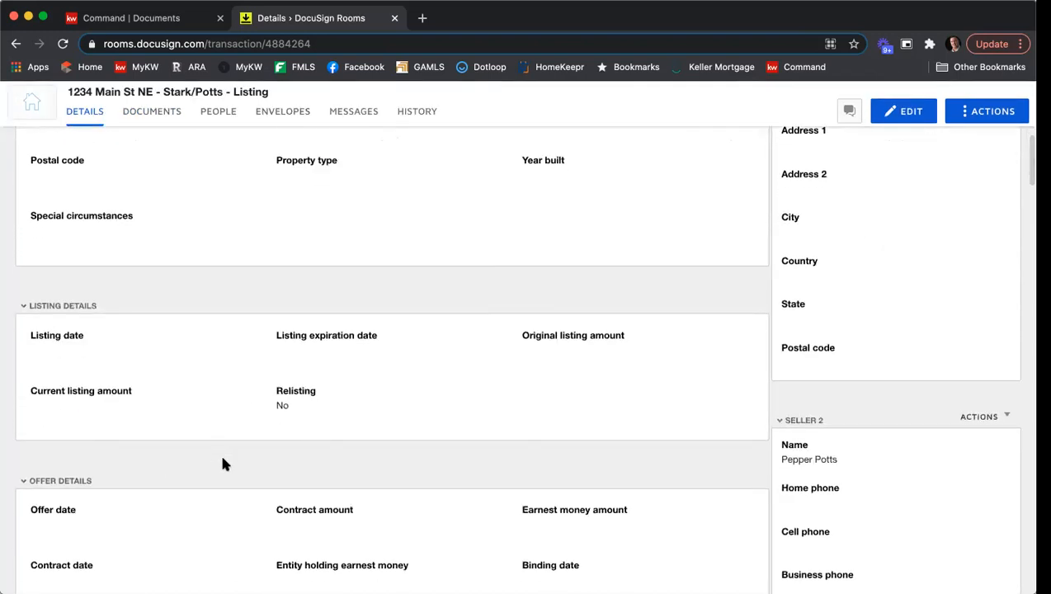
scroll(231, 466, down, 2)
scroll(324, 486, up, 10)
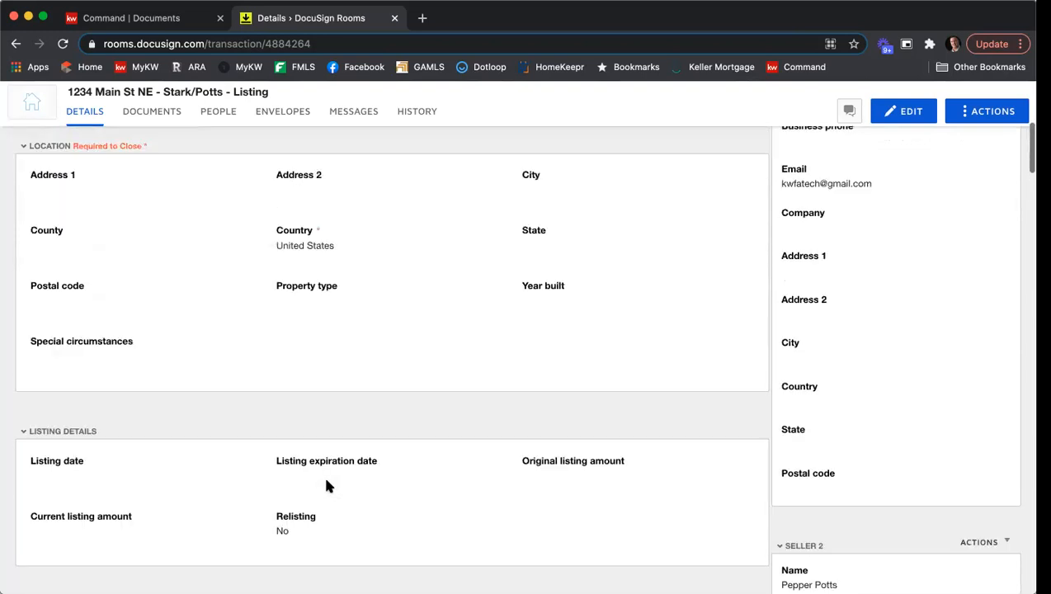
scroll(326, 487, up, 1)
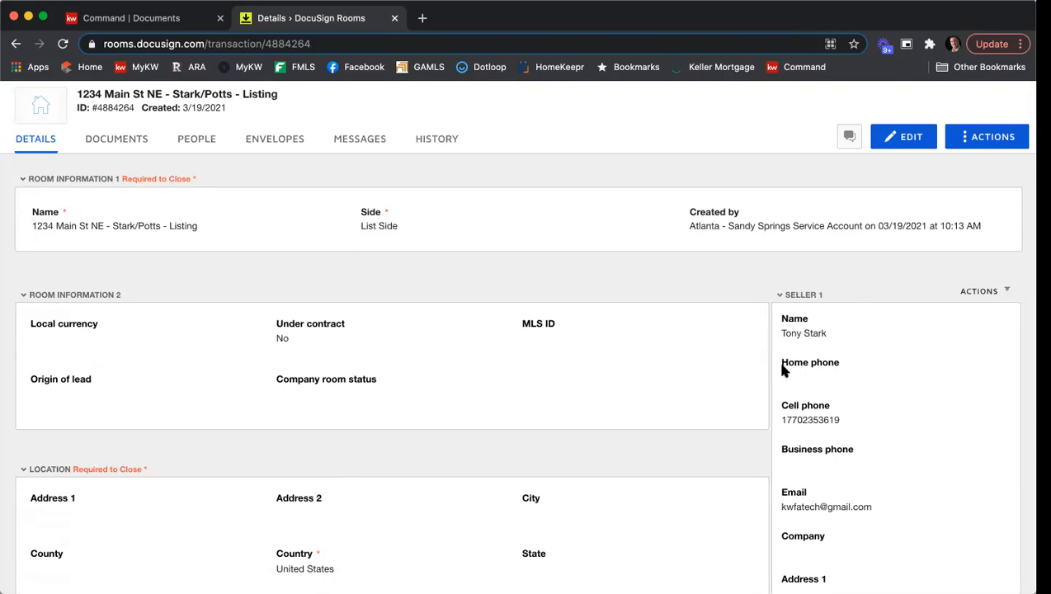
scroll(880, 308, down, 5)
scroll(877, 308, down, 8)
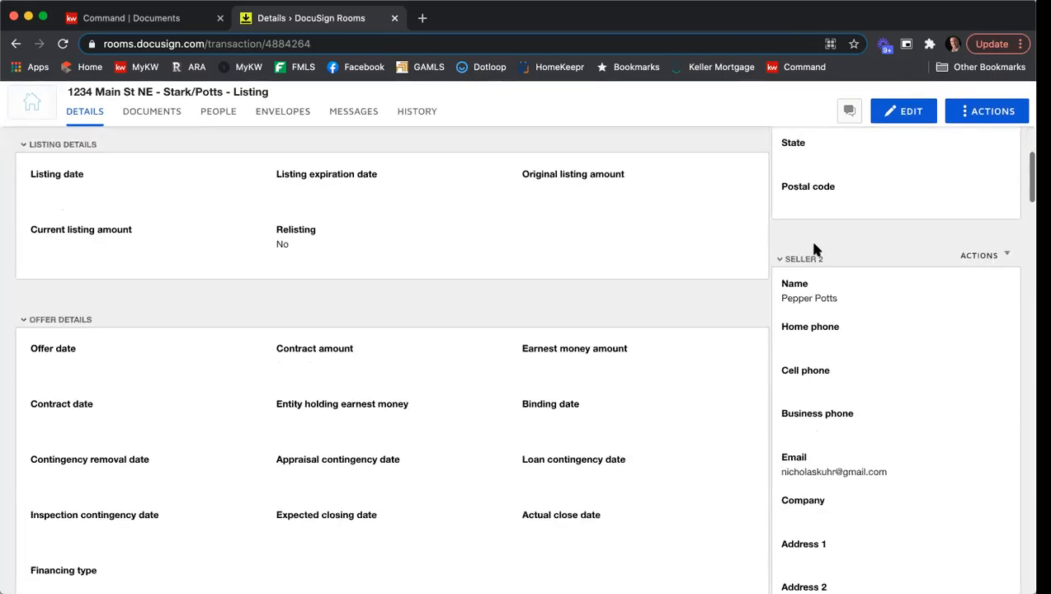
scroll(823, 269, down, 10)
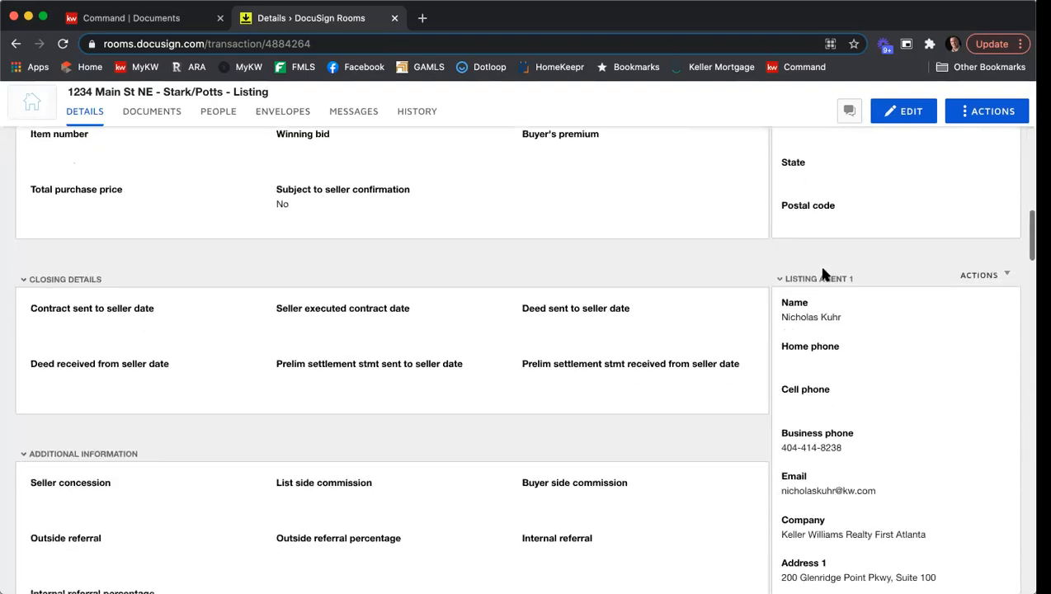
scroll(823, 273, down, 4)
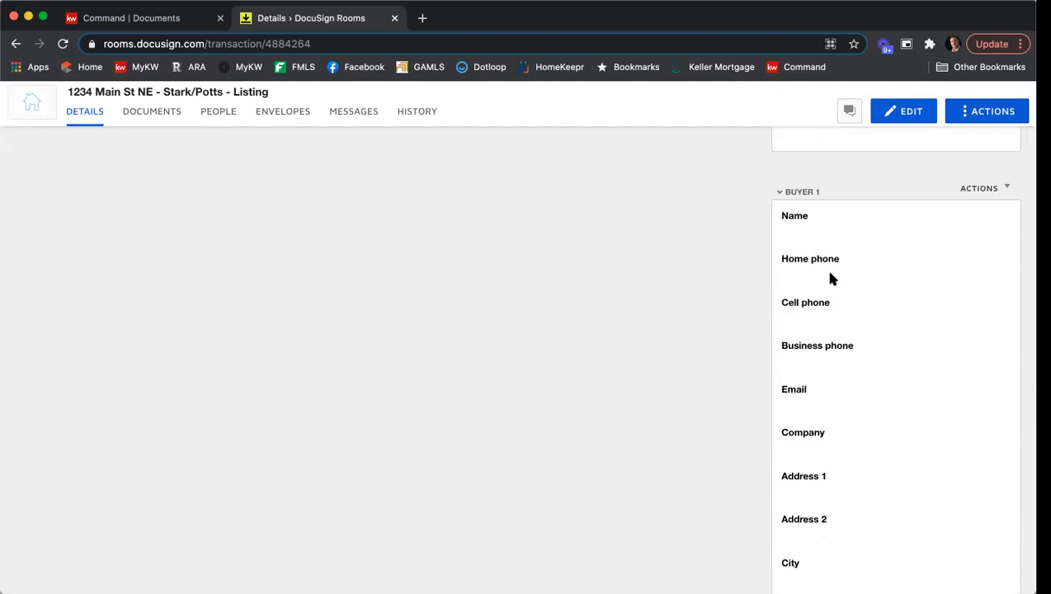
scroll(830, 277, down, 4)
scroll(836, 278, down, 7)
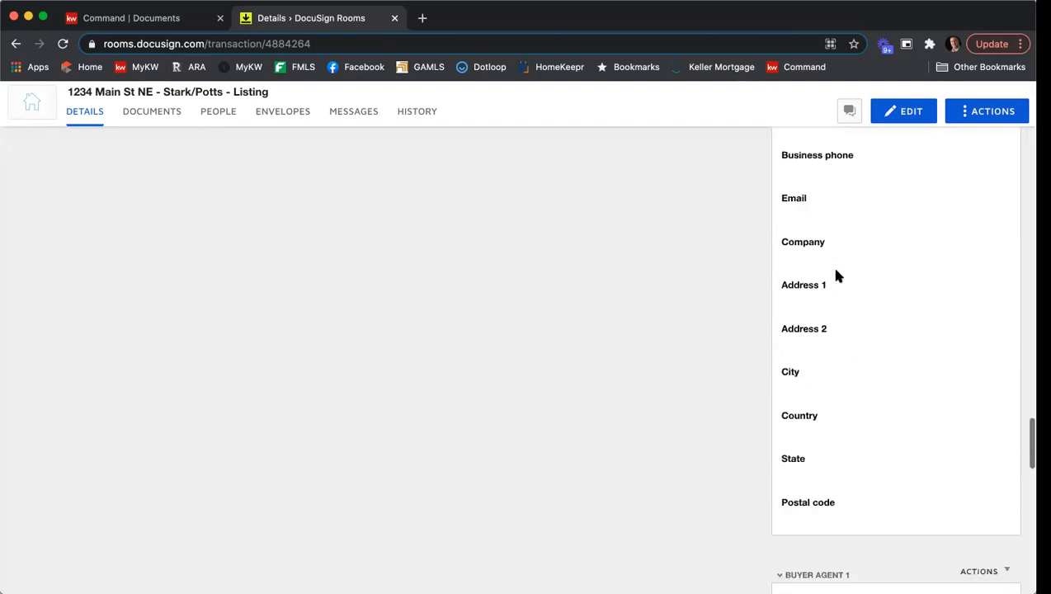
scroll(835, 277, up, 15)
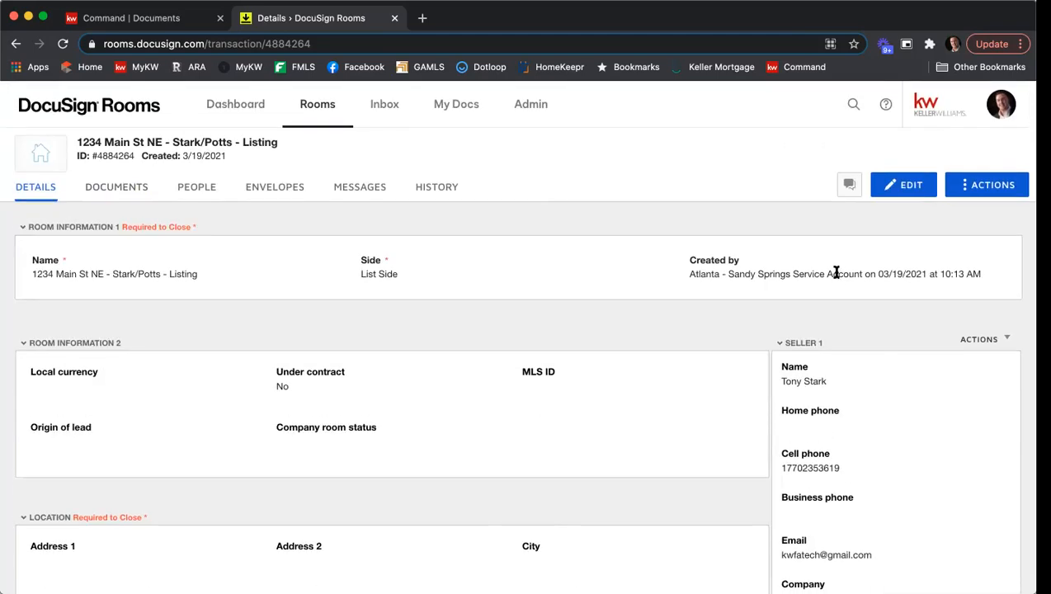
Edit the room details, setting the local currency to USD - United States Dollar and the MLS ID to 123456789.
click(911, 188)
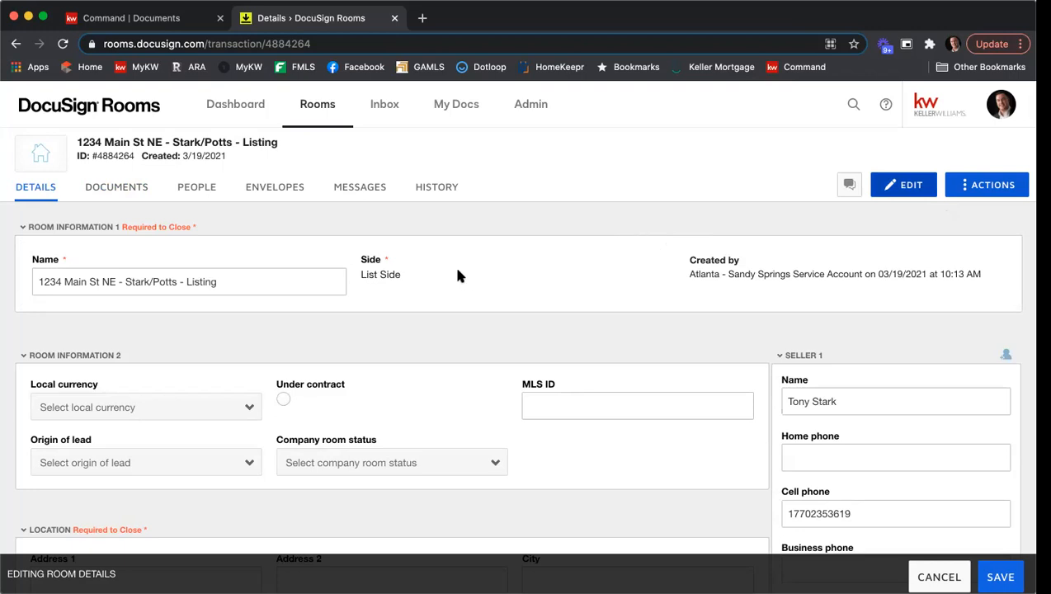
scroll(453, 264, down, 3)
click(153, 305)
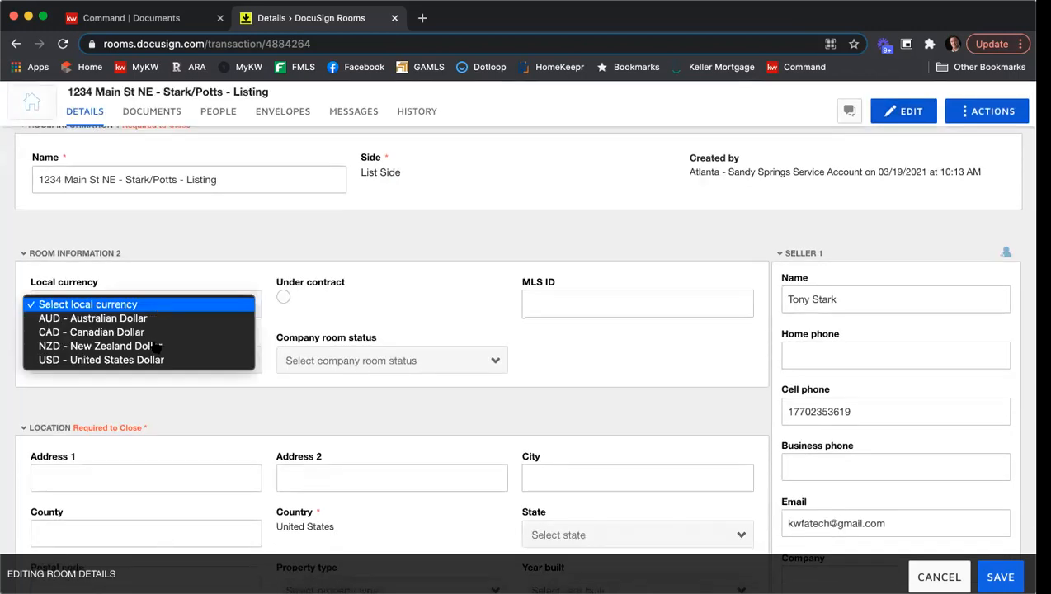
click(575, 302)
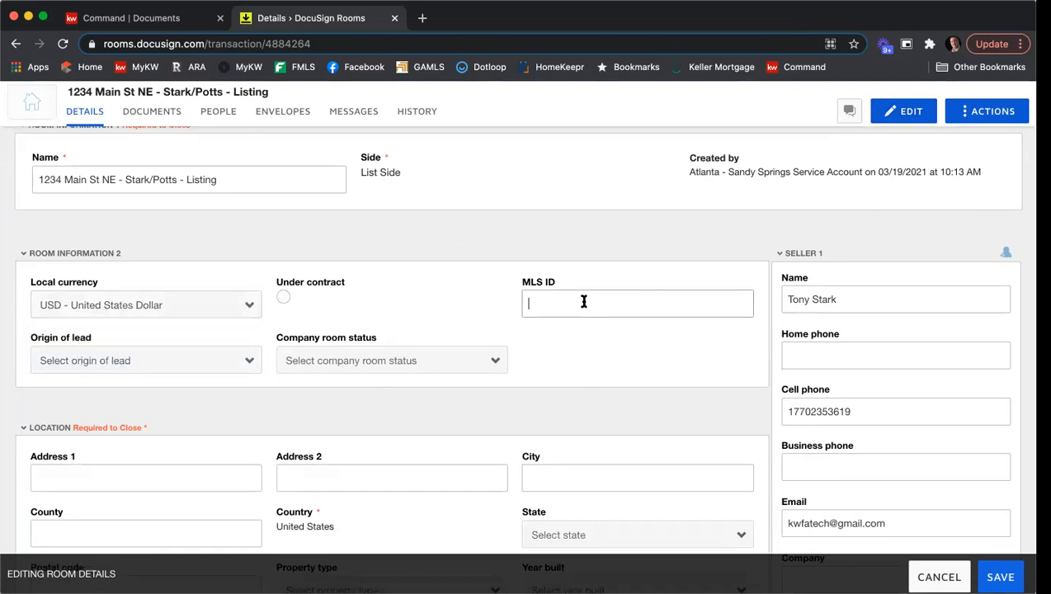
text(123456789)
click(187, 356)
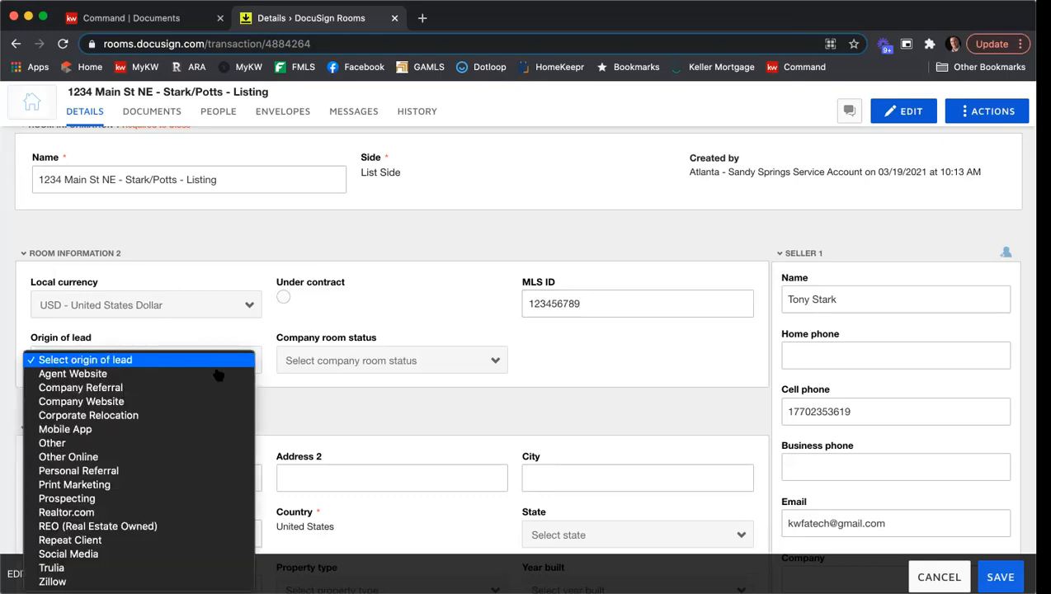
click(414, 343)
click(403, 361)
click(428, 325)
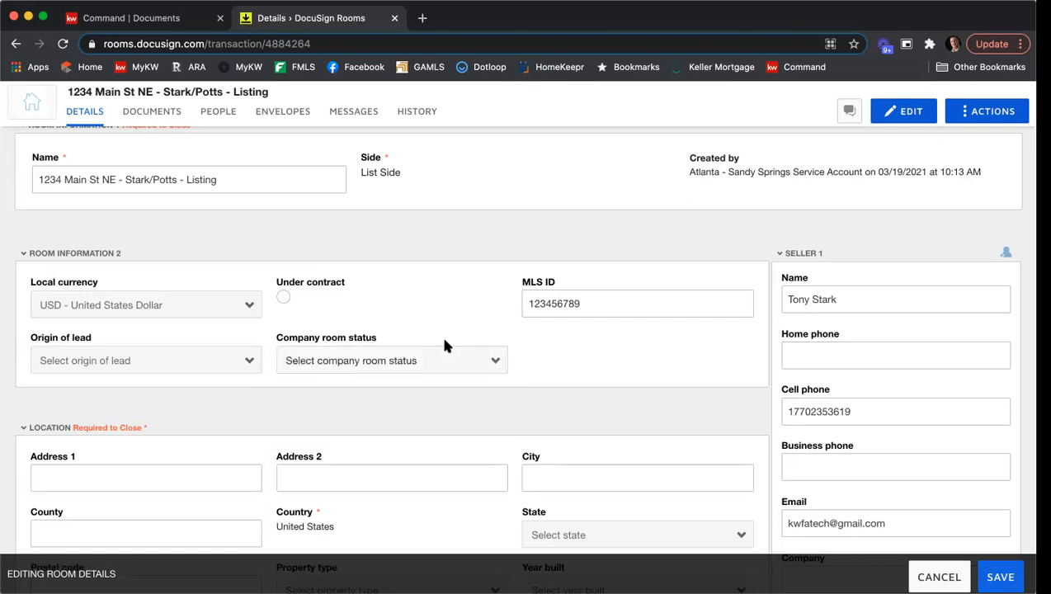
Enter the location's address 1 as 1234 Main St NE, the city as Atlanta and the county as Fulton.
scroll(440, 339, down, 3)
scroll(309, 282, down, 3)
click(153, 269)
text(123)
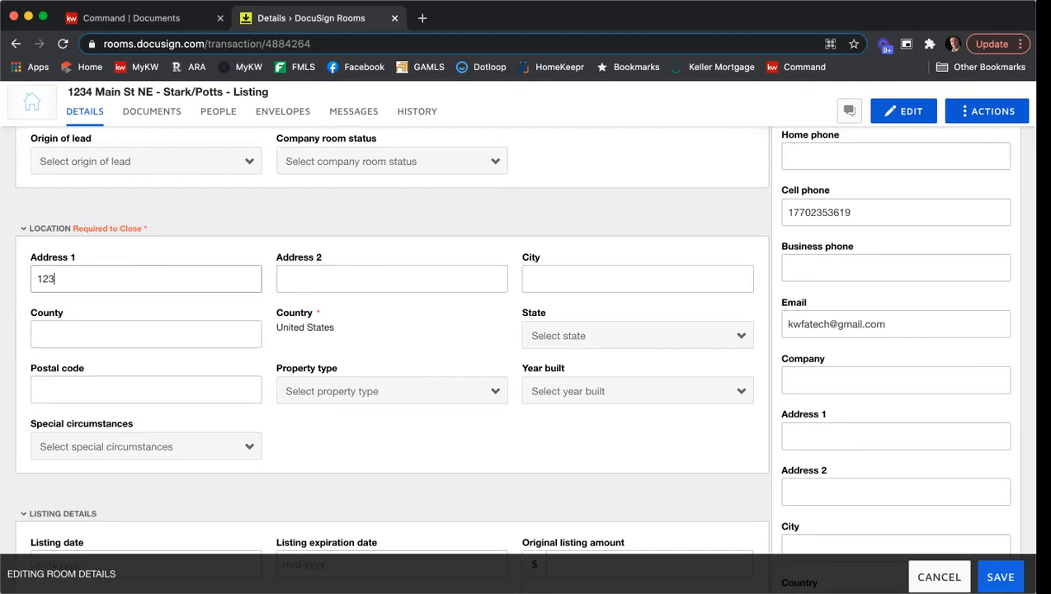
text(4 main S)
key(BackSpace)
key(BackSpace)
key(BackSpace)
key(BackSpace)
key(BackSpace)
key(BackSpace)
key(BackSpace)
text(Main St NE)
key(Tab)
key(Tab)
text(Atlanta)
key(Tab)
text(Fulton)
key(BackSpace)
key(BackSpace)
key(BackSpace)
text(lton)
key(Tab)
Set the location's state to Georgia and its postal code to 30342.
click(577, 342)
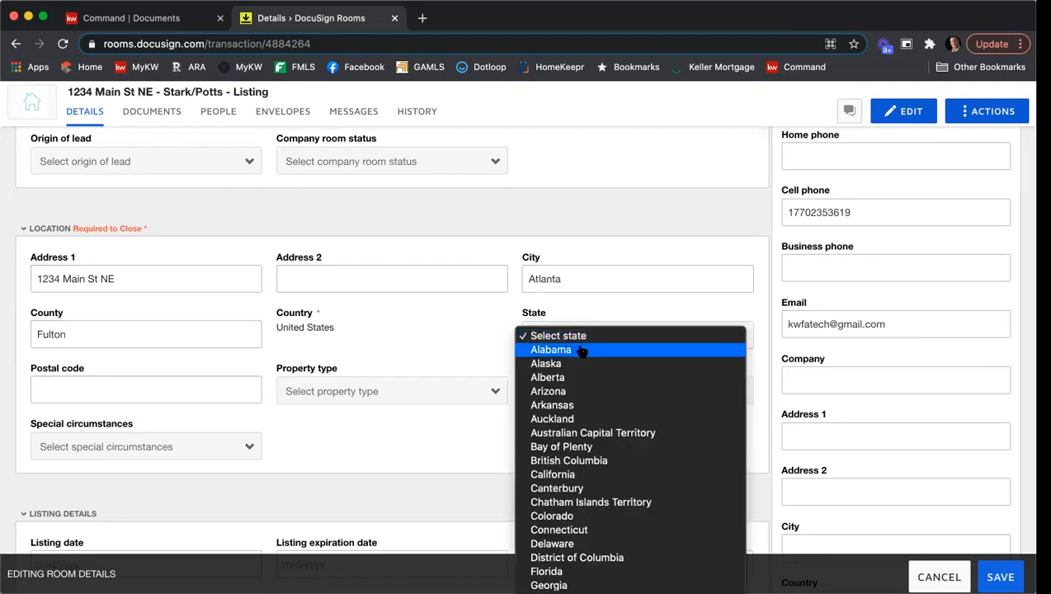
scroll(600, 519, down, 2)
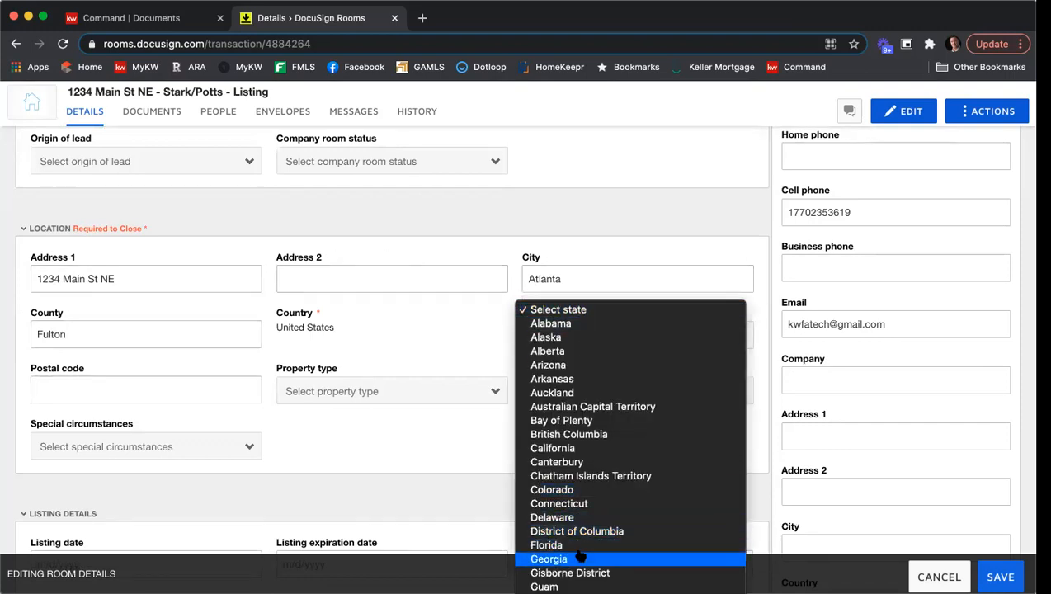
click(580, 558)
click(165, 393)
text(30342)
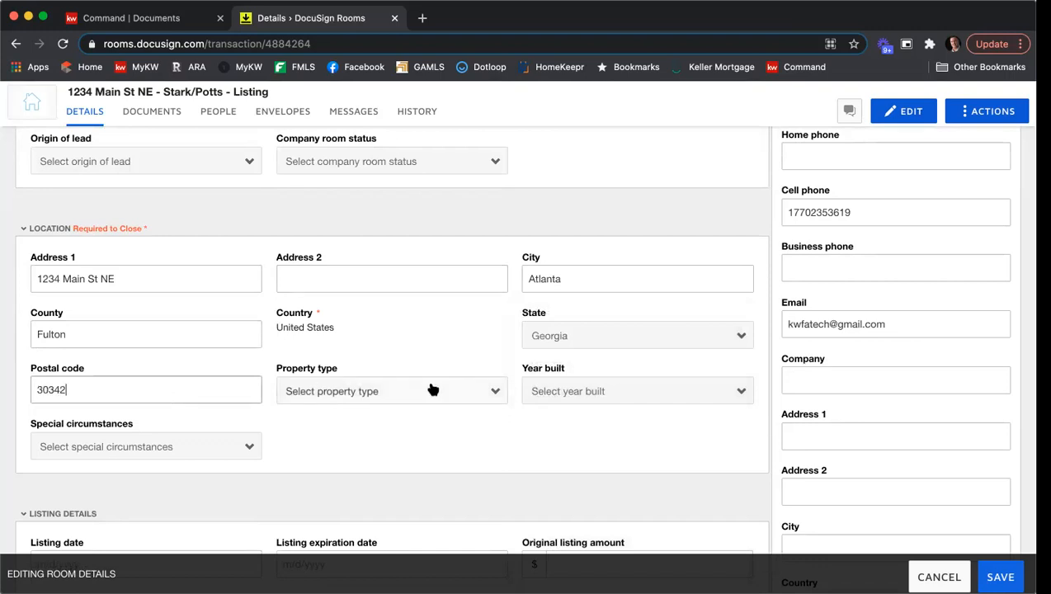
Set the property type to Residential Detached and the year built to 2004.
click(432, 389)
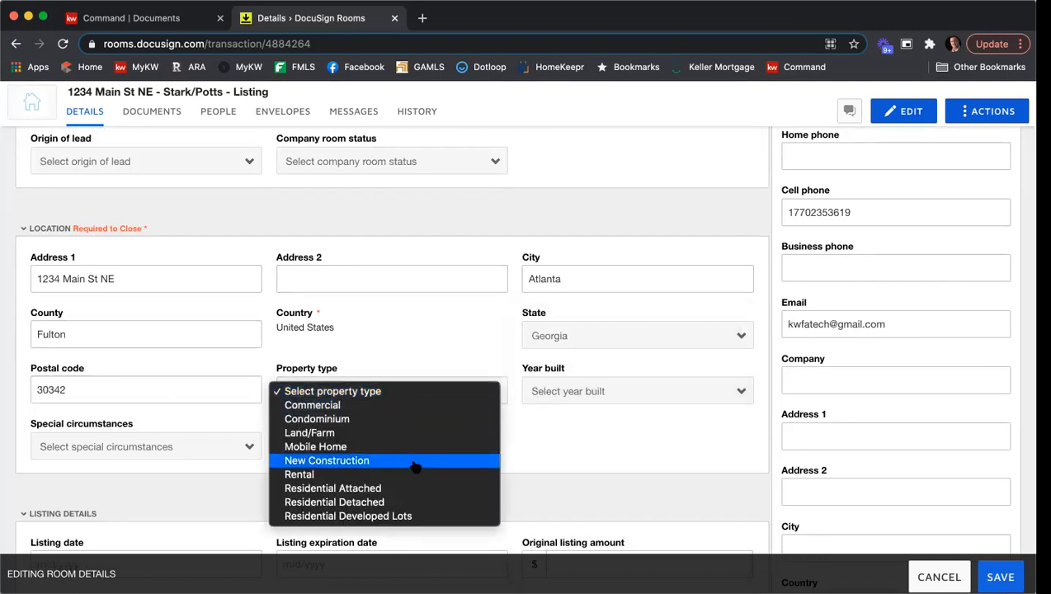
click(393, 502)
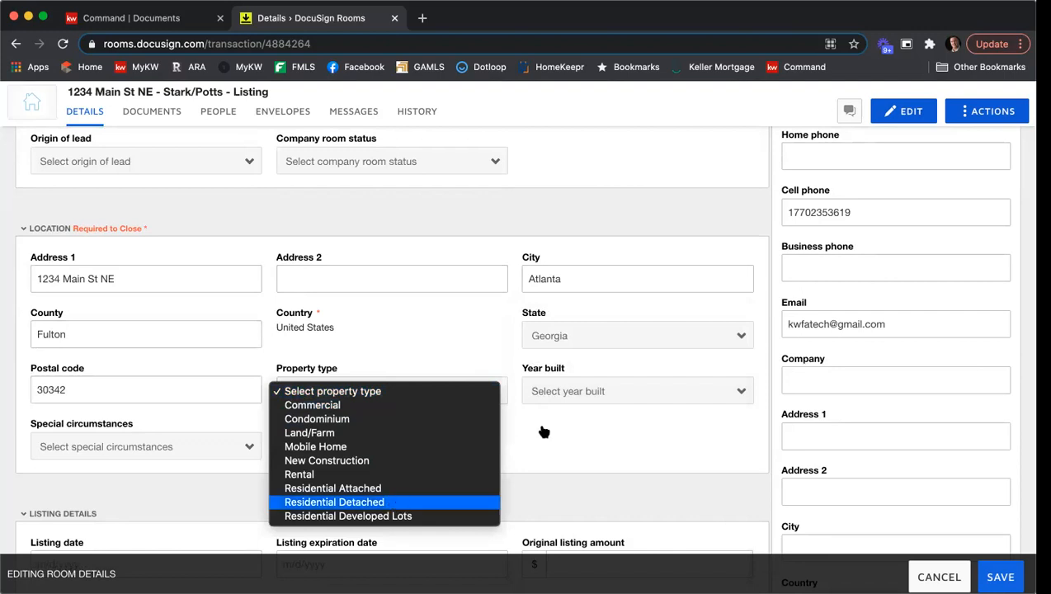
click(603, 394)
scroll(614, 405, down, 10)
scroll(613, 405, down, 5)
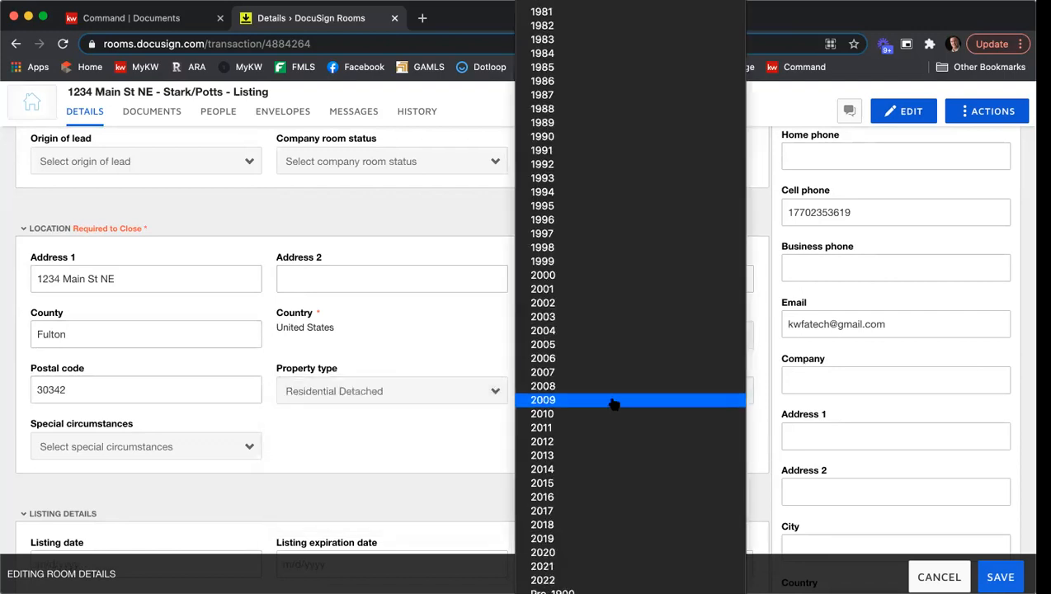
click(587, 334)
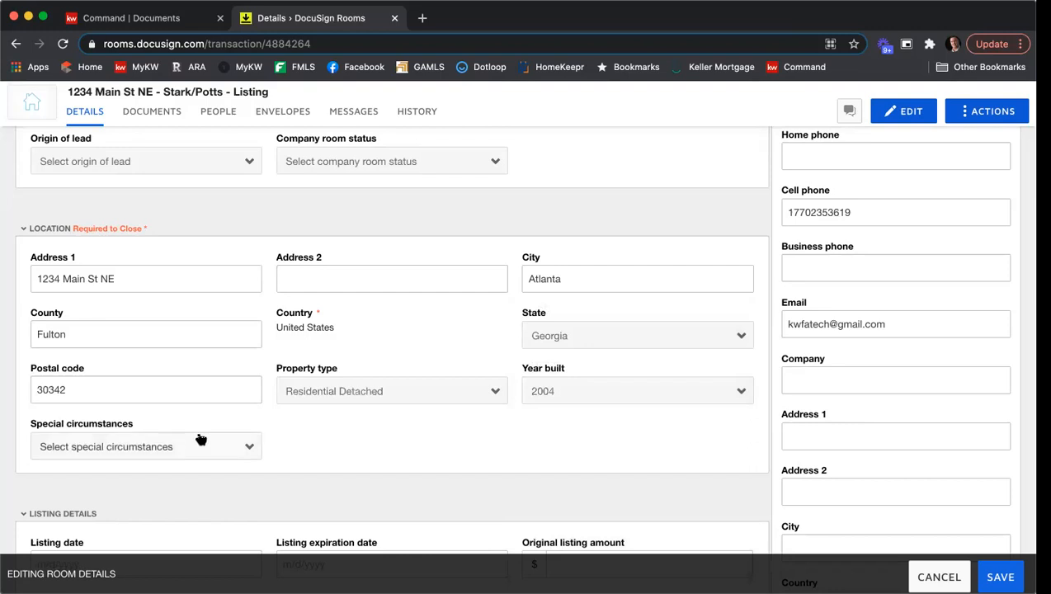
Set the listing date to 3/19/2021 and the listing expiration date to 4/19/2021.
click(201, 440)
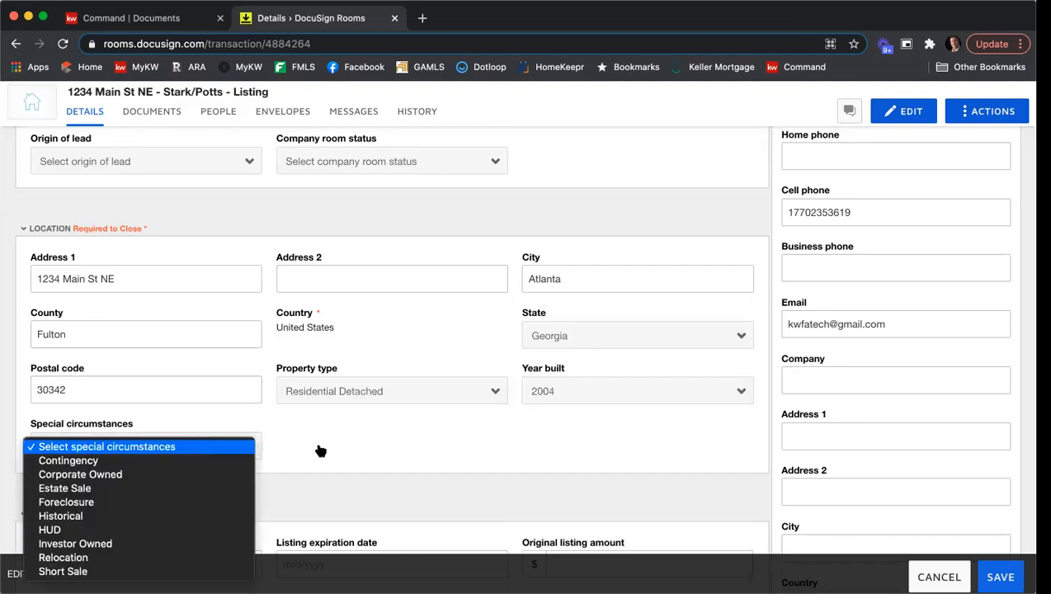
click(365, 442)
scroll(463, 440, down, 5)
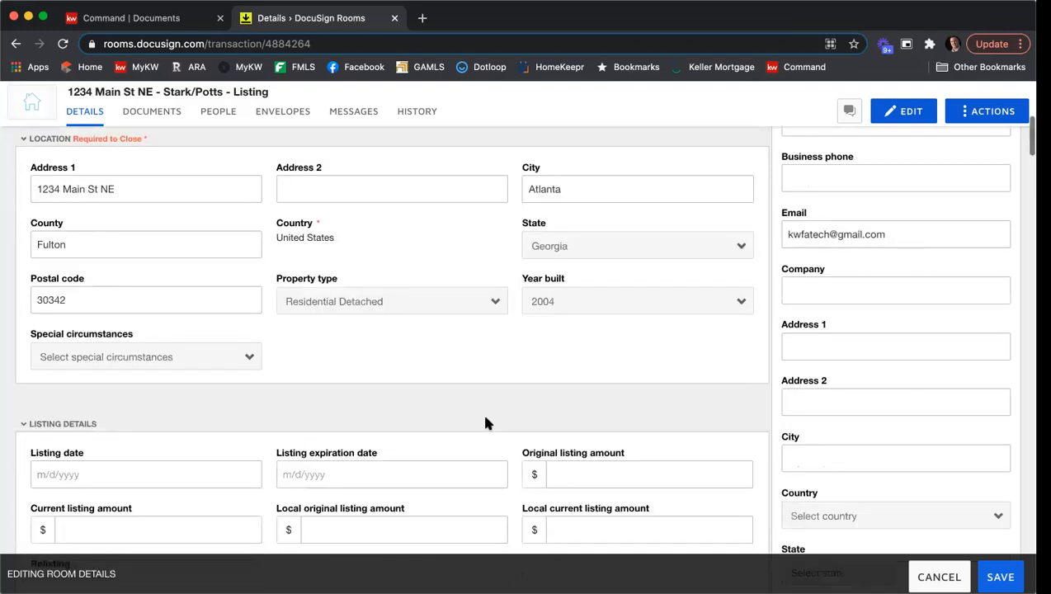
click(145, 350)
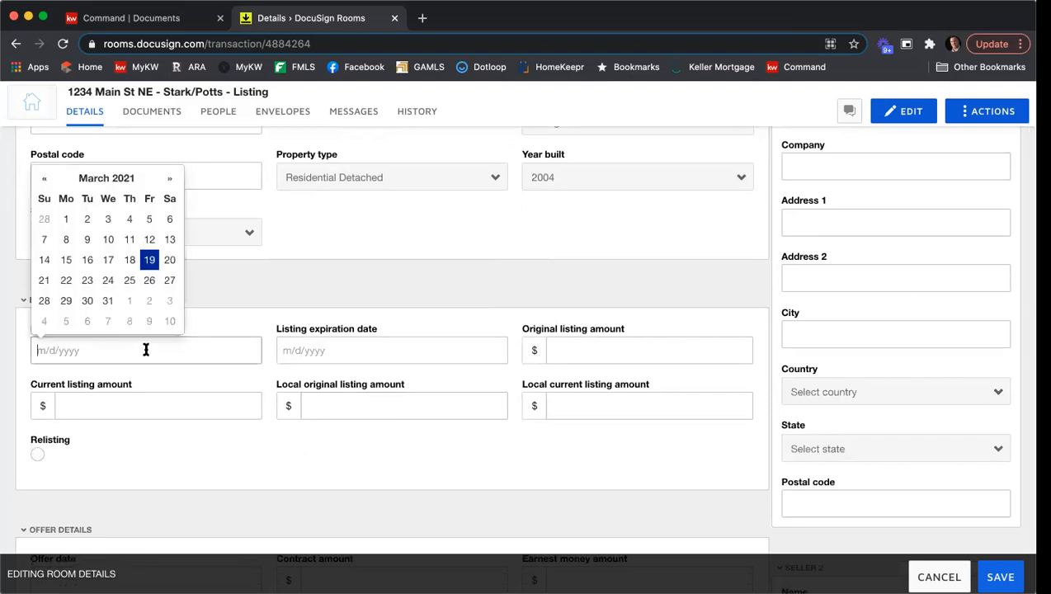
click(149, 260)
click(341, 350)
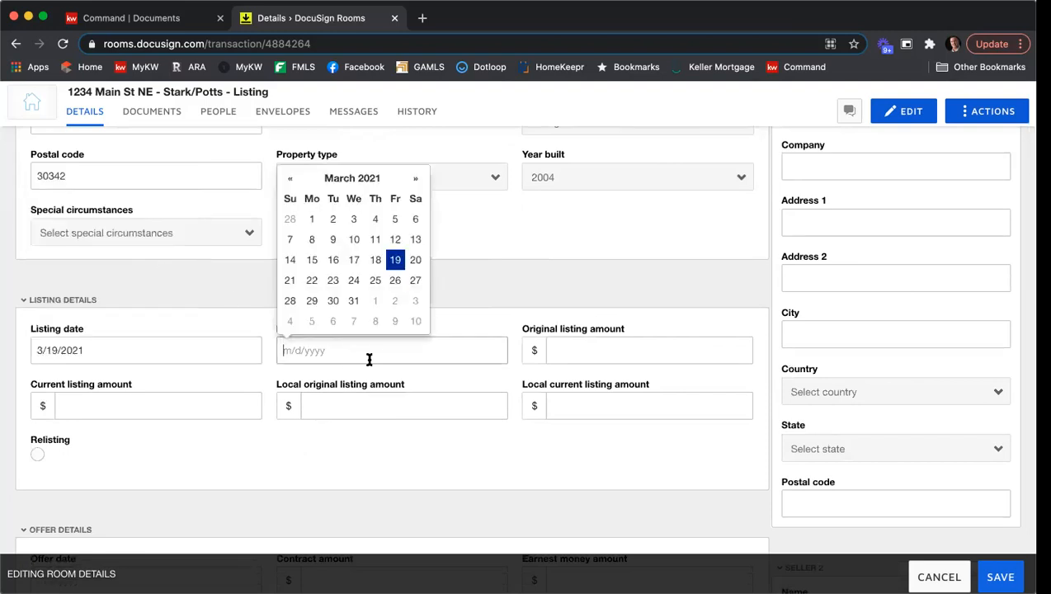
click(415, 178)
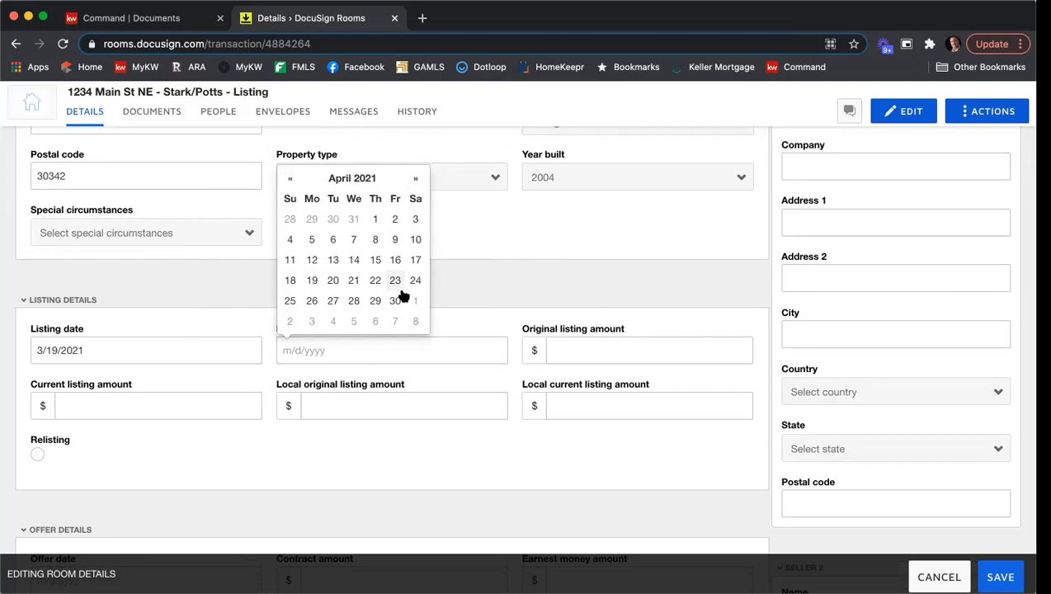
click(293, 281)
Enter 425000 as the original, current, local original and local current listing amounts.
click(607, 333)
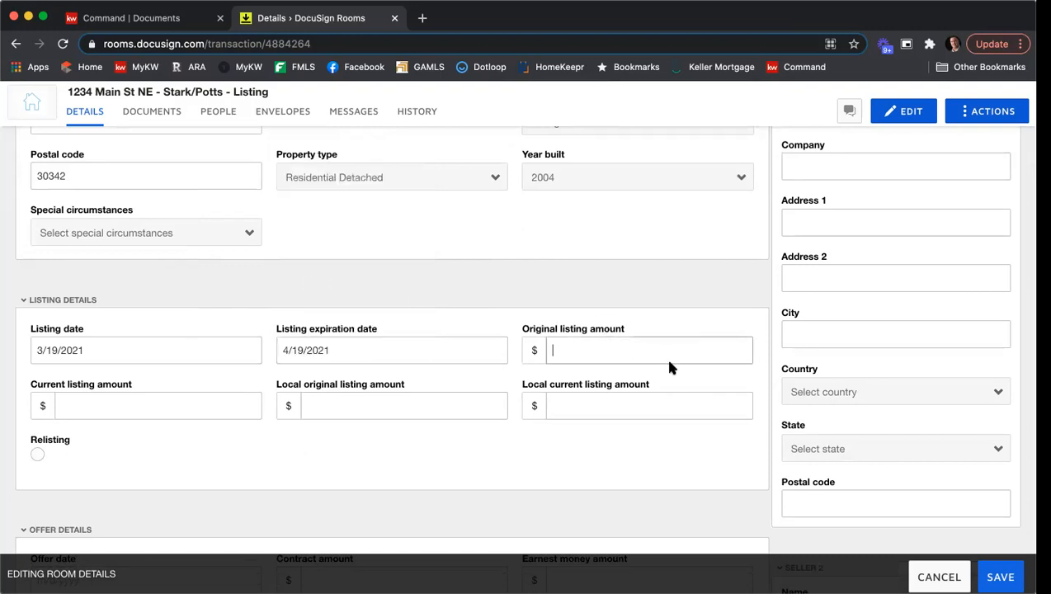
text(425000)
key(Tab)
text(425000)
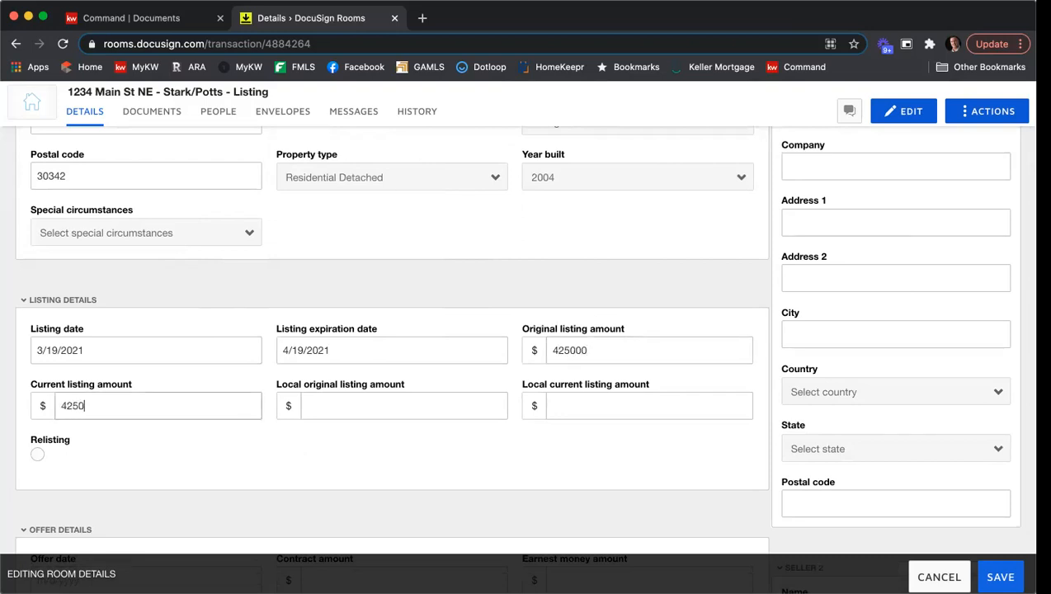
key(Tab)
text(425000)
key(Tab)
text(425000)
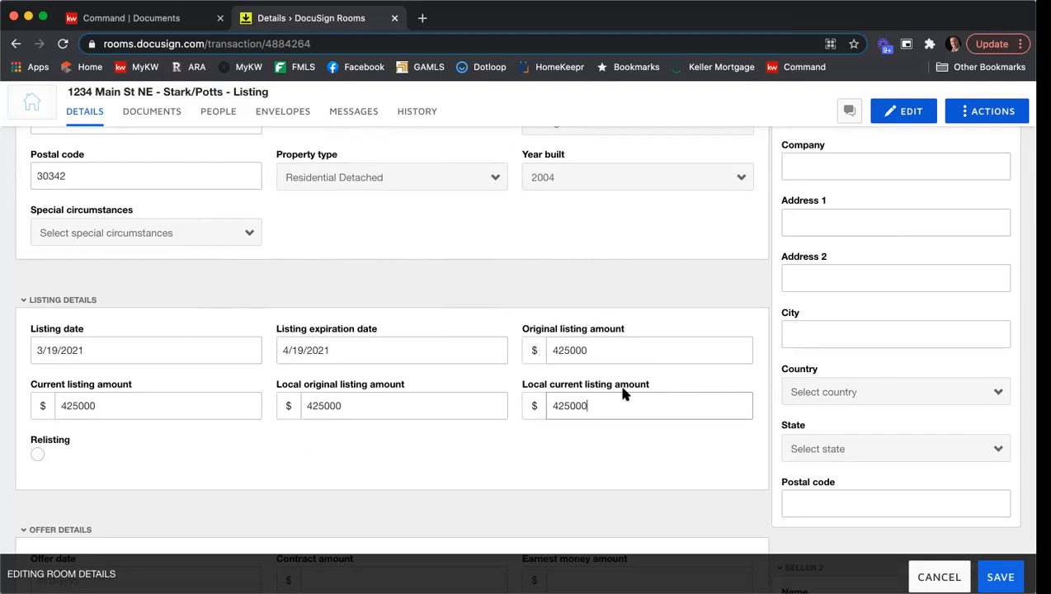
Review the listing, offer, closing, property, seller and listing agent sections of the room details form.
scroll(617, 381, down, 3)
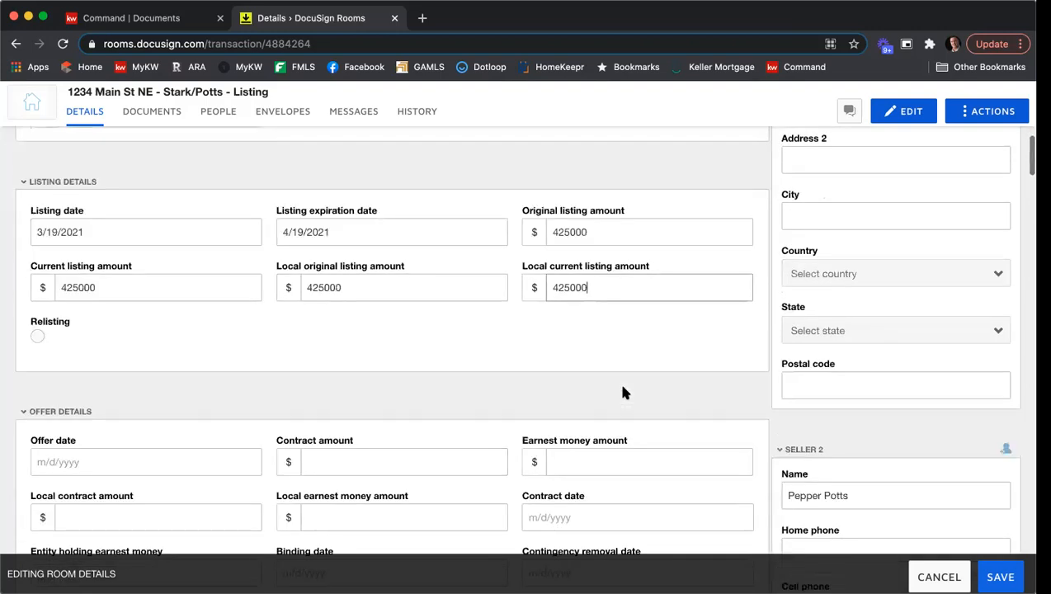
scroll(510, 337, down, 3)
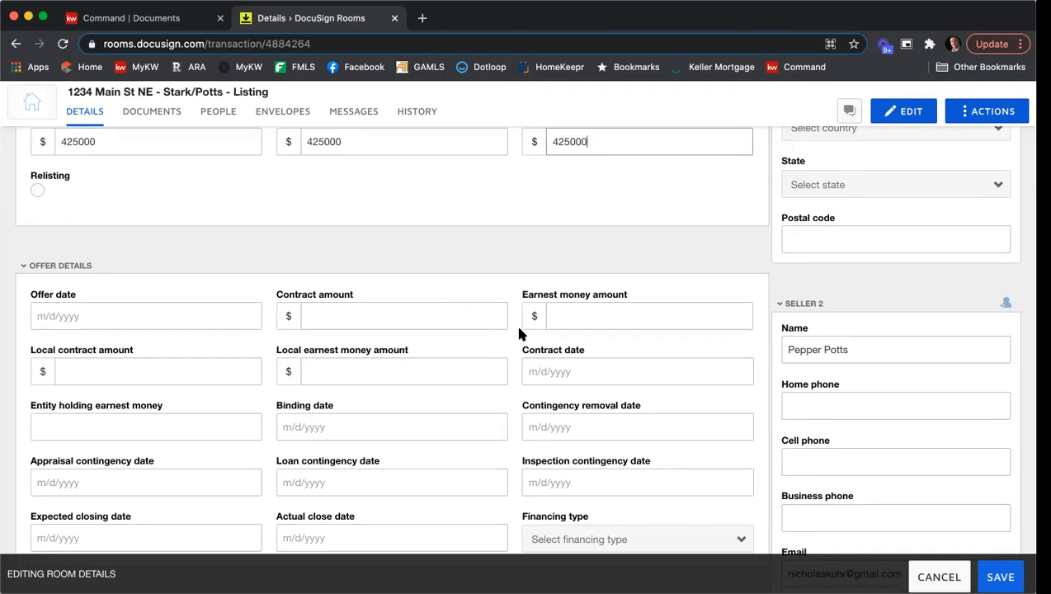
scroll(516, 333, down, 3)
scroll(518, 334, down, 3)
scroll(519, 333, down, 2)
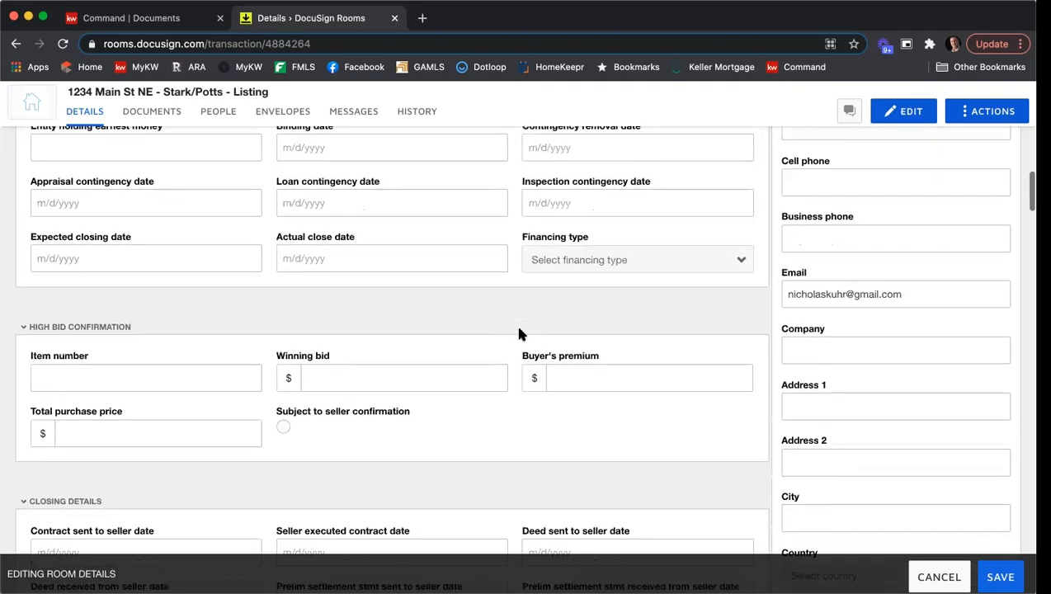
scroll(619, 343, down, 2)
scroll(623, 353, down, 10)
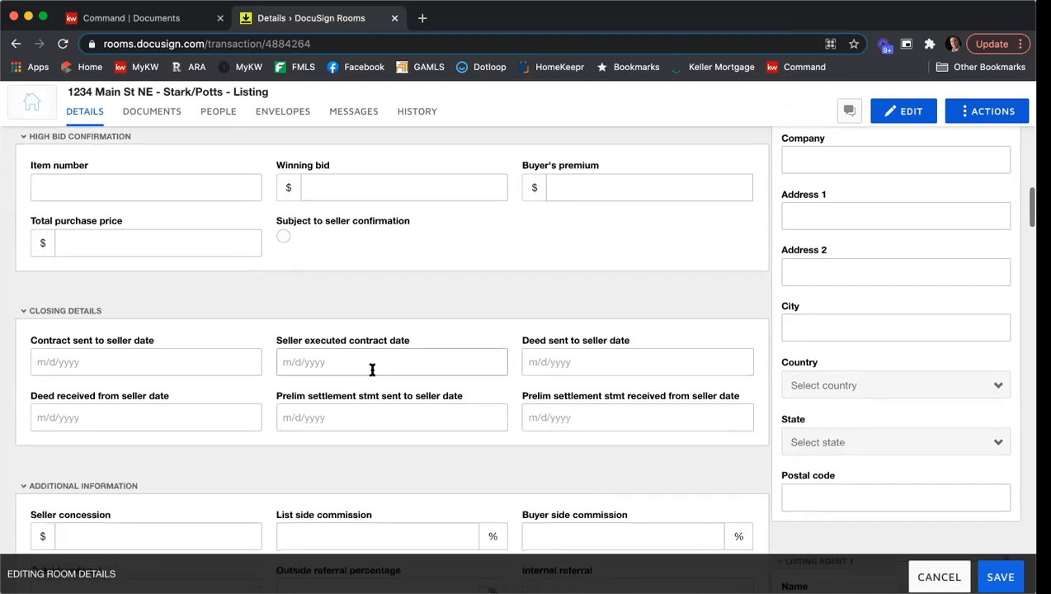
scroll(415, 358, down, 5)
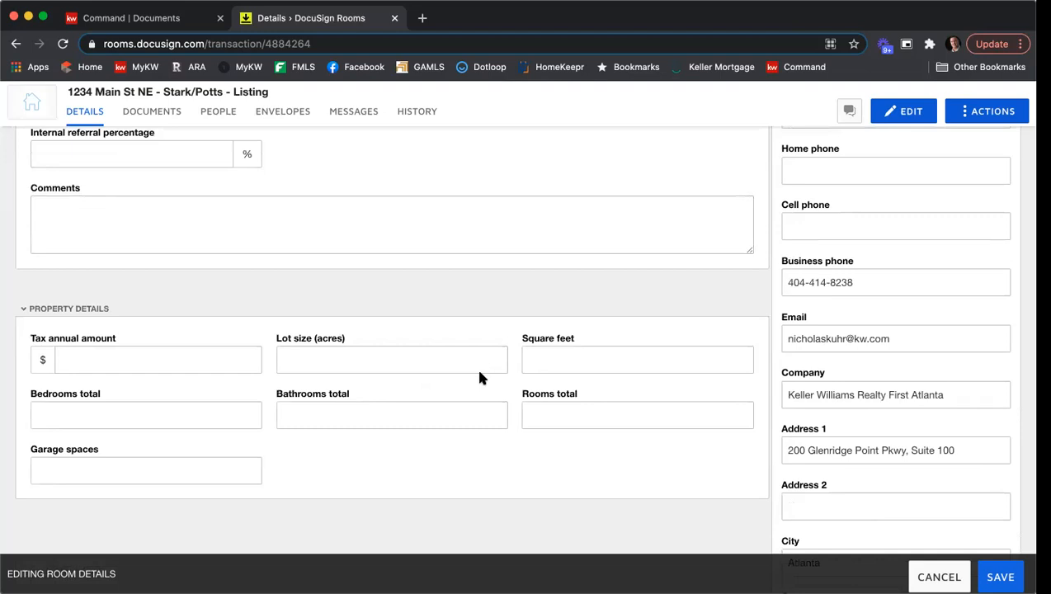
scroll(481, 378, up, 20)
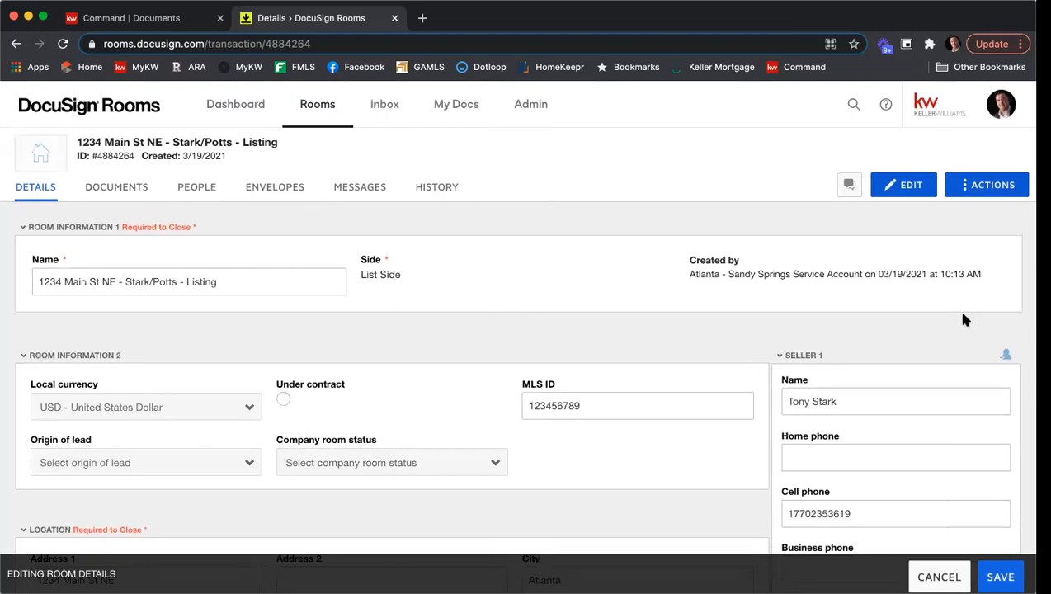
scroll(957, 312, down, 3)
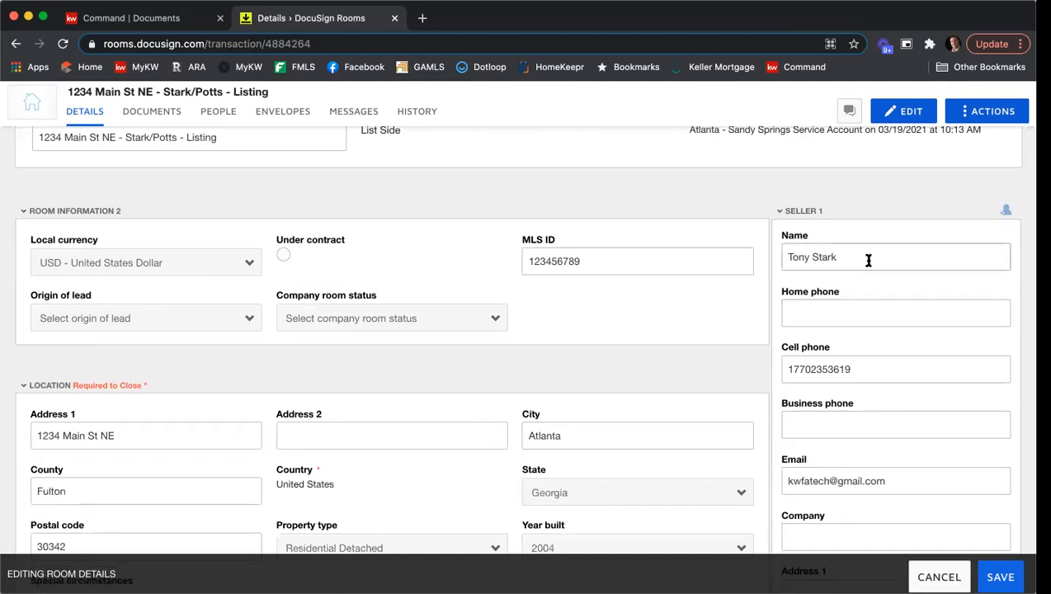
click(854, 368)
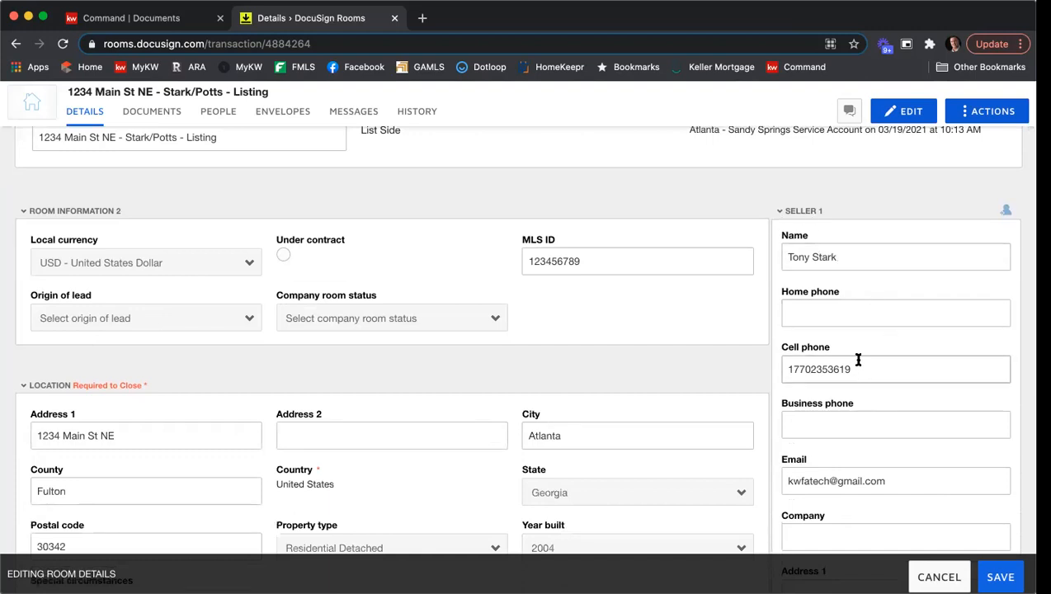
scroll(859, 359, down, 1)
click(940, 415)
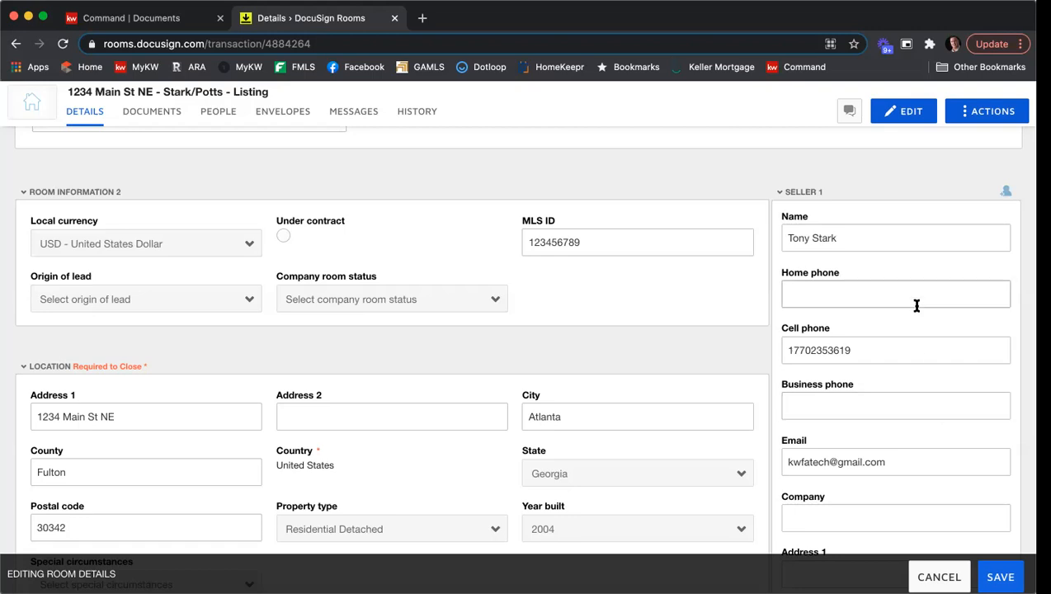
scroll(916, 280, up, 1)
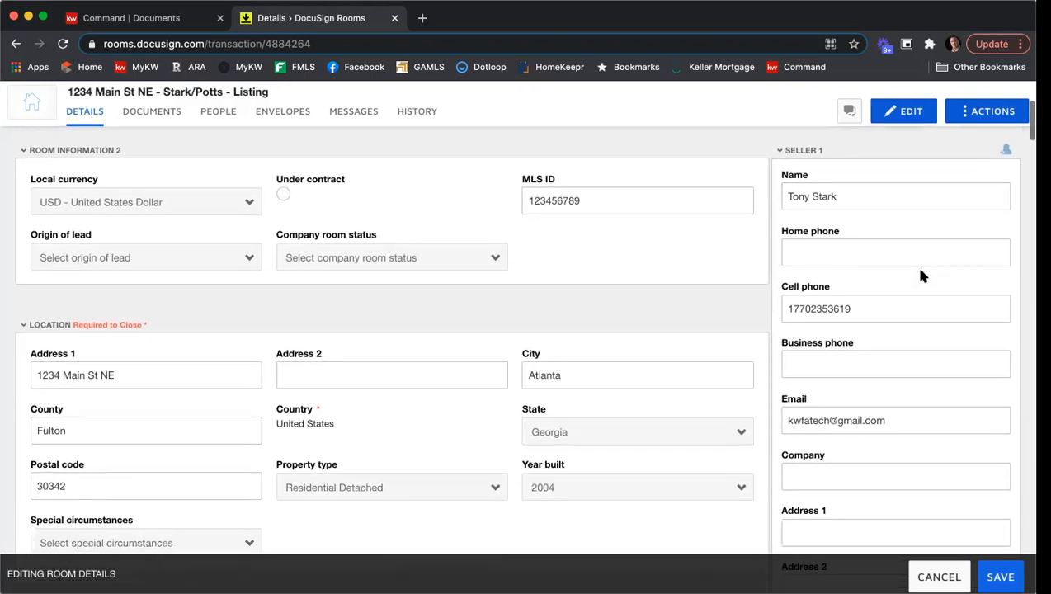
scroll(916, 264, down, 5)
scroll(925, 267, down, 3)
scroll(920, 256, up, 1)
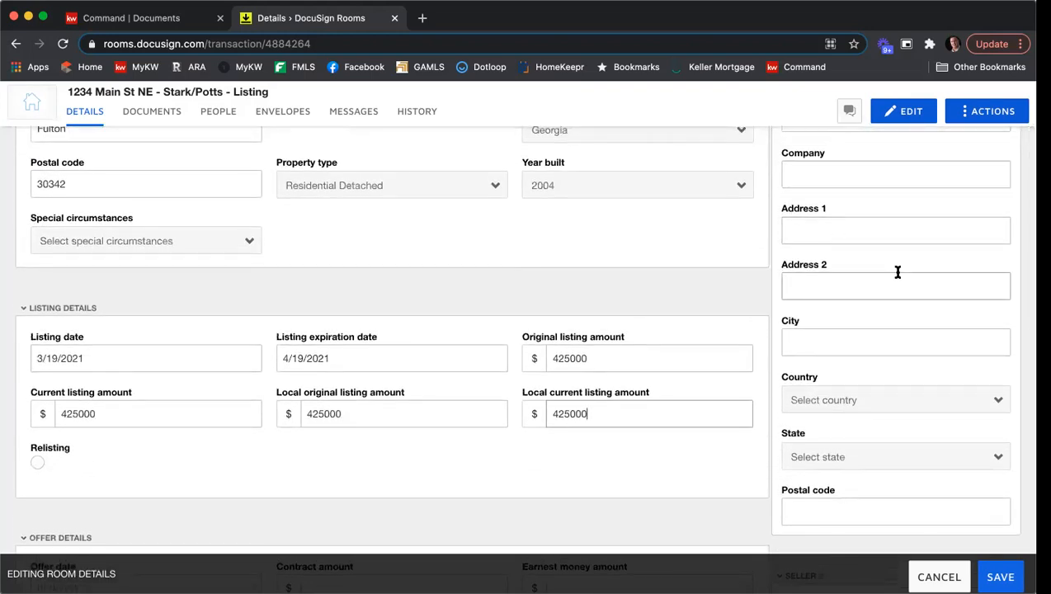
scroll(899, 267, down, 4)
scroll(898, 264, down, 3)
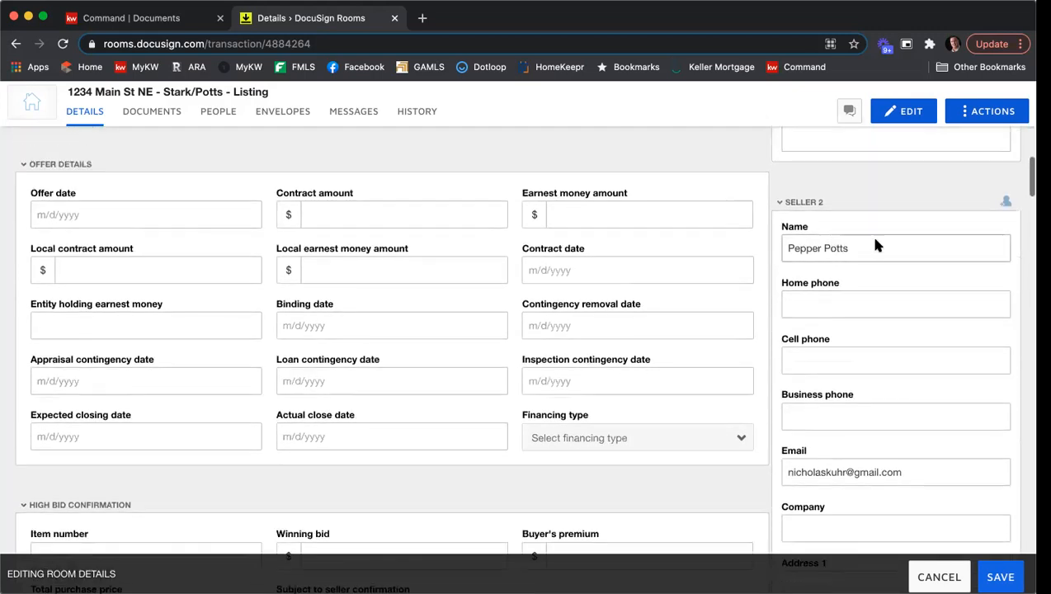
scroll(858, 256, up, 1)
scroll(905, 266, down, 3)
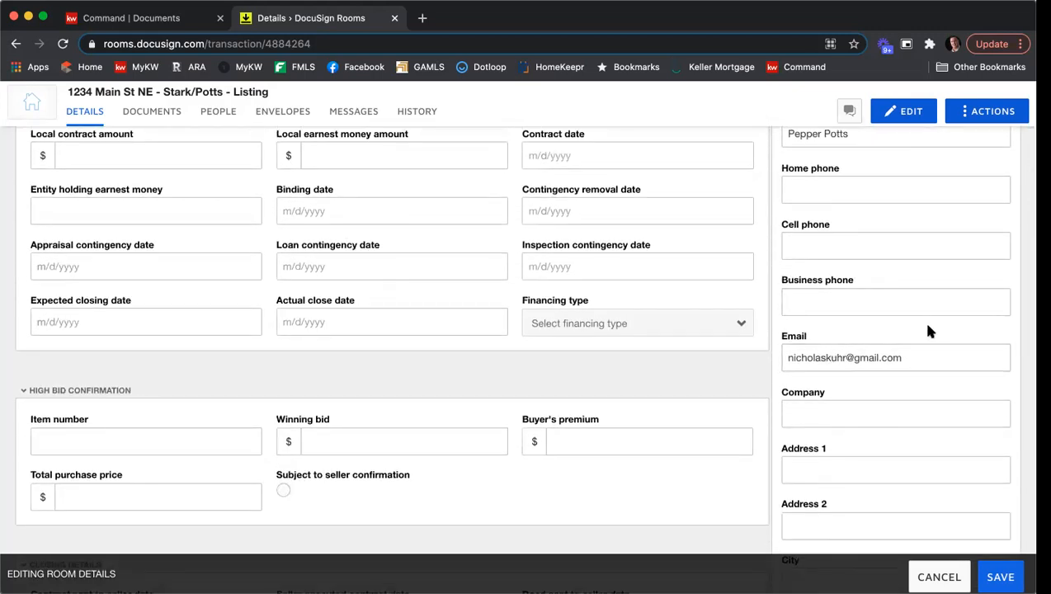
scroll(928, 331, down, 9)
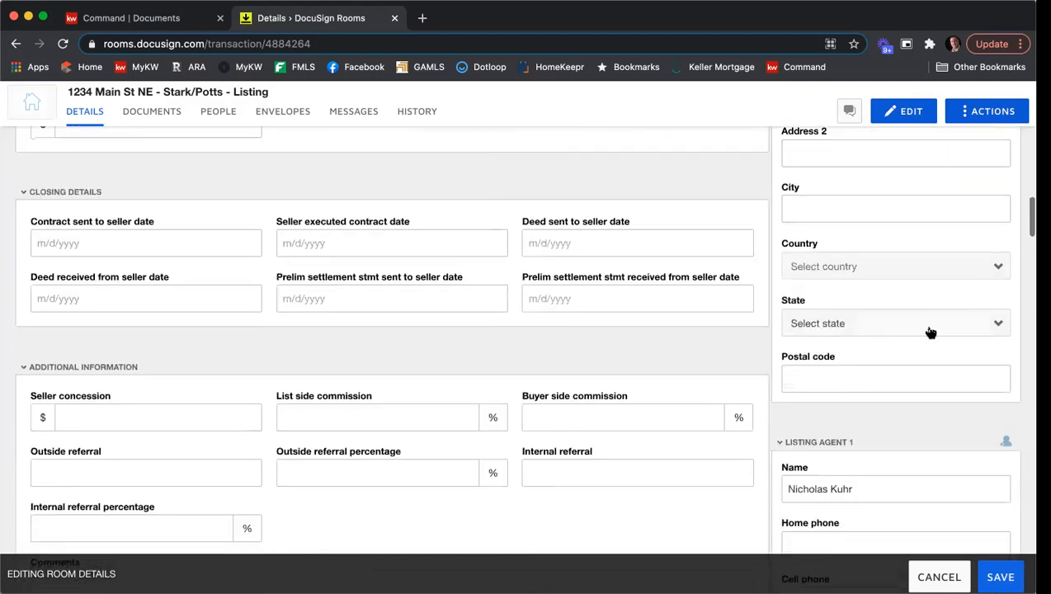
scroll(931, 332, down, 6)
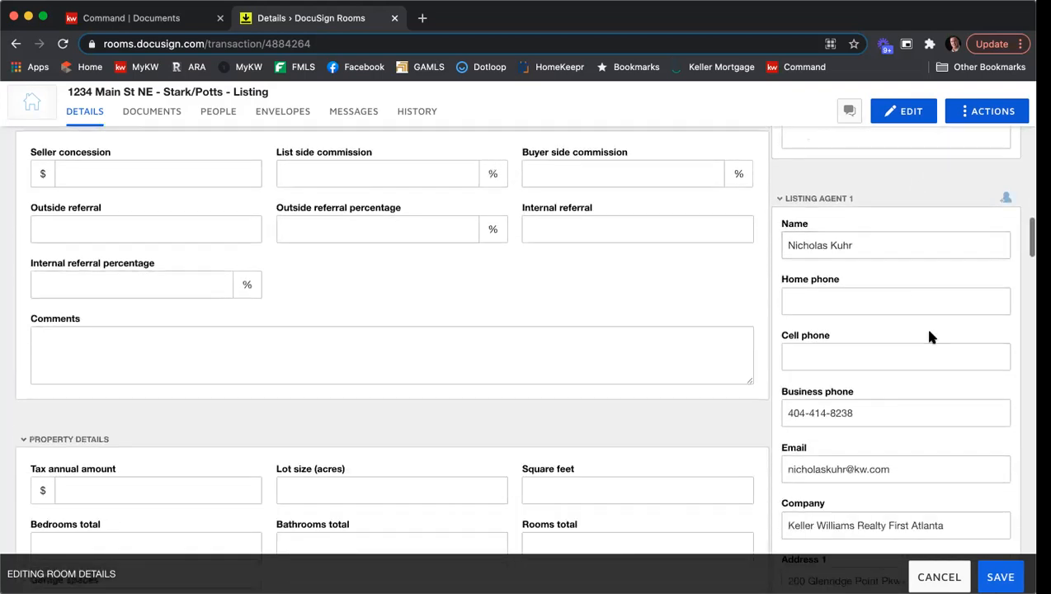
scroll(930, 335, up, 1)
scroll(926, 293, down, 1)
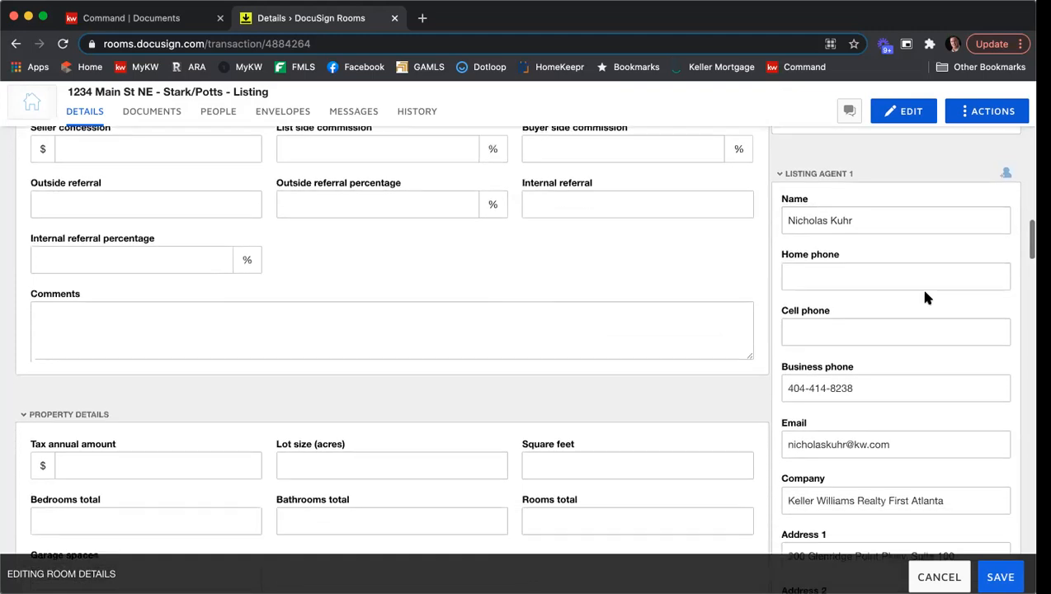
scroll(883, 354, down, 3)
Remove the word Realty from the listing agent's company name.
scroll(887, 338, up, 1)
scroll(893, 363, down, 2)
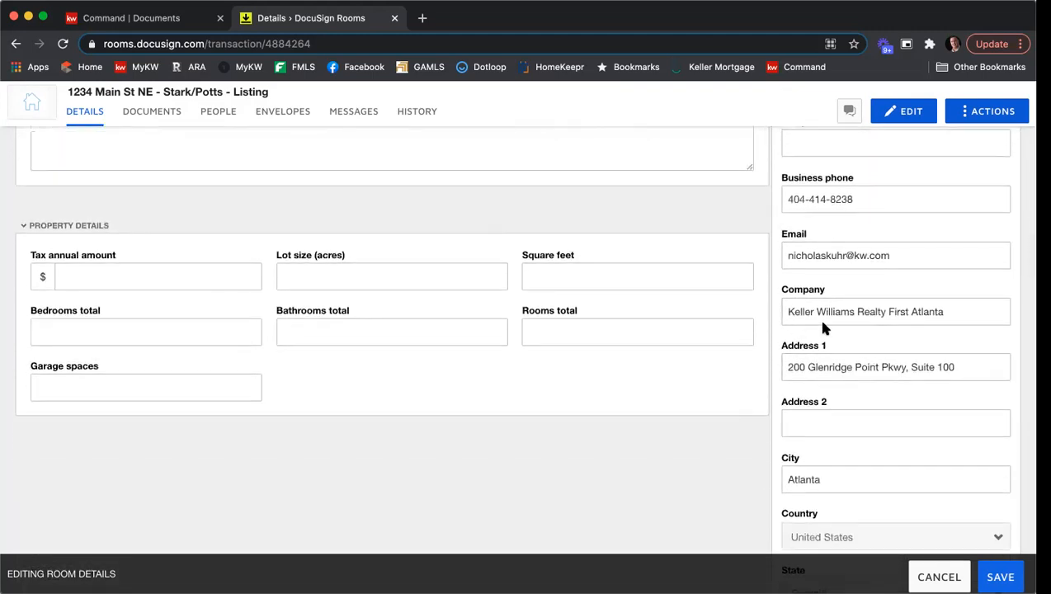
double_click(876, 309)
key(BackSpace)
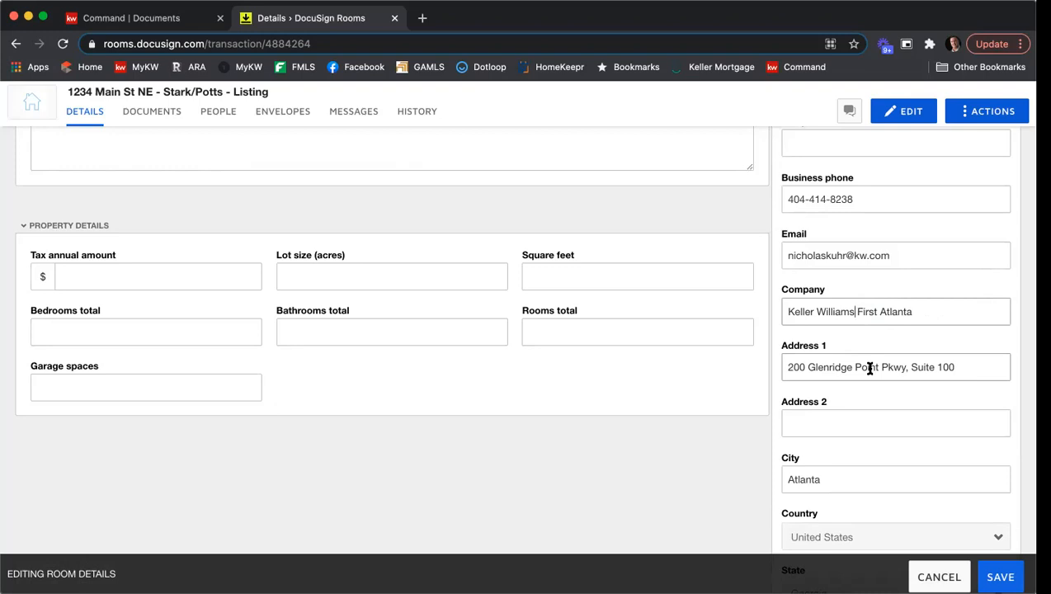
Save the edited room details after checking the remaining listing agent, buyer and buyer agent sections.
scroll(875, 354, down, 1)
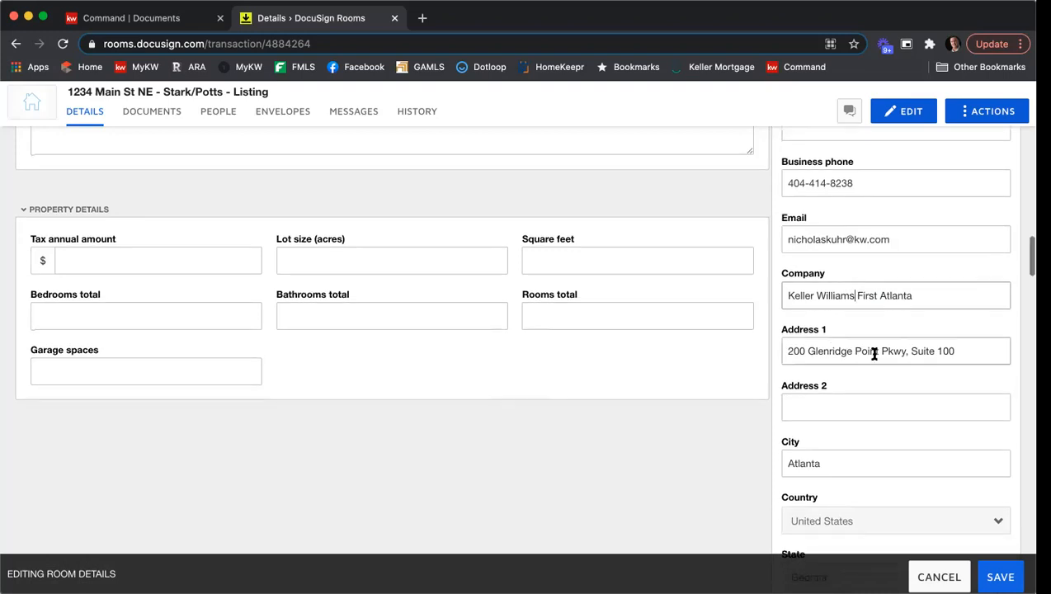
scroll(885, 388, down, 5)
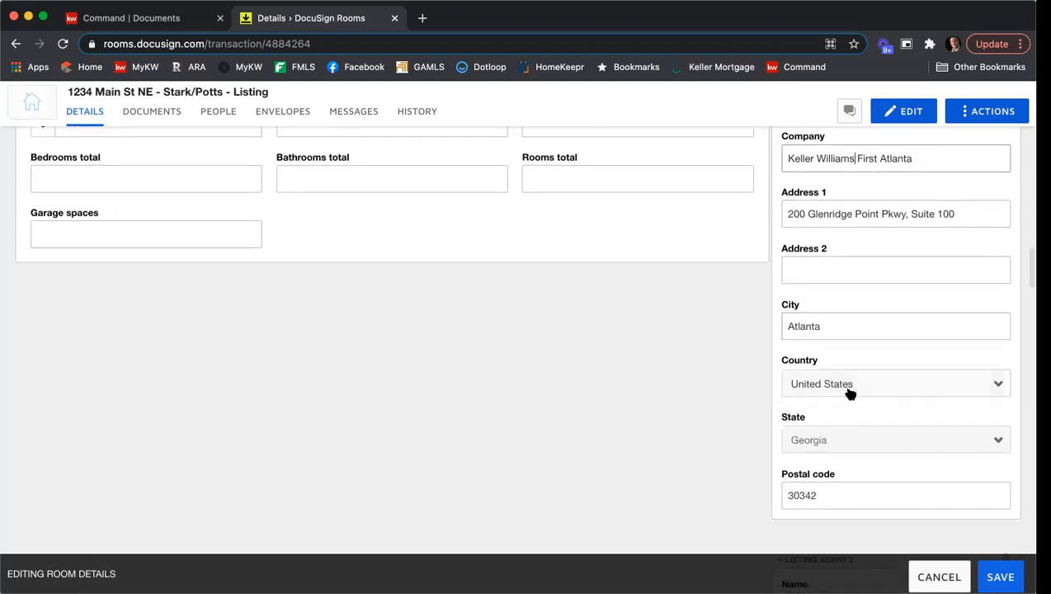
scroll(850, 395, down, 2)
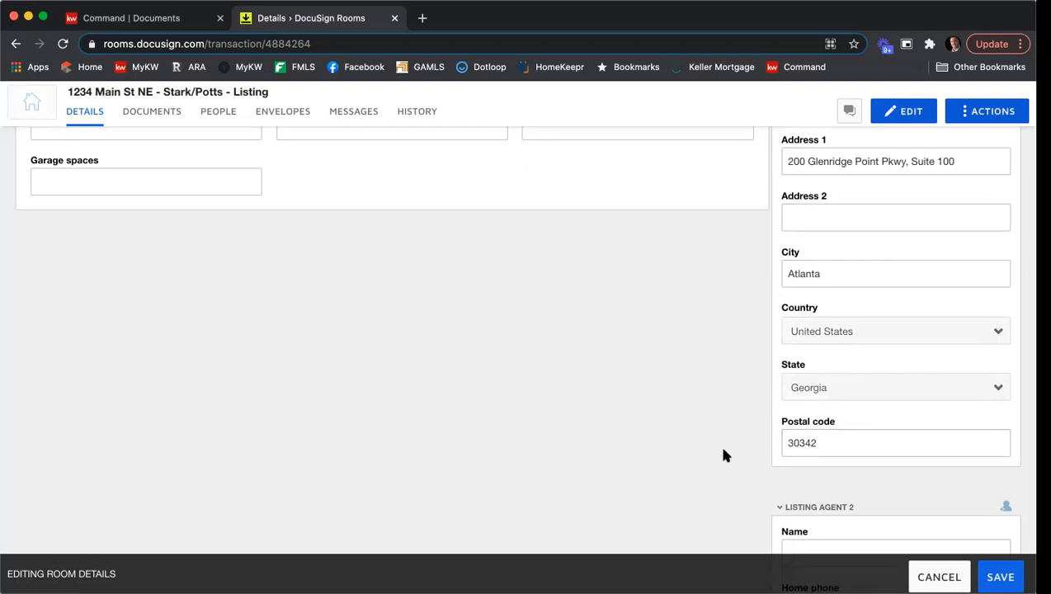
scroll(730, 358, down, 9)
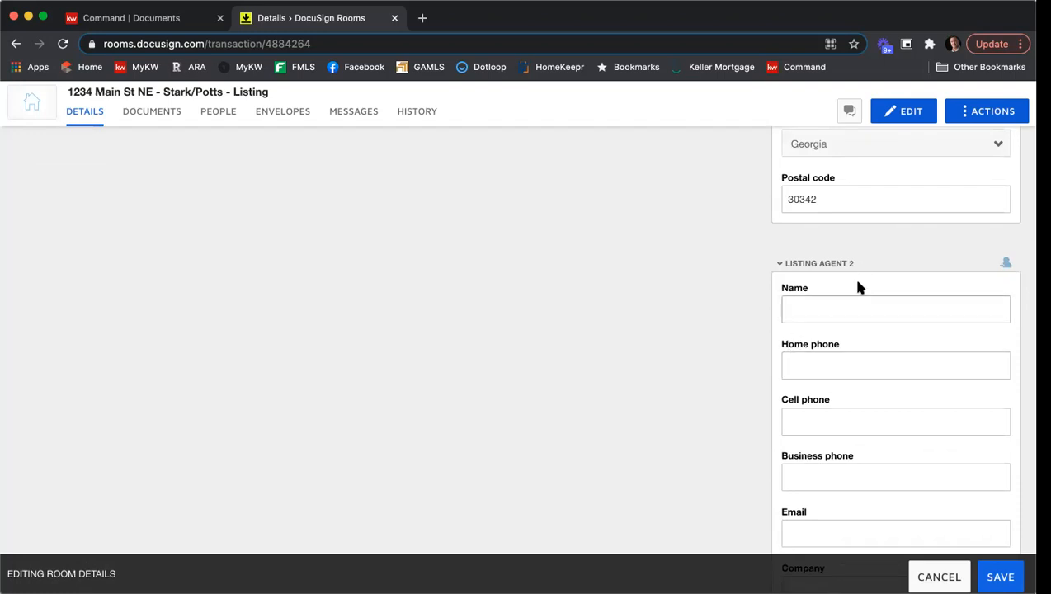
scroll(722, 256, down, 20)
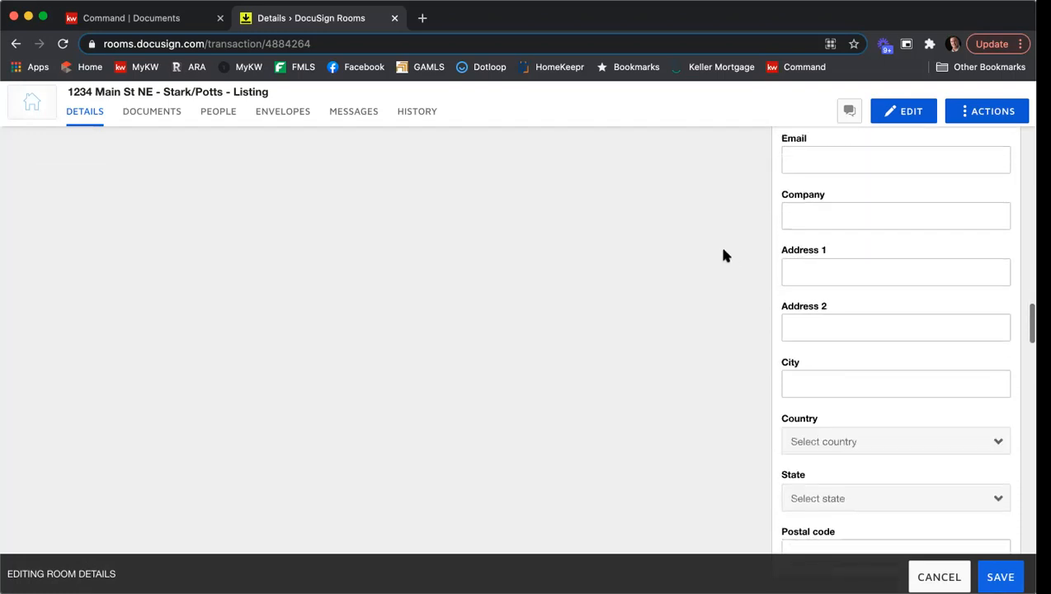
scroll(722, 256, down, 3)
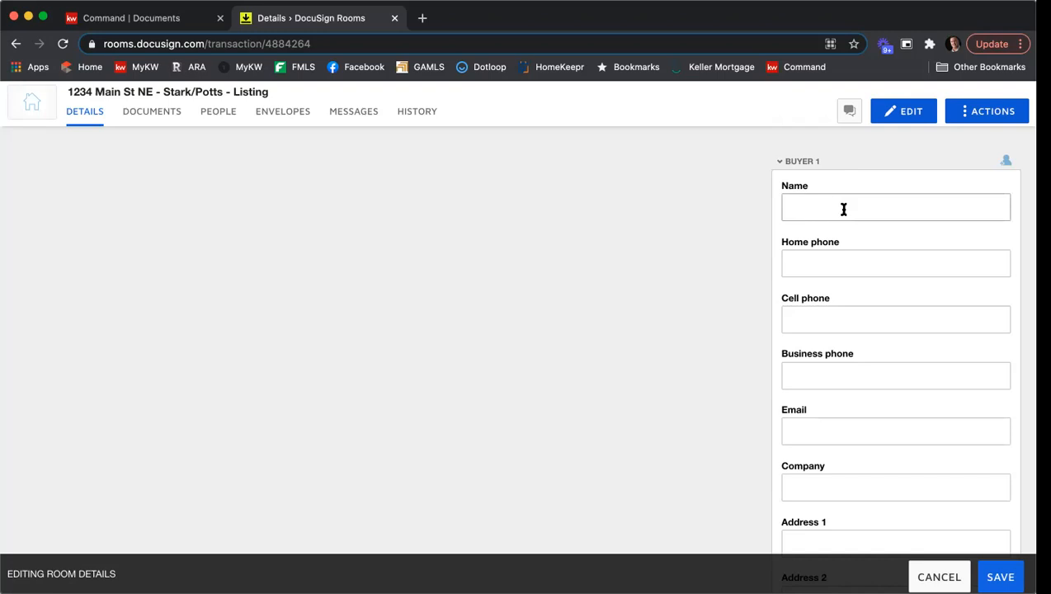
scroll(848, 207, down, 10)
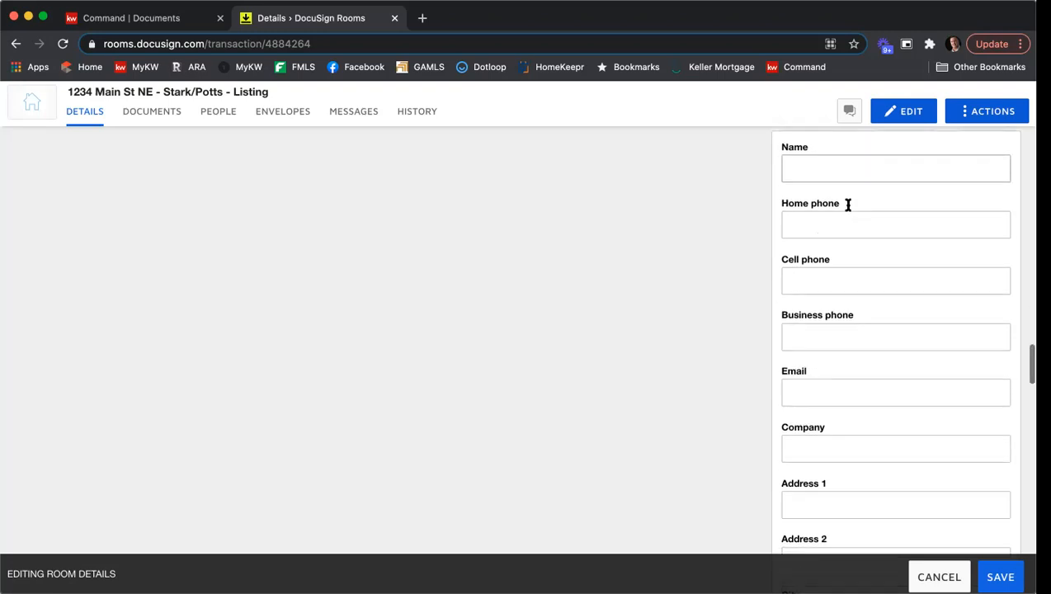
scroll(848, 208, down, 10)
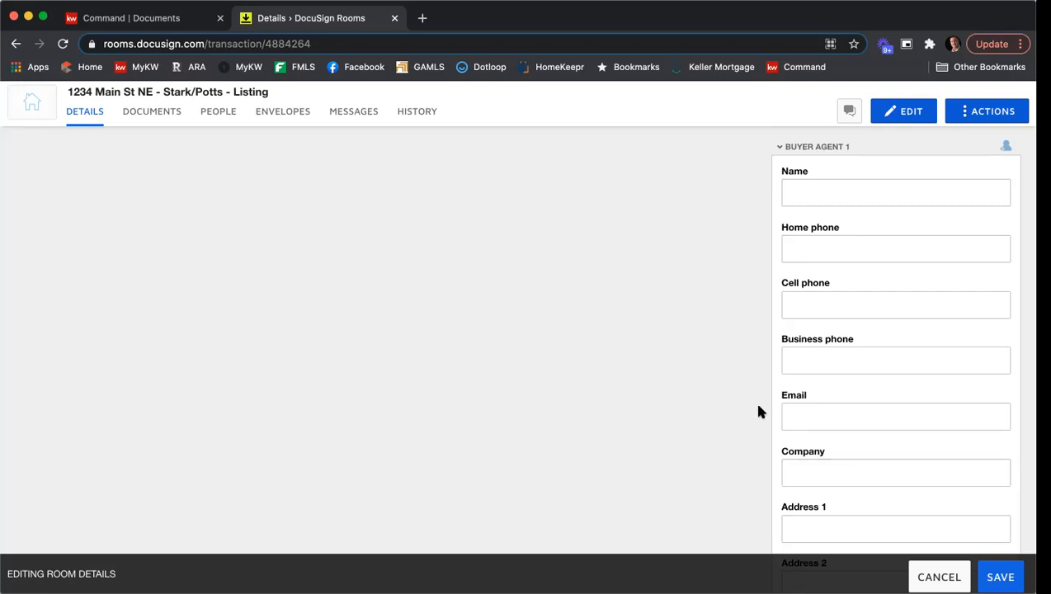
scroll(761, 408, down, 3)
scroll(760, 406, up, 2)
scroll(759, 405, down, 2)
scroll(759, 406, up, 15)
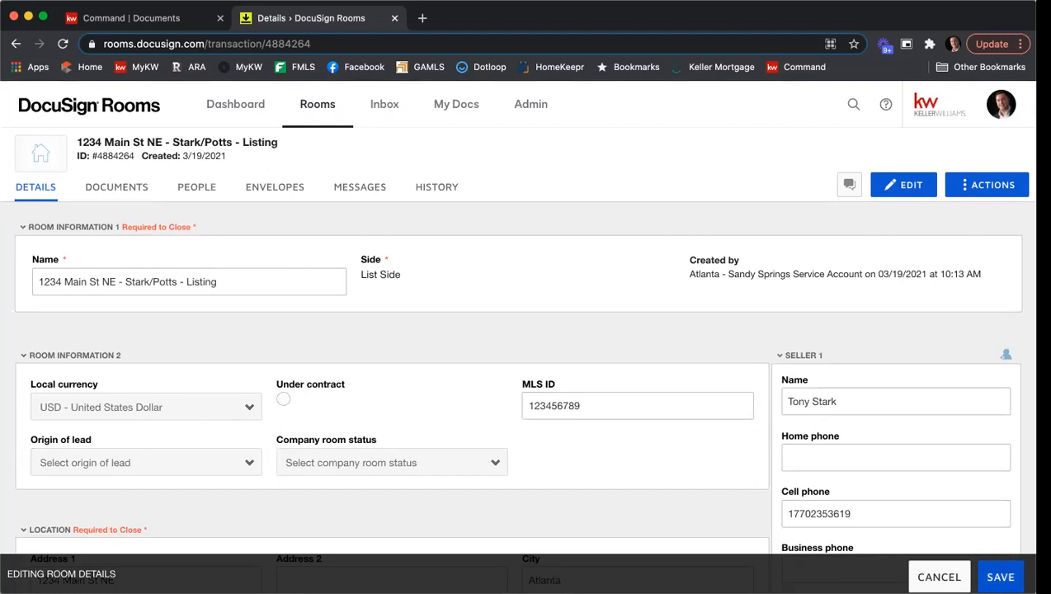
click(999, 574)
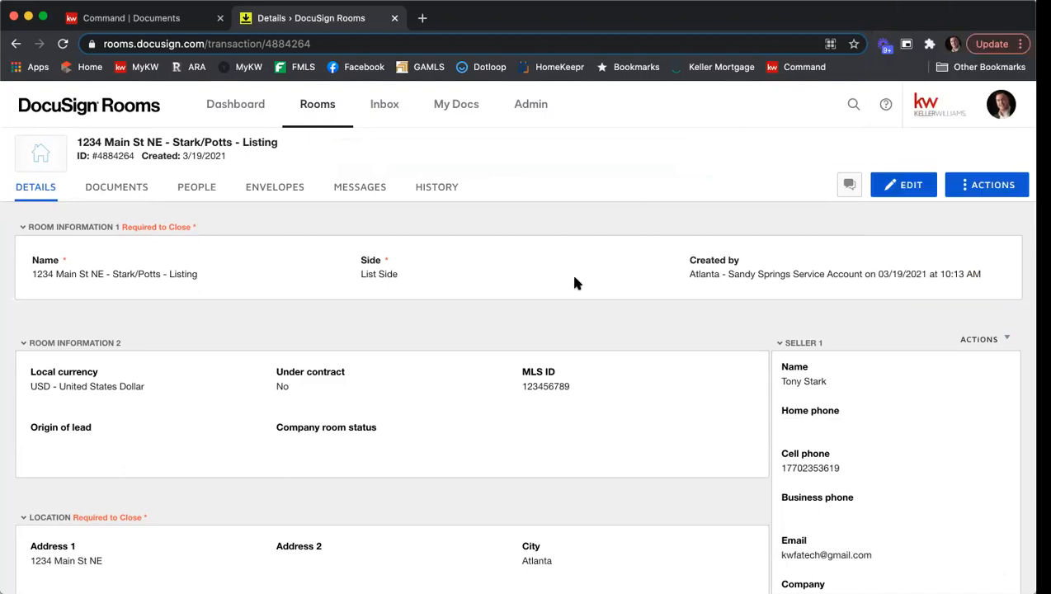
In the room's documents, create a new folder named Listing Agreement.
click(120, 190)
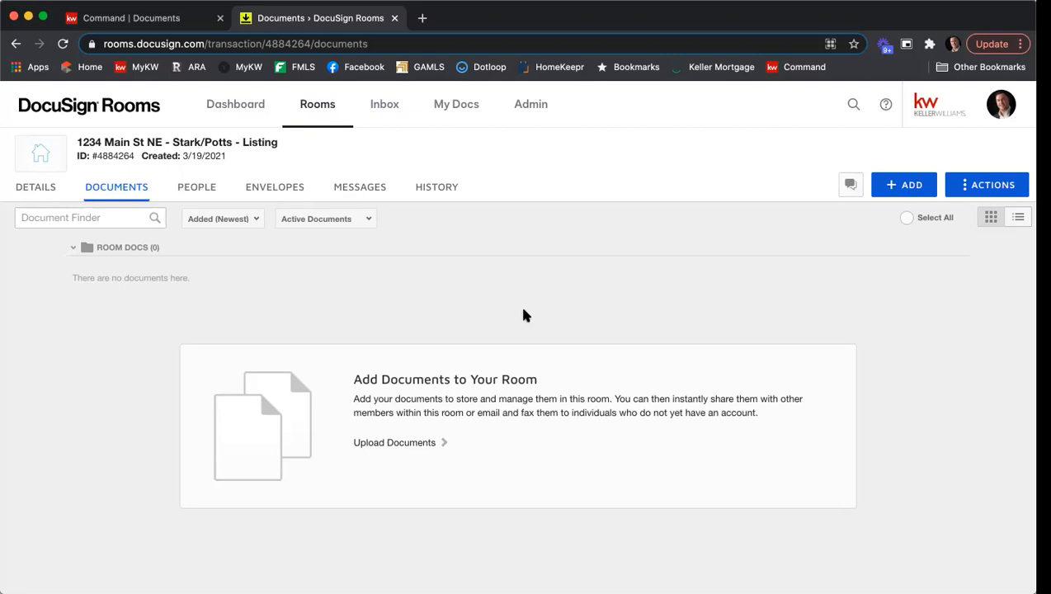
click(965, 185)
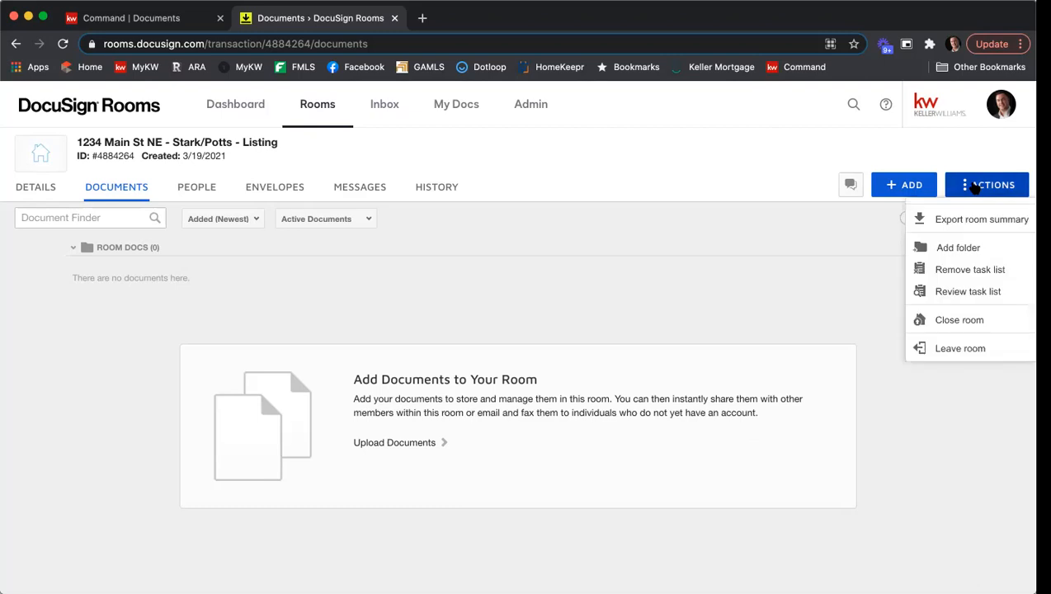
click(959, 248)
text(Listing AGree)
key(BackSpace)
key(BackSpace)
key(BackSpace)
key(BackSpace)
text(greement)
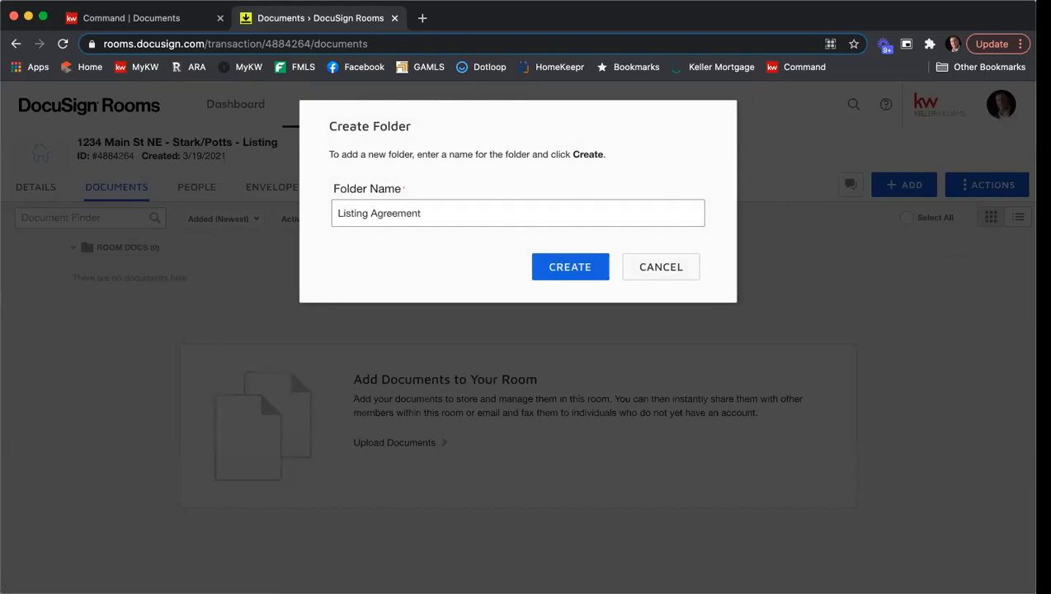
click(554, 271)
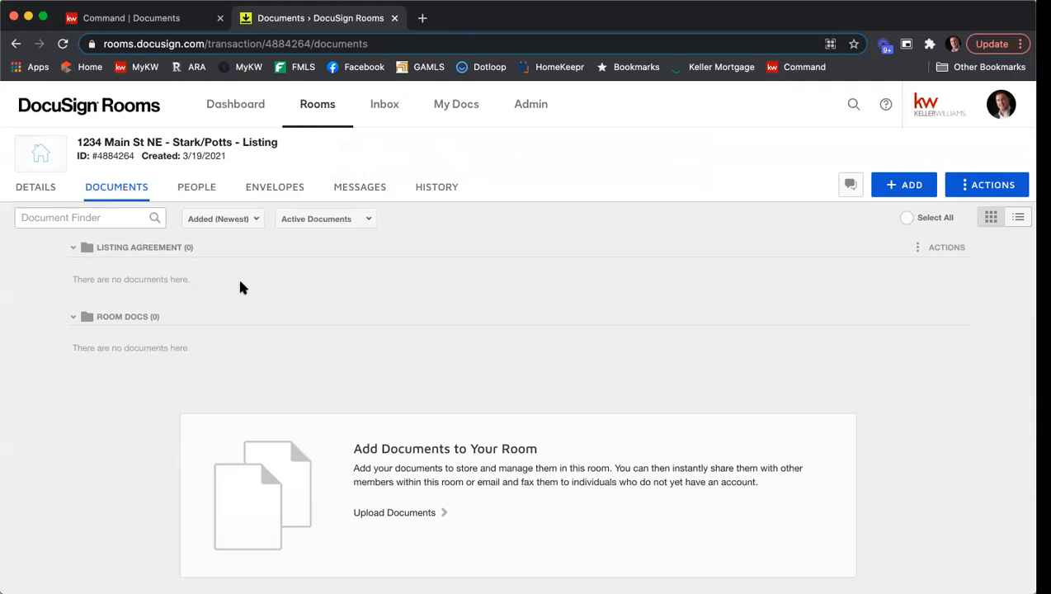
Add DocuSign Forms from the GAR - Georgia Association of Realtors library, searching for and selecting Exclusive Seller Listing Agreement - F101.
click(909, 189)
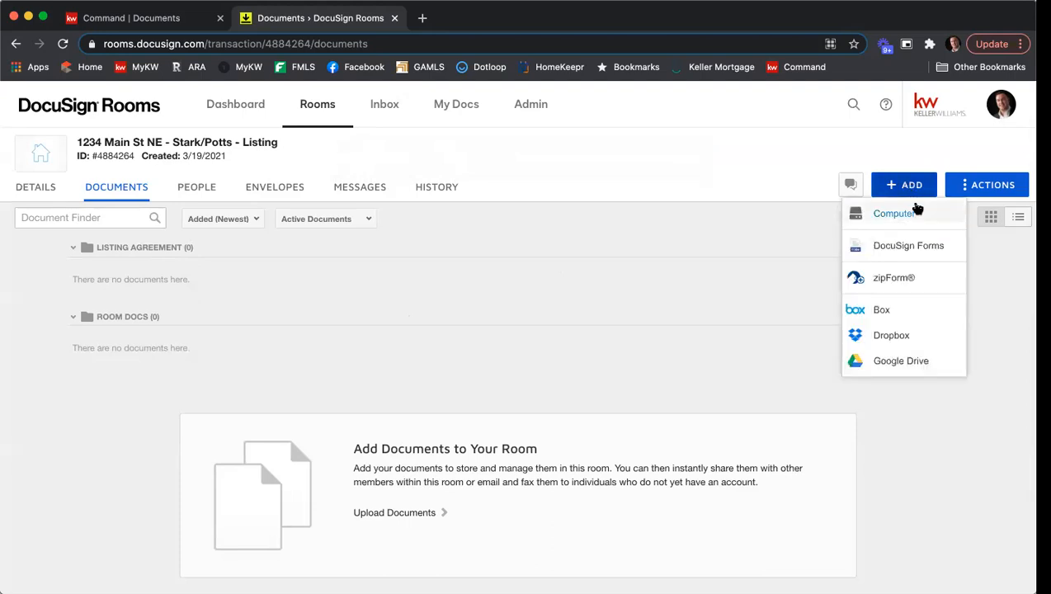
click(916, 246)
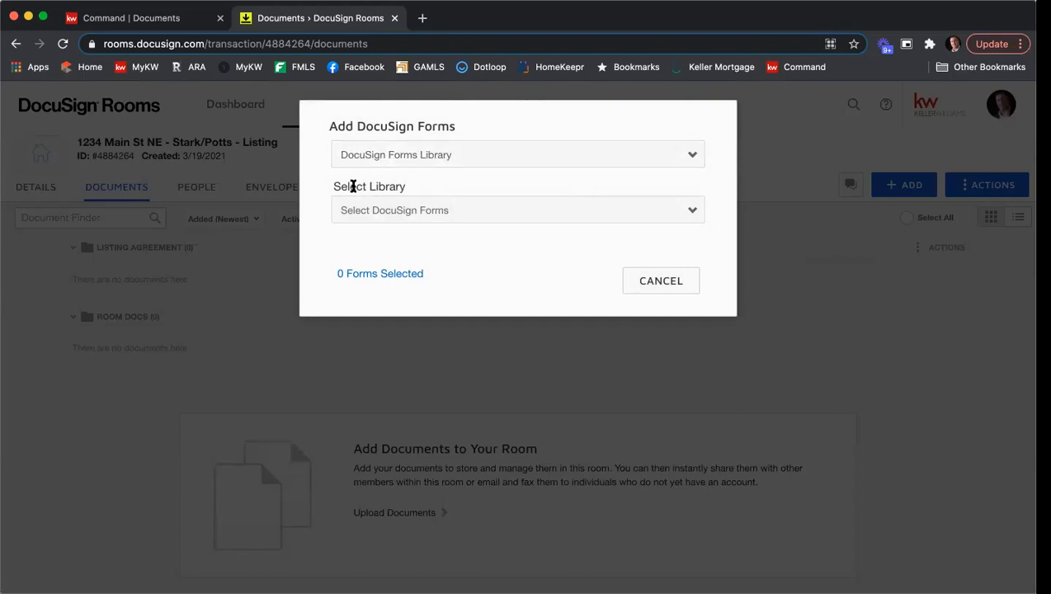
click(420, 208)
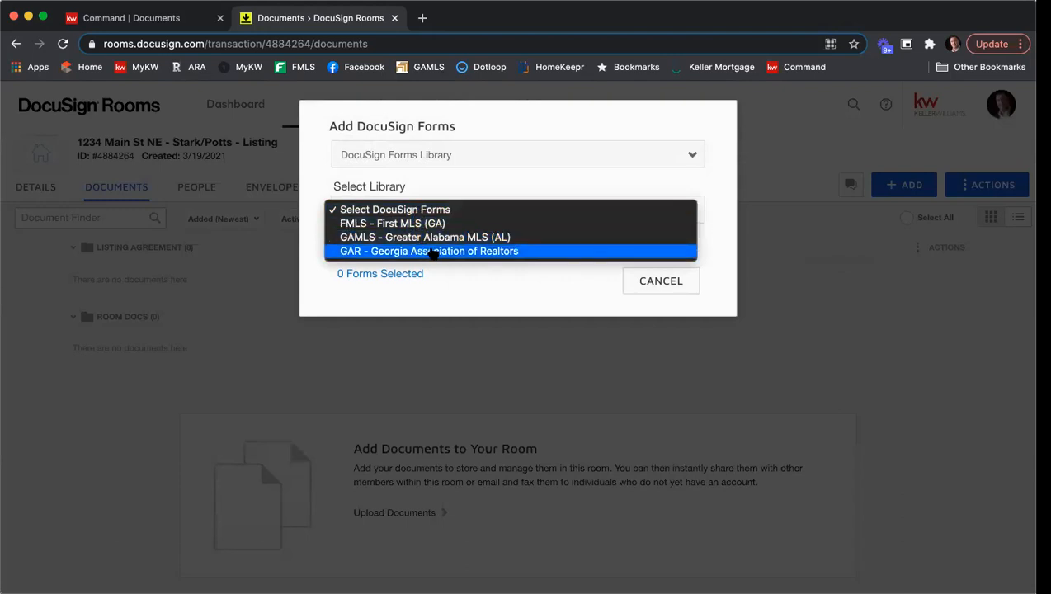
click(433, 252)
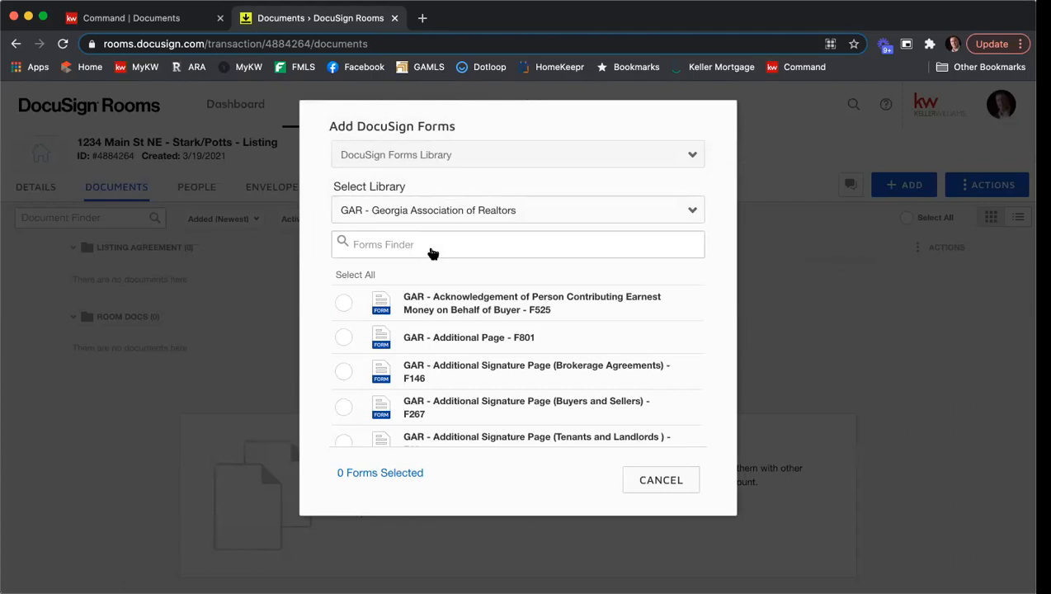
click(432, 247)
text(Ecl)
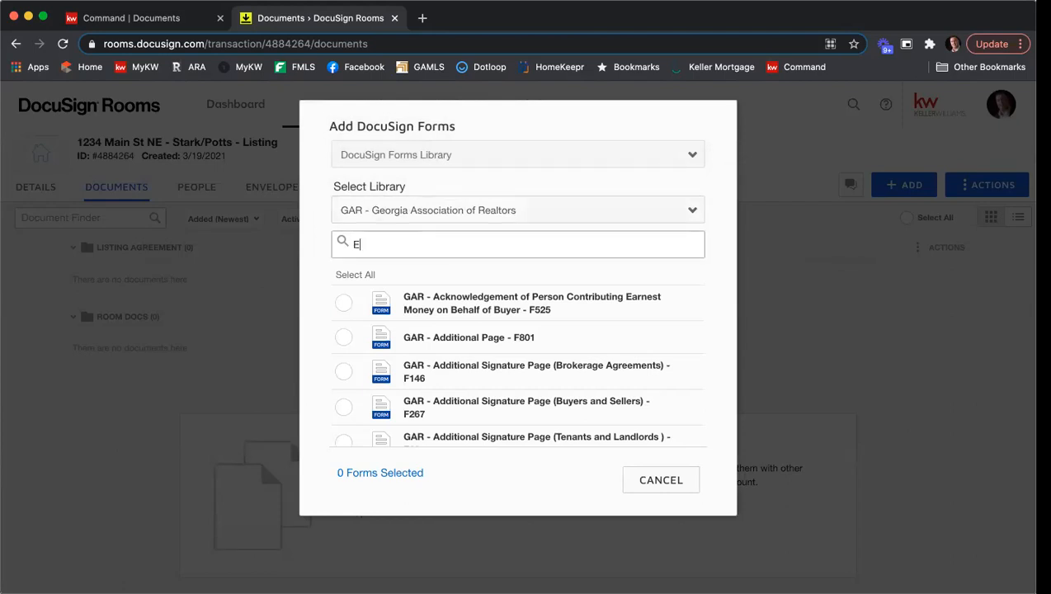
key(BackSpace)
key(BackSpace)
text(xclusive Sell)
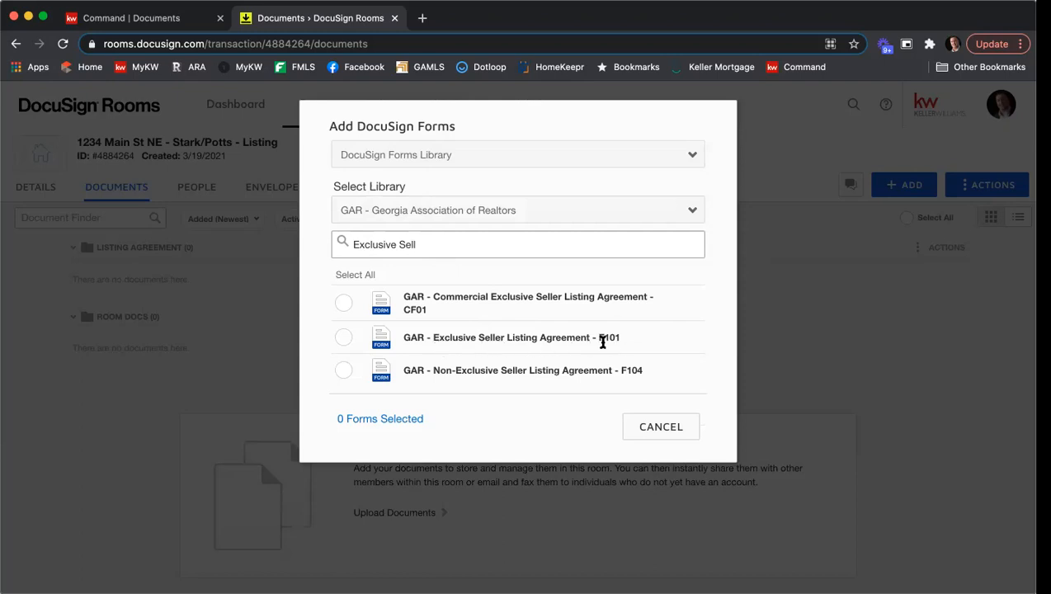
click(345, 339)
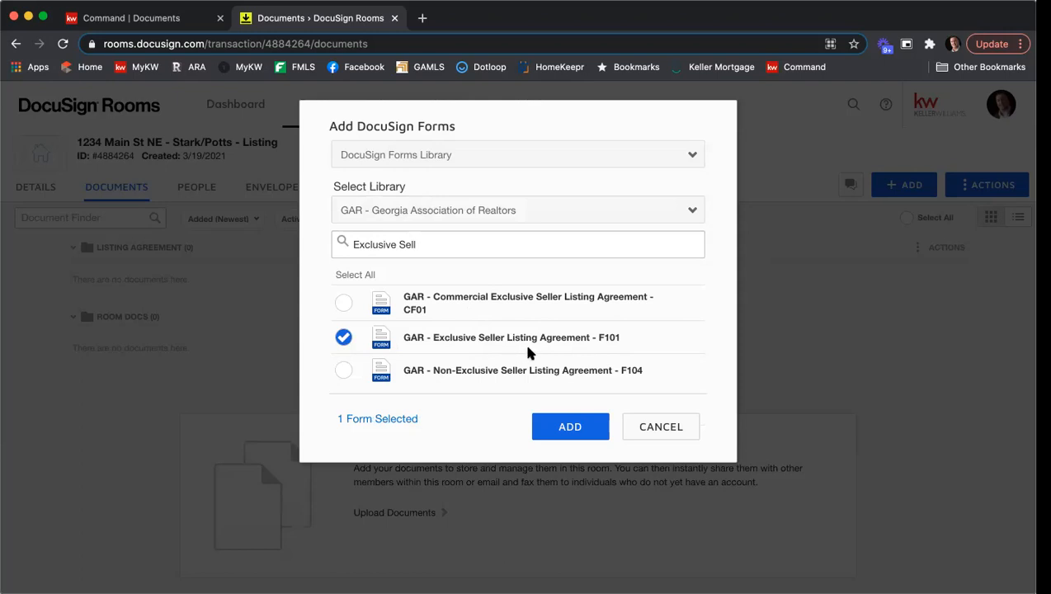
Search the forms for Seller's Prop and select Seller's Property Disclosure Statement Exhibit - F301.
click(420, 241)
drag(429, 241, 312, 238)
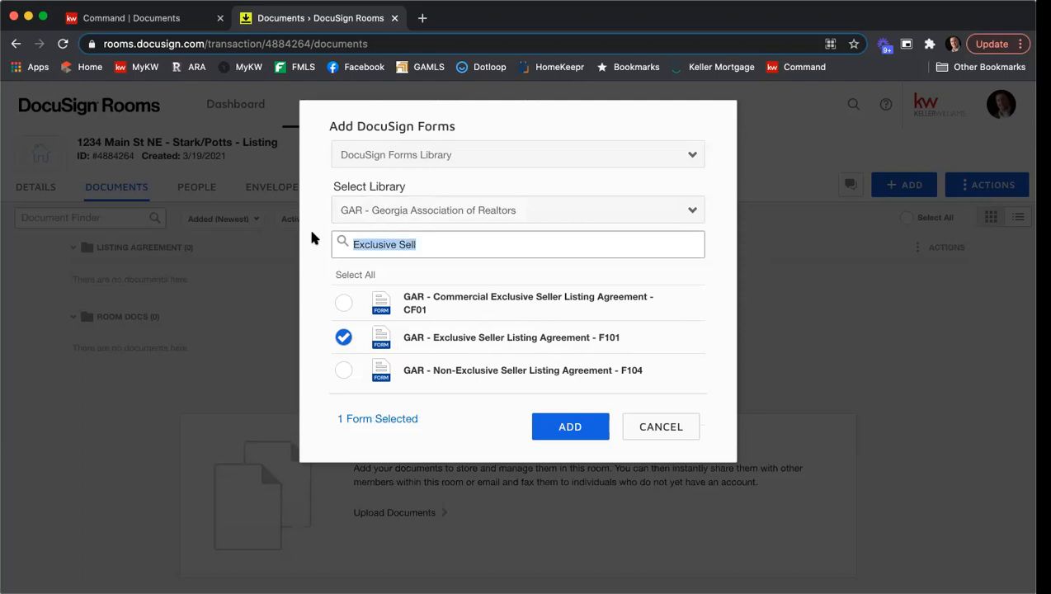
text(Sellers Pr)
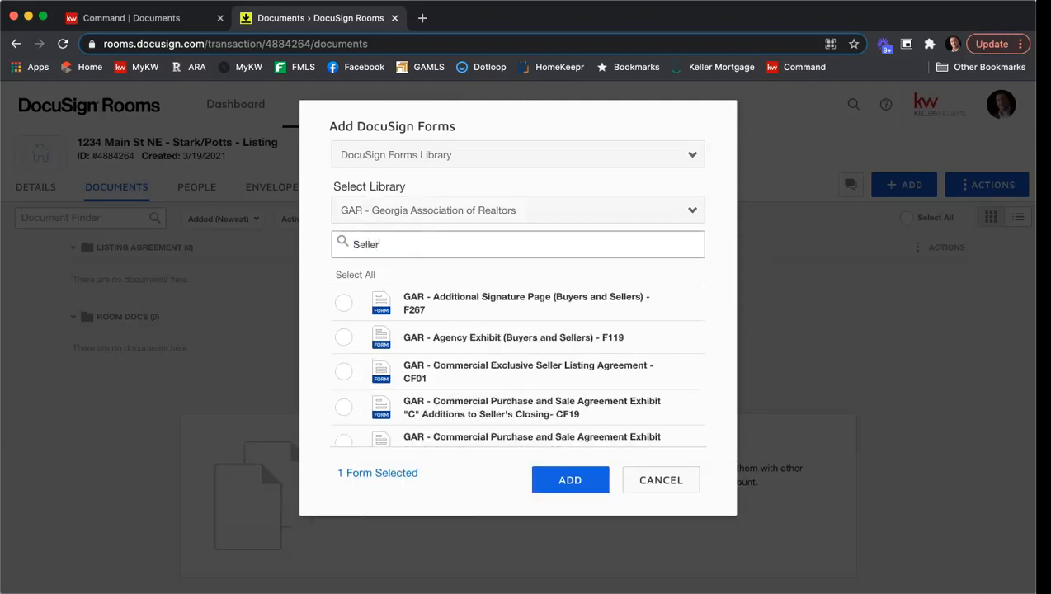
key(BackSpace)
key(BackSpace)
key(BackSpace)
key(BackSpace)
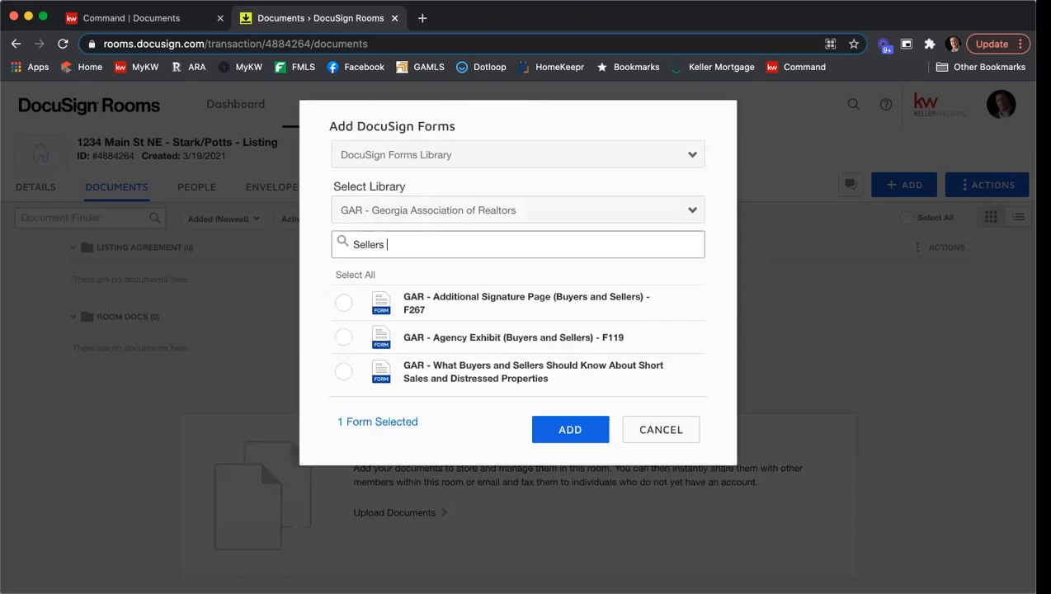
text('s Prop)
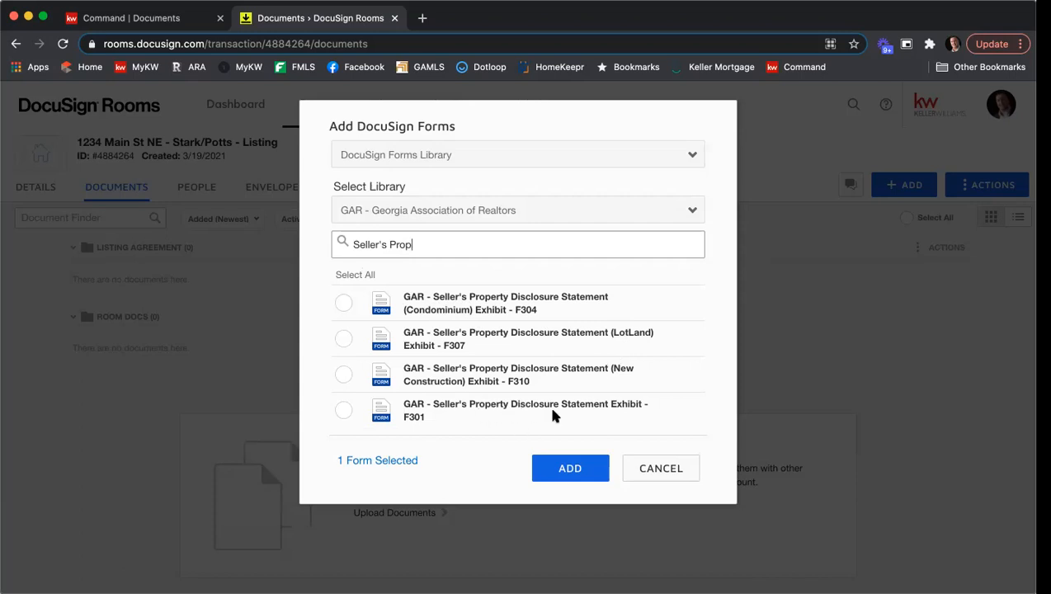
click(343, 412)
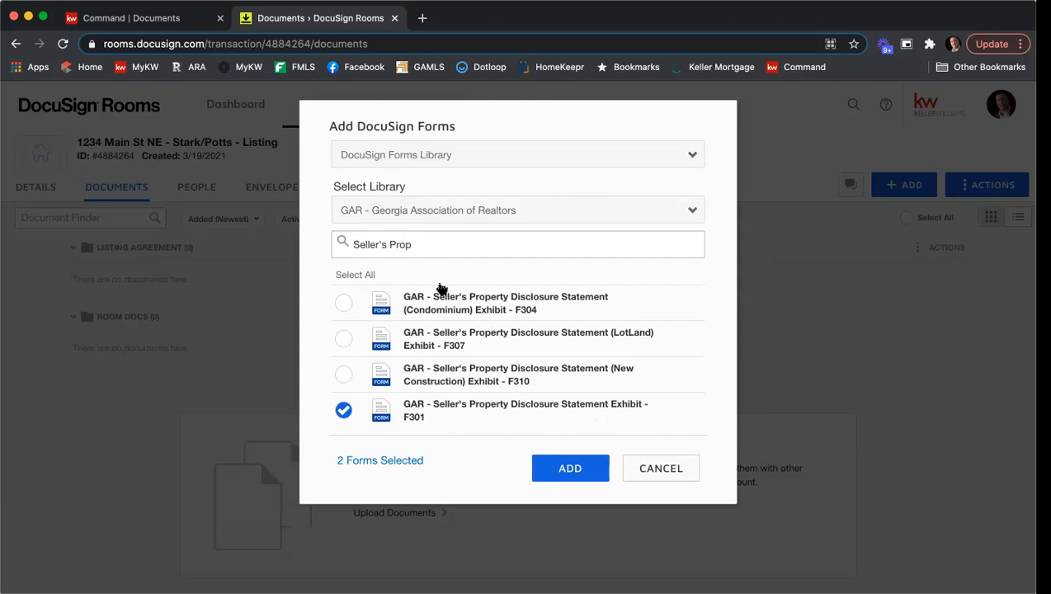
Search the forms for Communit and select Community Association Fees, Disclosures and Related Issues - F322.
drag(413, 244, 314, 241)
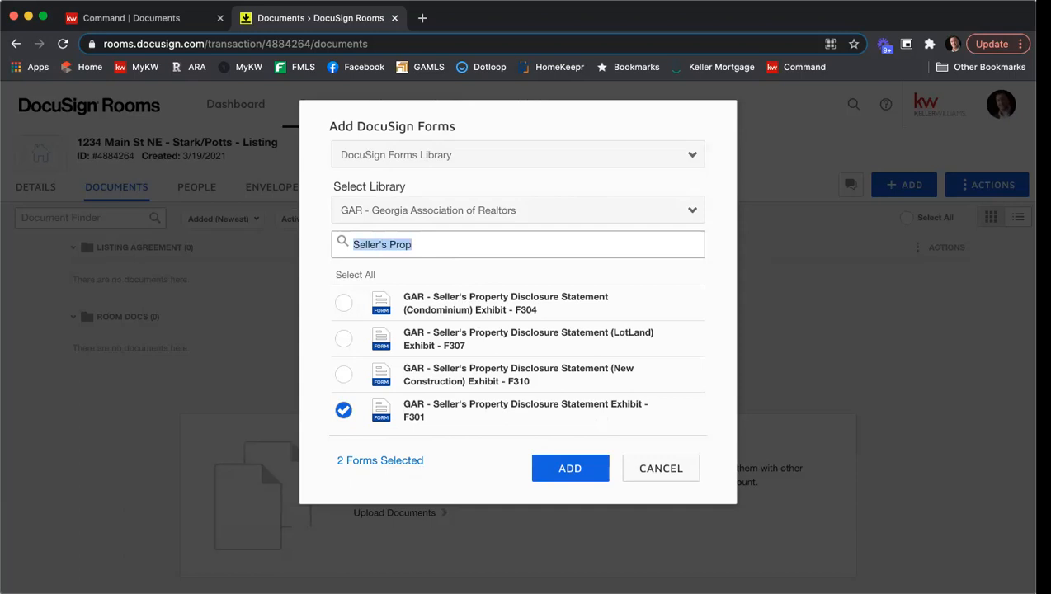
text(Communit)
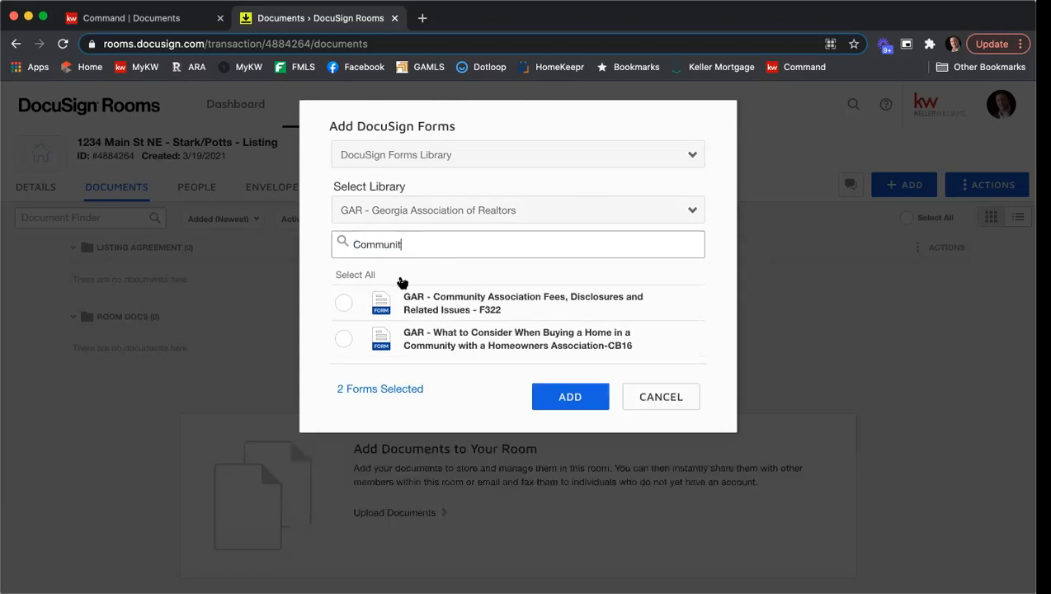
click(347, 303)
click(345, 305)
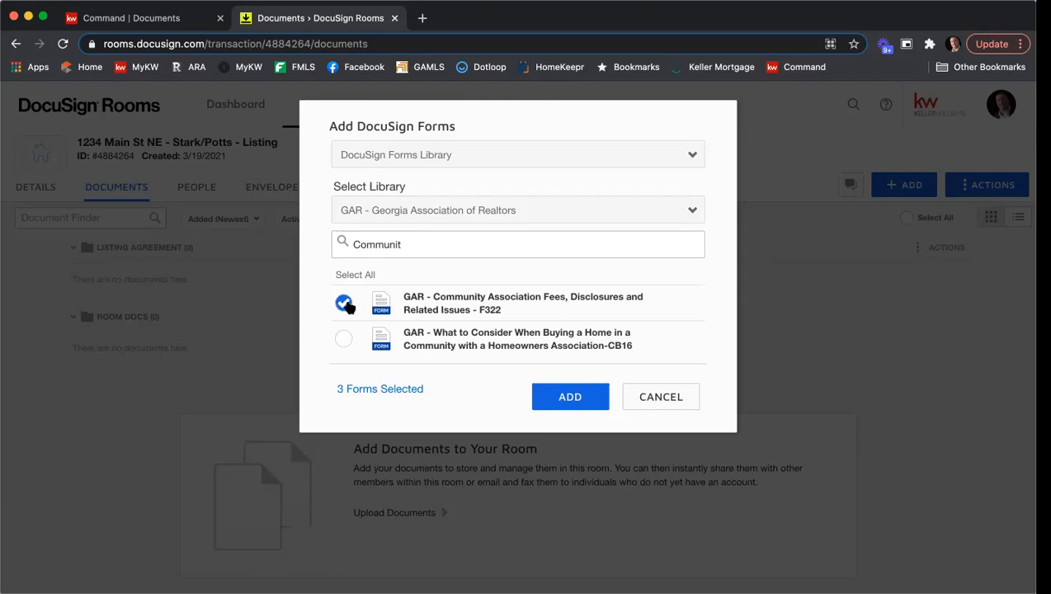
Search for f201, select Purchase and Sale Agreement - F201, and add the four selected forms to the room.
drag(403, 244, 303, 247)
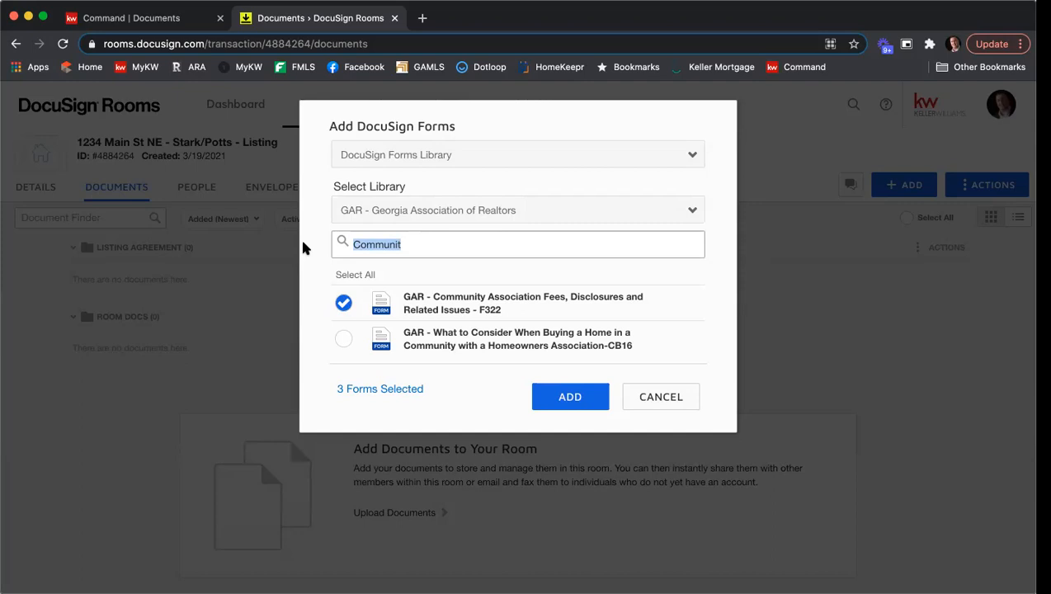
text(Purchase)
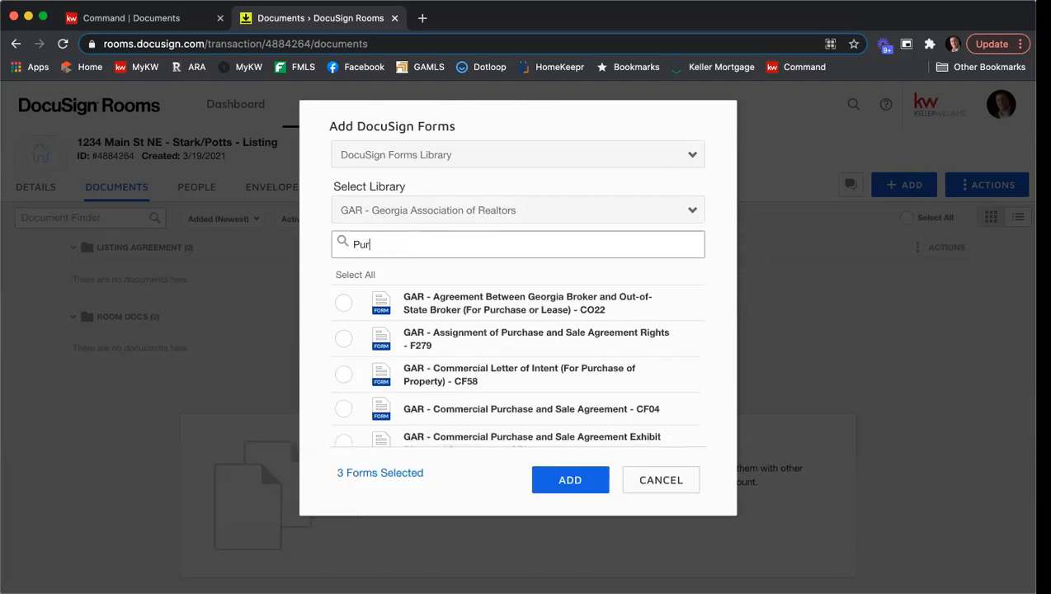
key(BackSpace)
key(BackSpace)
key(BackSpace)
key(BackSpace)
key(BackSpace)
key(BackSpace)
key(BackSpace)
key(BackSpace)
text(f201)
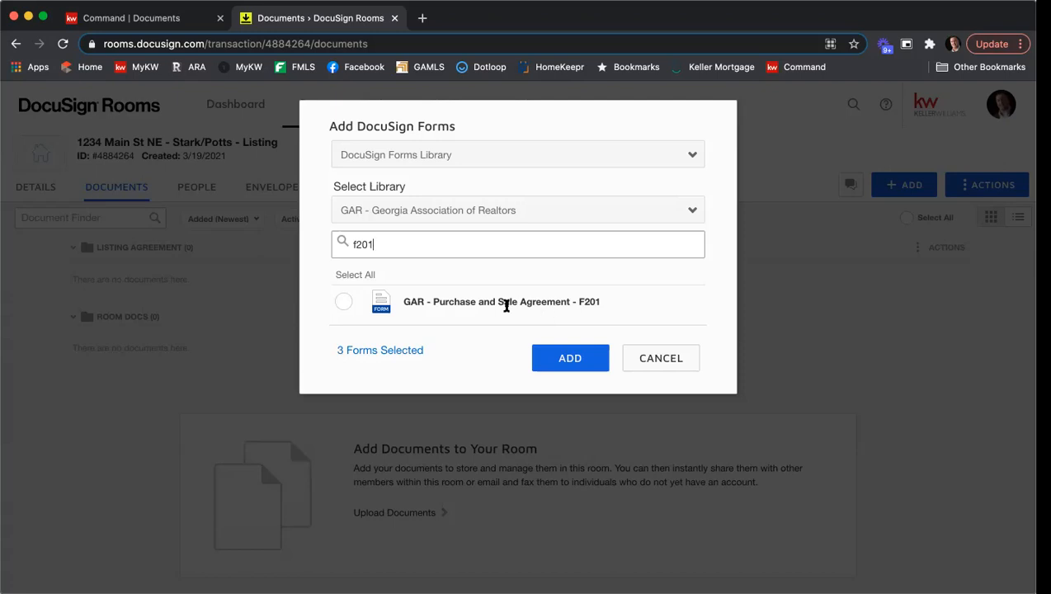
click(340, 303)
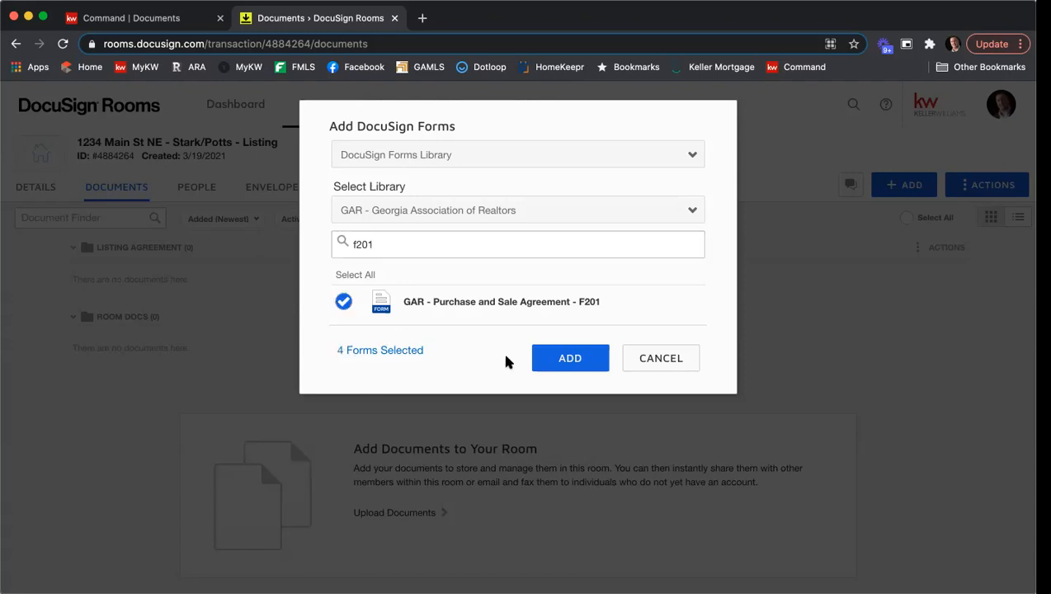
click(570, 361)
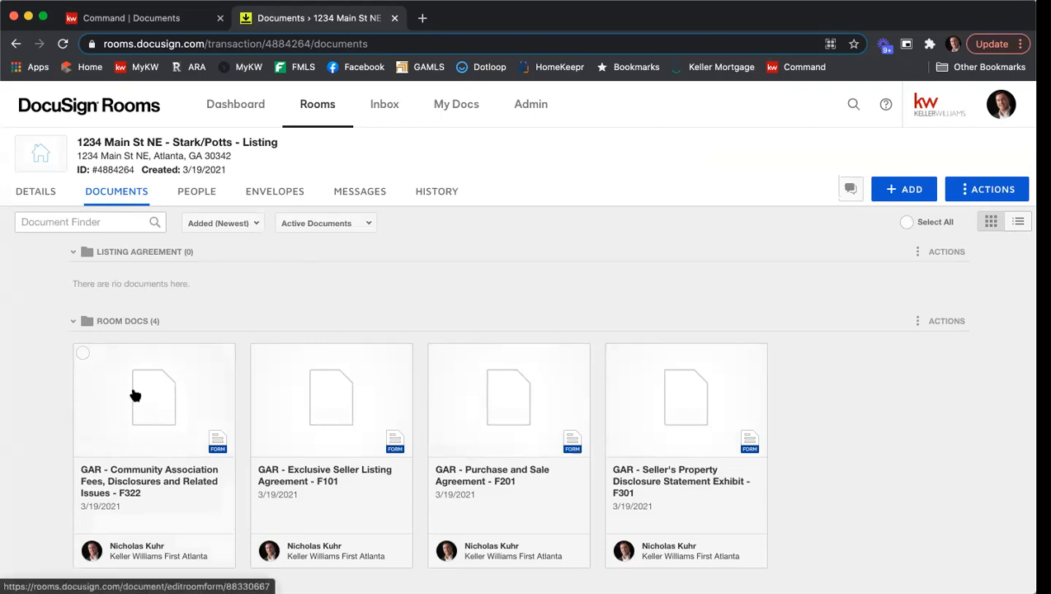
Move the Community Association Fees F322 and Exclusive Seller Listing Agreement F101 documents into the Listing Agreement folder.
click(82, 355)
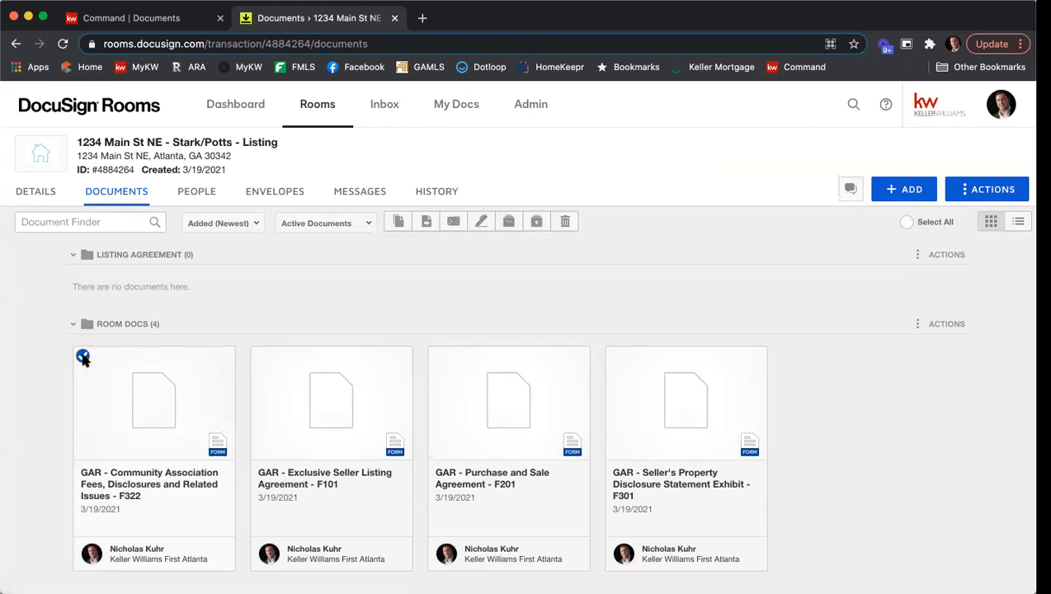
click(260, 356)
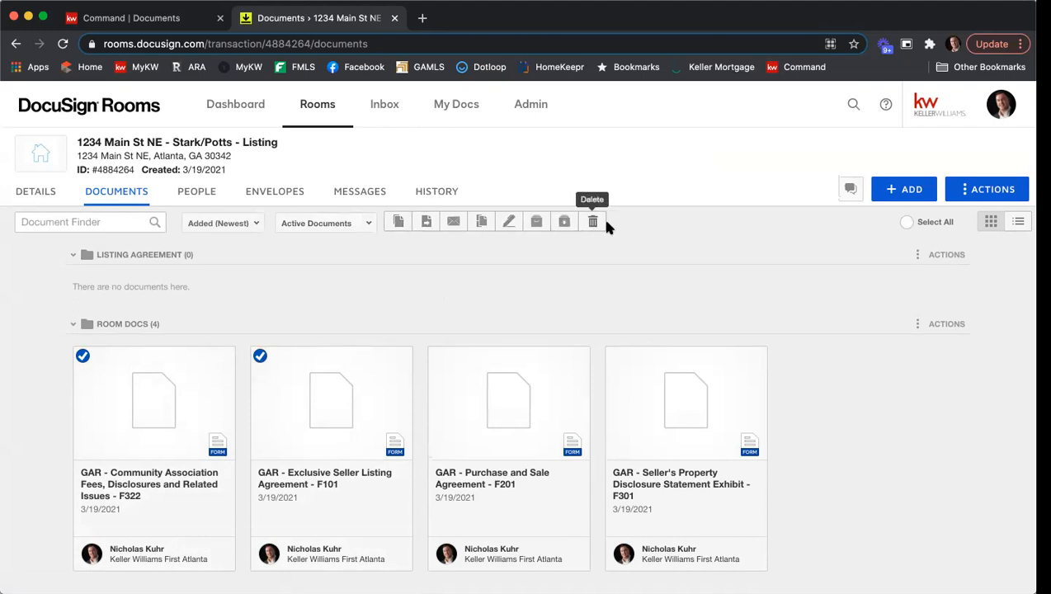
click(425, 228)
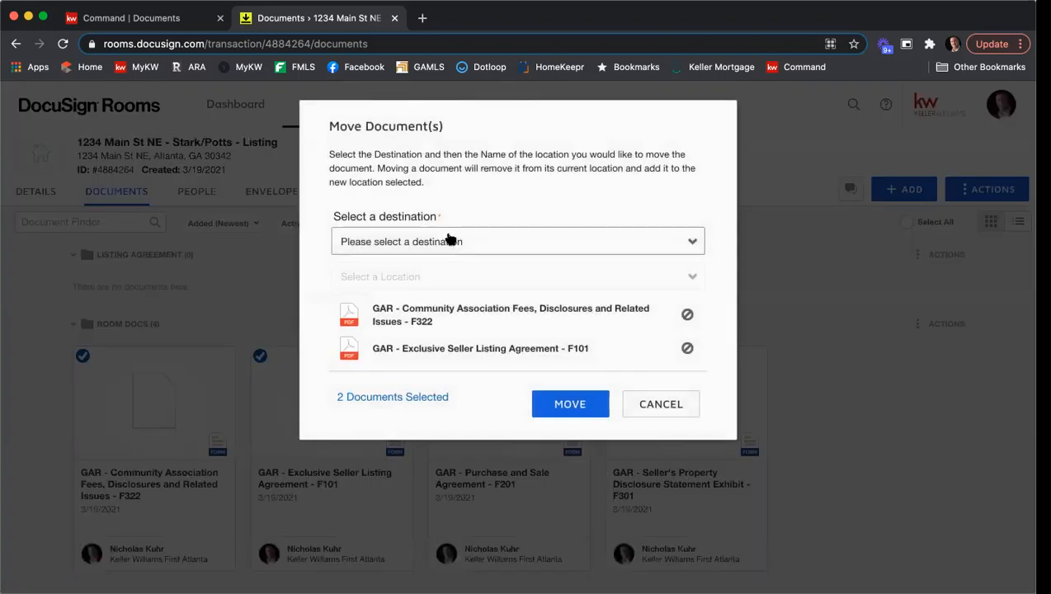
click(448, 239)
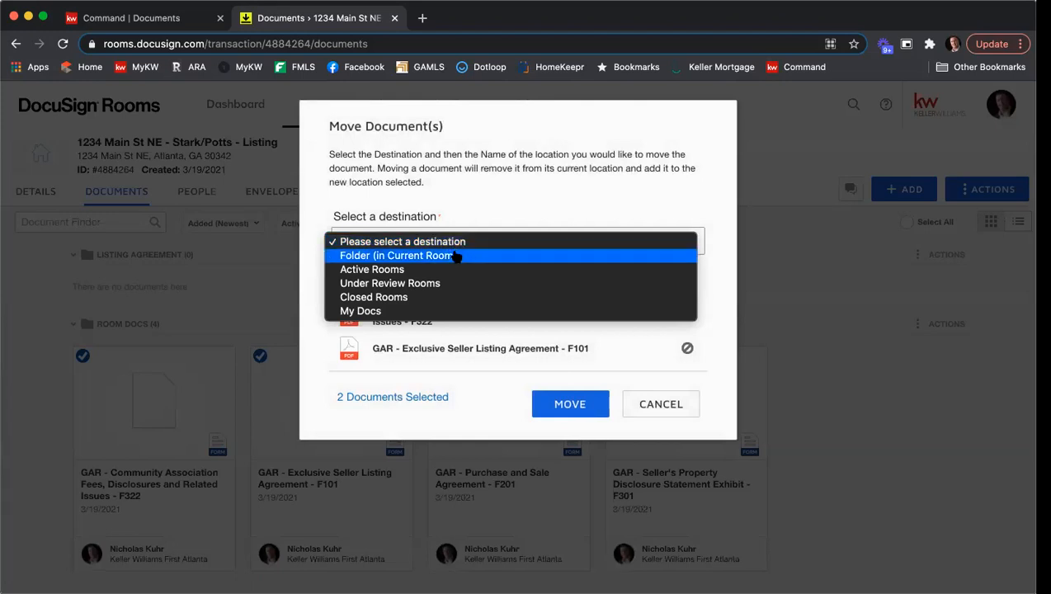
click(456, 256)
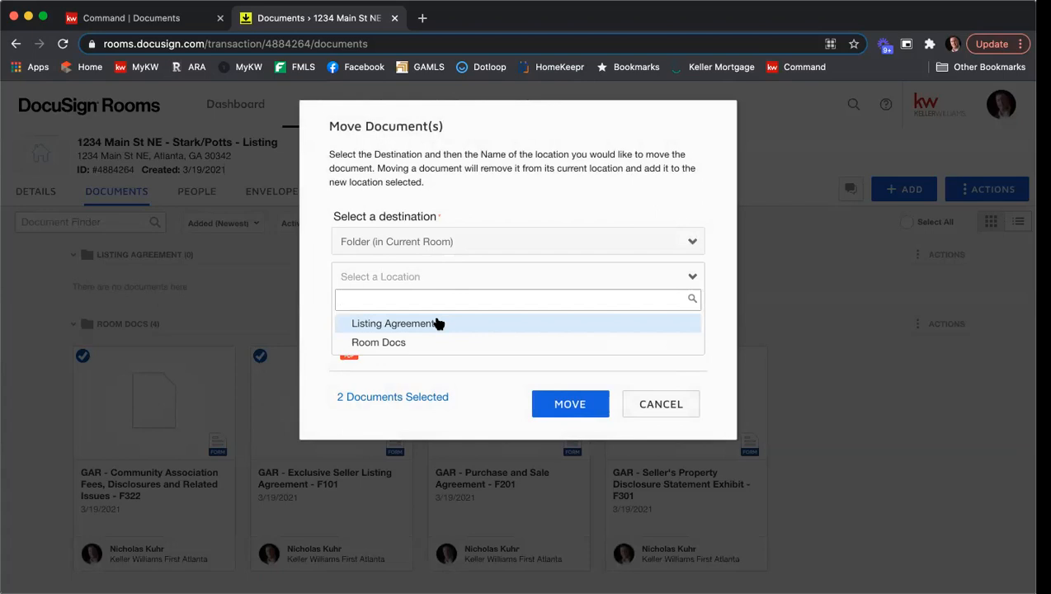
click(438, 323)
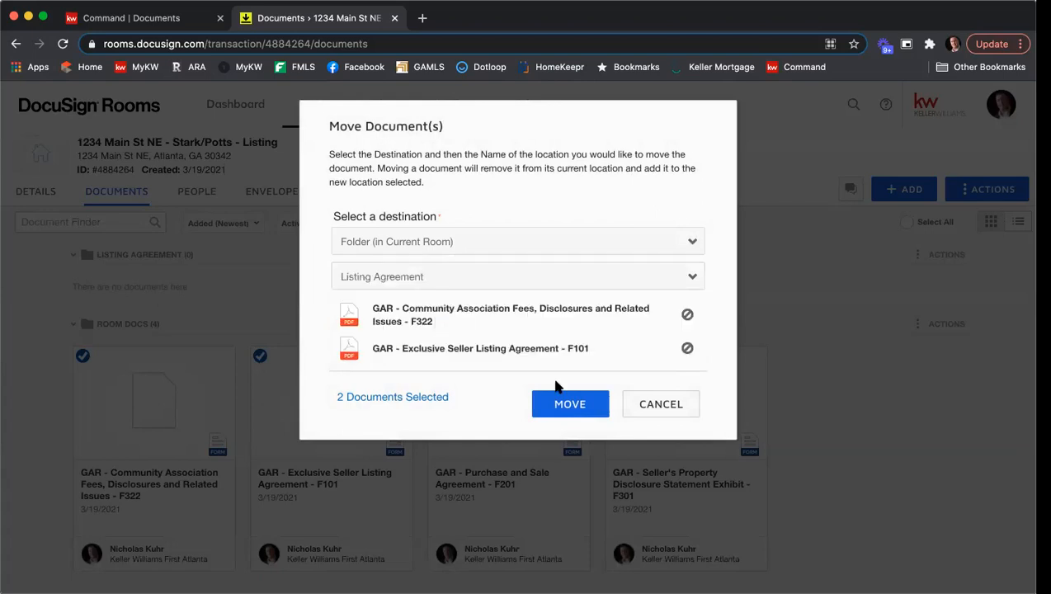
click(563, 402)
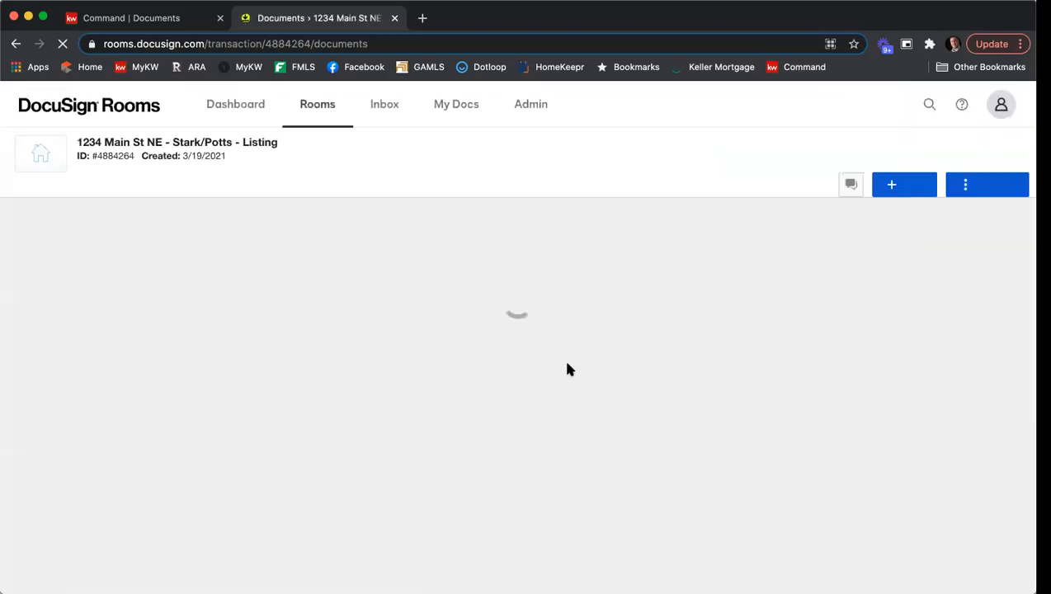
Move the Seller's Property Disclosure Statement Exhibit F301 document from Room Docs into the Listing Agreement folder.
scroll(575, 349, down, 1)
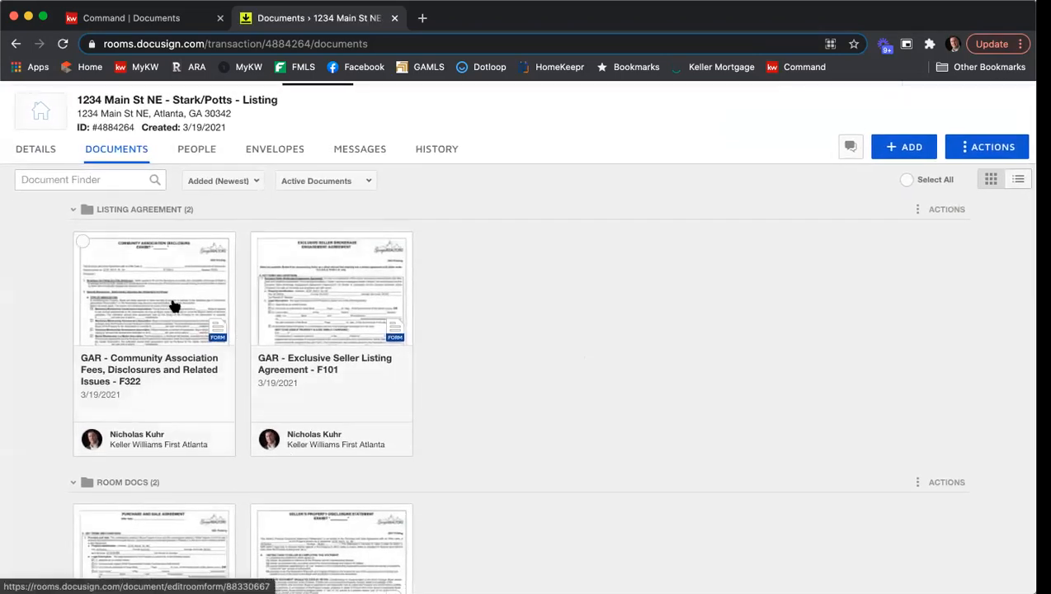
scroll(535, 290, down, 4)
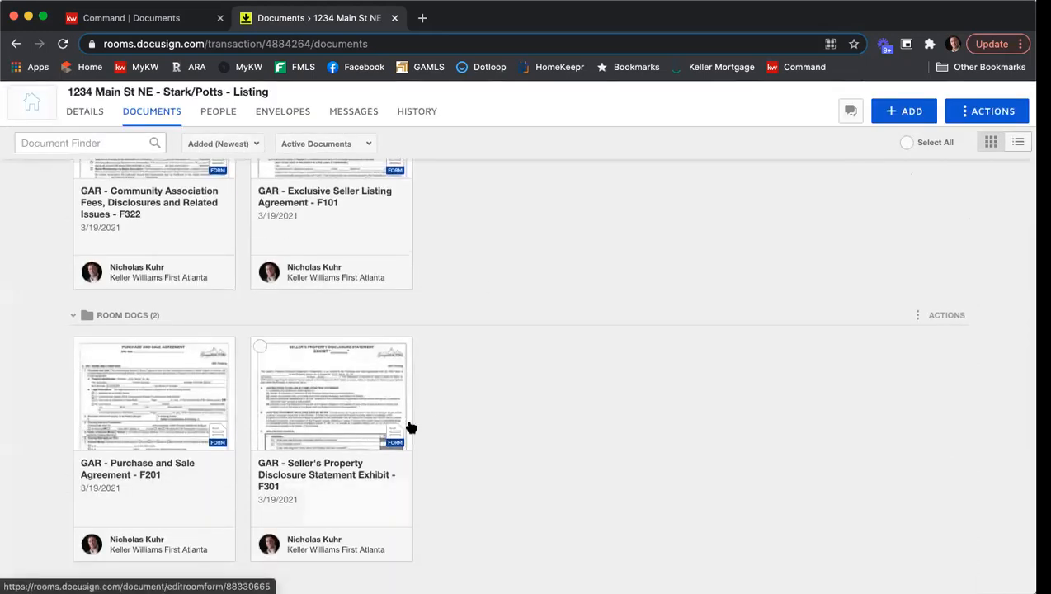
scroll(452, 424, up, 1)
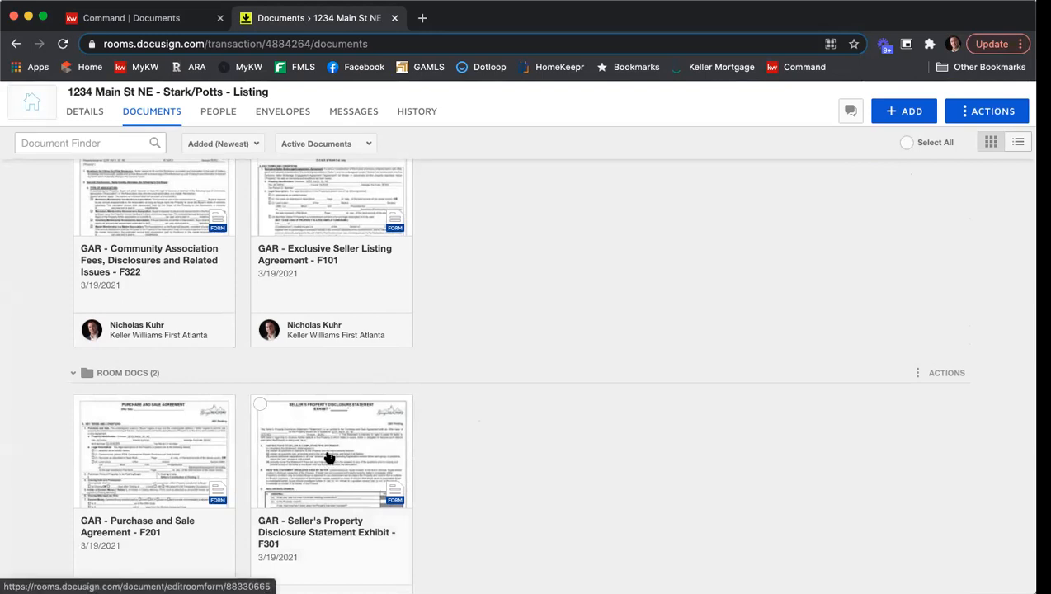
drag(328, 458, 509, 247)
drag(509, 206, 509, 203)
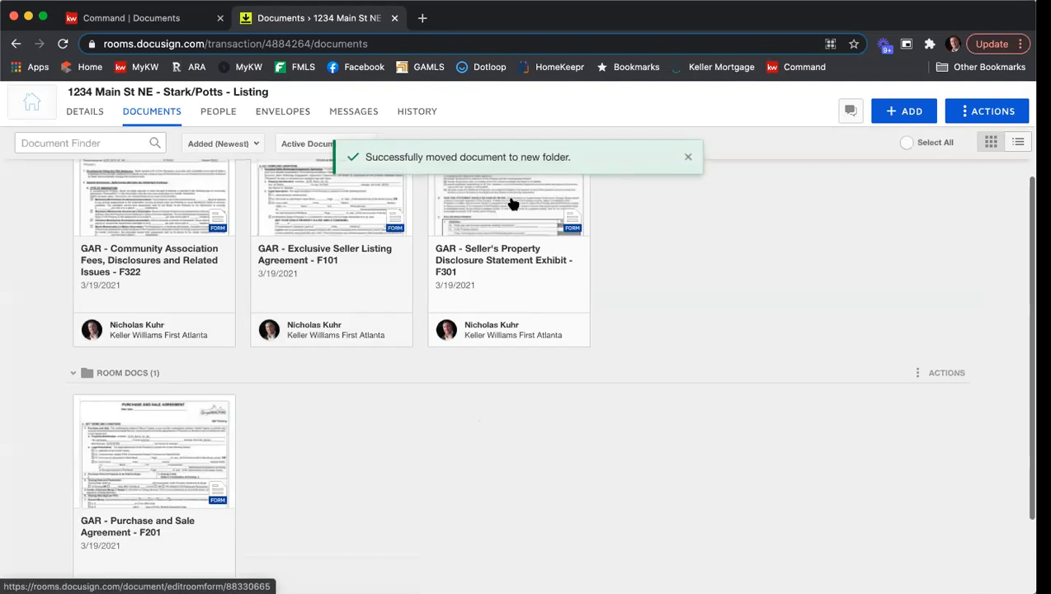
Open the Exclusive Seller Listing Agreement - F101 form from the Listing Agreement folder for editing.
scroll(634, 252, up, 2)
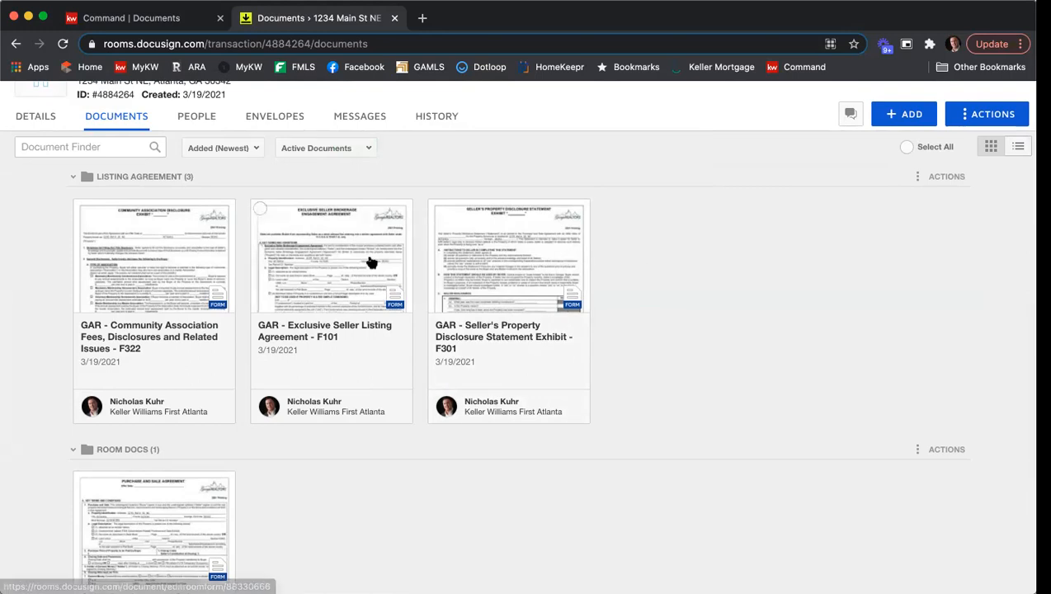
click(326, 271)
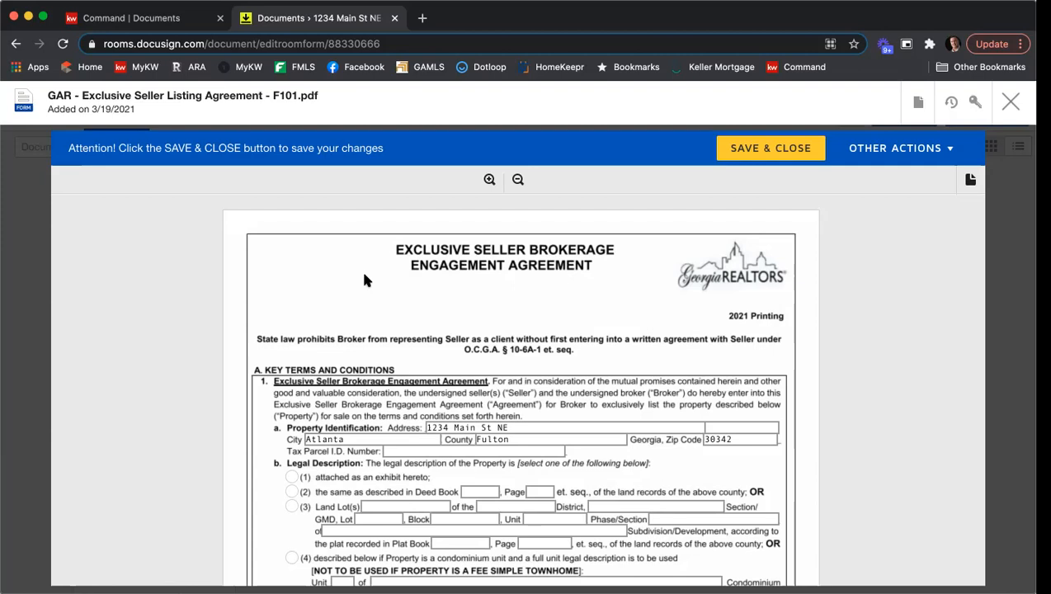
scroll(361, 275, down, 2)
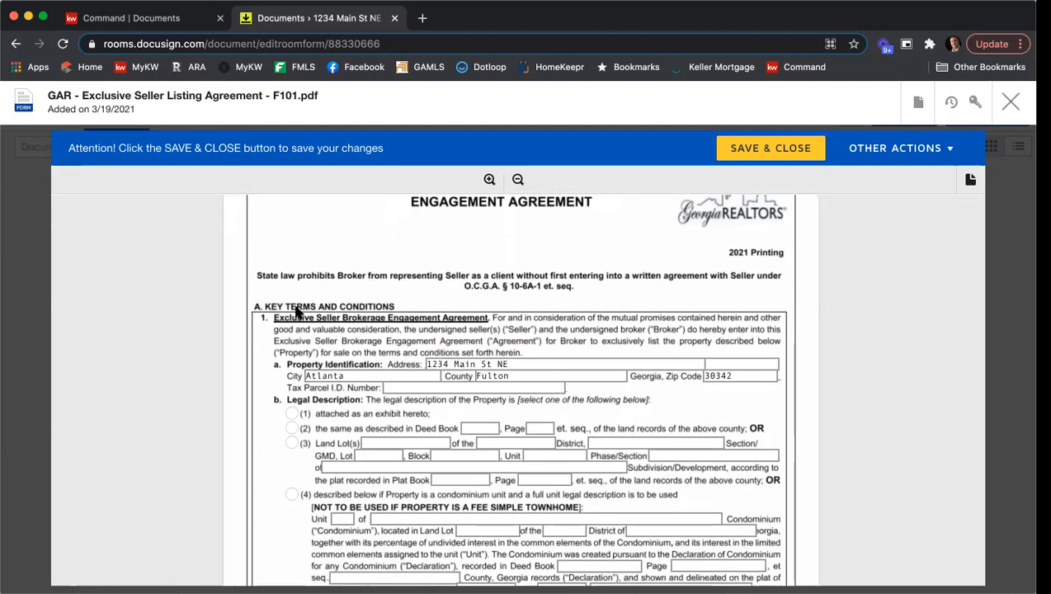
scroll(297, 311, down, 2)
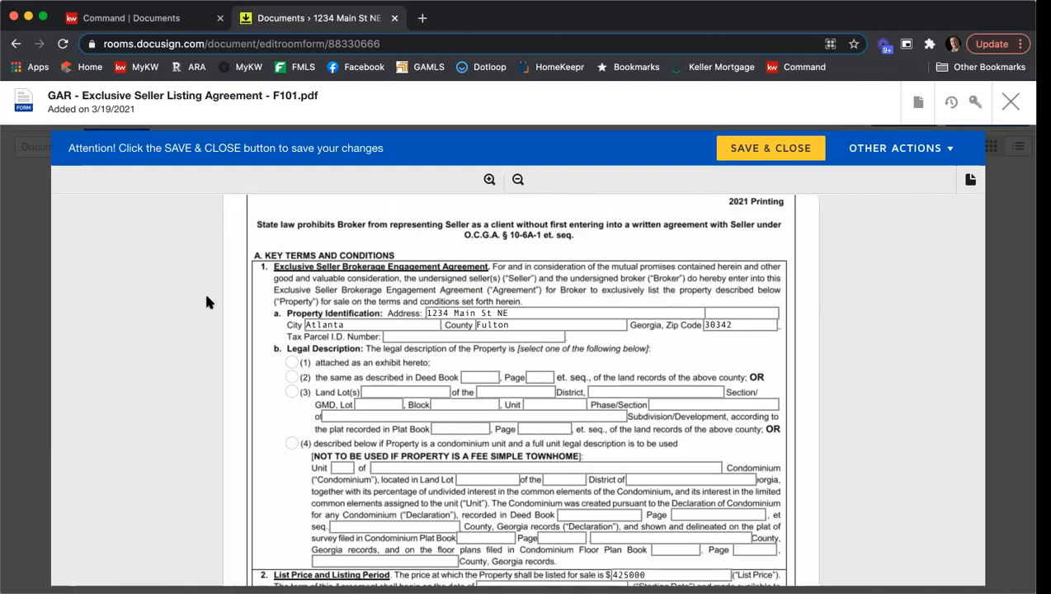
click(448, 336)
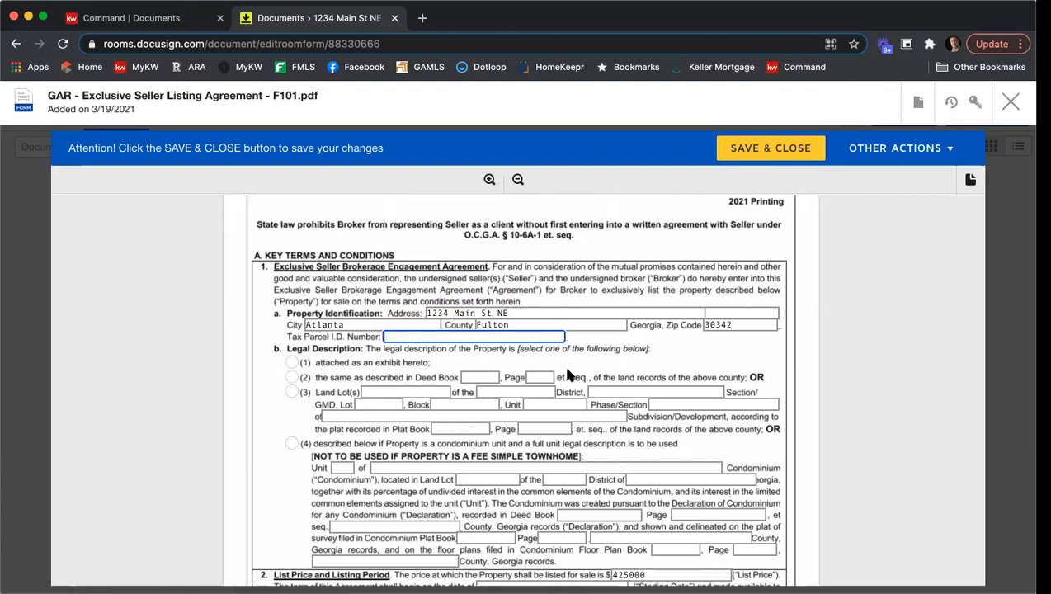
text(123456778912)
scroll(211, 334, down, 1)
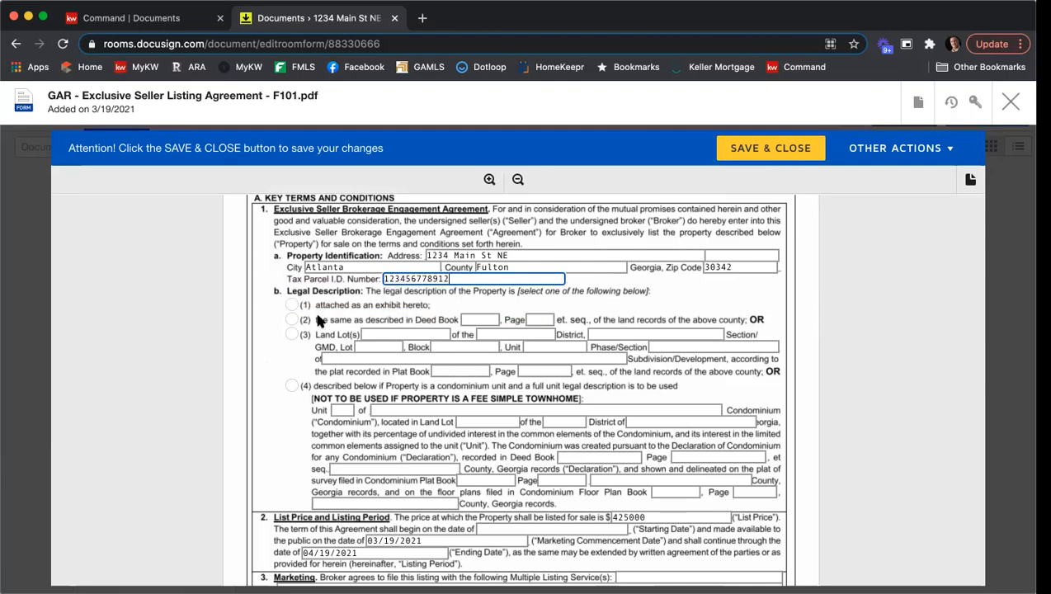
click(292, 305)
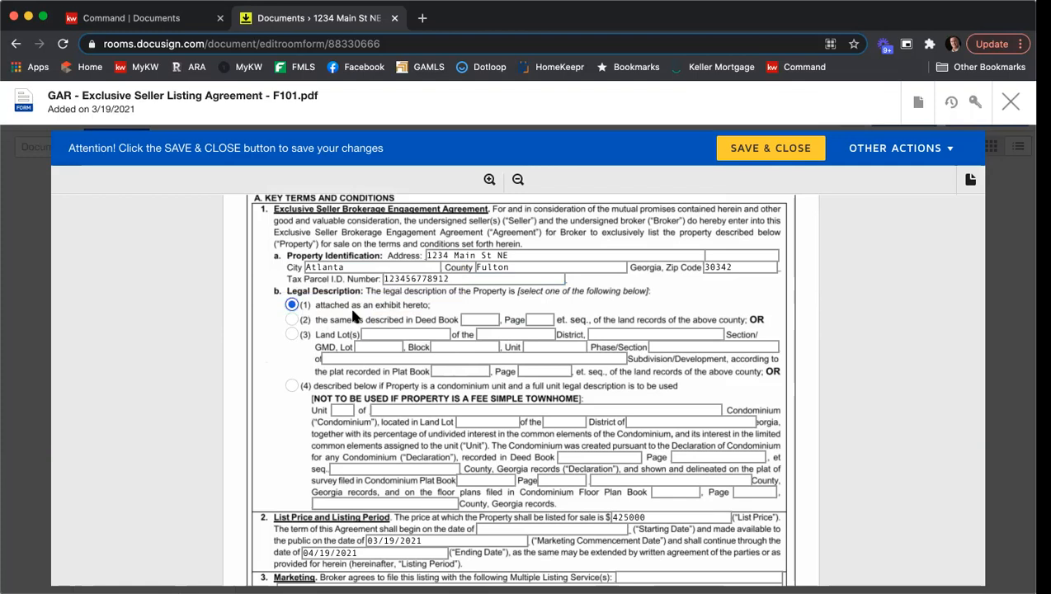
Set the listing agreement's Starting Date to 3/19/2021.
scroll(435, 304, down, 2)
scroll(437, 309, down, 2)
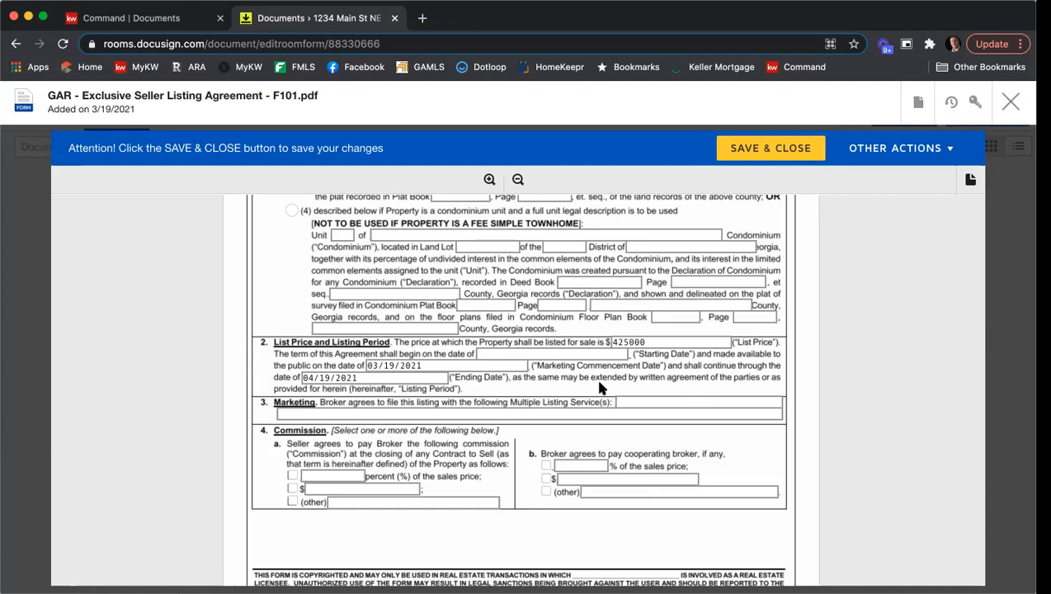
click(504, 353)
text(3)
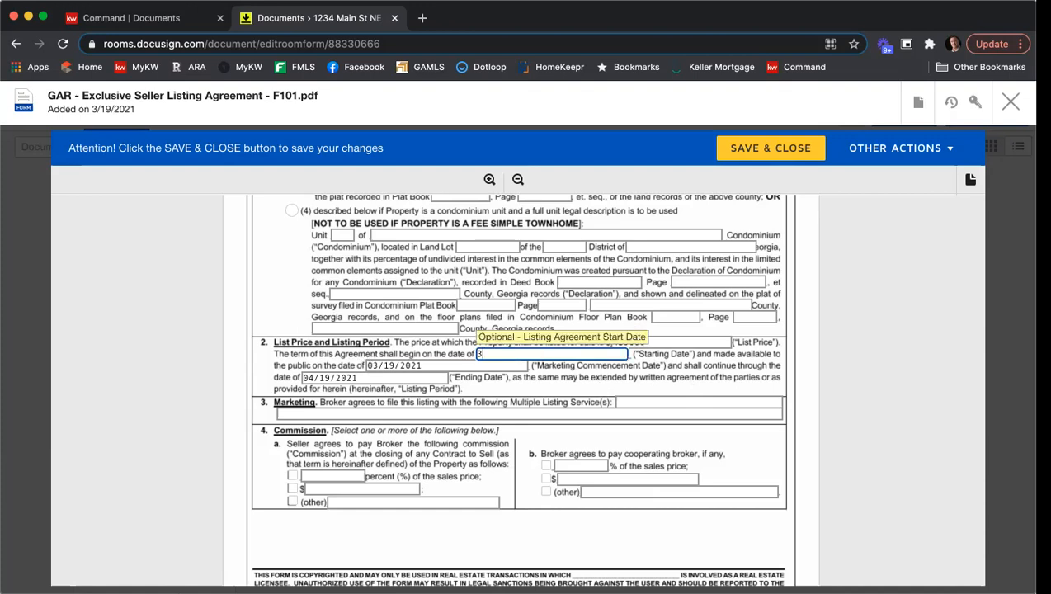
text(/19/2021)
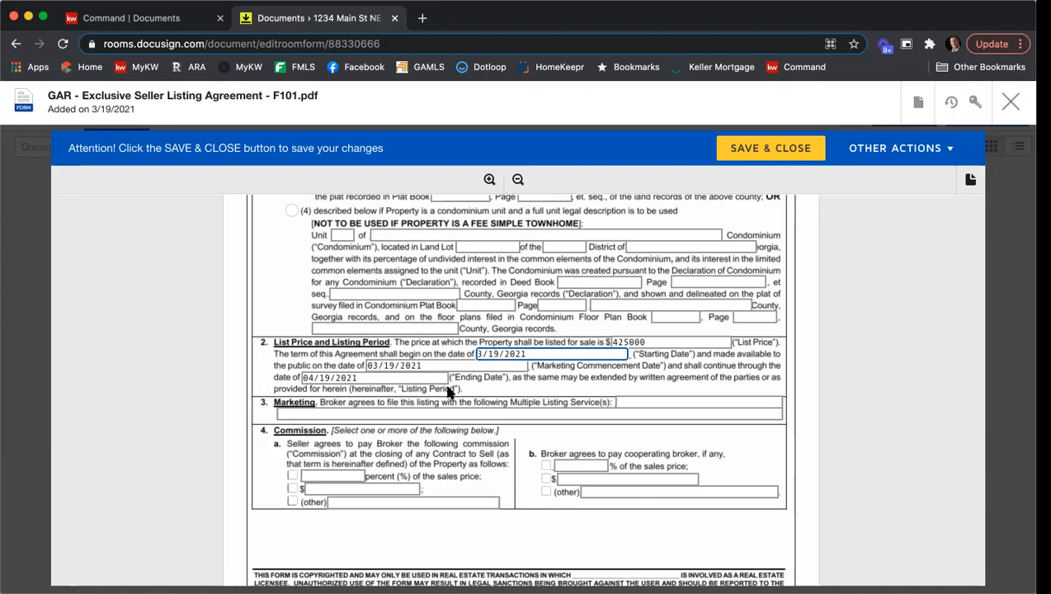
Fill the Multiple Listing Service(s) field with FMLS, GAMLS, & KWLS.
click(629, 404)
text(FMLS, GAMLS, & KWLS)
Set the seller's commission to 6 percent and the cooperating broker's commission to 3 percent of the sales price.
scroll(627, 402, down, 1)
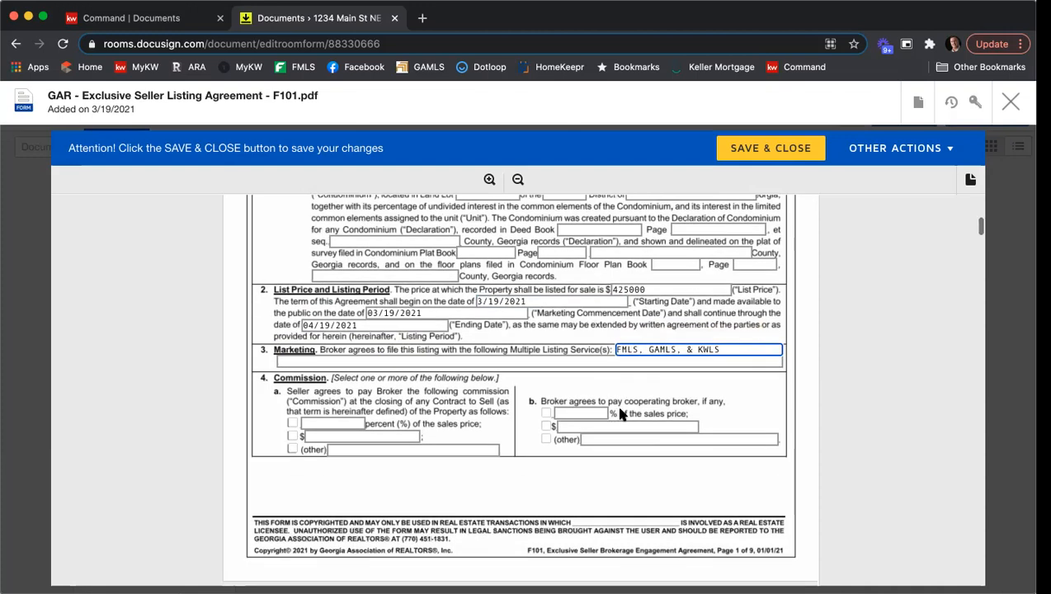
click(293, 422)
click(338, 423)
text(6)
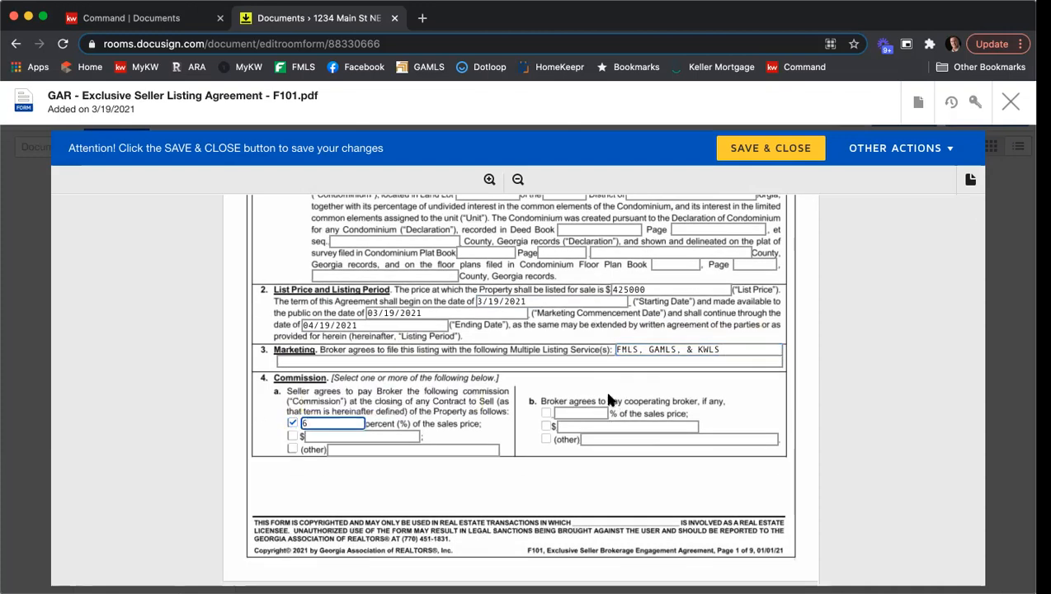
click(585, 411)
click(594, 408)
text(3)
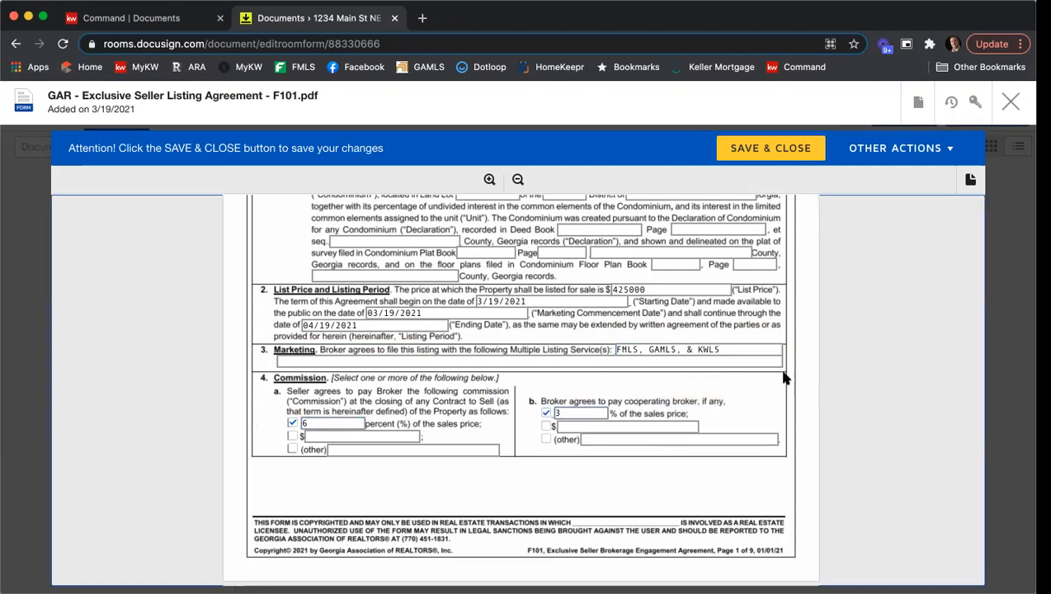
Set the Protected Period to 90 days.
scroll(780, 368, down, 6)
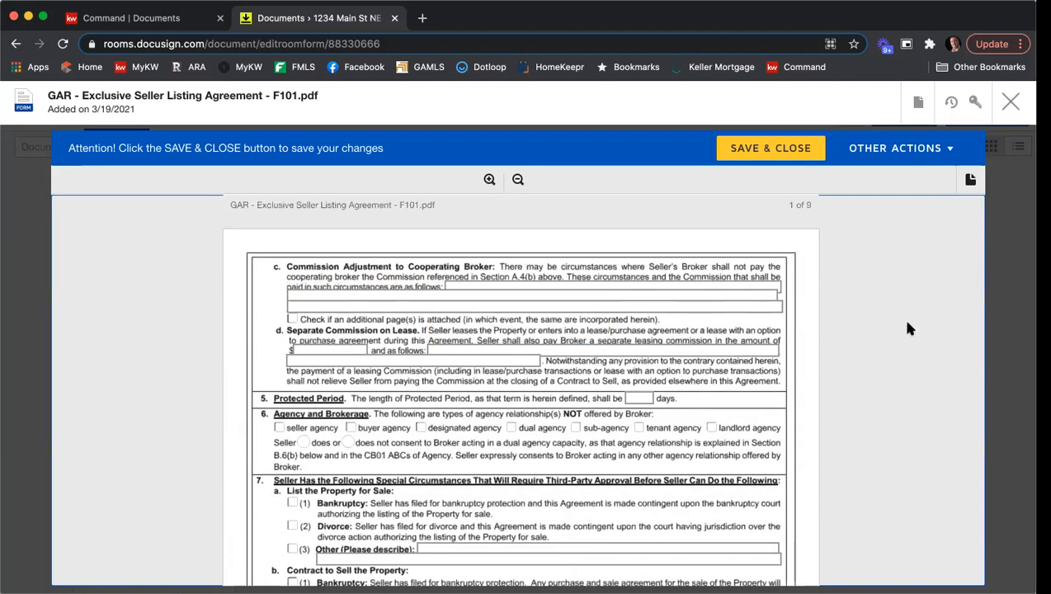
scroll(910, 328, down, 1)
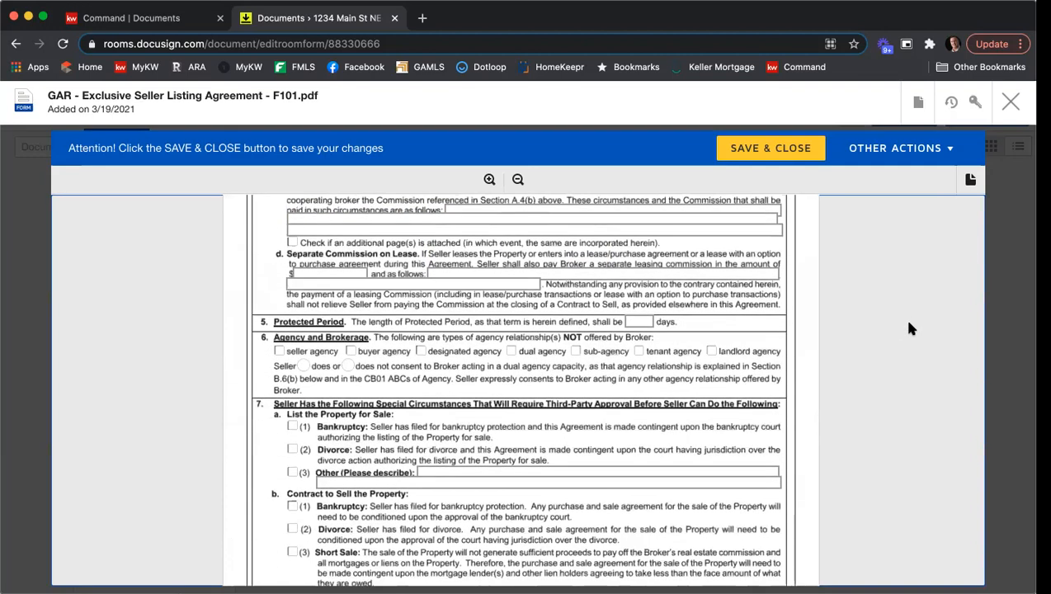
scroll(908, 323, down, 1)
click(648, 315)
text(90)
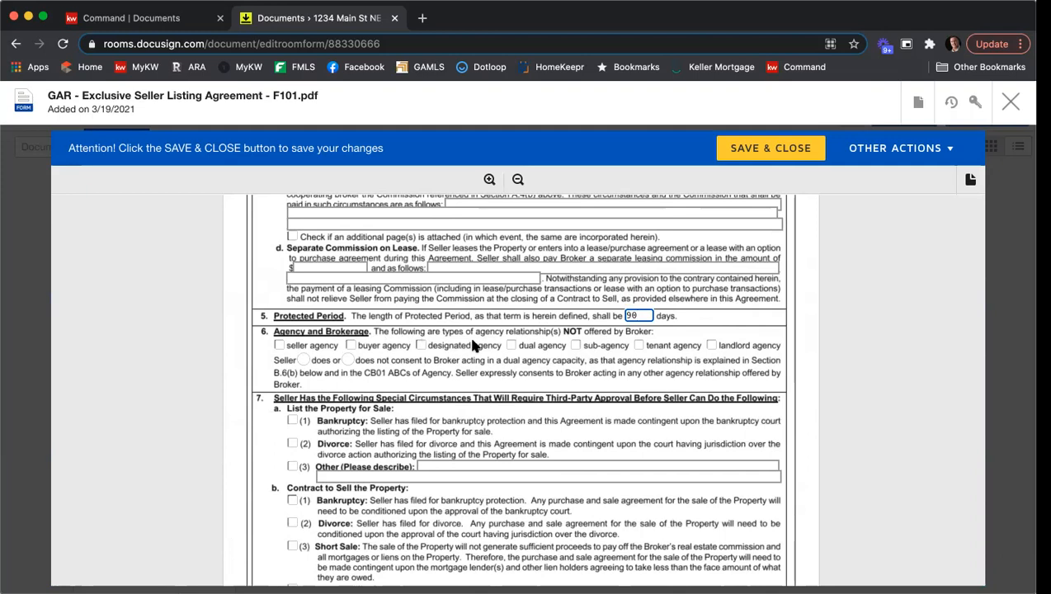
Mark dual agency and sub-agency as not offered and select that the Seller does not consent to dual agency.
click(511, 346)
click(575, 346)
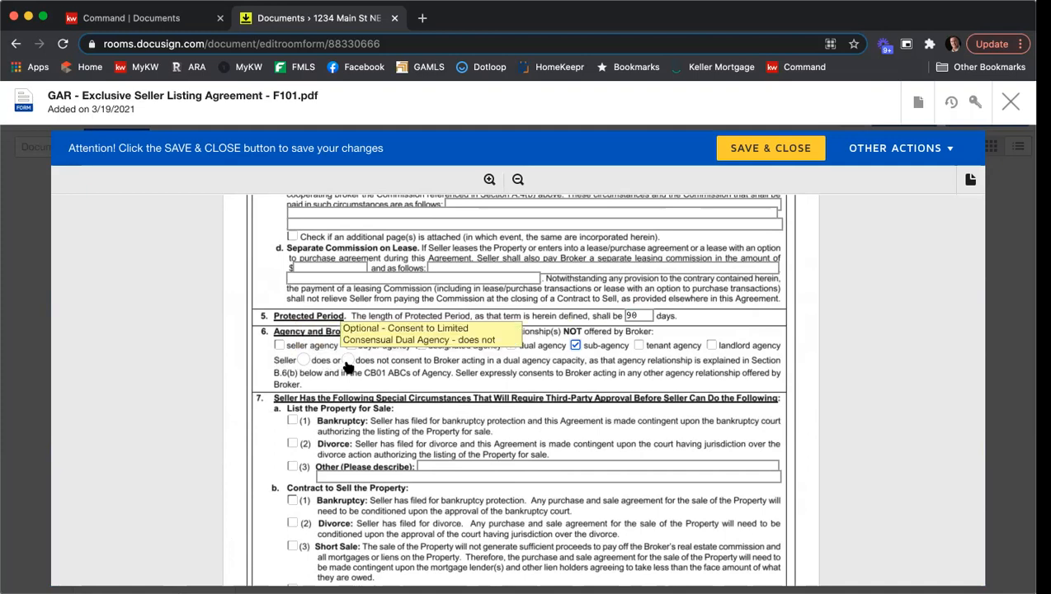
click(347, 362)
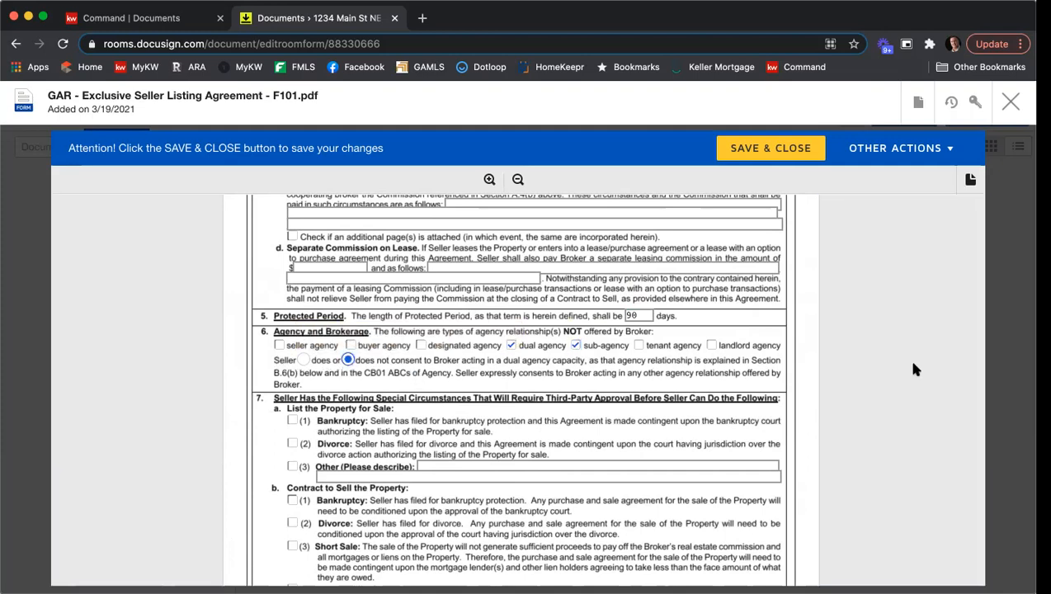
Indicate that the Seller does authorize the Broker to assist in negotiation.
scroll(913, 365, down, 3)
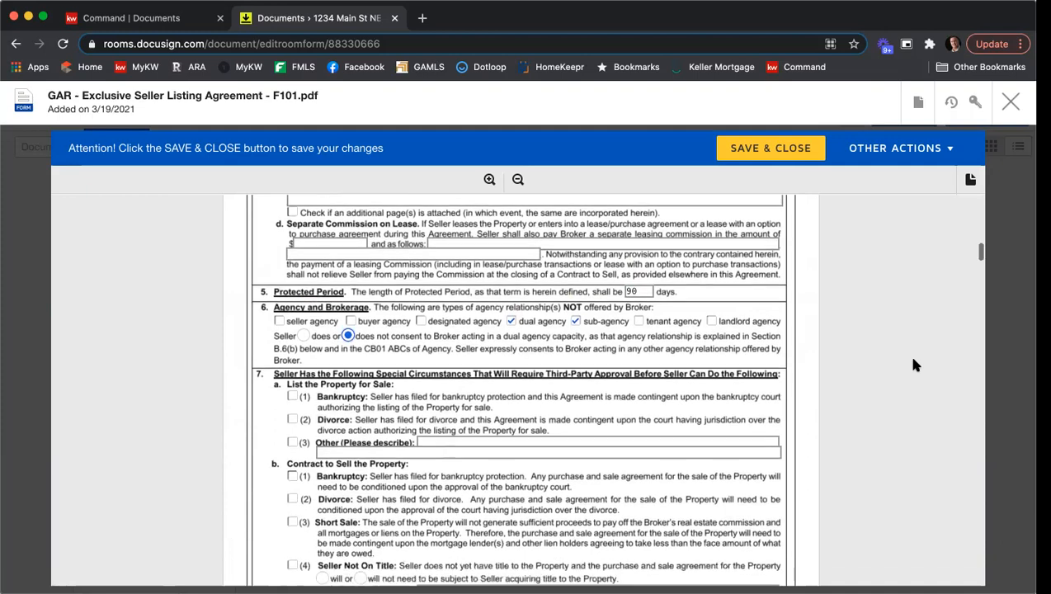
scroll(914, 365, down, 1)
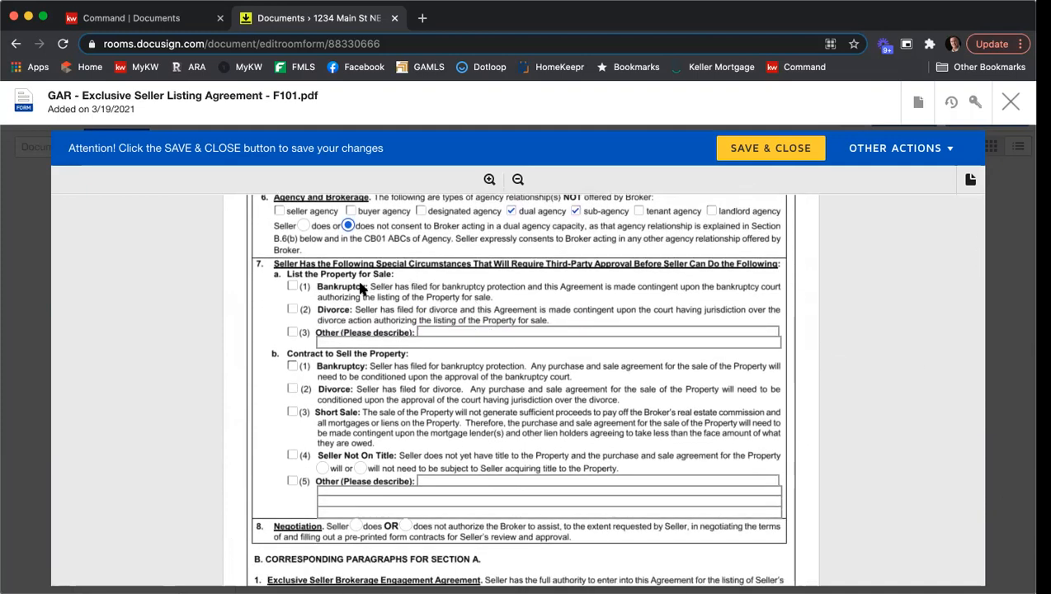
scroll(422, 311, down, 1)
scroll(425, 318, down, 1)
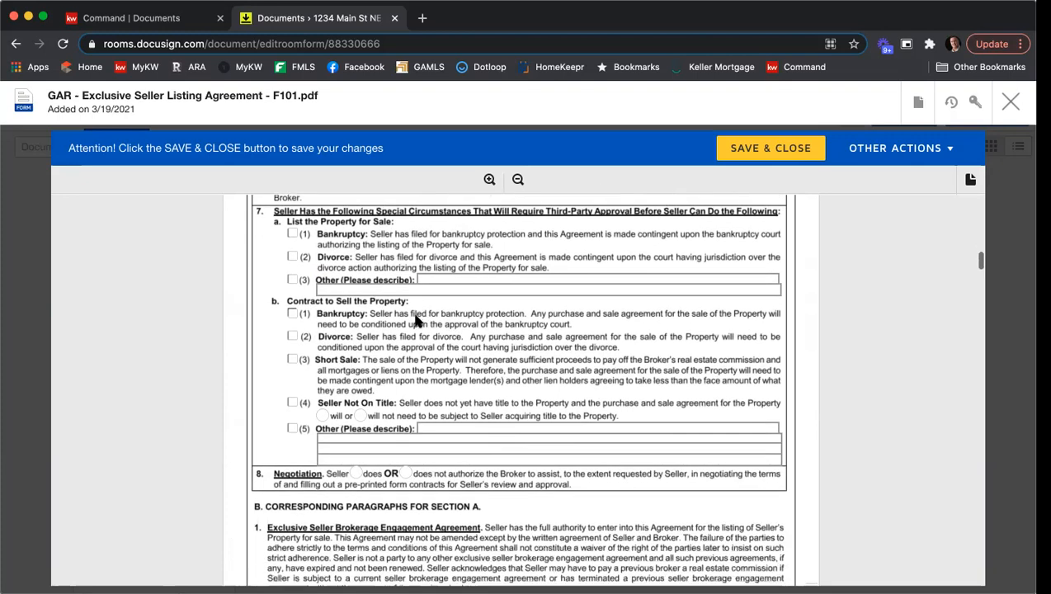
scroll(428, 323, down, 2)
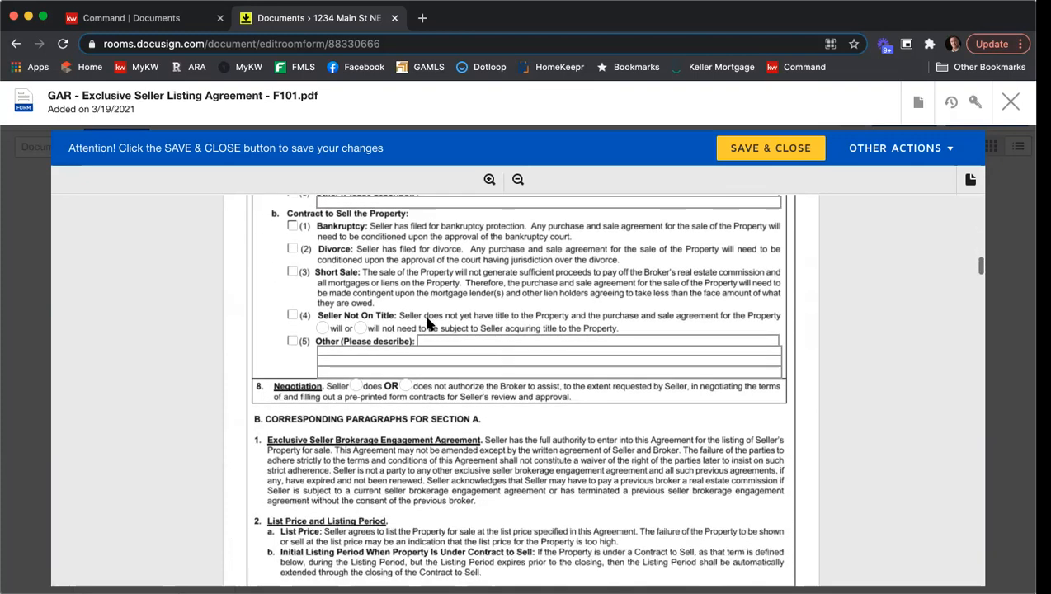
click(356, 386)
Check brochures GAR CB01, CB08, CB10 and CB28 as received by the Seller.
scroll(823, 352, down, 6)
scroll(826, 350, down, 10)
scroll(826, 351, down, 12)
scroll(825, 350, down, 12)
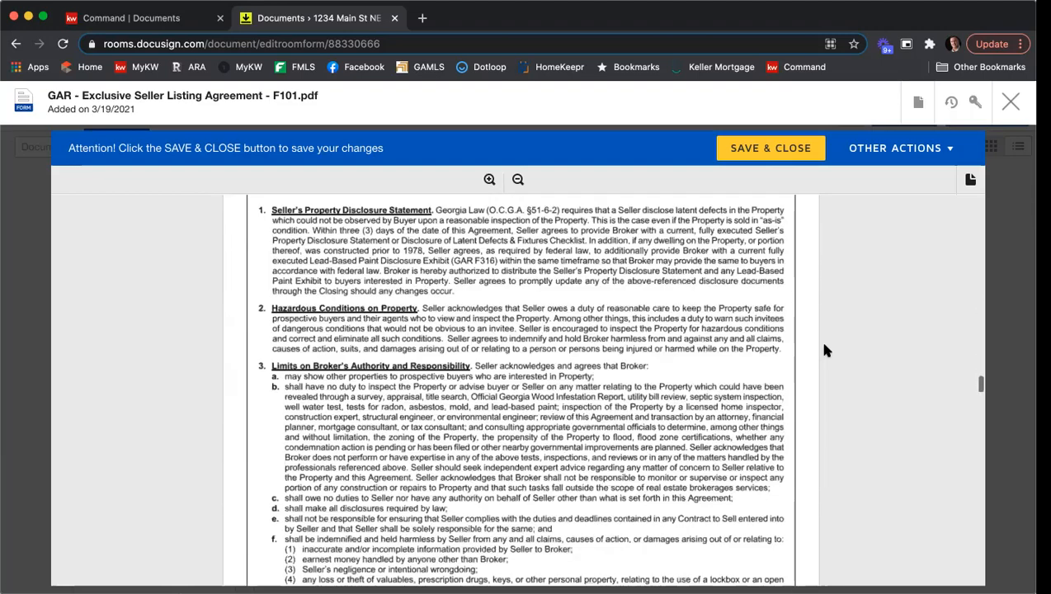
scroll(825, 351, down, 10)
scroll(825, 350, down, 12)
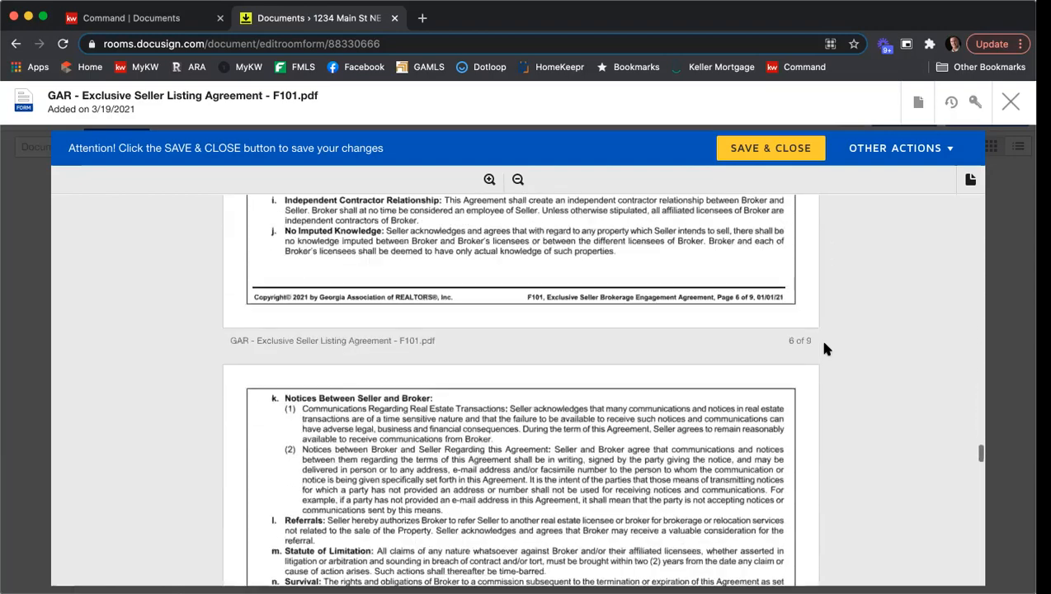
scroll(826, 349, down, 8)
scroll(825, 349, down, 8)
scroll(825, 349, down, 8)
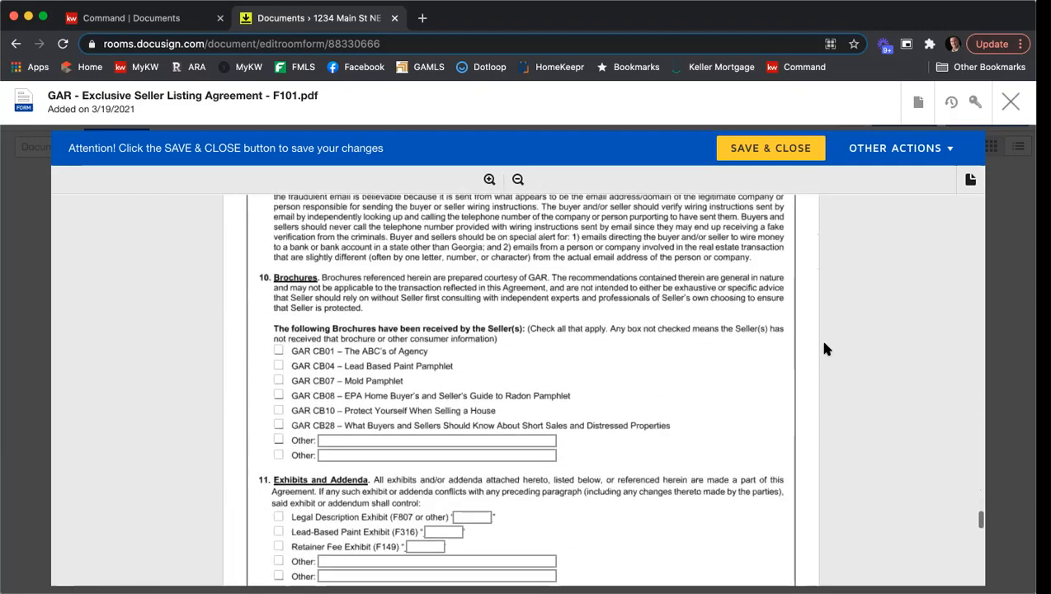
scroll(824, 344, down, 2)
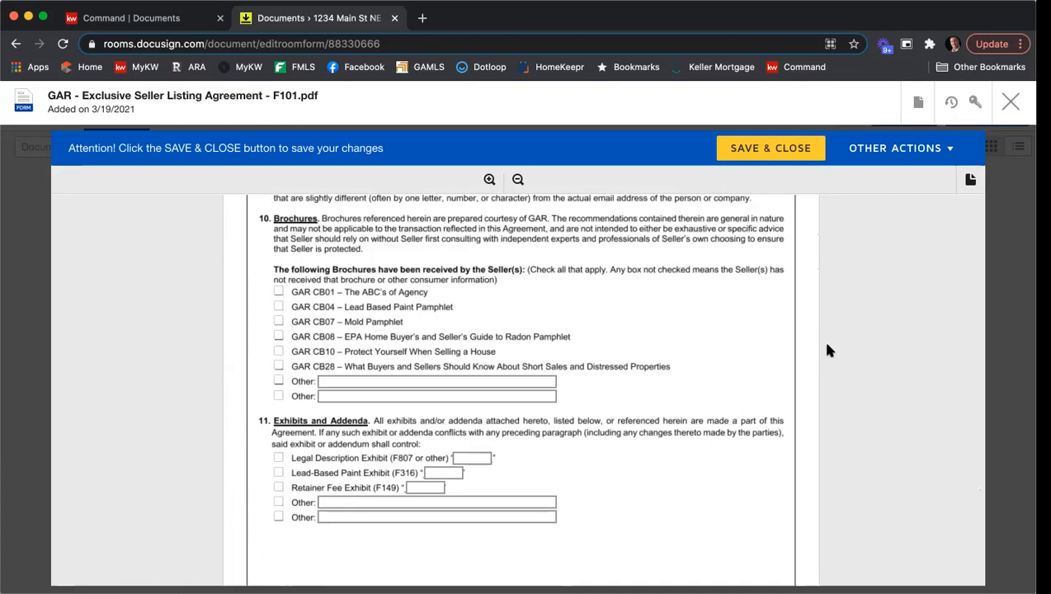
click(279, 292)
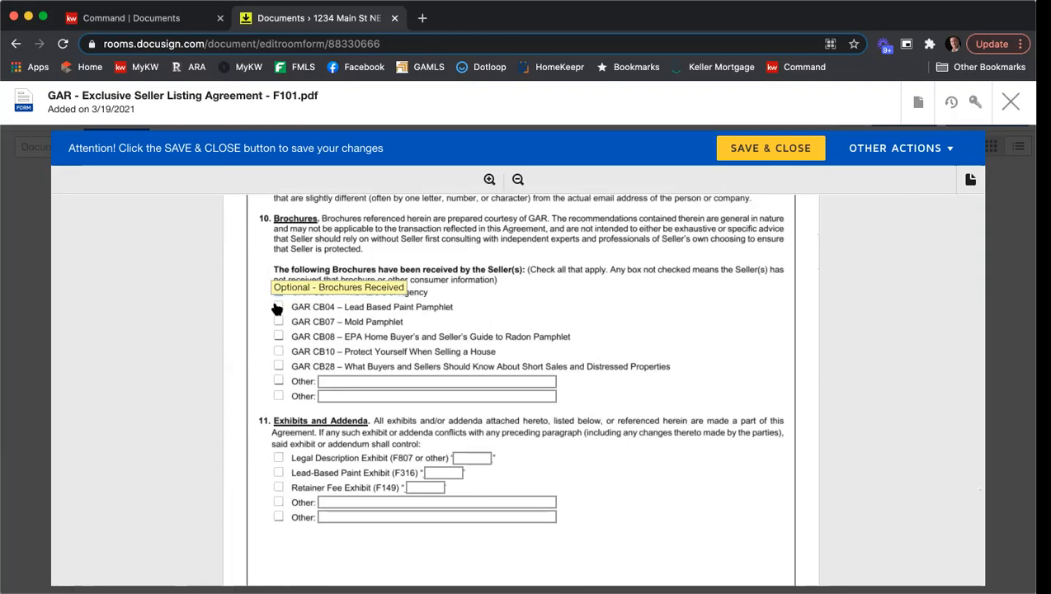
click(278, 337)
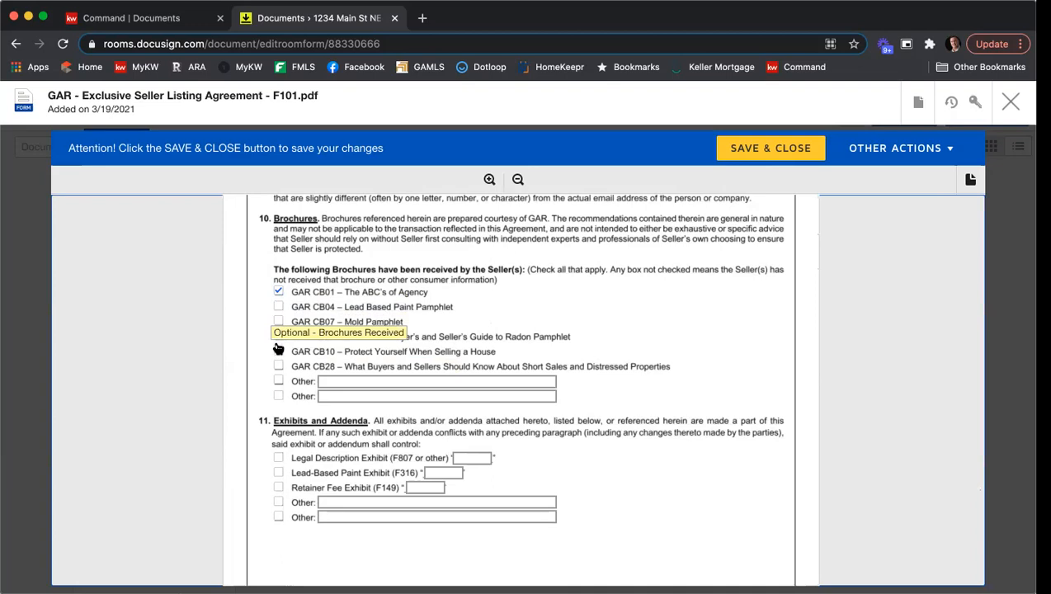
click(278, 350)
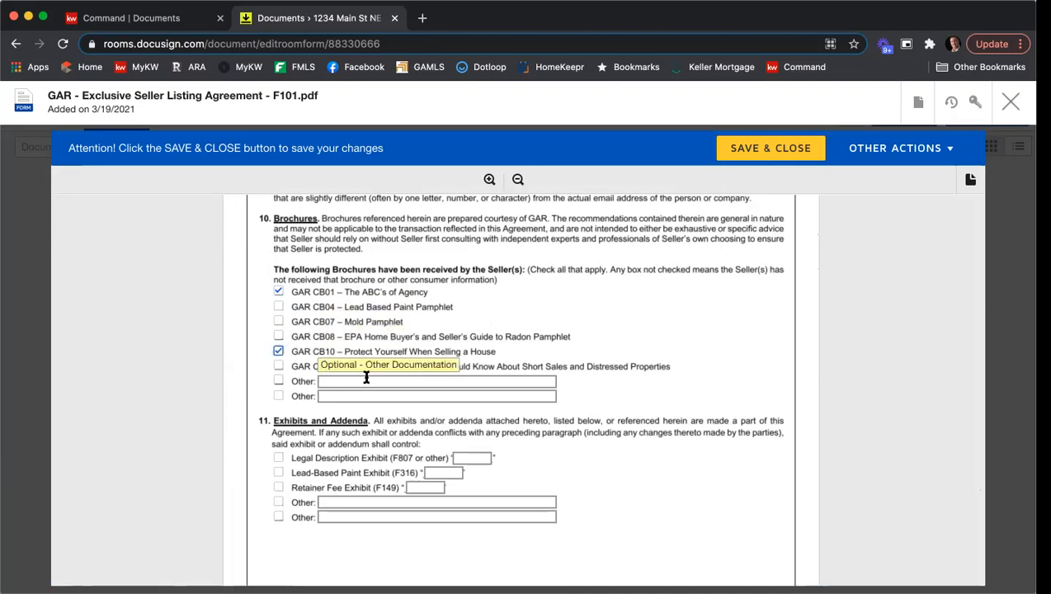
click(278, 366)
Include the Legal Description Exhibit (F807 or other) as exhibit A.
scroll(685, 348, down, 2)
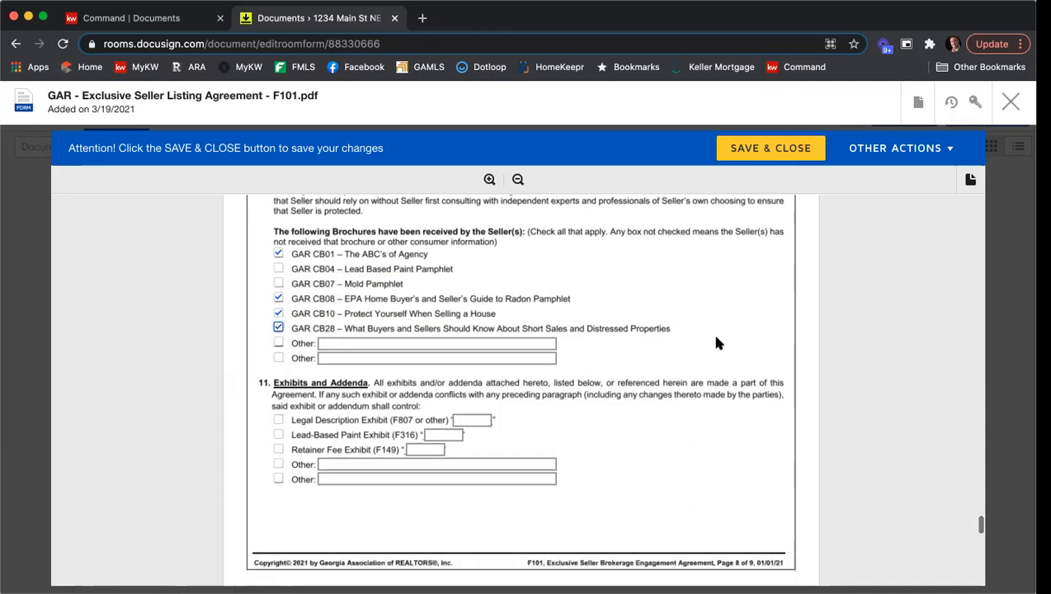
click(278, 358)
click(460, 357)
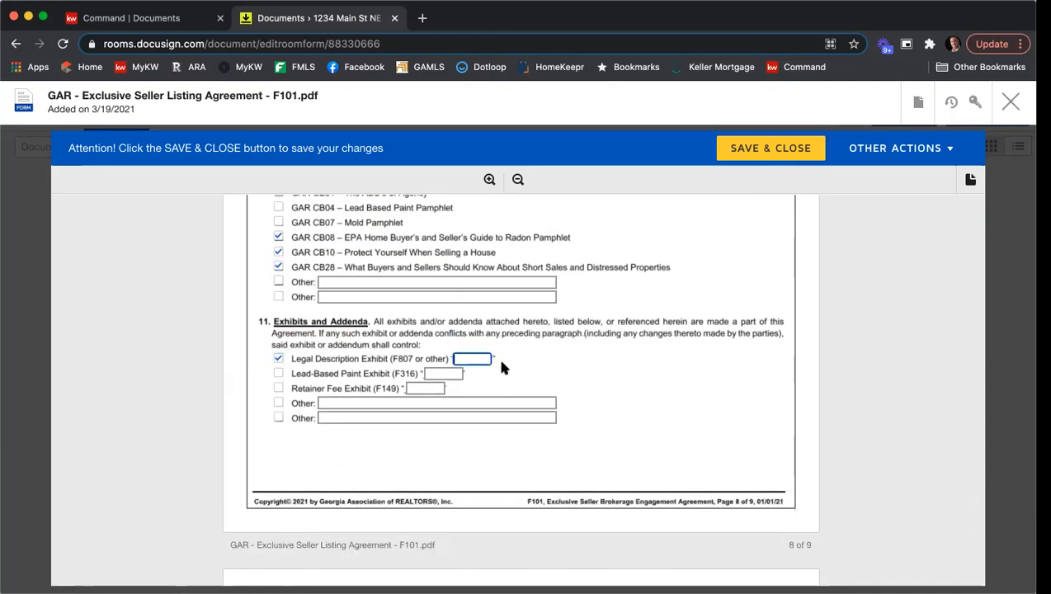
text(A)
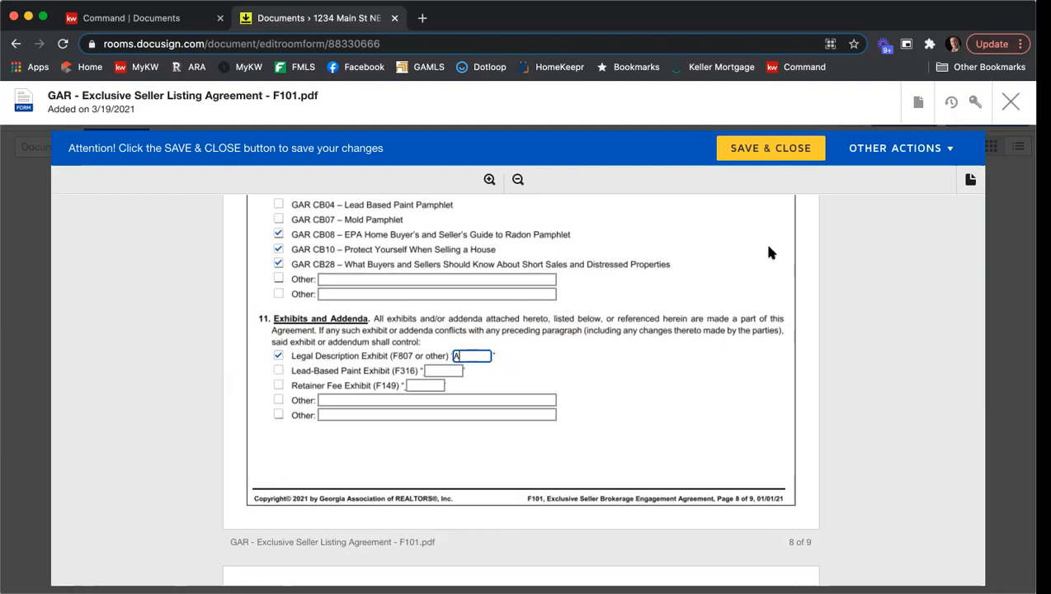
Scroll through the special stipulations, seller and broker contact information sections.
scroll(768, 252, down, 5)
scroll(769, 247, down, 1)
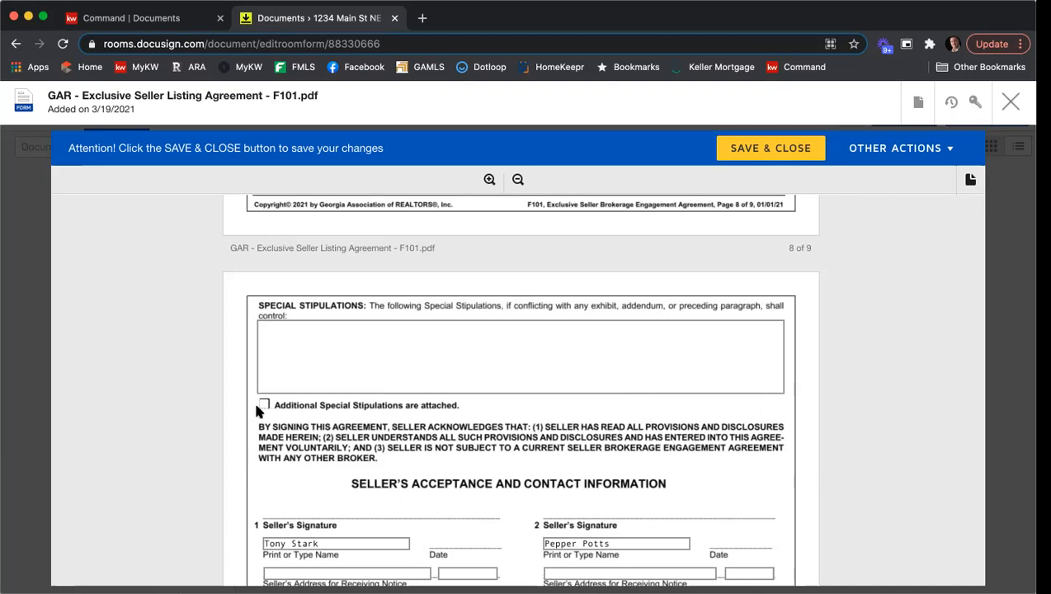
scroll(215, 360, down, 5)
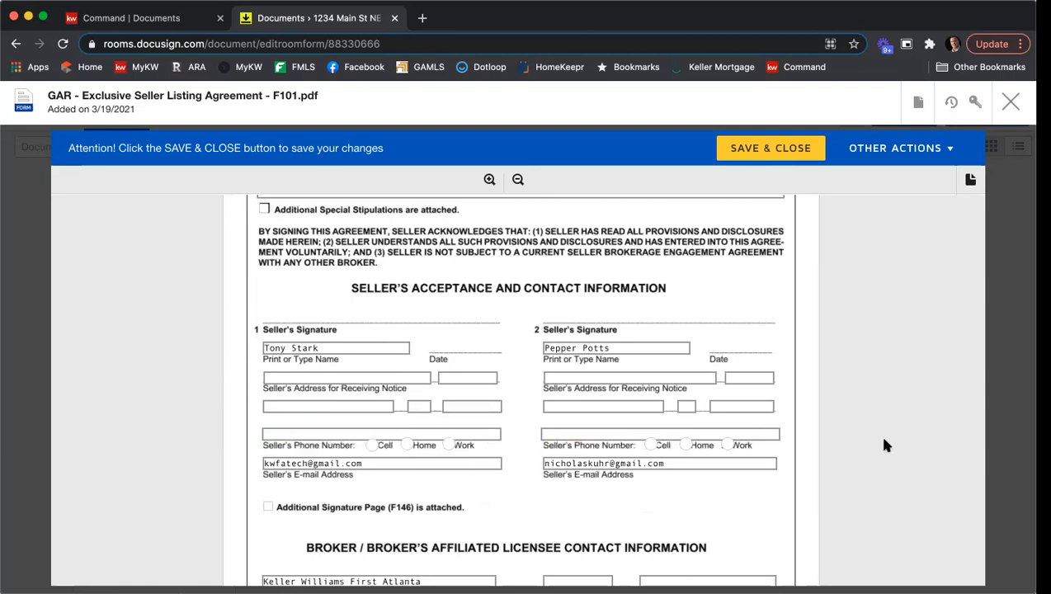
scroll(855, 381, down, 5)
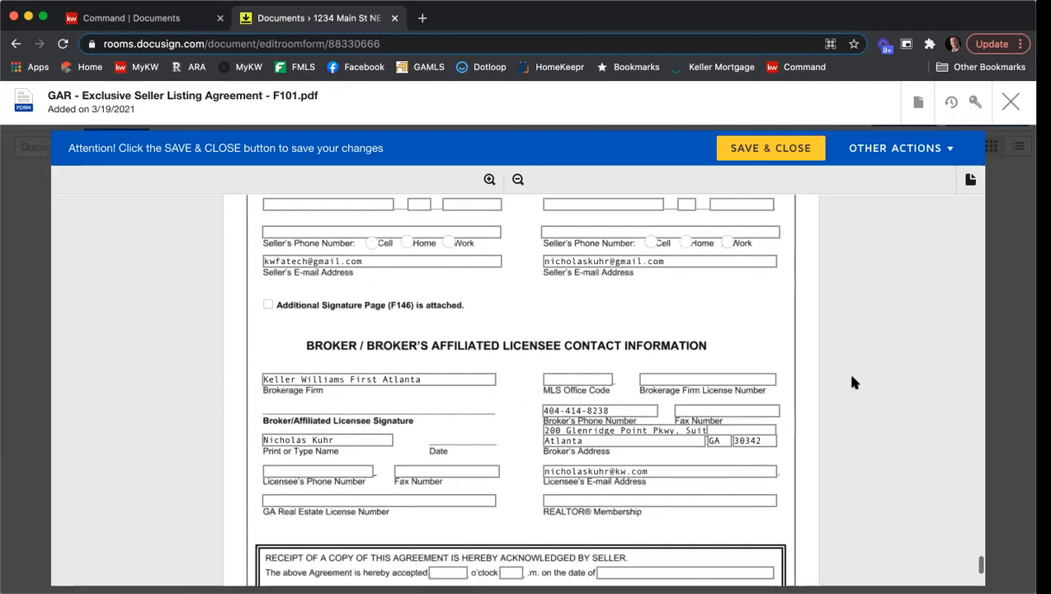
Enter MLS office code KWFA01 and brokerage firm license number H-33313 in the broker contact section.
scroll(855, 382, down, 1)
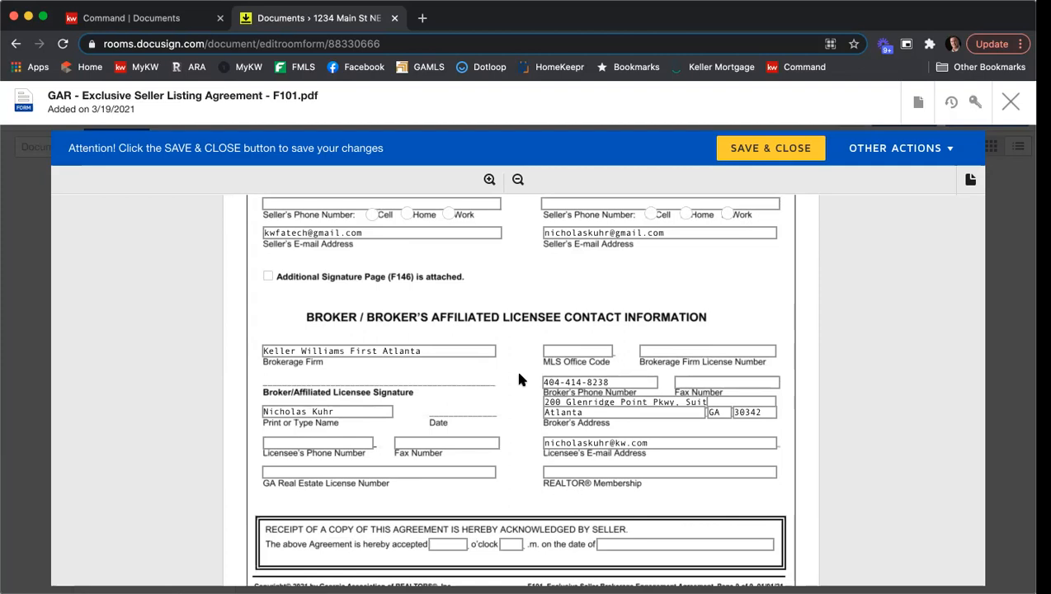
click(554, 351)
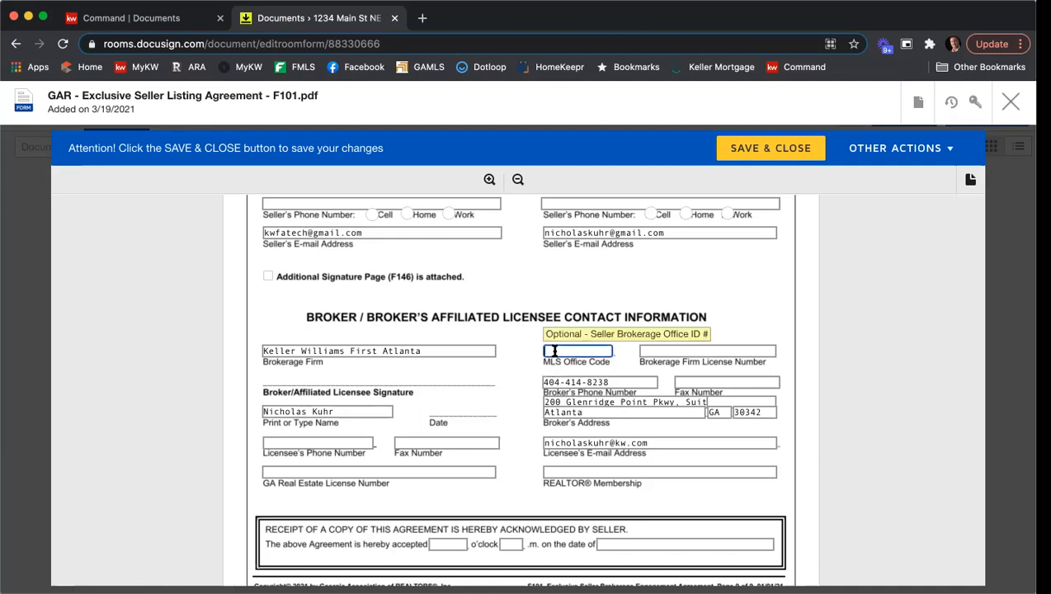
text(KWFA01)
key(Tab)
text(H-33313)
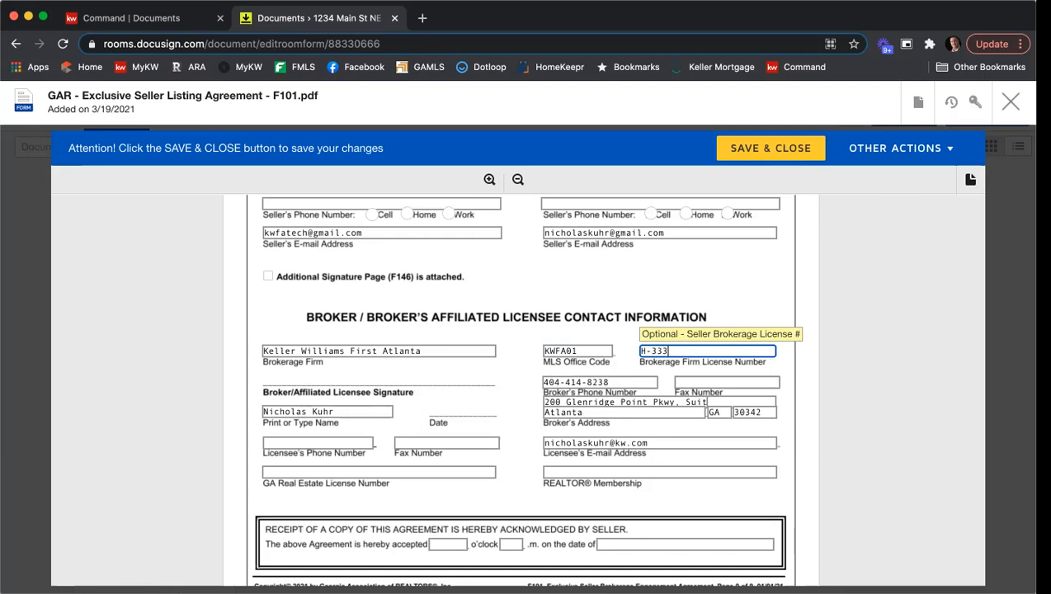
Fill in the licensee's phone number and fax number.
click(340, 443)
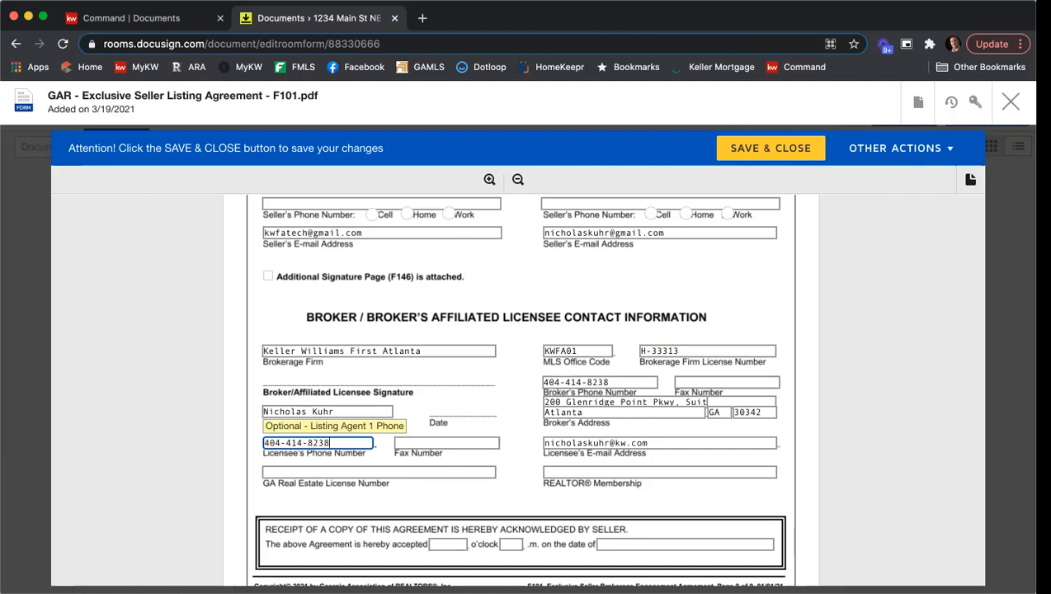
key(Tab)
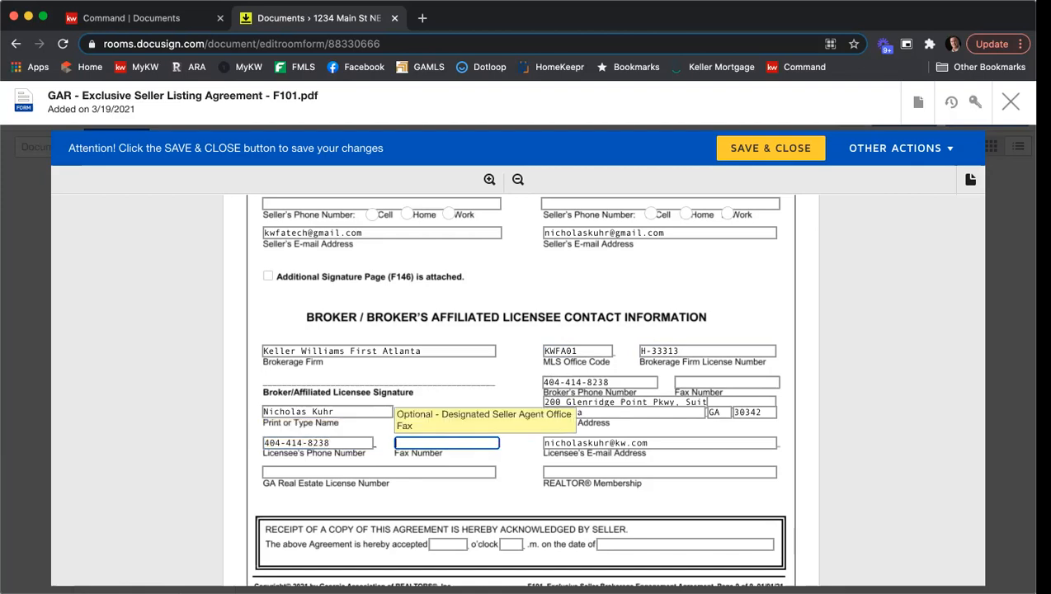
Enter the licensee's GA real estate license number and set REALTOR Membership to Atlanta.
click(320, 470)
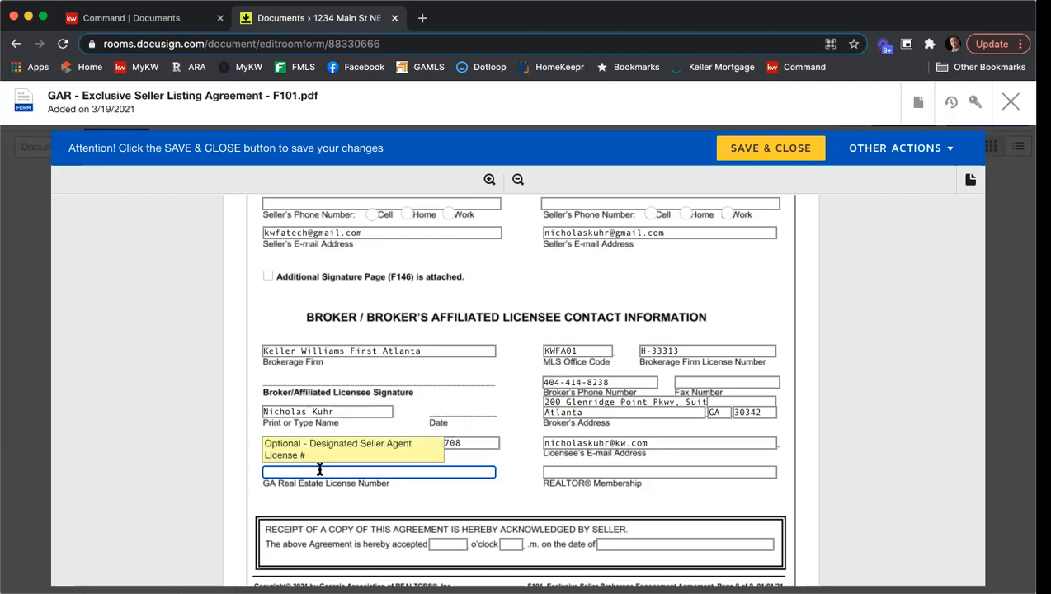
click(546, 474)
text(Atlanta)
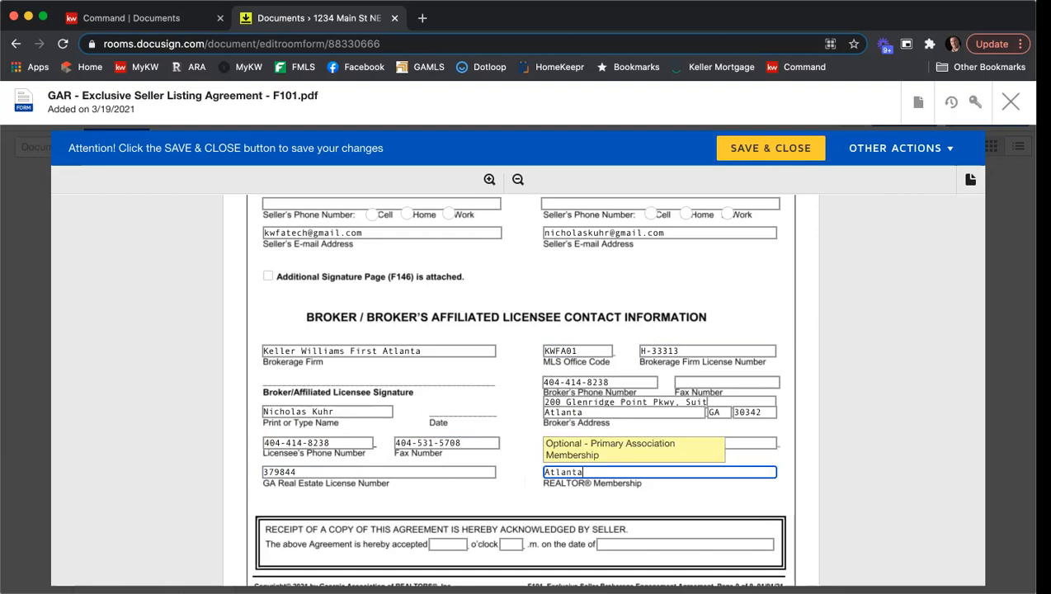
click(810, 438)
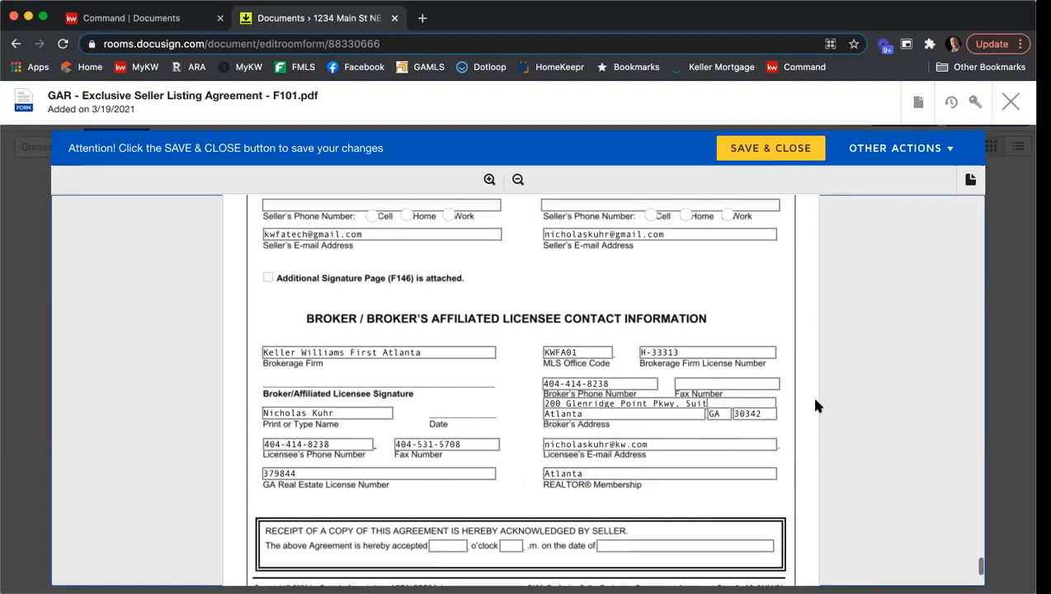
Save and close the Exclusive Seller Listing Agreement F101.
scroll(821, 403, down, 2)
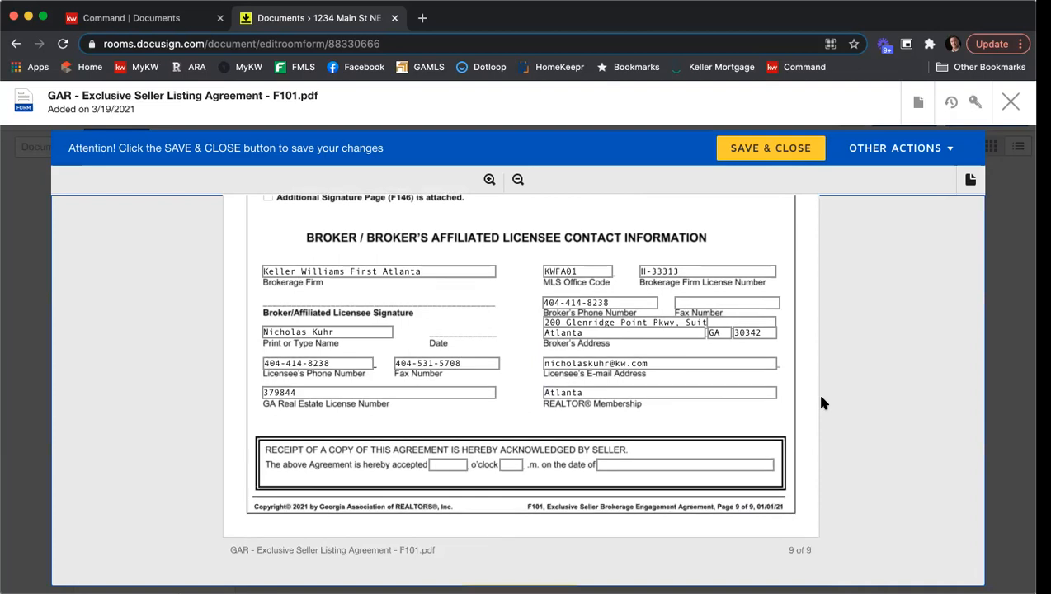
scroll(821, 402, down, 2)
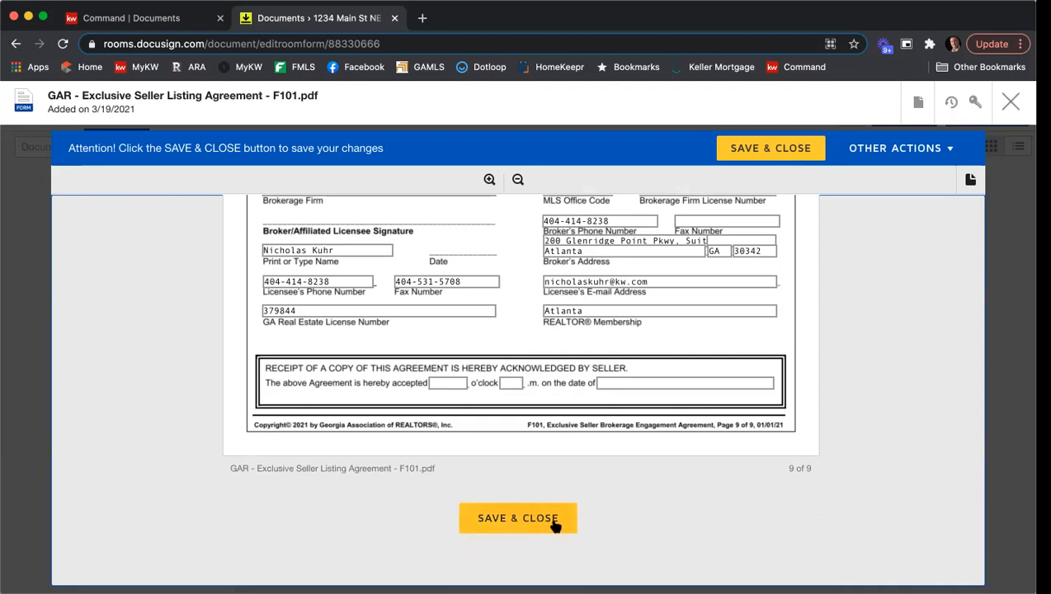
click(745, 155)
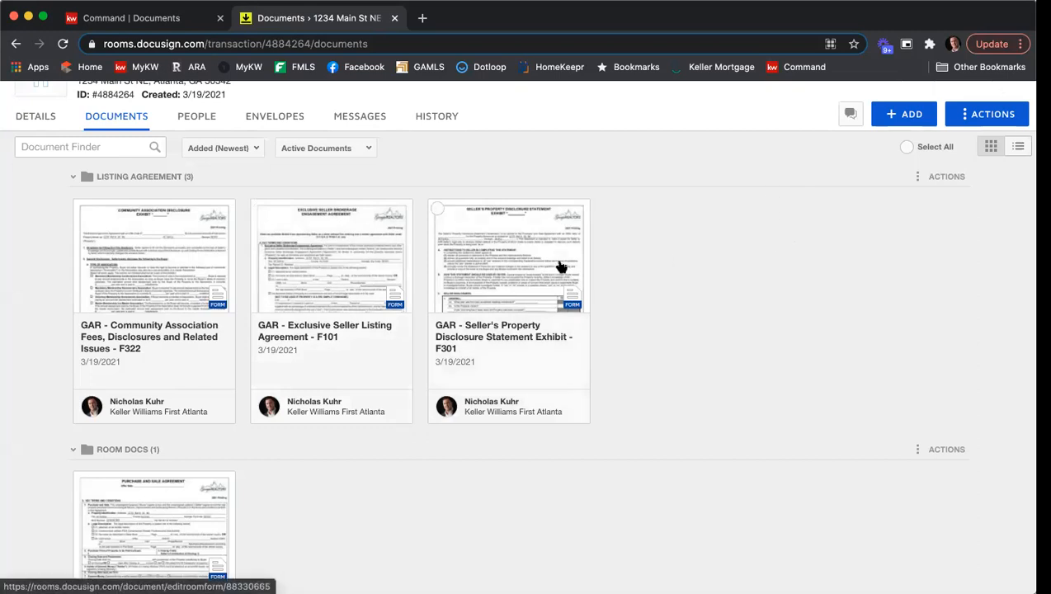
Open the Seller's Property Disclosure Statement Exhibit F301, scroll through all its sections, and close it.
click(532, 264)
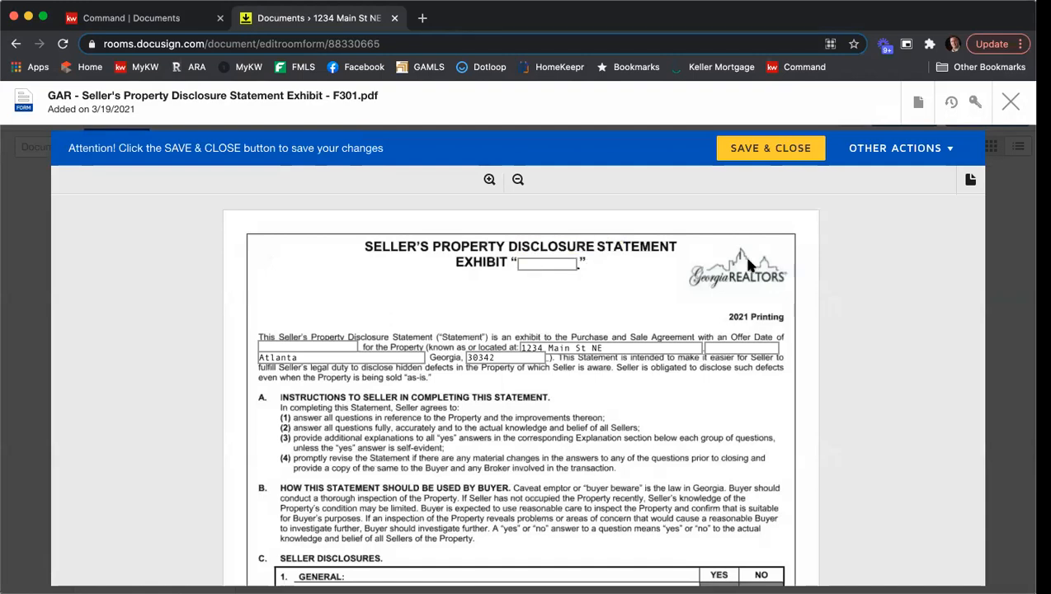
scroll(747, 260, down, 1)
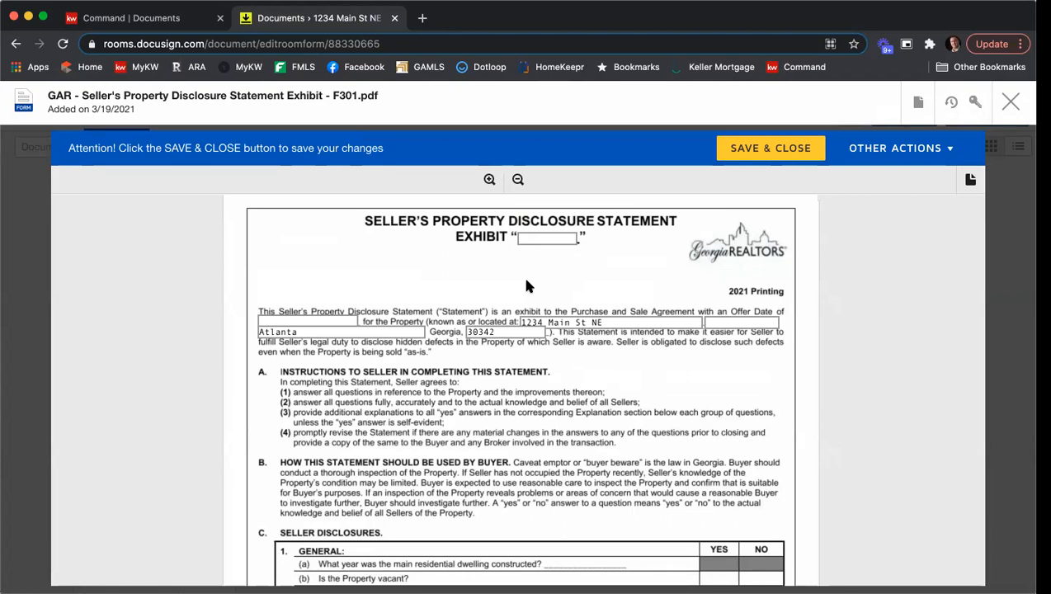
scroll(401, 272, down, 1)
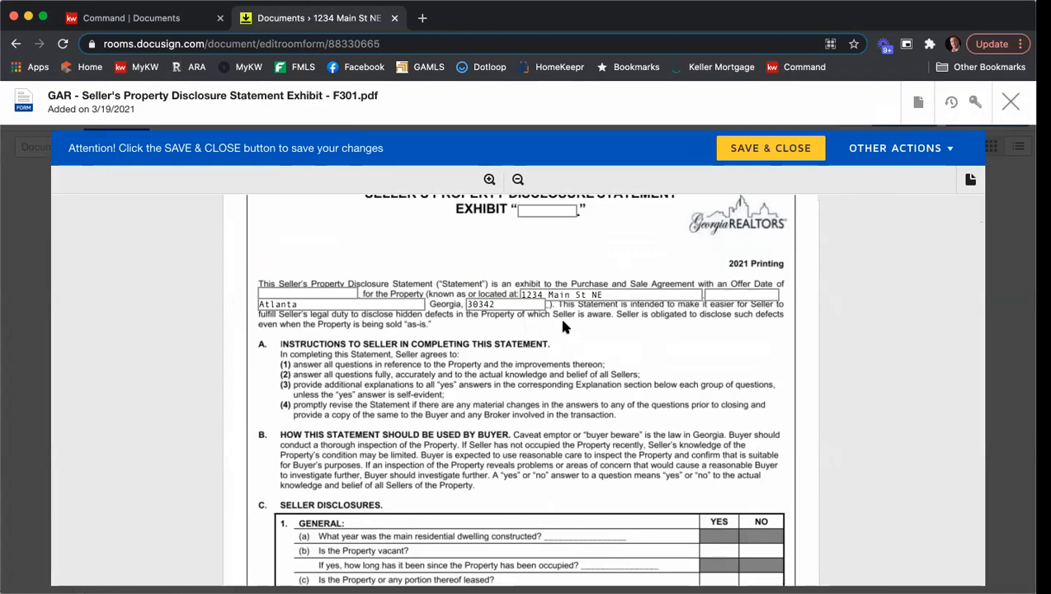
scroll(564, 327, down, 5)
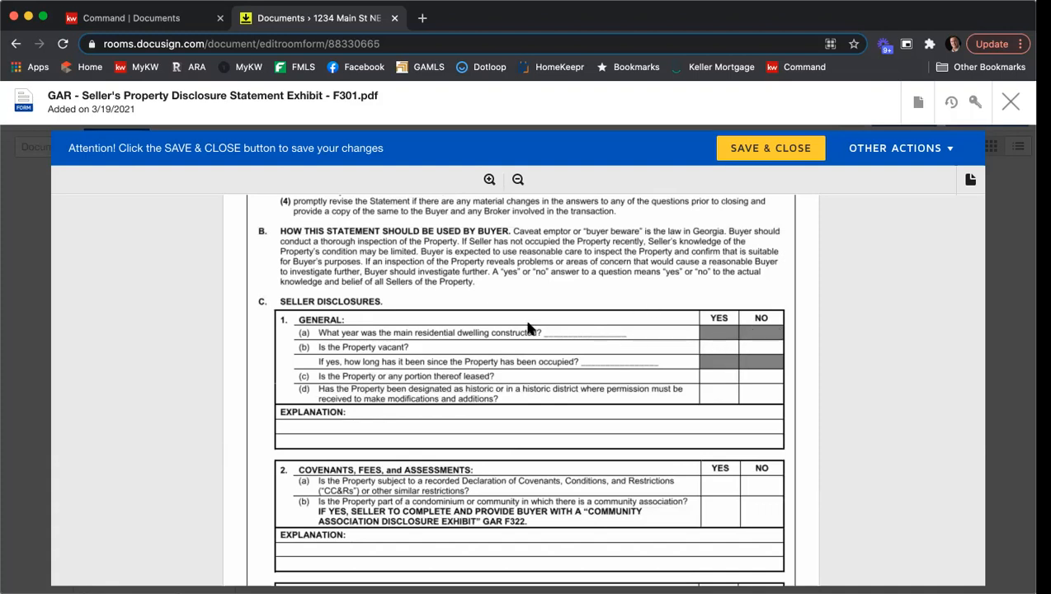
click(458, 350)
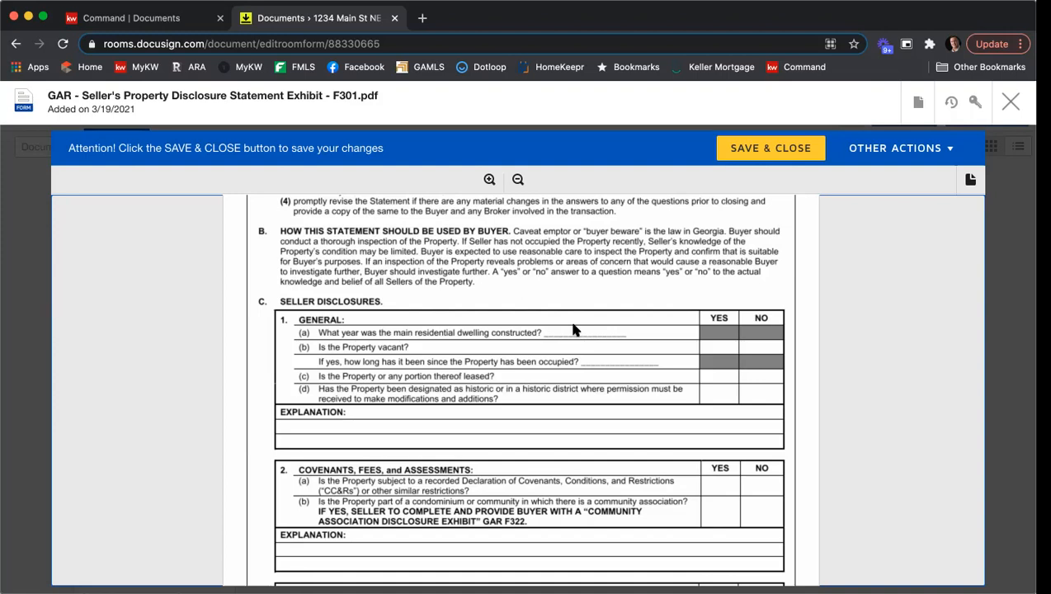
scroll(594, 315, down, 5)
scroll(596, 315, down, 10)
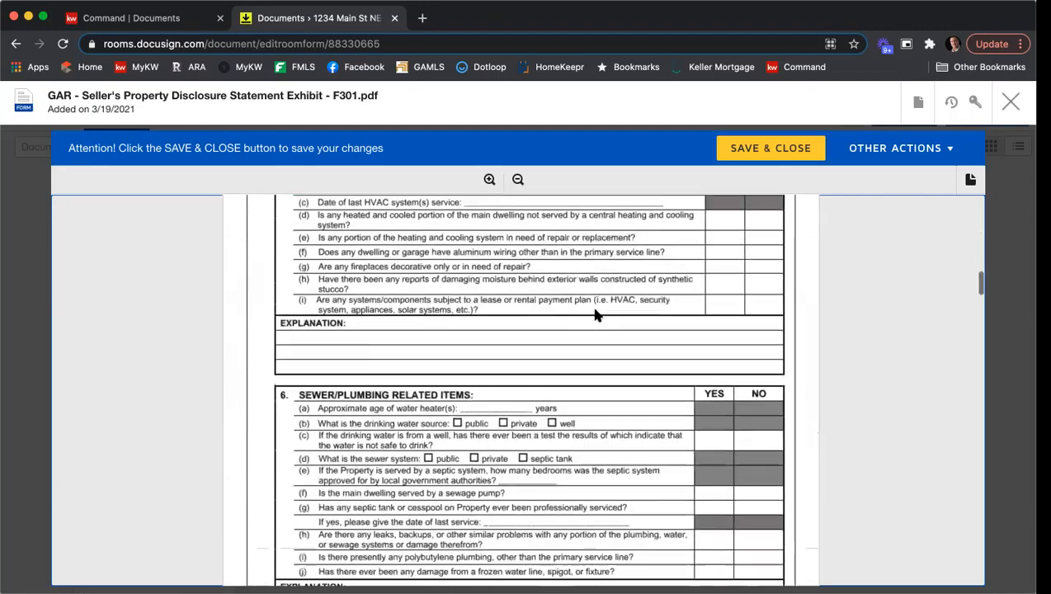
scroll(595, 315, down, 10)
scroll(595, 316, down, 10)
scroll(595, 318, down, 10)
scroll(595, 319, down, 10)
scroll(594, 318, down, 5)
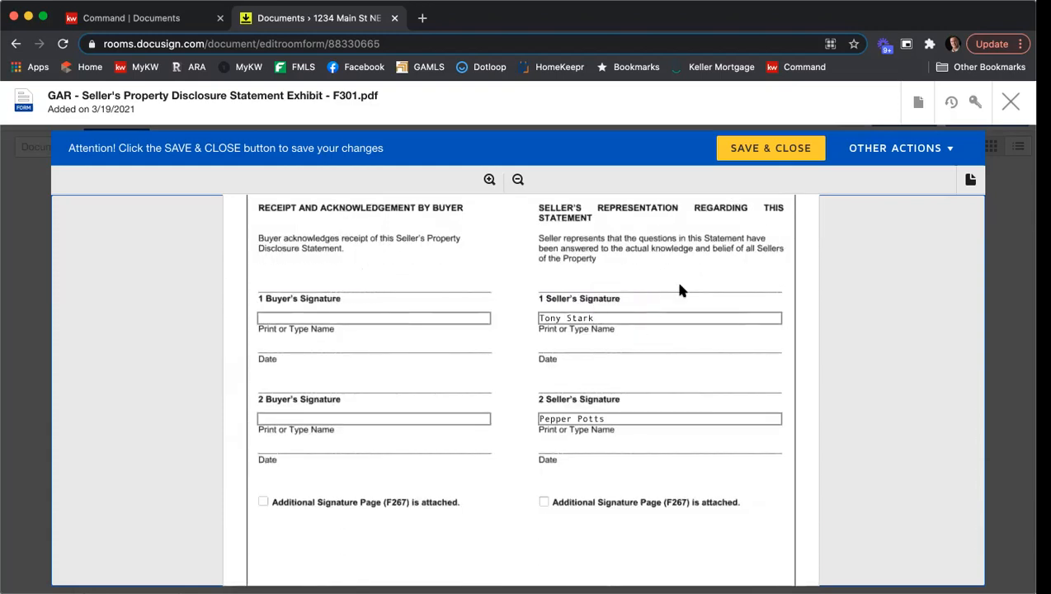
scroll(609, 382, down, 8)
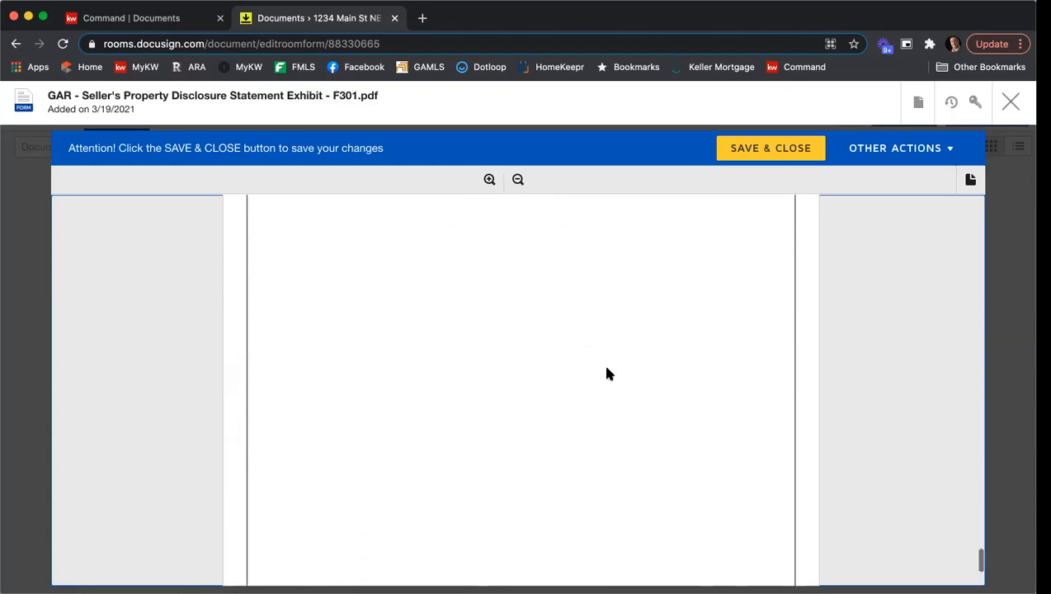
click(547, 500)
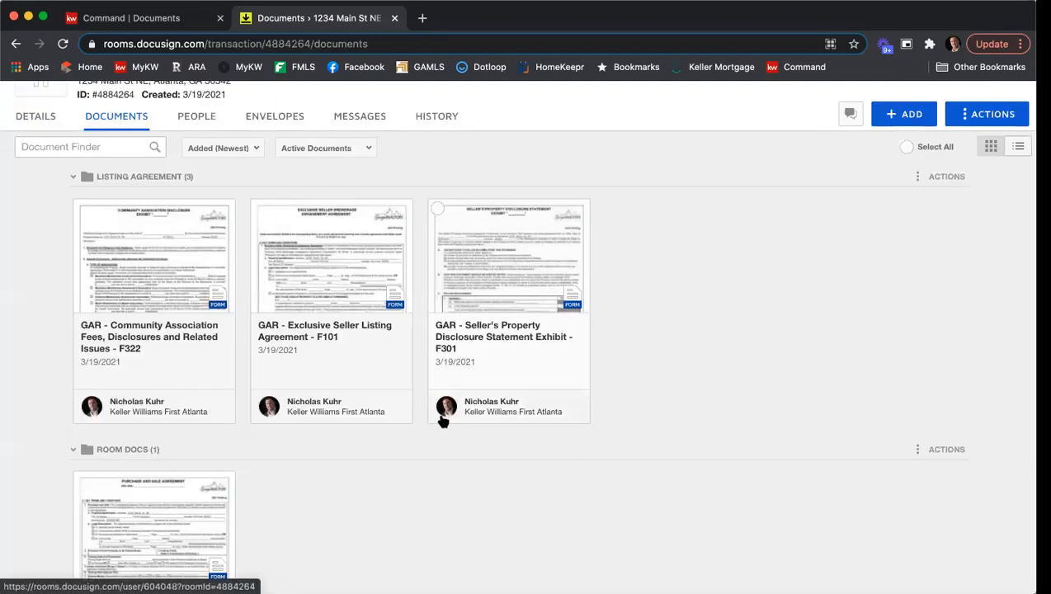
Open the Community Association Disclosure F322, scroll through its three pages, and save and close it.
click(158, 271)
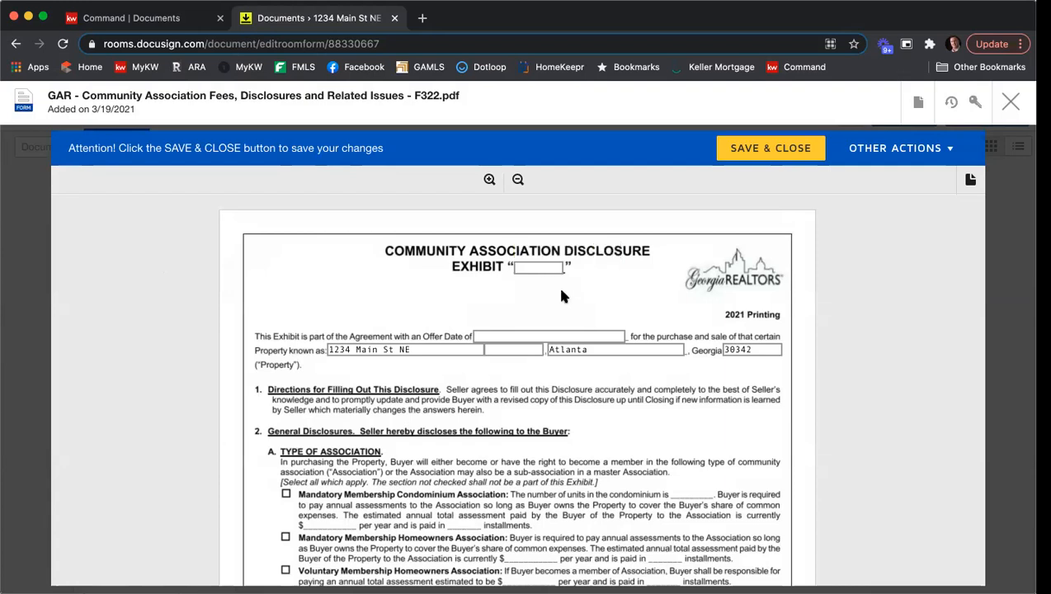
scroll(561, 296, down, 1)
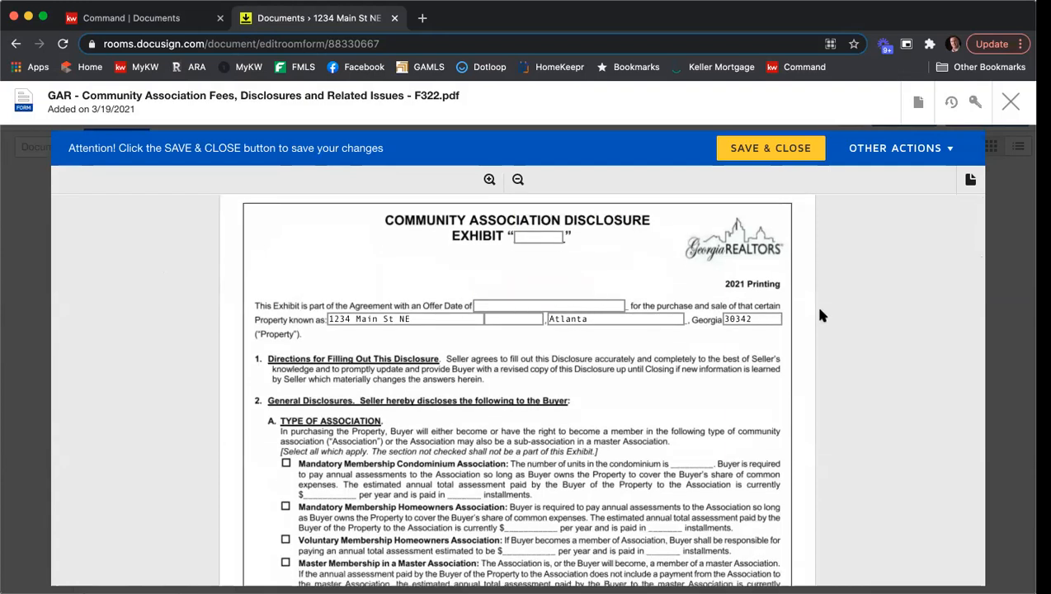
scroll(850, 318, down, 2)
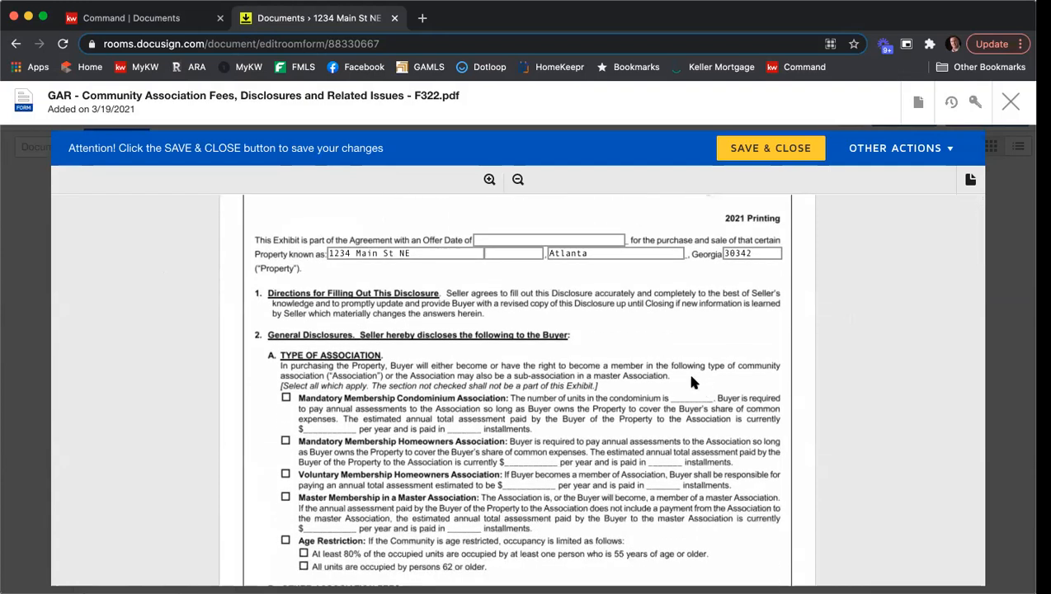
scroll(689, 378, down, 1)
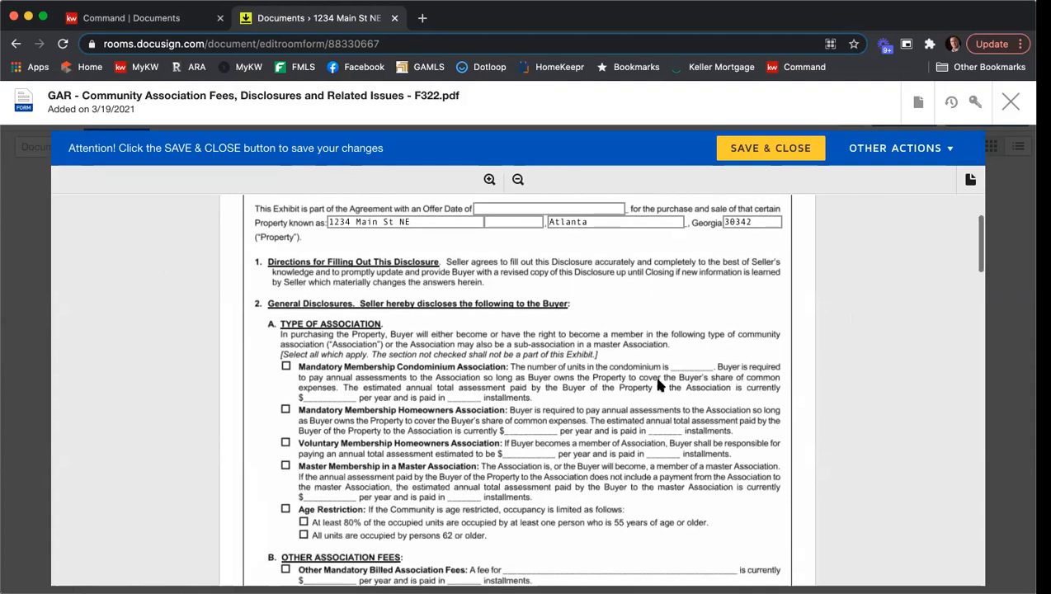
scroll(334, 398, down, 1)
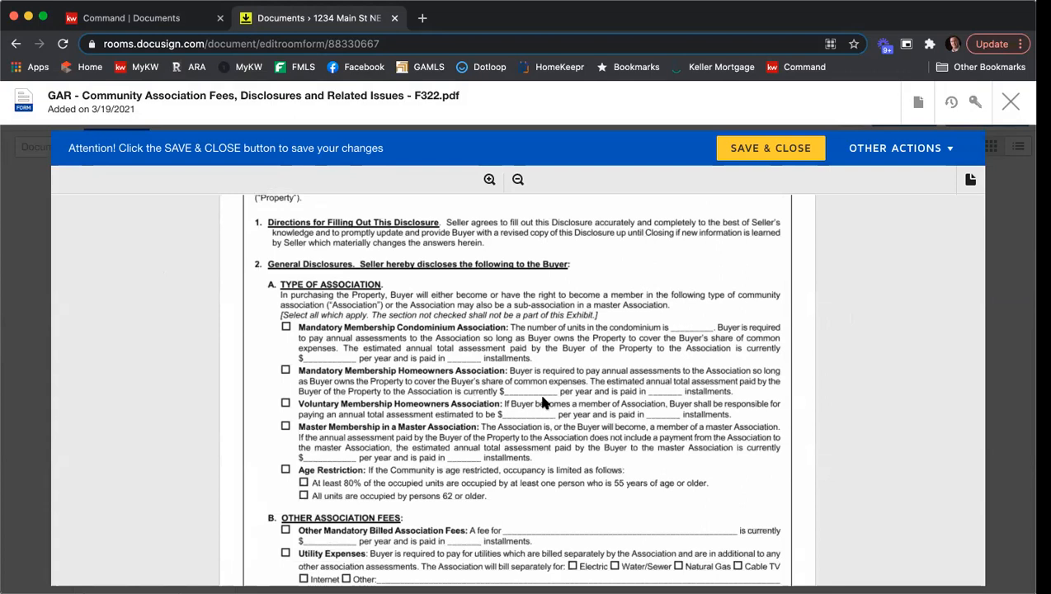
scroll(537, 390, down, 2)
scroll(483, 419, down, 2)
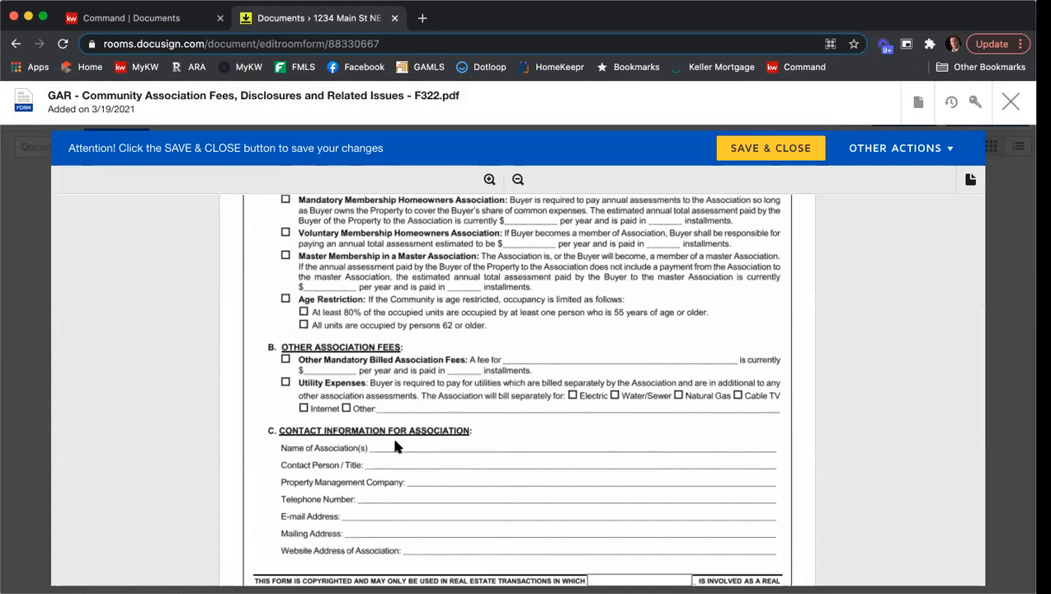
scroll(396, 445, down, 1)
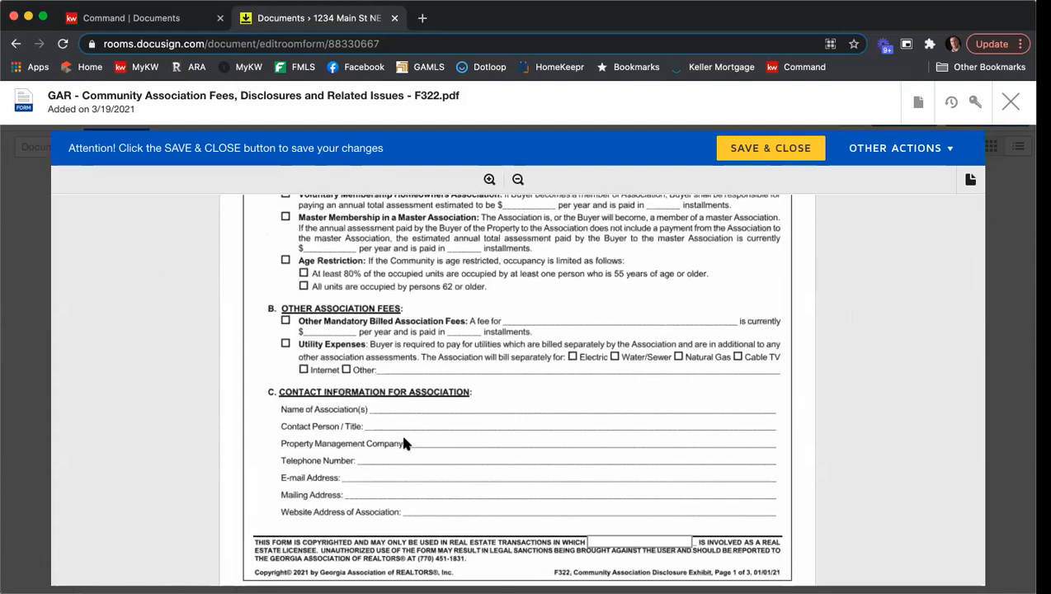
scroll(454, 408, down, 8)
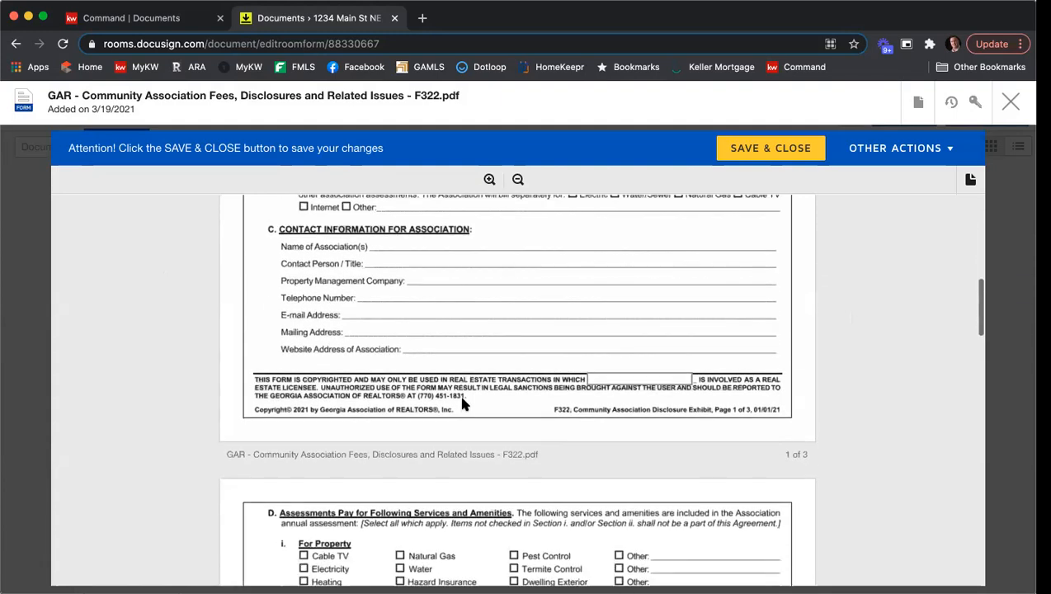
scroll(463, 404, down, 8)
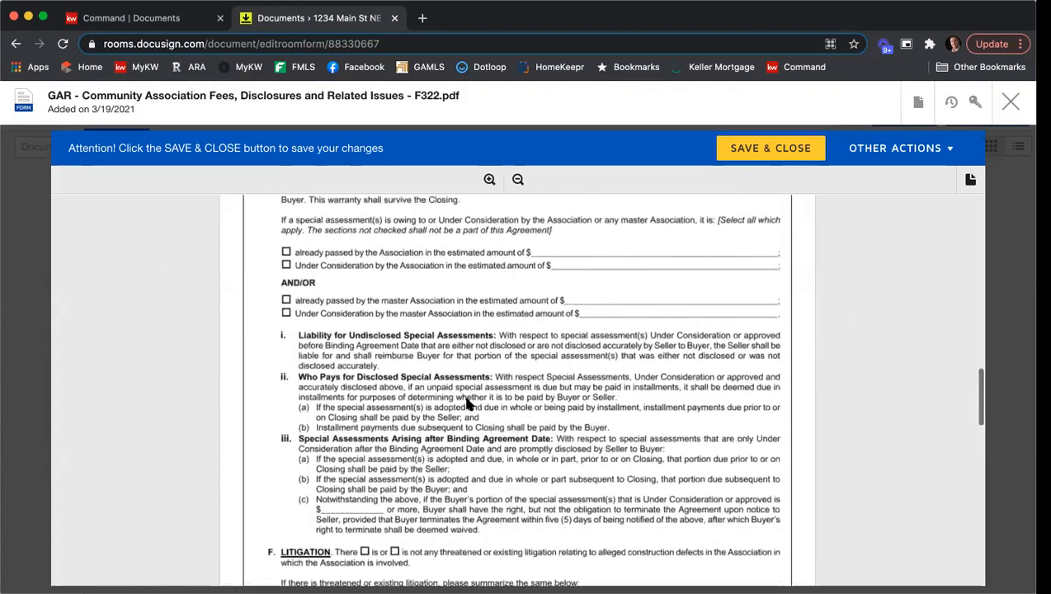
scroll(466, 403, down, 18)
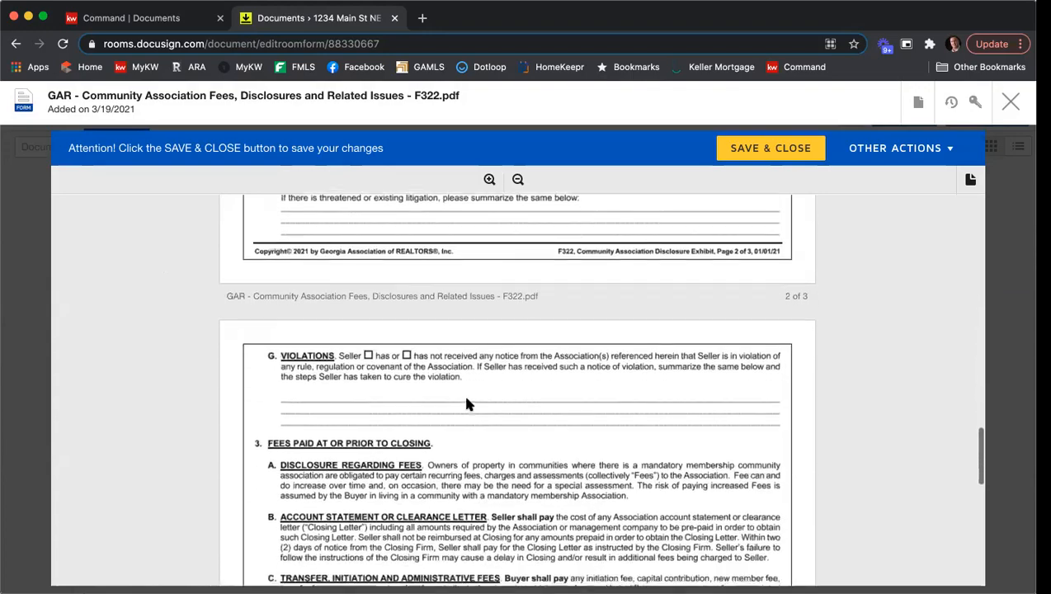
scroll(466, 404, down, 9)
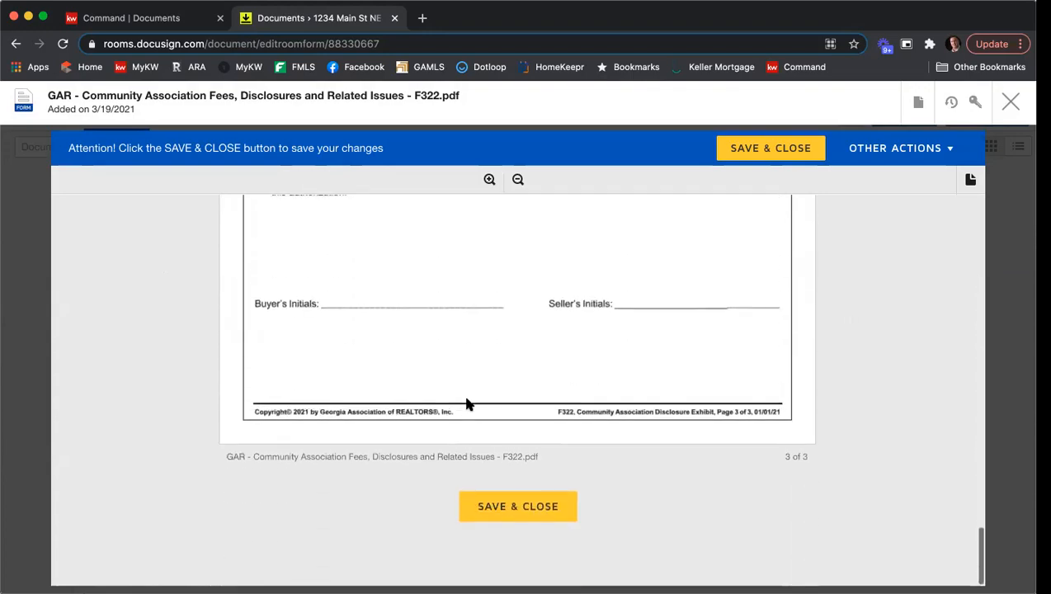
click(501, 499)
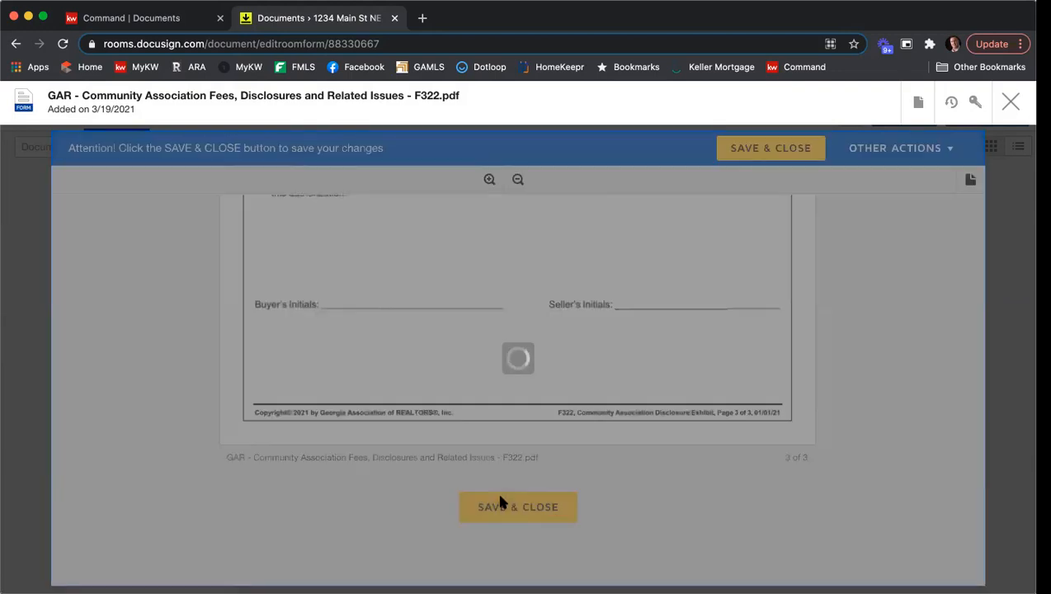
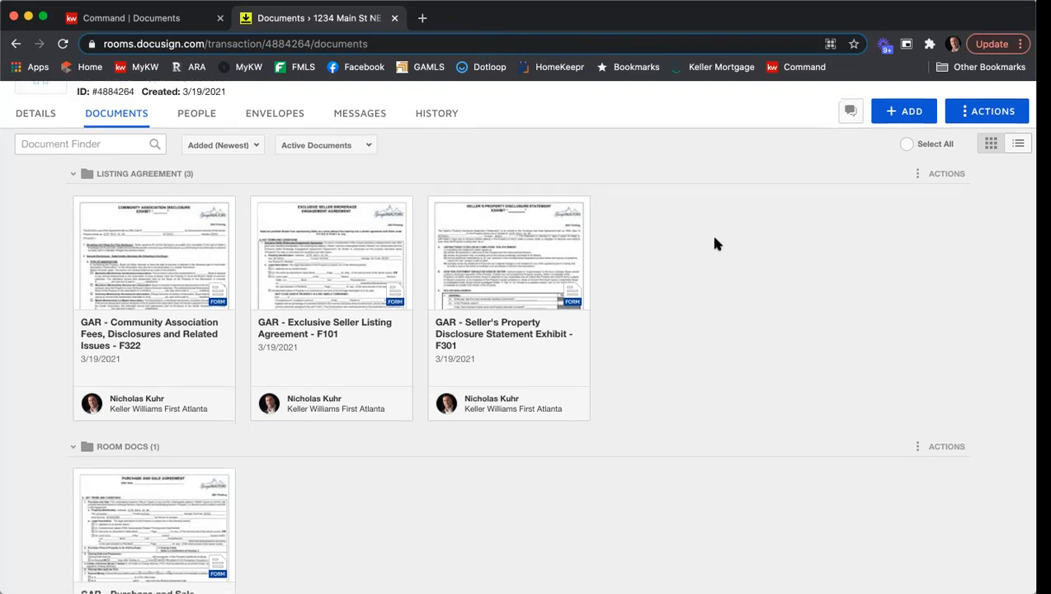
Open the Purchase and Sale Agreement F201 and set its Offer Date to 3/19/2021.
scroll(710, 233, down, 2)
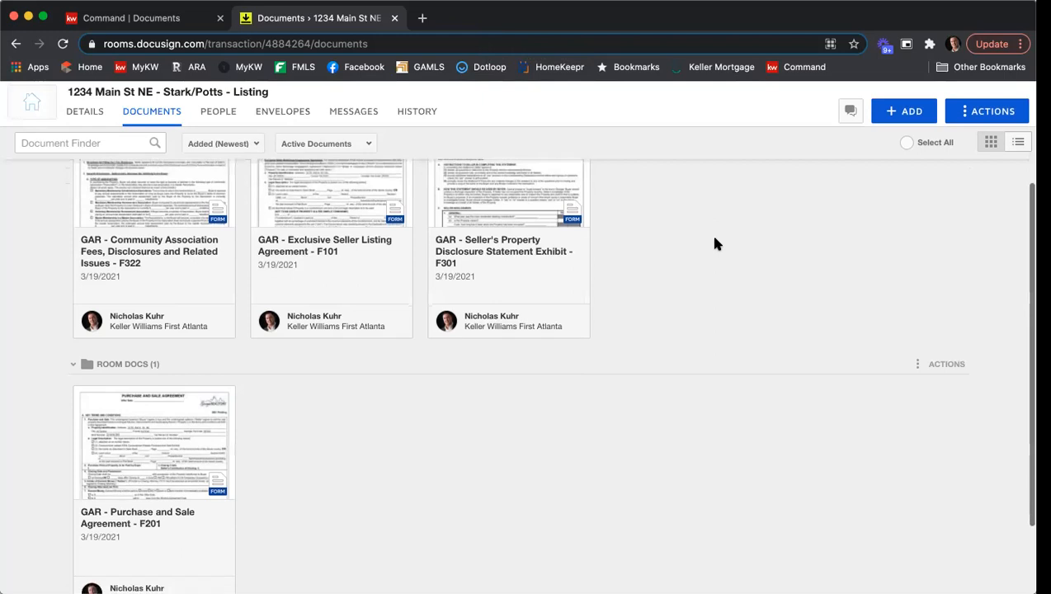
click(153, 445)
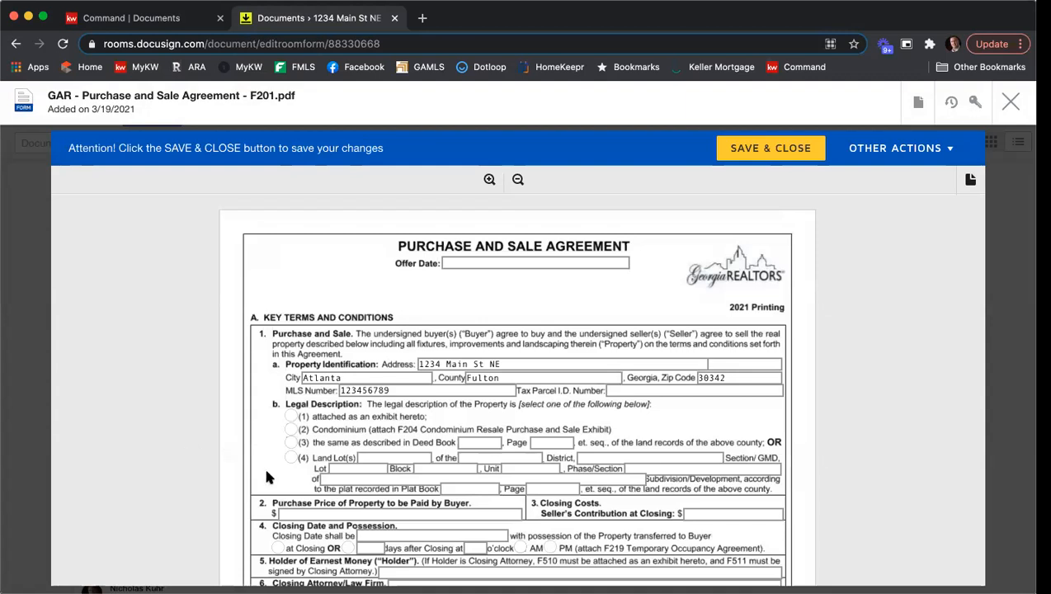
click(477, 264)
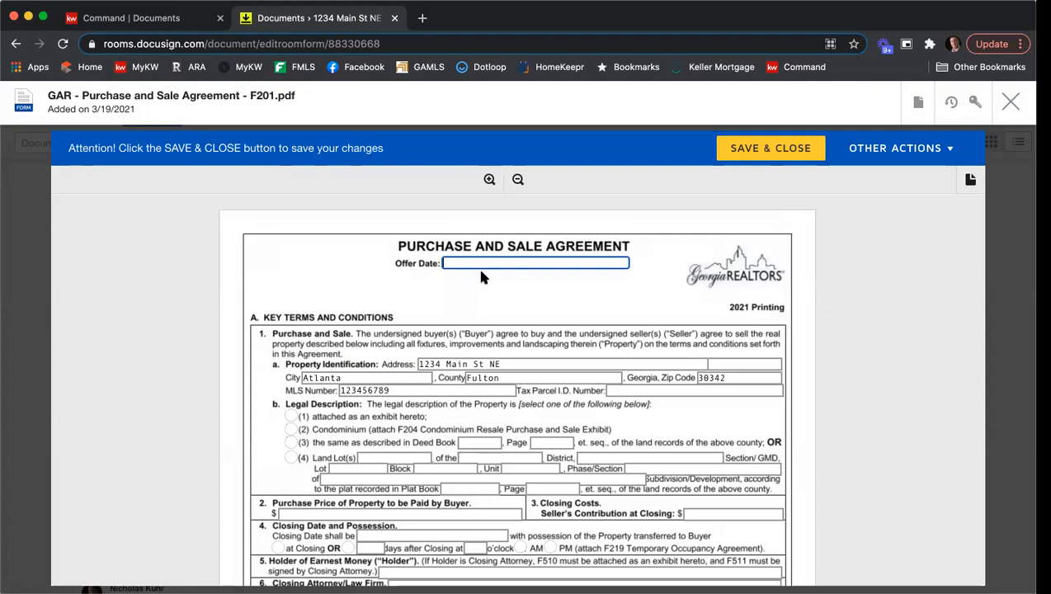
text(3/19/2021)
scroll(668, 284, down, 2)
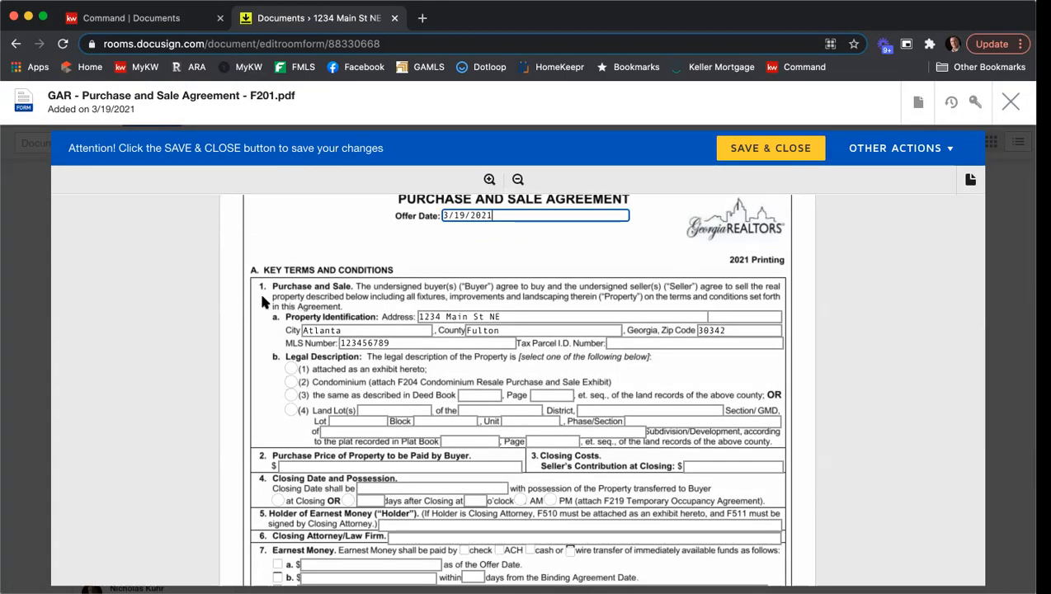
scroll(259, 290, down, 1)
click(659, 314)
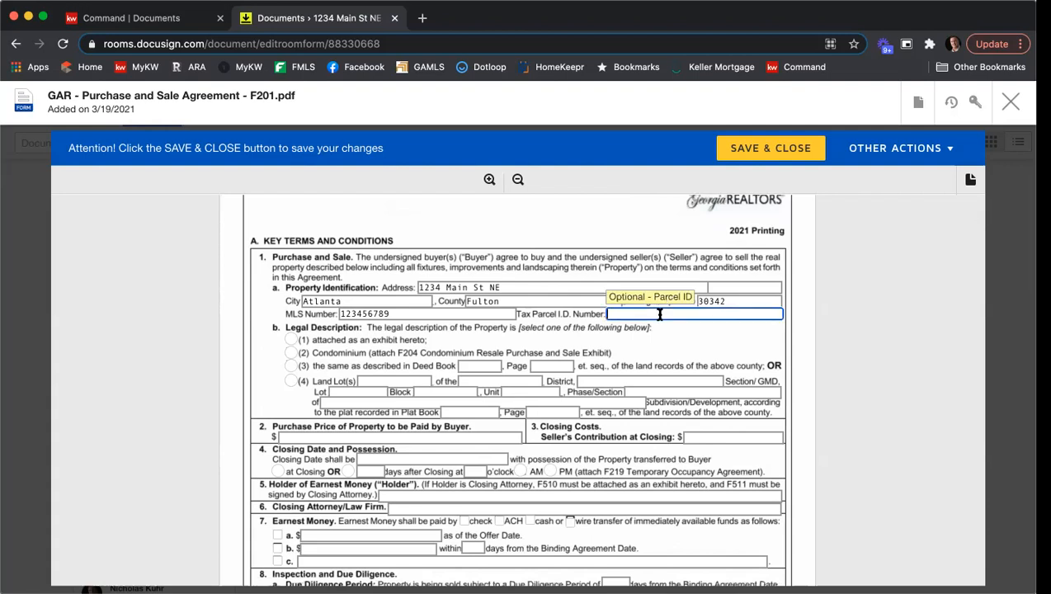
text(123456789987)
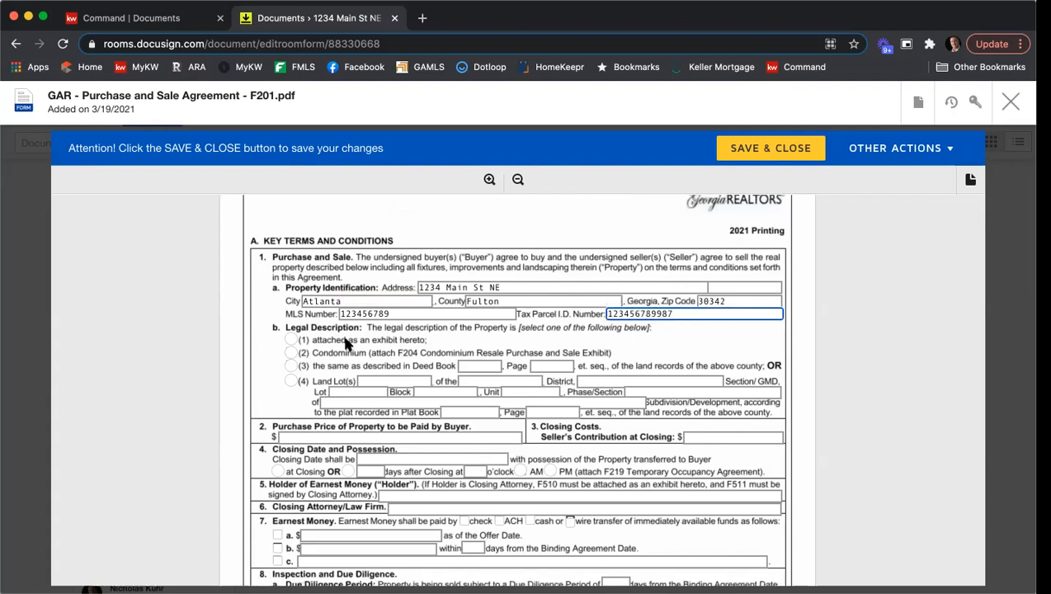
click(293, 340)
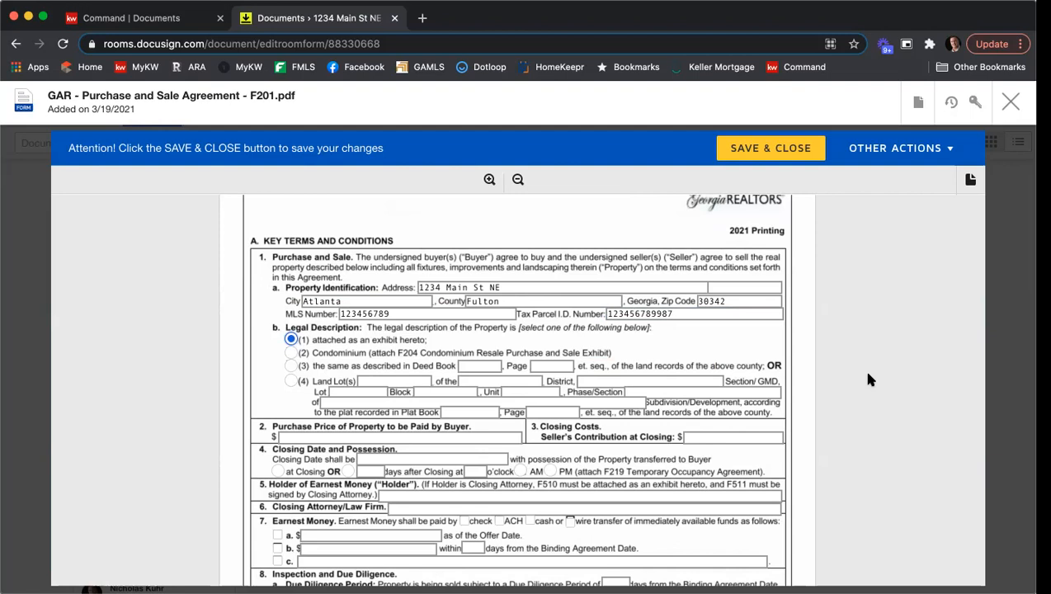
Set the purchase price to 415000 and the seller's contribution at closing to 5,000.
scroll(868, 379, down, 2)
scroll(868, 379, down, 2)
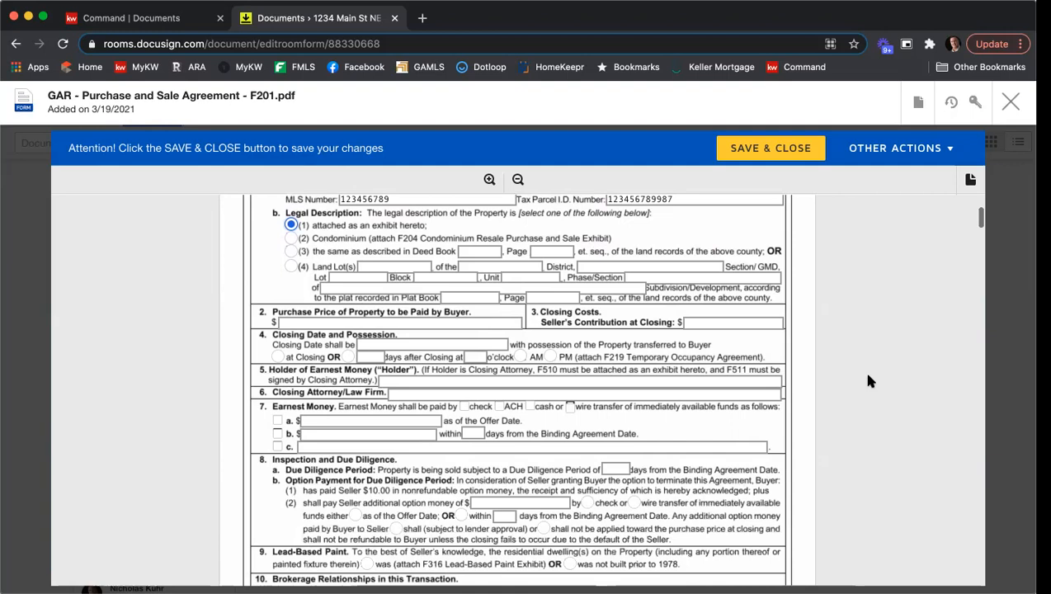
click(328, 322)
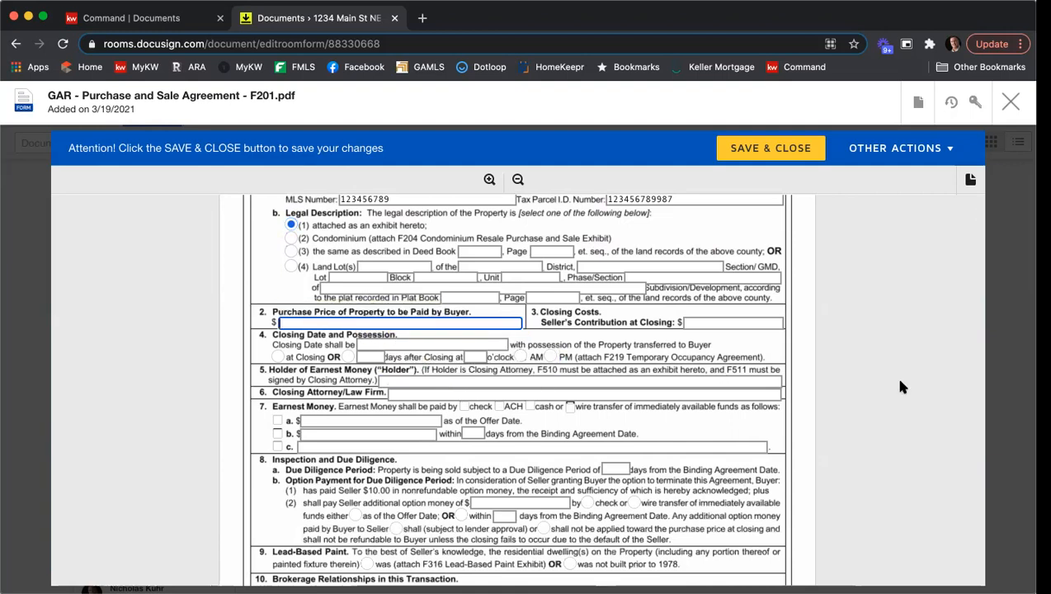
text(415000)
click(742, 321)
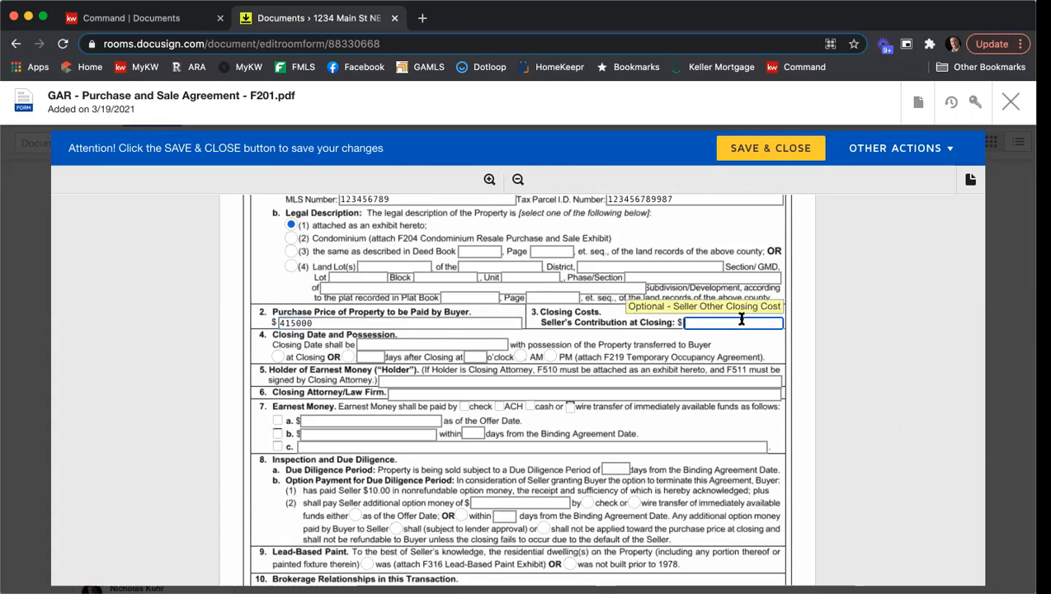
text(5,000)
click(869, 315)
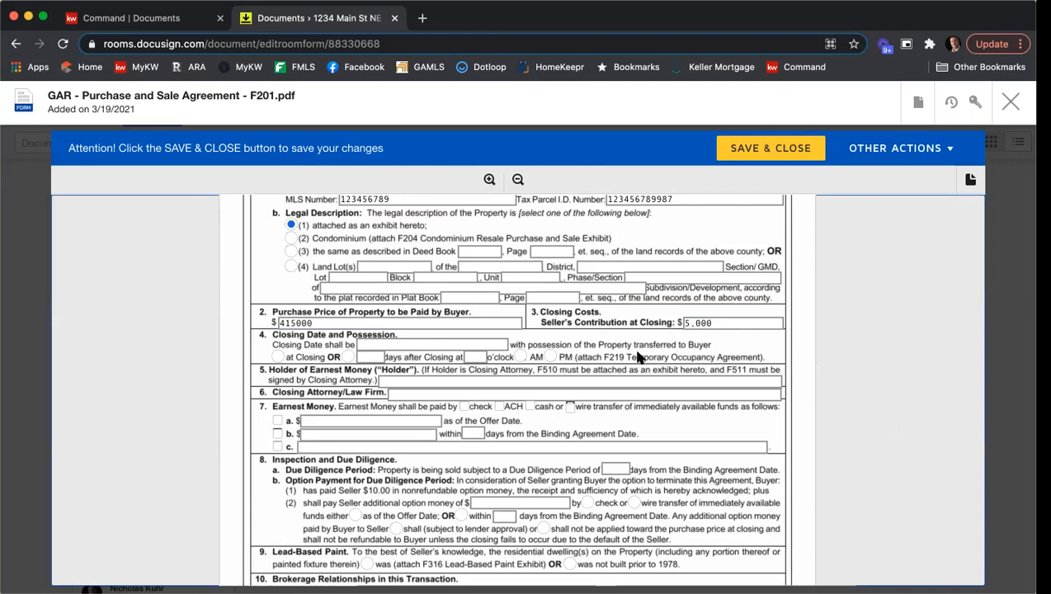
Set the closing date to 4/21/2021 with possession of the property at closing.
click(457, 346)
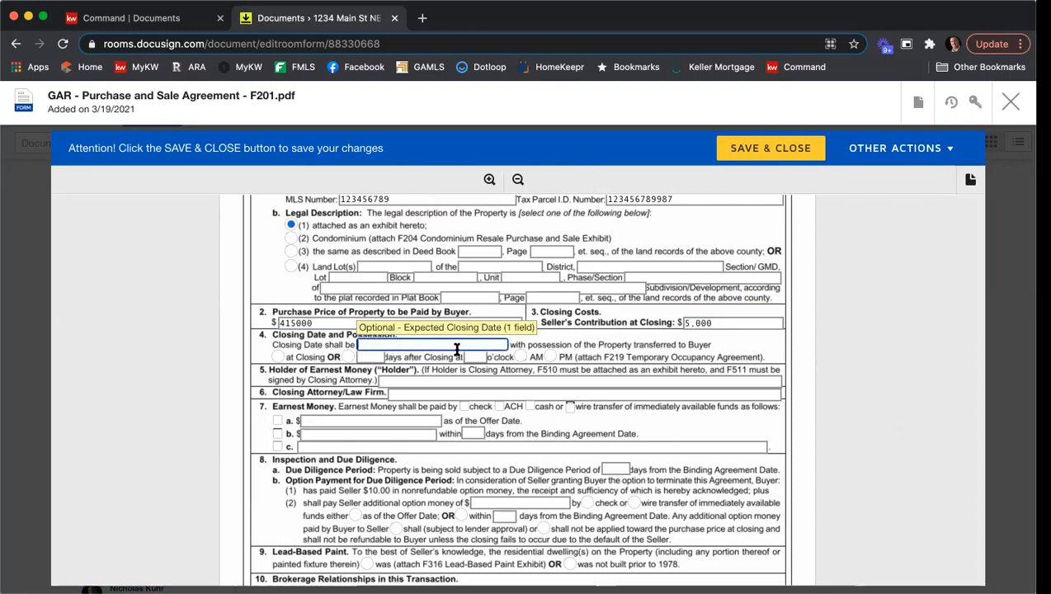
text(4/27/2021/2021)
click(278, 358)
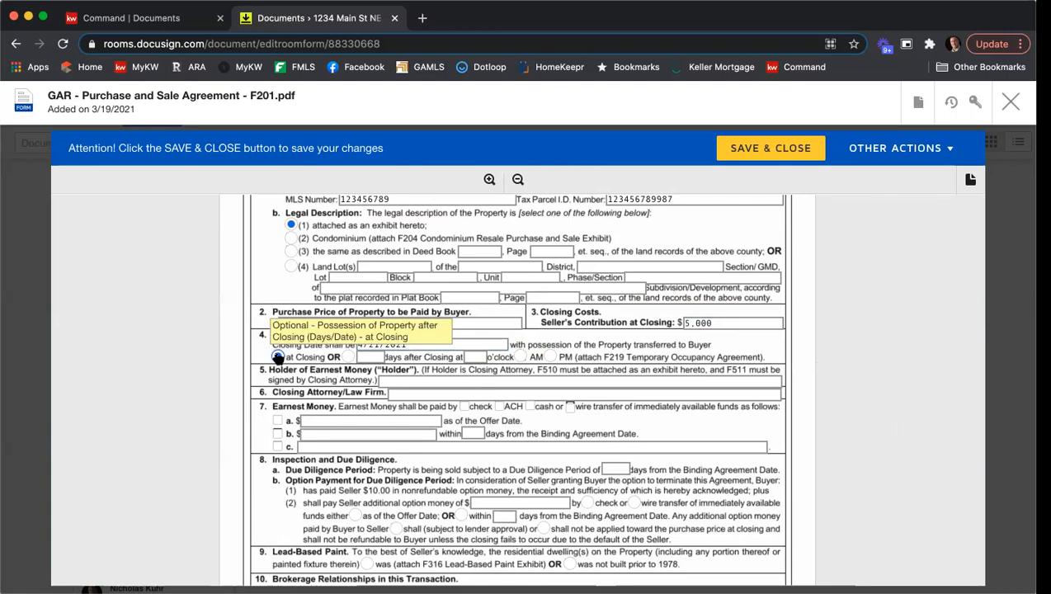
Enter KWFA as the holder of earnest money and C&V as the closing attorney/law firm.
scroll(808, 339, down, 1)
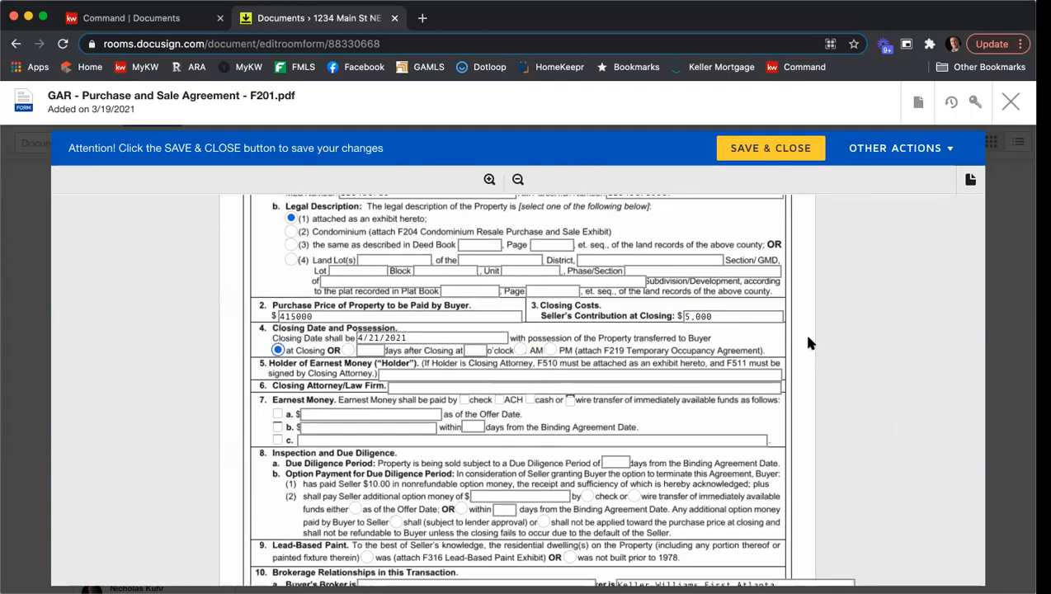
click(442, 345)
text(KWFA)
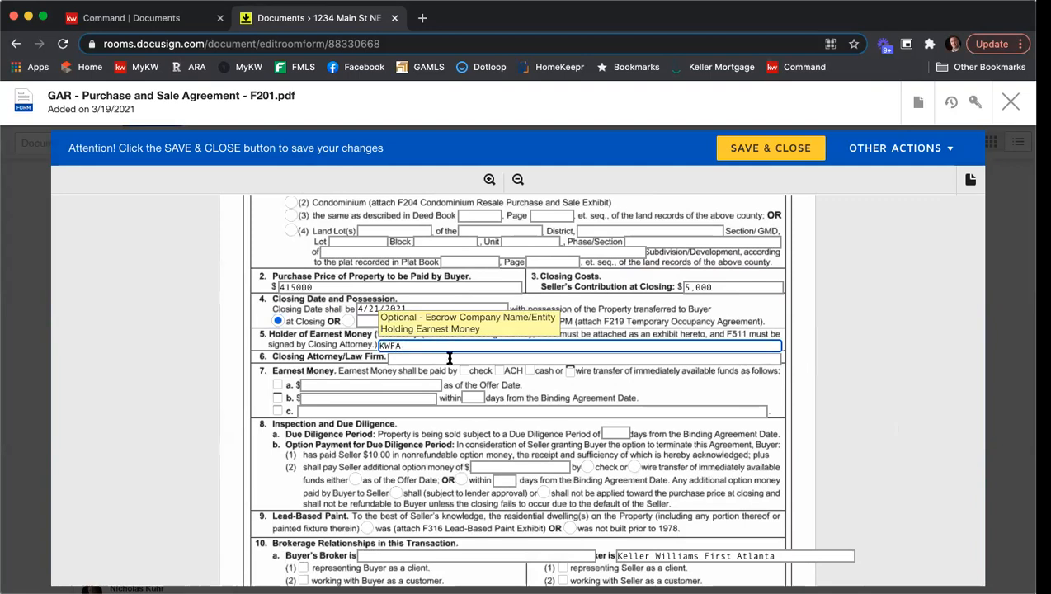
click(450, 358)
text(C&V)
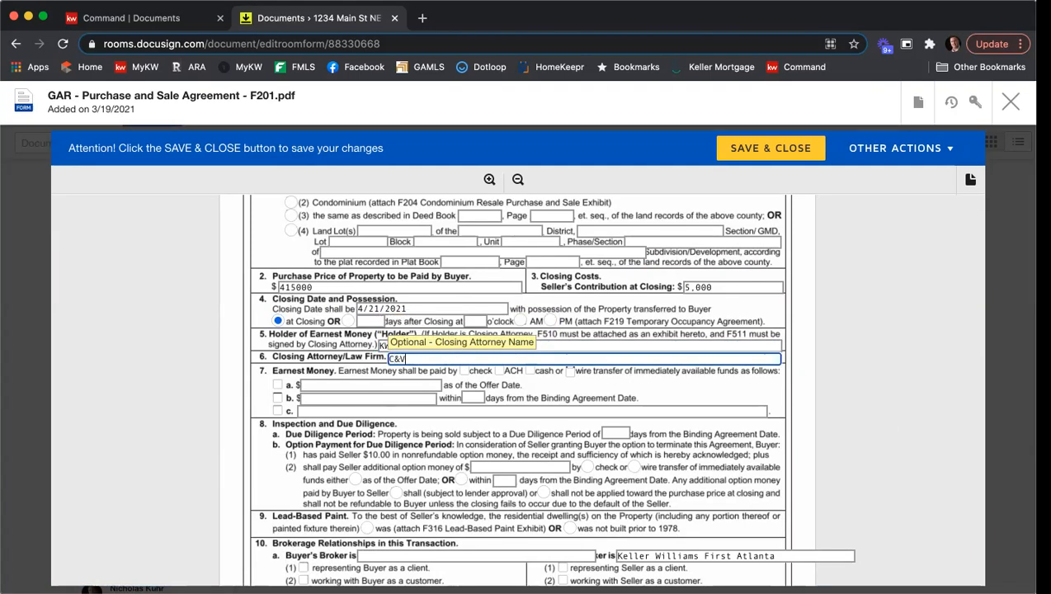
Set earnest money to be paid by check, option b of 4,000 within 3 days of the Binding Agreement Date.
click(464, 371)
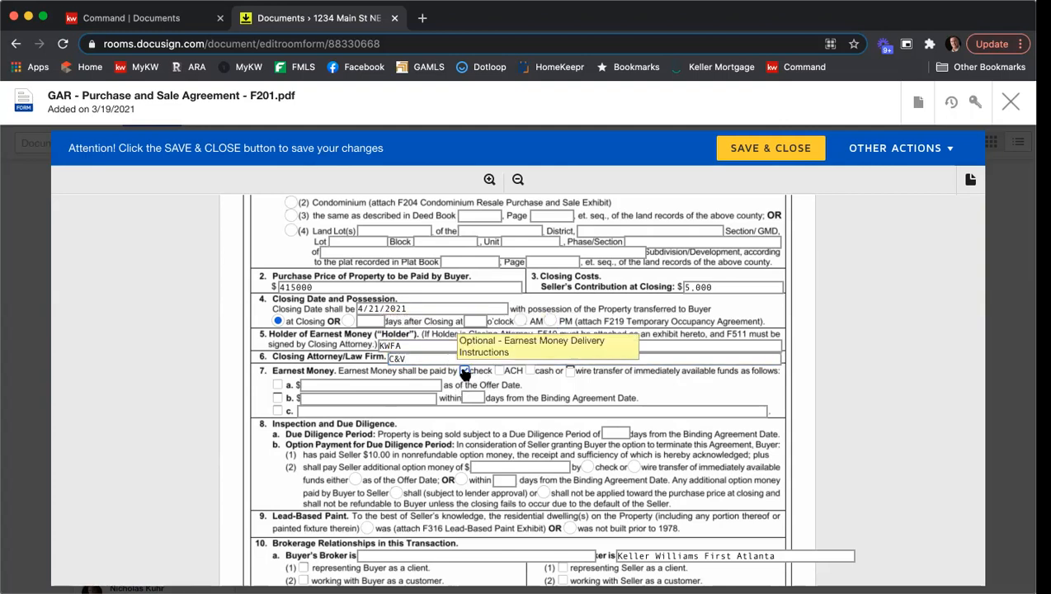
click(277, 398)
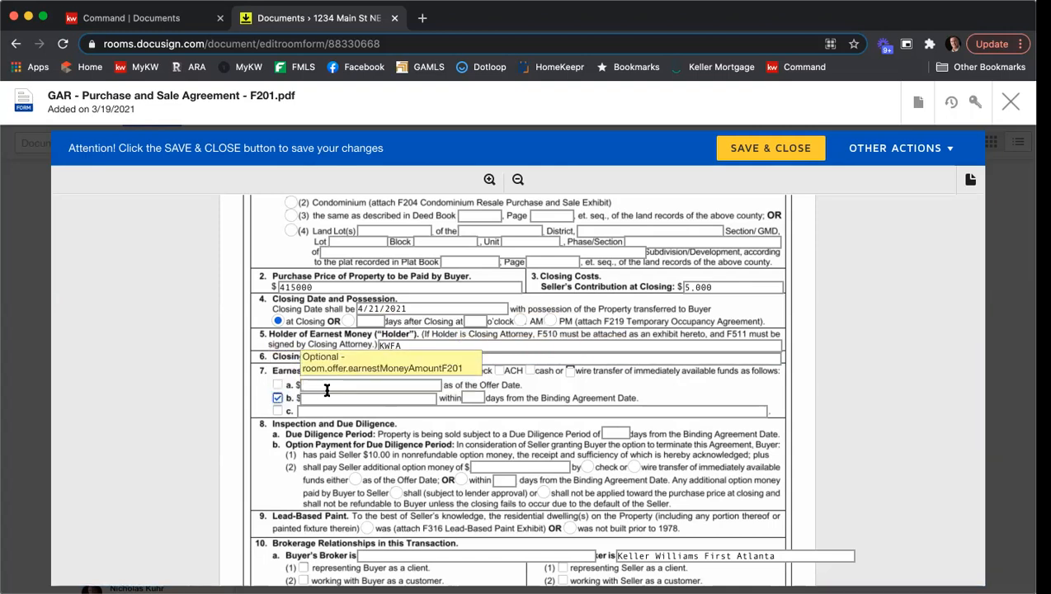
click(326, 399)
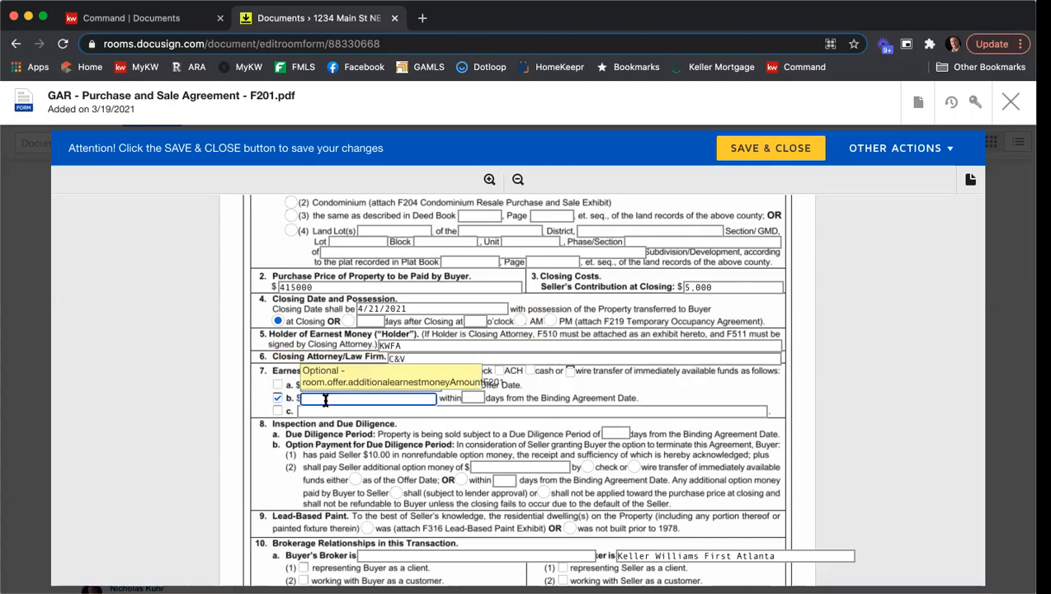
text(5,000)
key(Tab)
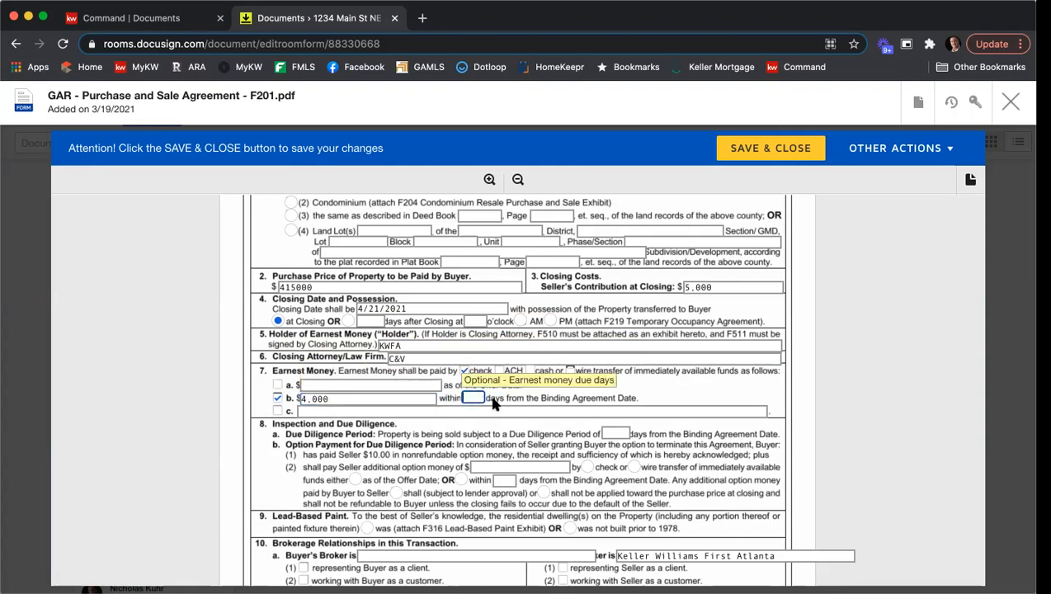
text(3)
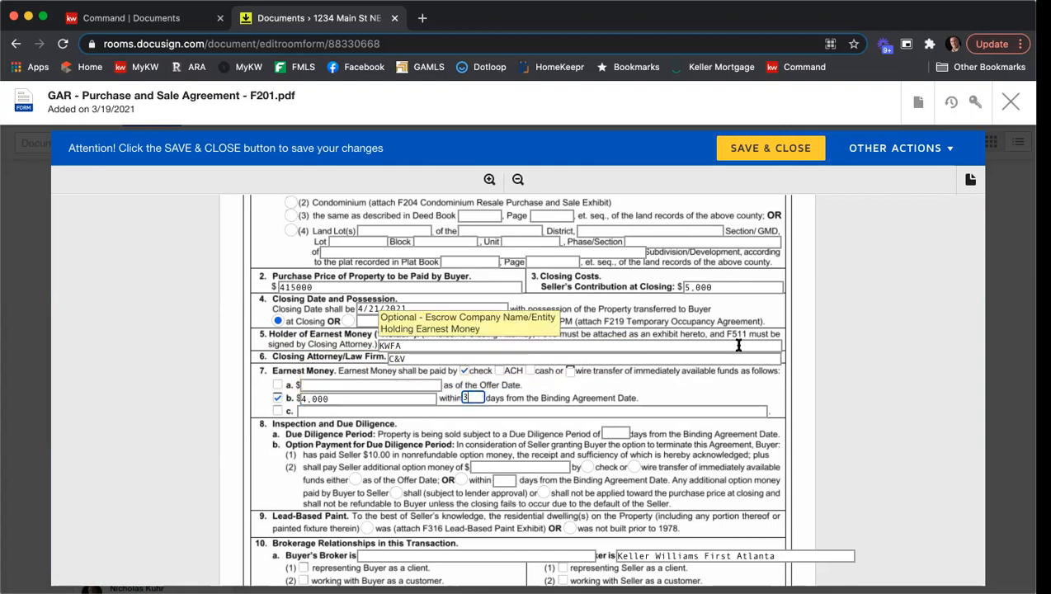
Set the due diligence period to 10 days and mark the dwelling as not built prior to 1978.
scroll(735, 345, down, 1)
click(615, 384)
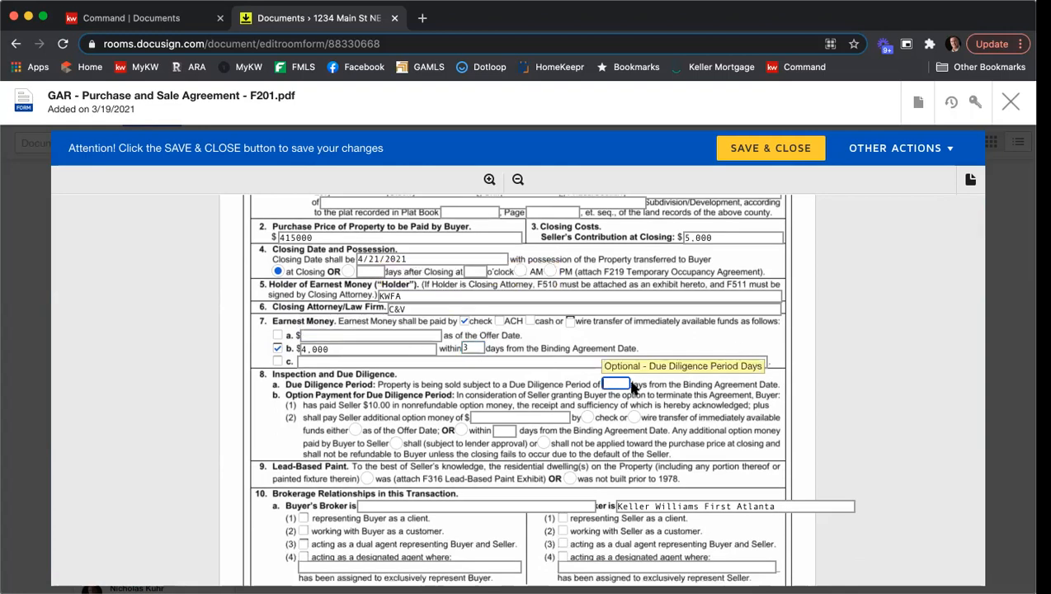
text(10)
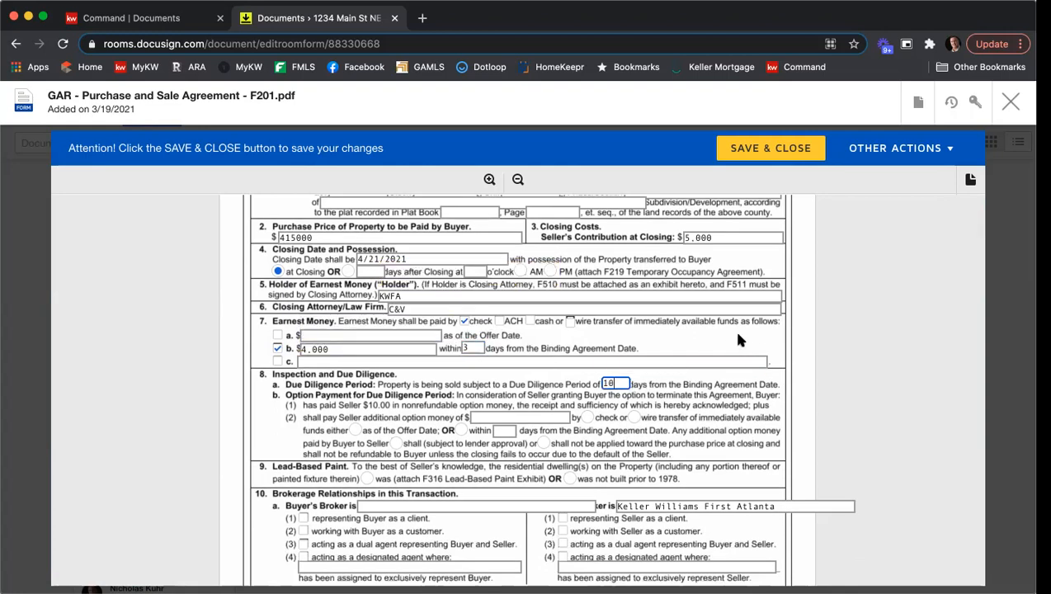
scroll(753, 322, down, 2)
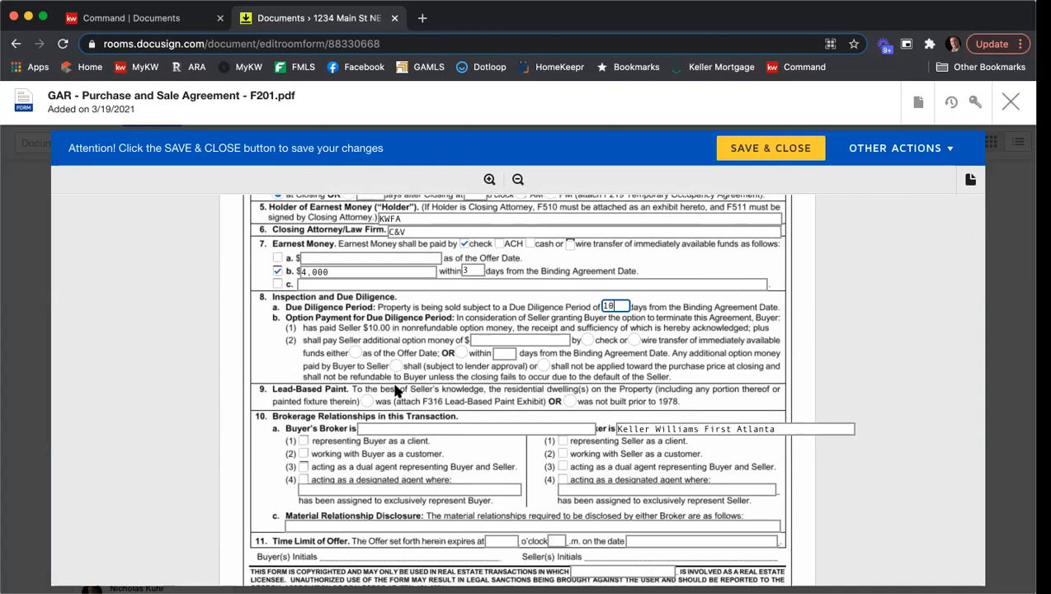
click(565, 403)
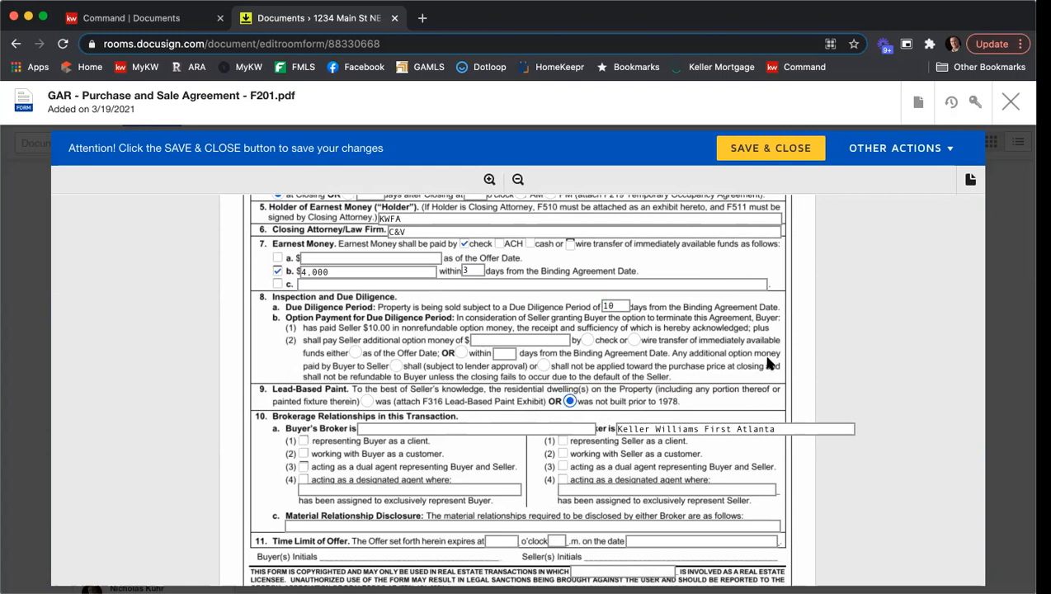
Enter Harry Norman as the buyer's broker and mark both brokers as representing their clients.
scroll(767, 363, down, 2)
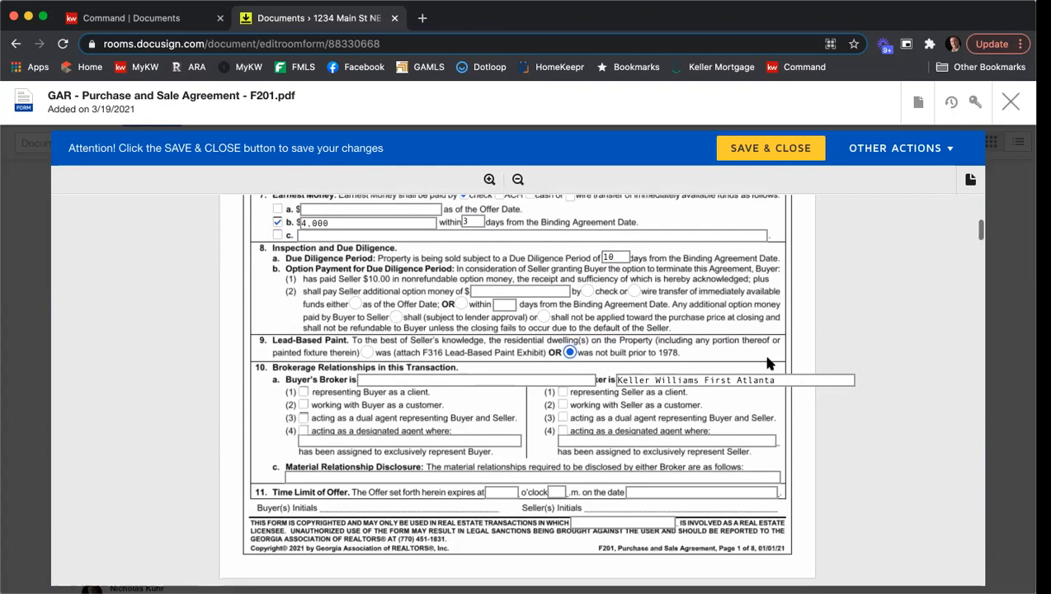
scroll(767, 363, down, 1)
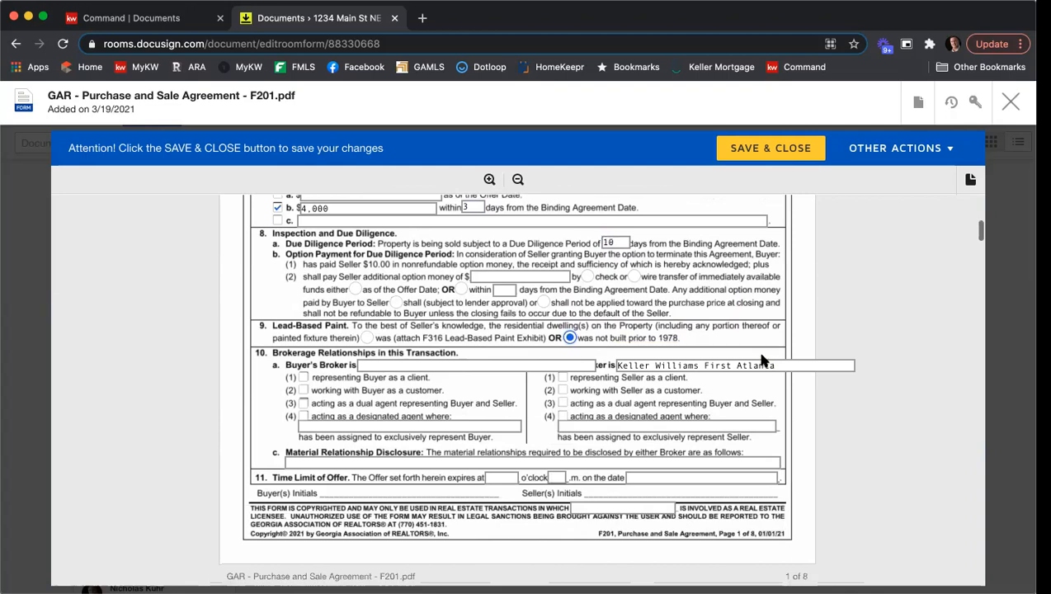
click(394, 364)
text(H)
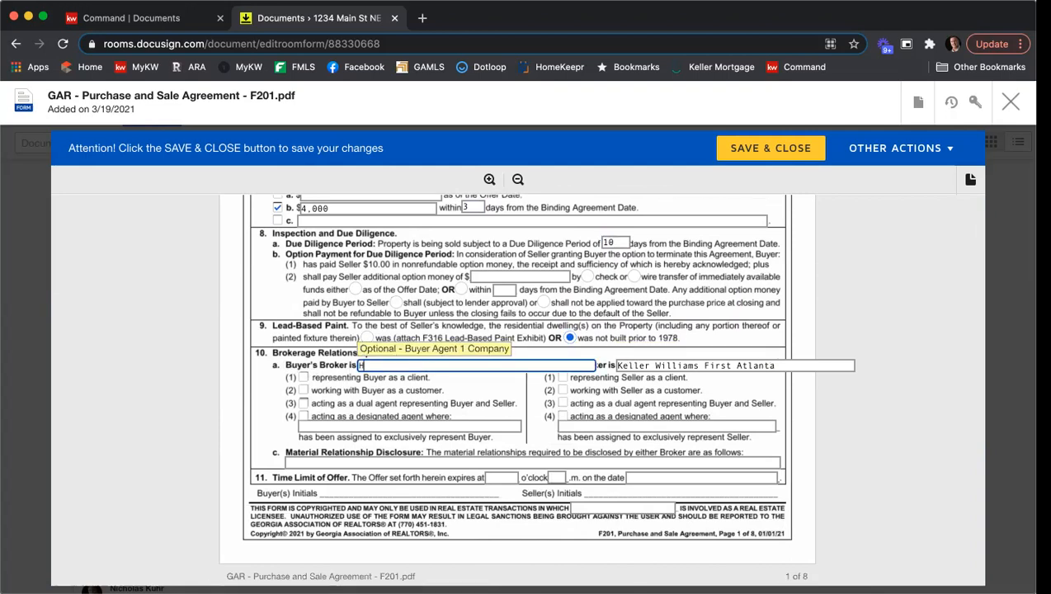
text(arry Norman)
click(304, 378)
click(561, 378)
Enter N/A for the material relationship disclosure and set the offer to expire at 12 p.m. on 3/20/2021.
click(456, 464)
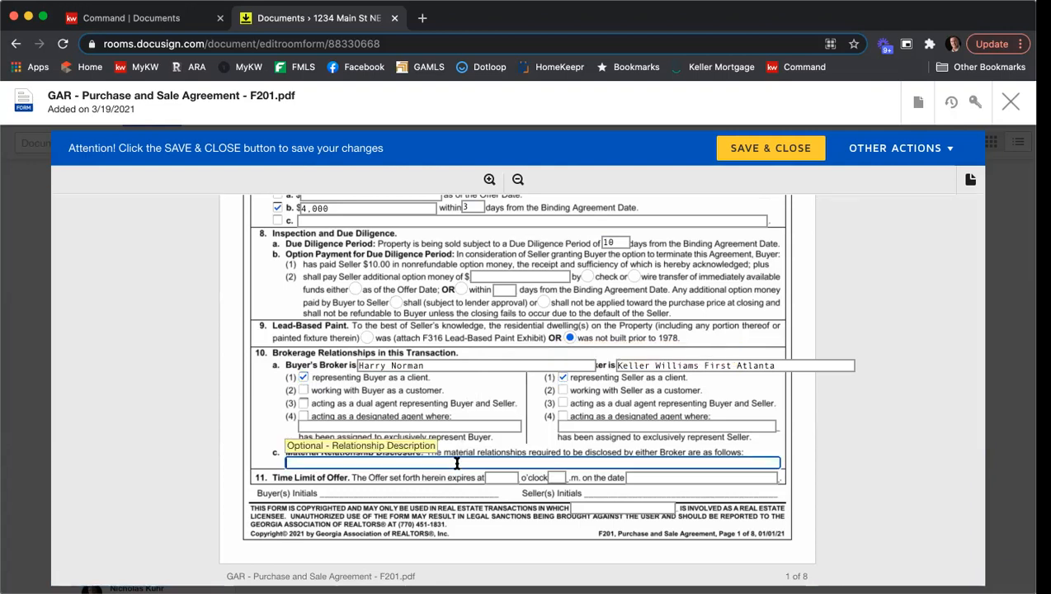
text(N/A)
click(497, 477)
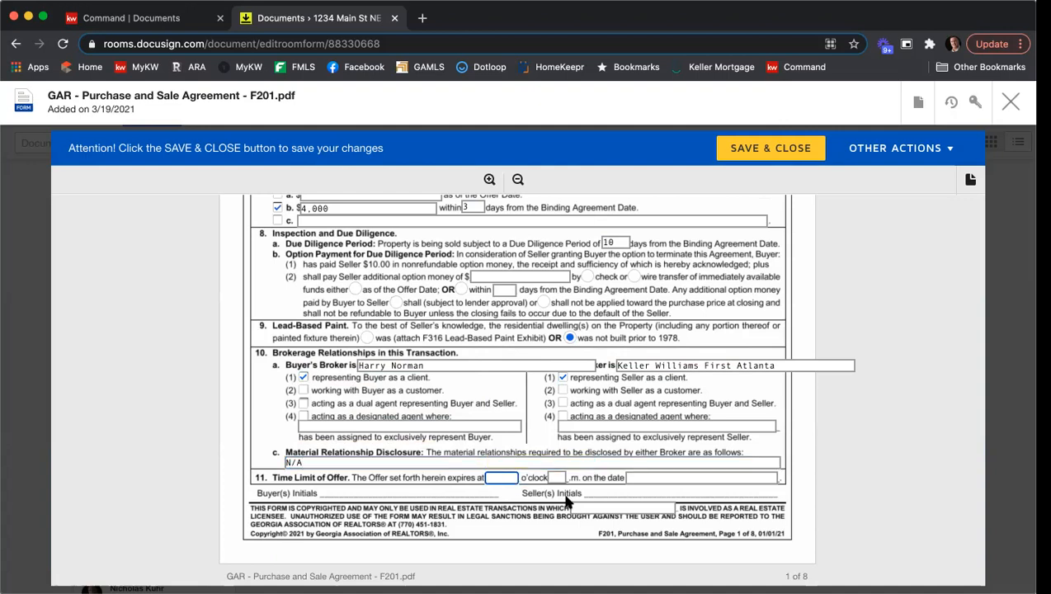
text(12)
key(Tab)
text(9)
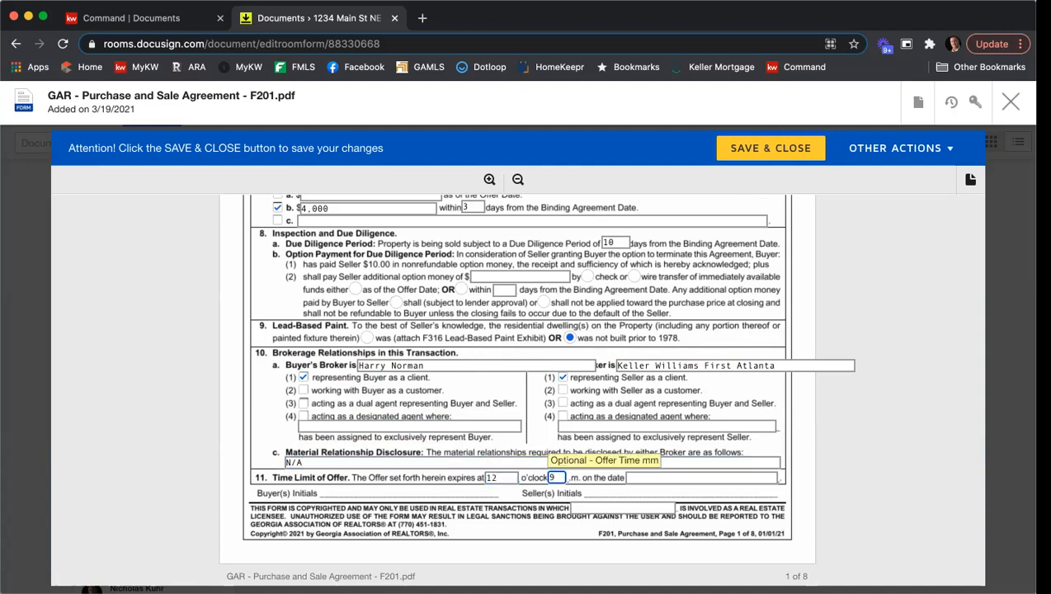
key(Tab)
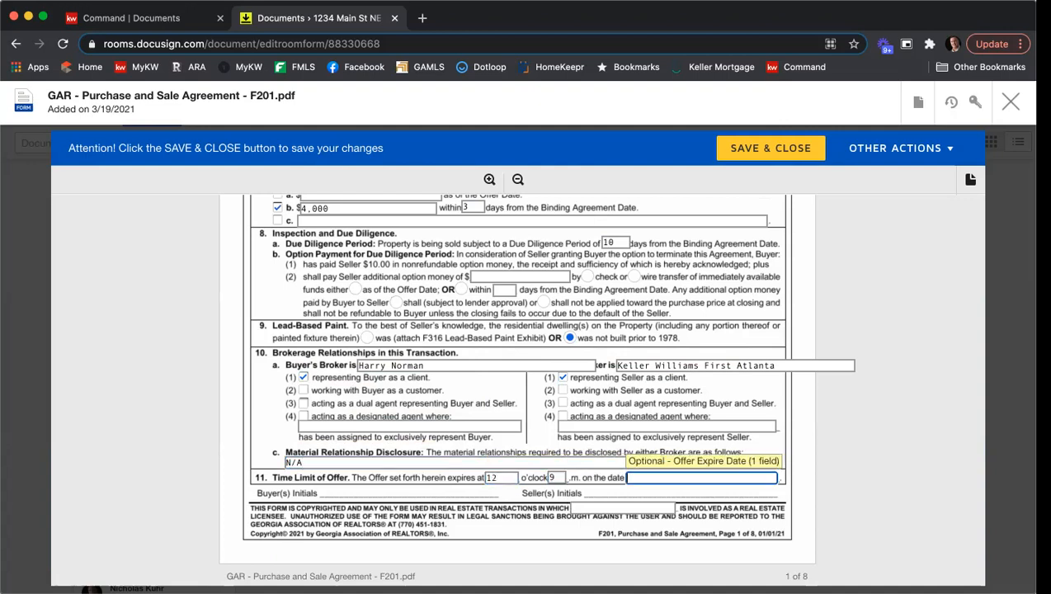
text(3/20/2021)
key(shift+Tab)
text(p)
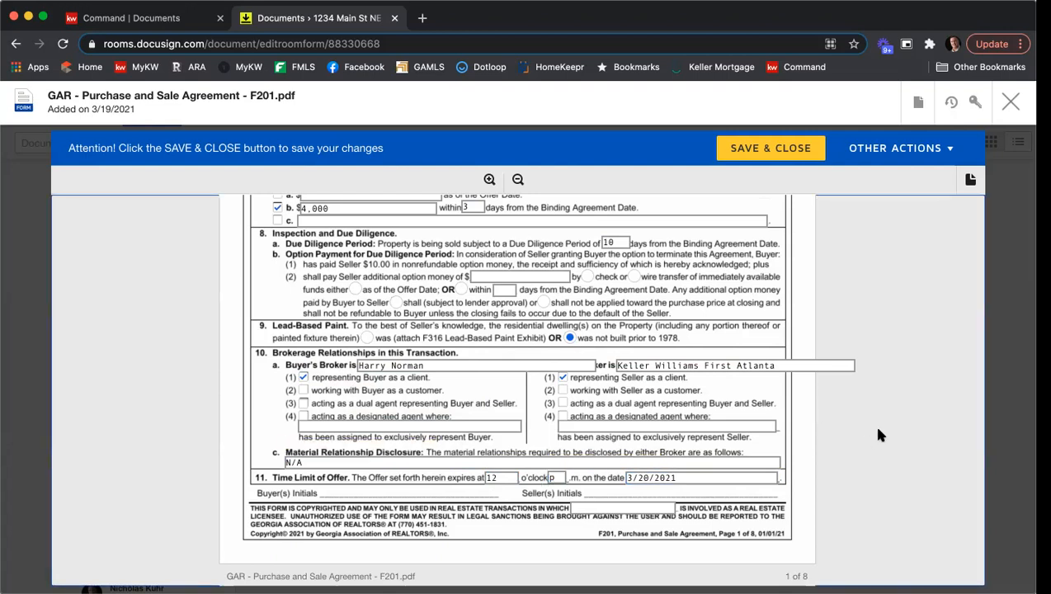
Uncheck the All Cash Sale Exhibit in the purchase agreement's exhibits and addenda list.
scroll(878, 407, down, 10)
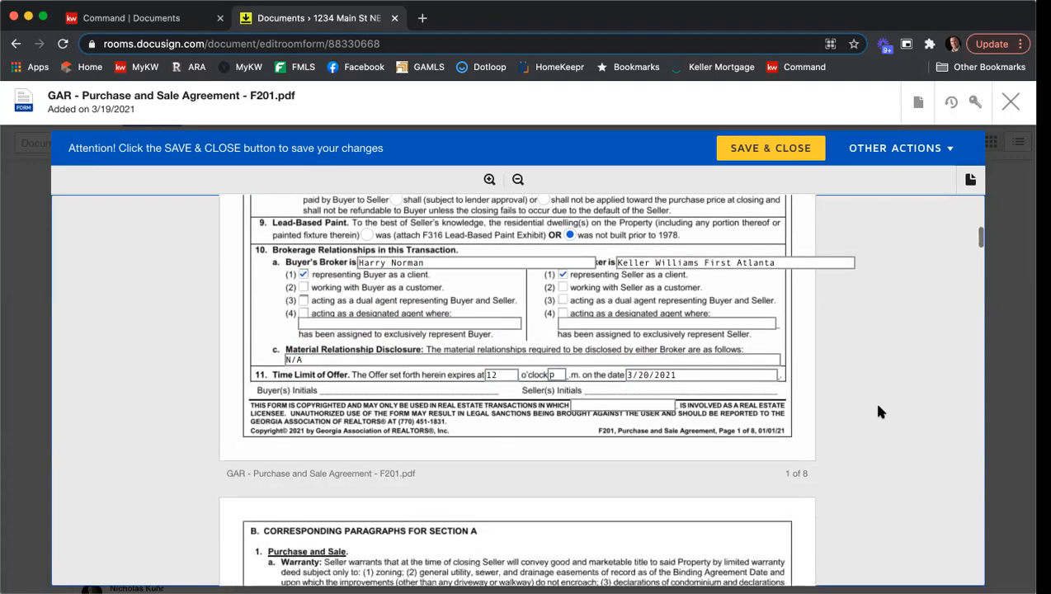
scroll(878, 410, down, 10)
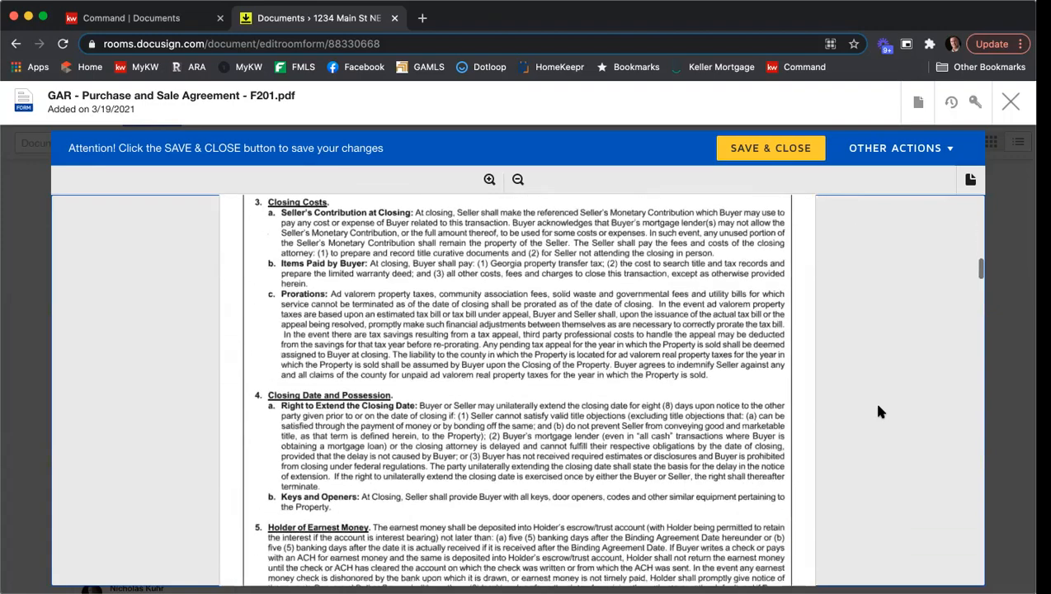
scroll(880, 411, down, 10)
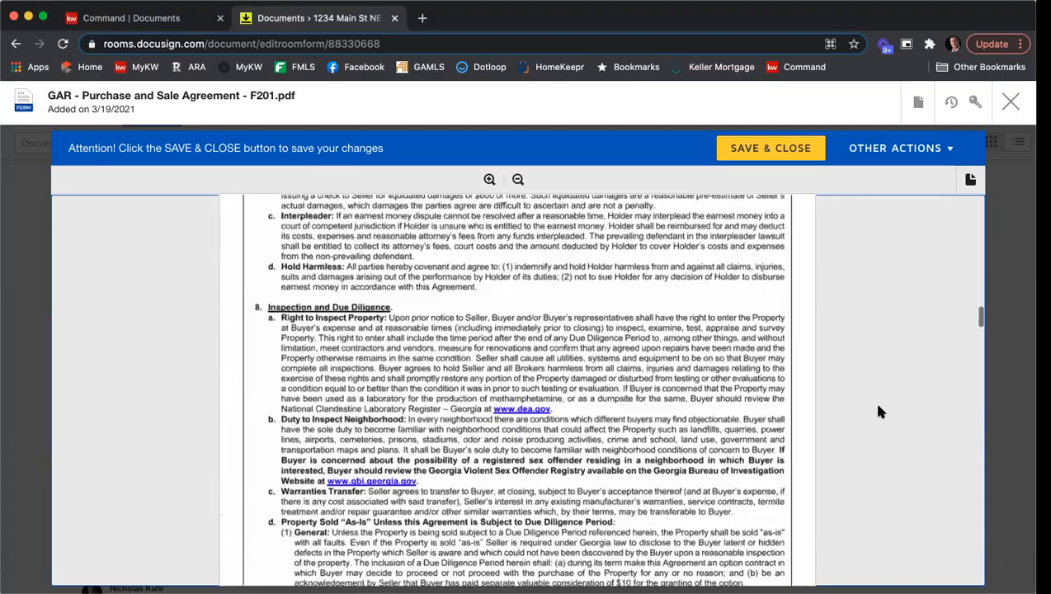
scroll(879, 411, down, 10)
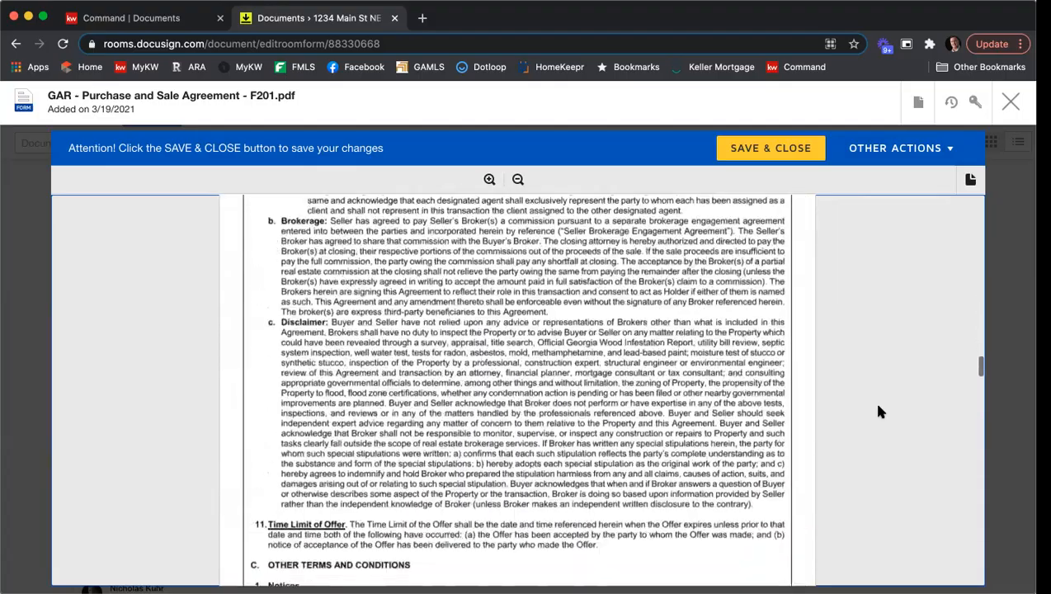
scroll(879, 411, down, 10)
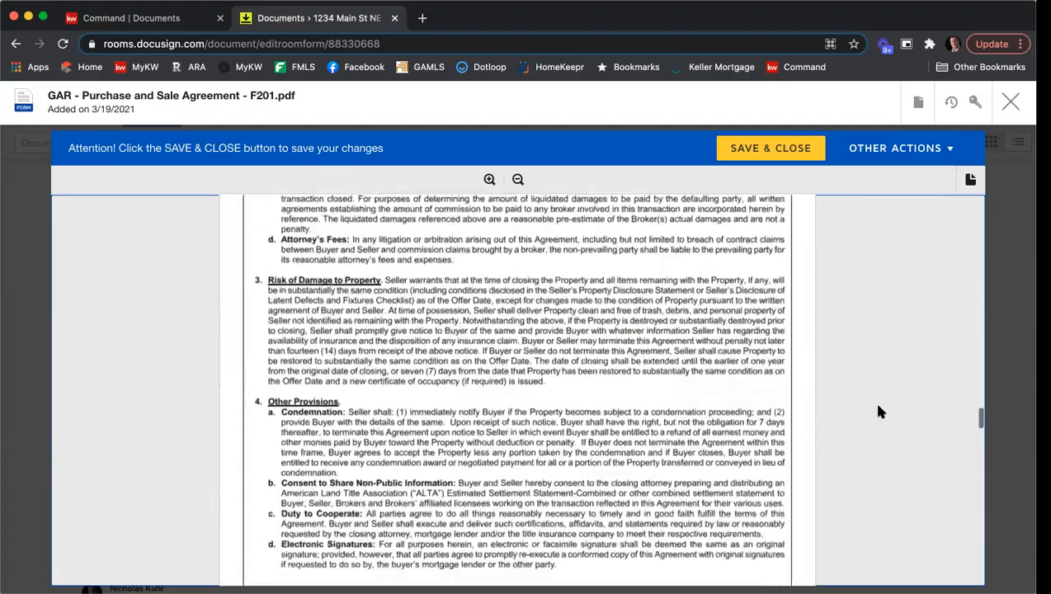
scroll(879, 411, down, 10)
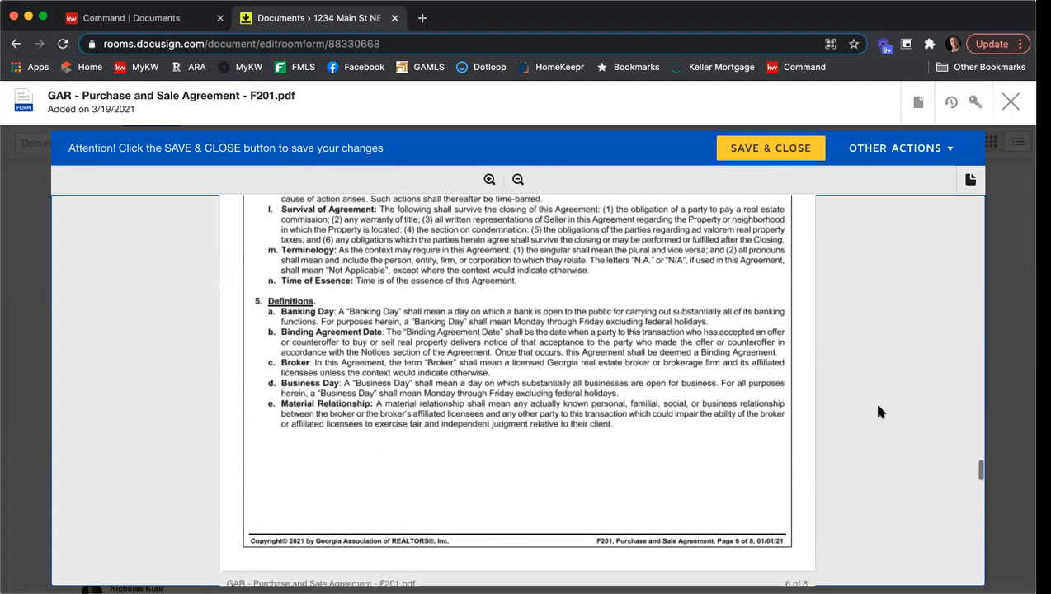
scroll(880, 411, down, 4)
scroll(874, 411, up, 2)
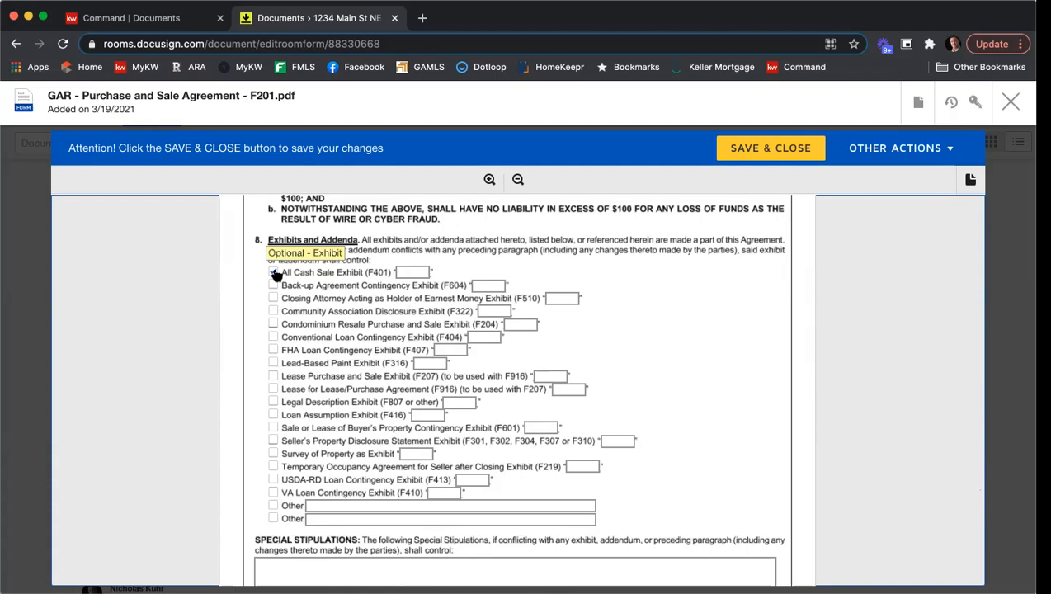
click(274, 273)
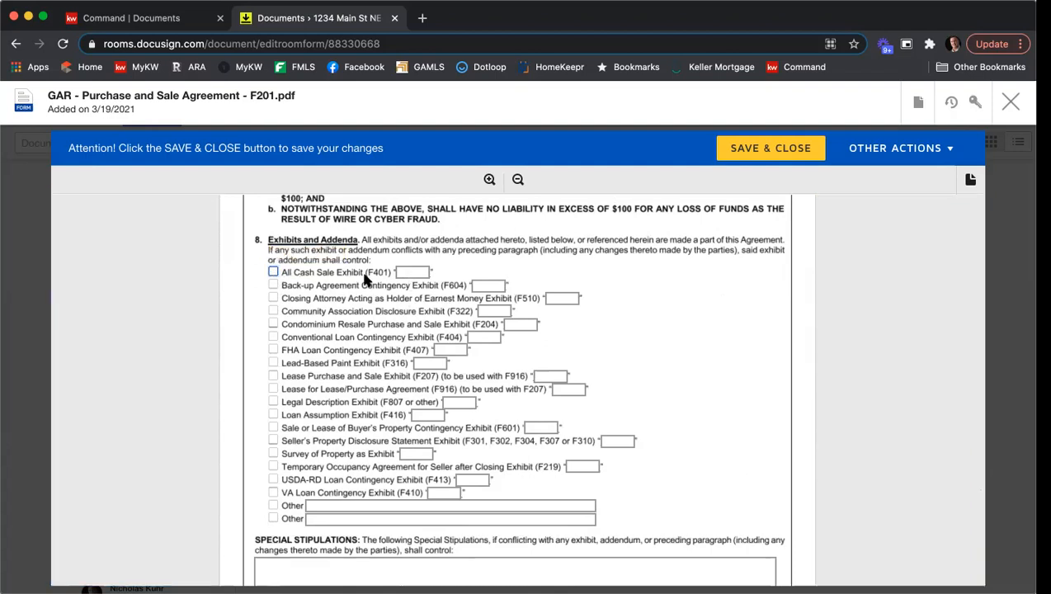
Check the Legal Description Exhibit labeled A, Community Association Disclosure Exhibit labeled C, and Seller's Property Disclosure Statement Exhibit labeled B.
click(272, 404)
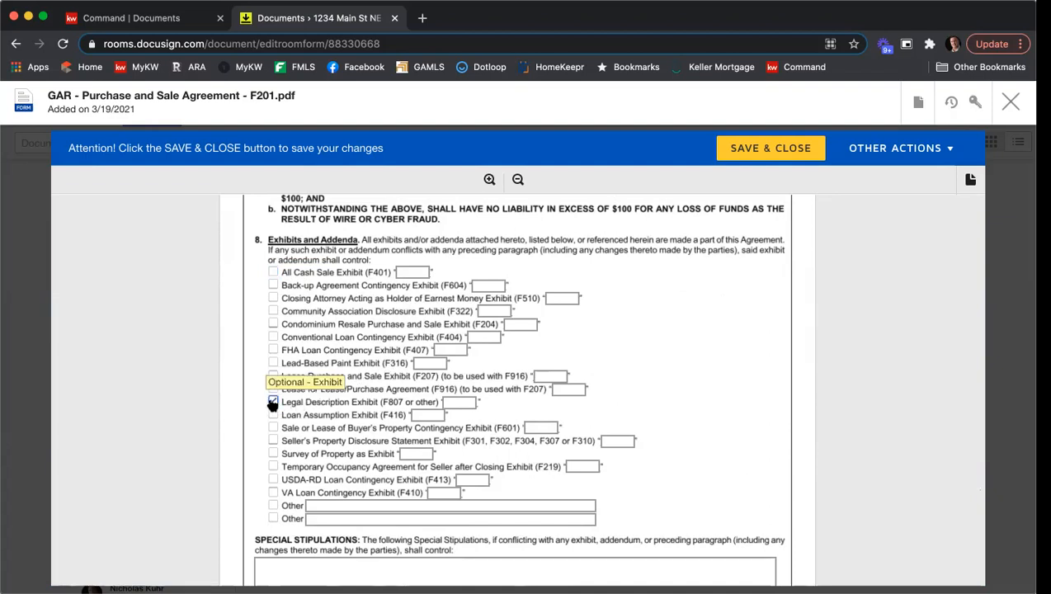
click(468, 402)
text(A)
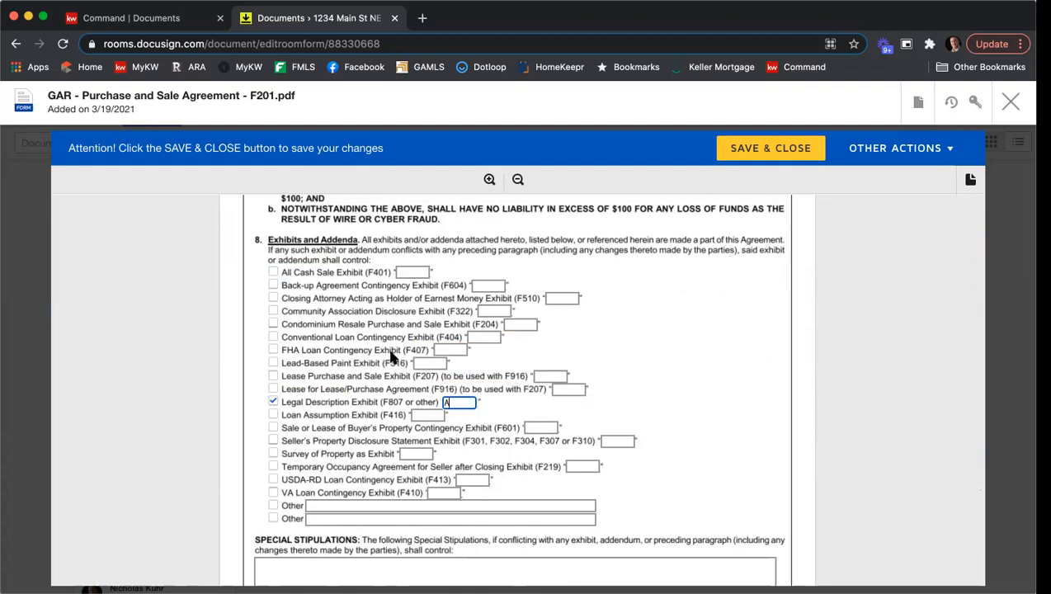
click(273, 311)
click(498, 310)
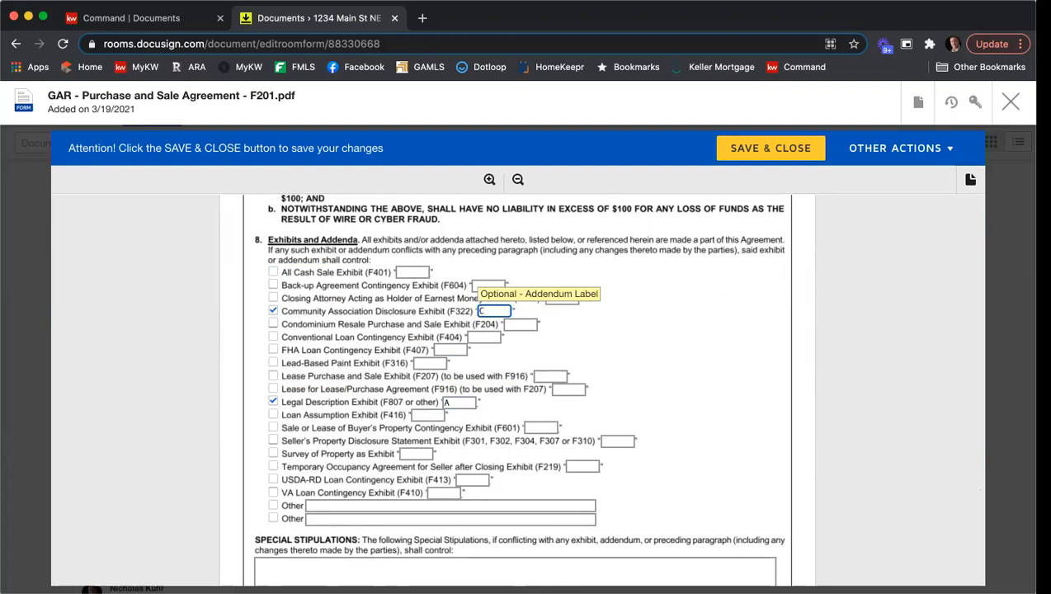
click(273, 441)
click(612, 440)
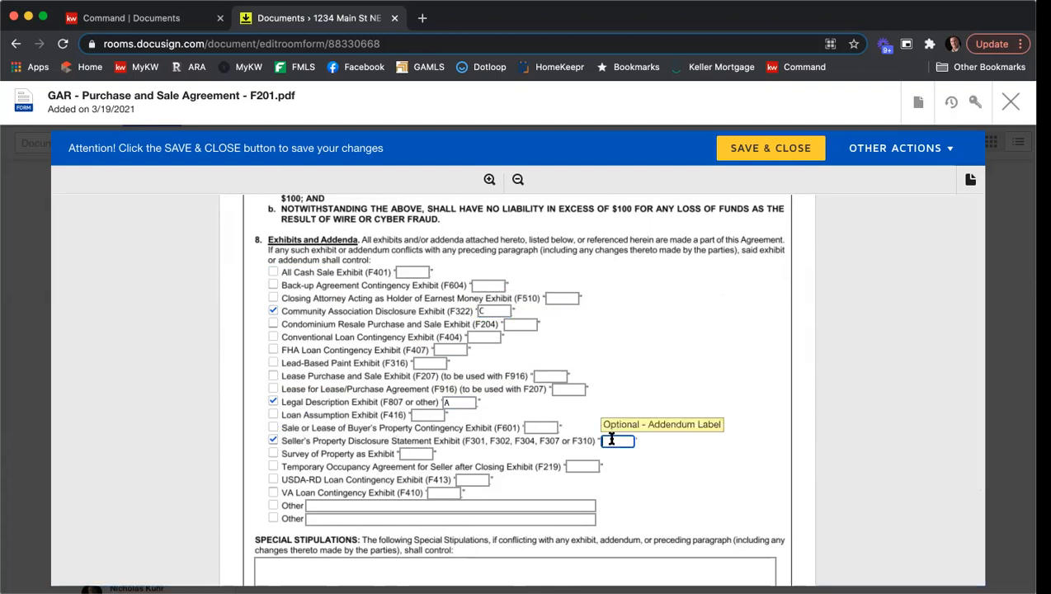
text(B)
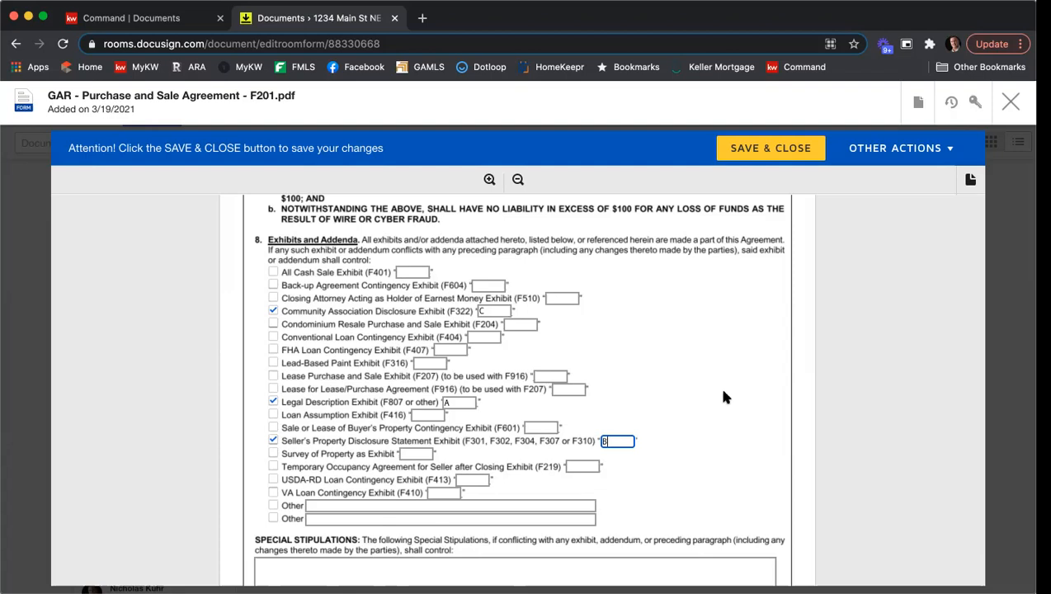
Enter special stipulations lines: "You can start typing in your special stip here.", "Add another one.", "More here.", "More stips.", "Lots more.".
scroll(724, 399, down, 5)
scroll(722, 394, down, 3)
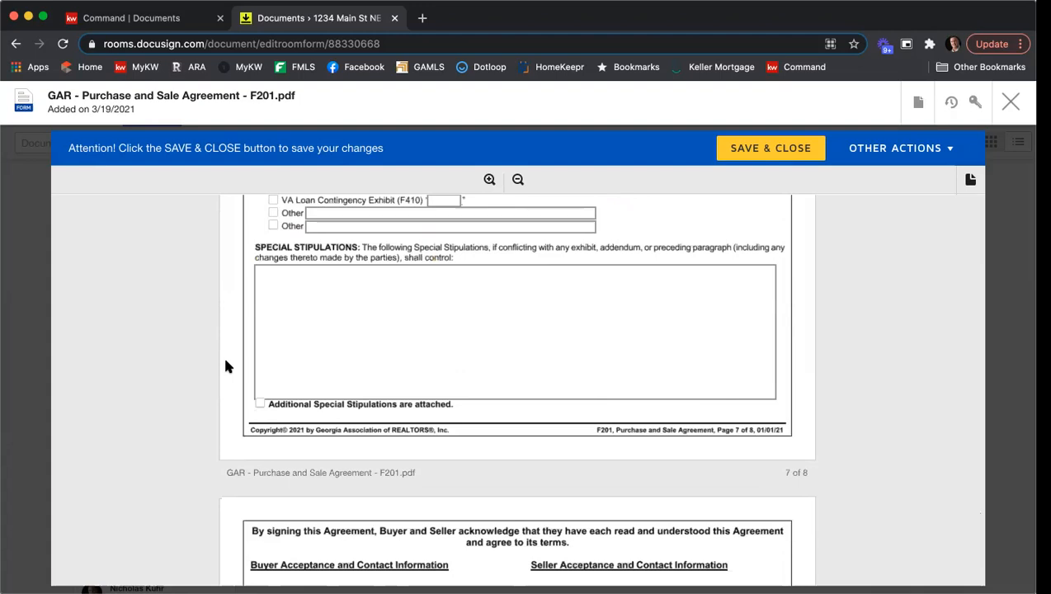
click(288, 298)
text(You can )
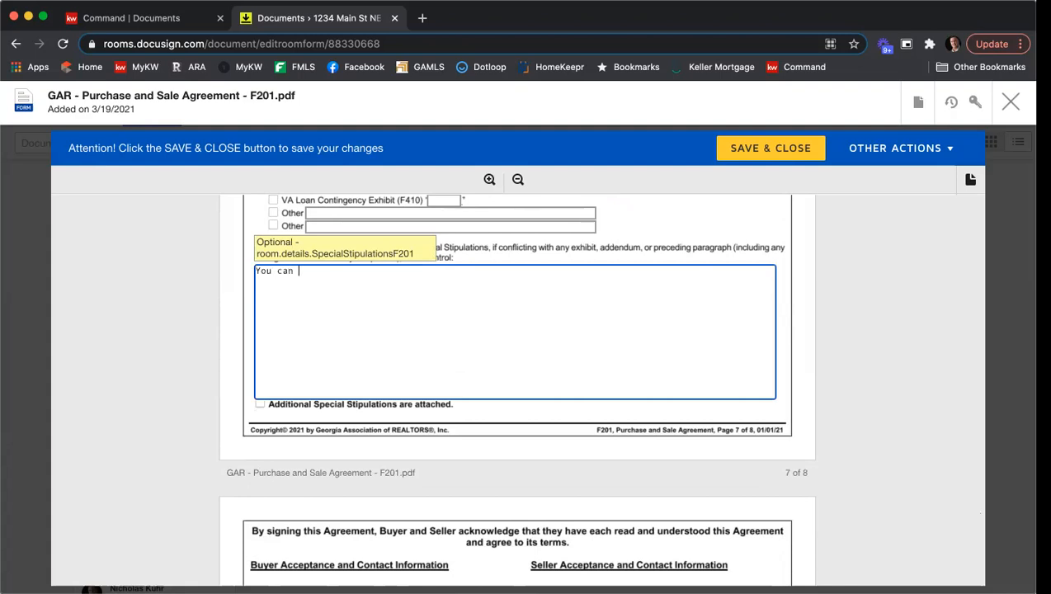
text(start typing in your special stip here.)
key(Return)
key(Return)
text(Add another one.)
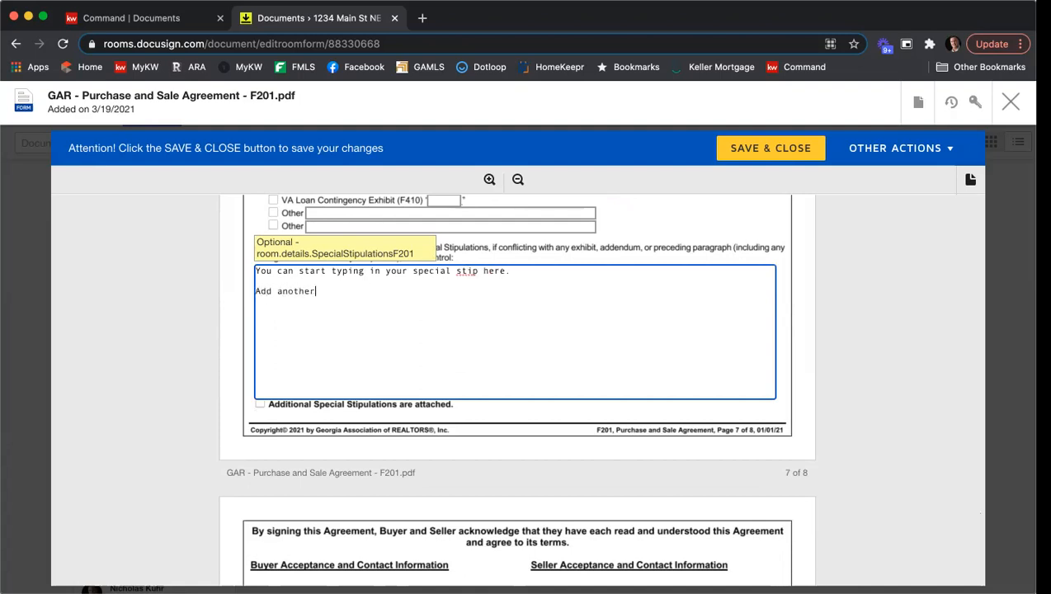
key(Return)
key(Return)
text(More here.)
key(Return)
key(Return)
text(More stips.)
key(Return)
key(Return)
text(Lots more.)
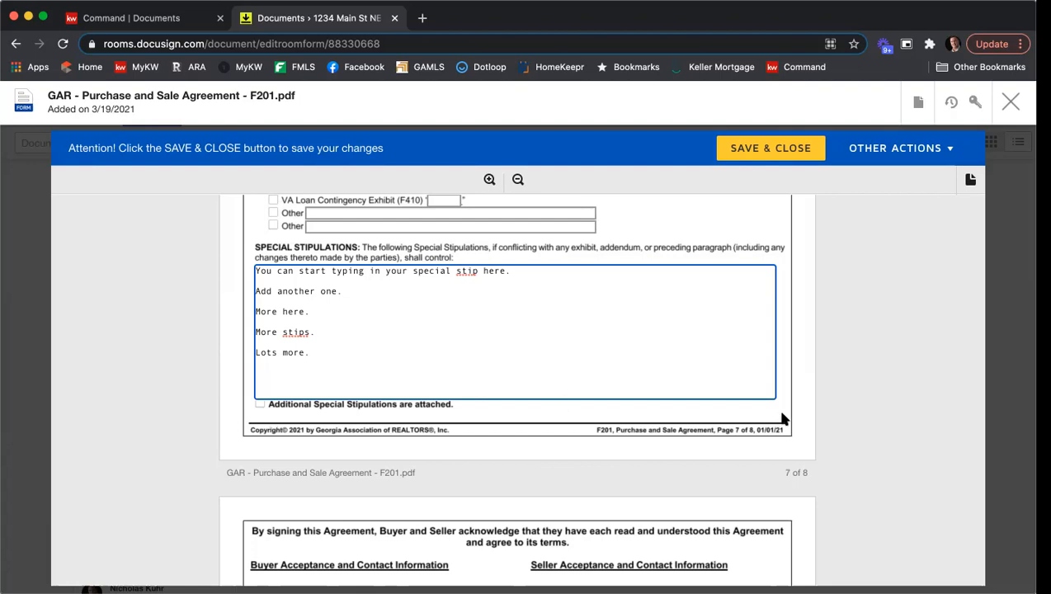
Enter Atlanta as the seller side's REALTOR membership and fill in the seller broker's fax number.
scroll(911, 296, down, 4)
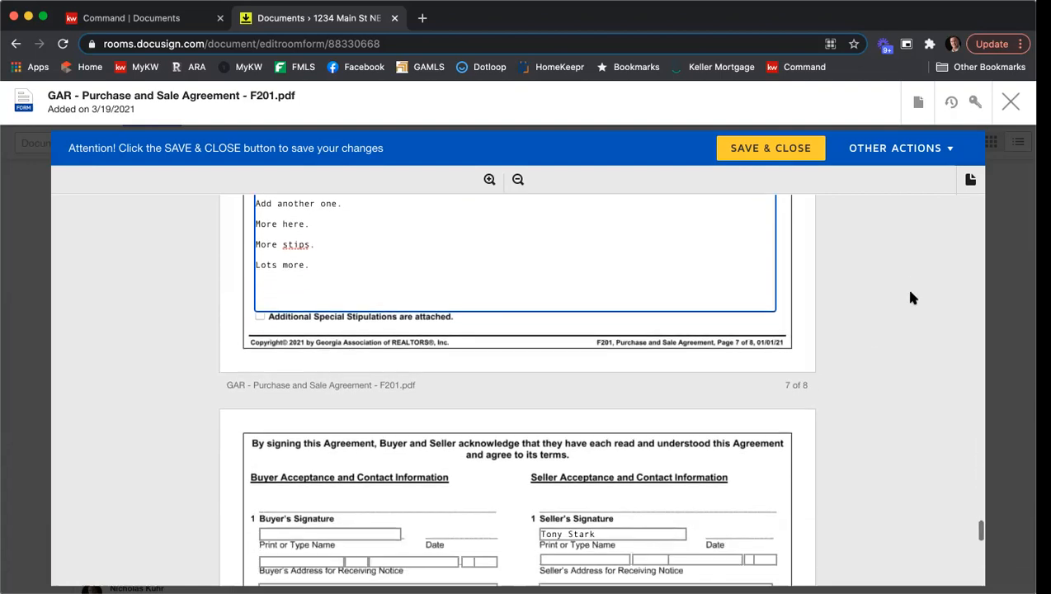
scroll(914, 296, down, 5)
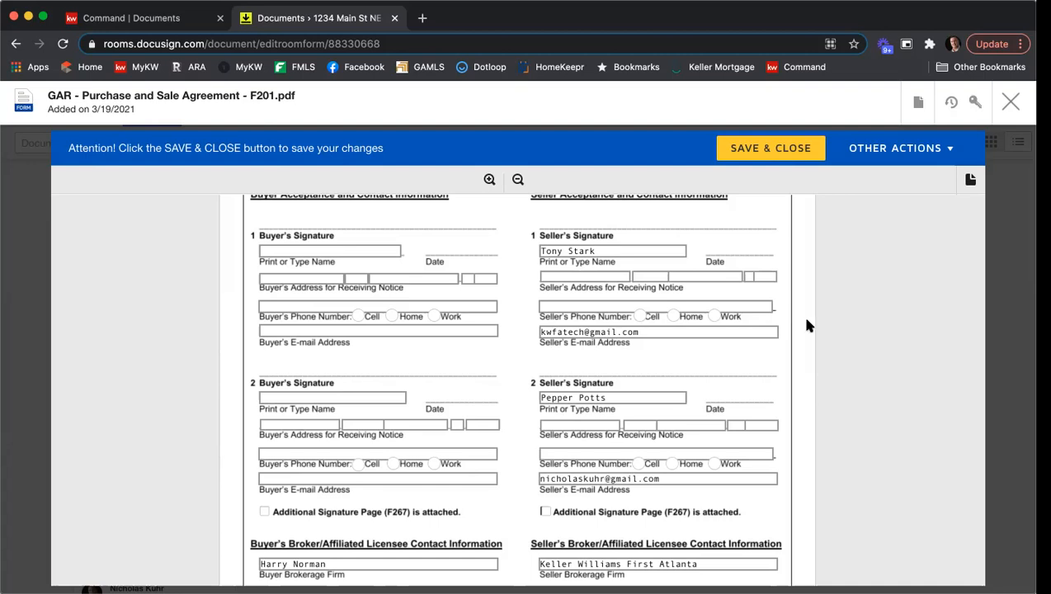
scroll(807, 324, down, 5)
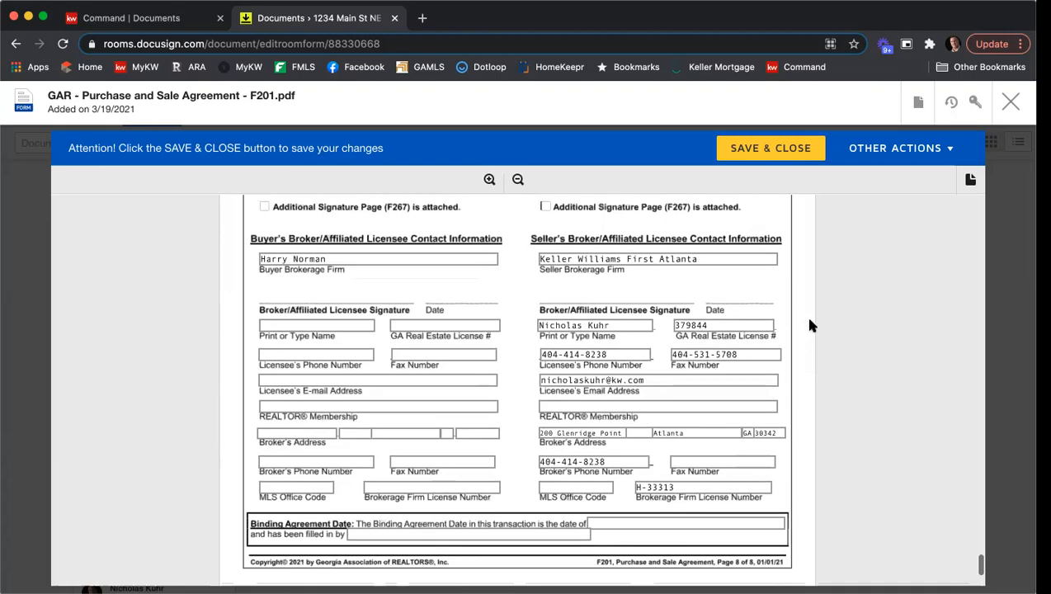
click(603, 402)
text(Atlanta)
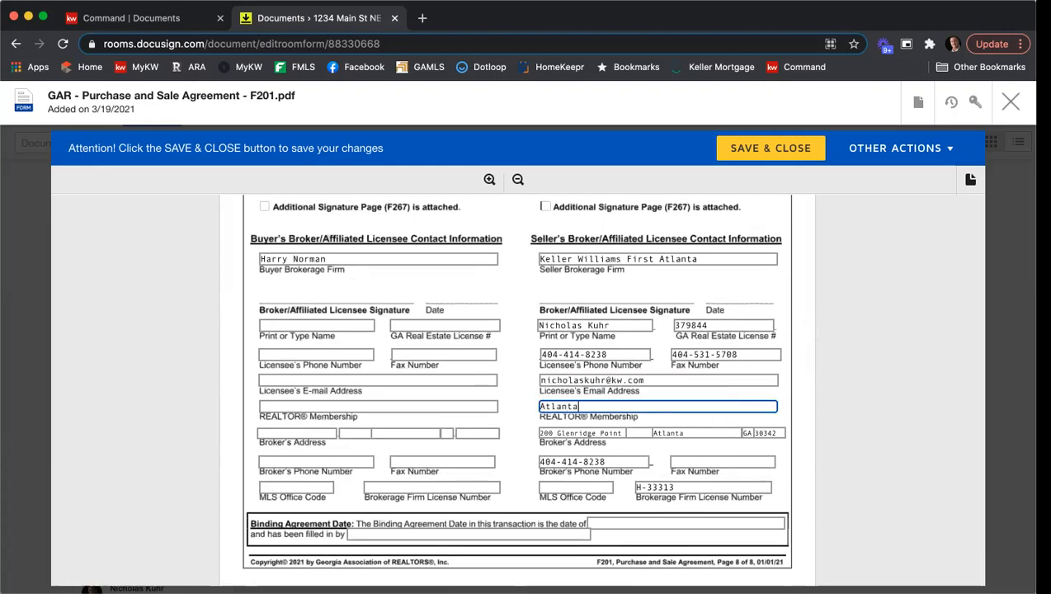
click(715, 462)
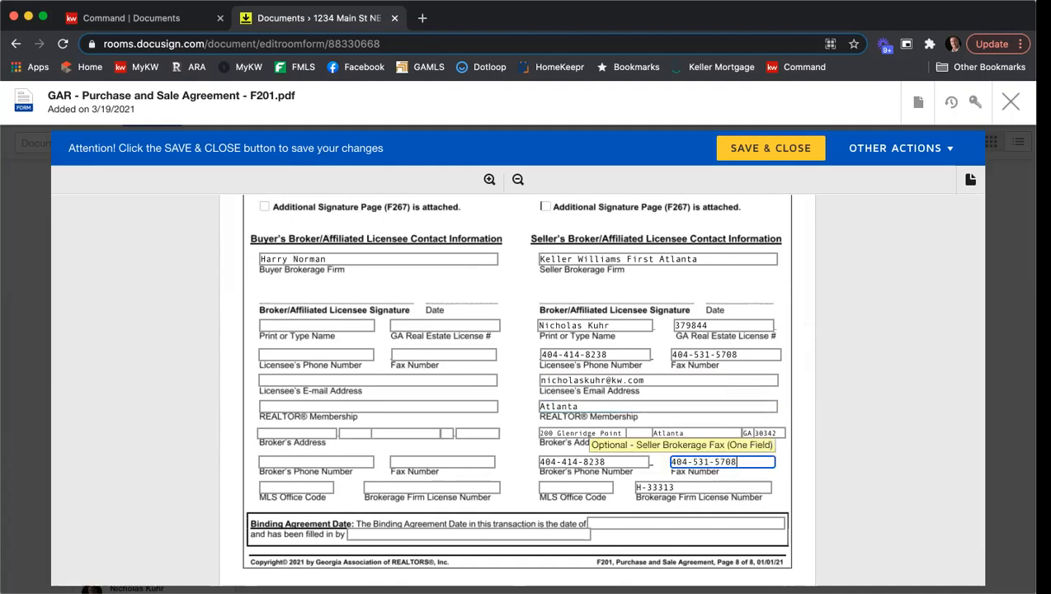
Enter KWFA01 as the seller side's MLS office code.
click(594, 485)
text(KWFA01)
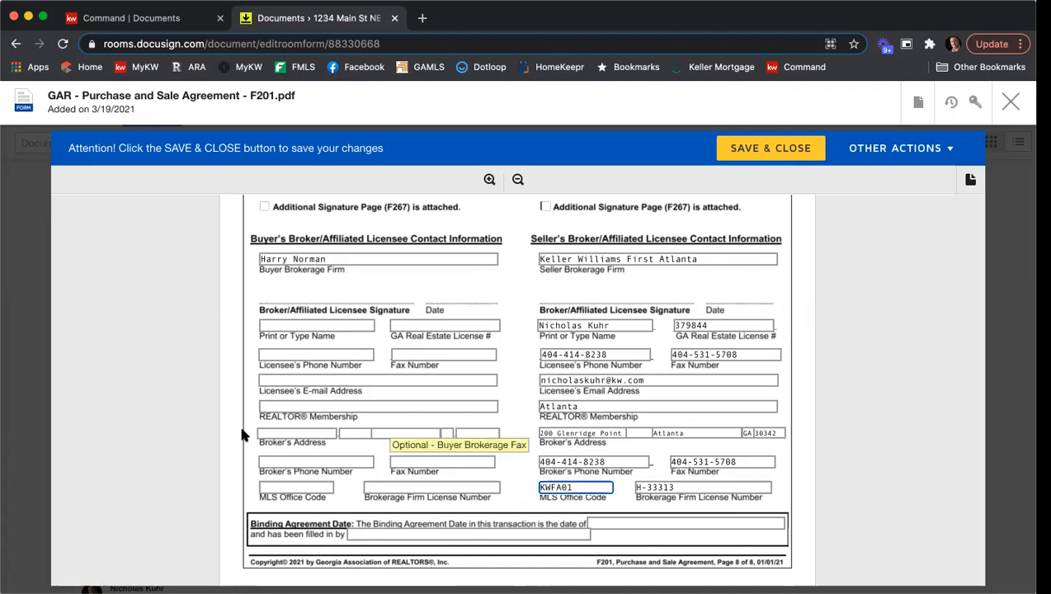
click(238, 312)
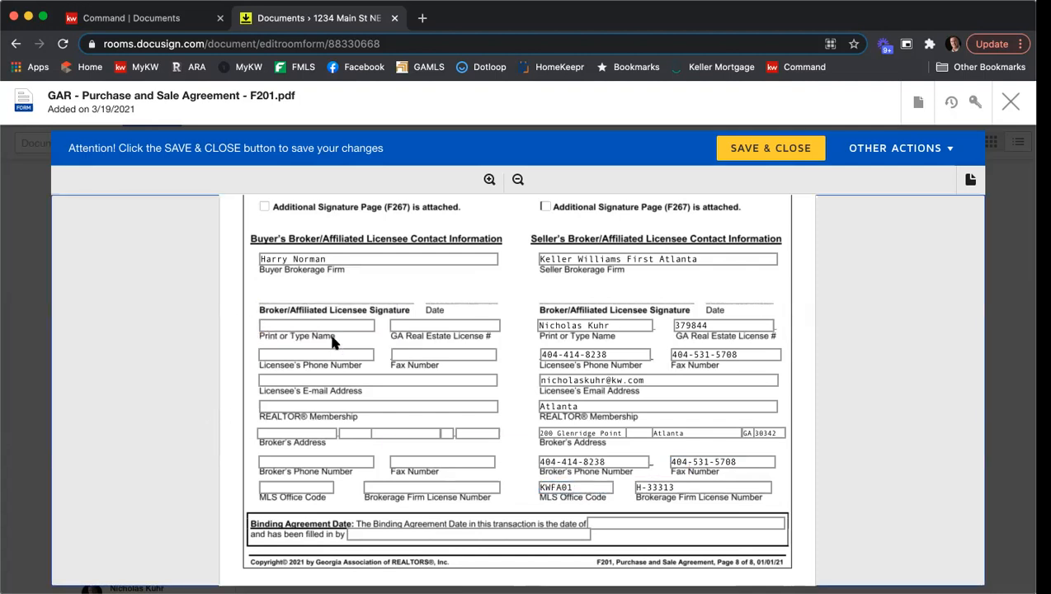
Fill in the buyer's licensee name, GA real estate license number, phone number and fax number.
click(287, 322)
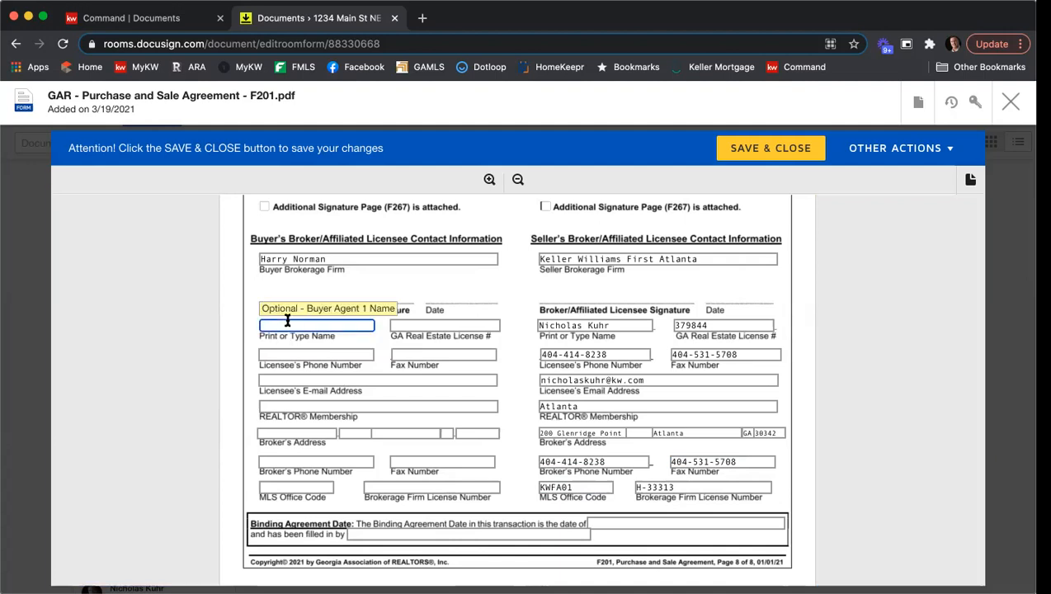
text(Jane Doe)
key(Tab)
text(123456)
click(273, 354)
text(123456456)
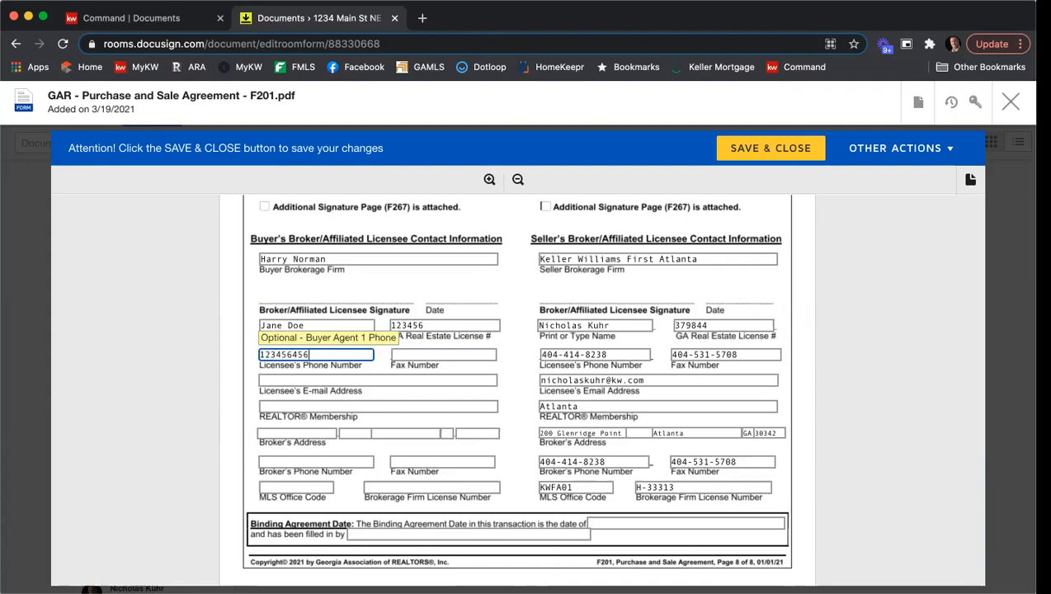
key(Tab)
text(456132456)
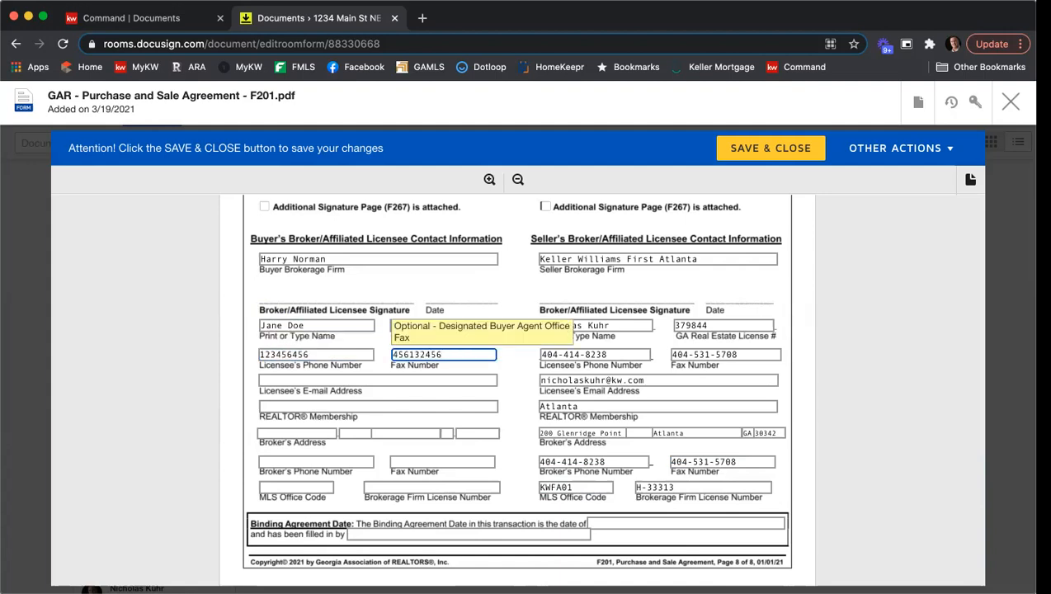
key(Tab)
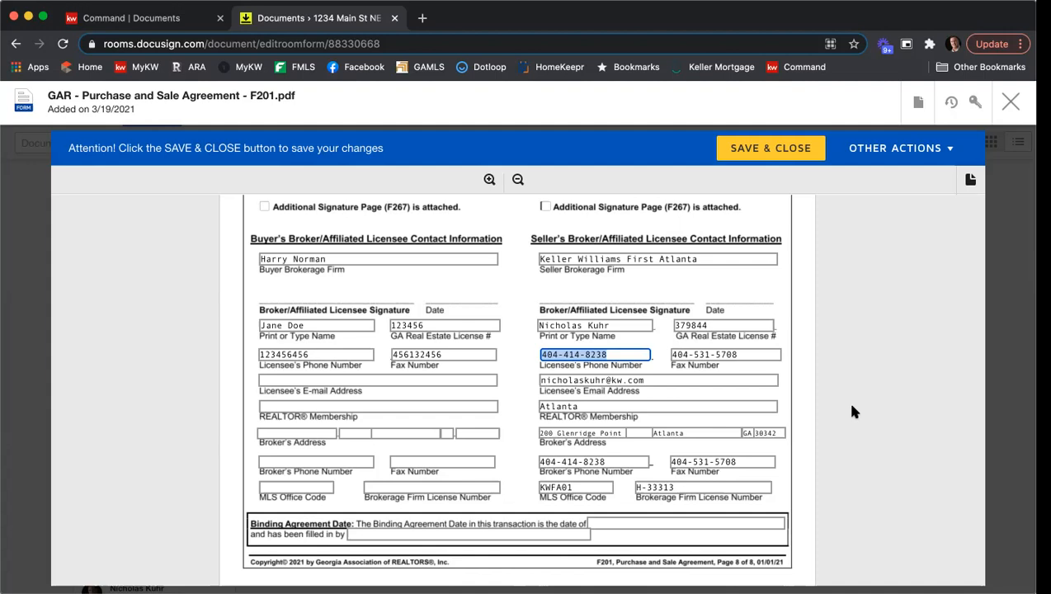
Save and close the purchase and sale agreement.
scroll(844, 402, down, 2)
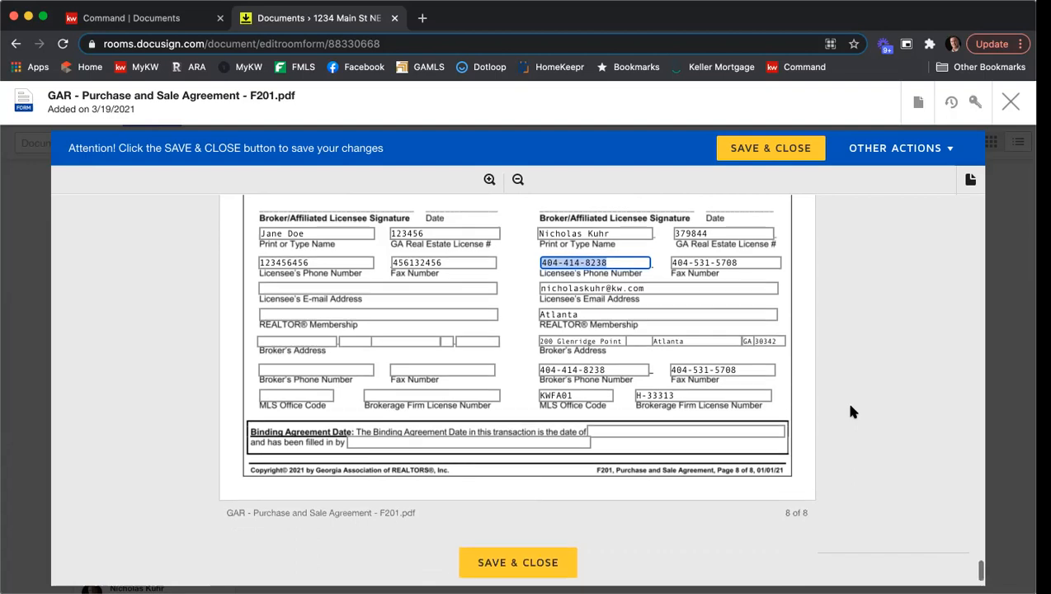
scroll(850, 405, down, 1)
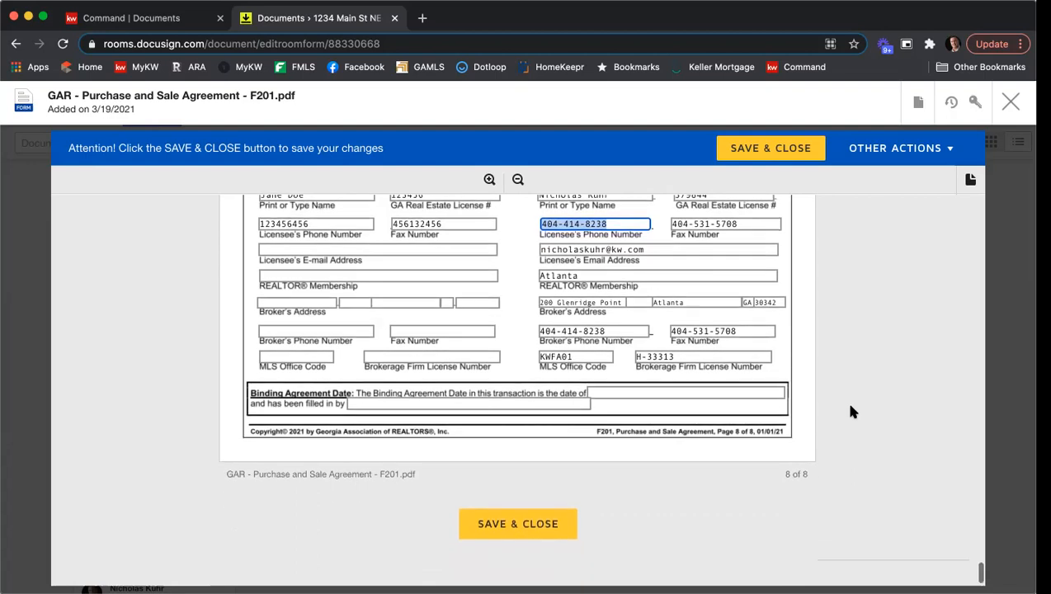
click(556, 529)
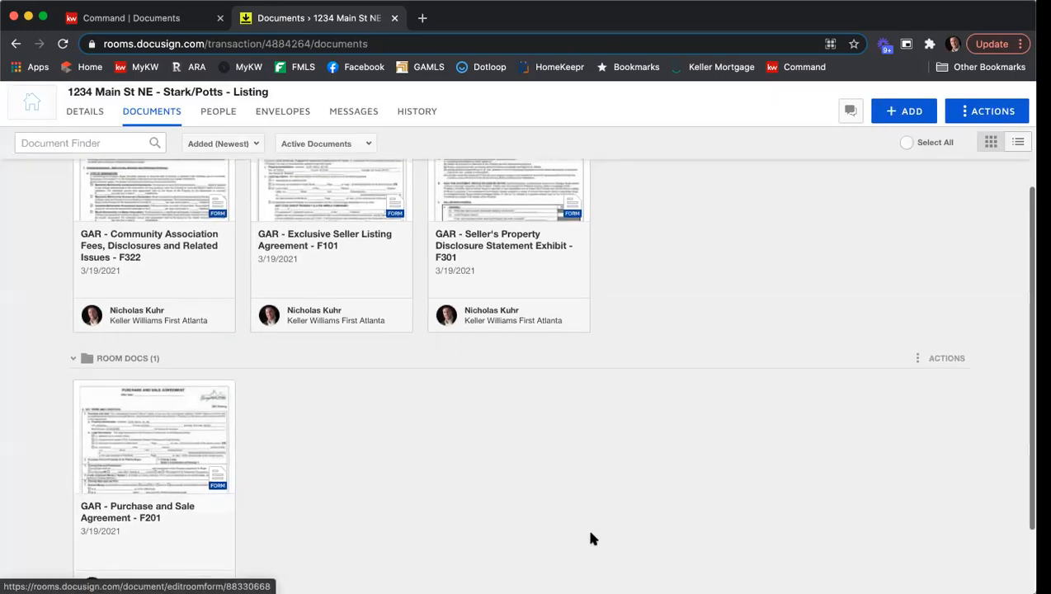
Select the Community Association Disclosure and Exclusive Seller Listing Agreement documents in the room.
scroll(586, 525, up, 2)
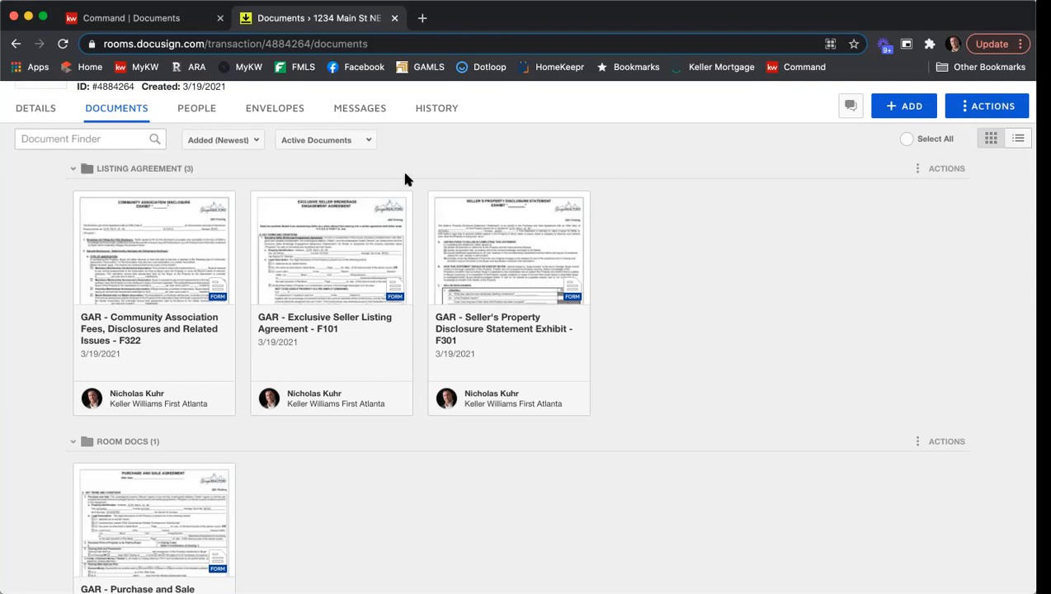
click(83, 201)
click(259, 202)
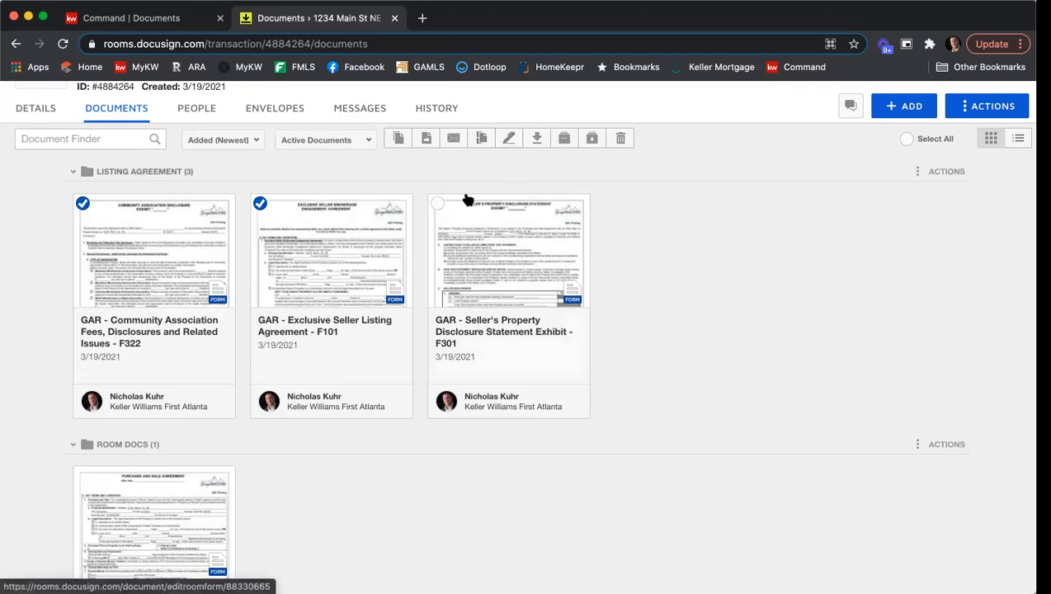
Create a new envelope from the room's envelopes section.
click(289, 110)
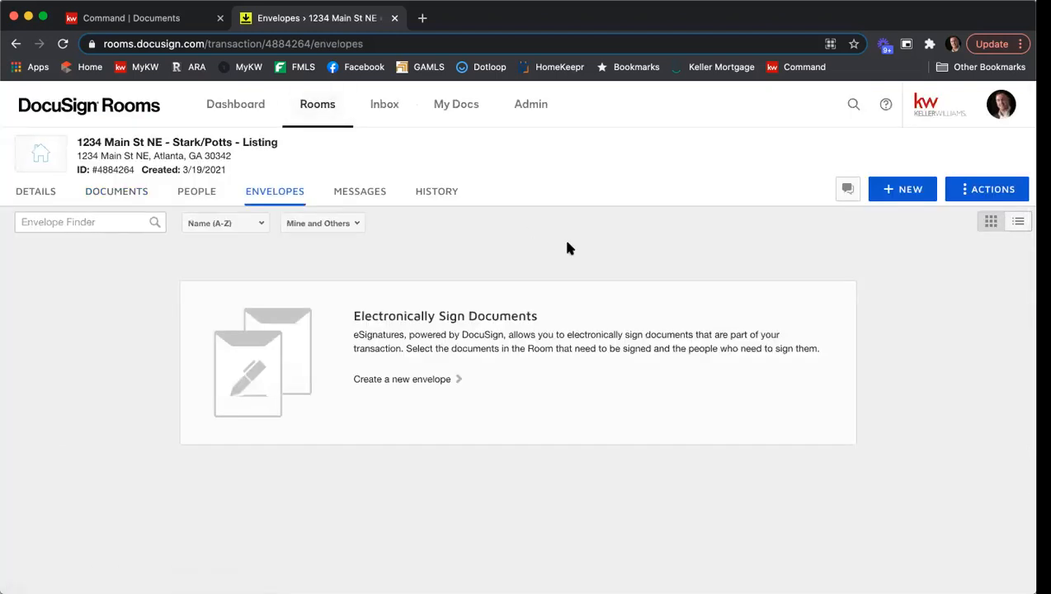
click(904, 193)
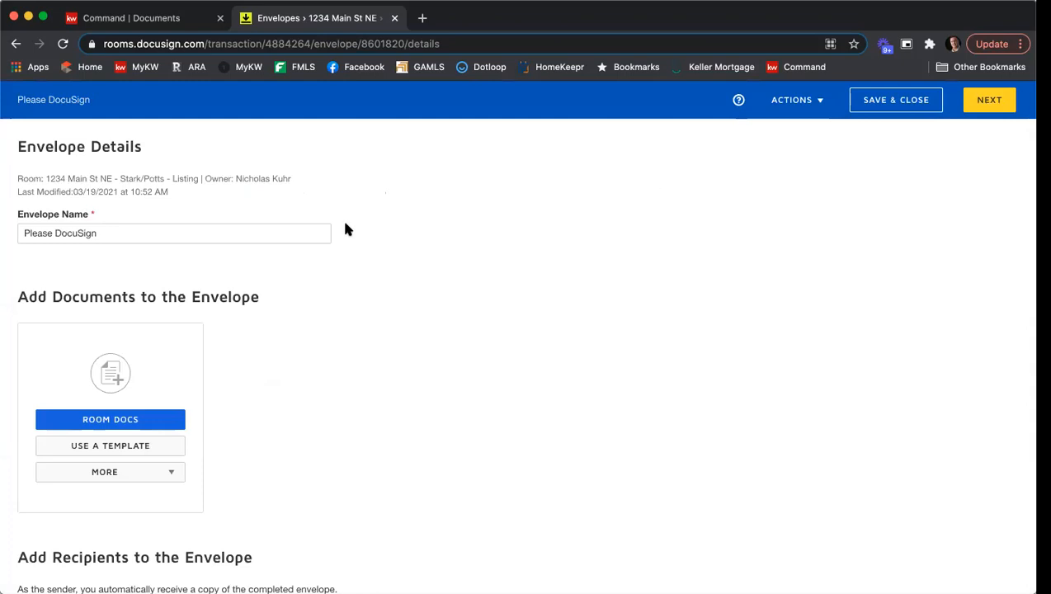
Rename the envelope to 1234 Main St ESLA & PSA.
triple_click(245, 229)
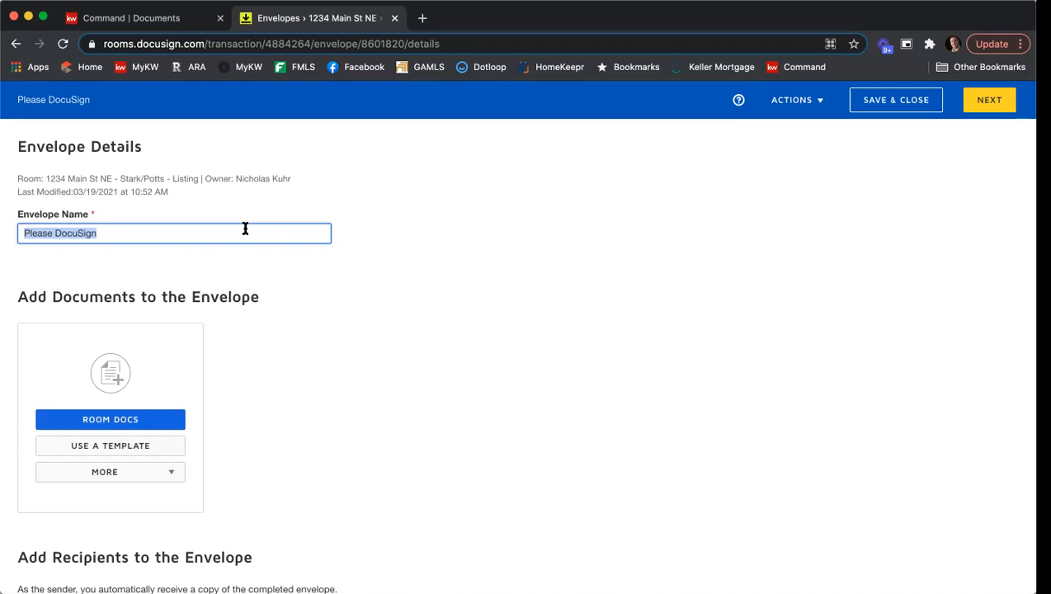
text(1234 main)
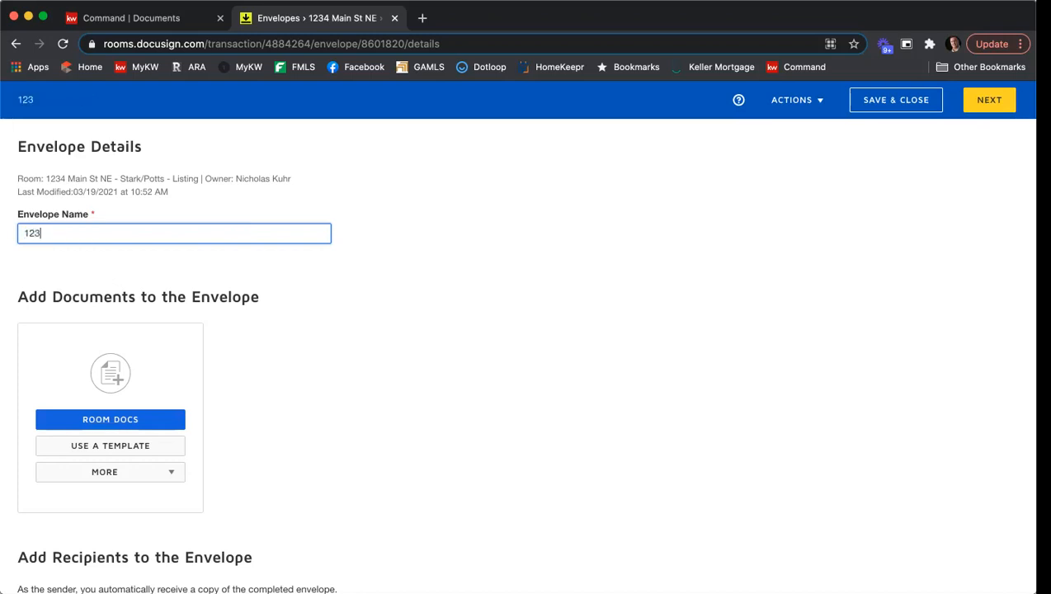
key(BackSpace)
key(BackSpace)
key(BackSpace)
key(BackSpace)
text(Main)
key(BackSpace)
key(BackSpace)
text(in St ES)
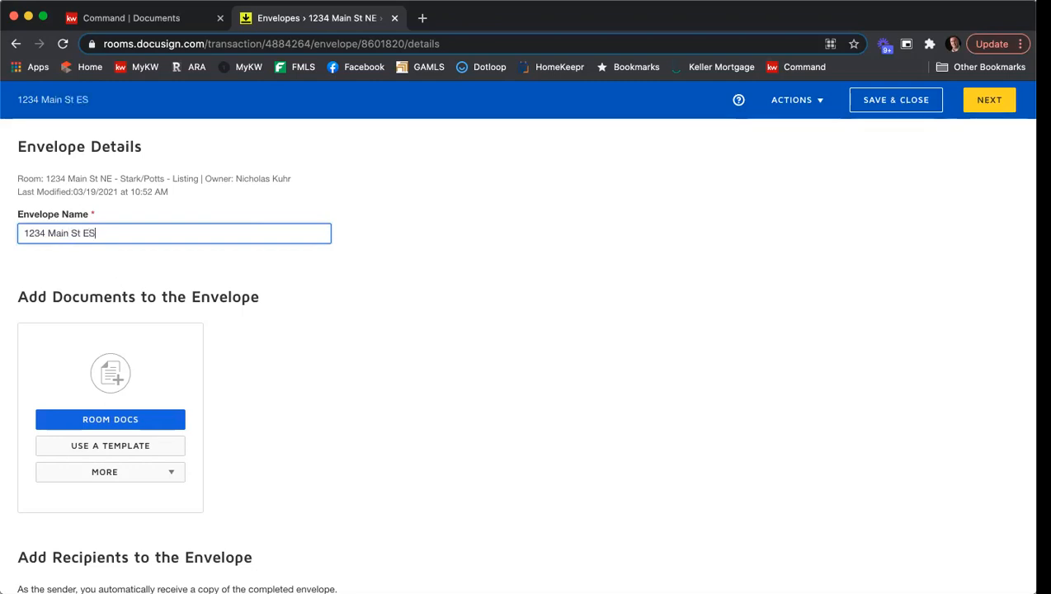
text(LA & PSA)
Add all four GAR room documents, including the Purchase and Sale Agreement and Seller's Property Disclosure, to the envelope.
scroll(515, 321, down, 2)
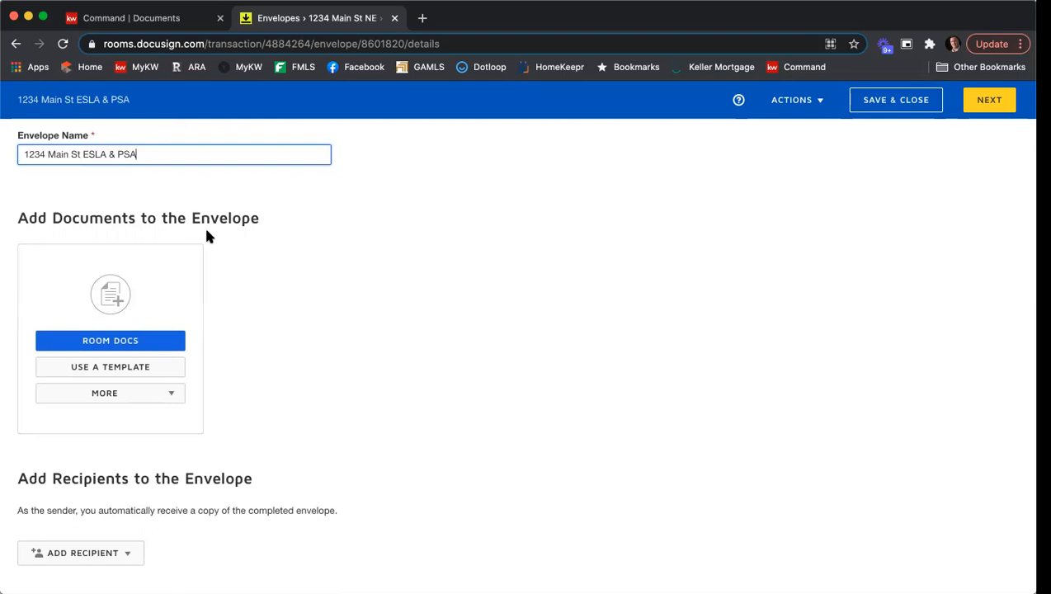
click(158, 341)
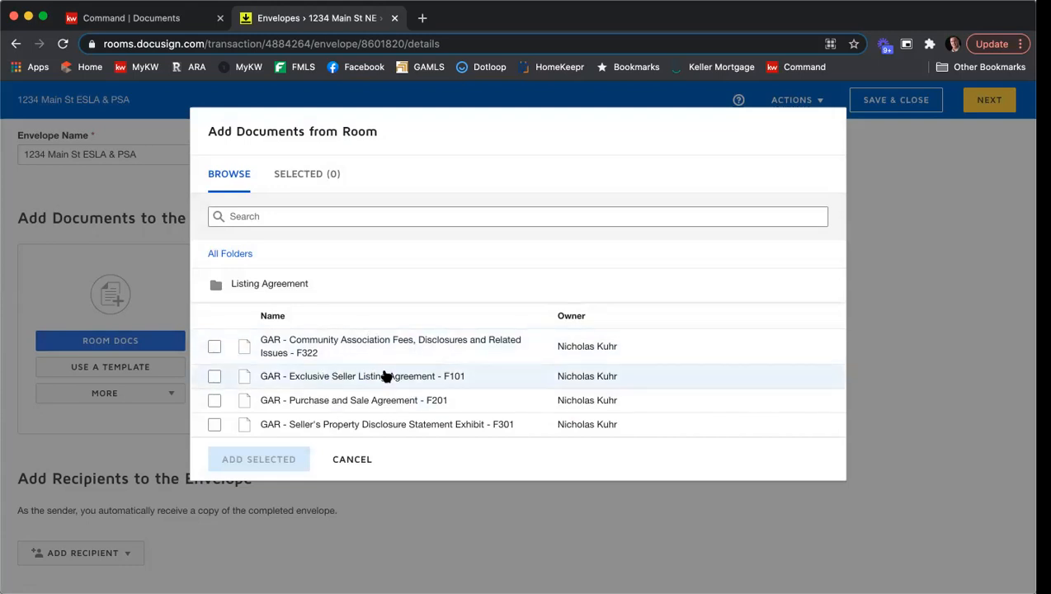
click(216, 350)
click(213, 376)
click(214, 400)
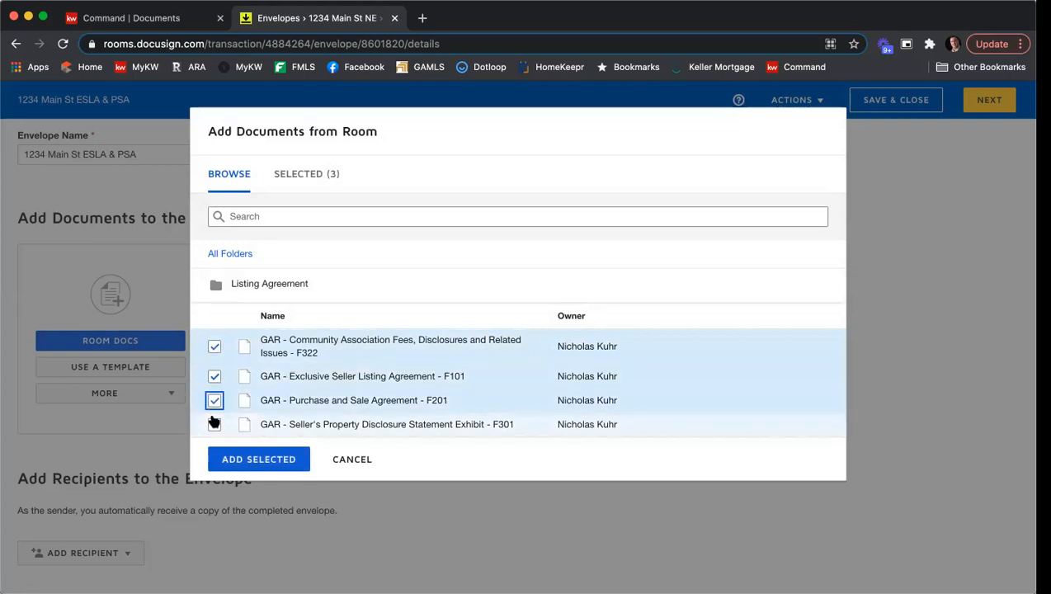
click(214, 424)
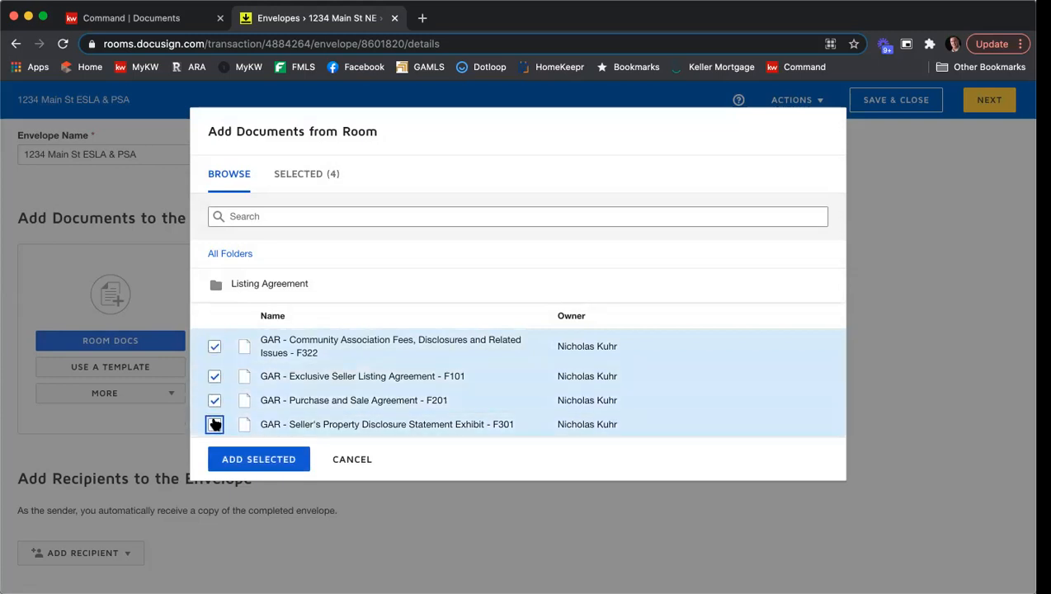
click(239, 460)
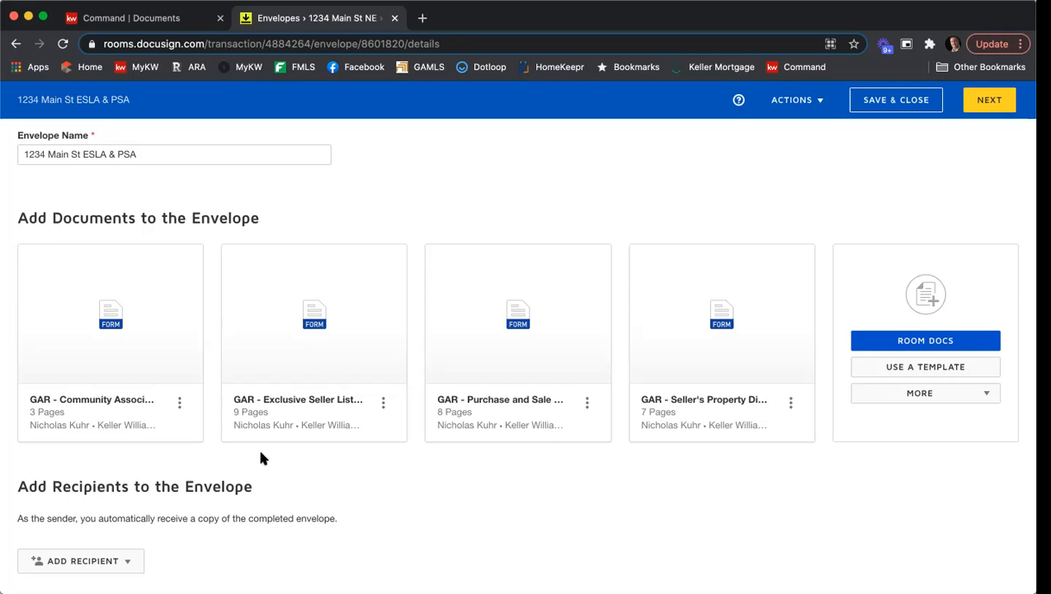
Add the shared templates Seller - Affiliated Marketing Disclosure and Seller - Wire Fraud Disclosure to the envelope.
click(951, 369)
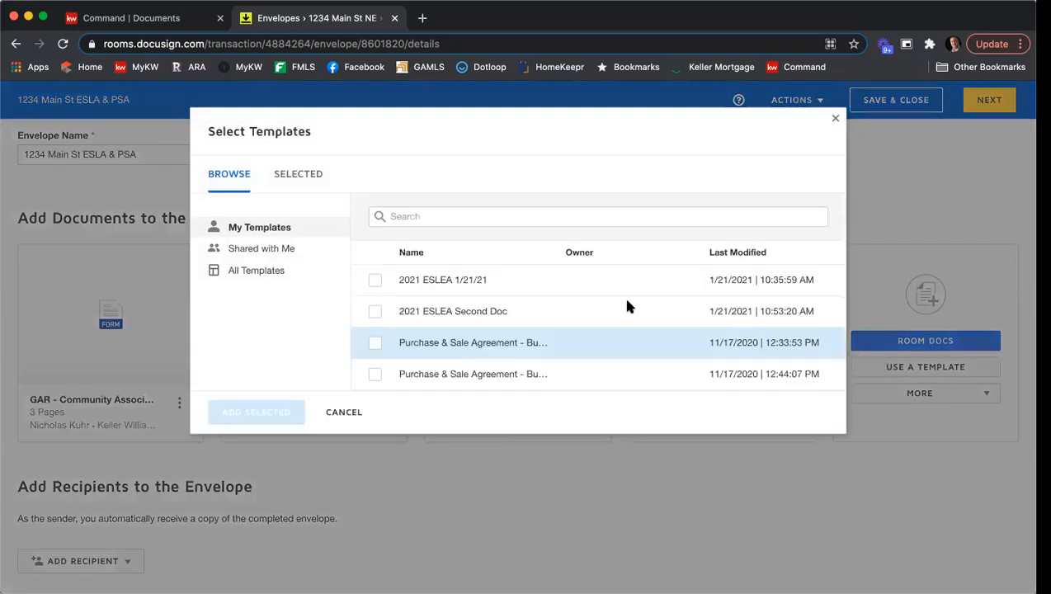
click(281, 256)
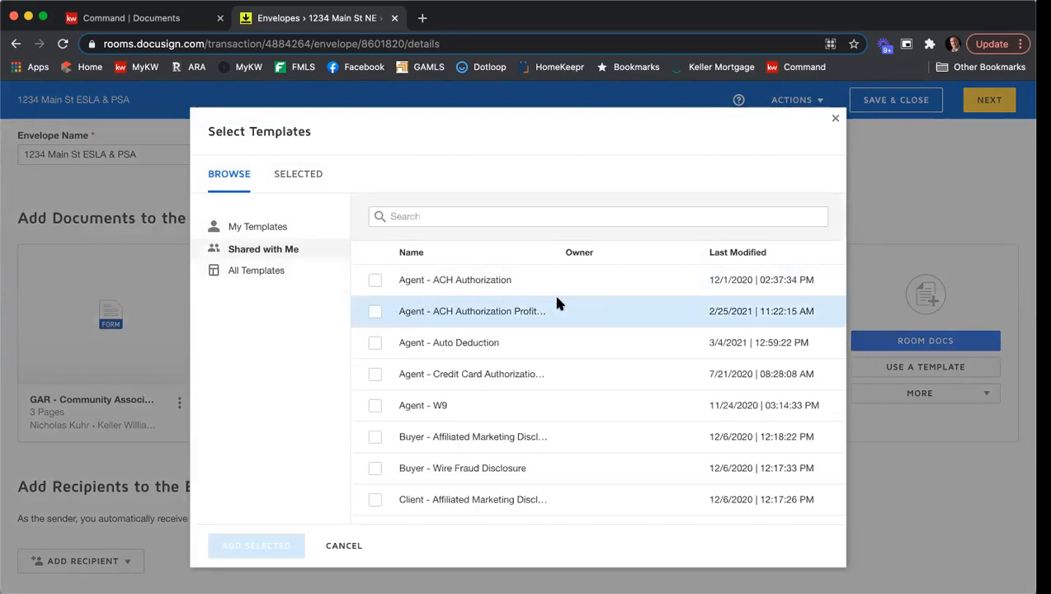
scroll(561, 302, down, 3)
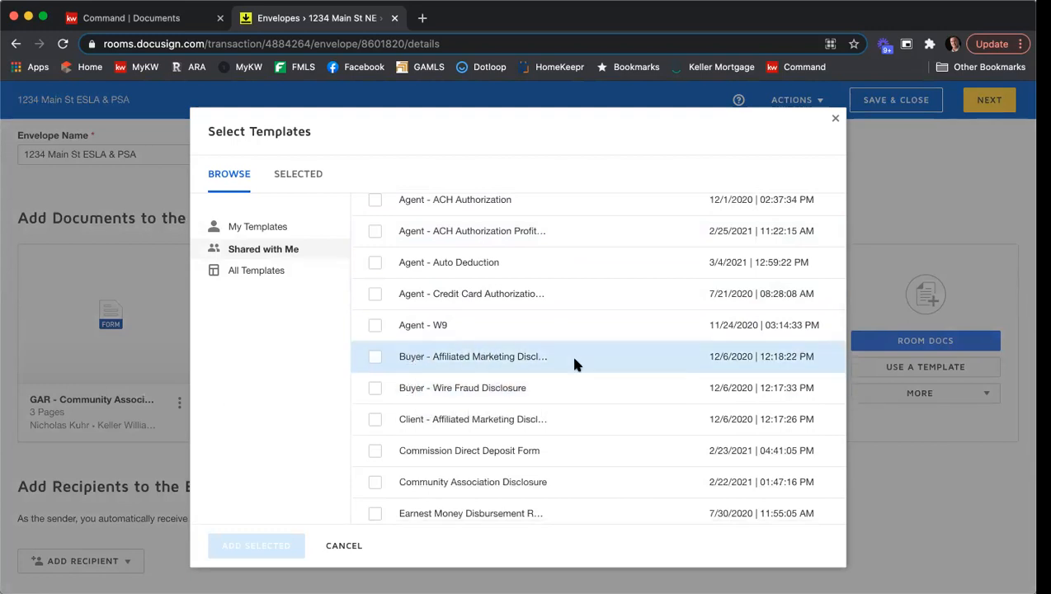
scroll(575, 364, down, 3)
scroll(575, 364, down, 8)
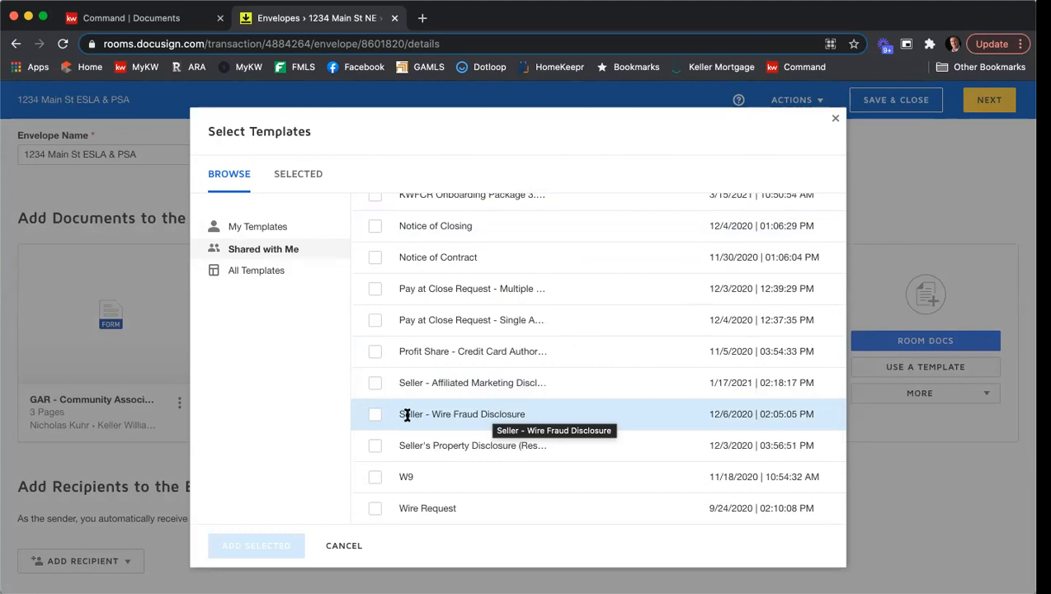
click(375, 414)
click(376, 382)
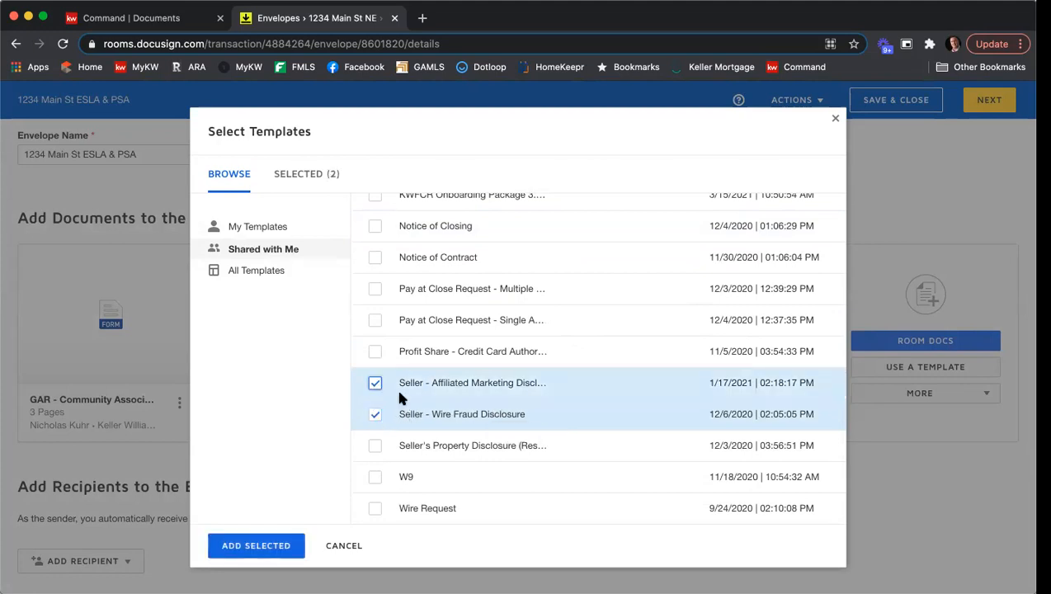
click(248, 546)
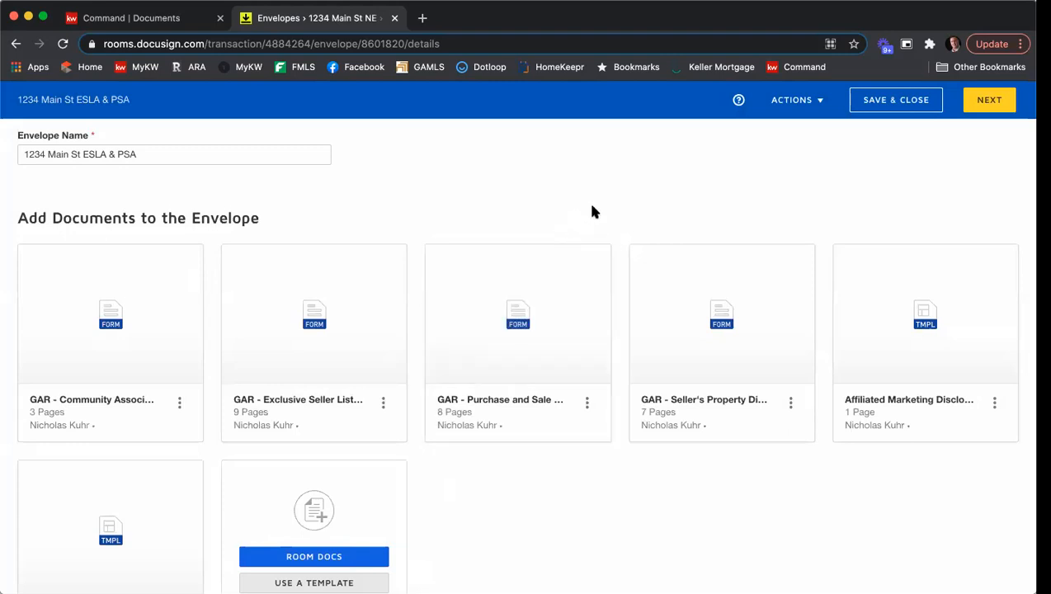
Reorder the documents: Exclusive Seller Listing Agreement first, Seller's Property Disclosure second, Purchase and Sale Agreement last.
scroll(590, 216, down, 2)
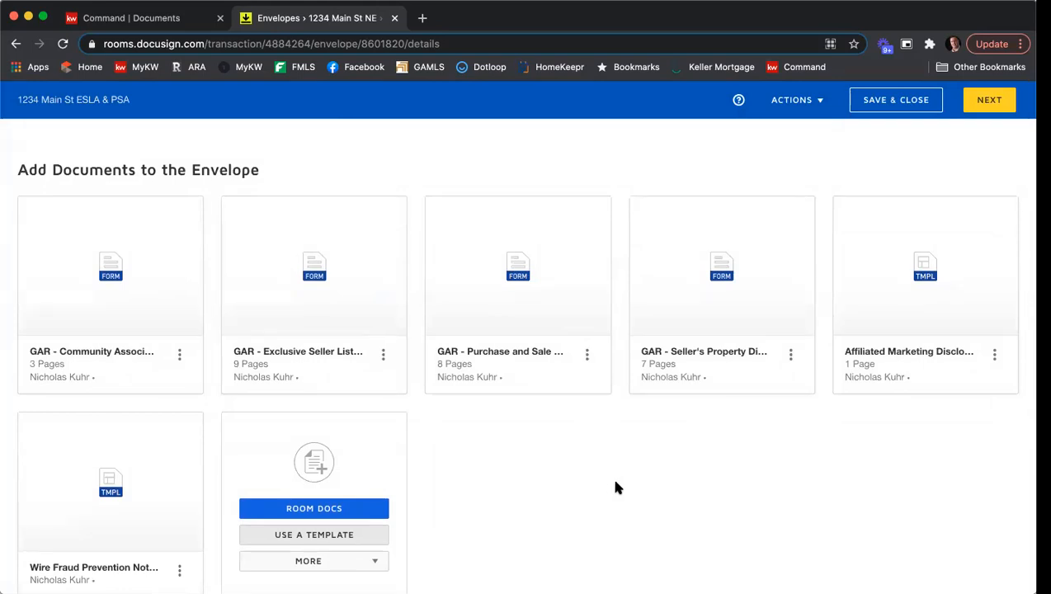
scroll(619, 484, down, 1)
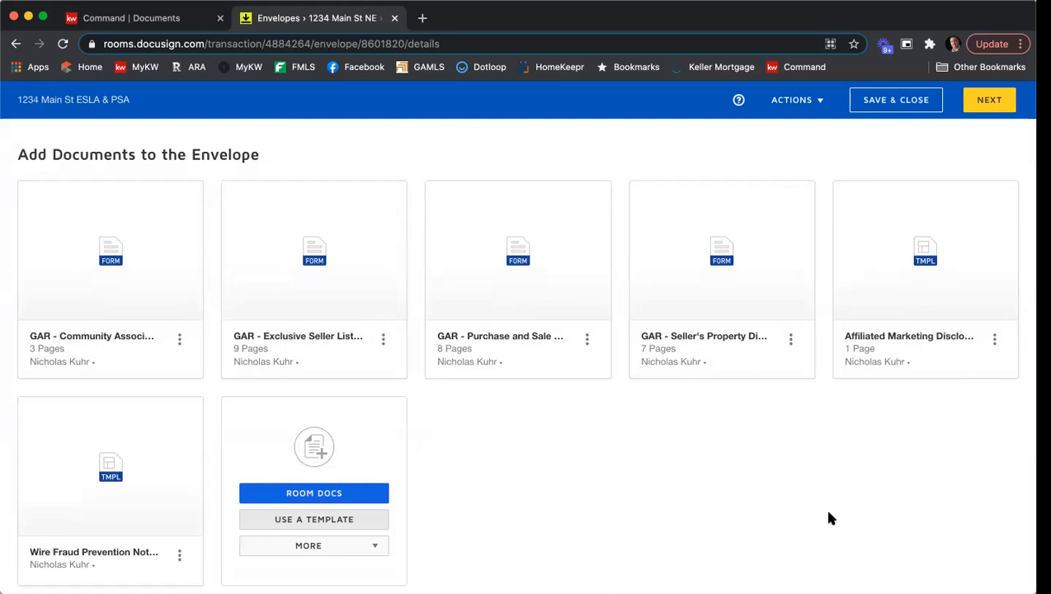
mouse_move(340, 284)
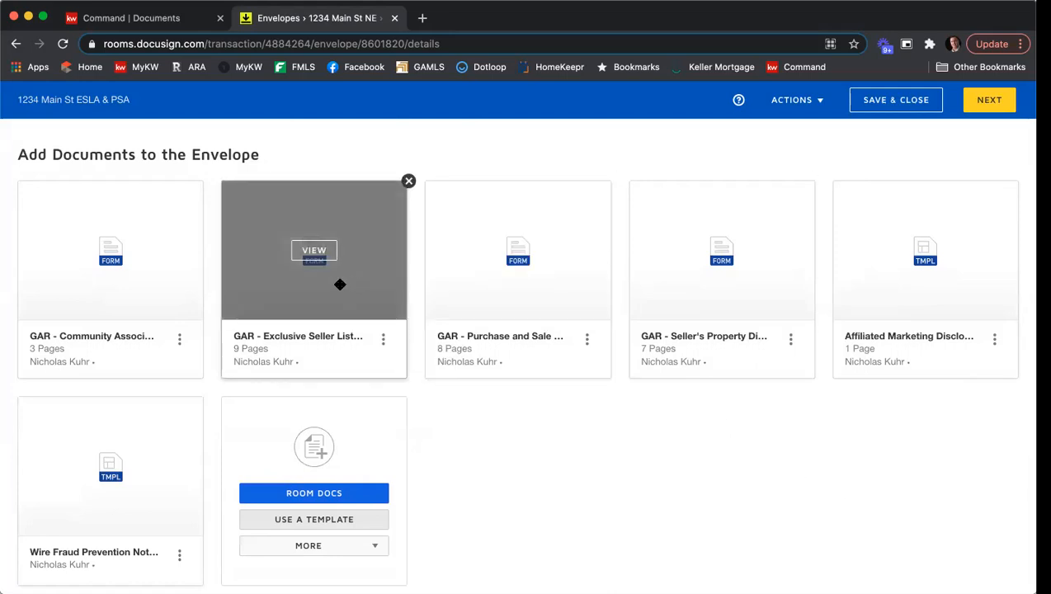
drag(340, 284, 136, 287)
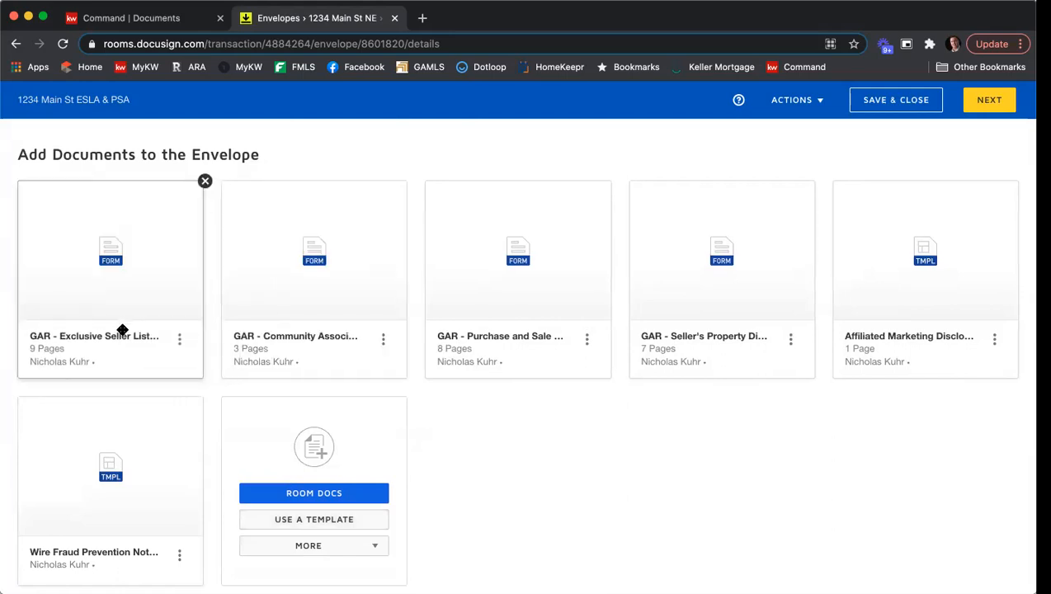
mouse_move(744, 301)
drag(748, 301, 334, 300)
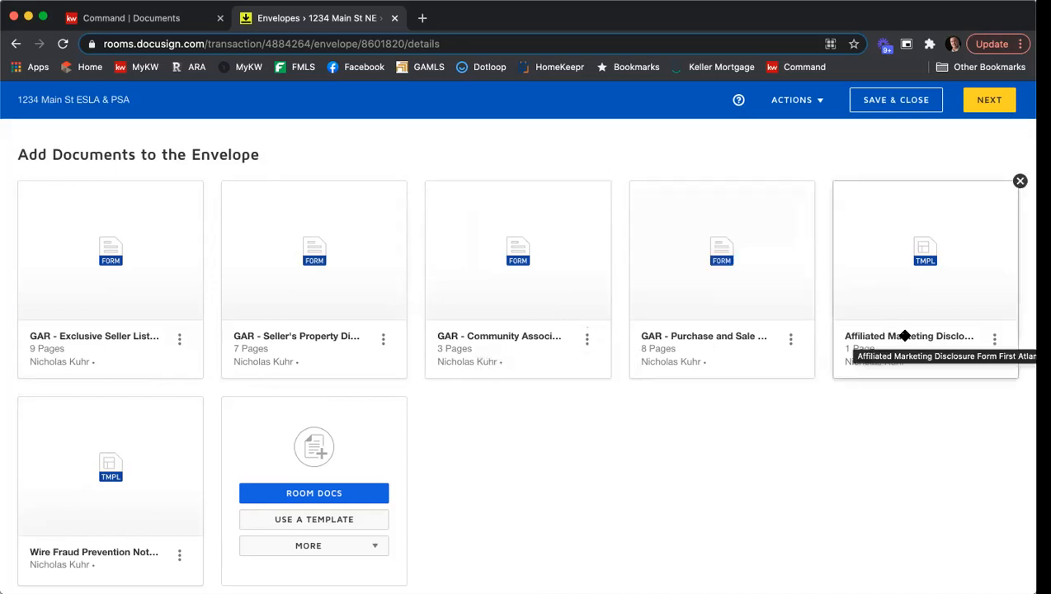
drag(767, 266, 165, 477)
scroll(659, 447, down, 1)
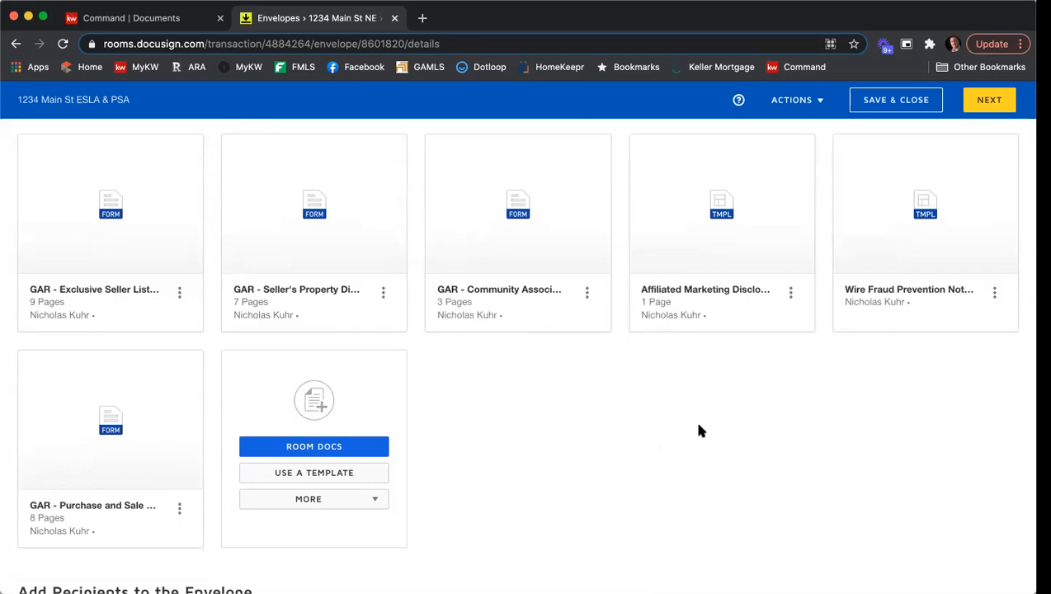
scroll(703, 409, down, 2)
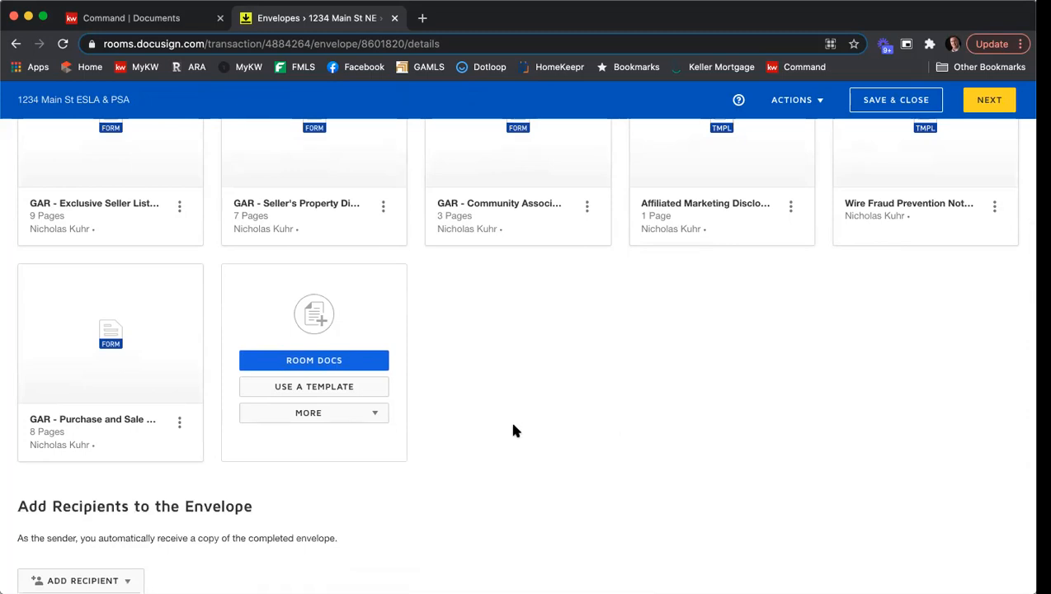
click(381, 415)
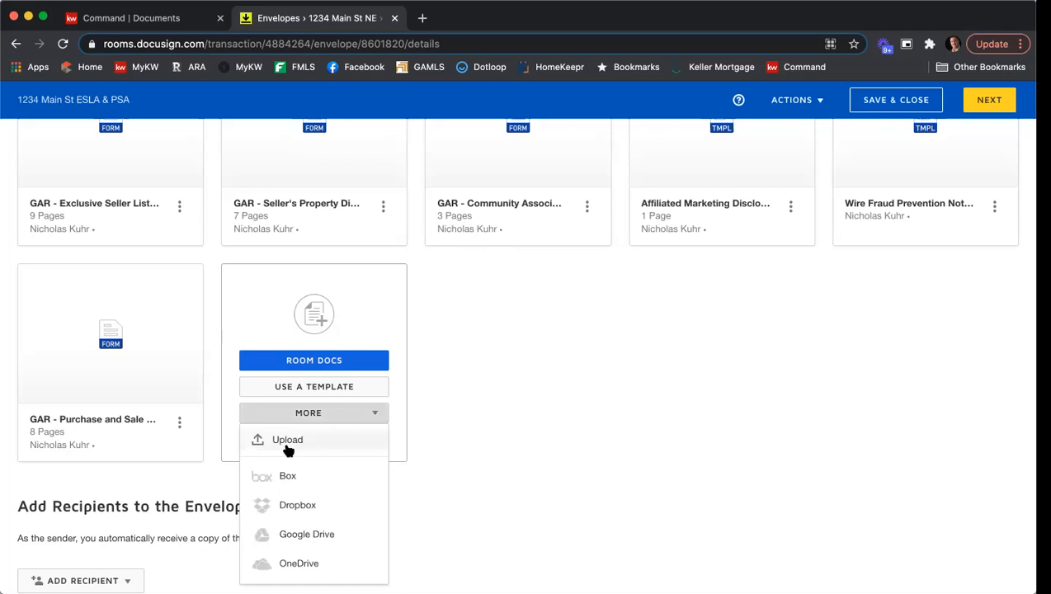
click(703, 414)
Start adding pre-tagged role recipients and select the Seller One, Seller Two and Listing Agent roles.
scroll(674, 351, down, 5)
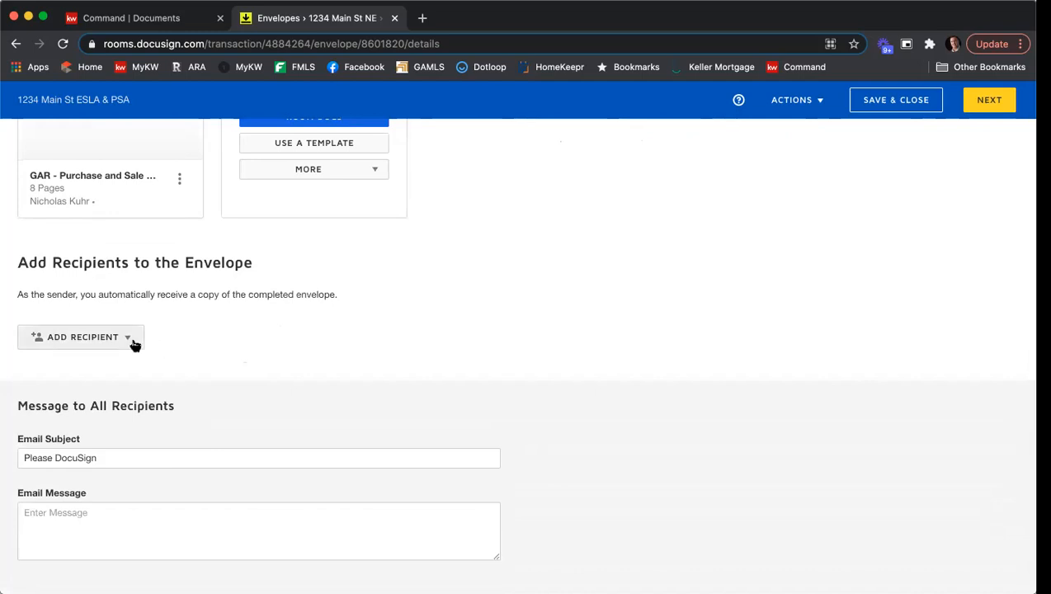
click(89, 341)
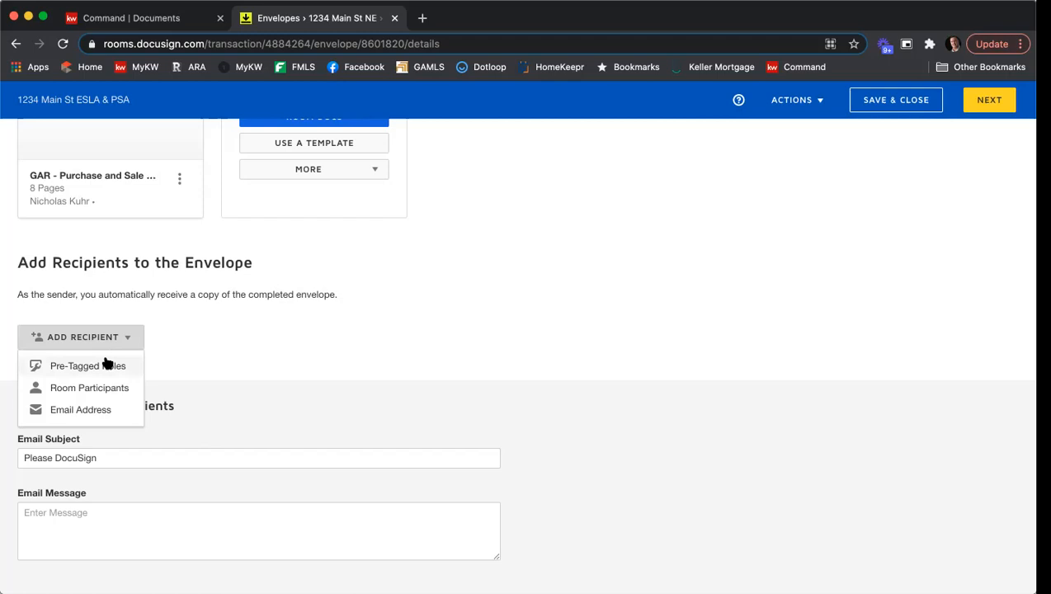
click(104, 368)
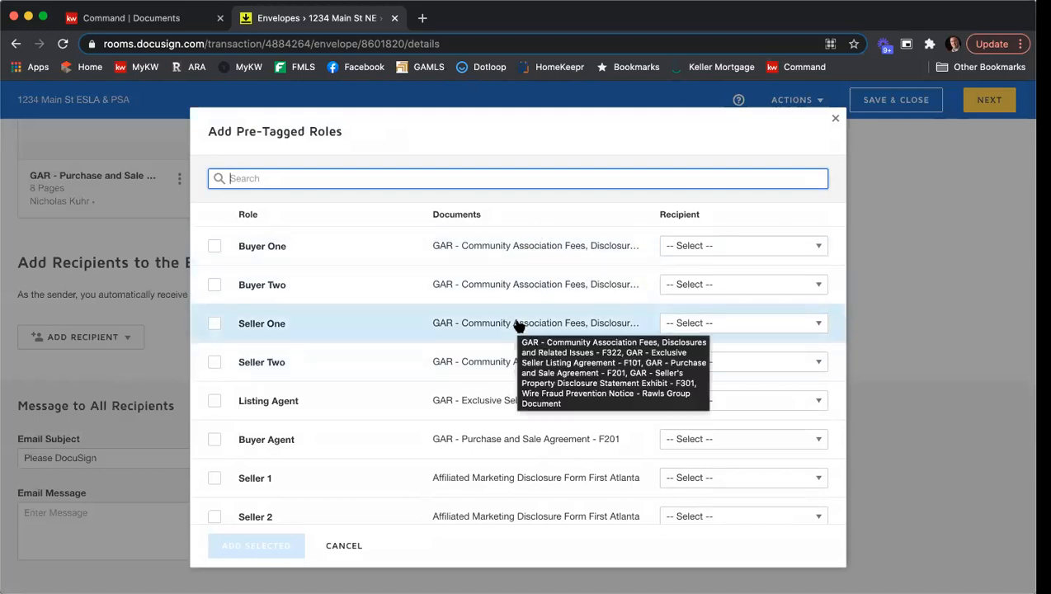
click(215, 325)
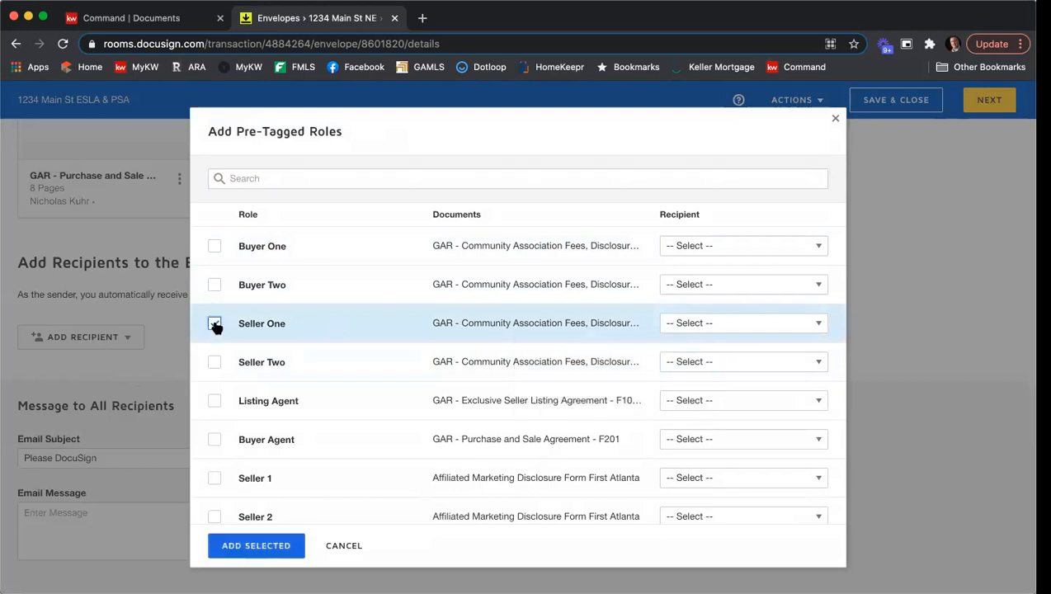
click(214, 362)
click(215, 403)
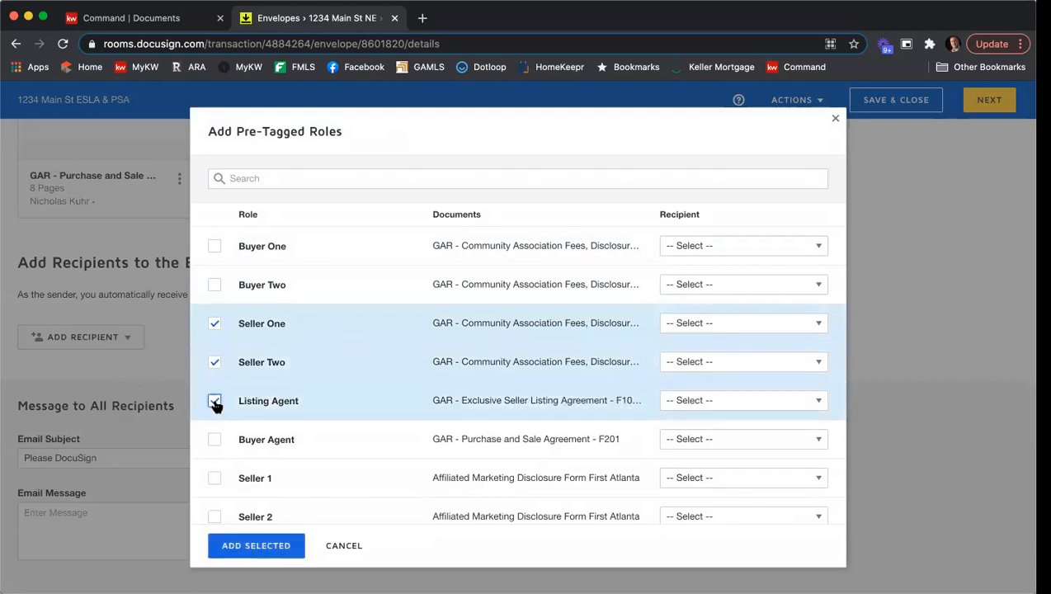
Assign each seller's contact to Seller One and Seller Two and the agent's own contact to Listing Agent, then add them.
click(742, 329)
scroll(753, 377, down, 3)
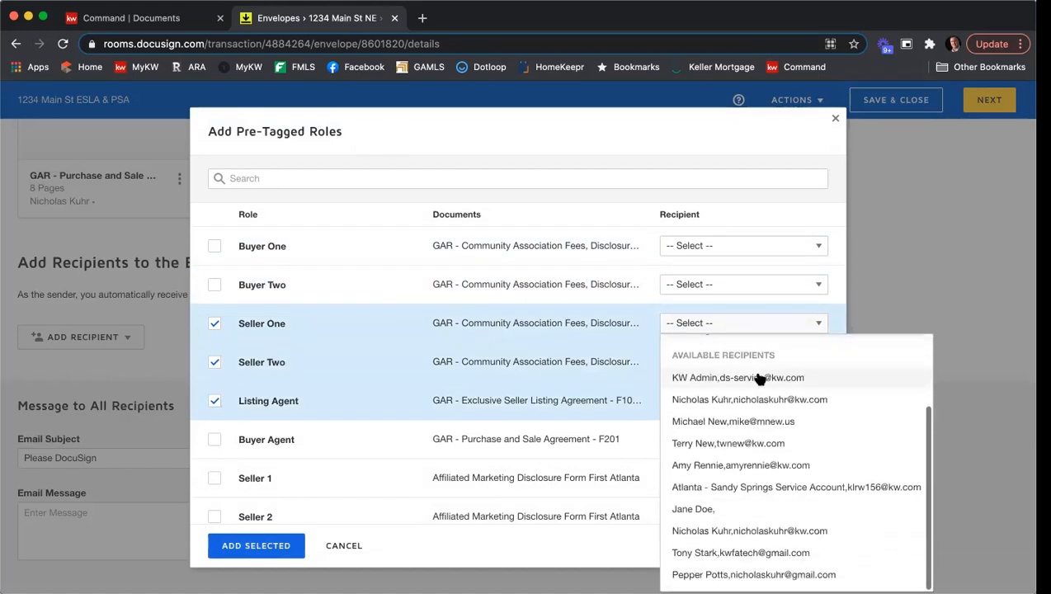
click(766, 552)
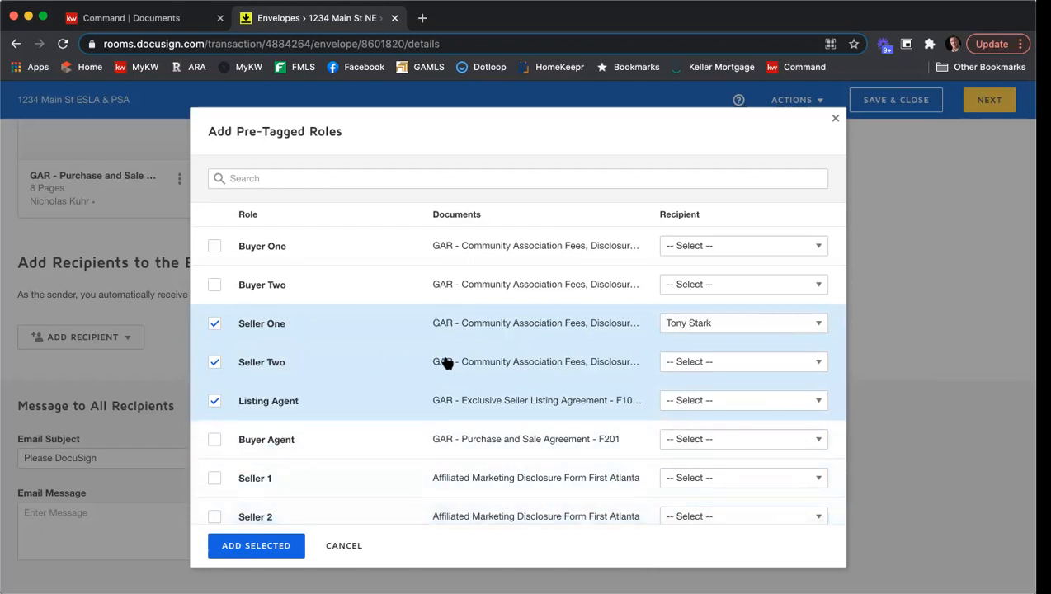
click(740, 366)
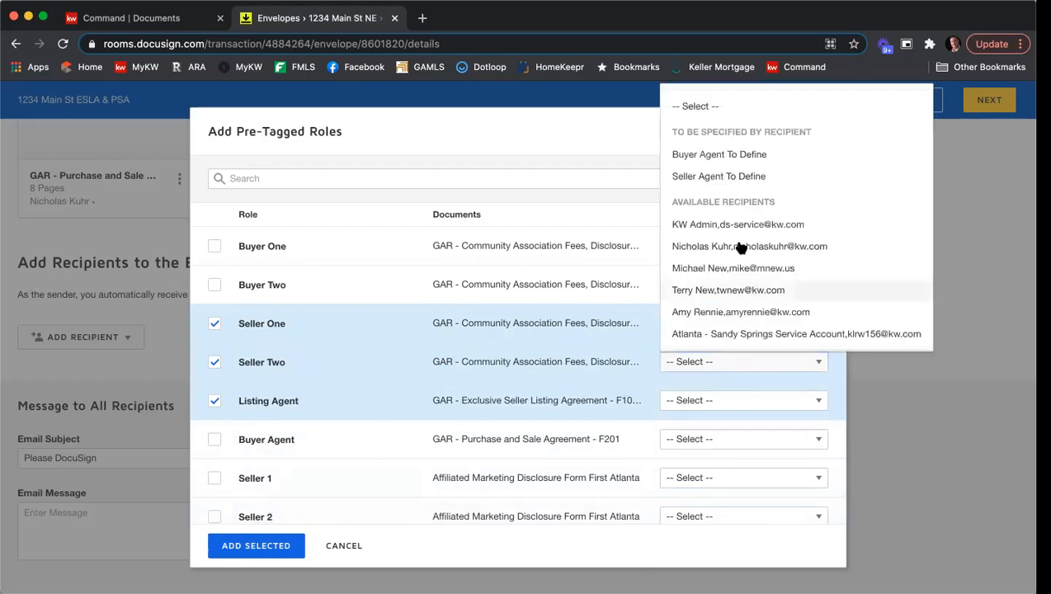
scroll(743, 247, down, 2)
click(756, 340)
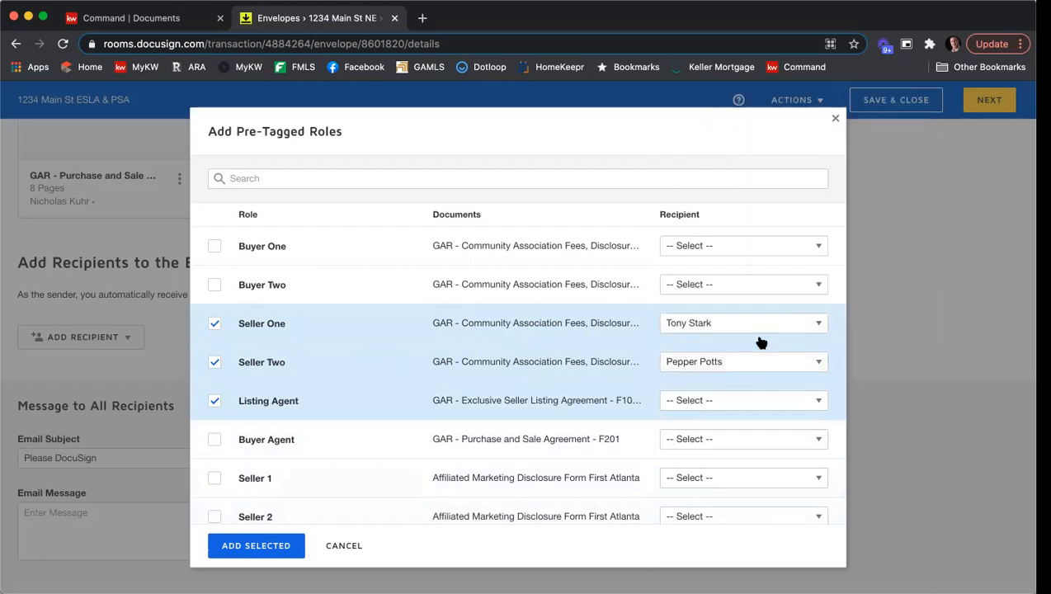
click(711, 400)
scroll(747, 246, down, 2)
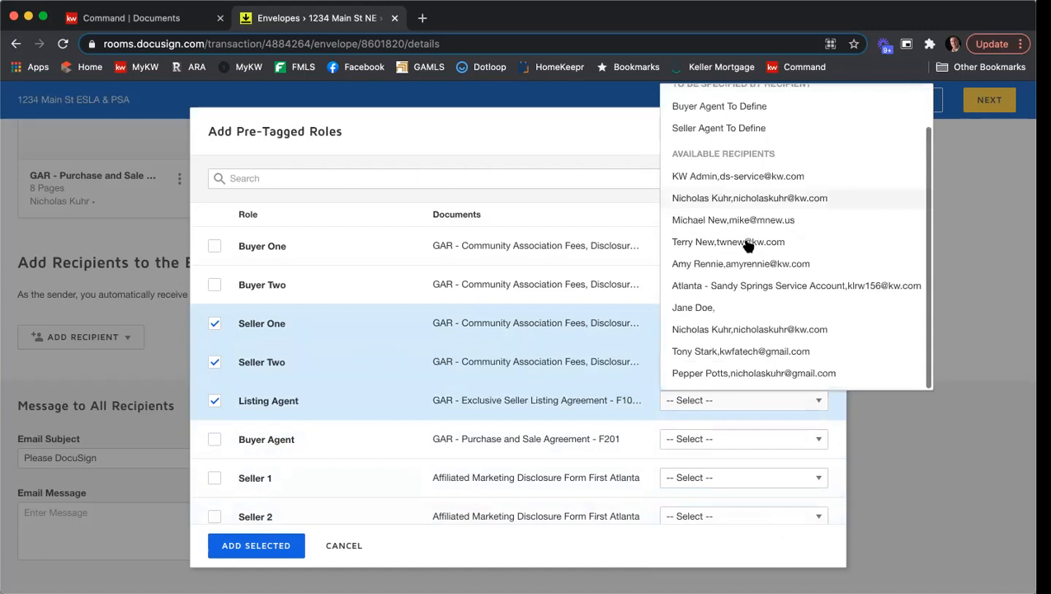
click(756, 339)
scroll(536, 289, down, 1)
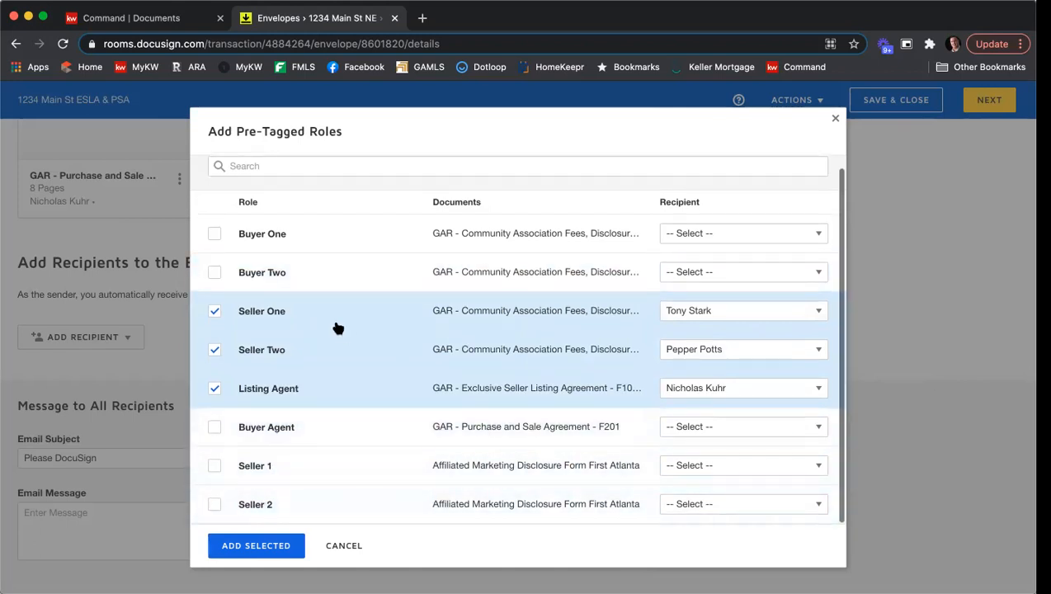
scroll(305, 482, up, 1)
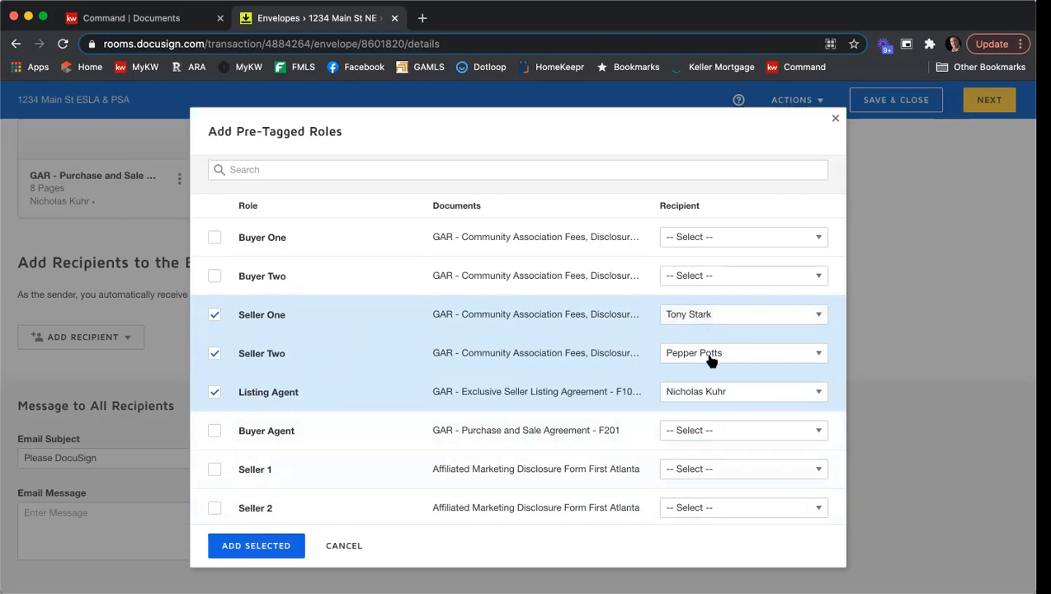
click(255, 547)
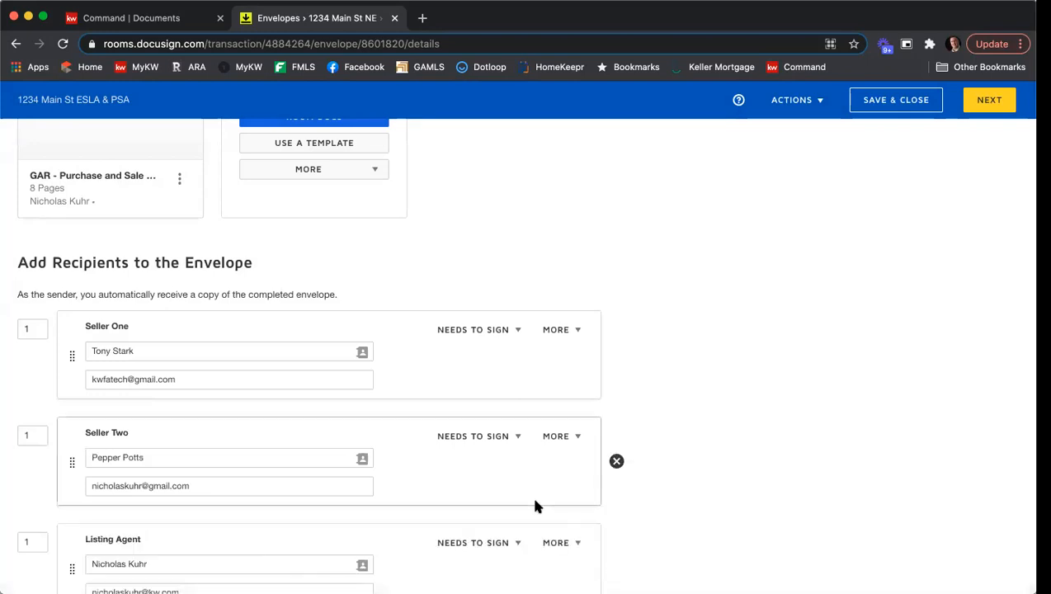
Set the signing routing order so Seller Two signs second and the Listing Agent third.
scroll(785, 334, down, 3)
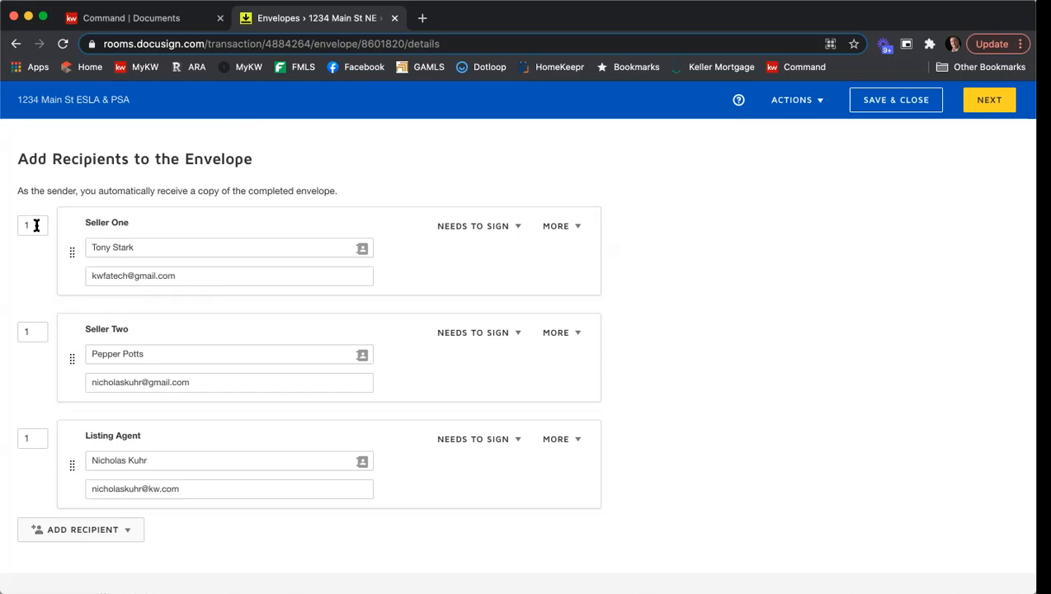
click(34, 331)
drag(35, 332, 4, 333)
text(2)
click(32, 270)
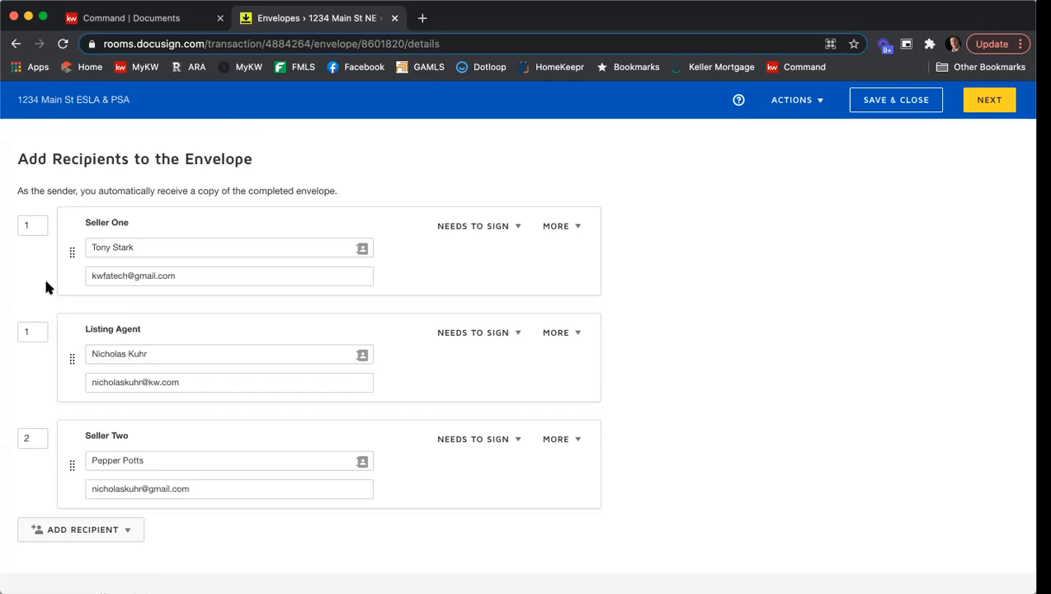
double_click(36, 331)
text(3)
click(20, 274)
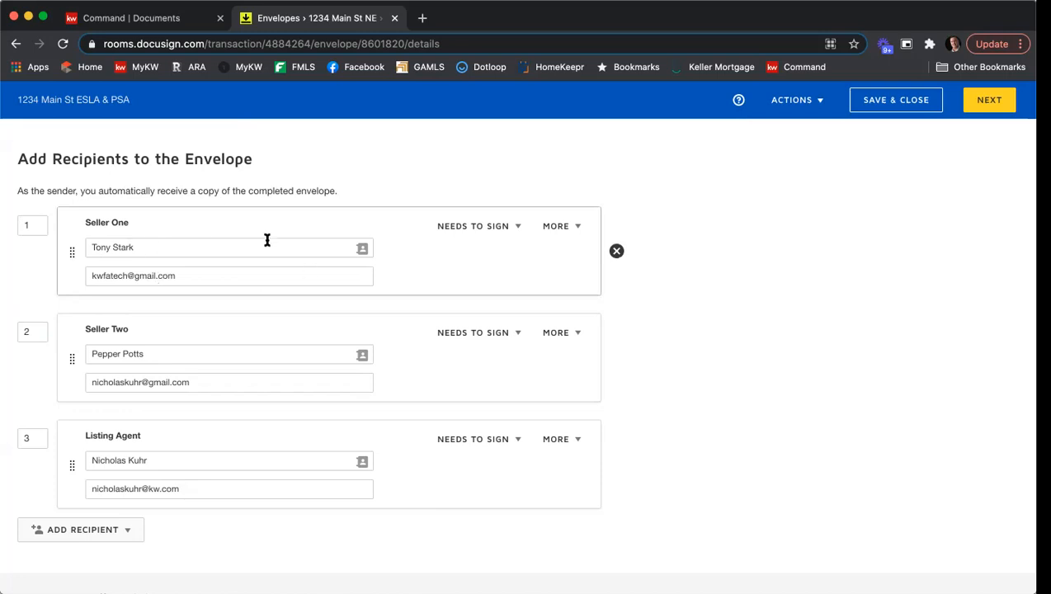
Try switching Seller One's recipient action to Specify Recipient and back to Needs to Sign.
click(188, 277)
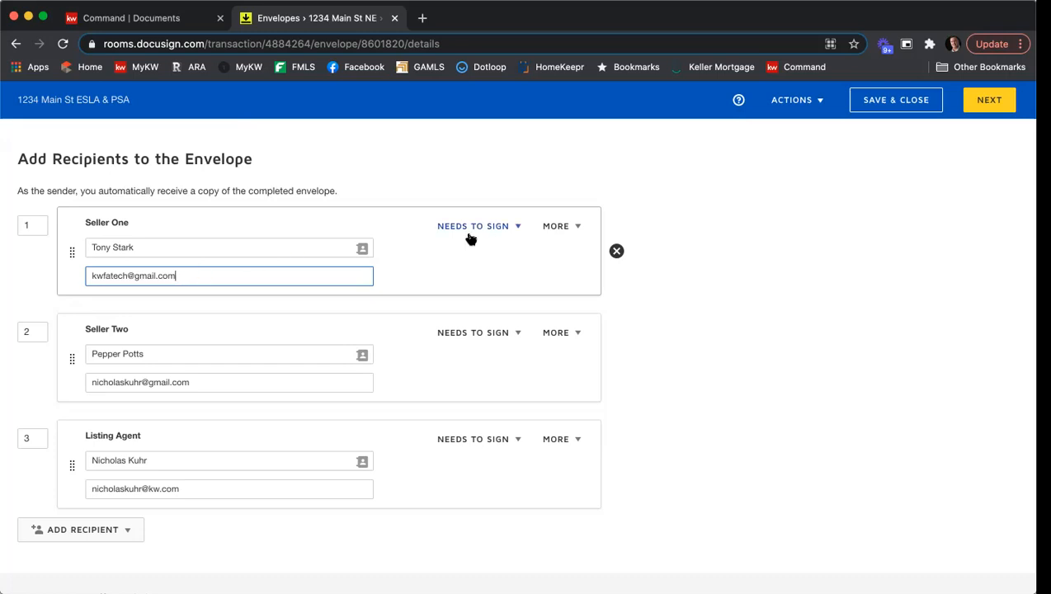
click(519, 230)
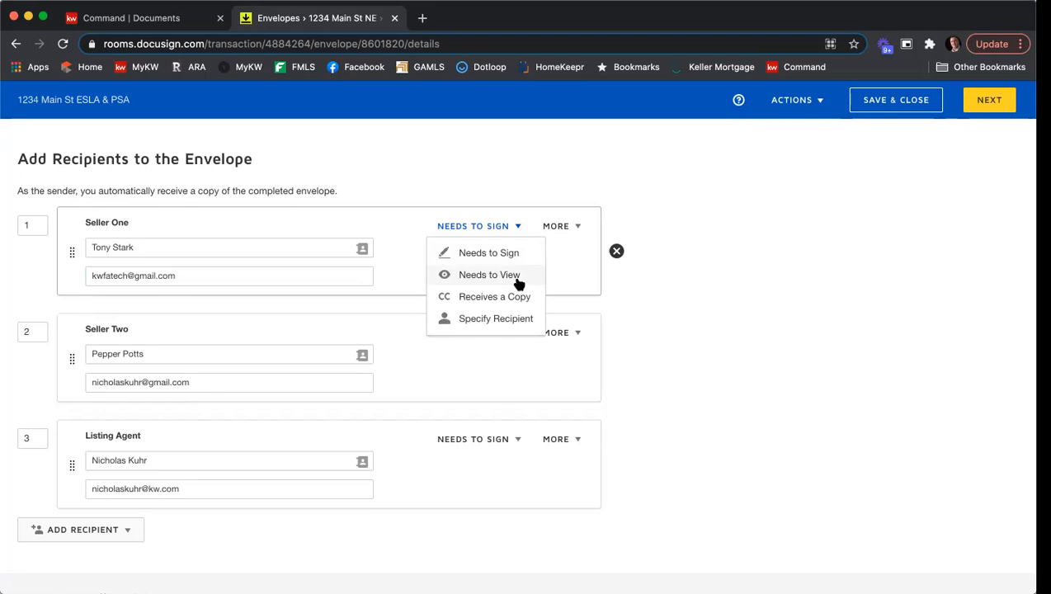
click(495, 319)
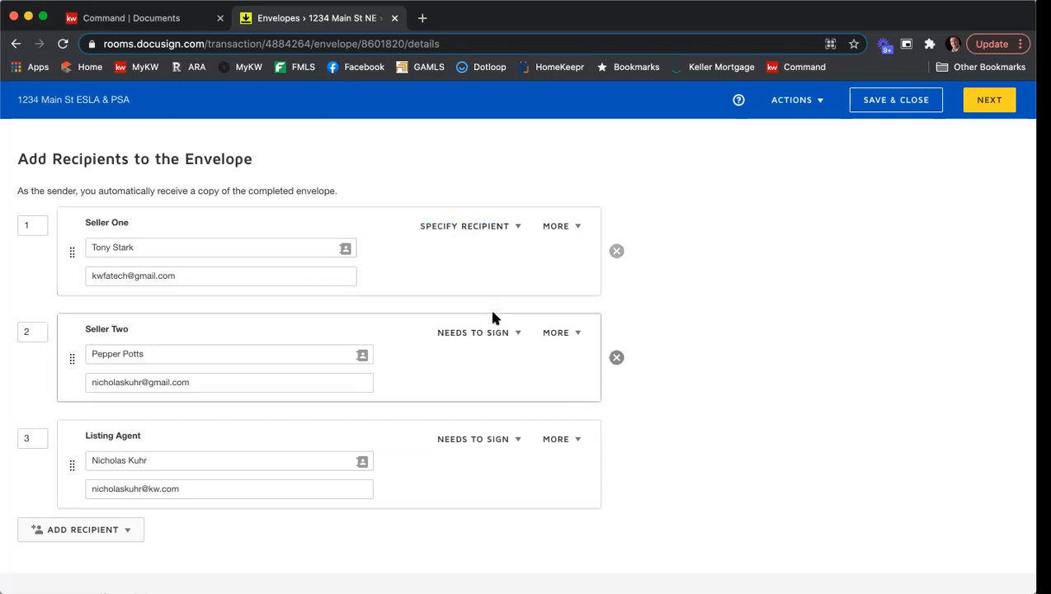
click(504, 226)
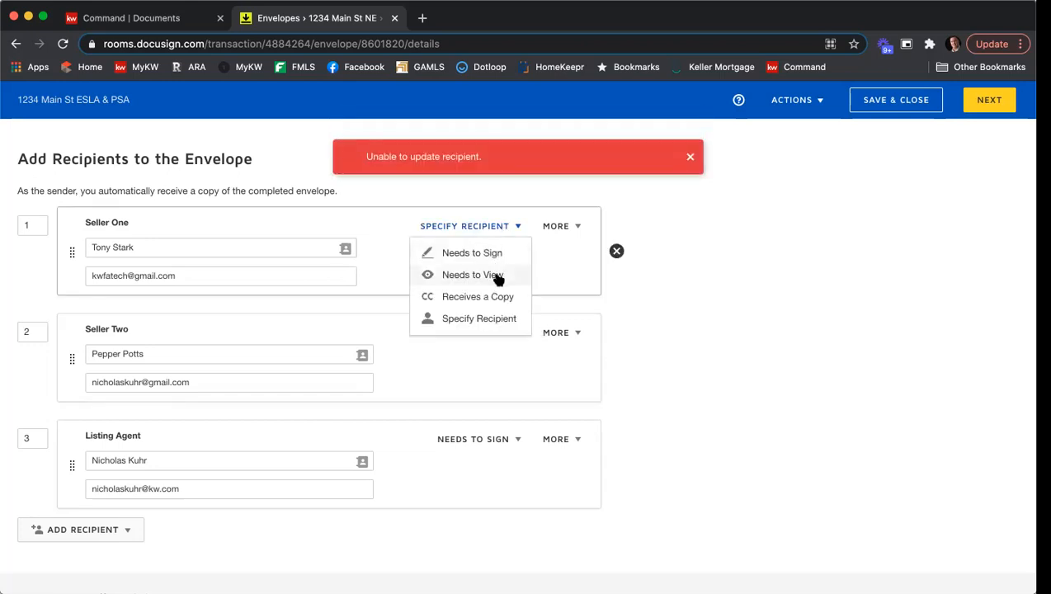
click(490, 257)
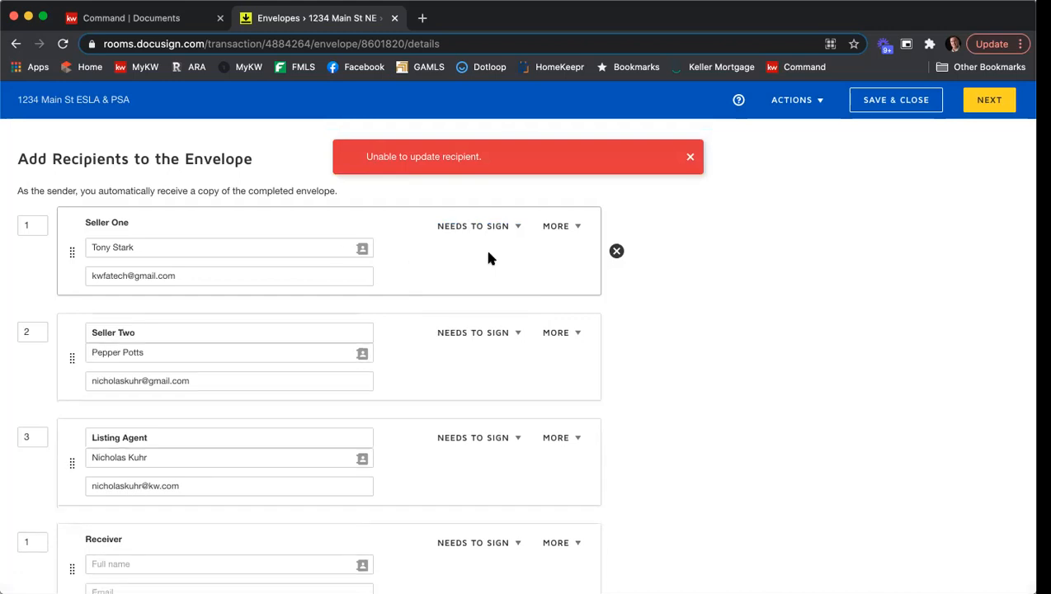
Add an access authentication code for Seller One, entering the code, then discard it.
click(578, 231)
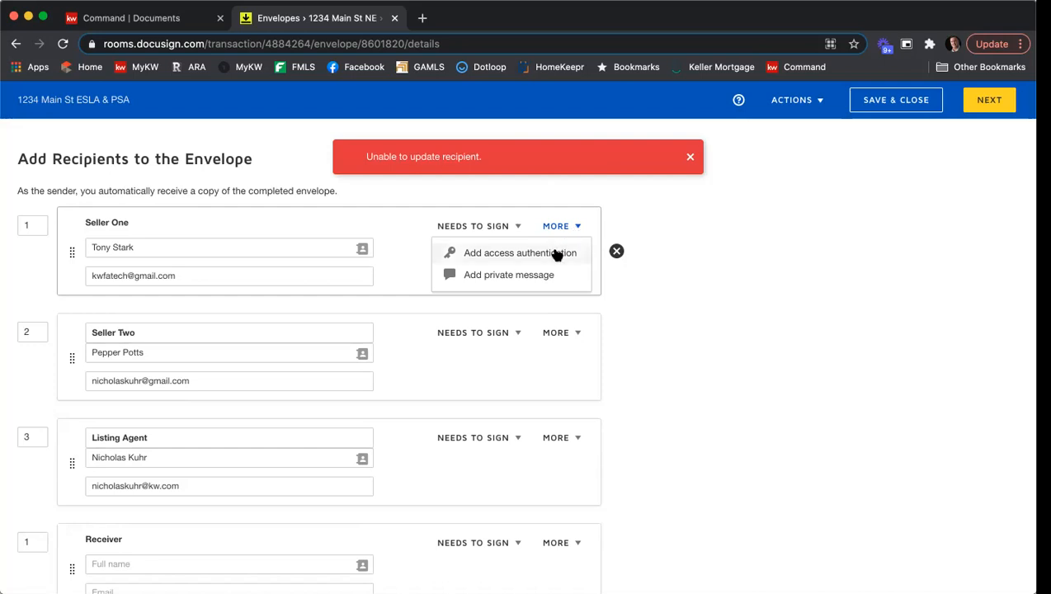
click(557, 255)
click(183, 331)
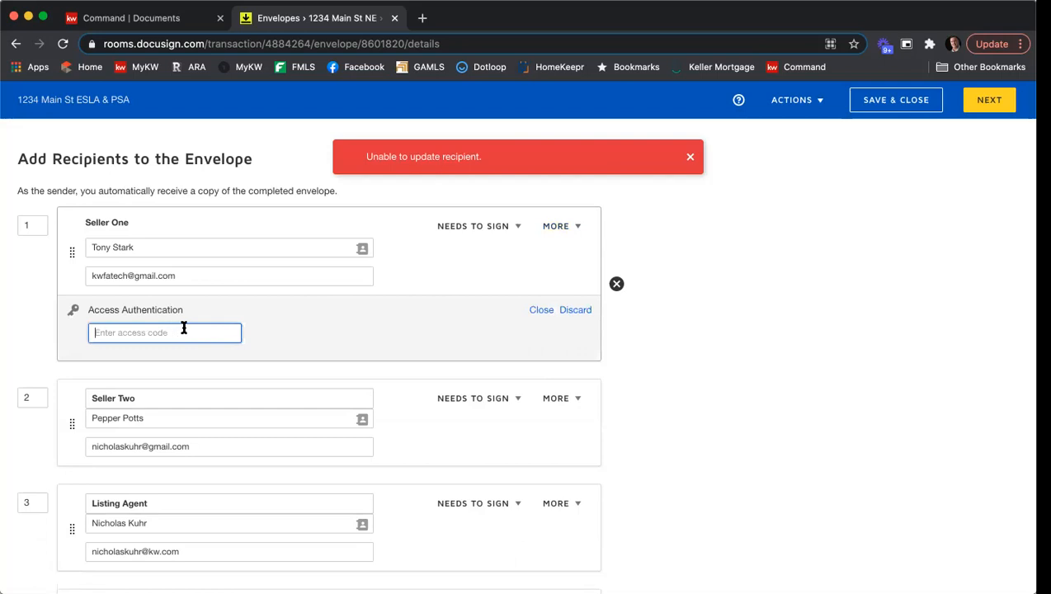
text(12345)
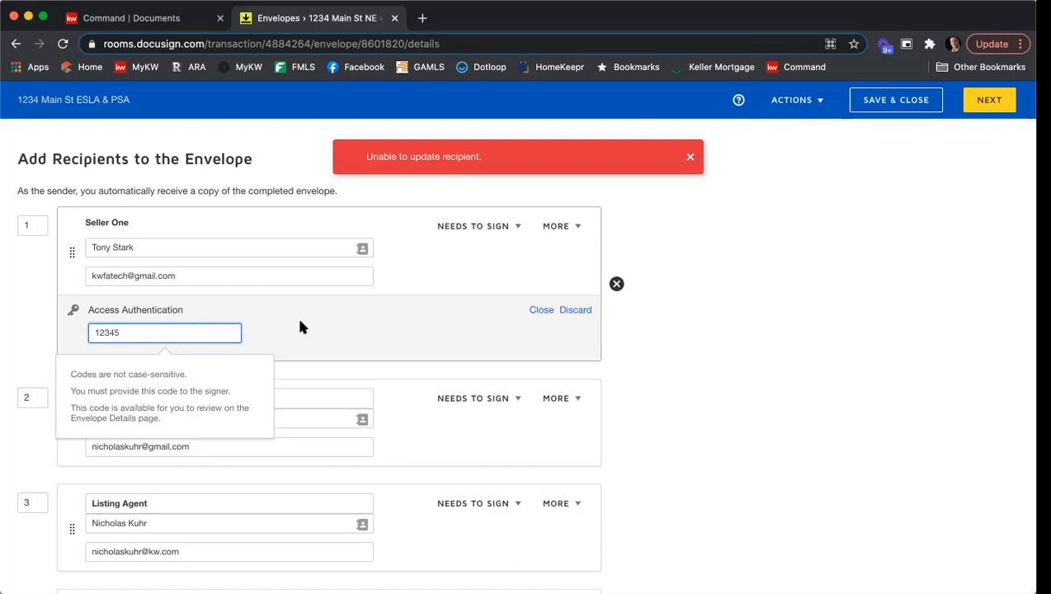
click(569, 313)
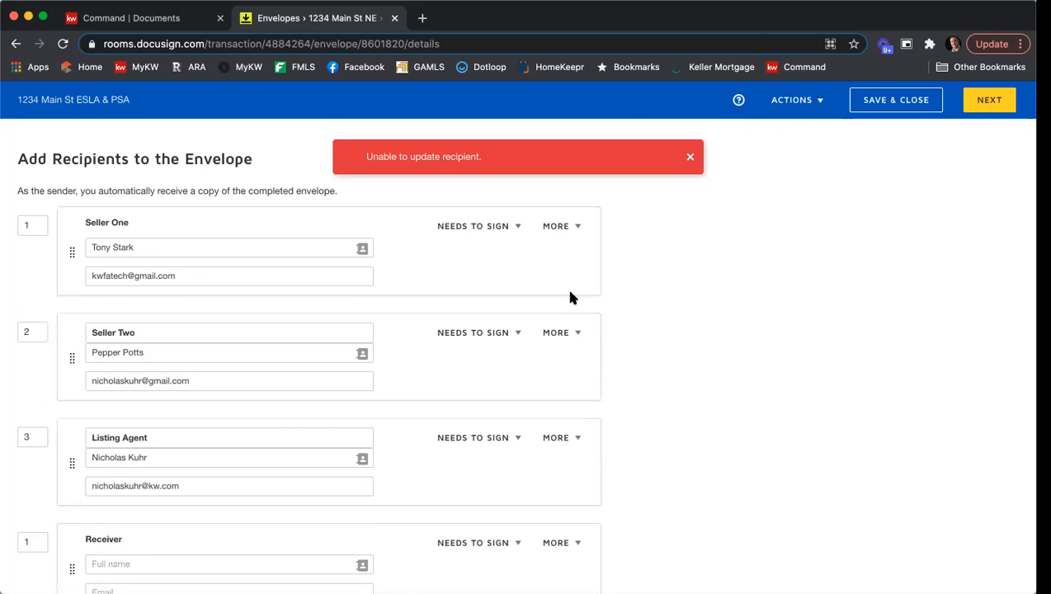
Add a private message for Seller One asking them to fill in all the info for the SPD and the CAD, with a thank-you sign-off.
click(558, 226)
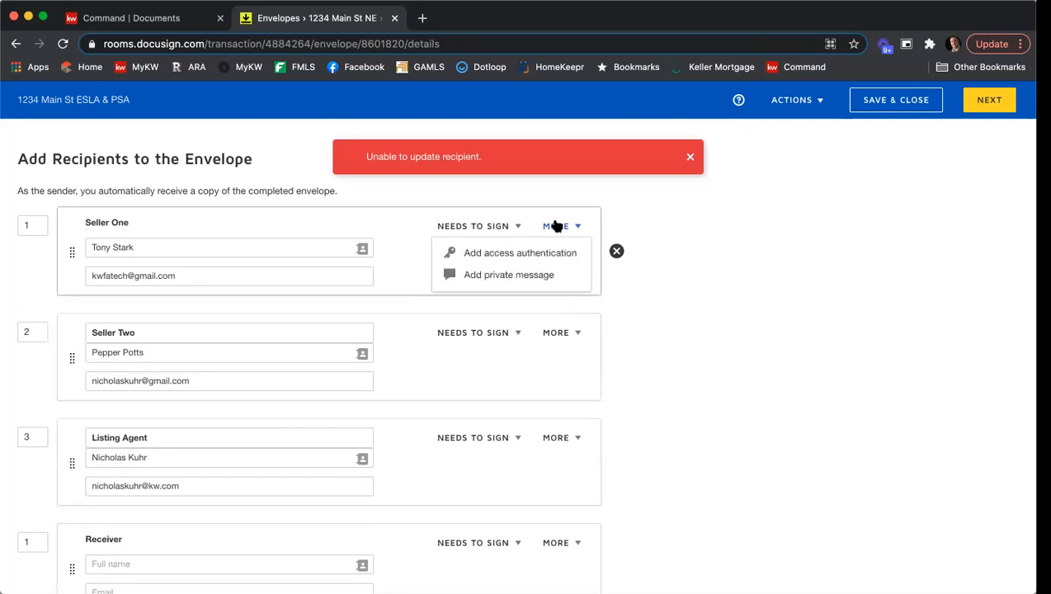
click(547, 275)
click(374, 350)
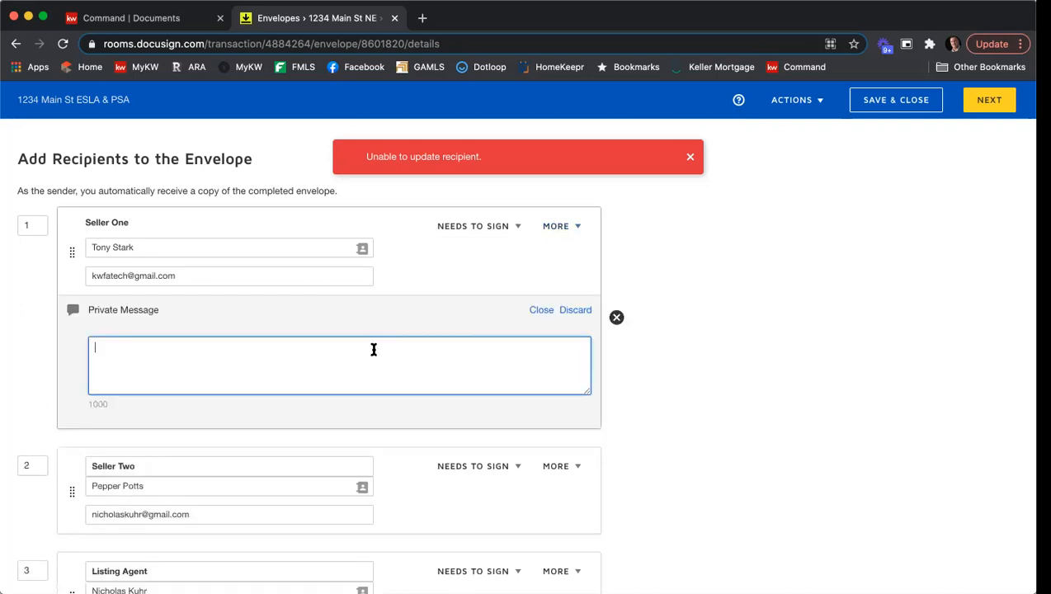
text(Hi Tony,)
key(Return)
text(Please be sure to fill in all the info)
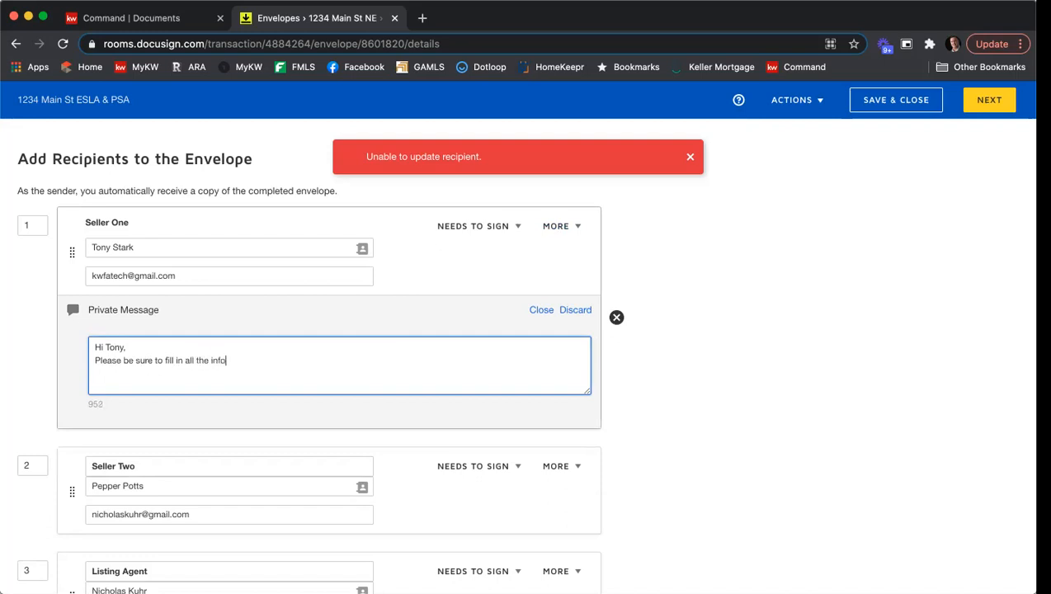
text( for the s)
key(BackSpace)
text(SPD and the CAD.)
key(Return)
text(Thank you,)
key(Return)
text(NIck)
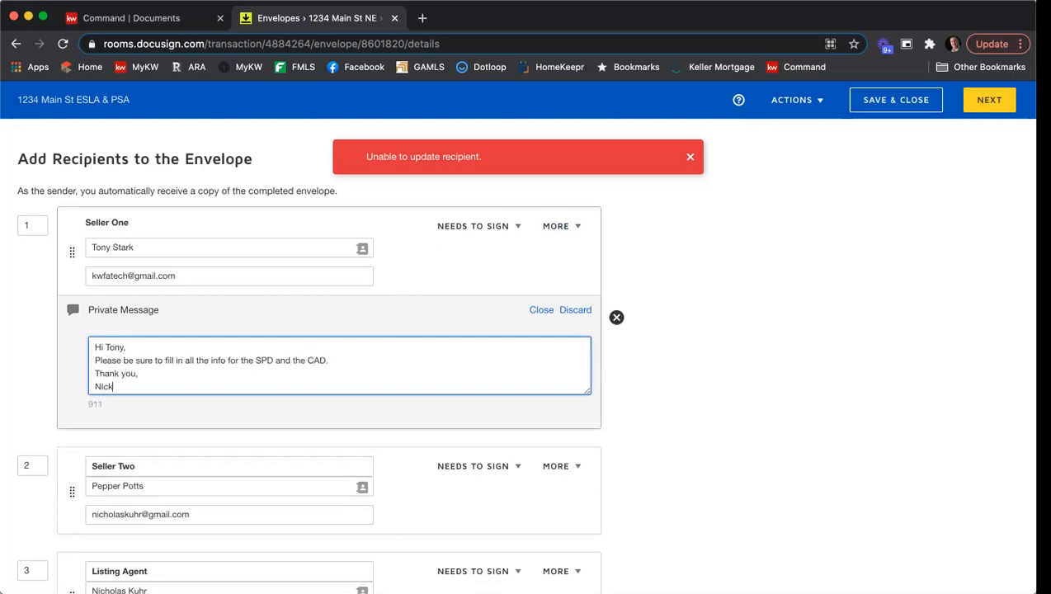
key(BackSpace)
key(BackSpace)
key(BackSpace)
text(ick)
click(690, 157)
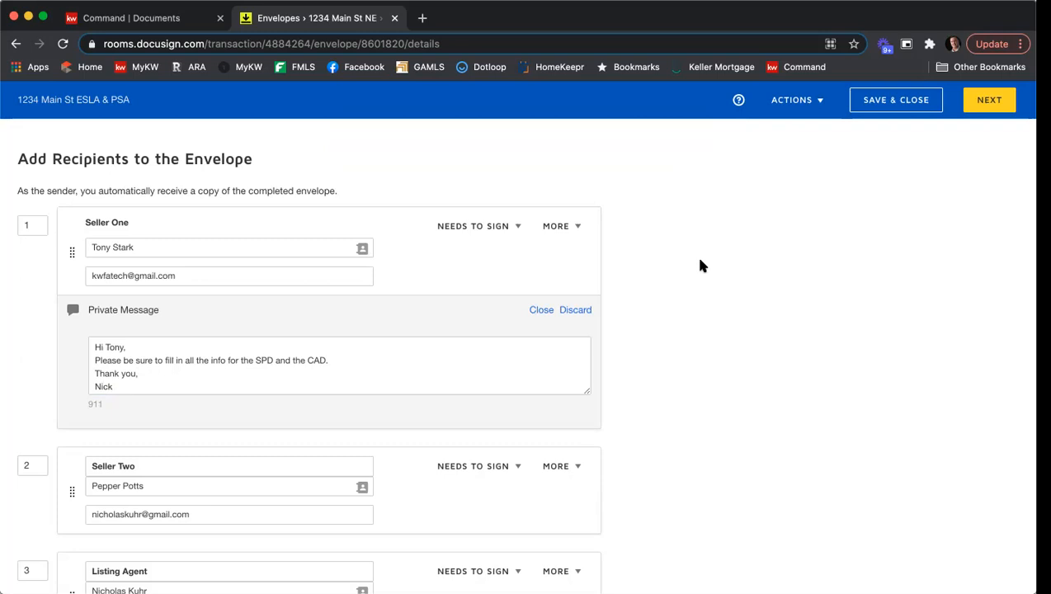
Remove the empty Receiver recipient from the envelope.
scroll(699, 261, down, 1)
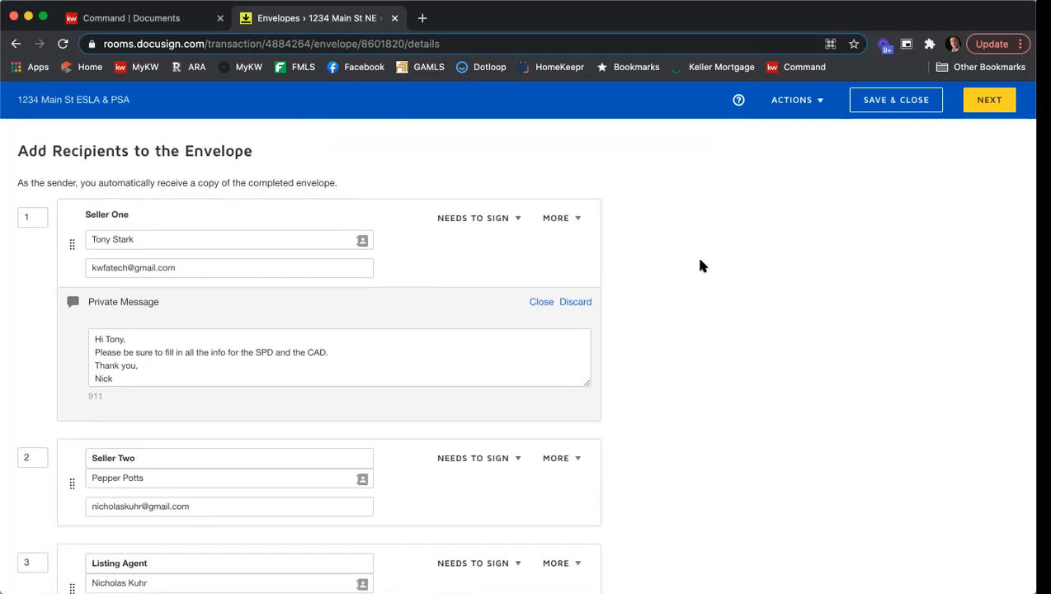
scroll(700, 265, down, 3)
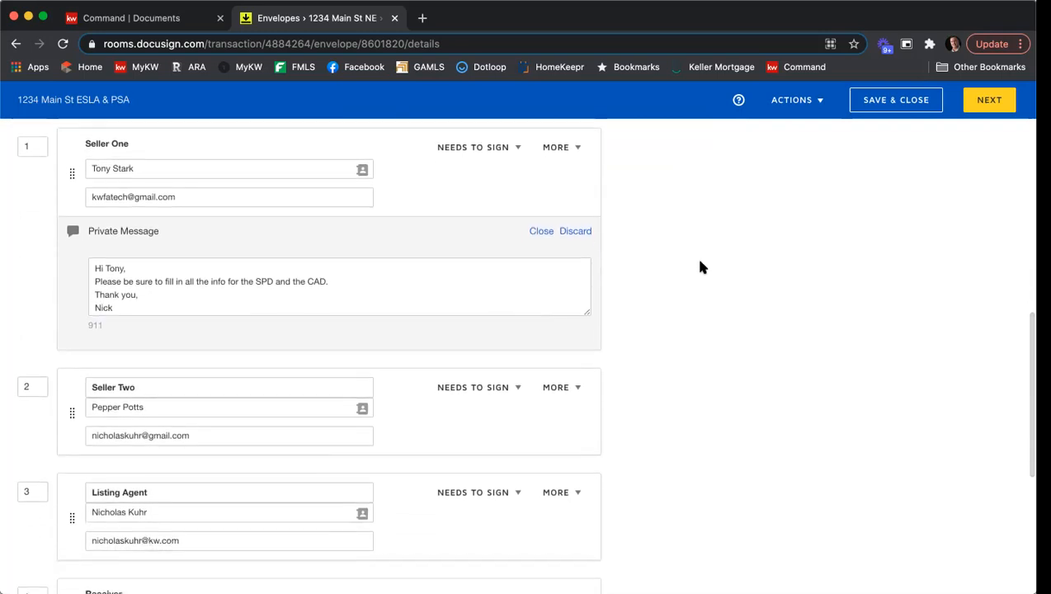
scroll(700, 267, down, 6)
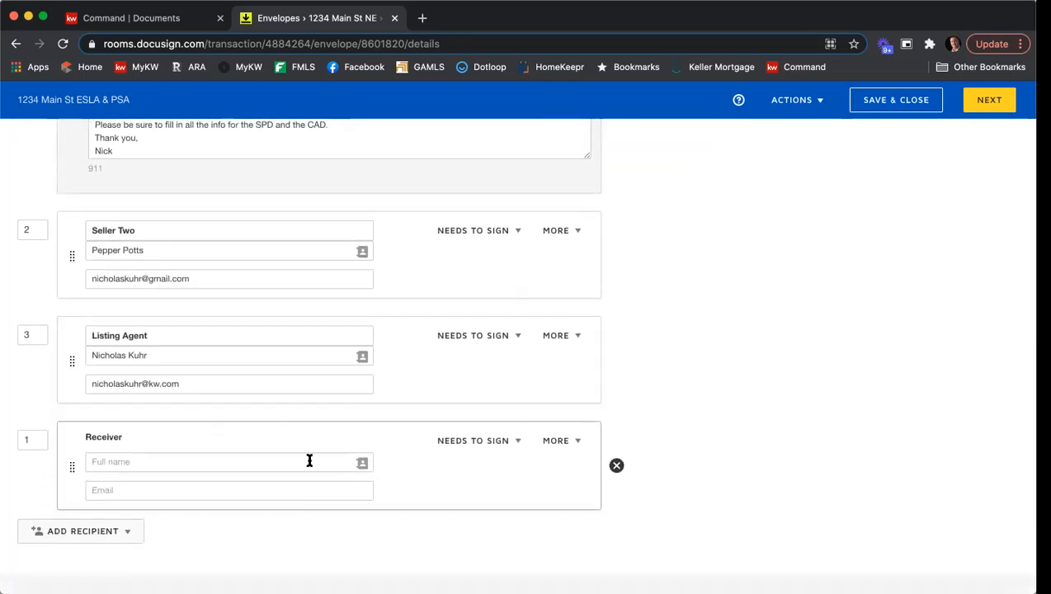
mouse_move(617, 467)
click(616, 467)
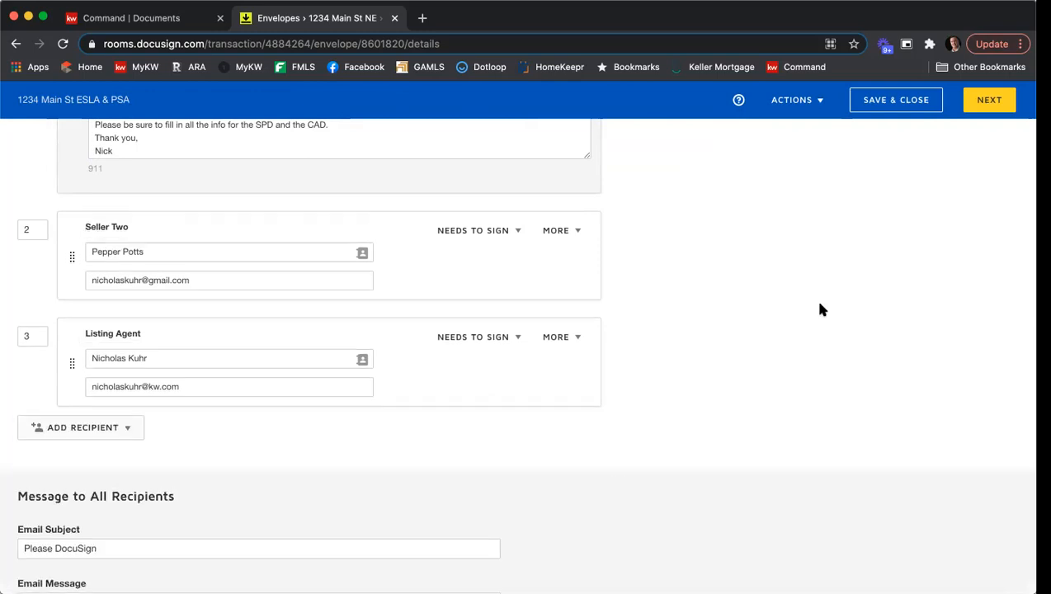
Set the email subject to "Please DocuSign - 1234 Main St ESLA & PSA".
scroll(760, 207, up, 4)
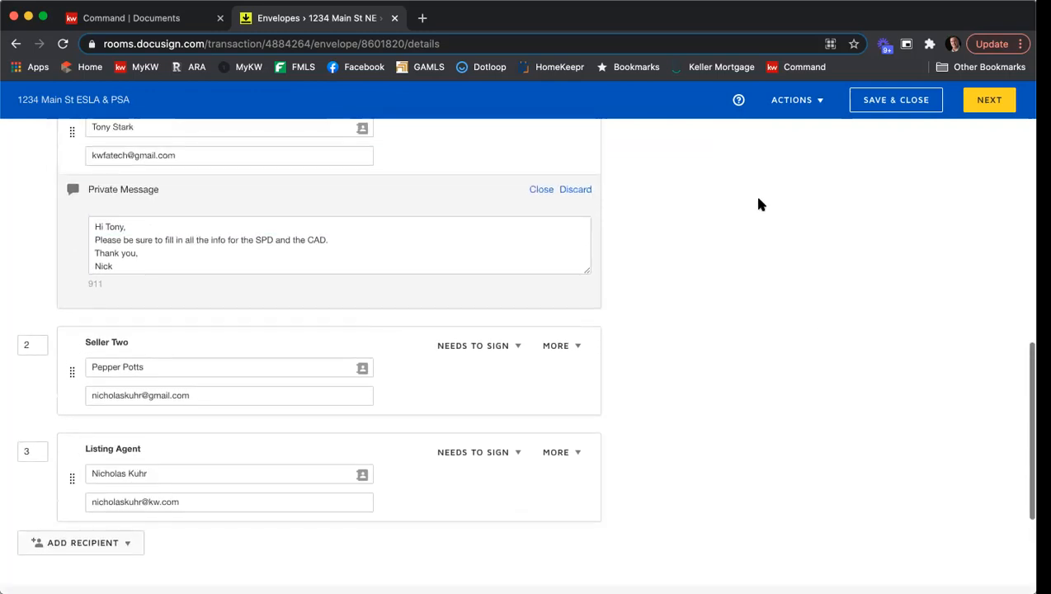
scroll(762, 203, down, 5)
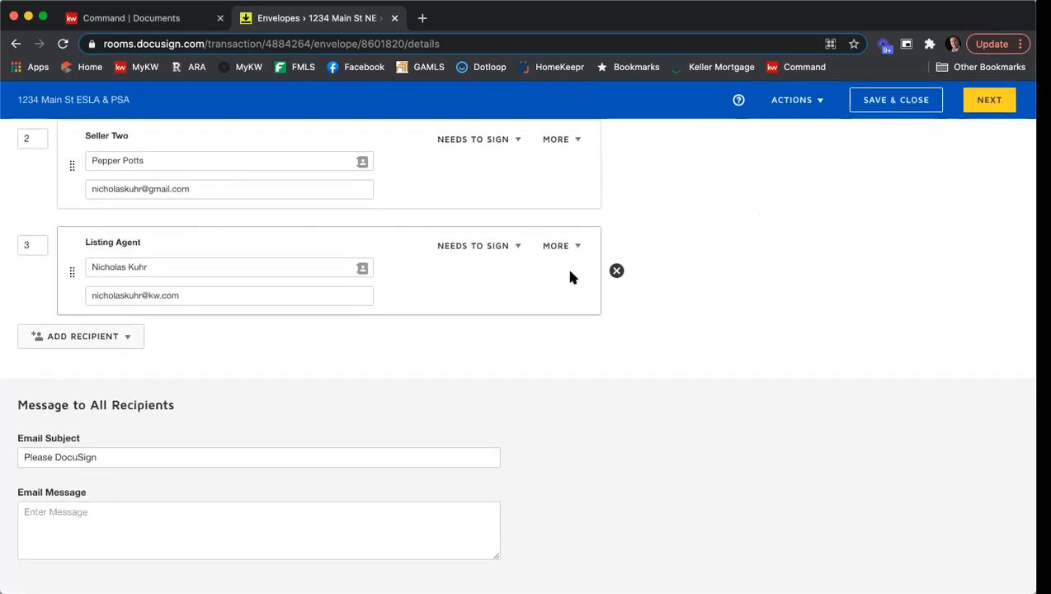
click(156, 453)
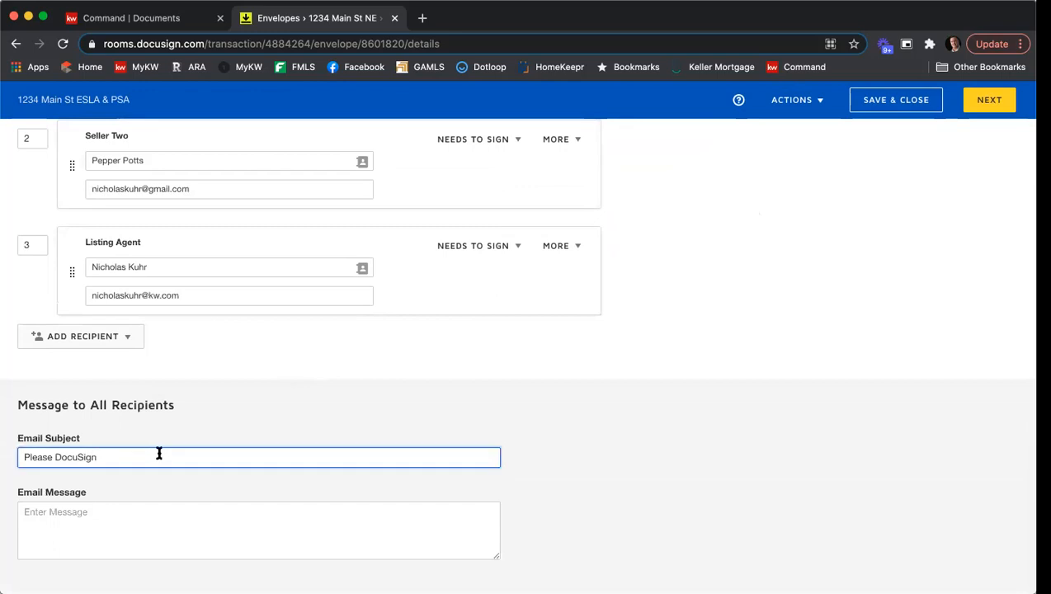
text(- 1234 Main St ESLA & PSA)
Write the email message greeting both sellers, asking them to please review and sign, followed by a thank-you sign-off.
click(196, 518)
text(Hi Tony & Pepp)
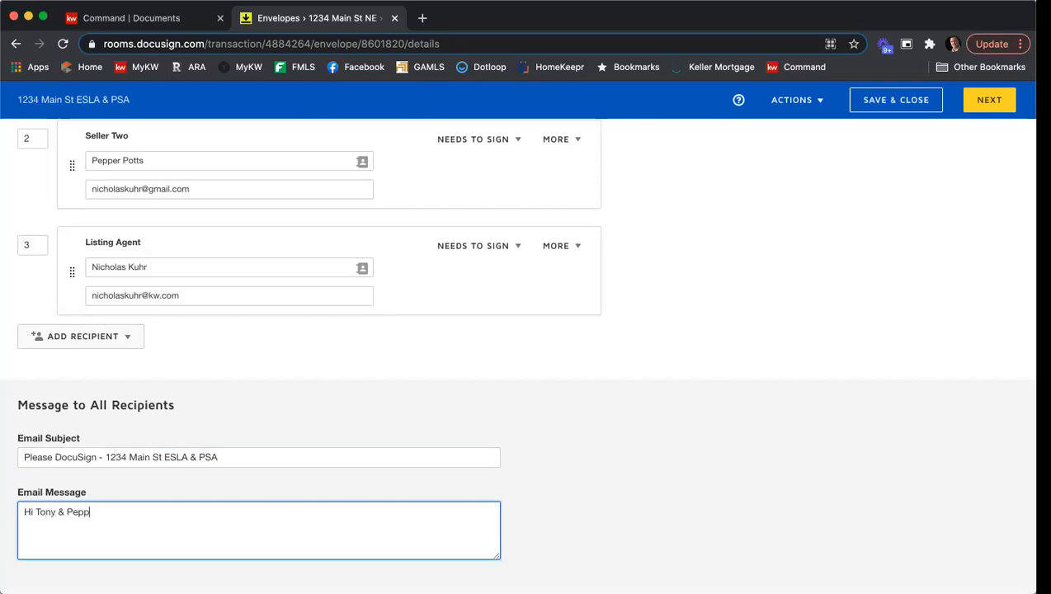
text(er, Please review and sign!)
key(Return)
text(Thank you,)
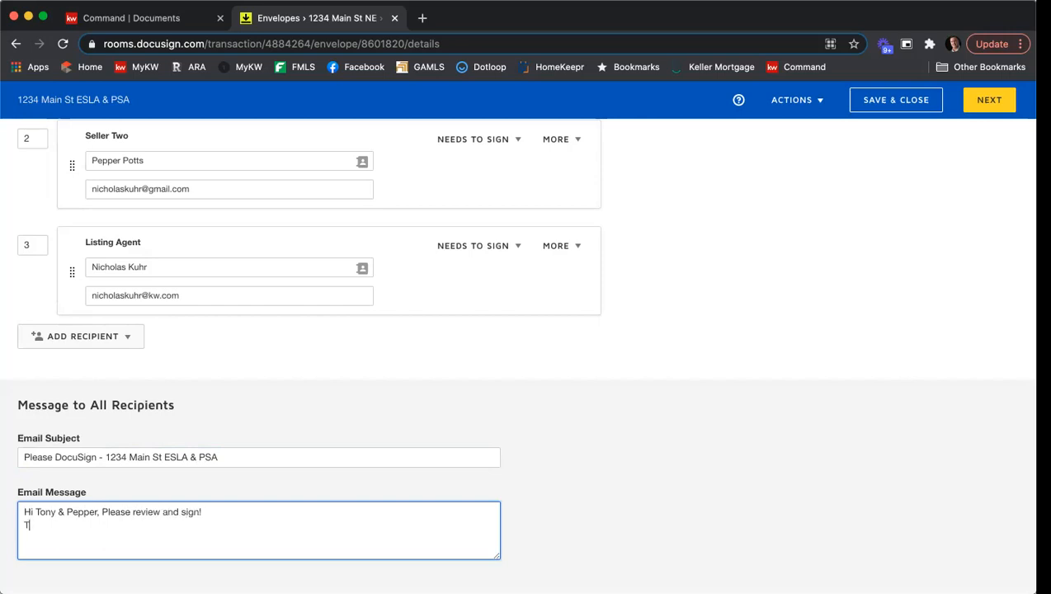
key(Return)
text(Nick)
Review the envelope details and continue to the field-placement screen.
scroll(536, 427, down, 1)
scroll(544, 435, up, 15)
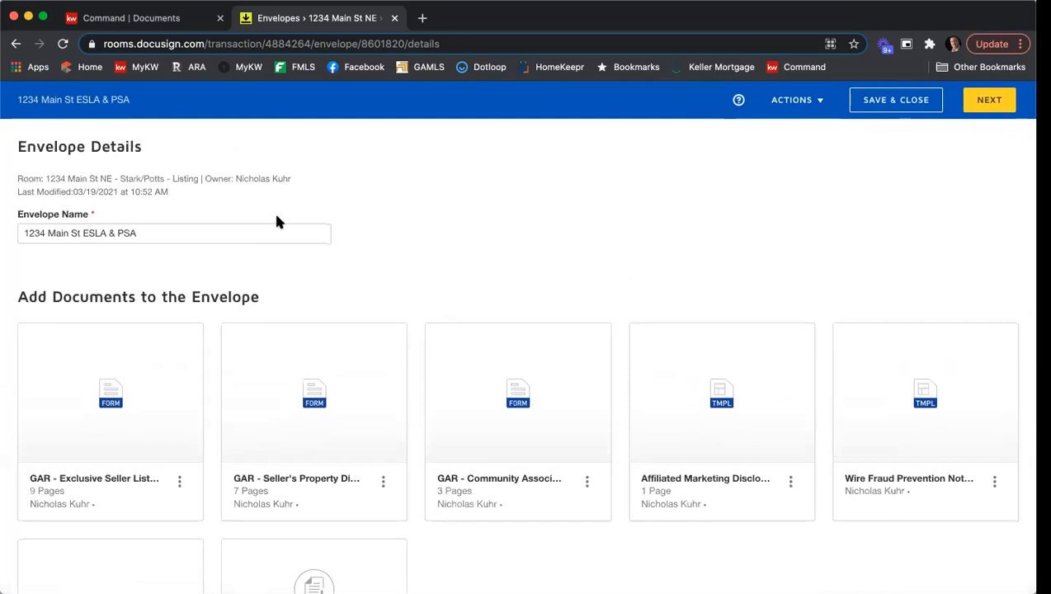
scroll(359, 242, down, 2)
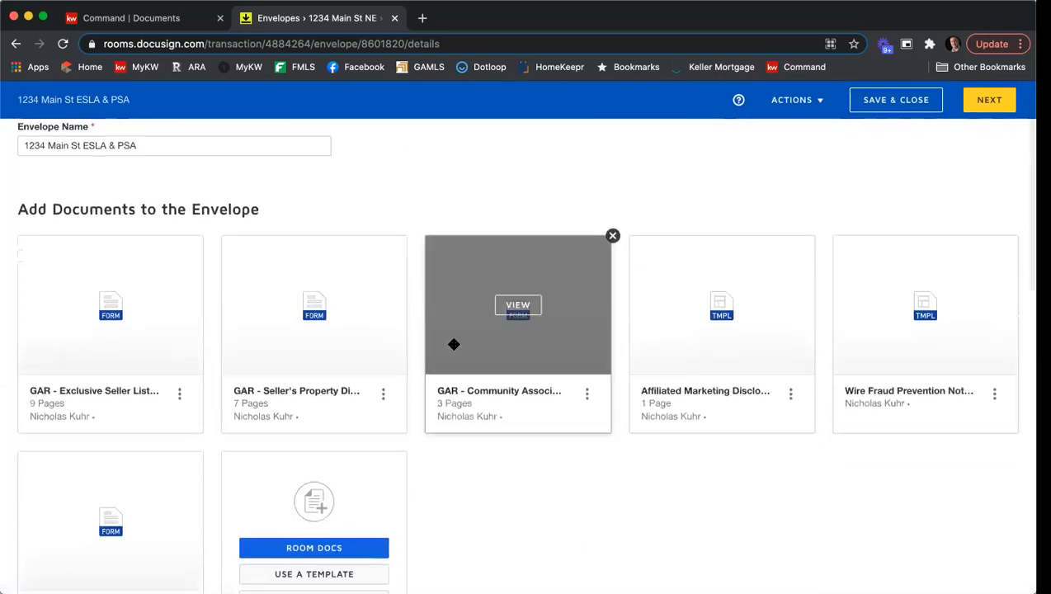
scroll(459, 343, down, 6)
scroll(462, 345, down, 9)
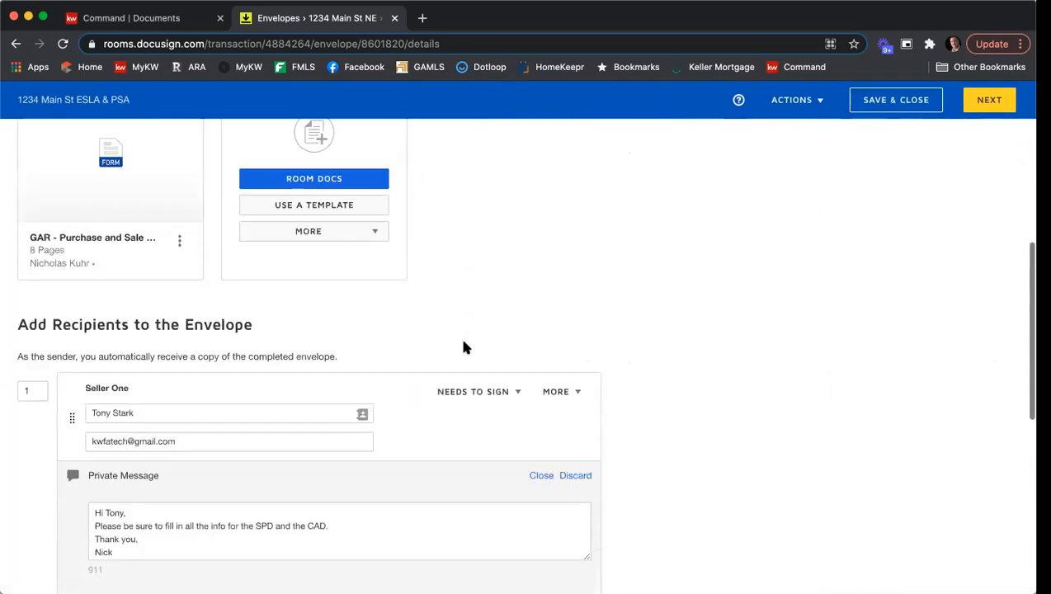
scroll(537, 356, up, 1)
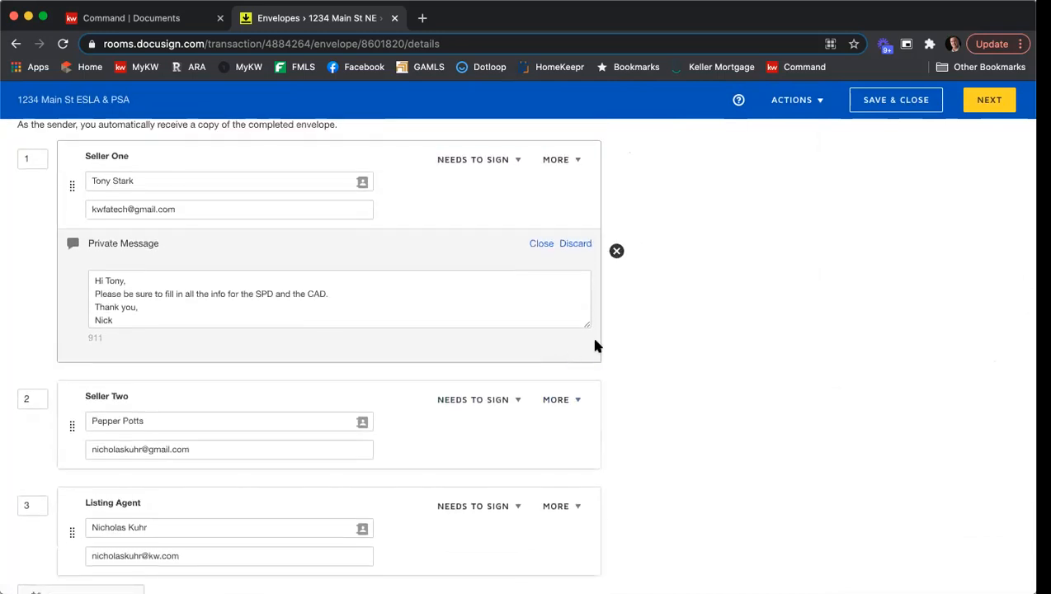
scroll(852, 368, down, 6)
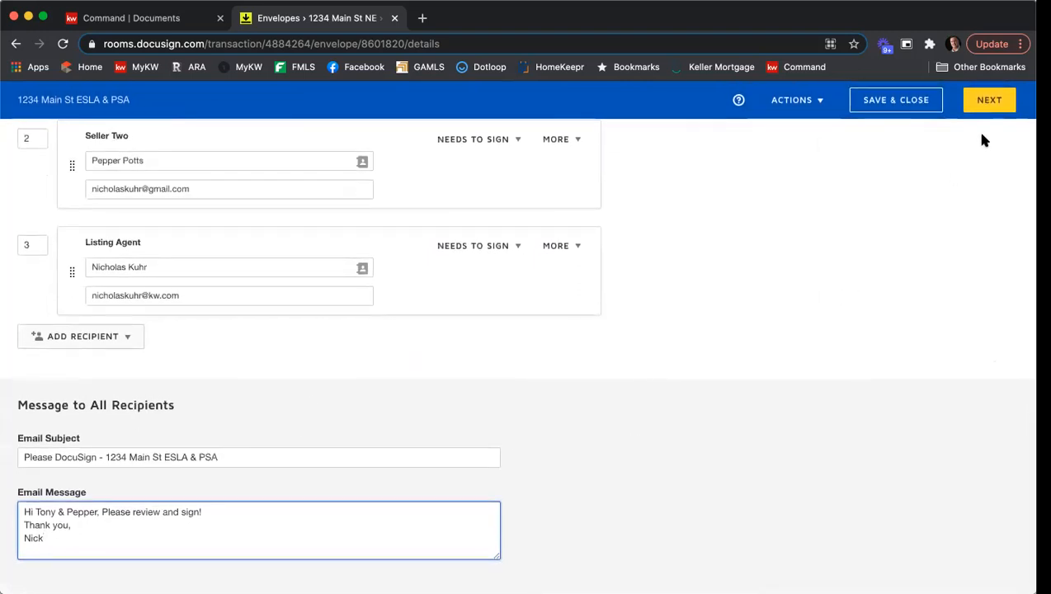
click(989, 103)
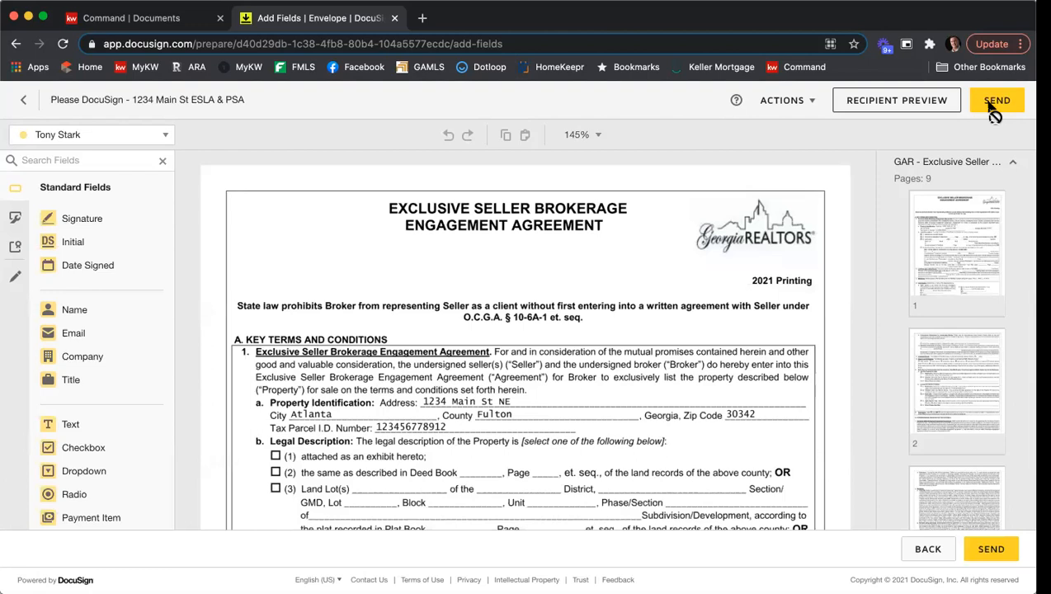
Collapse the first document's page thumbnails and switch the active recipient to the second seller for placing fields.
click(916, 162)
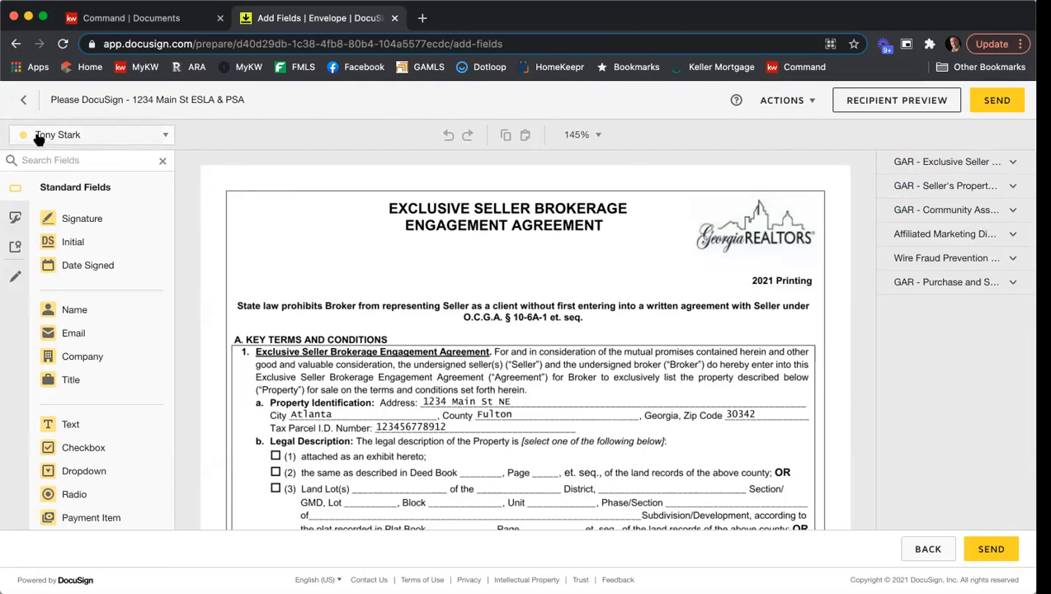
click(165, 136)
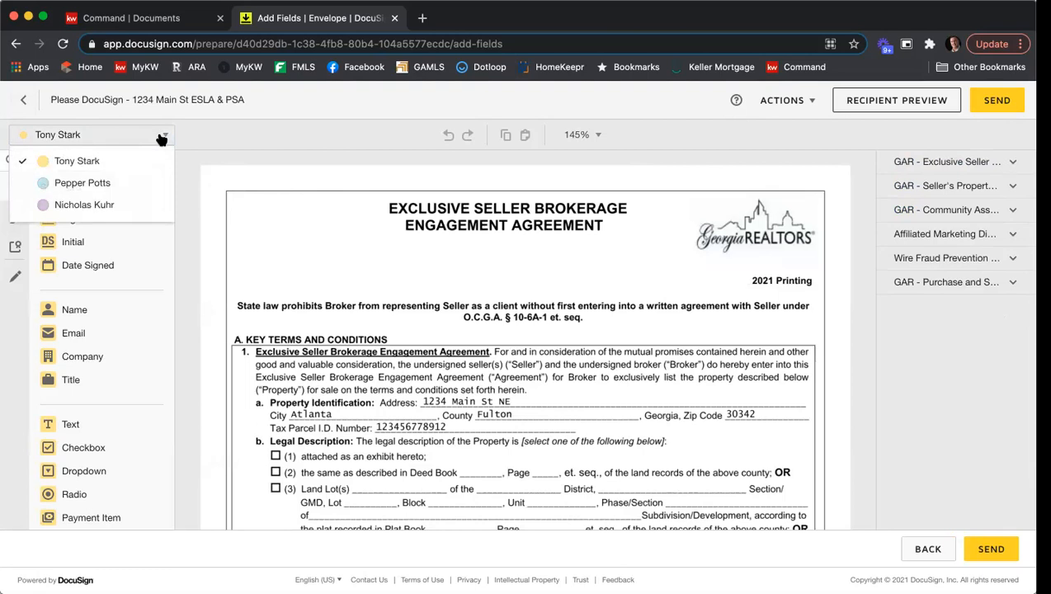
click(110, 185)
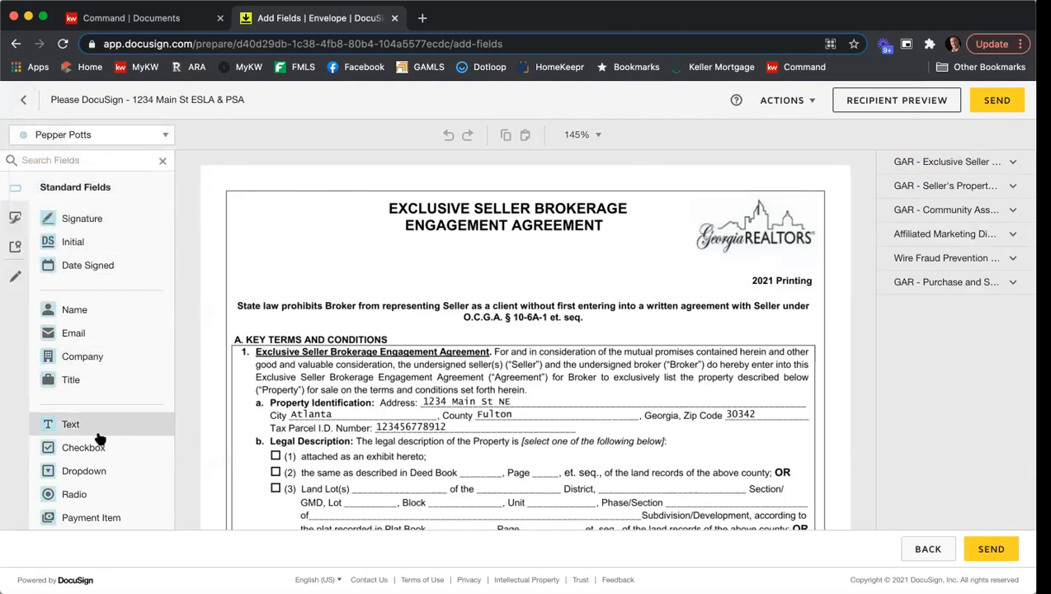
Cycle through the envelope's recipients, leaving the first seller active, and browse the list of available standard fields.
click(116, 137)
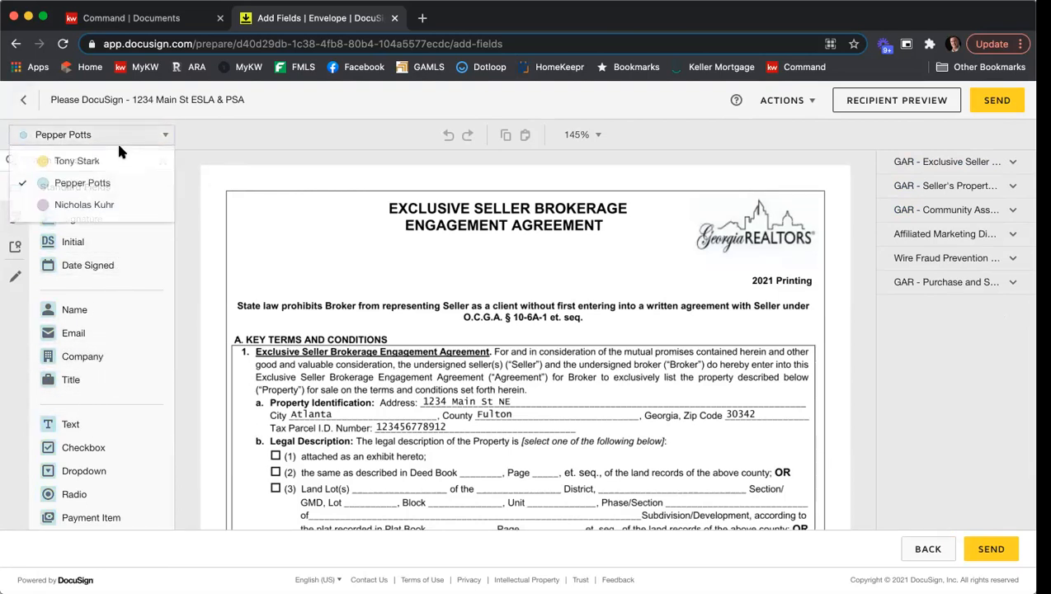
click(108, 206)
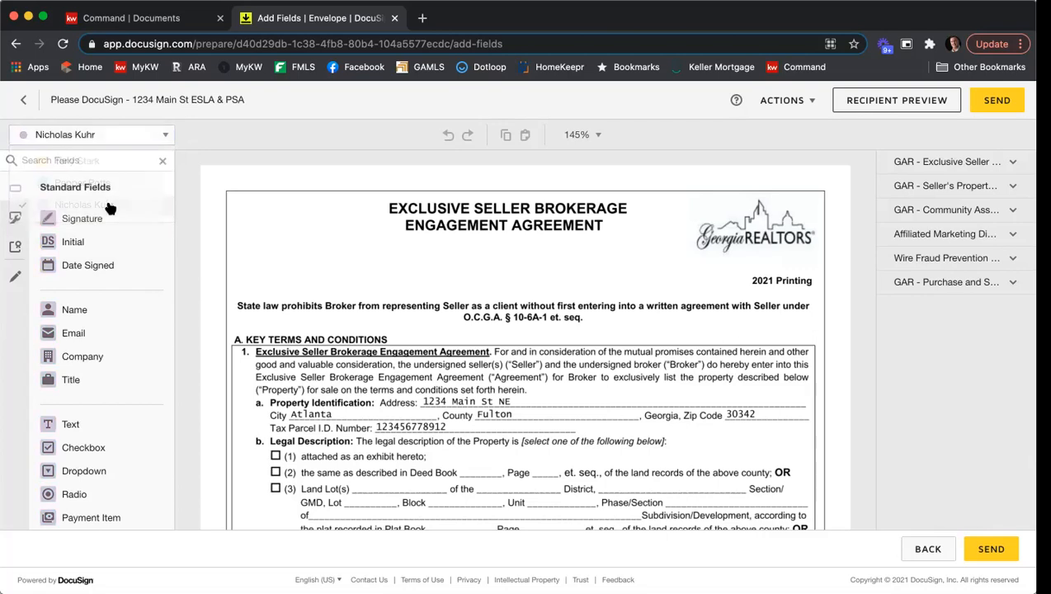
click(113, 140)
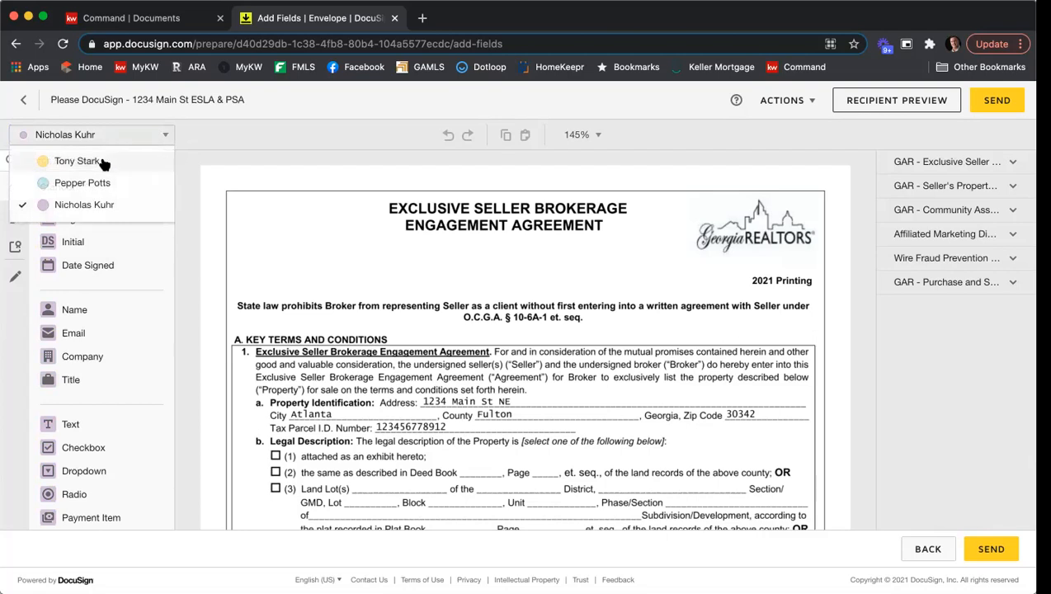
click(104, 164)
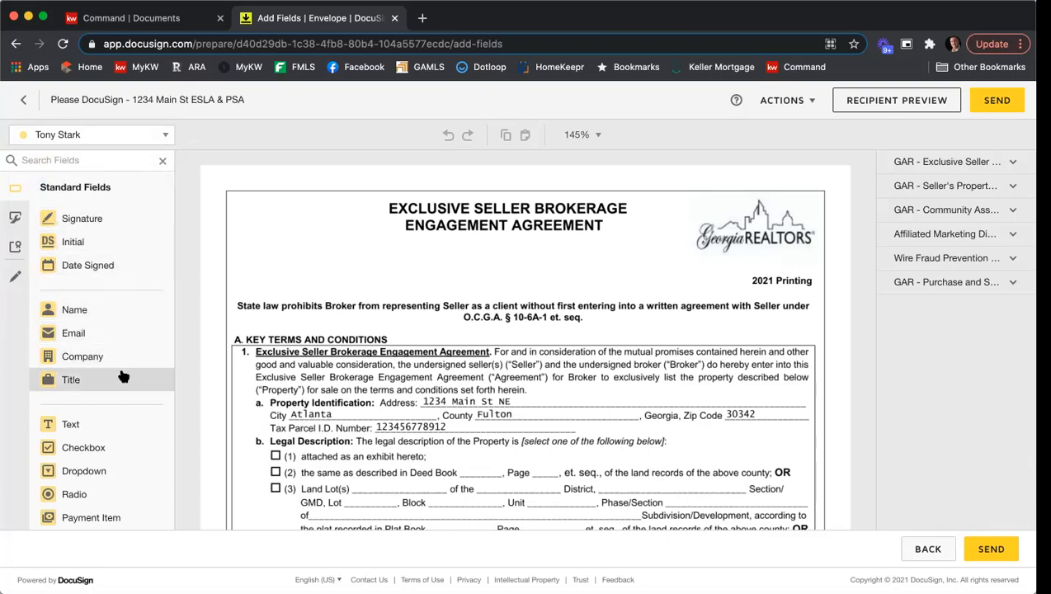
scroll(119, 375, down, 2)
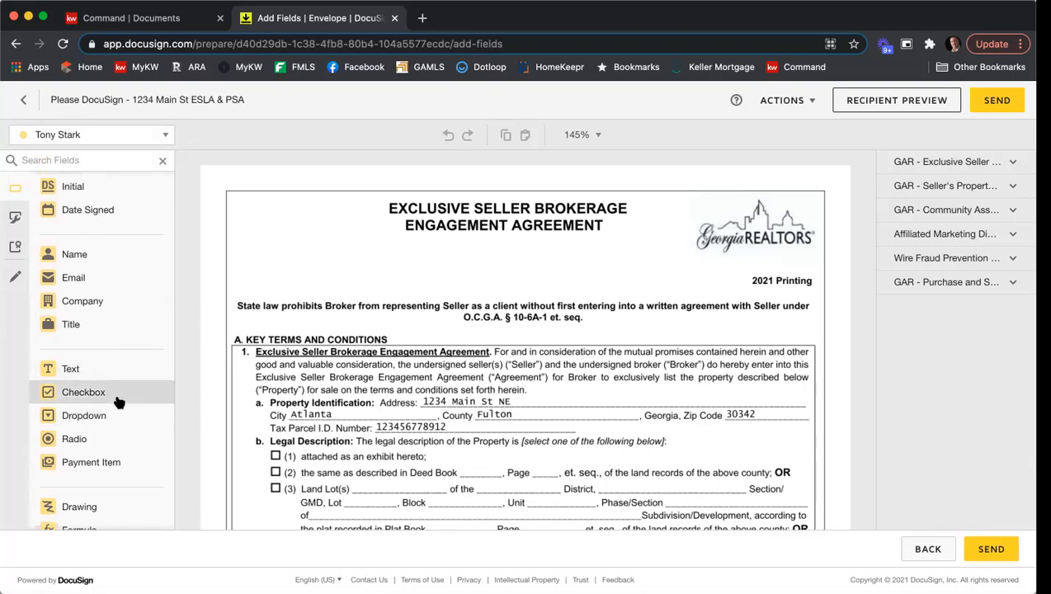
scroll(117, 437, down, 3)
scroll(123, 405, down, 1)
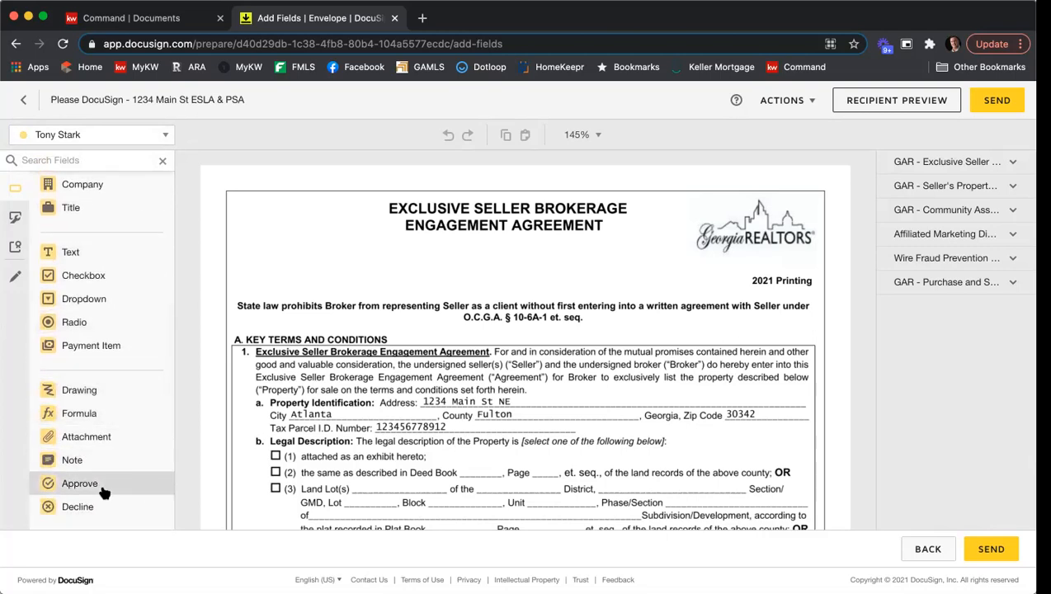
scroll(90, 397, up, 5)
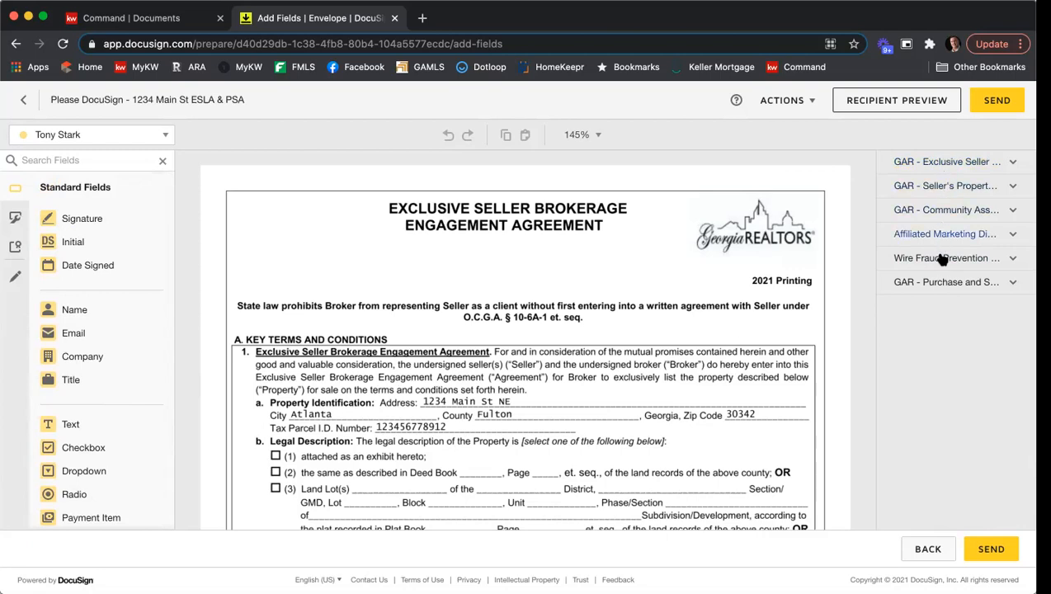
Examine the listing agreement's page thumbnails and the signature and date fields already placed on its last page.
click(967, 163)
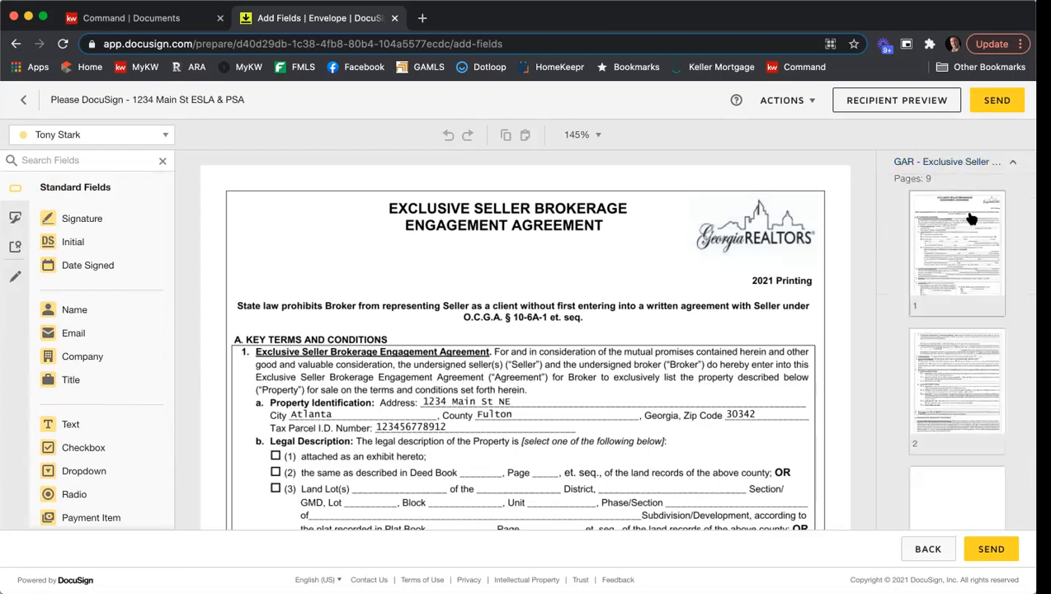
scroll(974, 221, down, 2)
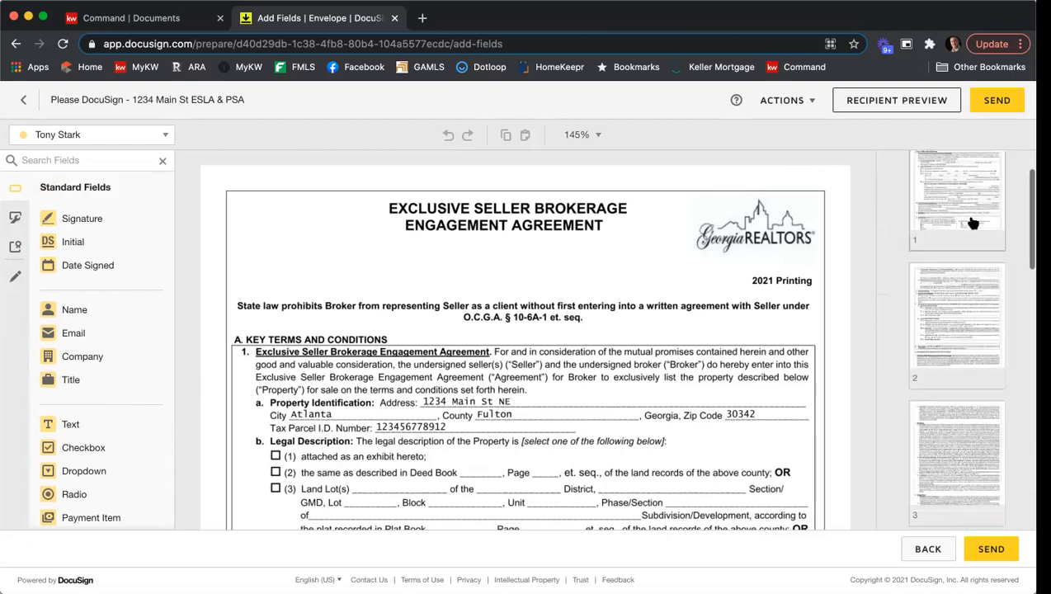
scroll(973, 221, down, 3)
scroll(973, 223, down, 3)
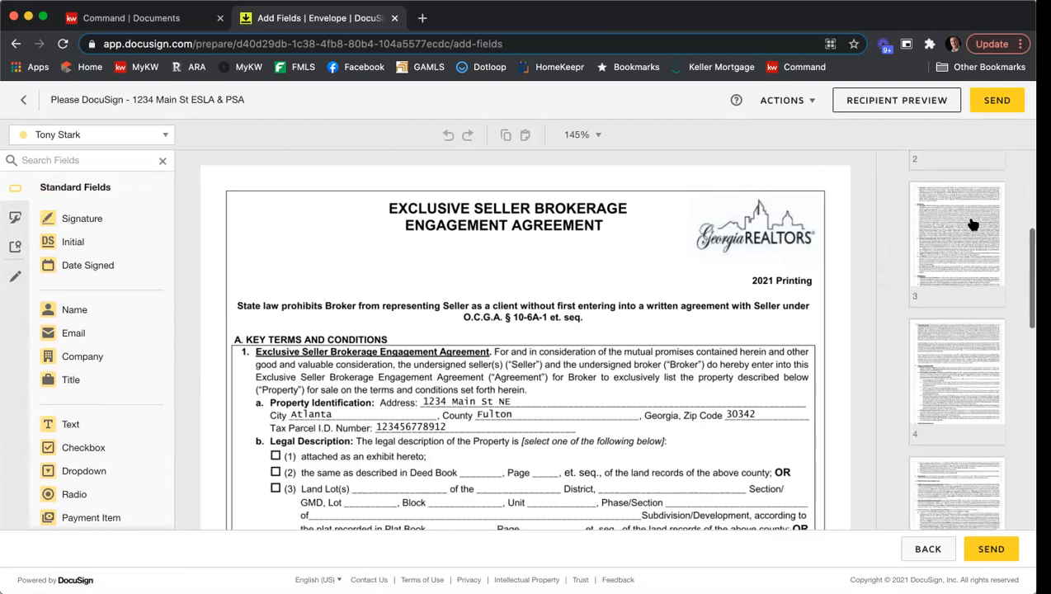
click(972, 248)
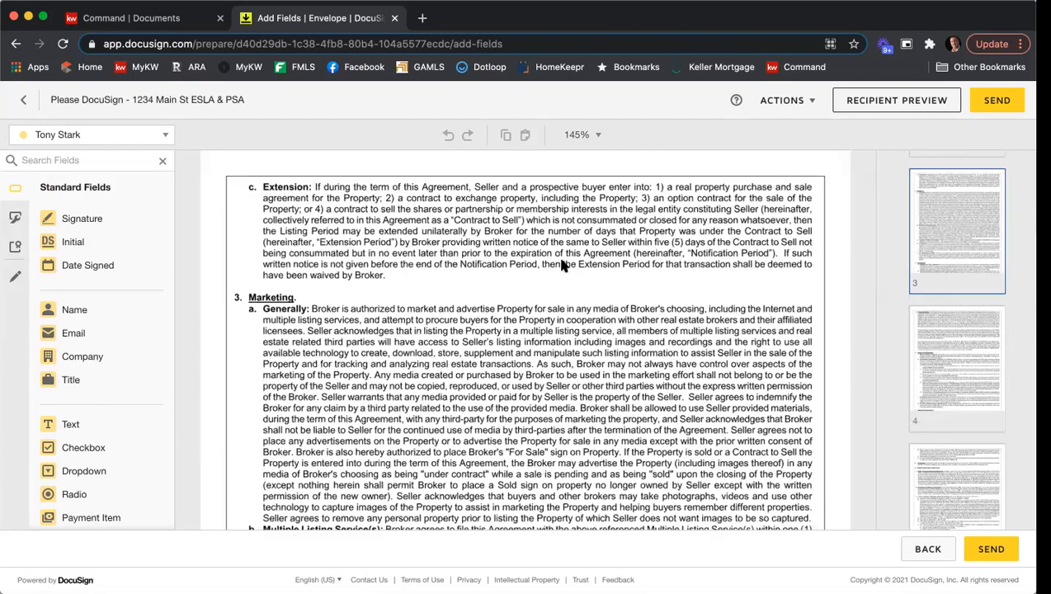
scroll(972, 272, down, 5)
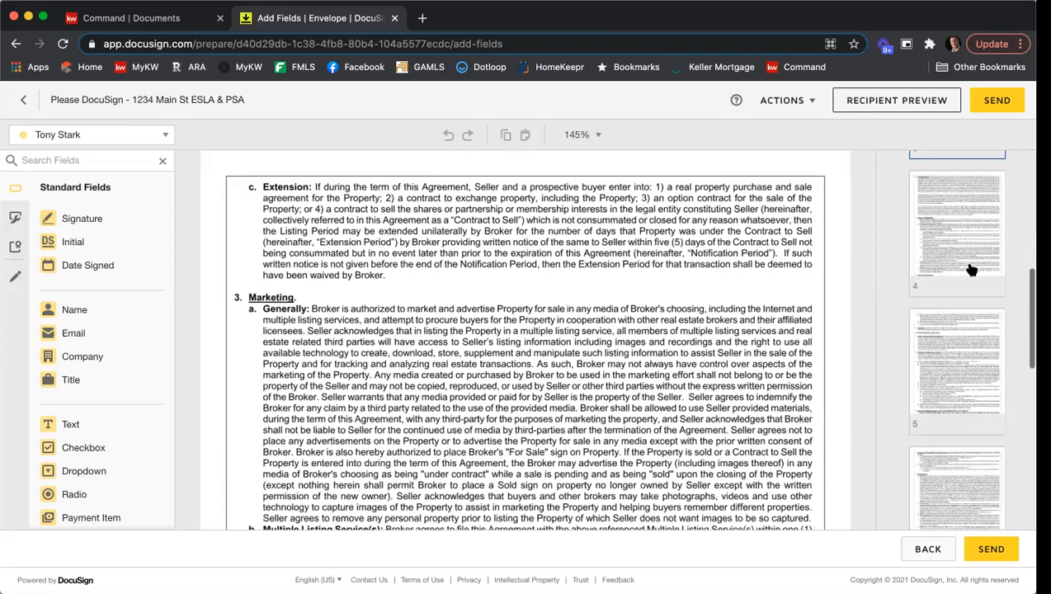
scroll(970, 266, down, 3)
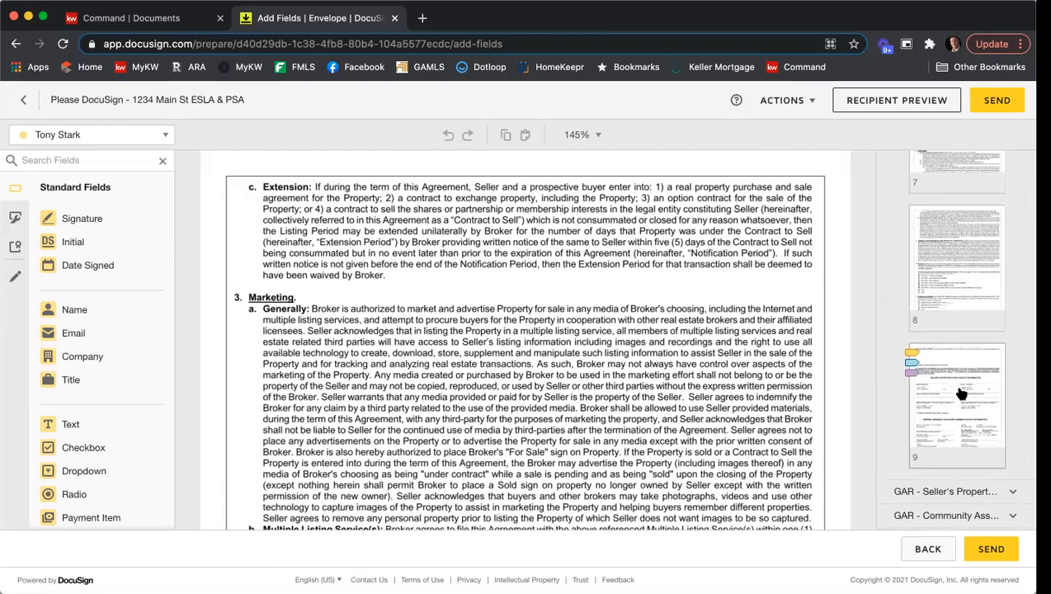
scroll(953, 397, down, 1)
click(962, 354)
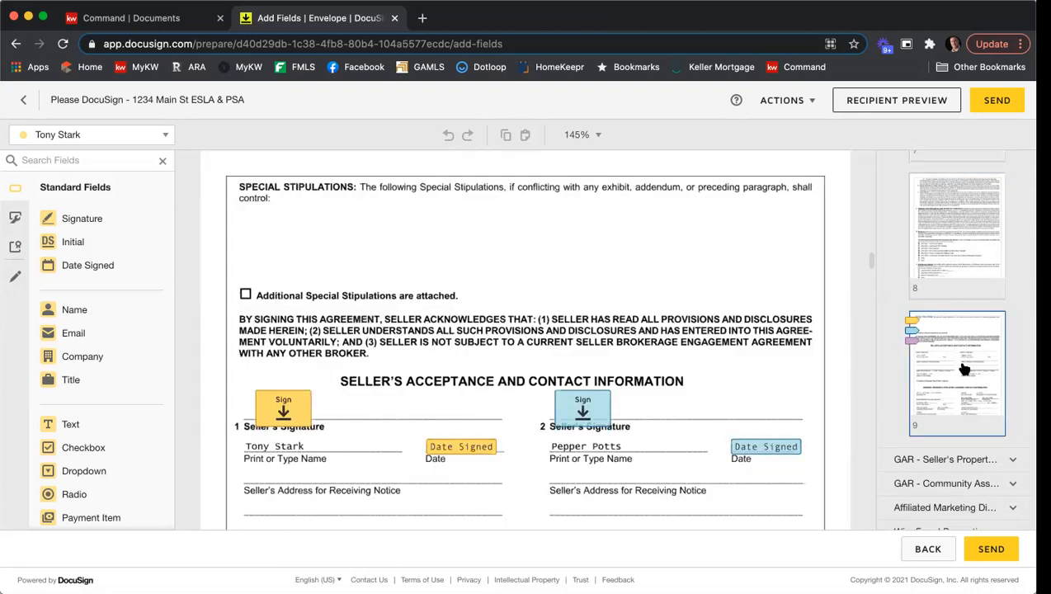
scroll(719, 307, down, 3)
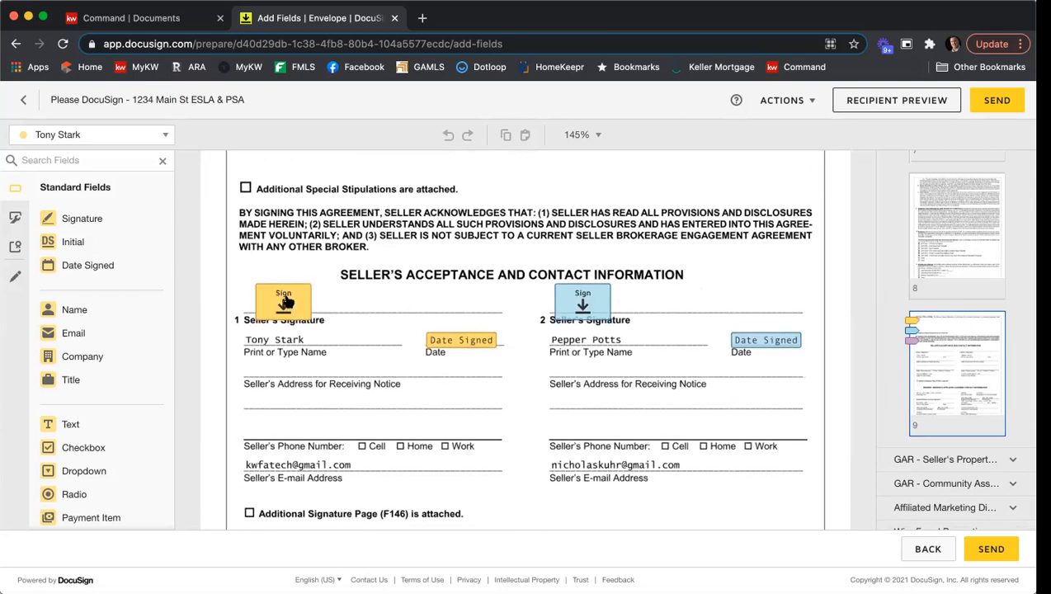
scroll(421, 312, down, 2)
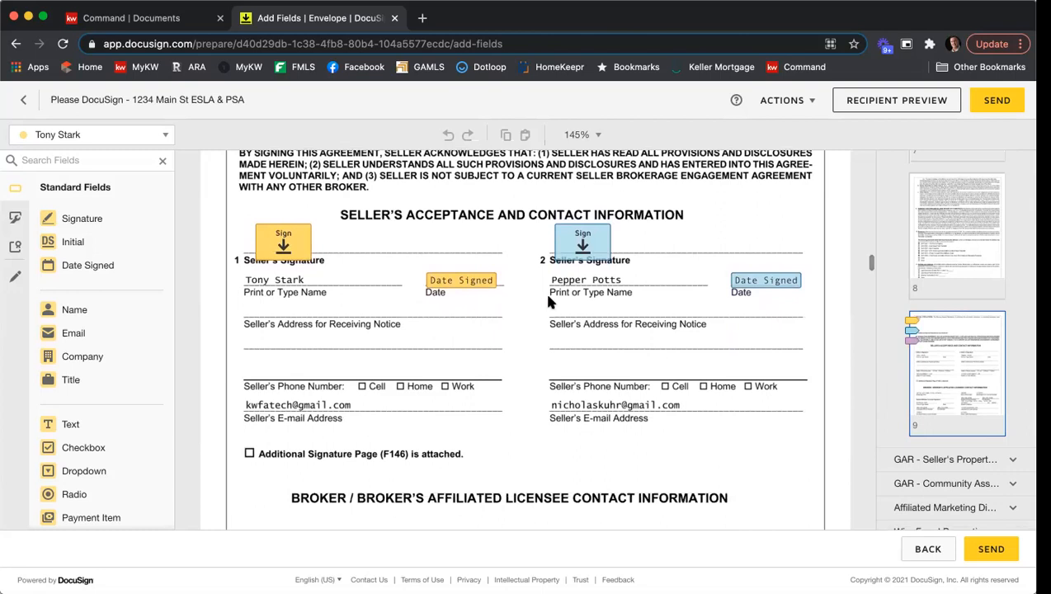
scroll(549, 302, down, 6)
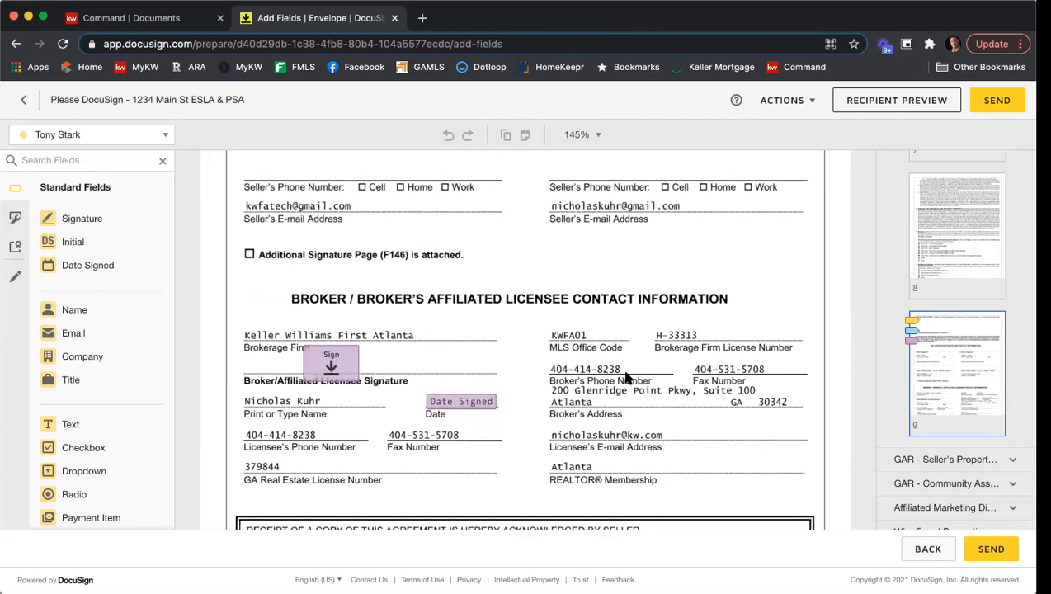
scroll(990, 357, down, 2)
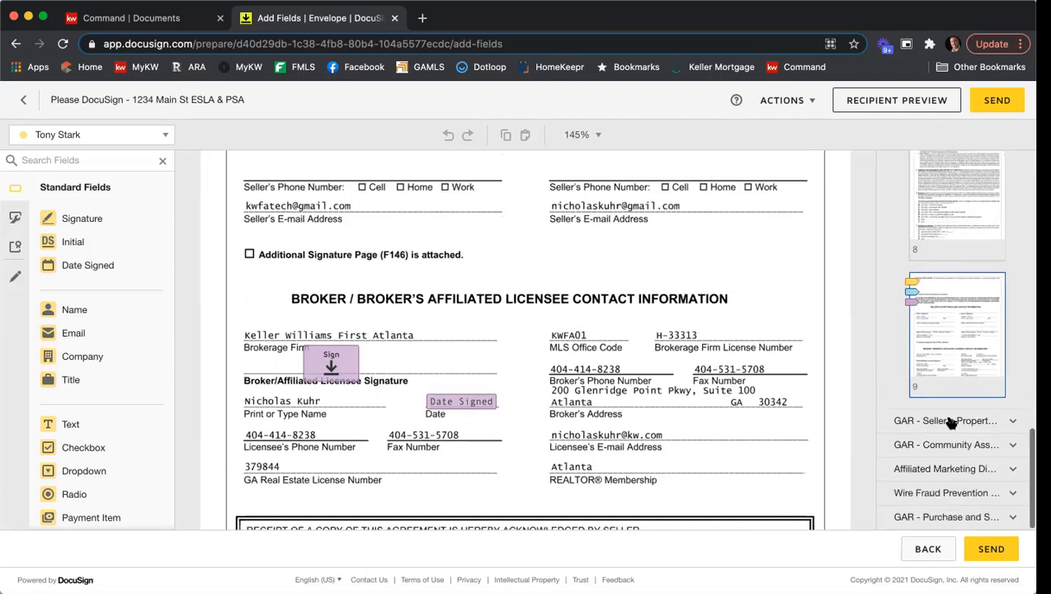
click(947, 422)
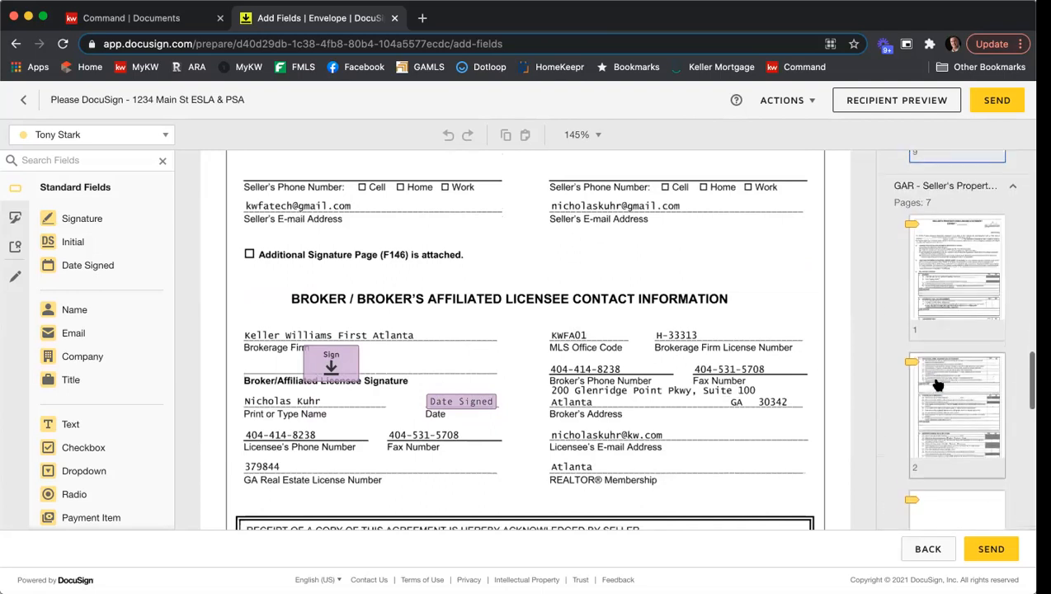
scroll(938, 386, up, 15)
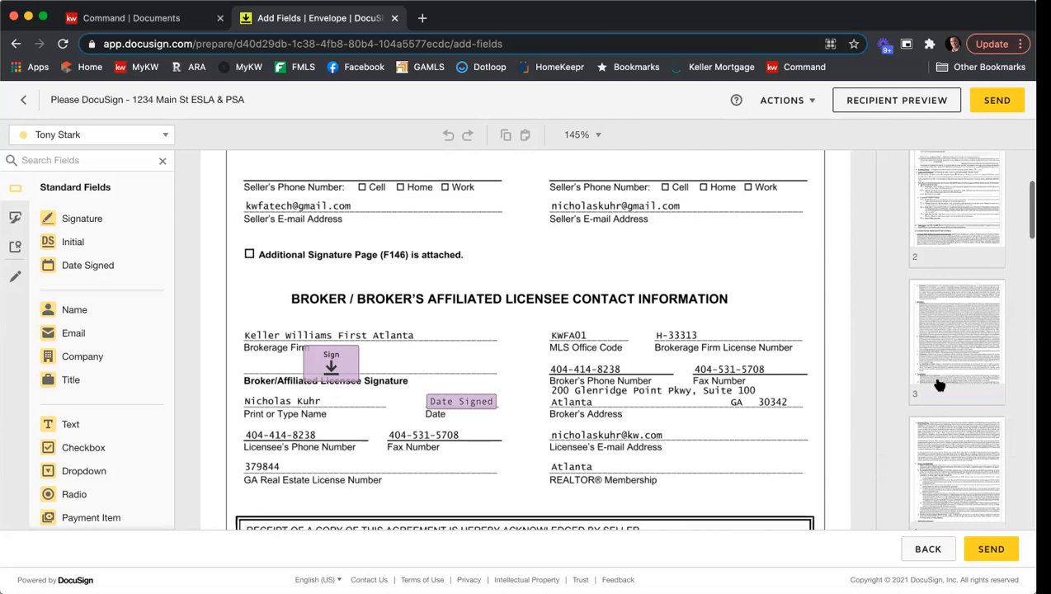
click(979, 264)
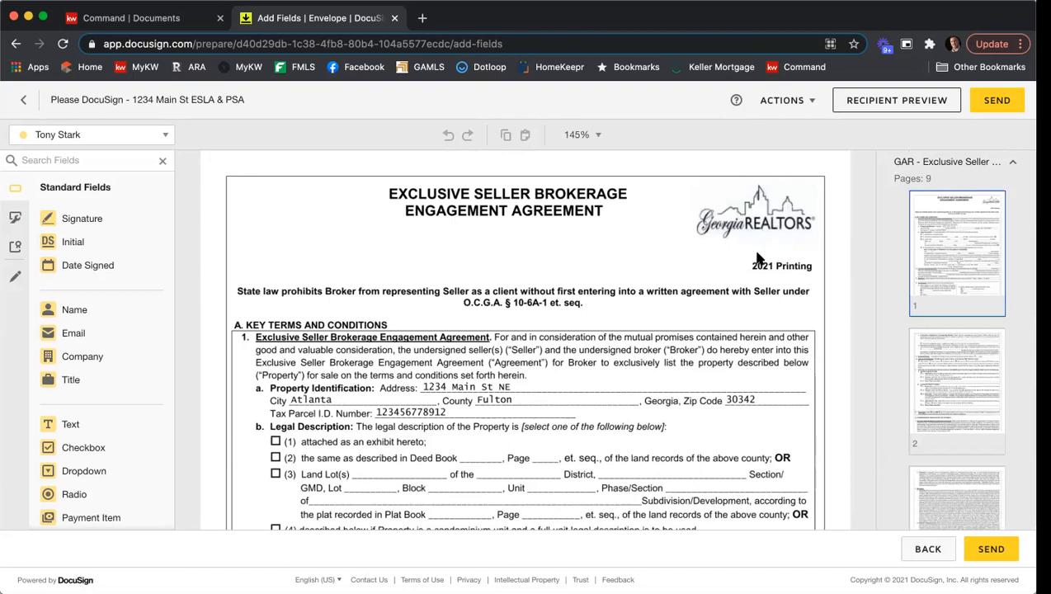
scroll(757, 256, down, 5)
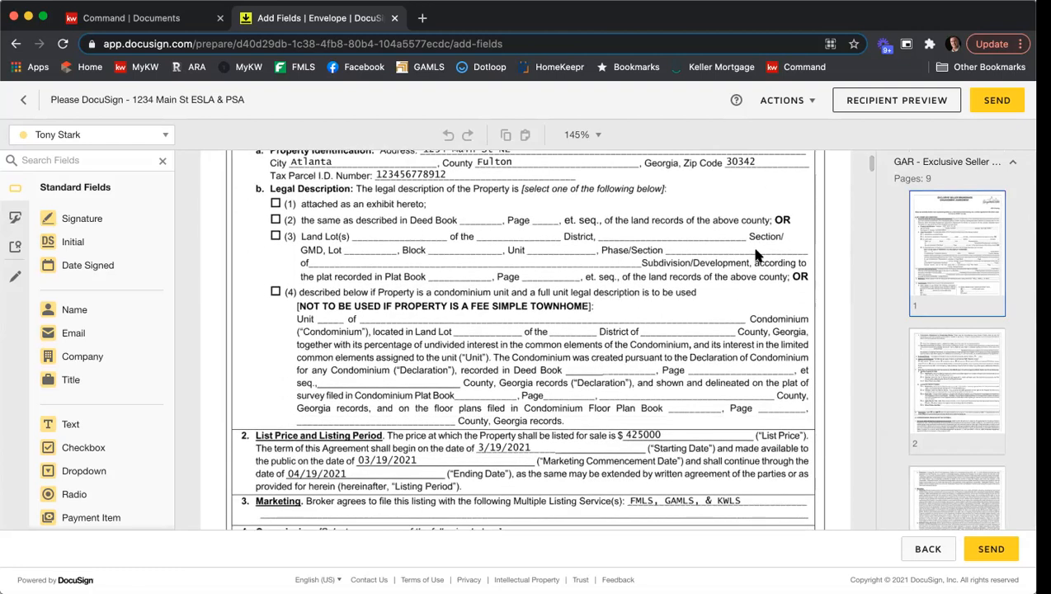
scroll(757, 247, up, 4)
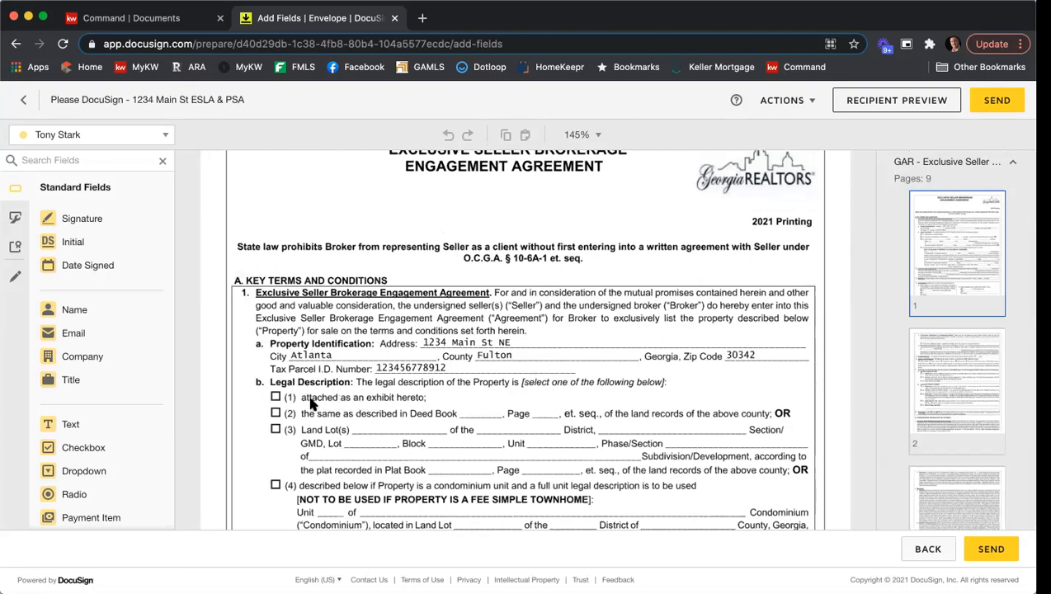
Switch the active recipient to the listing agent and place a checkbox on legal description option (1) of the listing agreement.
click(165, 138)
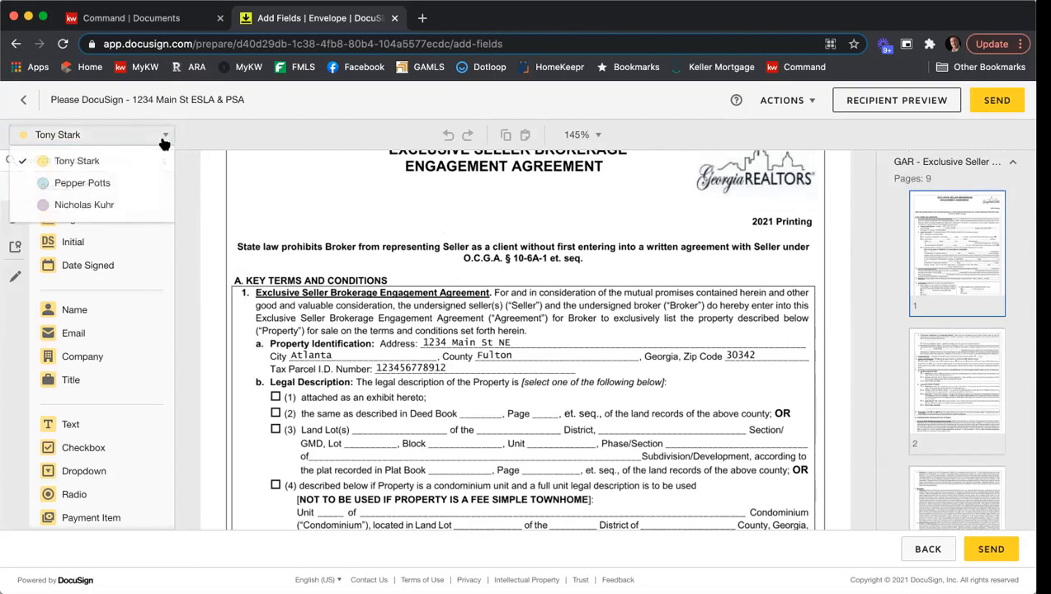
click(100, 203)
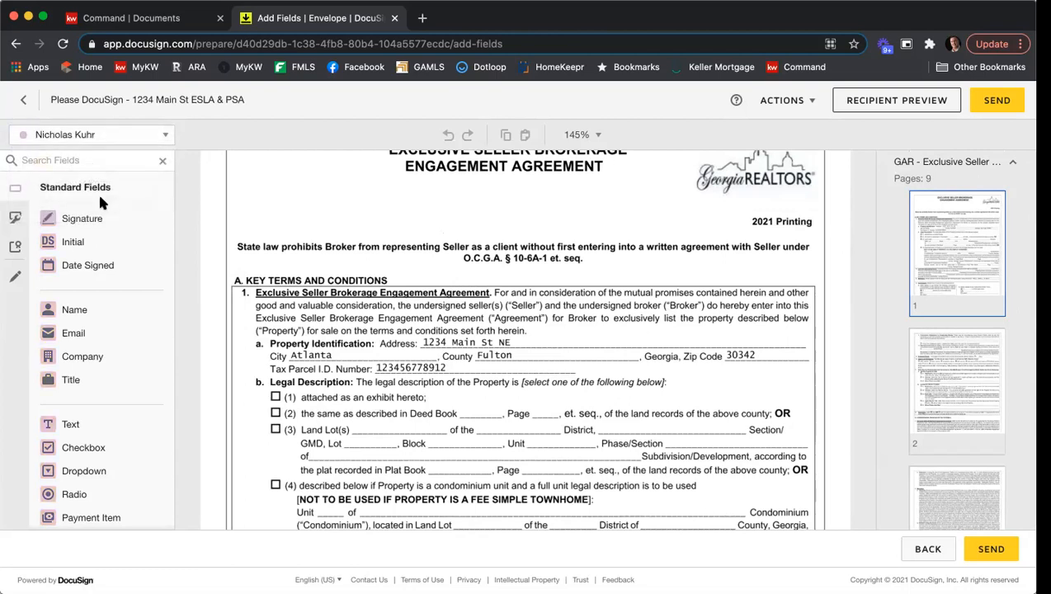
click(86, 453)
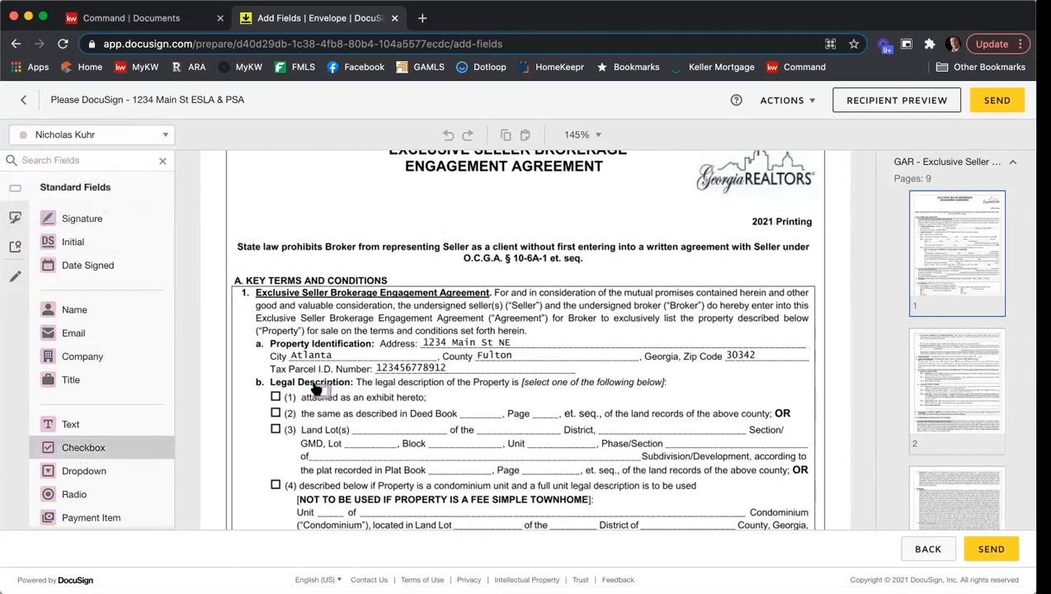
click(269, 395)
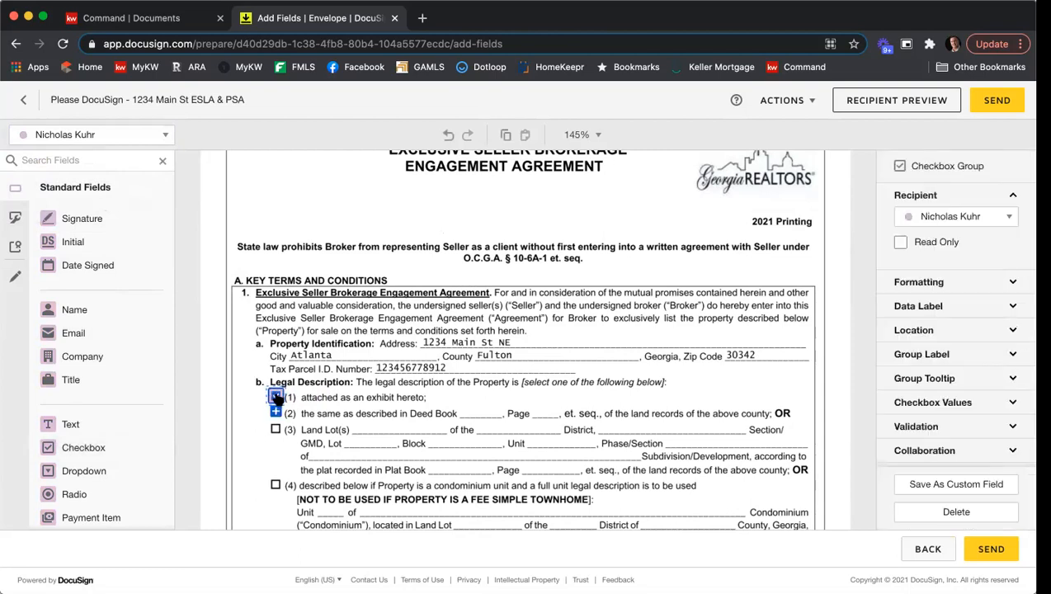
click(422, 396)
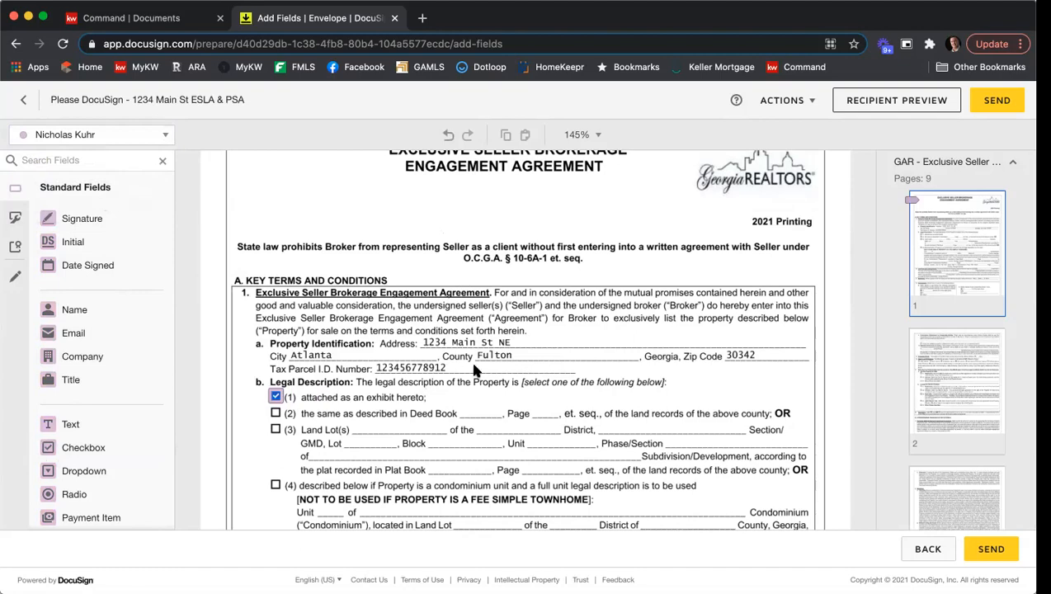
Scroll through the listing agreement's pages to review where further fields are needed.
scroll(575, 282, down, 5)
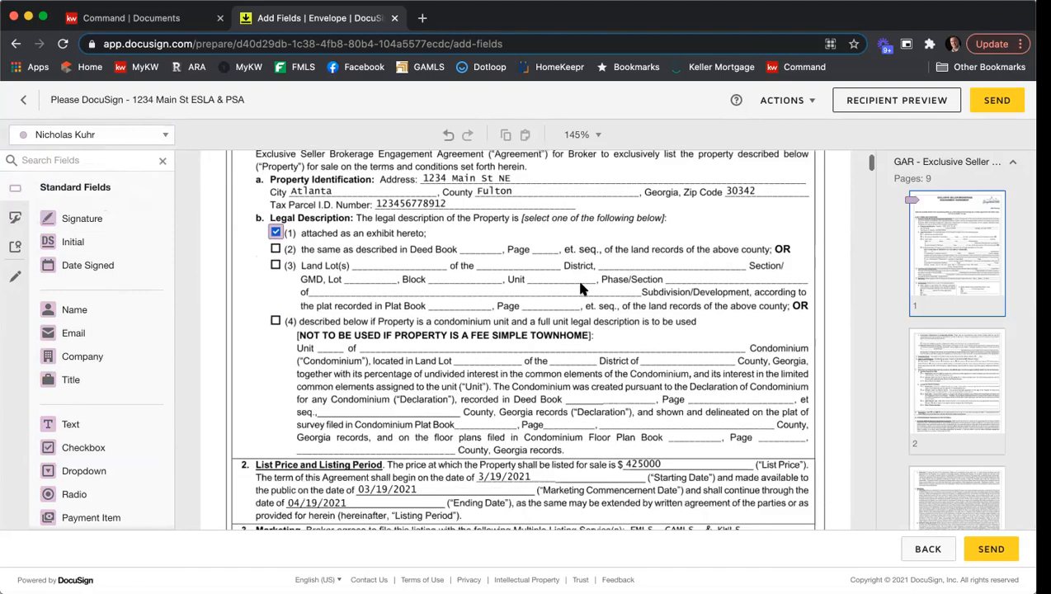
scroll(582, 287, down, 2)
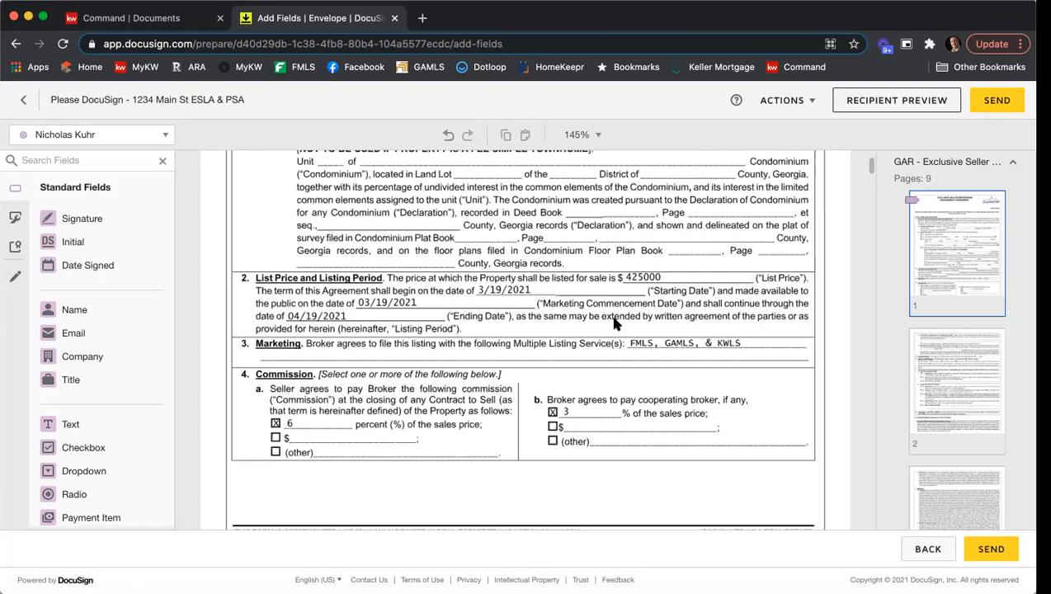
scroll(614, 325, down, 3)
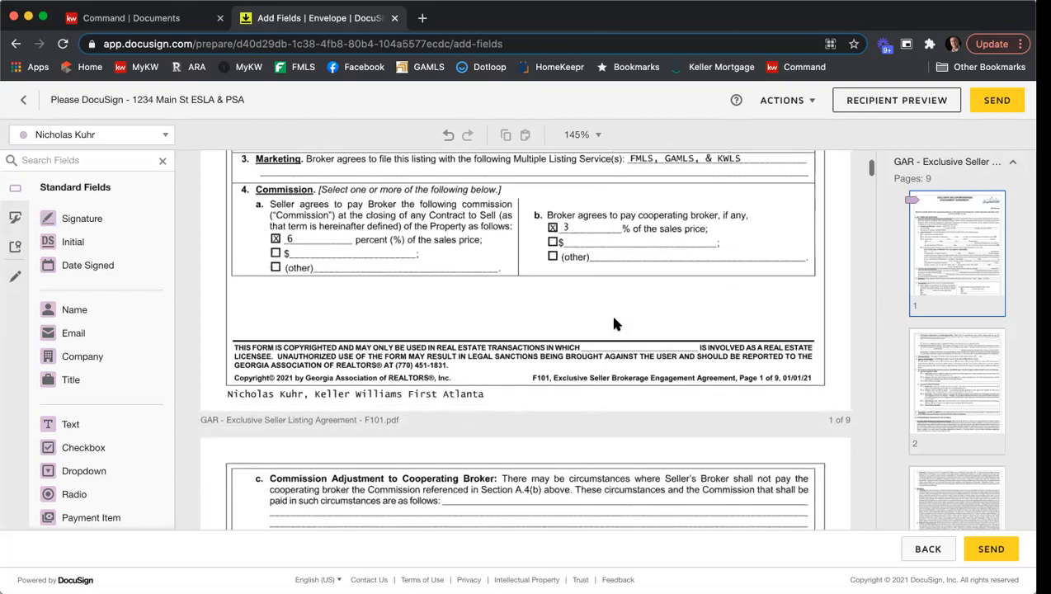
scroll(614, 324, down, 6)
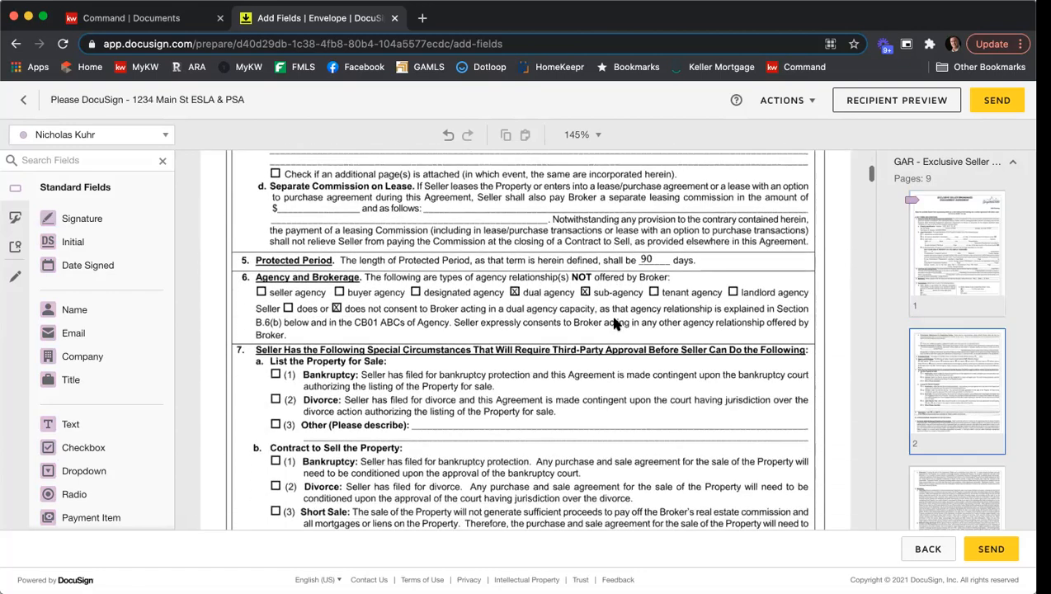
scroll(614, 324, down, 6)
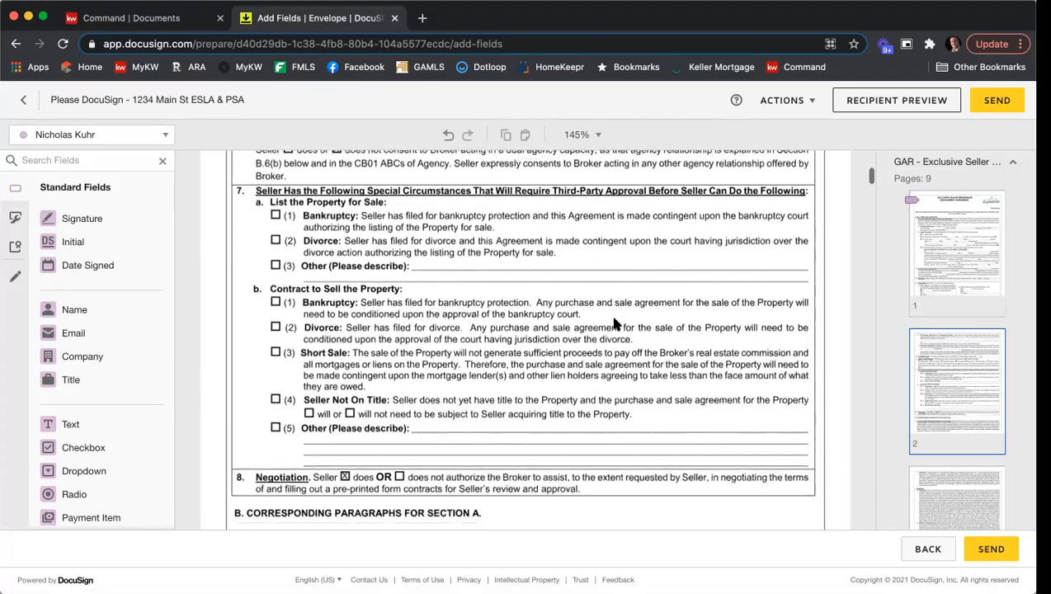
scroll(614, 324, down, 15)
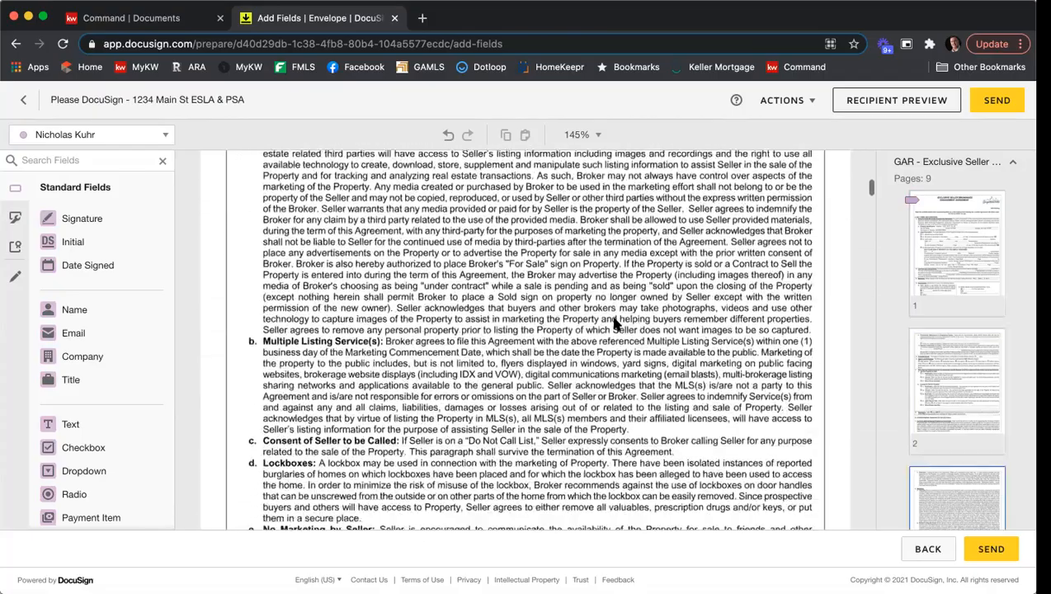
scroll(614, 324, down, 15)
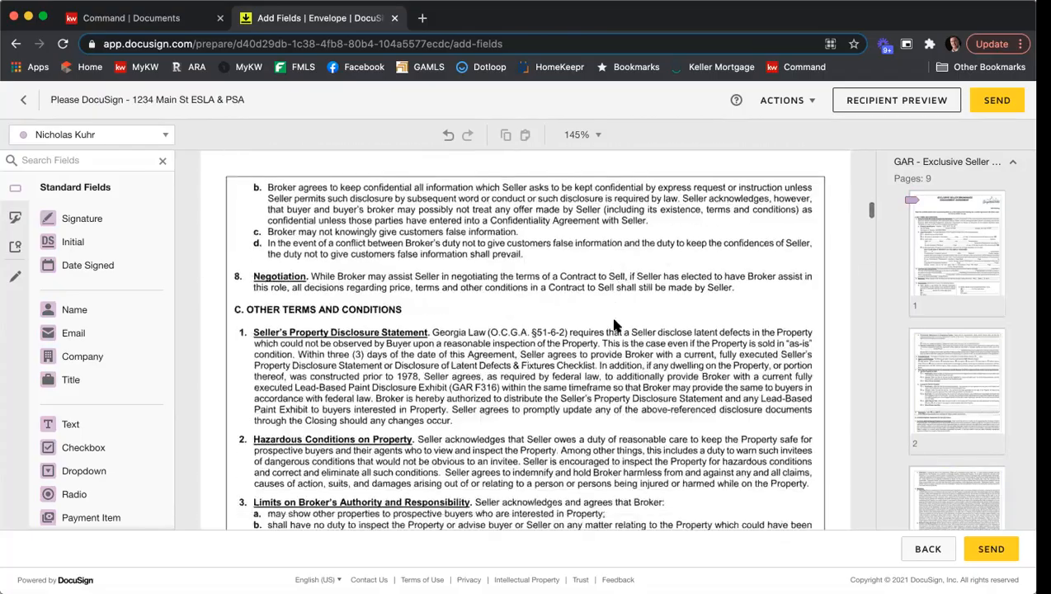
Place a text field on the hour blank of the receipt acknowledgment on the listing agreement's last page, sized to fit the blank.
scroll(614, 325, down, 15)
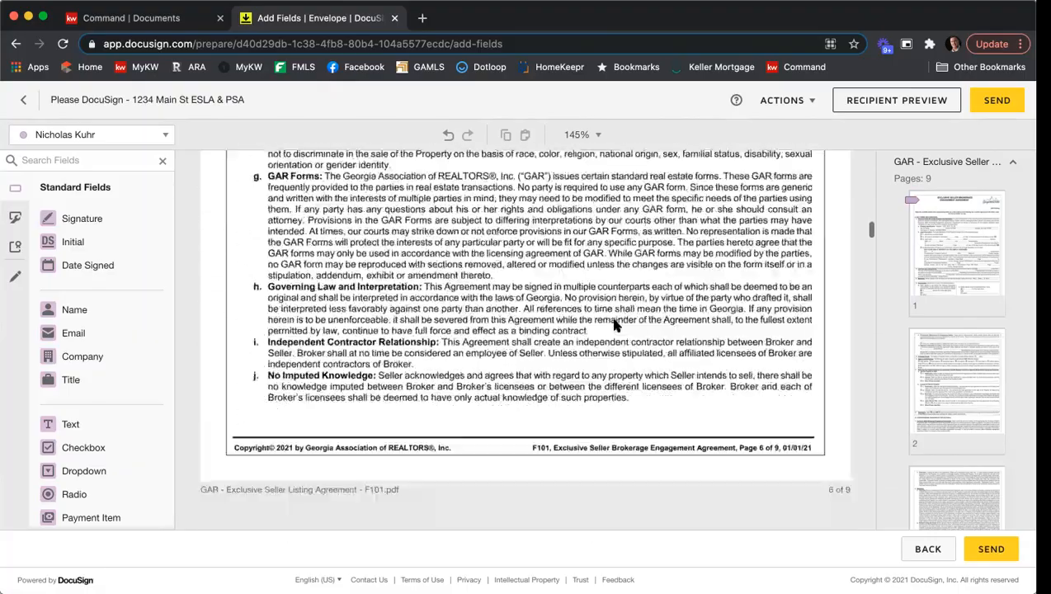
scroll(614, 325, down, 20)
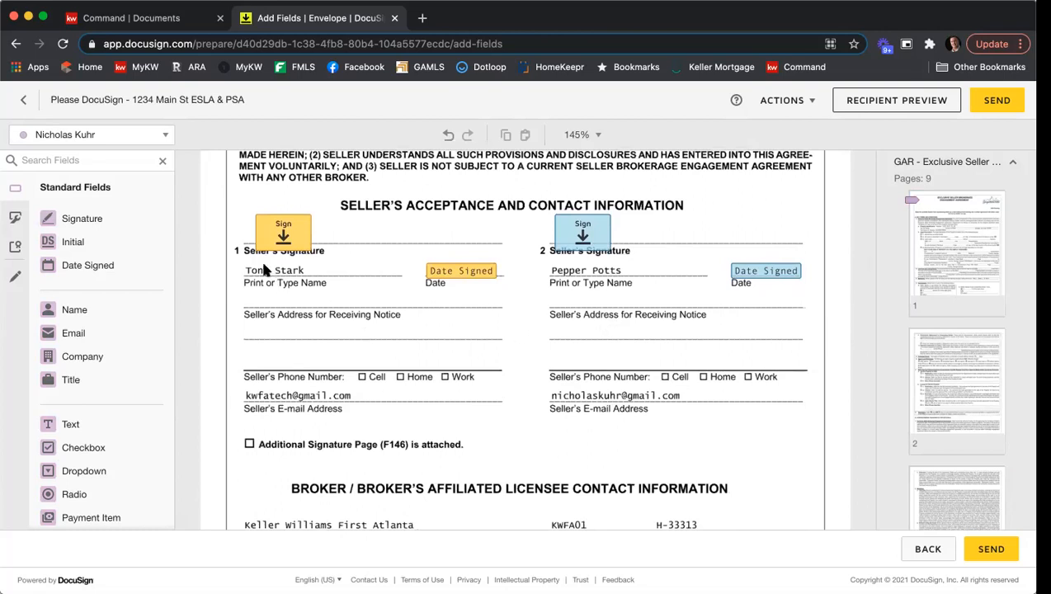
scroll(563, 314, down, 3)
scroll(567, 320, down, 5)
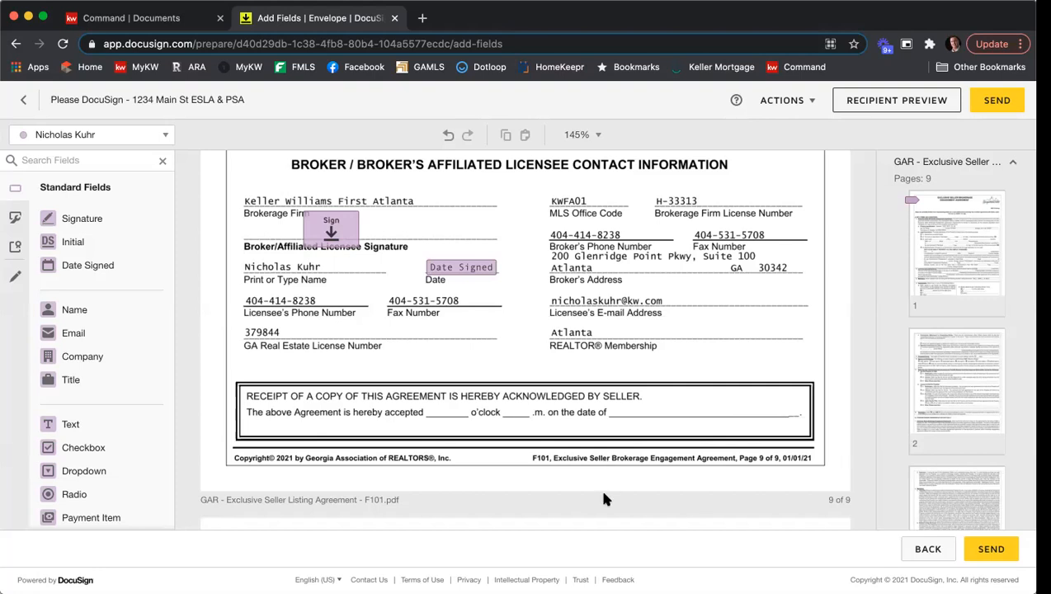
drag(110, 427, 430, 403)
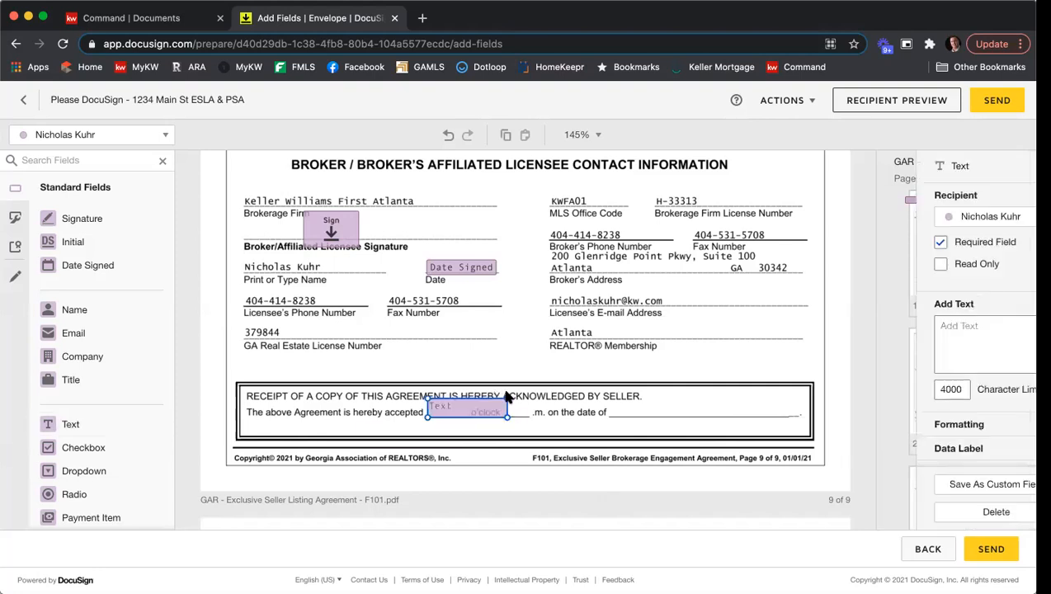
drag(507, 416, 448, 413)
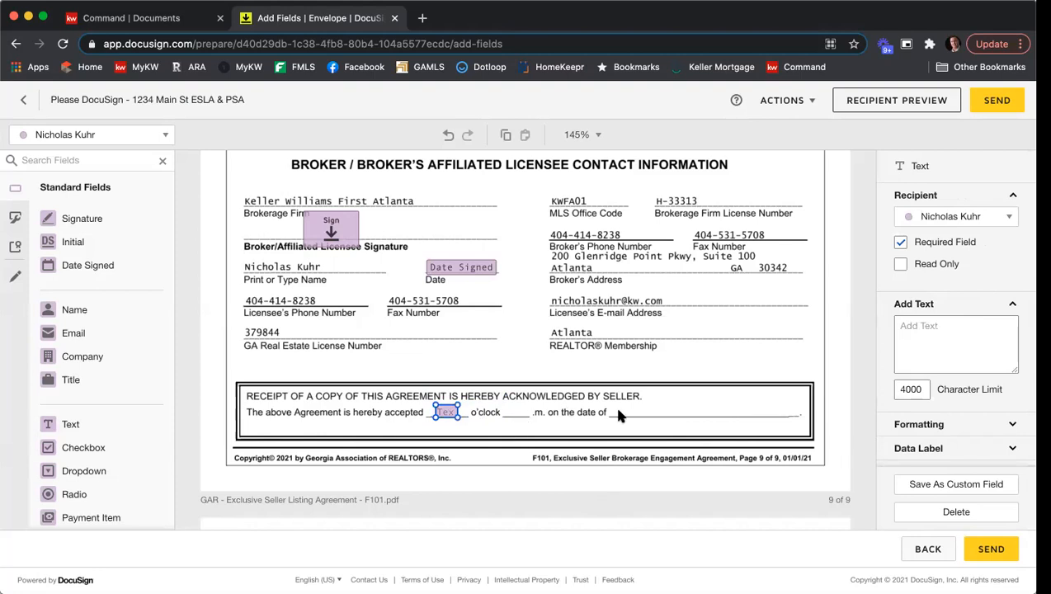
Copy that text field and paste a duplicate onto the blank before ".m." after "o'clock".
right_click(445, 416)
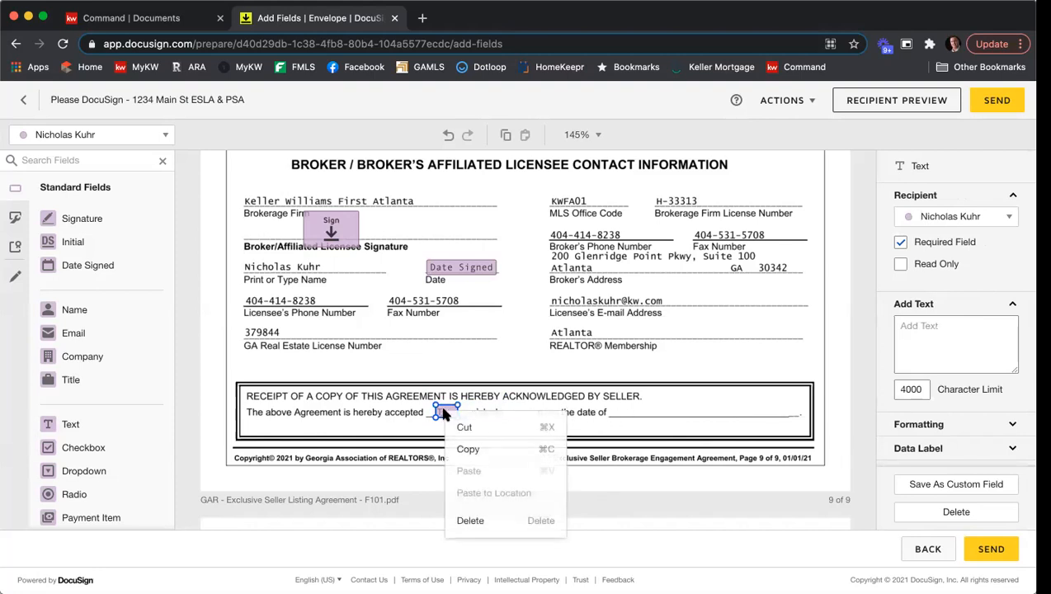
click(468, 449)
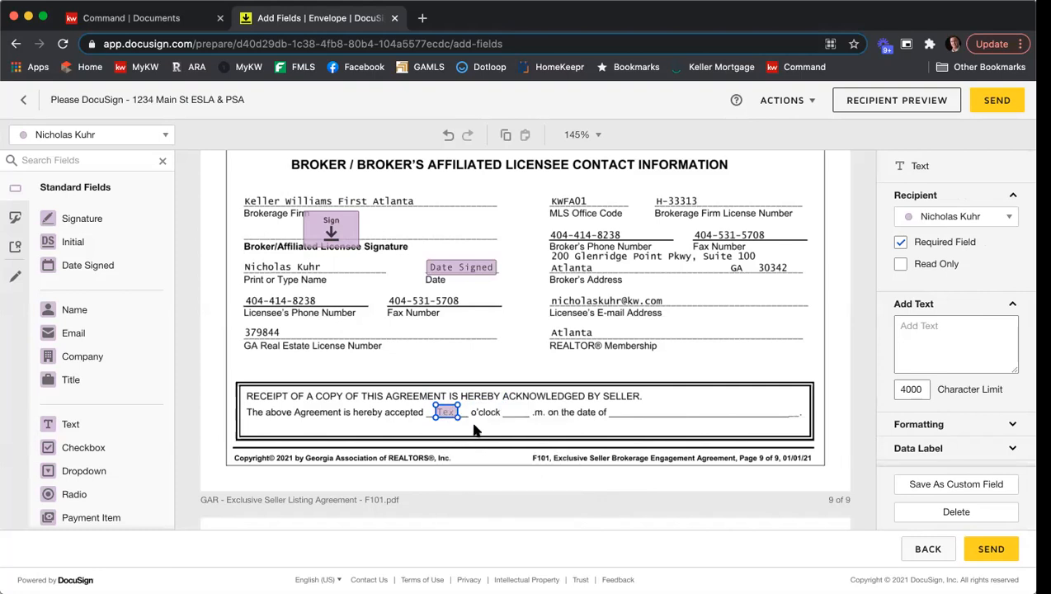
right_click(476, 429)
click(508, 537)
drag(461, 430, 519, 411)
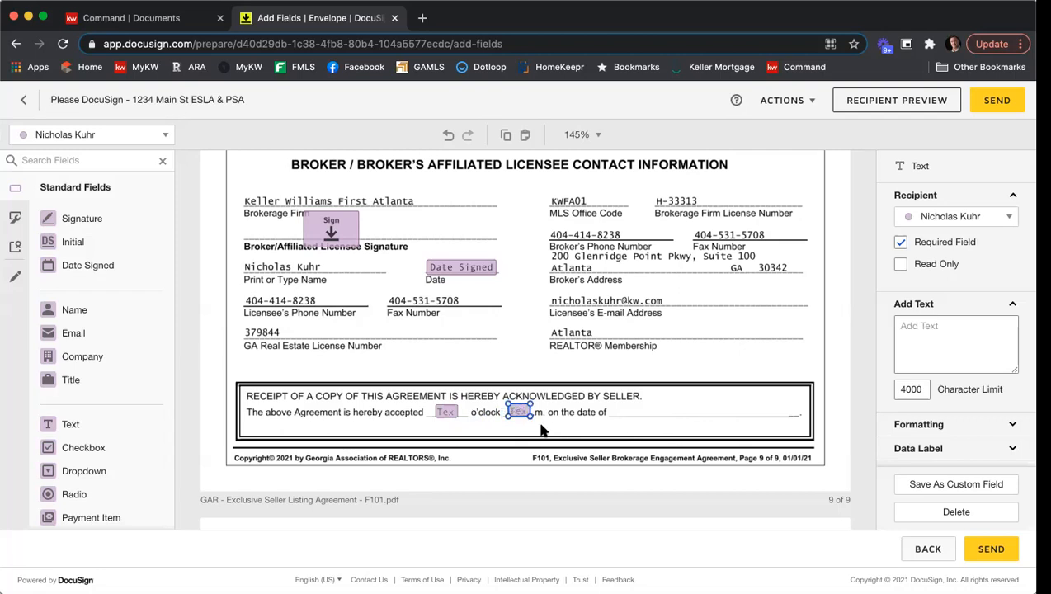
click(568, 427)
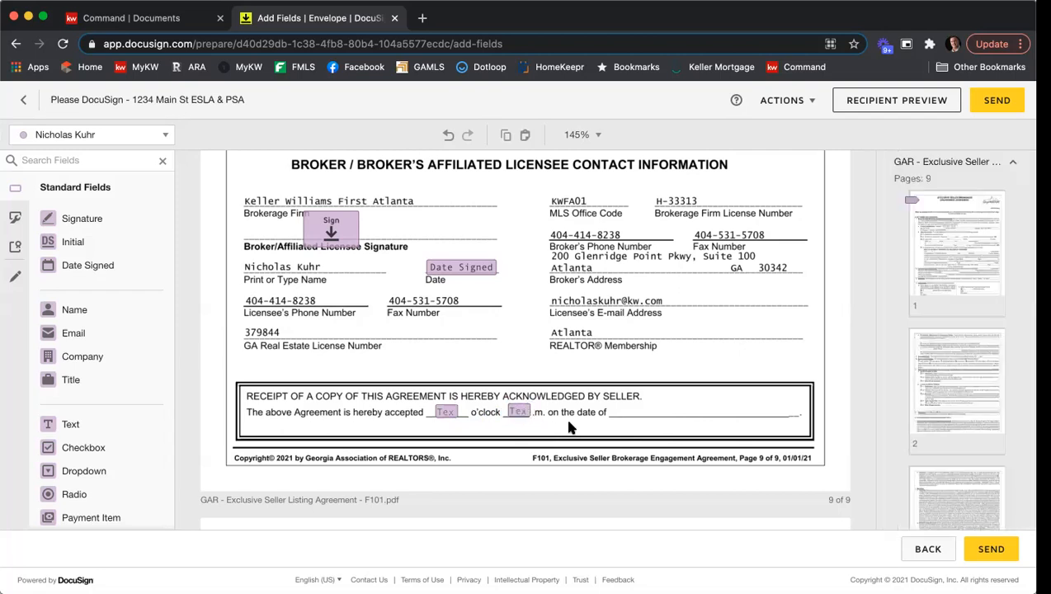
click(518, 412)
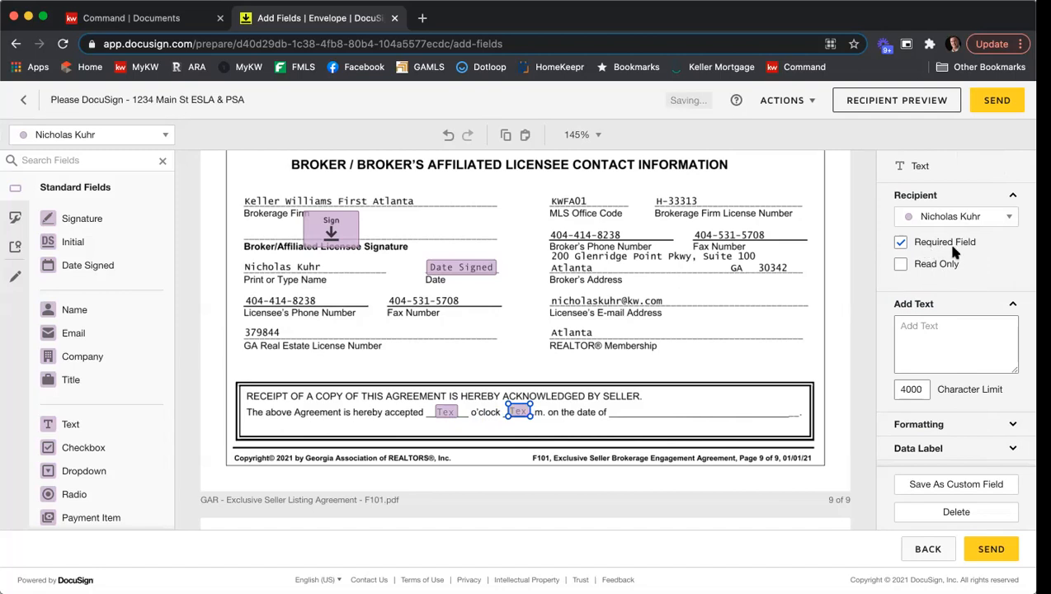
click(900, 243)
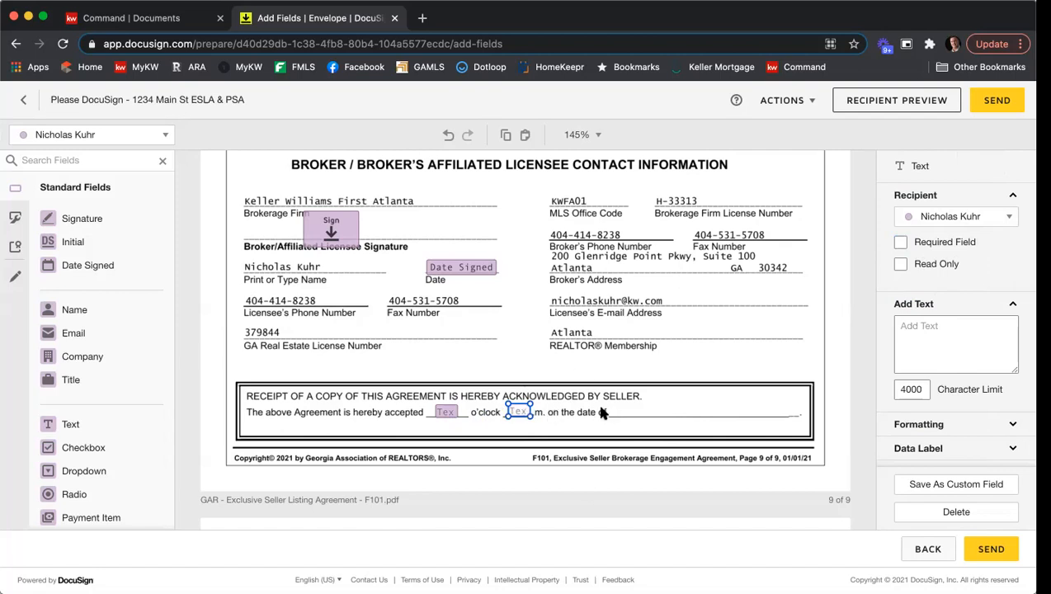
click(573, 415)
click(520, 413)
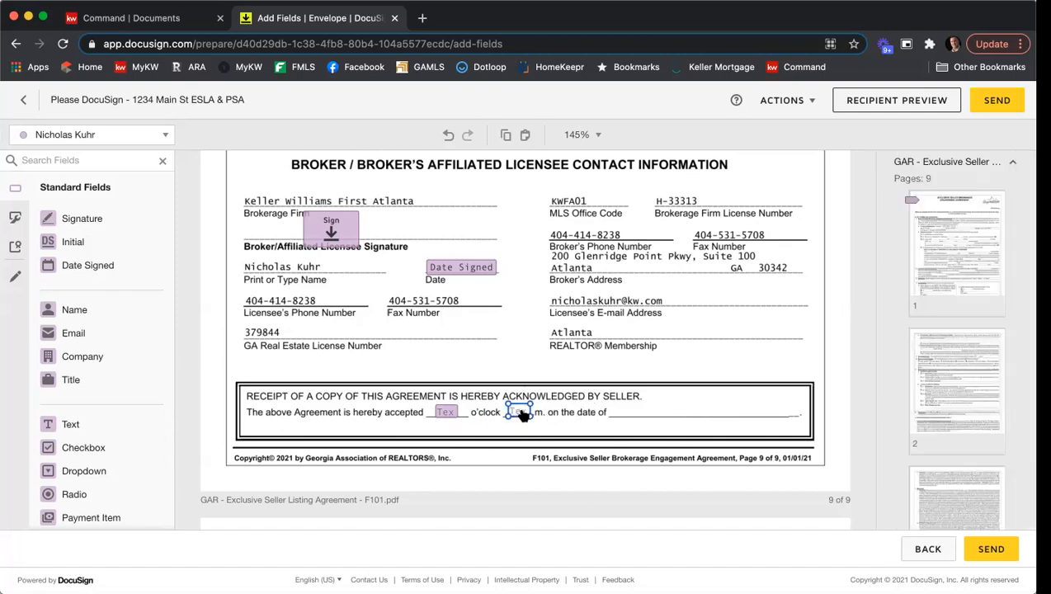
click(933, 246)
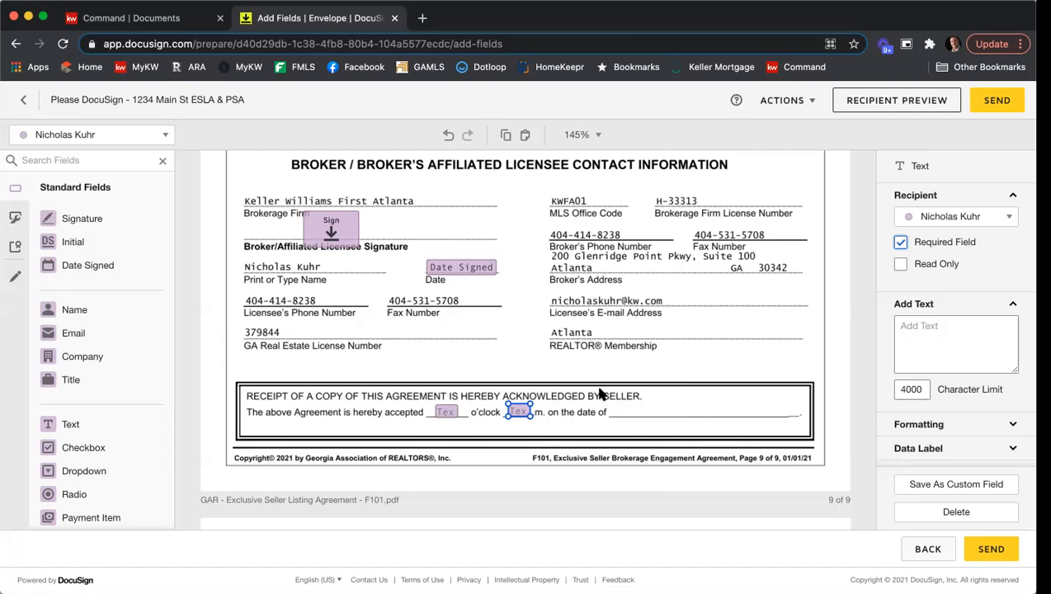
Place a Date Signed field on the "on the date of" blank of the receipt acknowledgment.
drag(70, 265, 617, 410)
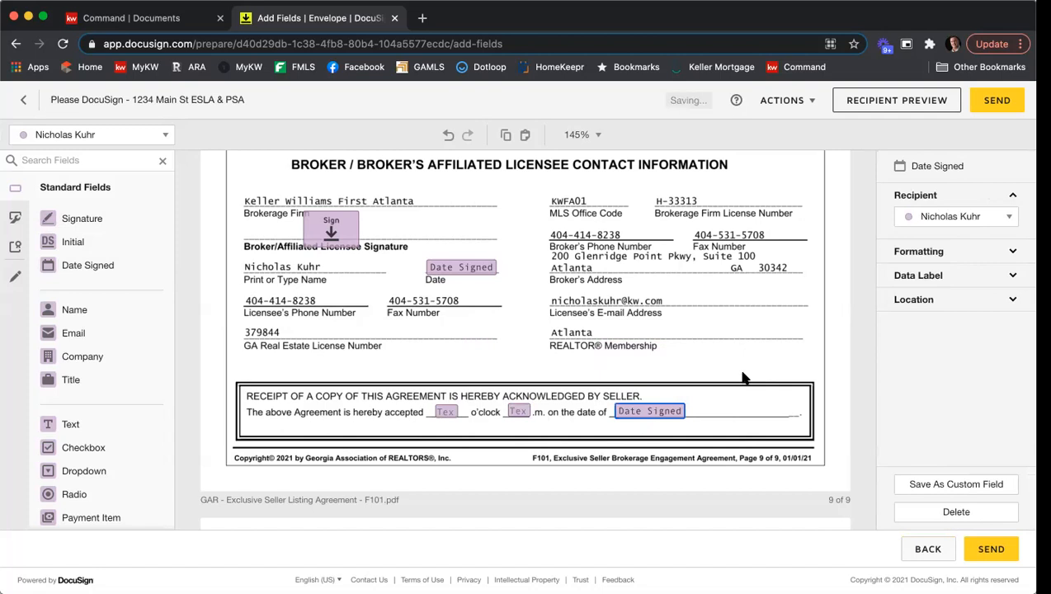
click(731, 353)
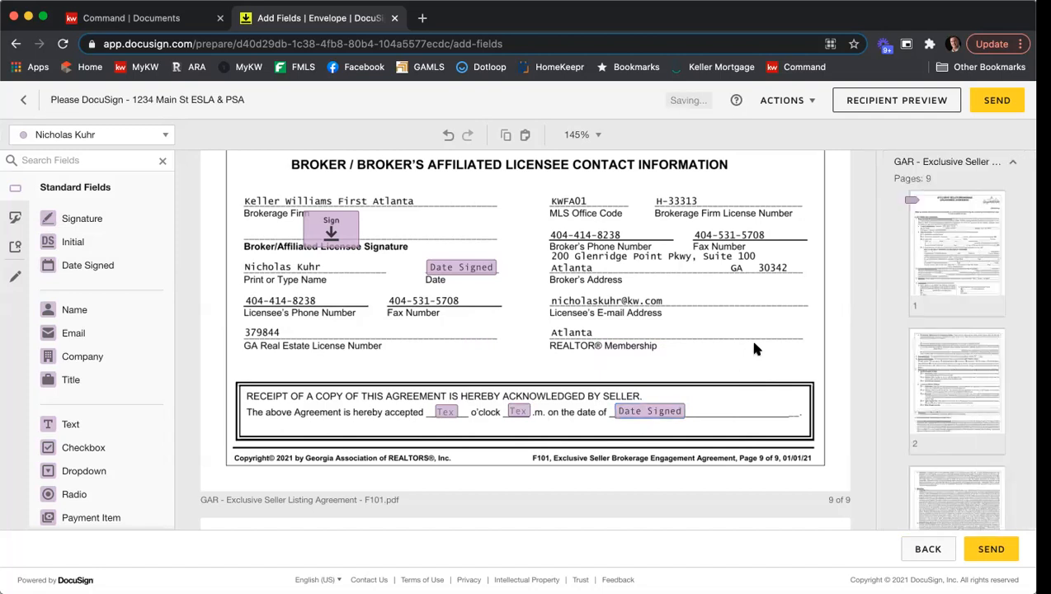
Switch the active recipient to the first seller and select the year-built text field in the Seller's Property Disclosure Statement.
scroll(747, 312, down, 5)
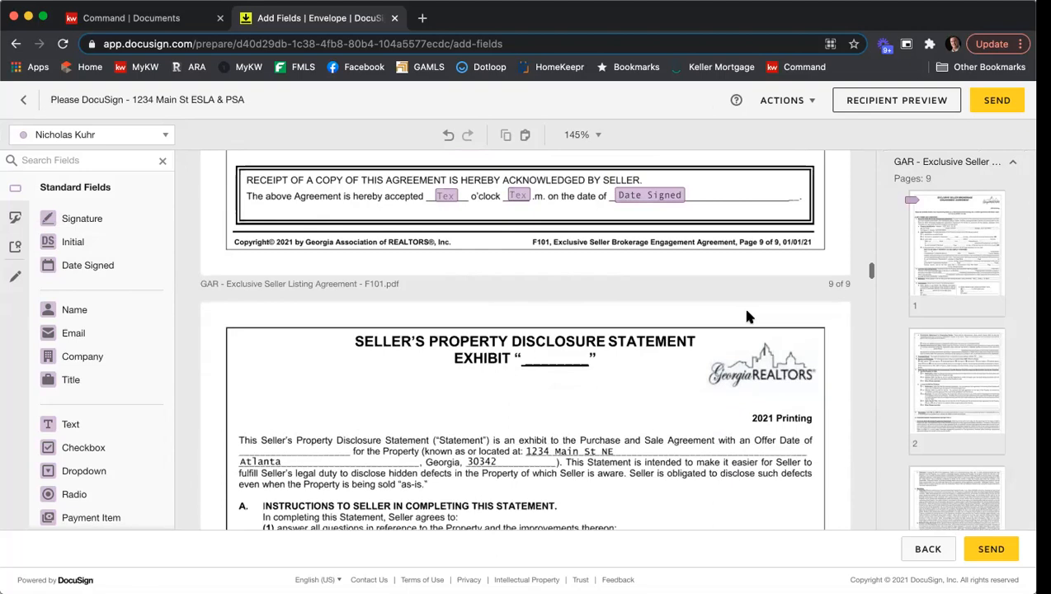
scroll(747, 313, down, 3)
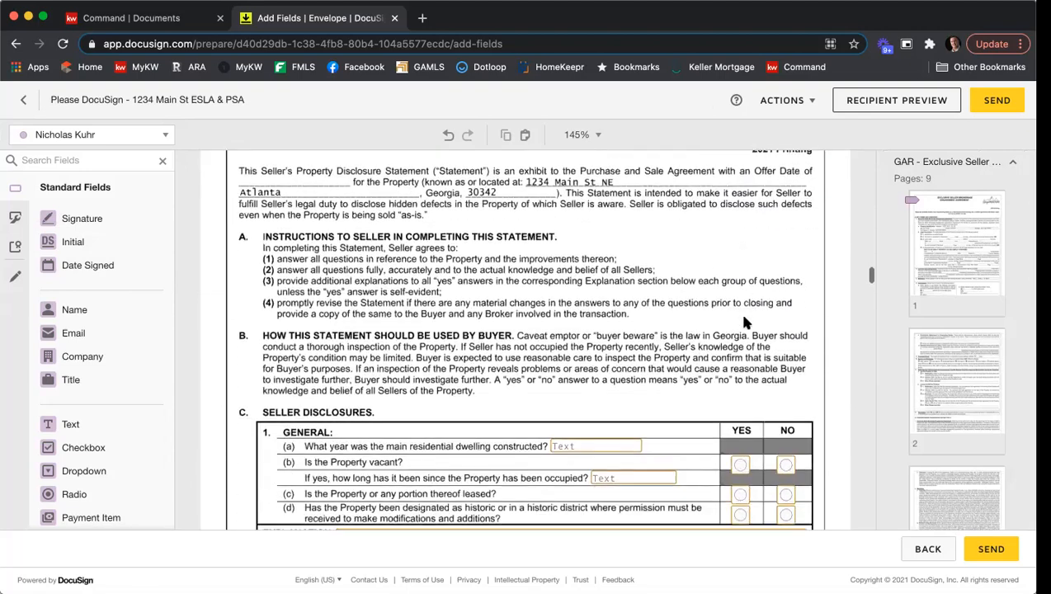
scroll(745, 305, down, 2)
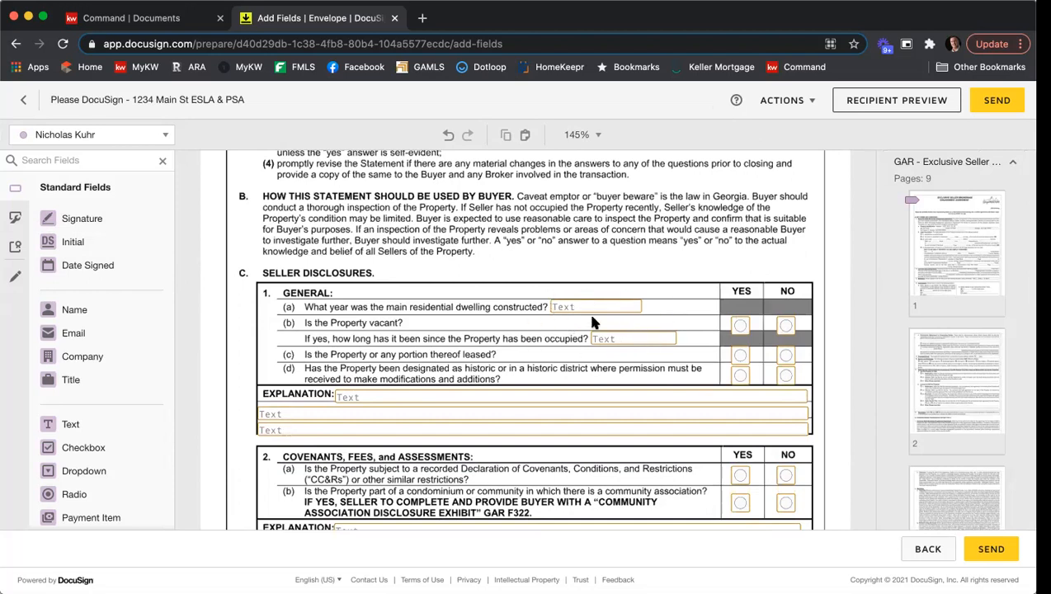
click(158, 138)
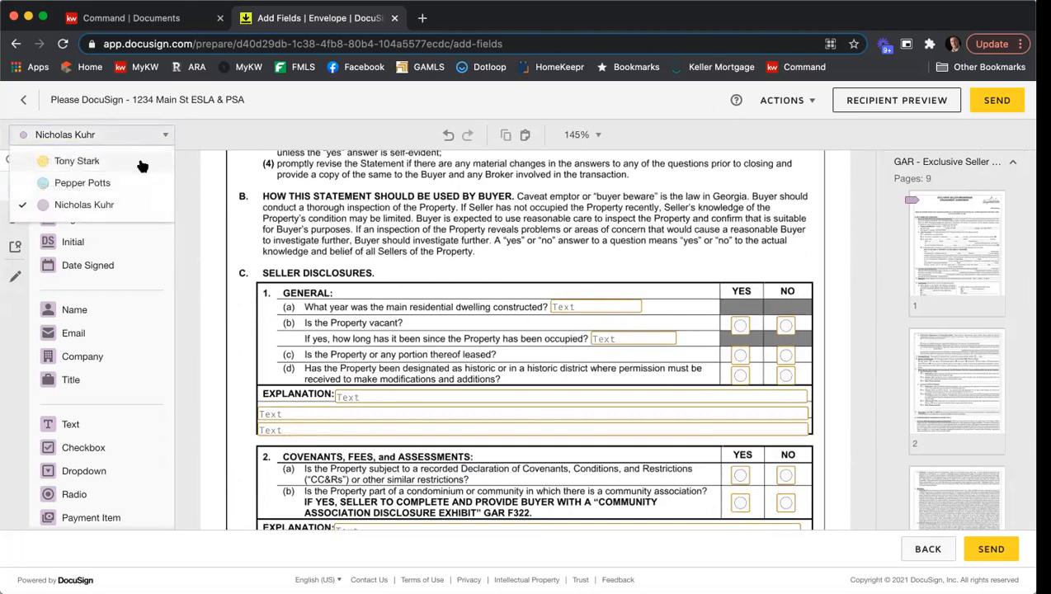
click(141, 163)
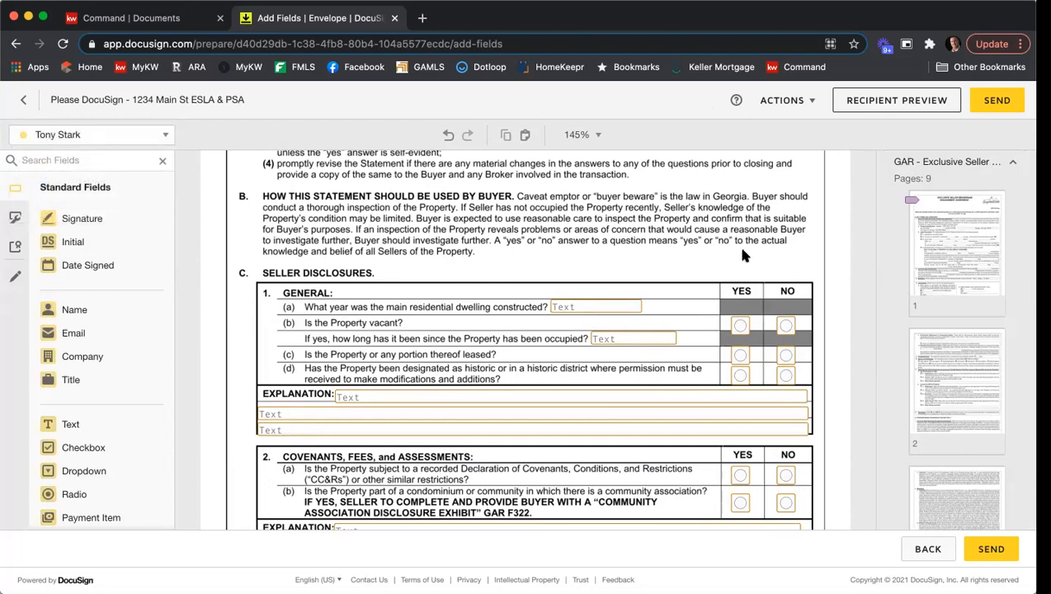
click(595, 311)
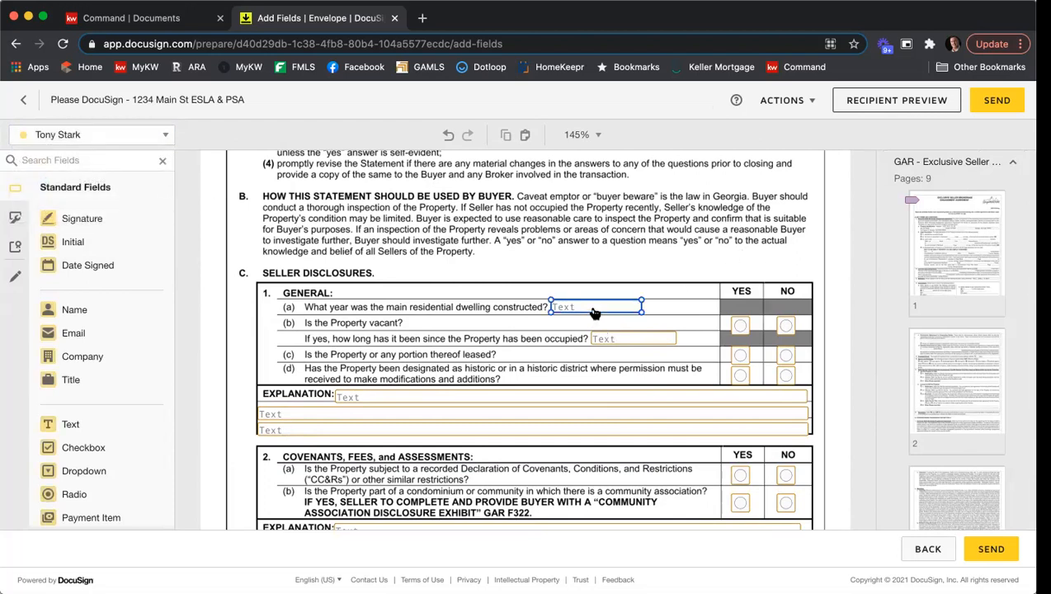
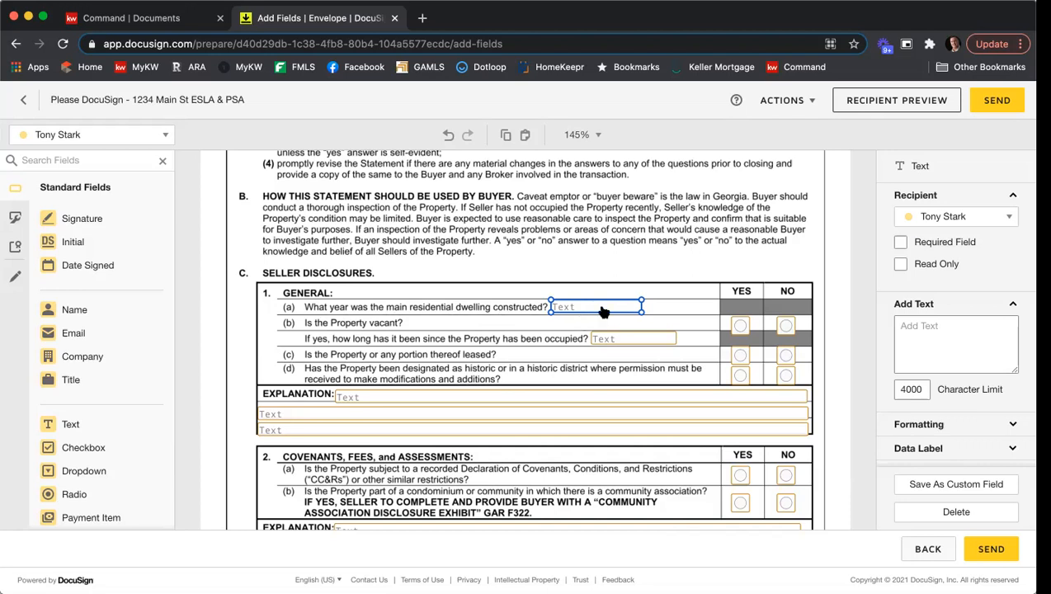
Make the year-built text field in the Seller's Property Disclosure Statement a required field.
click(900, 243)
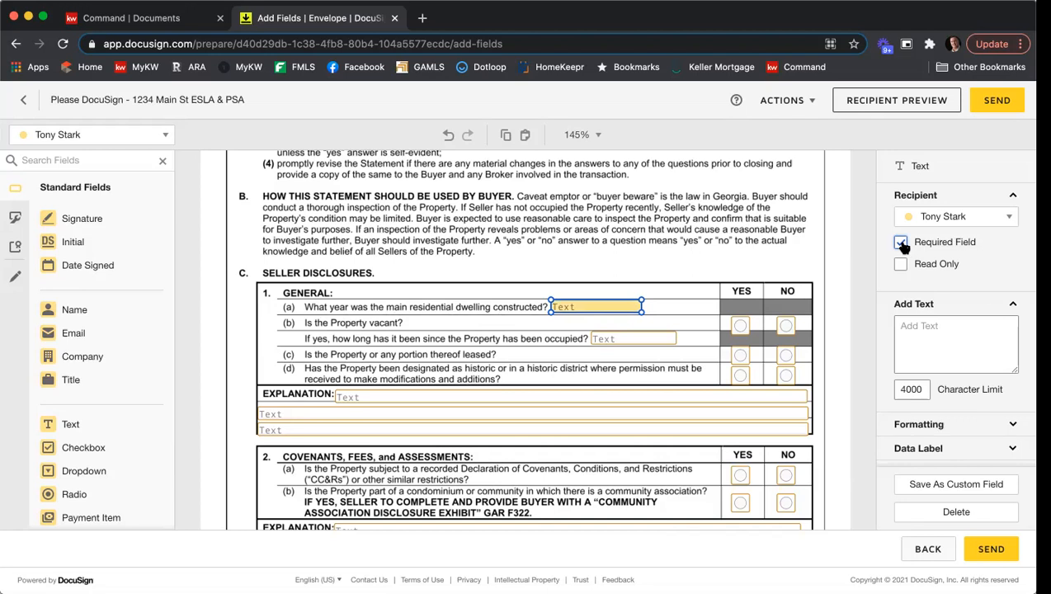
click(724, 253)
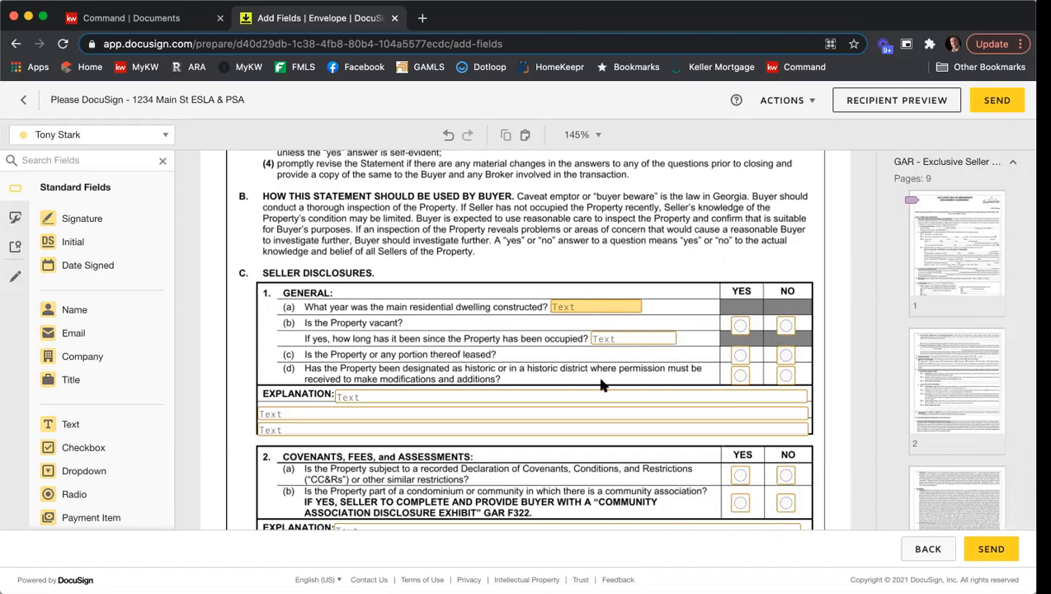
Make the Name of Association(s) text field in the Community Association Disclosure Exhibit a required field.
scroll(673, 249, down, 1)
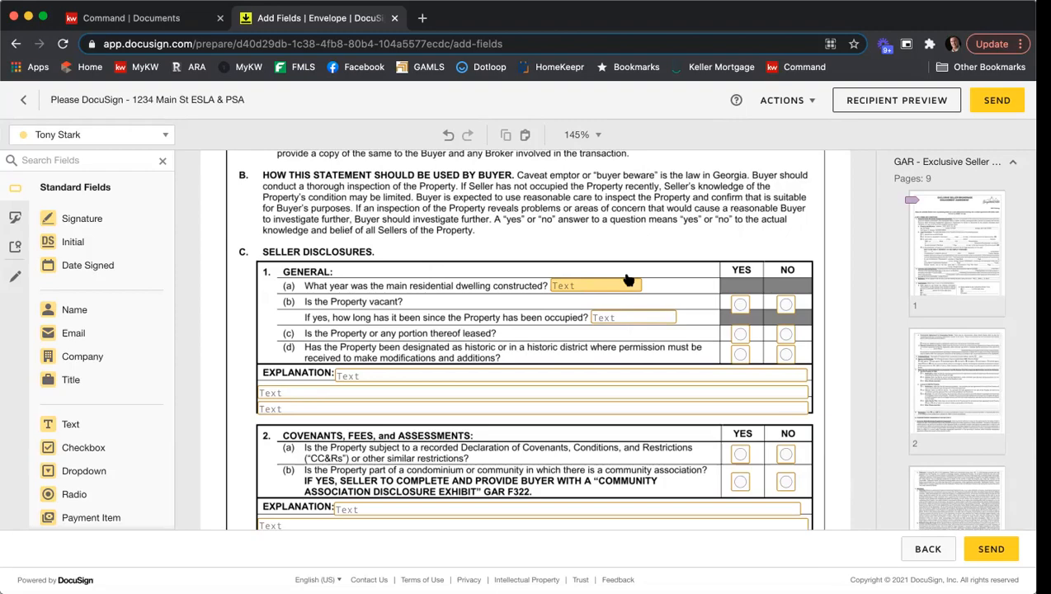
scroll(635, 262, down, 2)
scroll(640, 261, down, 15)
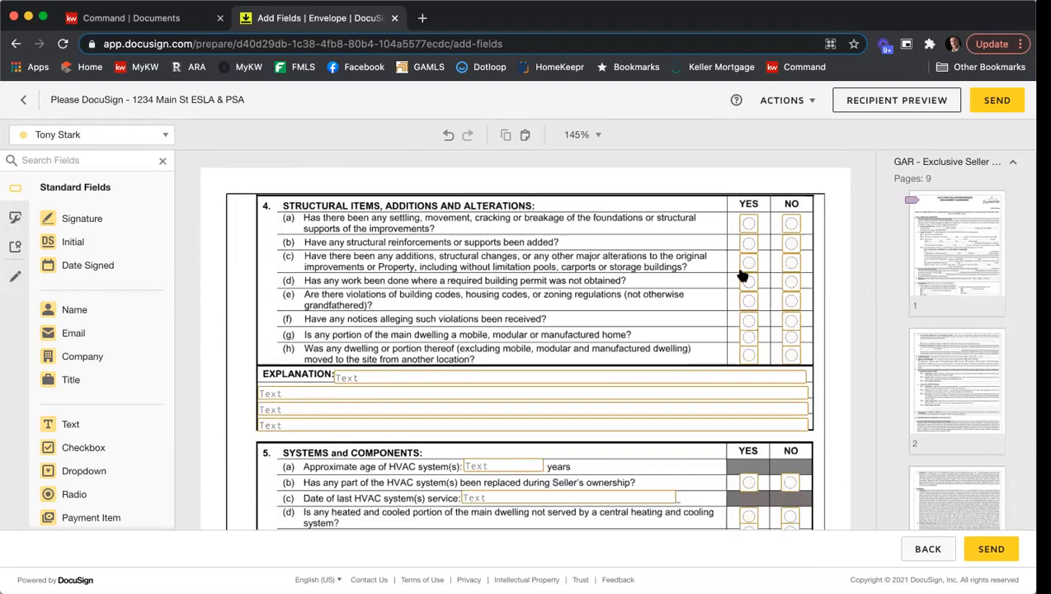
scroll(718, 264, down, 8)
scroll(686, 281, down, 8)
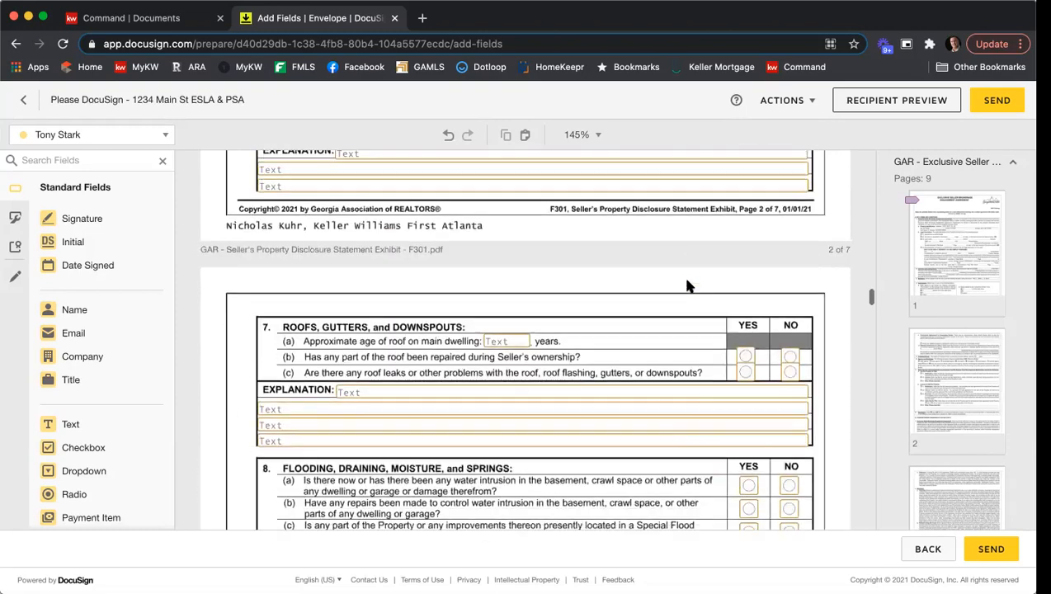
scroll(689, 286, down, 10)
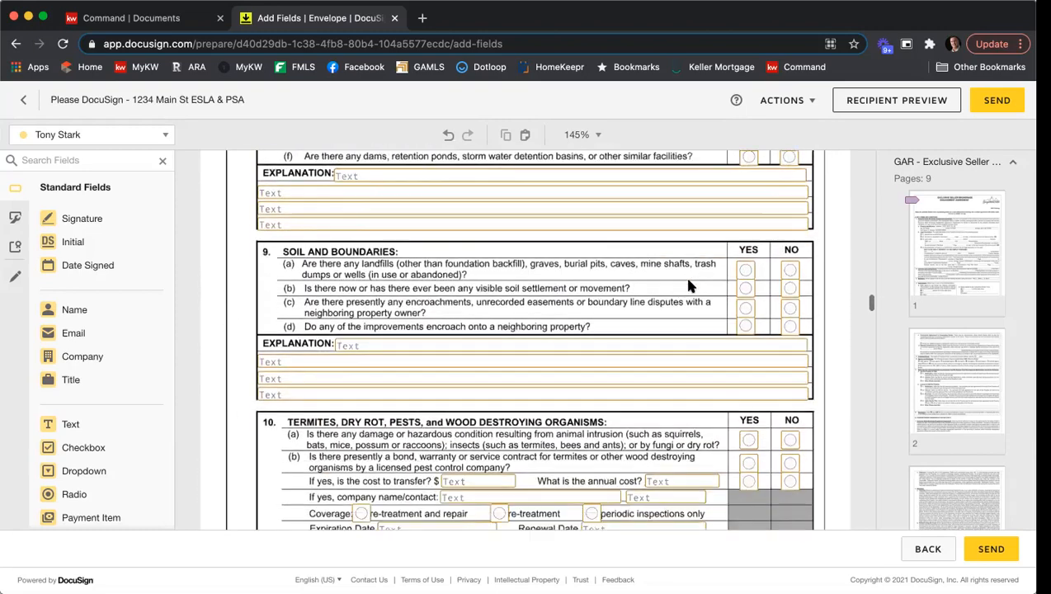
scroll(689, 286, down, 15)
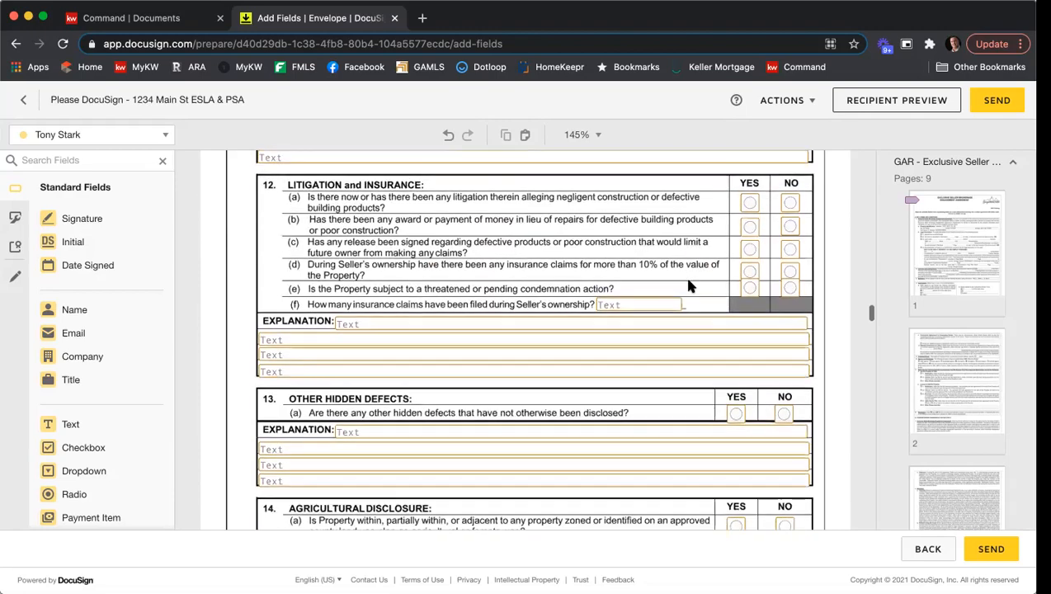
scroll(689, 286, down, 15)
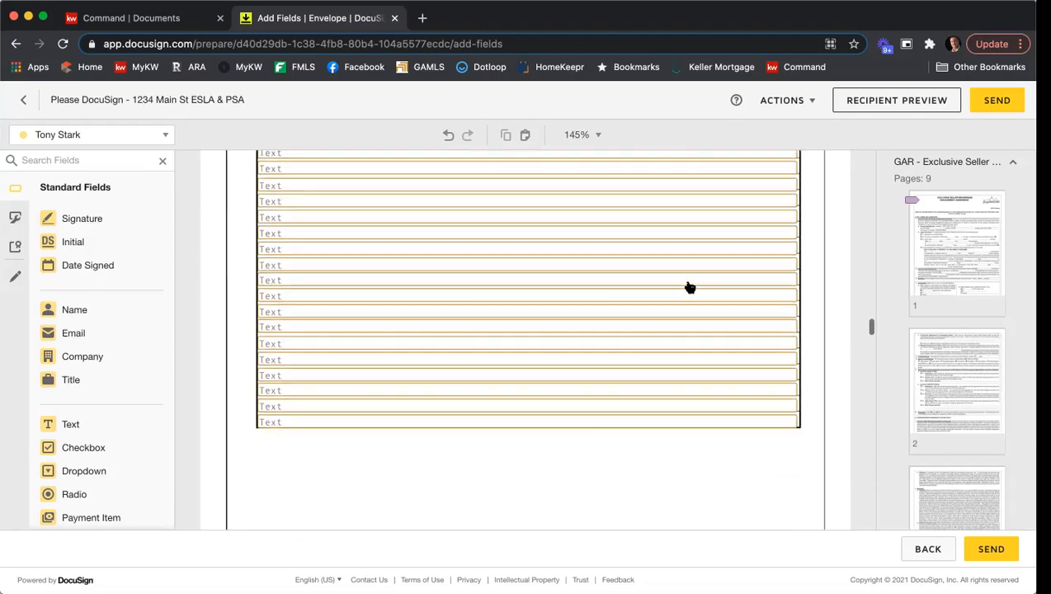
scroll(692, 286, down, 15)
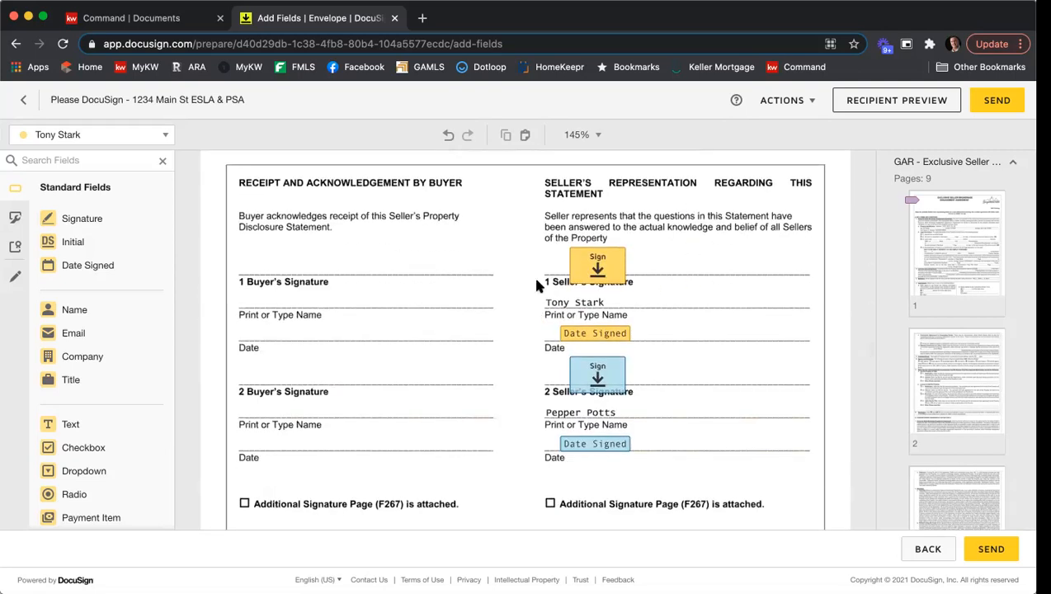
scroll(674, 312, down, 3)
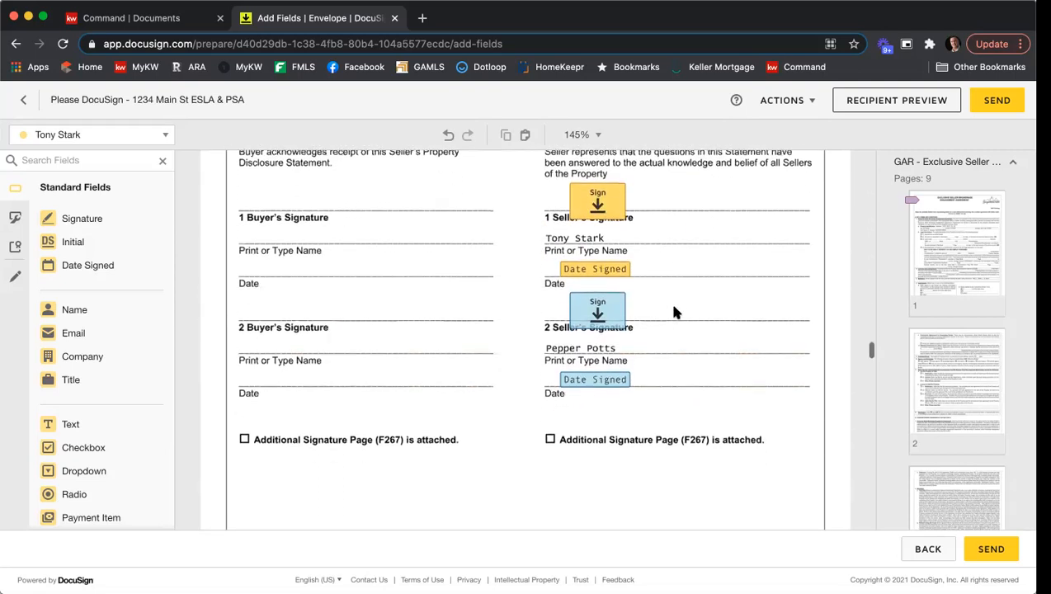
scroll(675, 311, down, 20)
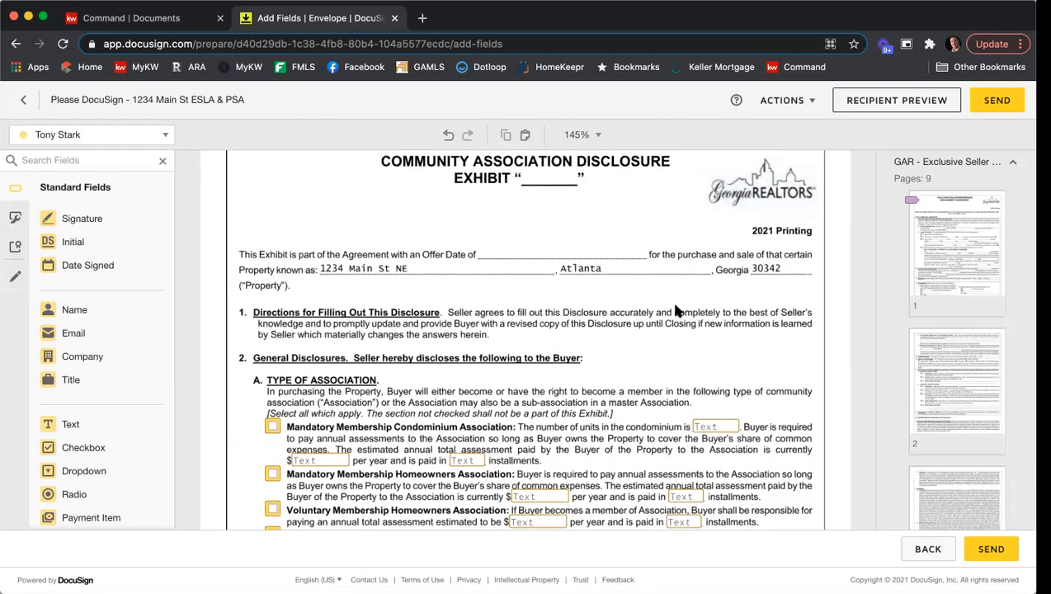
scroll(675, 310, down, 4)
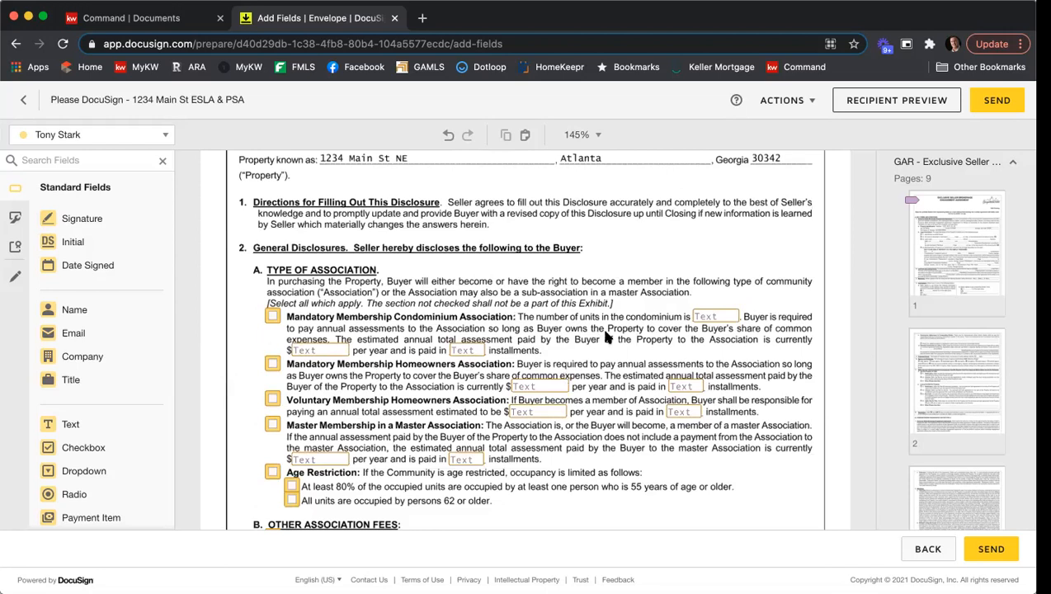
scroll(611, 329, down, 1)
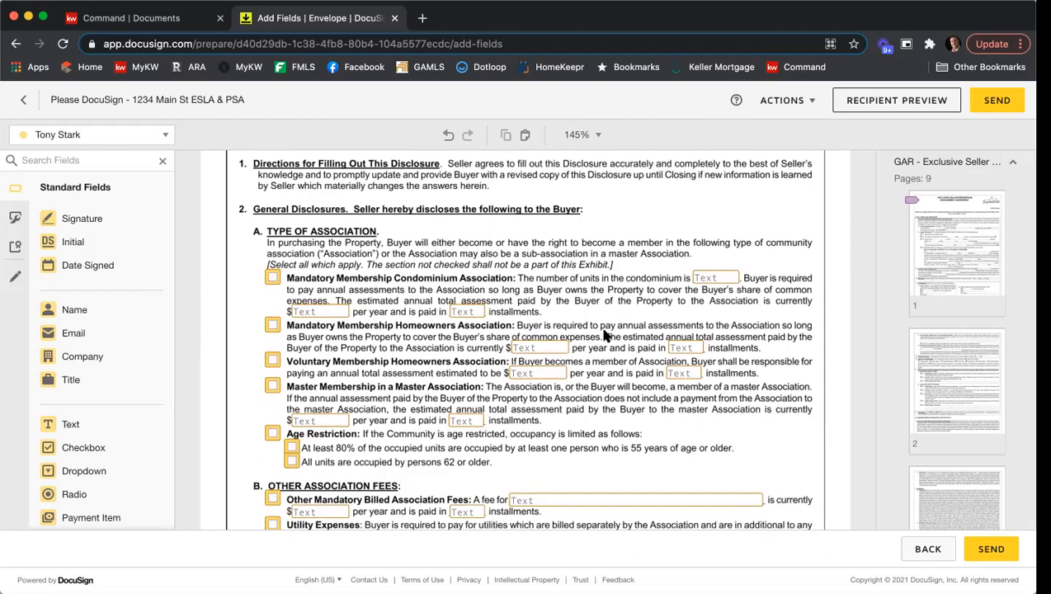
scroll(639, 310, down, 3)
scroll(640, 309, down, 1)
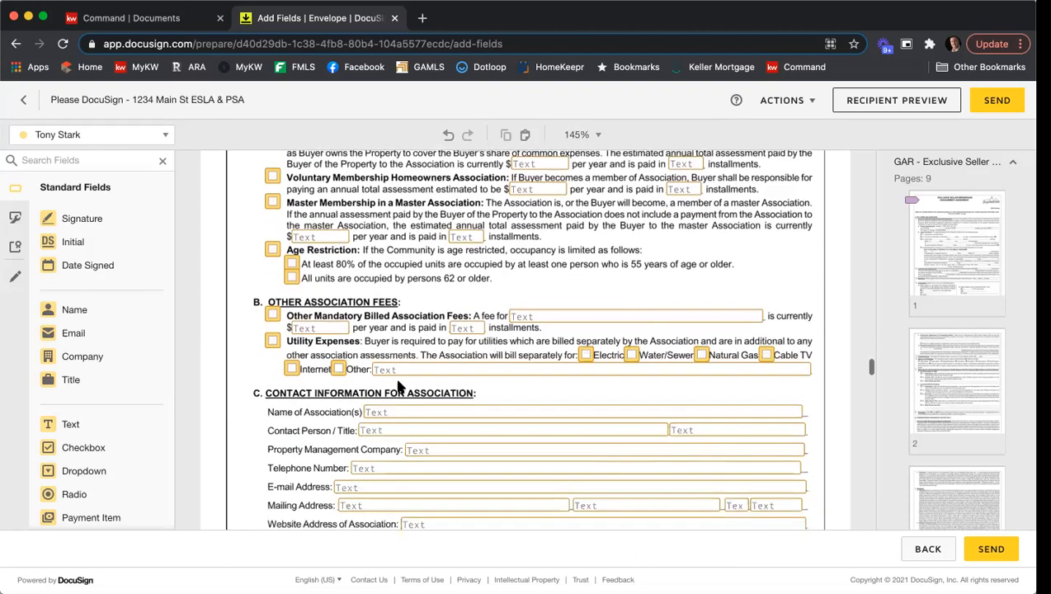
click(382, 415)
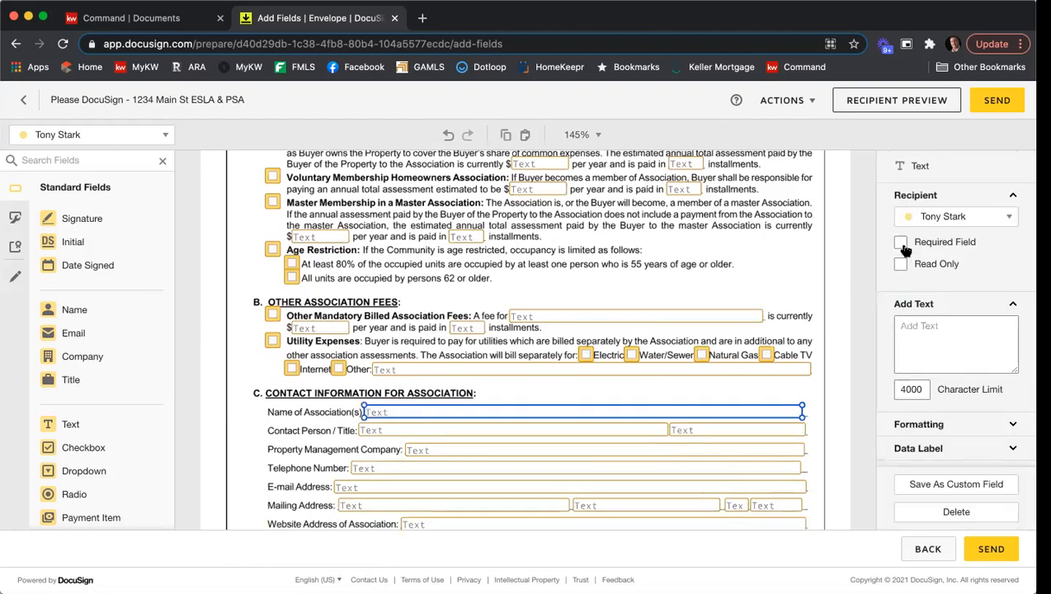
click(901, 243)
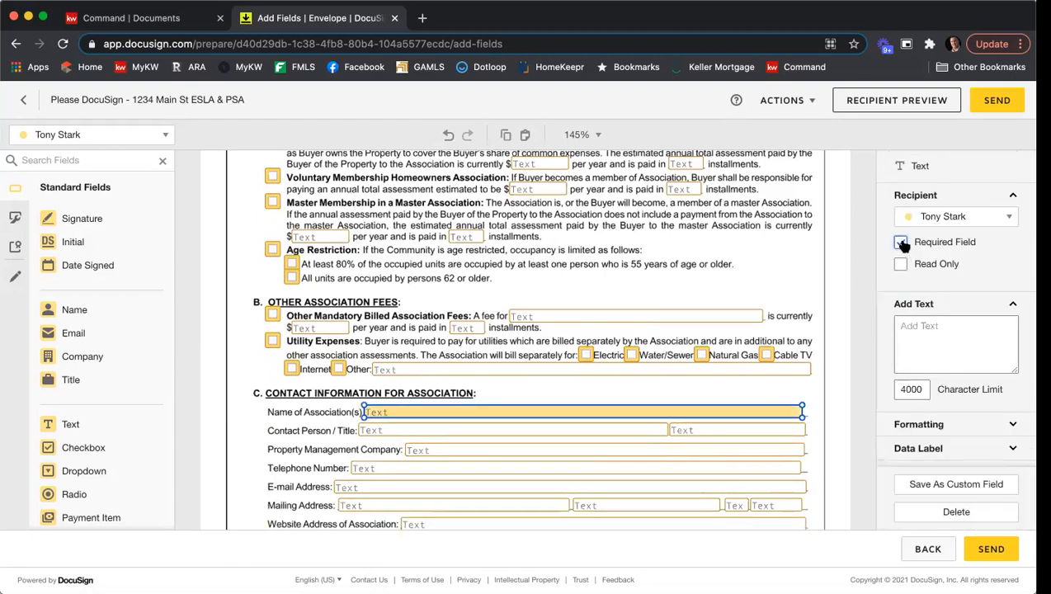
click(821, 340)
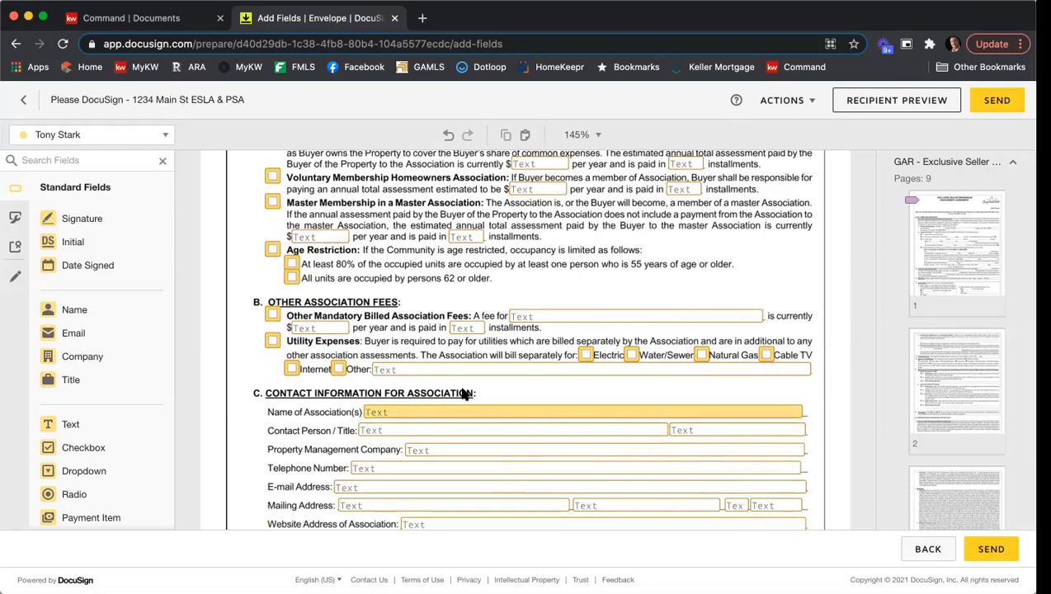
Place a Signature and a Date Signed field for the first seller in the first Client box of the Affiliated Marketing Disclosure.
scroll(277, 206, up, 1)
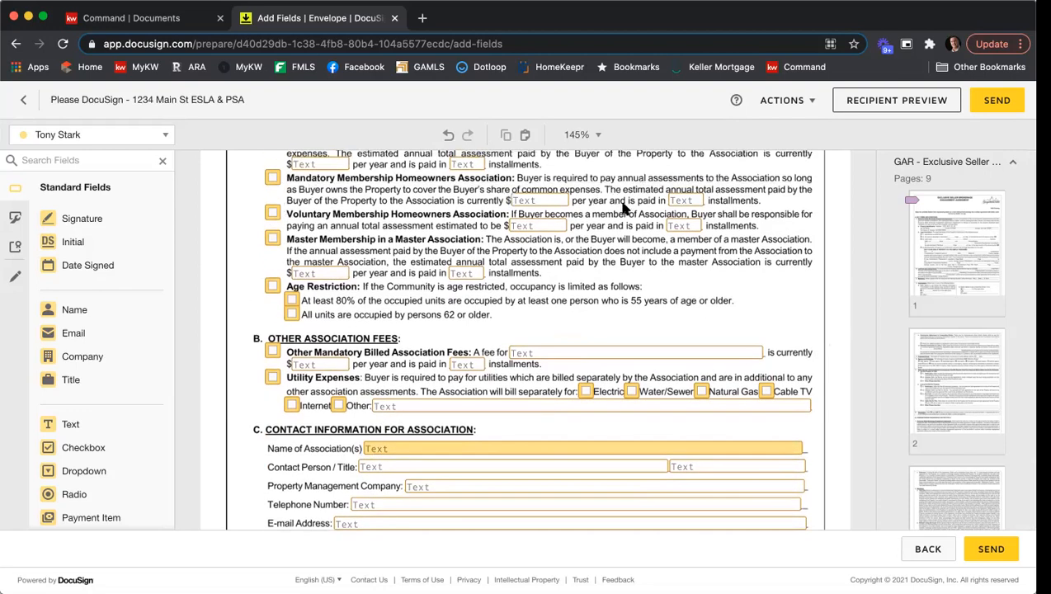
scroll(691, 265, down, 2)
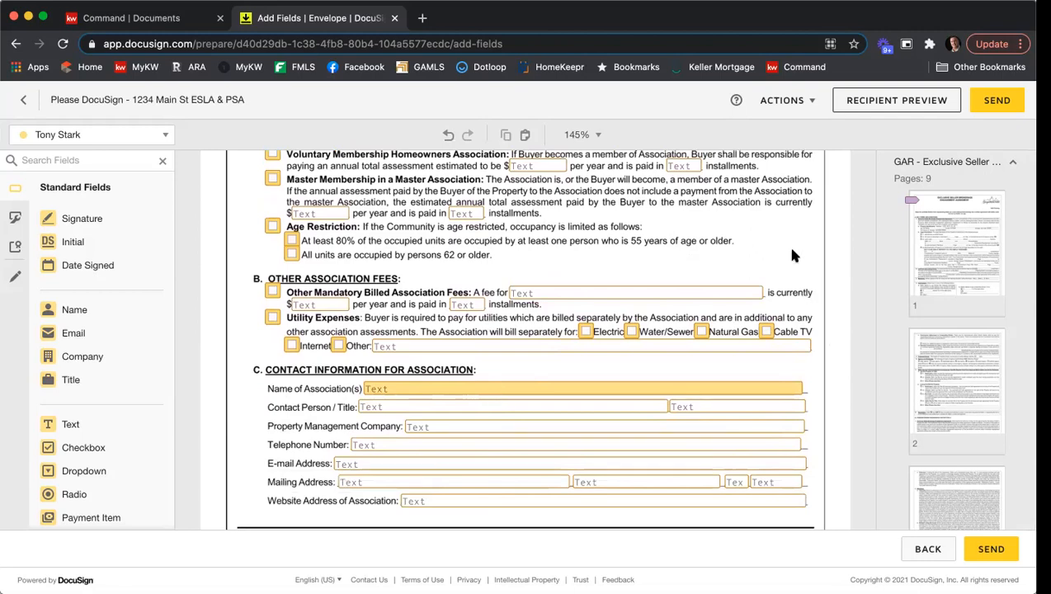
scroll(786, 243, down, 2)
scroll(813, 246, down, 10)
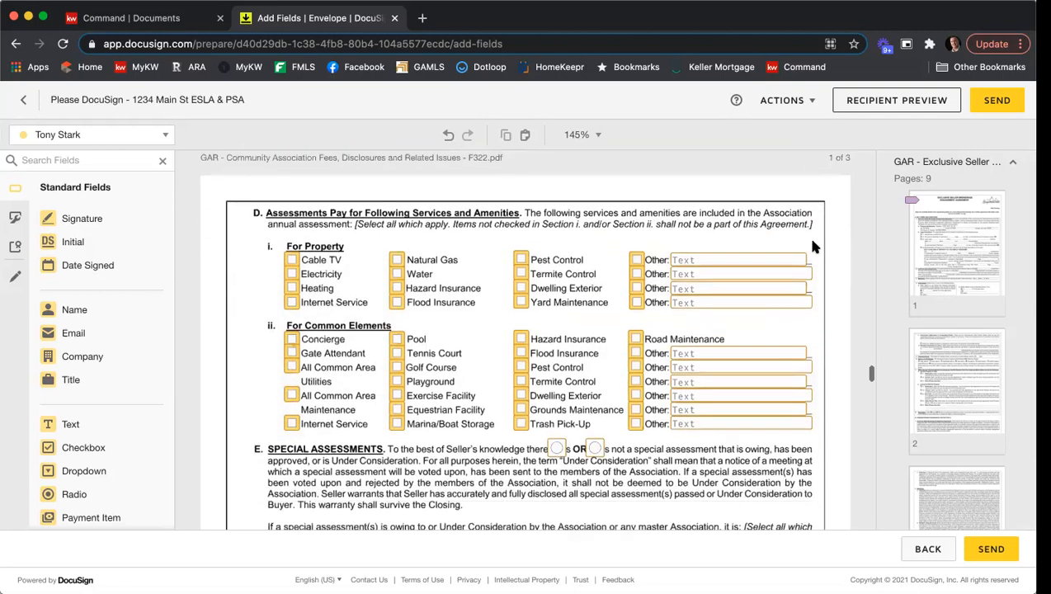
scroll(813, 246, down, 3)
scroll(812, 248, down, 10)
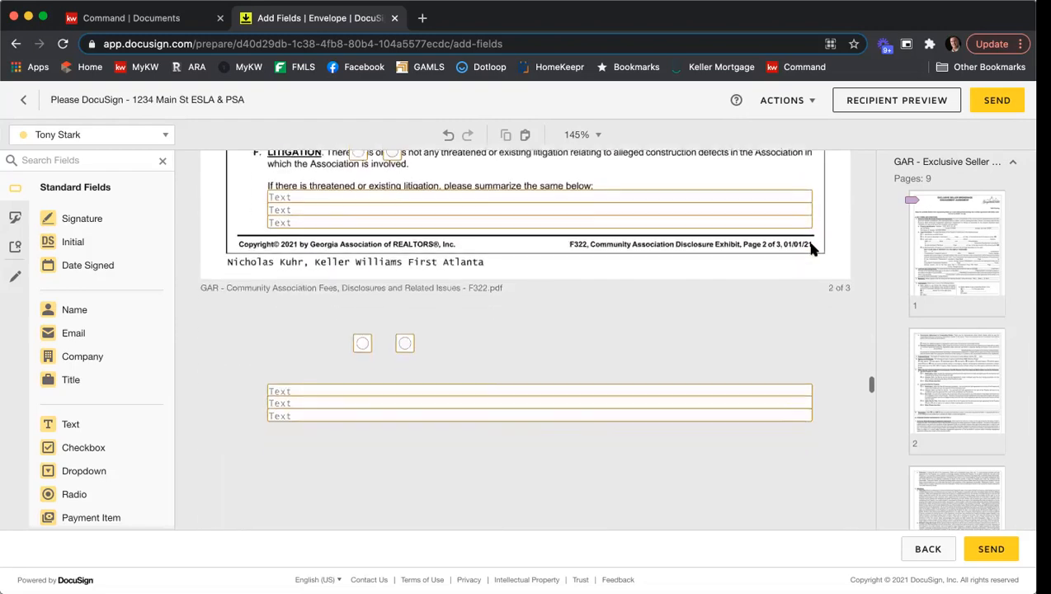
scroll(811, 249, down, 15)
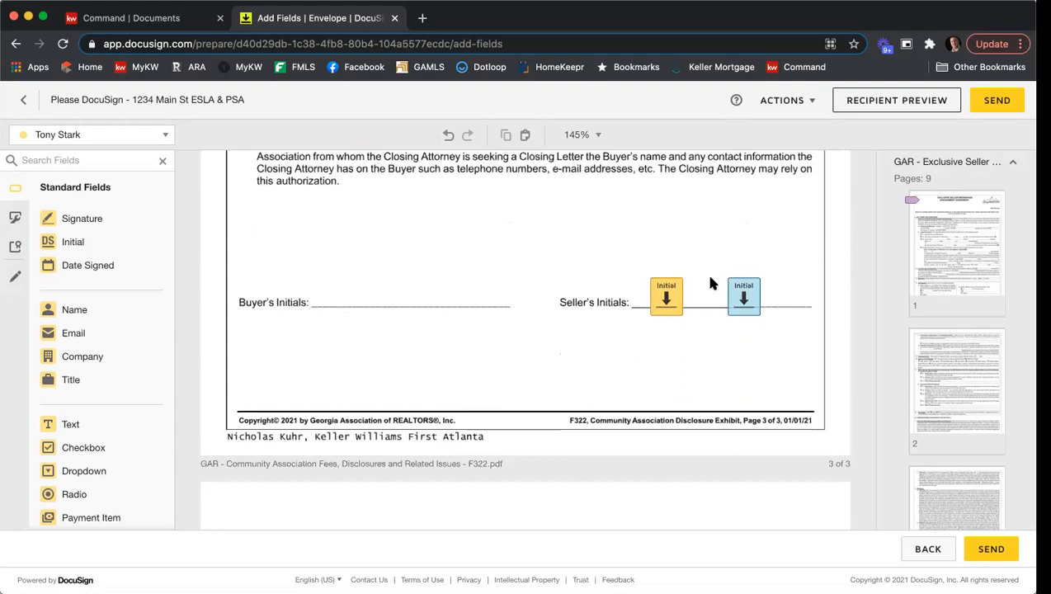
scroll(579, 274, down, 9)
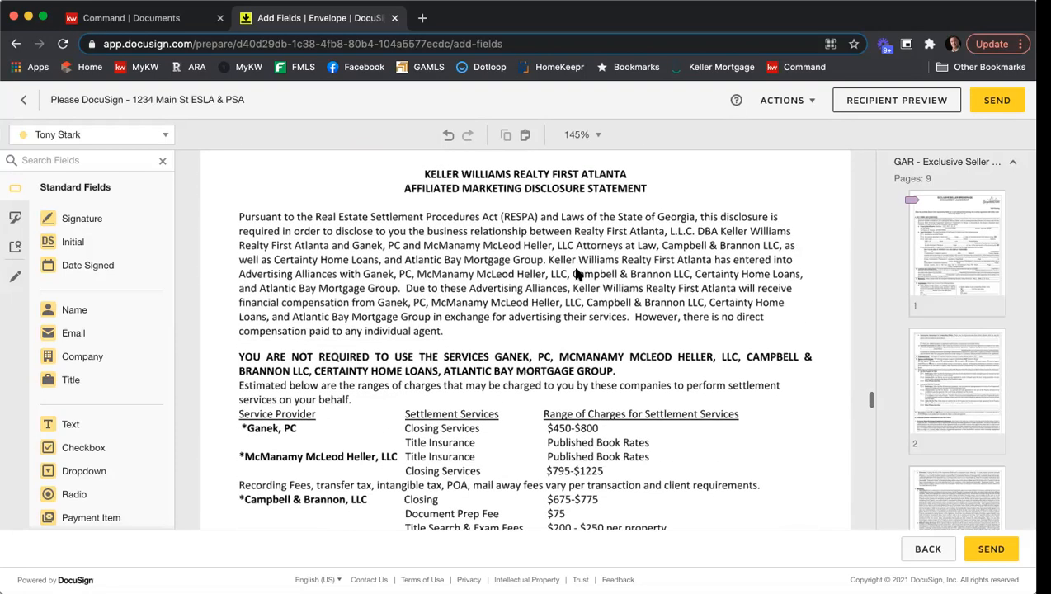
scroll(578, 274, down, 8)
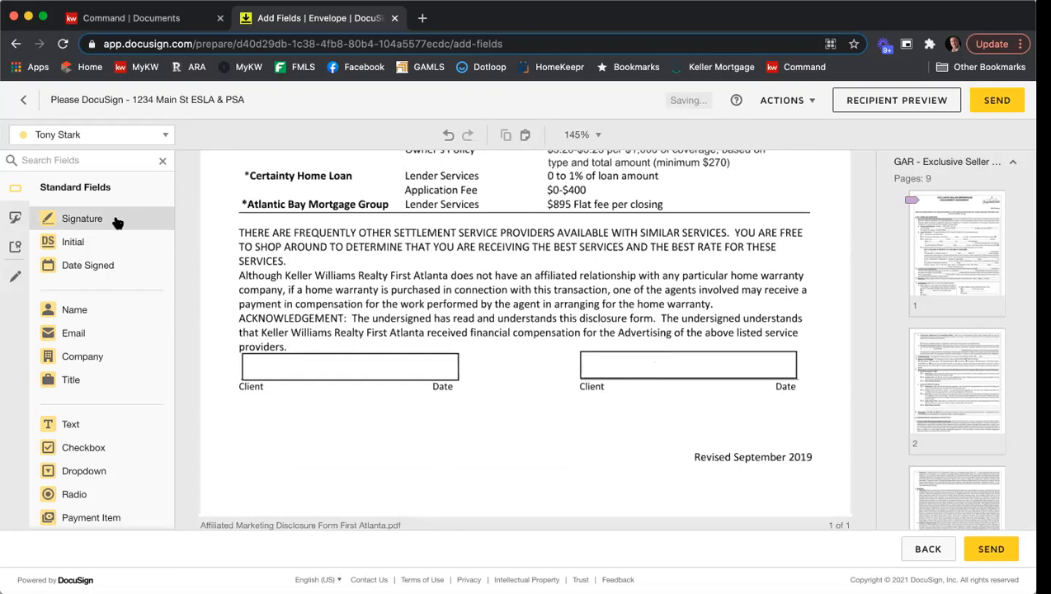
mouse_move(57, 218)
mouse_down()
mouse_move(279, 354)
mouse_move(246, 351)
mouse_move(274, 366)
mouse_up()
drag(82, 265, 332, 363)
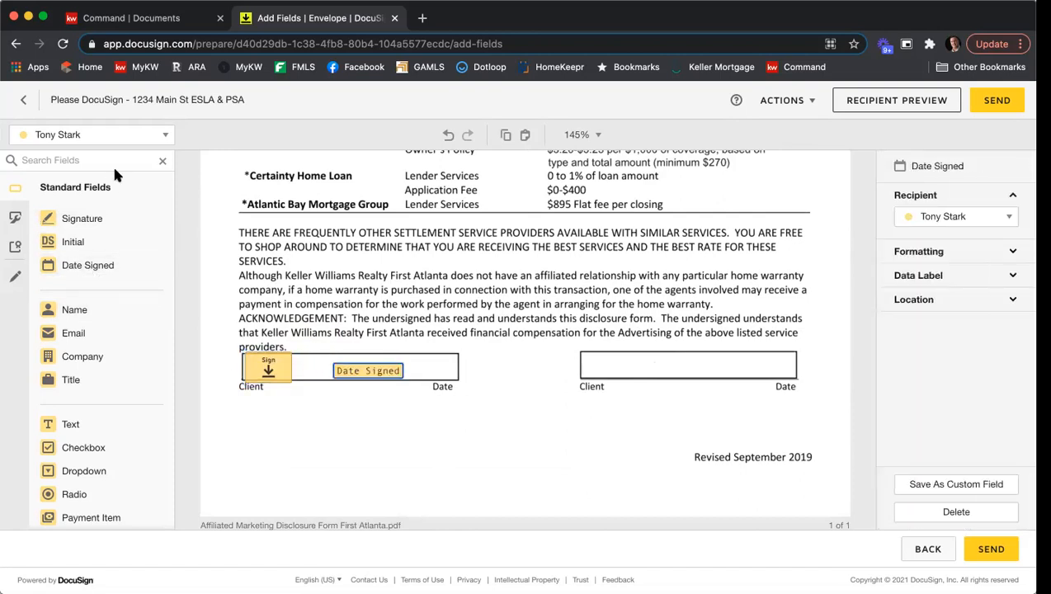
Switch to the second seller and place a Signature and a Date Signed field in the second Client box.
click(99, 135)
click(82, 183)
mouse_move(71, 217)
mouse_down()
mouse_move(558, 319)
mouse_move(590, 345)
mouse_move(581, 358)
mouse_up()
drag(59, 264, 675, 369)
click(544, 294)
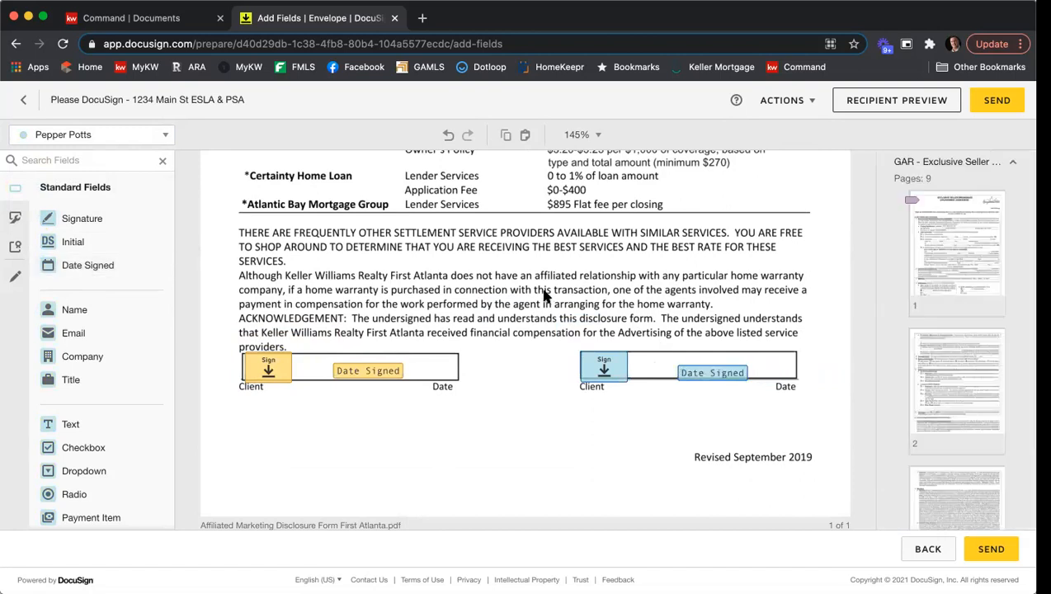
Move both sellers' Signature fields up onto the signature lines of the Wire Fraud Prevention Notice.
scroll(521, 266, down, 5)
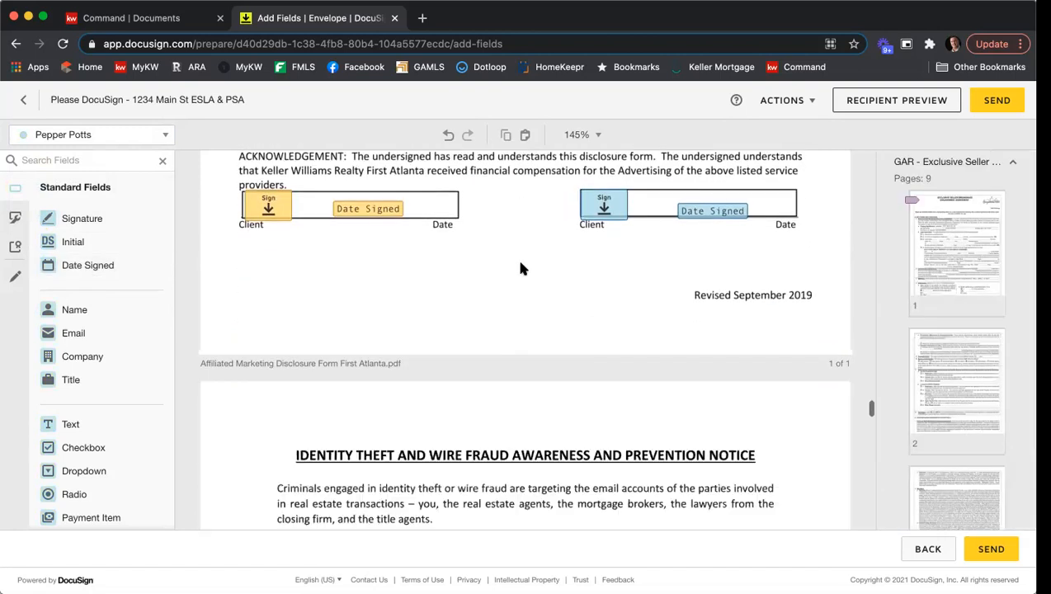
scroll(521, 266, down, 10)
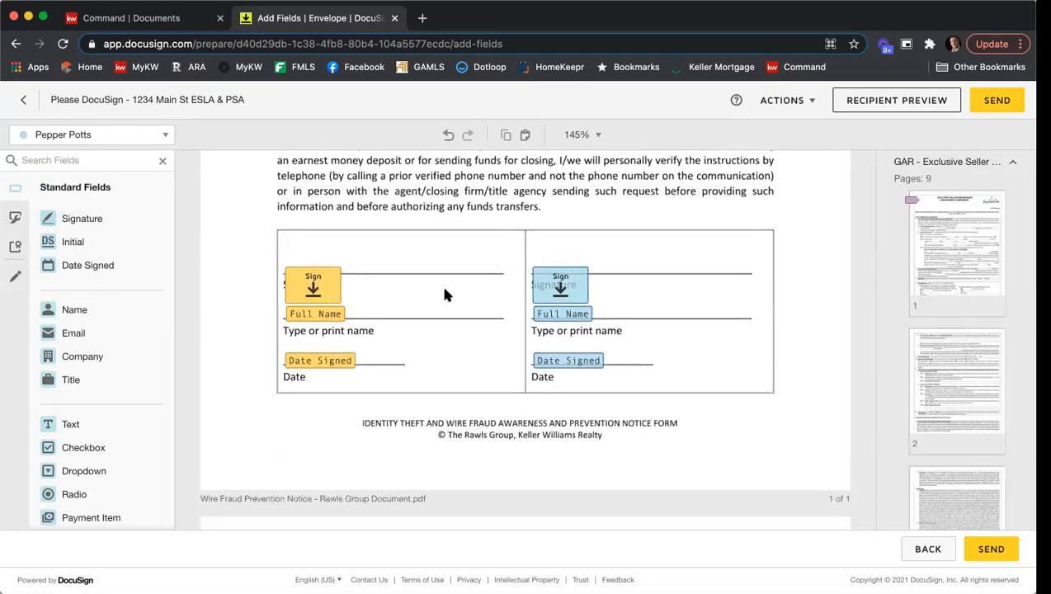
drag(315, 289, 316, 255)
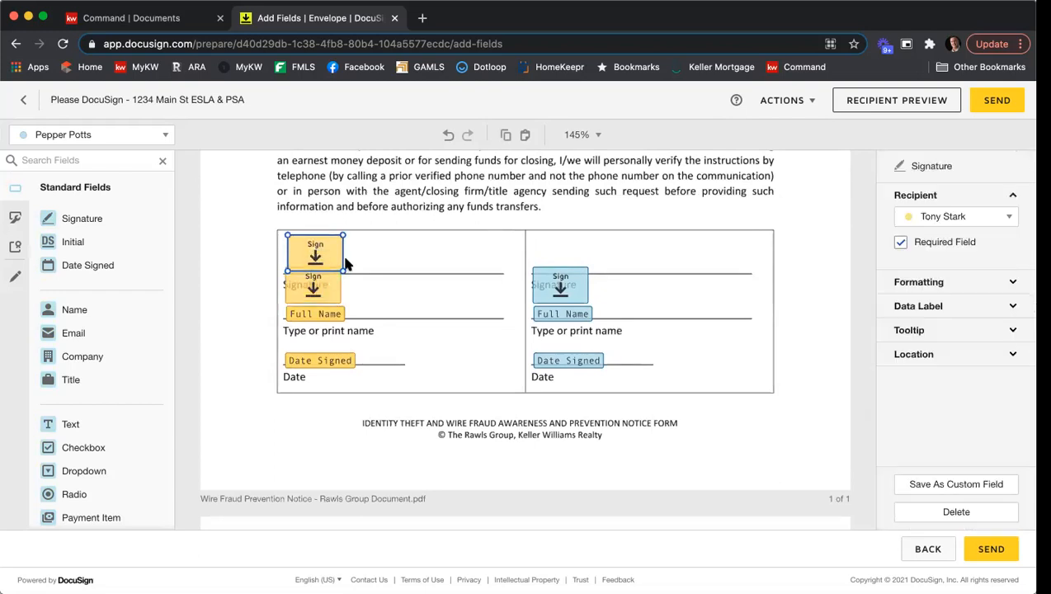
key(Delete)
drag(316, 287, 317, 257)
drag(555, 282, 558, 255)
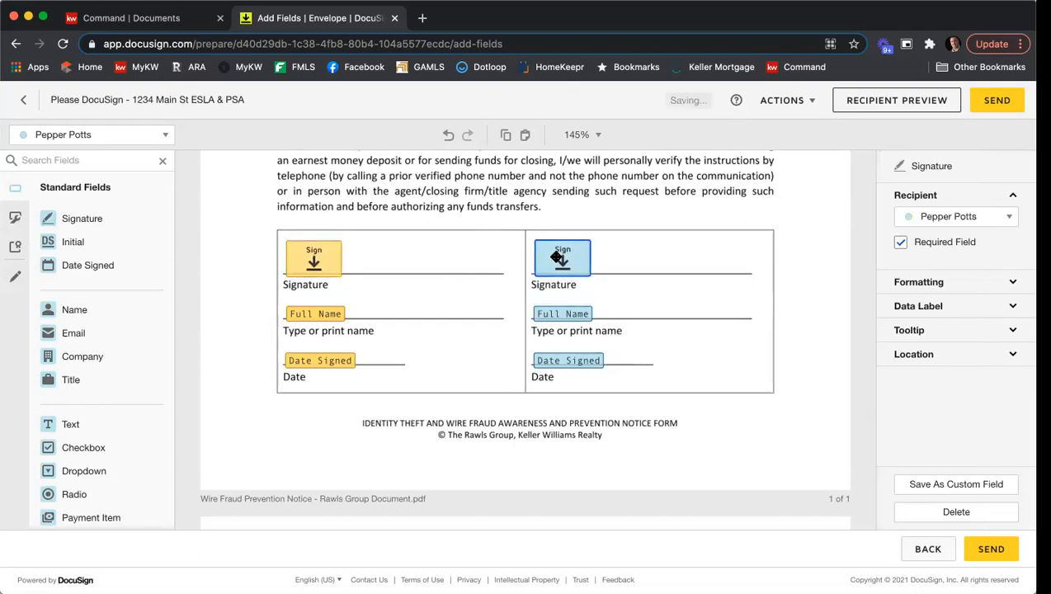
click(346, 303)
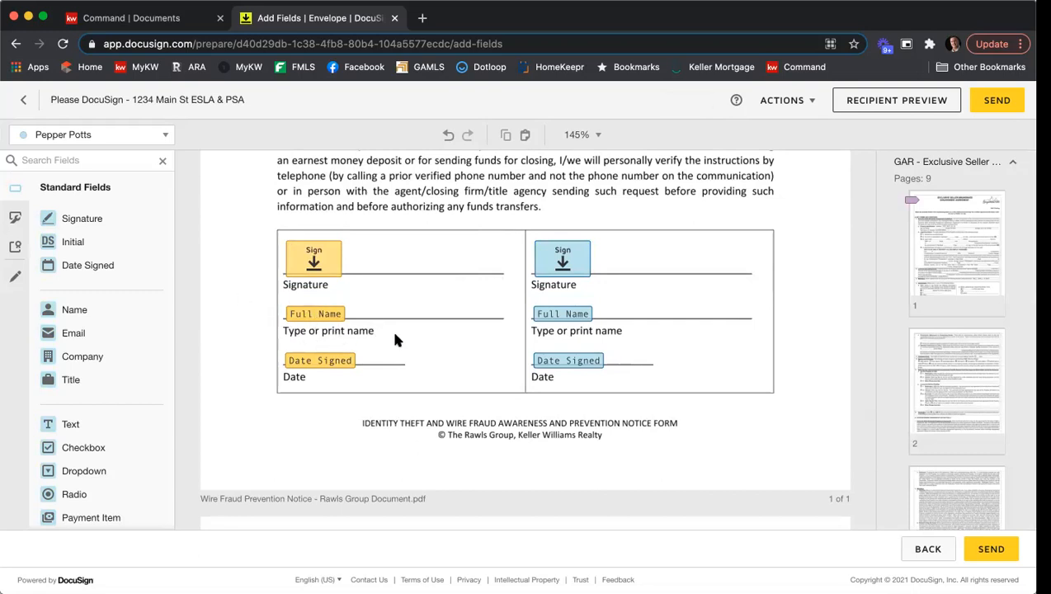
Scroll through the Purchase and Sale Agreement pages down to the Special Stipulations section.
scroll(415, 320, down, 3)
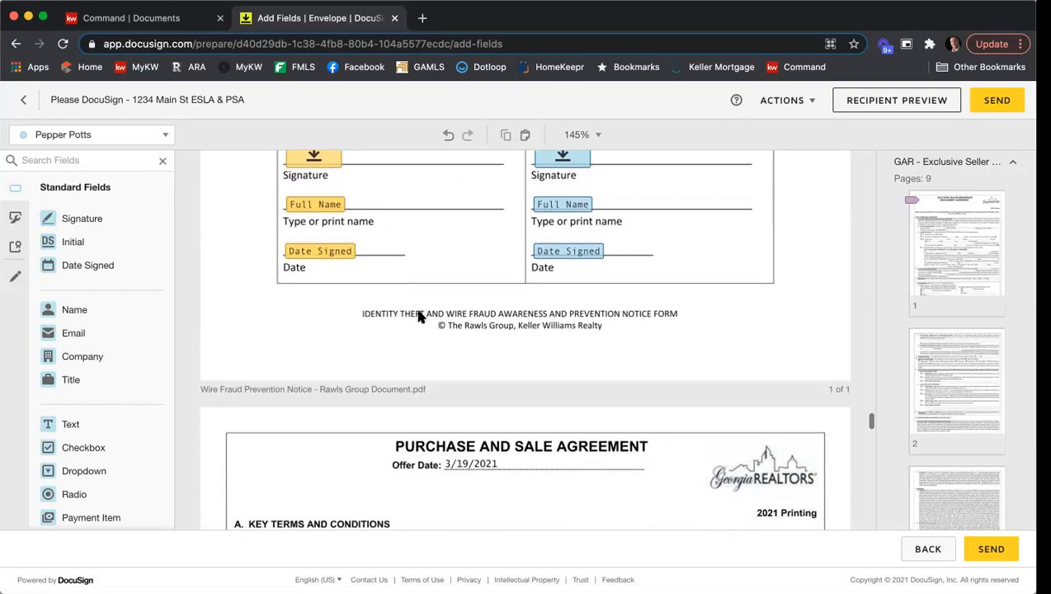
scroll(419, 320, down, 3)
scroll(427, 317, down, 3)
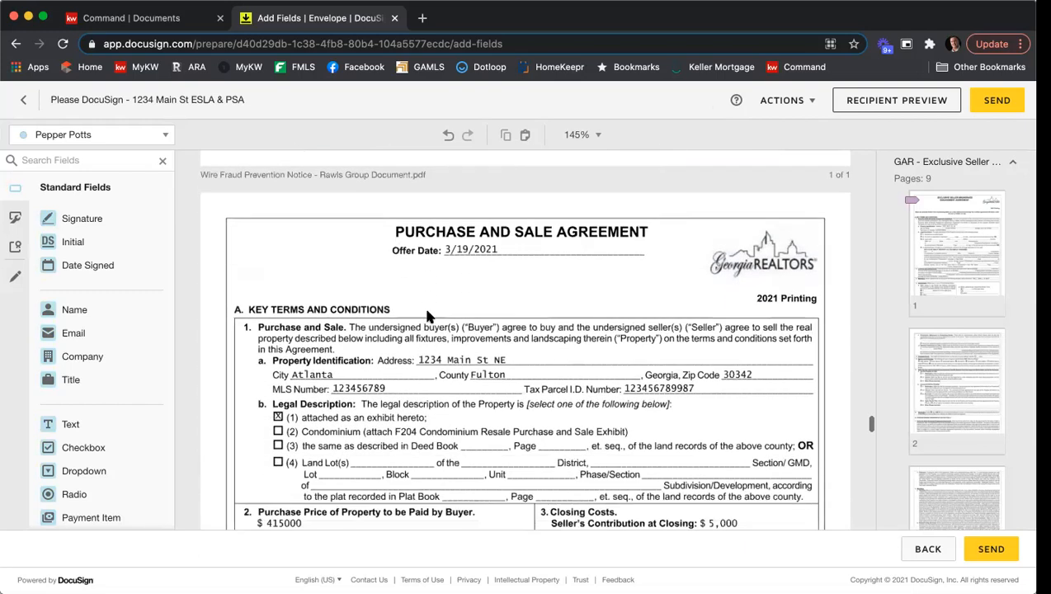
scroll(427, 317, down, 2)
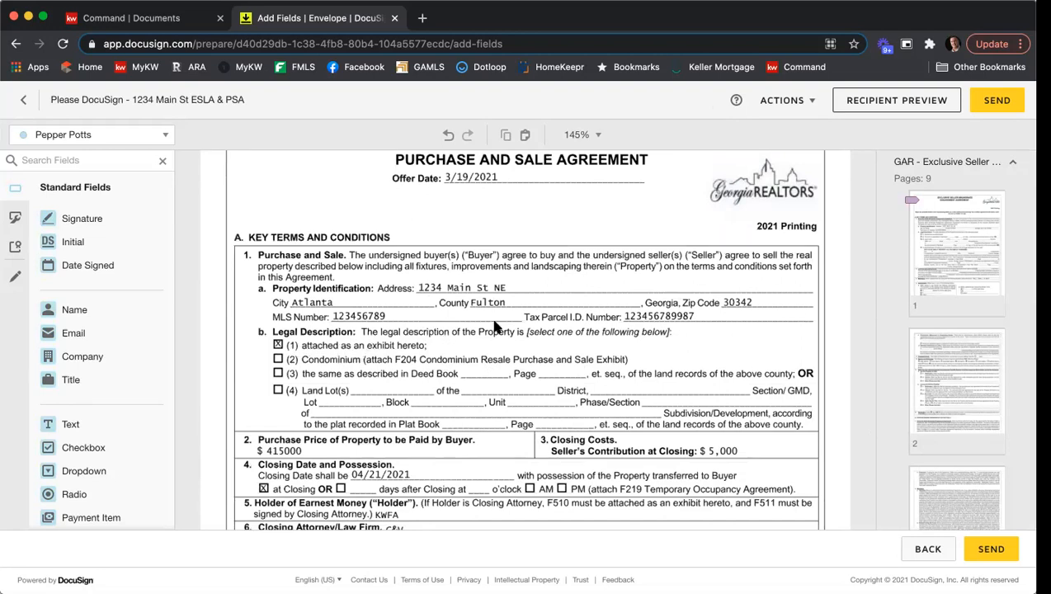
scroll(536, 321, down, 4)
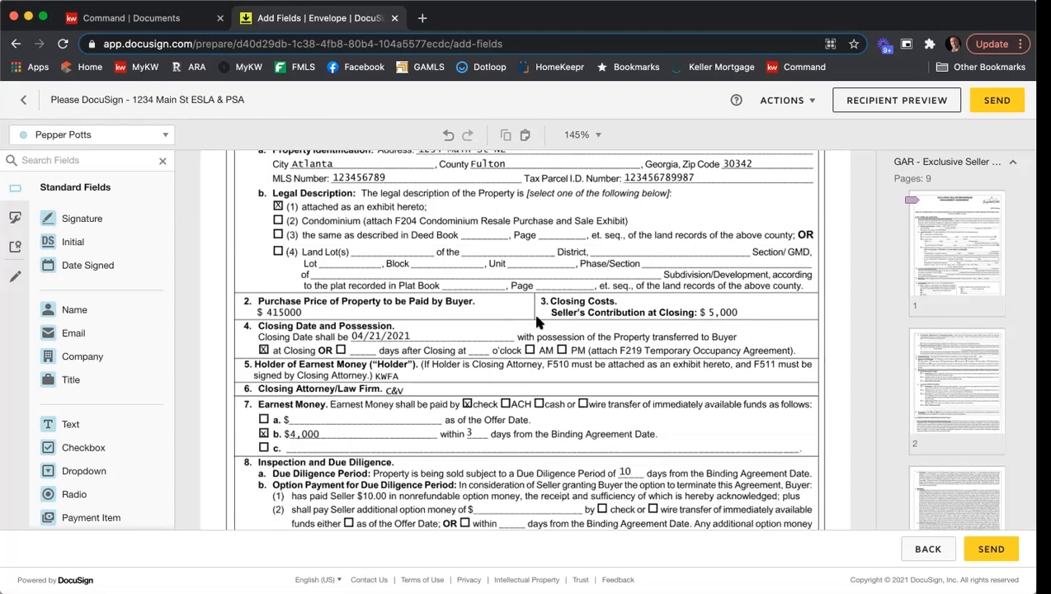
scroll(536, 323, down, 5)
scroll(537, 322, down, 5)
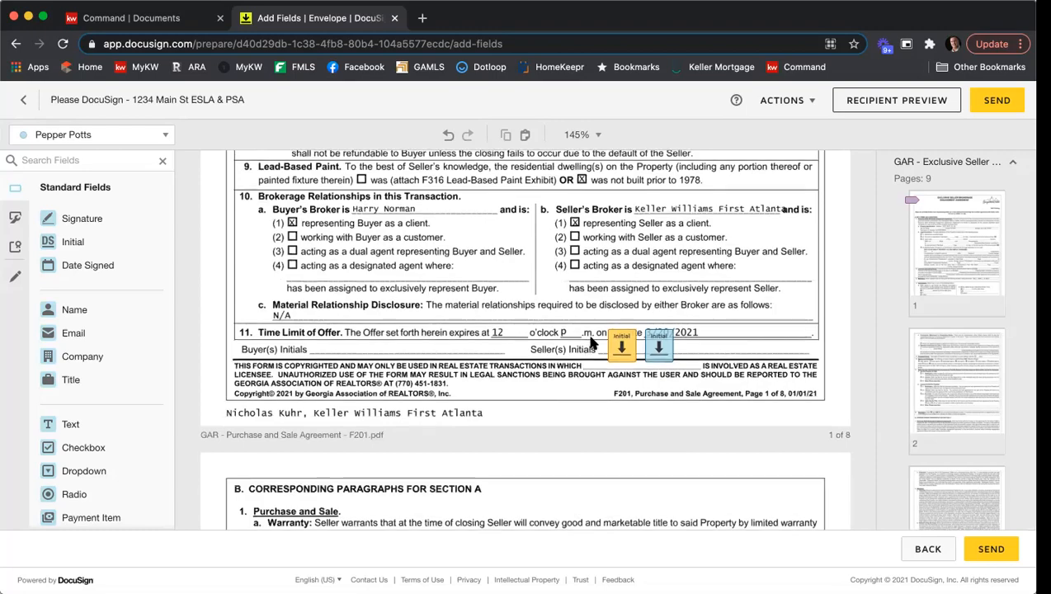
scroll(585, 353, down, 18)
scroll(590, 342, down, 10)
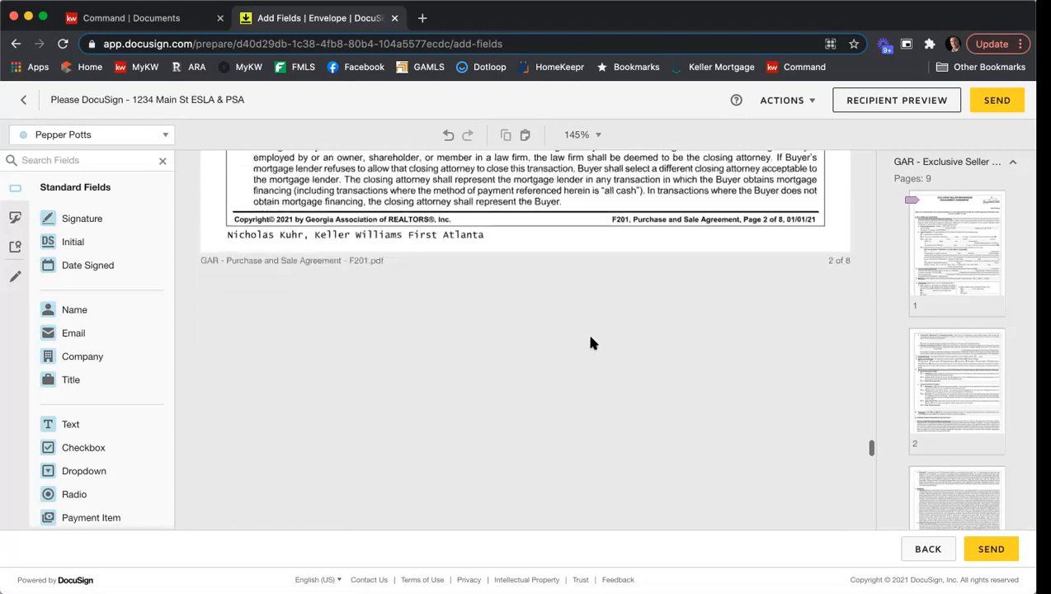
scroll(591, 341, down, 20)
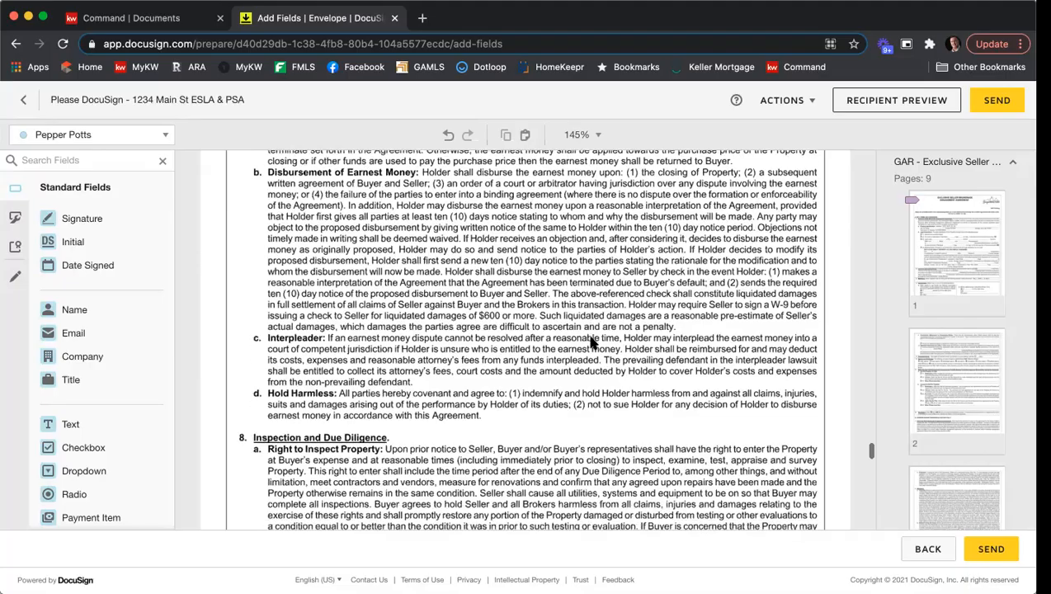
scroll(591, 342, down, 15)
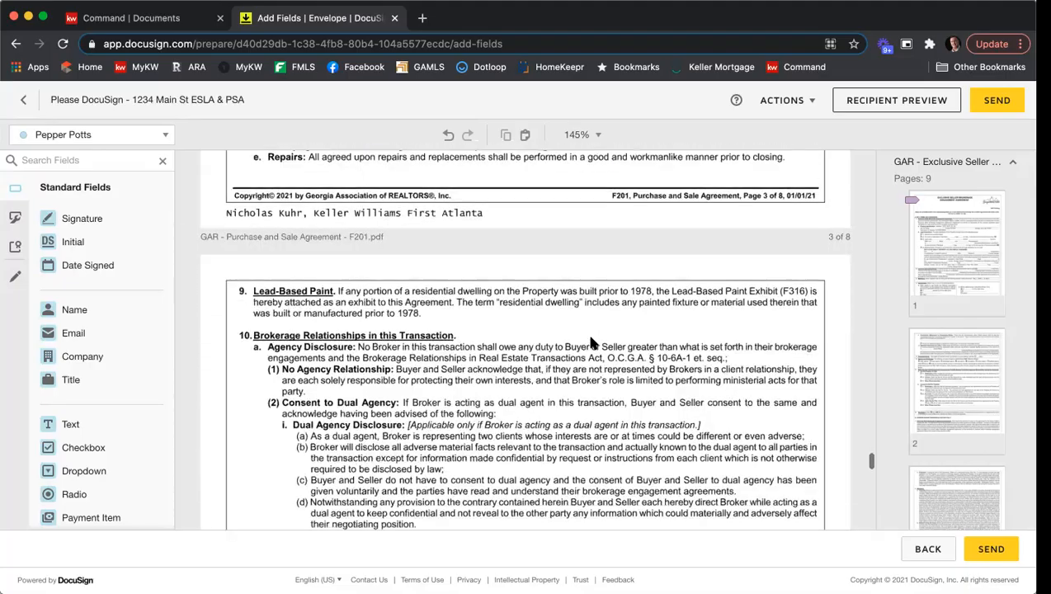
scroll(590, 345, down, 15)
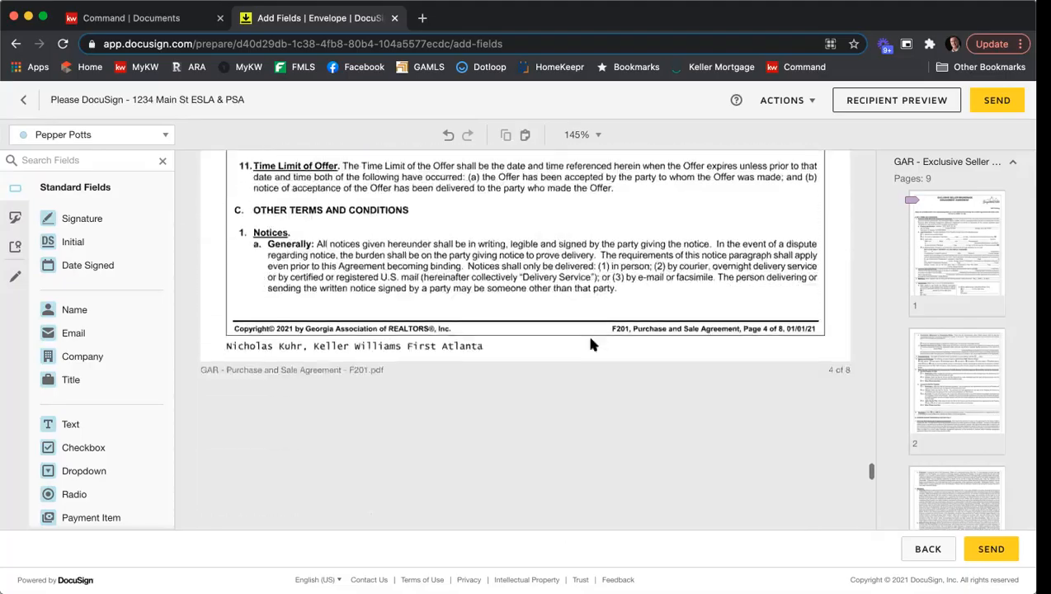
scroll(591, 345, down, 15)
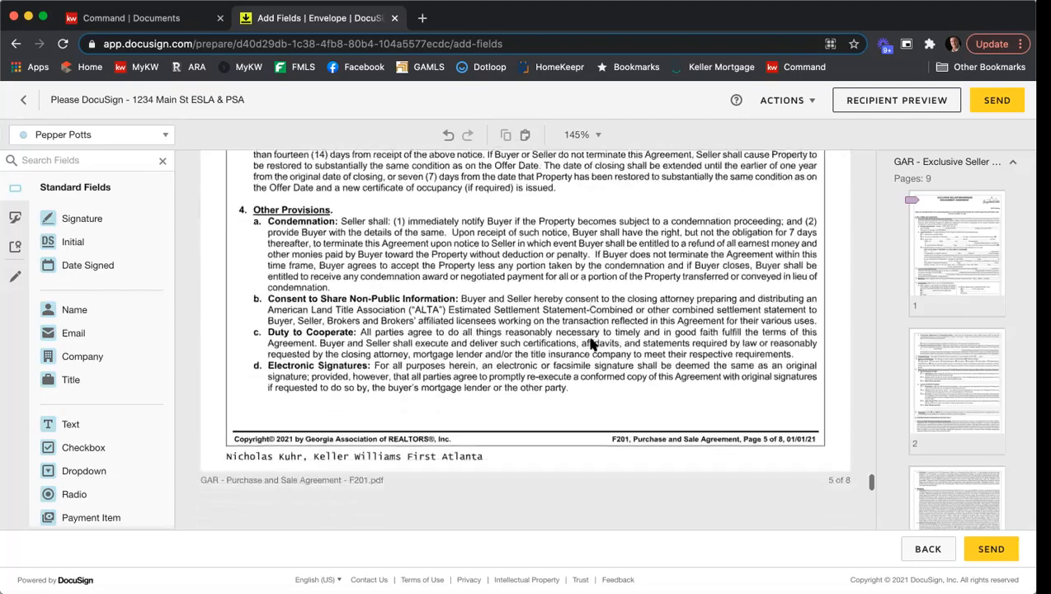
scroll(590, 345, down, 15)
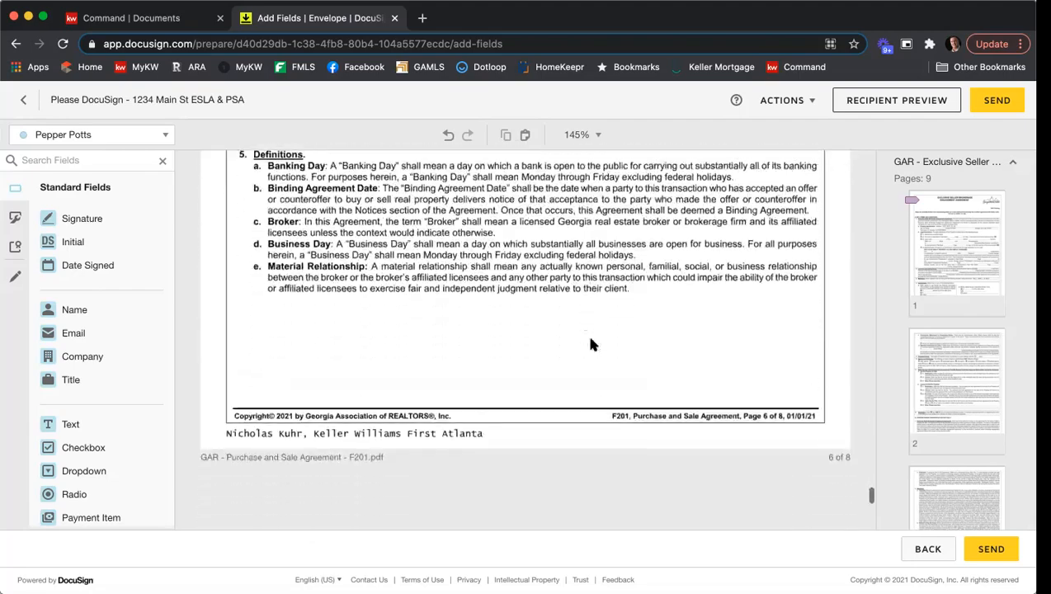
scroll(591, 345, down, 5)
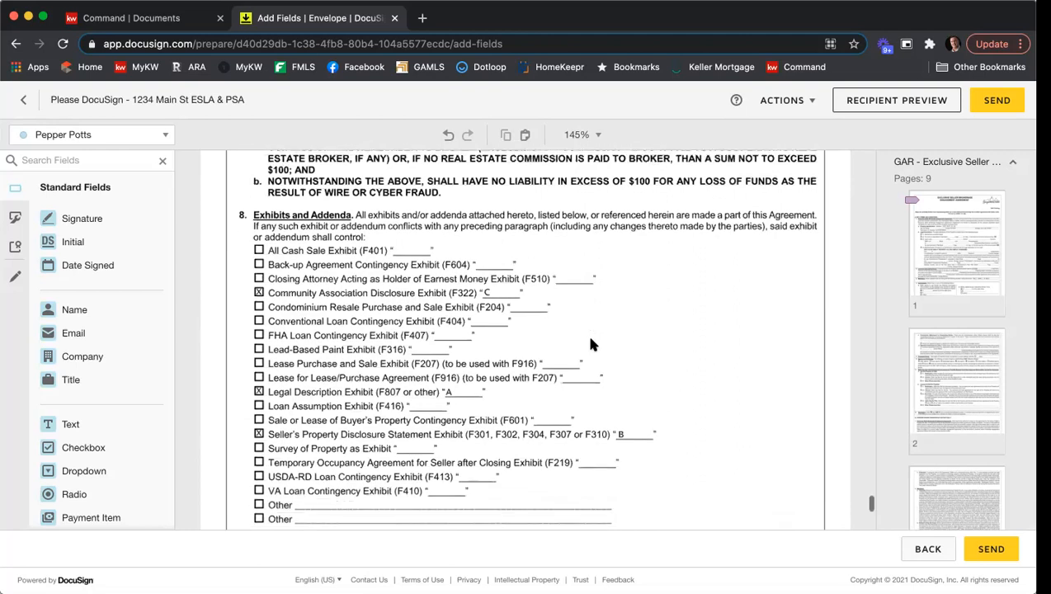
scroll(591, 345, up, 3)
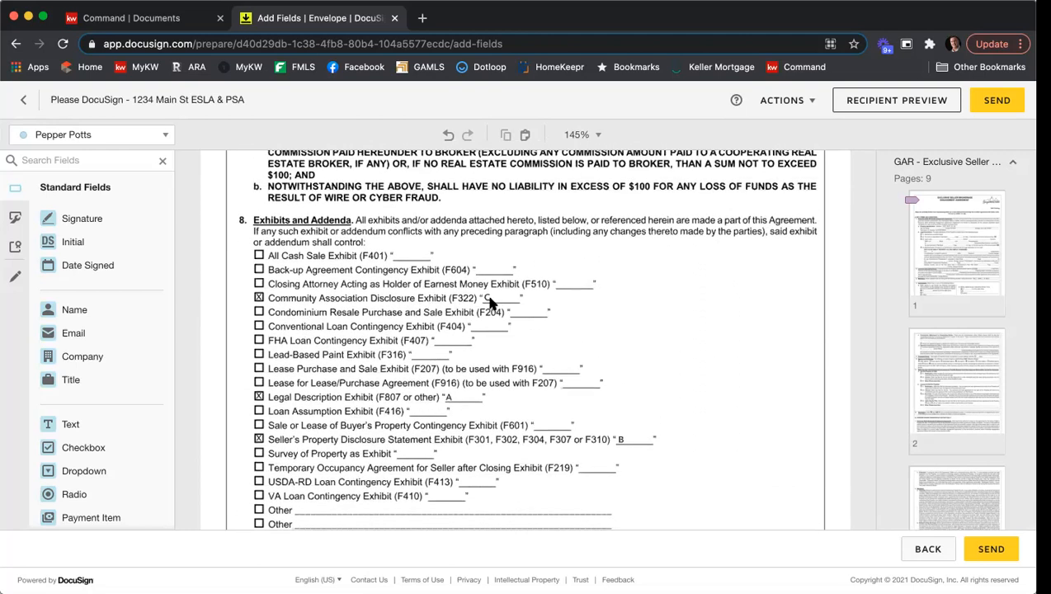
scroll(601, 334, down, 4)
scroll(606, 339, up, 5)
scroll(610, 340, down, 10)
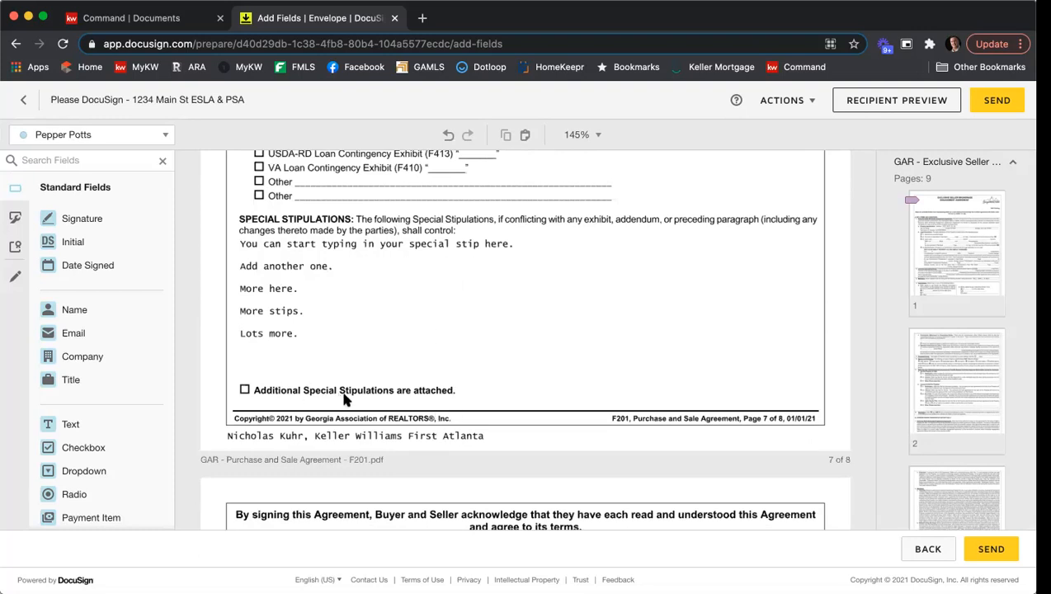
Switch to the third recipient, add a wide text field below the Special Stipulations, and make it read-only instead of required.
click(166, 135)
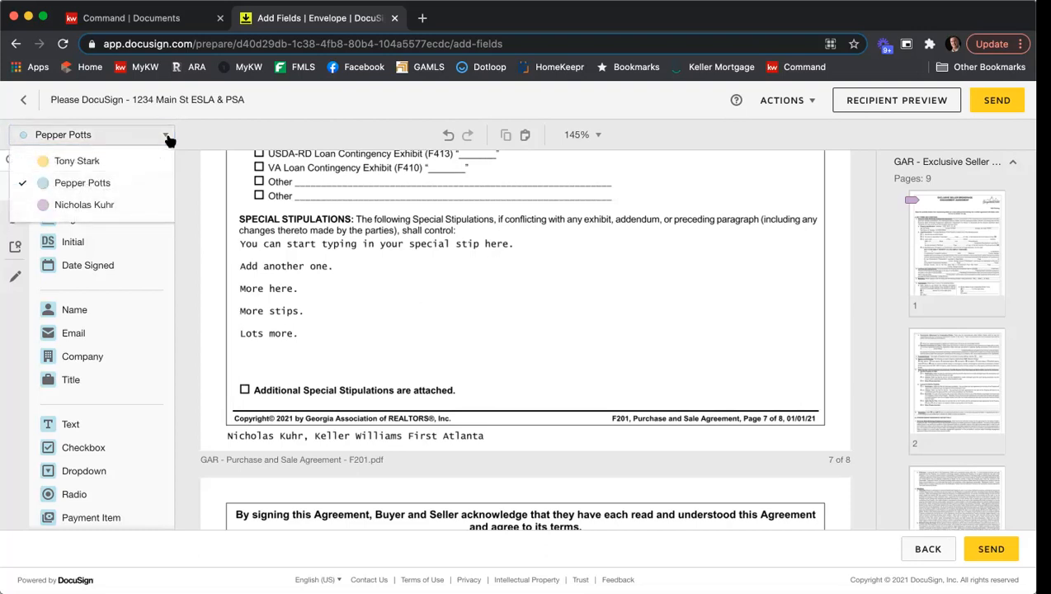
click(114, 204)
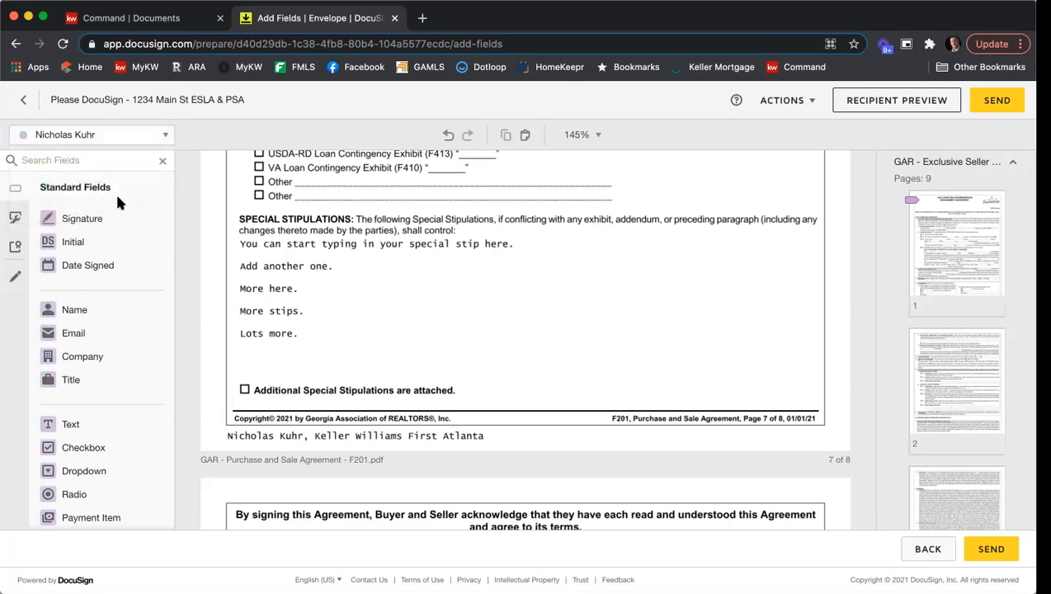
drag(66, 424, 233, 345)
drag(311, 356, 824, 385)
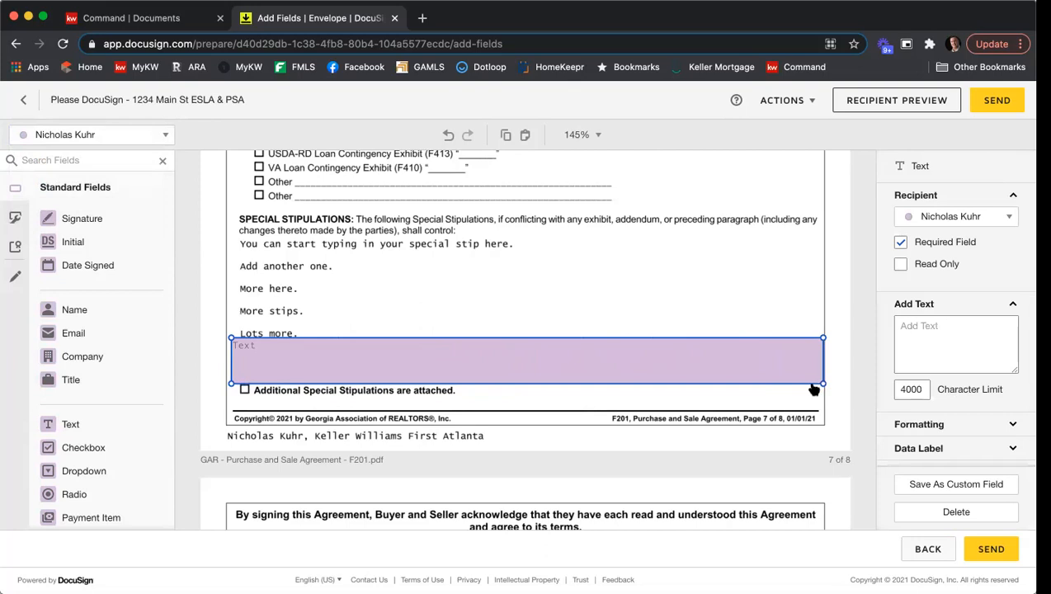
click(901, 243)
click(900, 265)
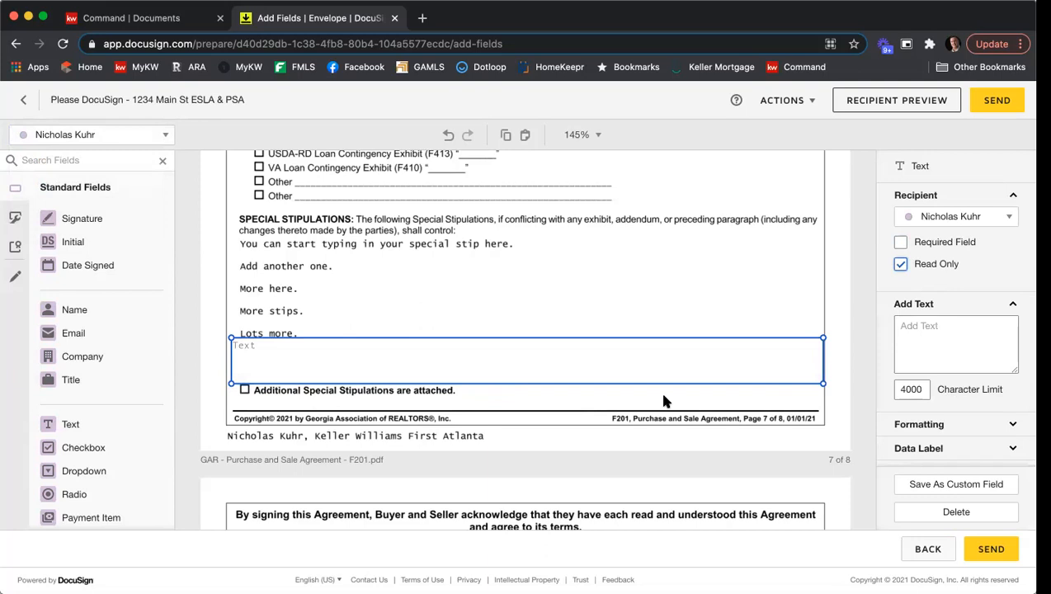
Enter the stipulation lines 'Start typing stips', 'more', 'lots', 'of', 'stips' into the new text field.
click(609, 363)
text(Start t)
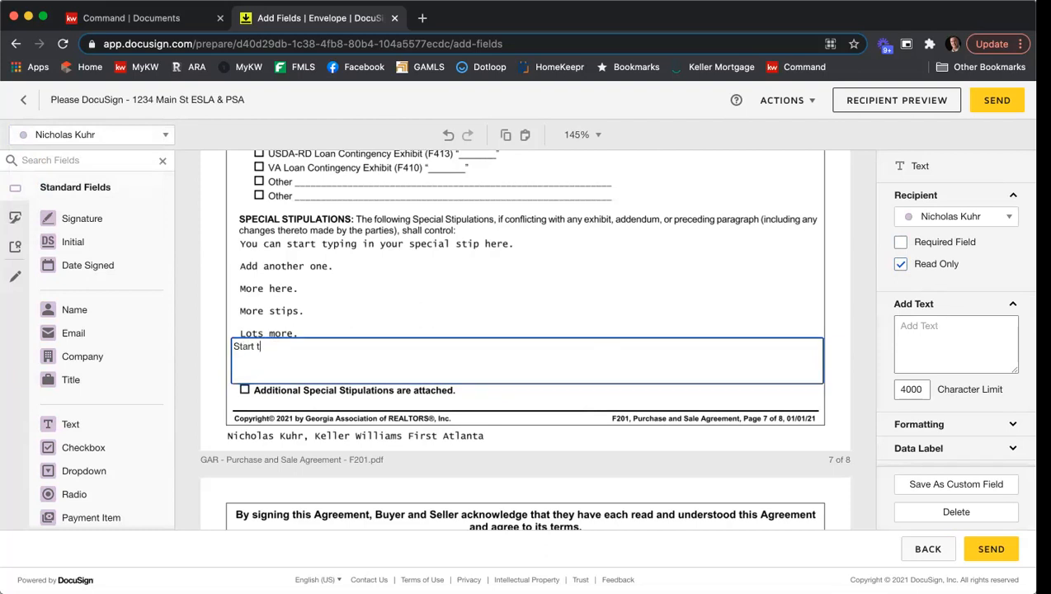
text(uyping smore)
key(Return)
text(lots)
key(Return)
text(of)
key(Return)
text(stup)
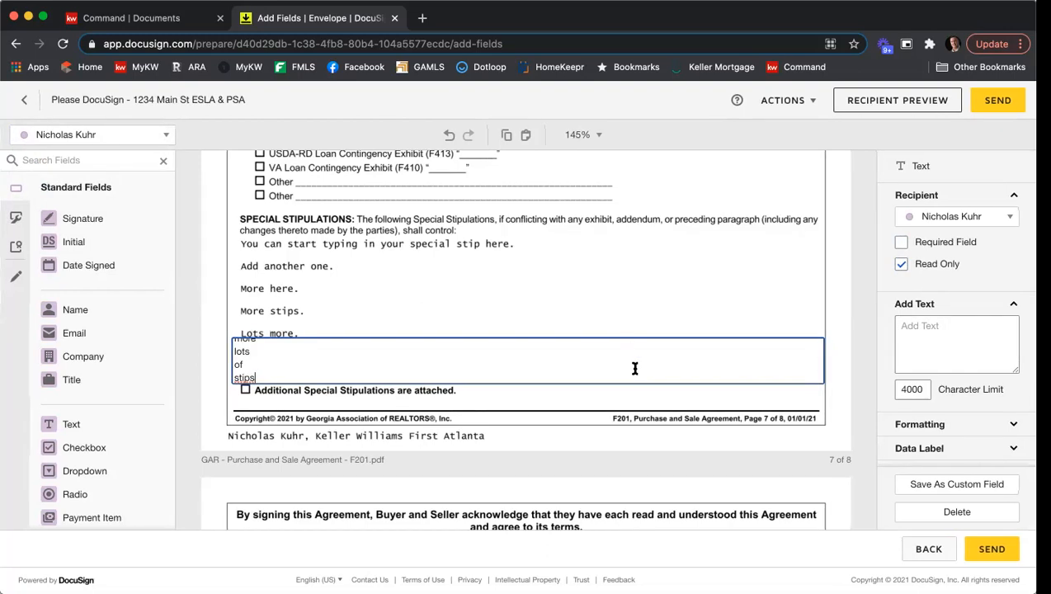
Select all the field's text and set its font size to 7.
scroll(394, 357, up, 2)
scroll(393, 358, down, 2)
scroll(394, 357, up, 2)
scroll(395, 358, down, 2)
scroll(396, 357, up, 2)
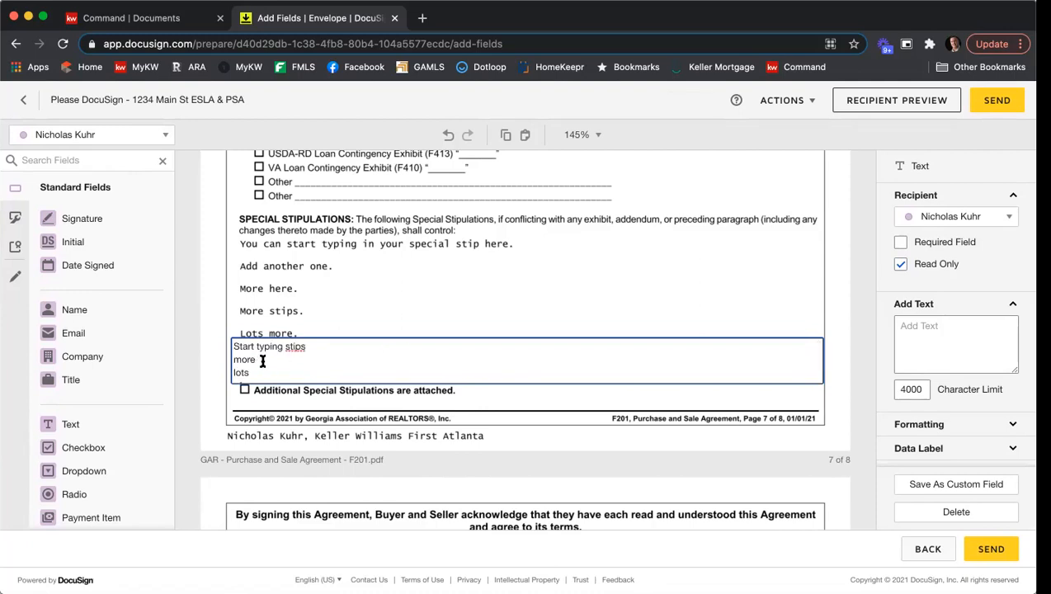
key(super+a)
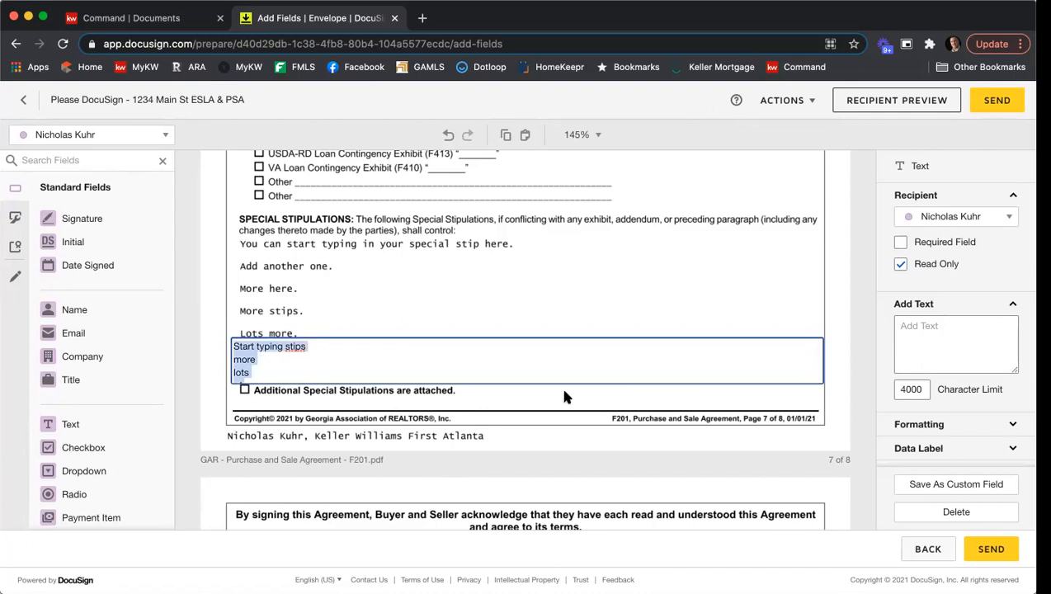
scroll(978, 248, down, 1)
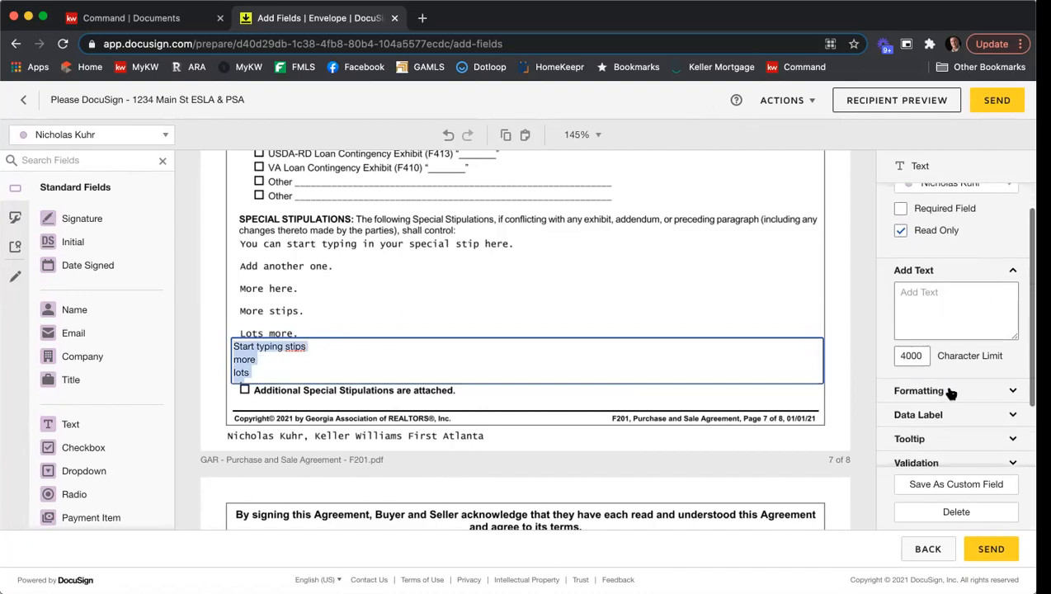
click(957, 388)
scroll(970, 275, down, 1)
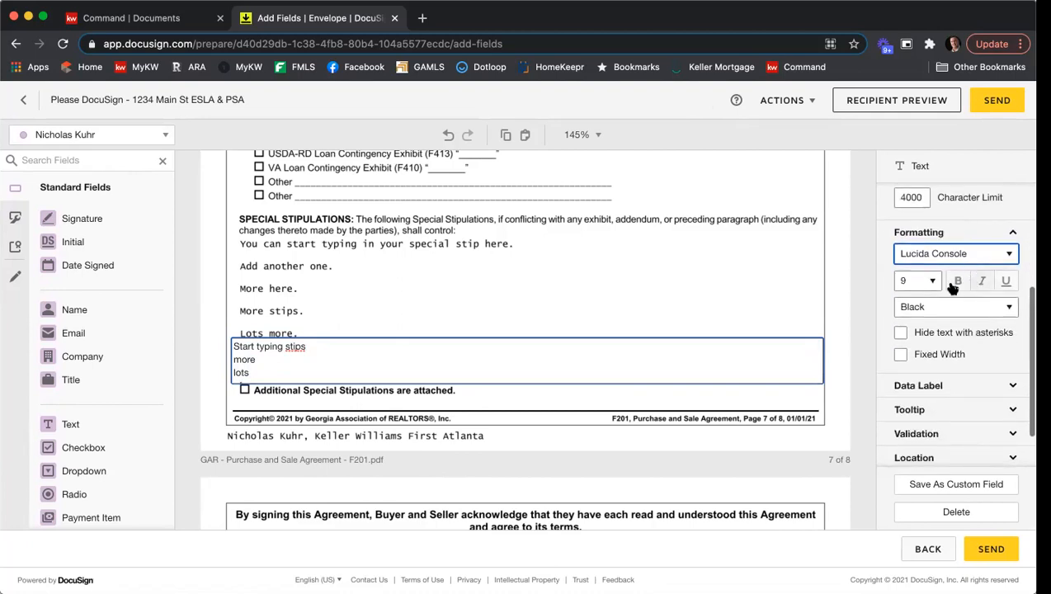
click(931, 281)
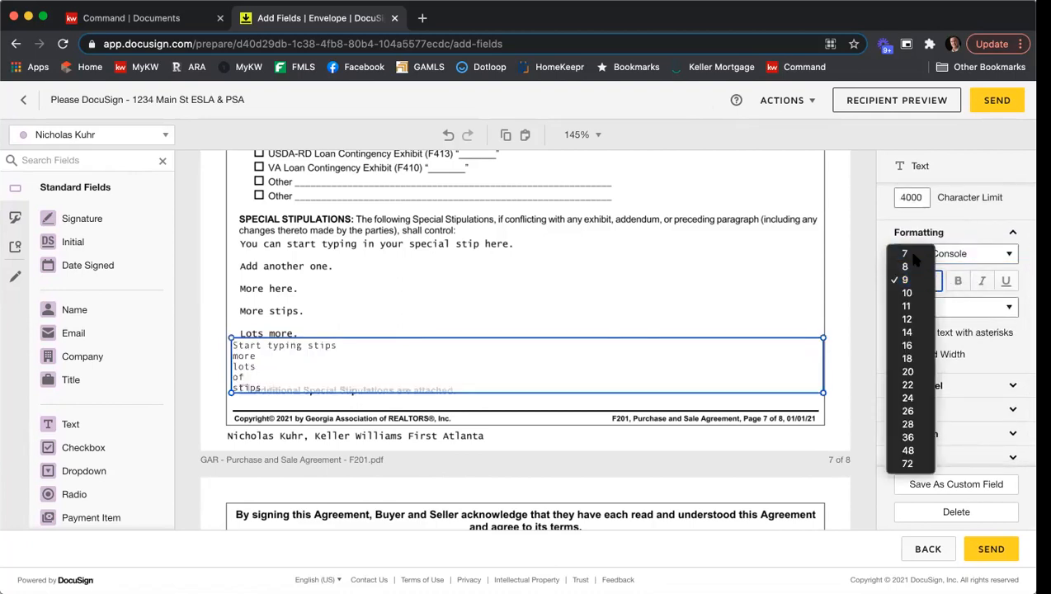
click(911, 256)
click(513, 336)
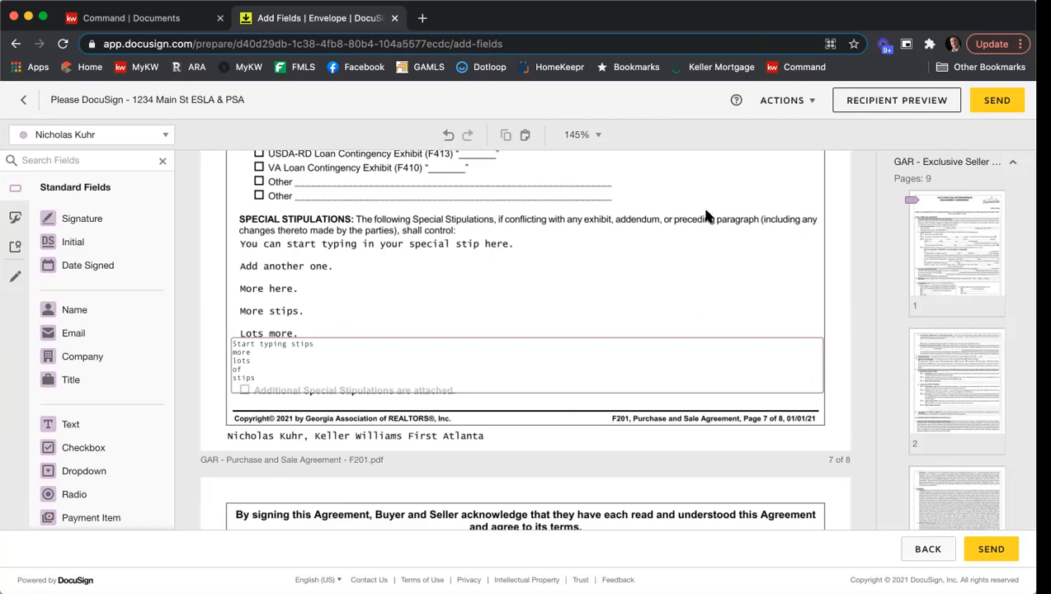
Draw a pre-fill line across the first seller's e-mail address on the signature page.
scroll(708, 220, down, 5)
scroll(708, 220, down, 8)
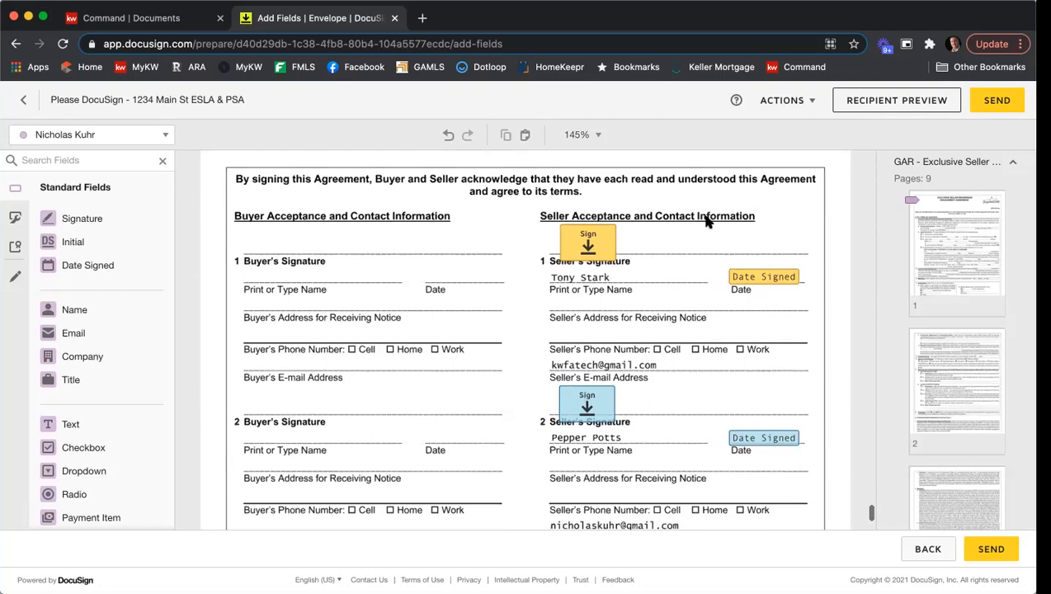
scroll(707, 221, up, 2)
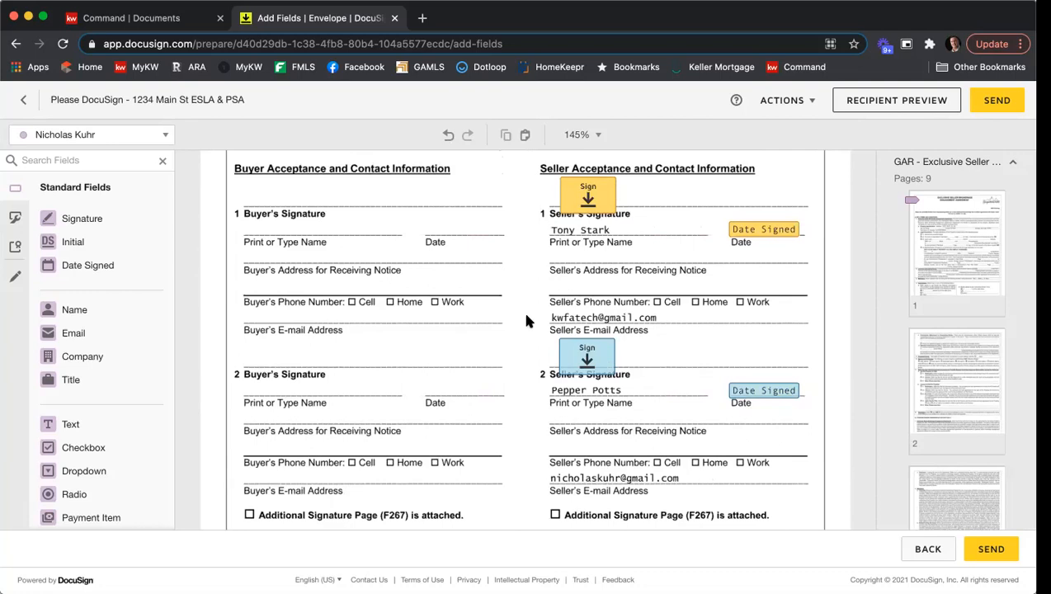
click(15, 281)
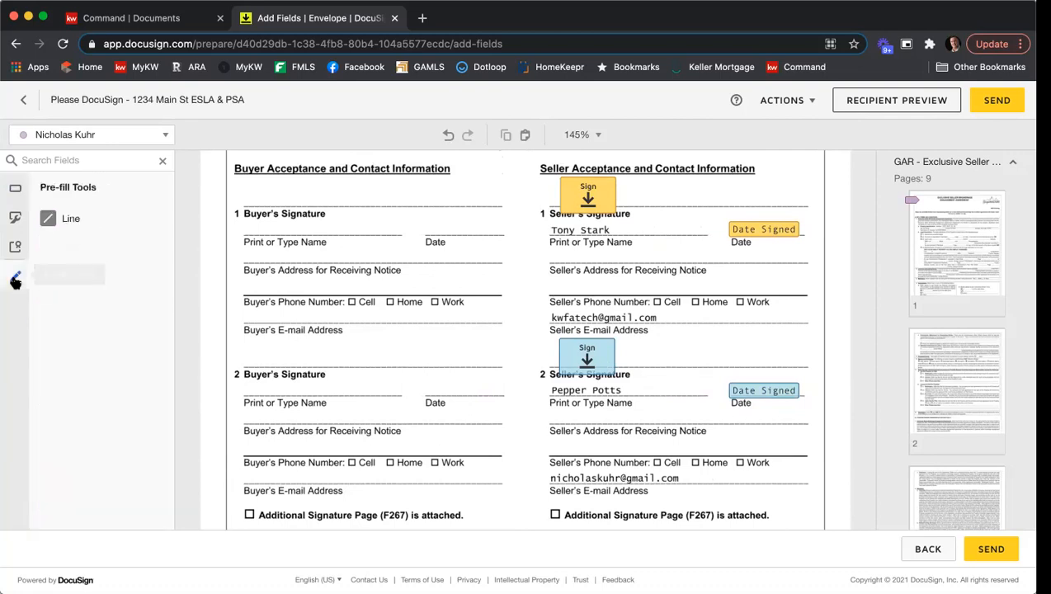
click(99, 223)
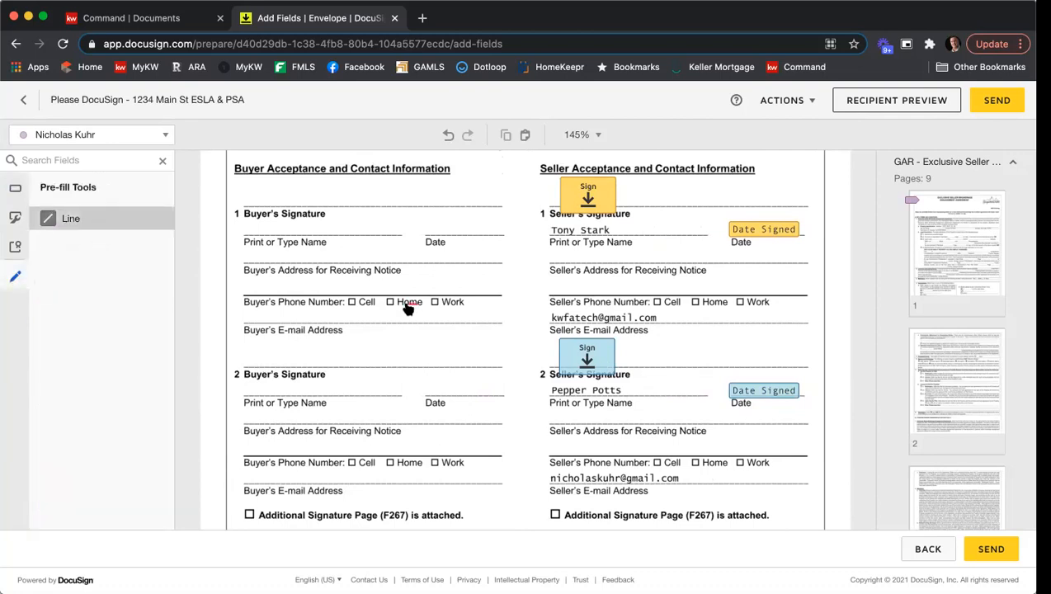
drag(550, 314, 697, 315)
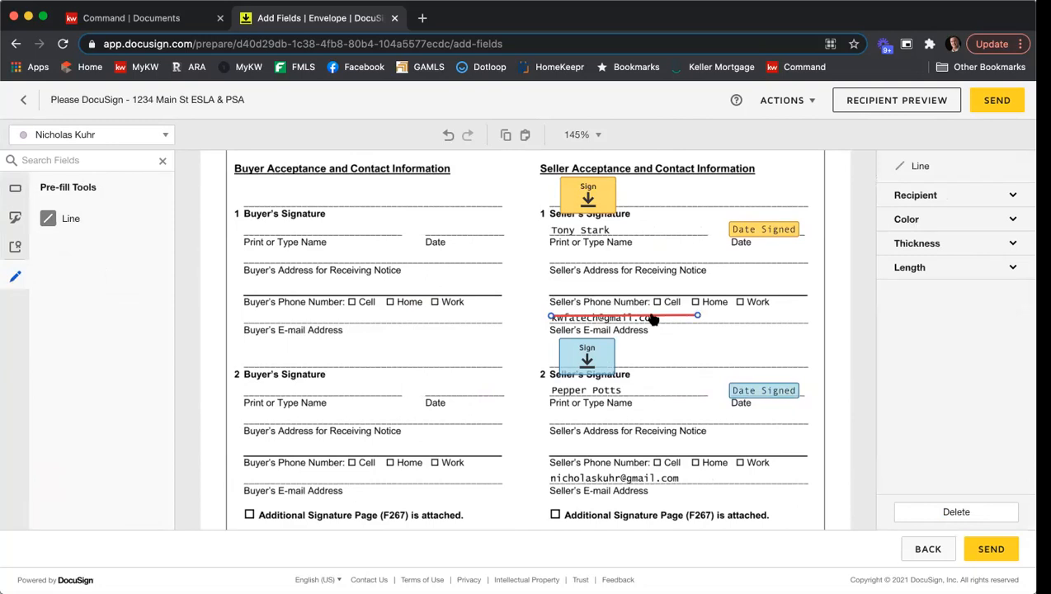
Make the line black with a thickness of 10 so it covers the e-mail address.
click(941, 222)
click(919, 238)
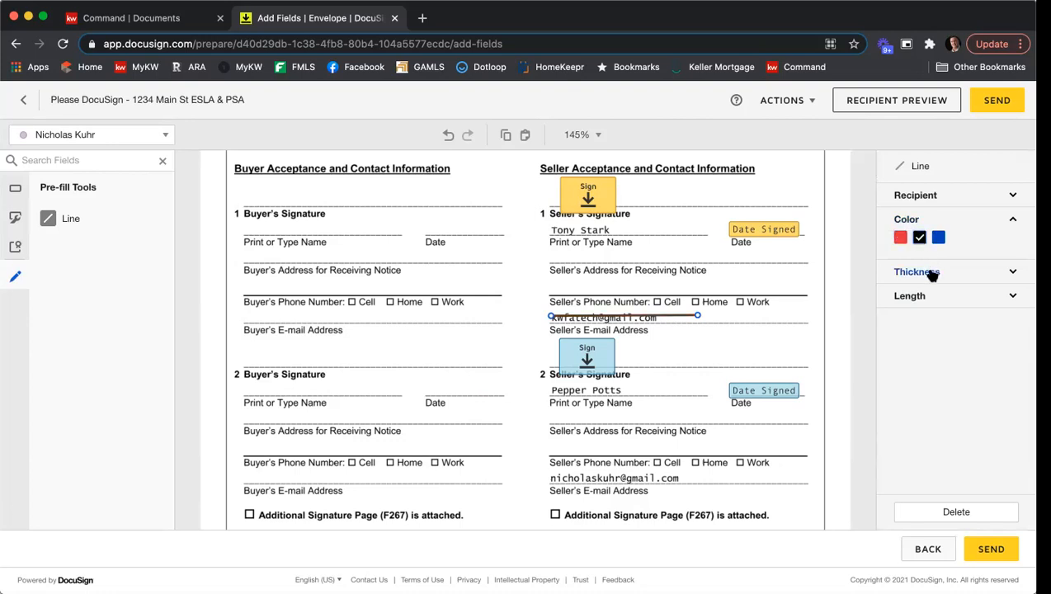
click(933, 274)
drag(951, 293, 1010, 295)
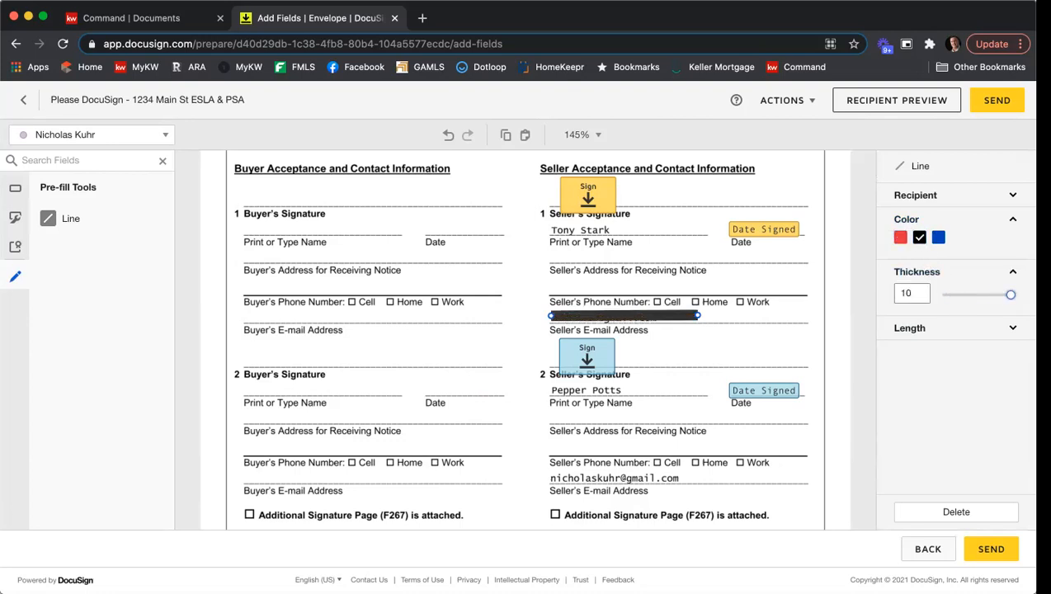
drag(681, 313, 680, 314)
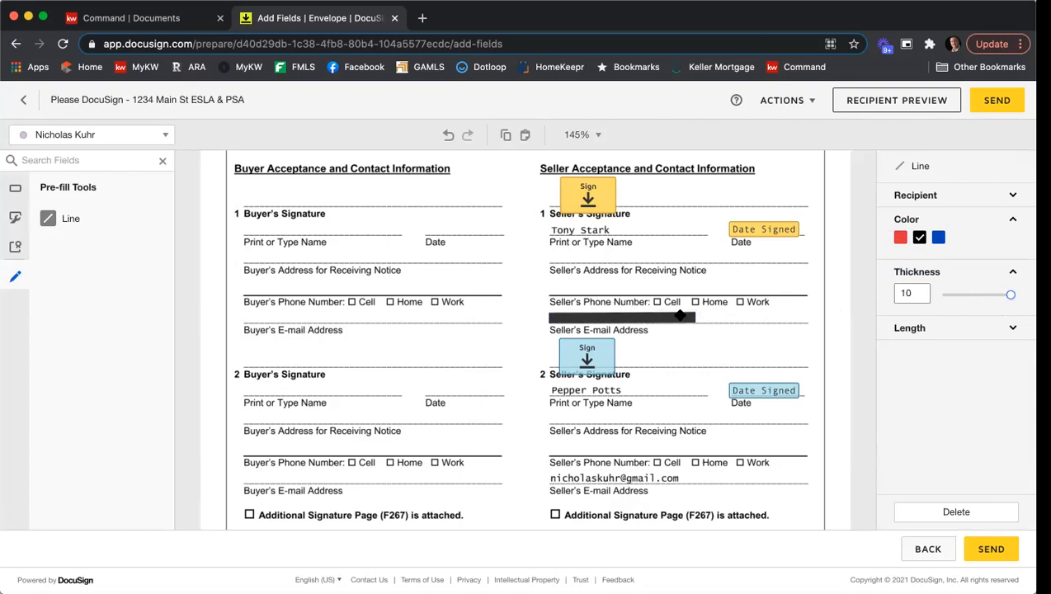
click(778, 313)
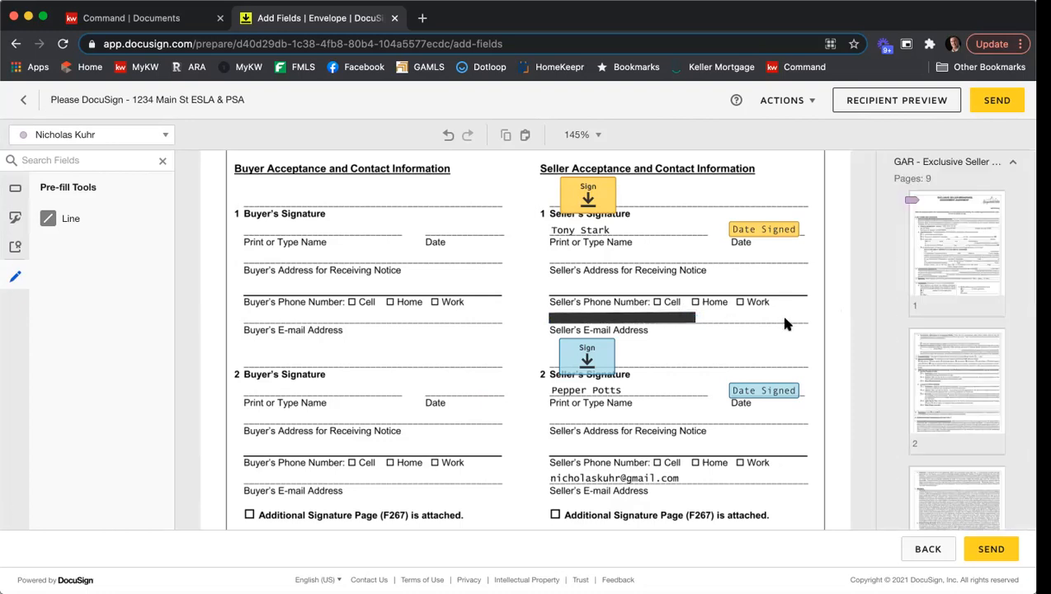
Copy the black pre-fill line and paste it over the second seller's e-mail address on the signature page.
right_click(642, 320)
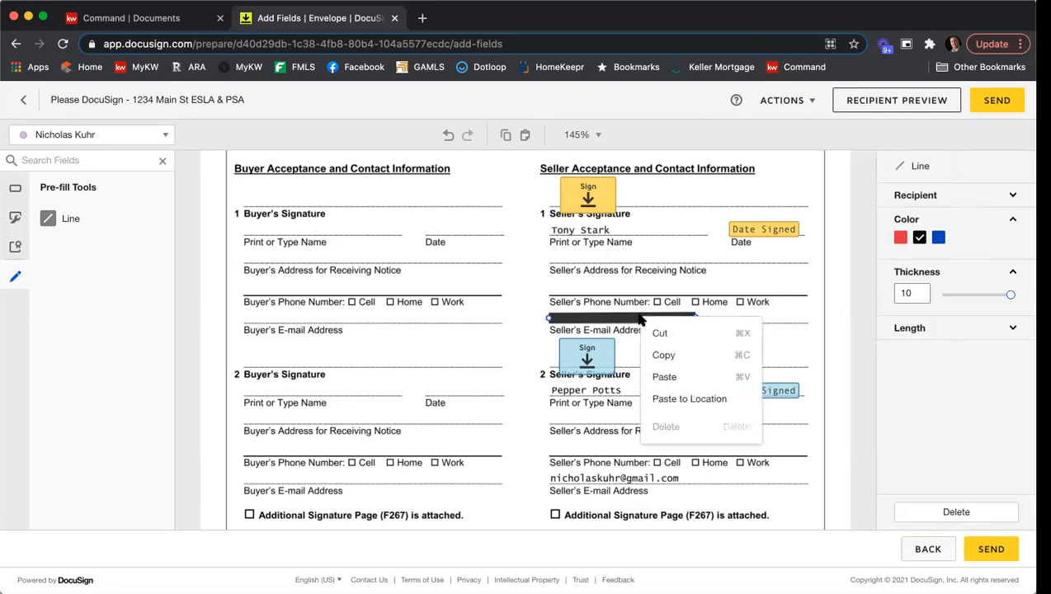
click(661, 357)
click(652, 352)
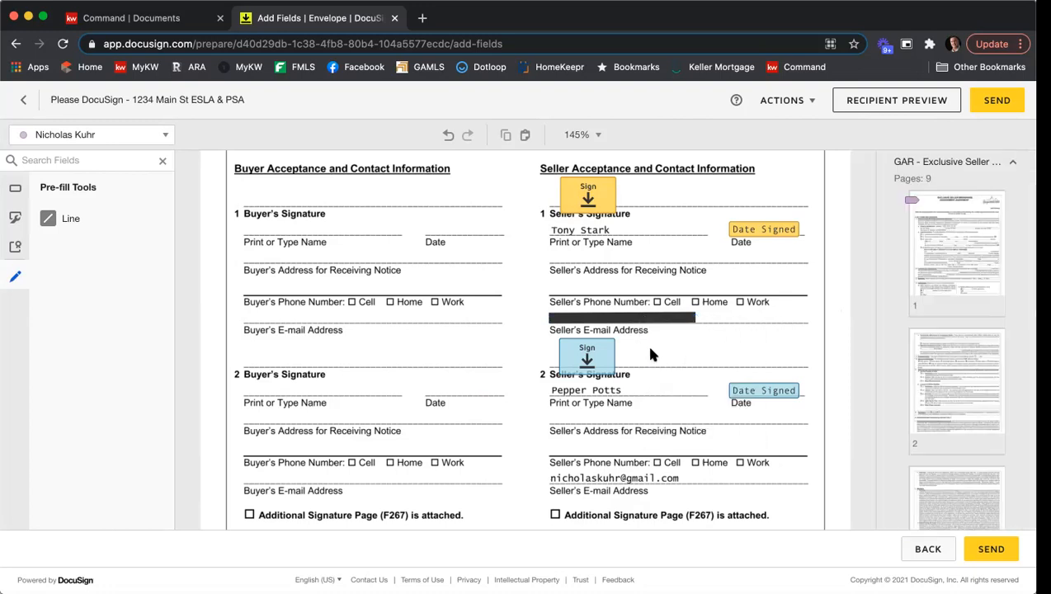
right_click(651, 352)
click(675, 461)
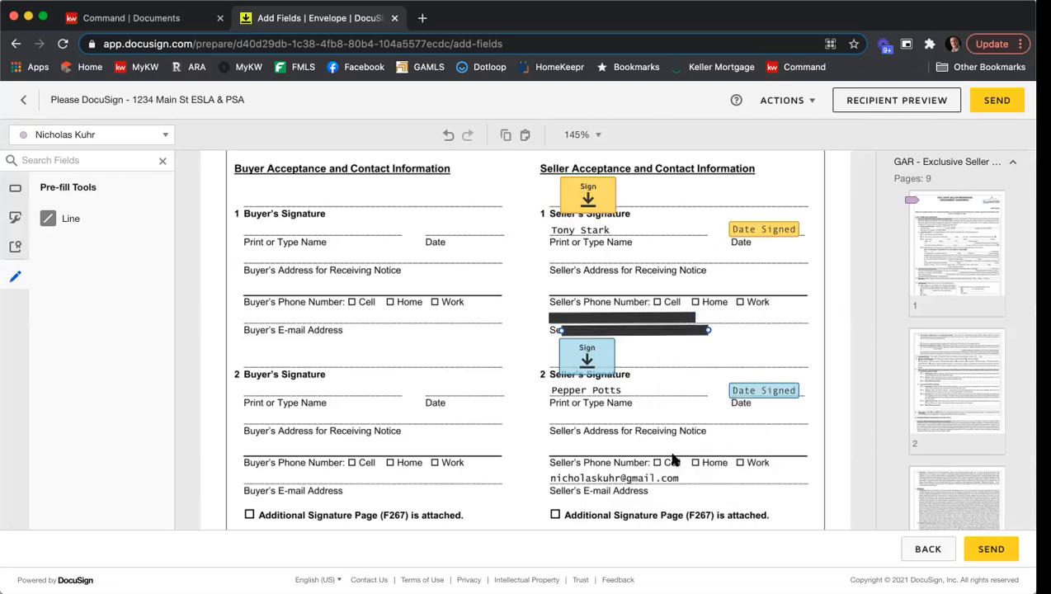
drag(636, 336, 621, 480)
click(674, 390)
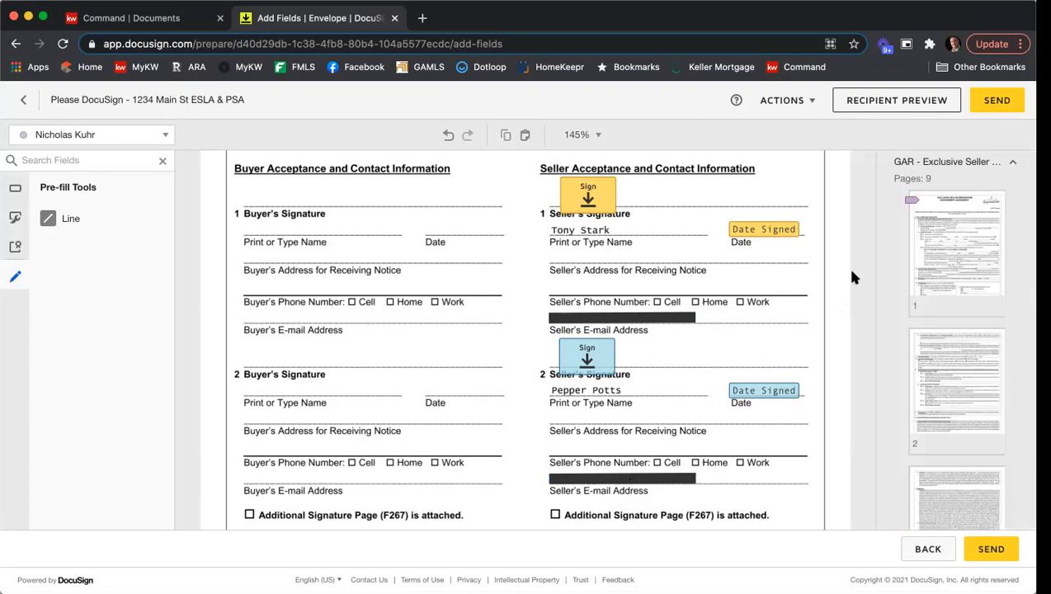
Open the recipient preview of the envelope as the first seller.
scroll(854, 279, down, 5)
scroll(851, 279, down, 2)
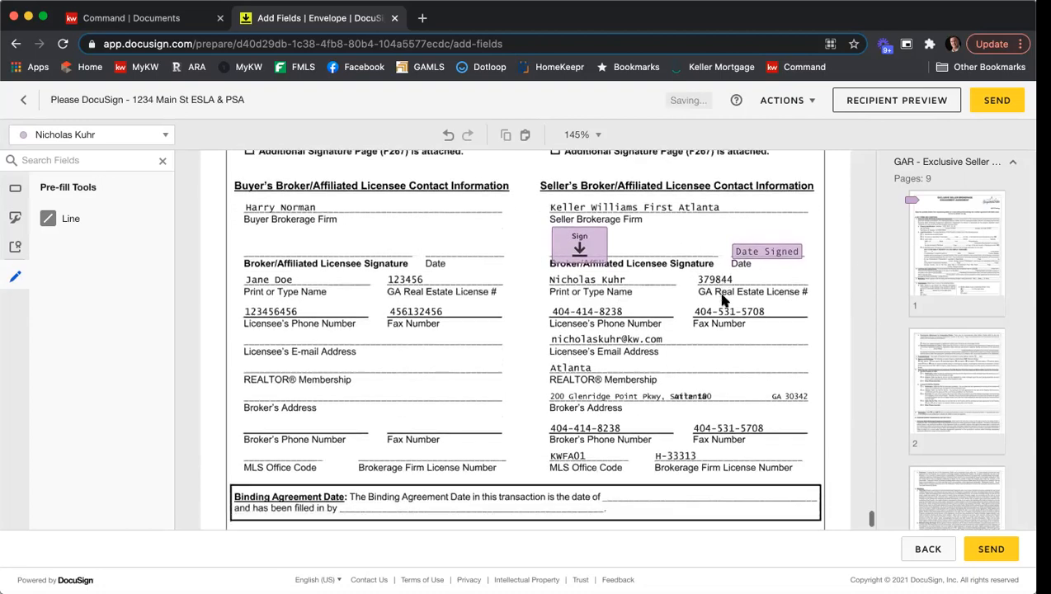
scroll(722, 301, down, 1)
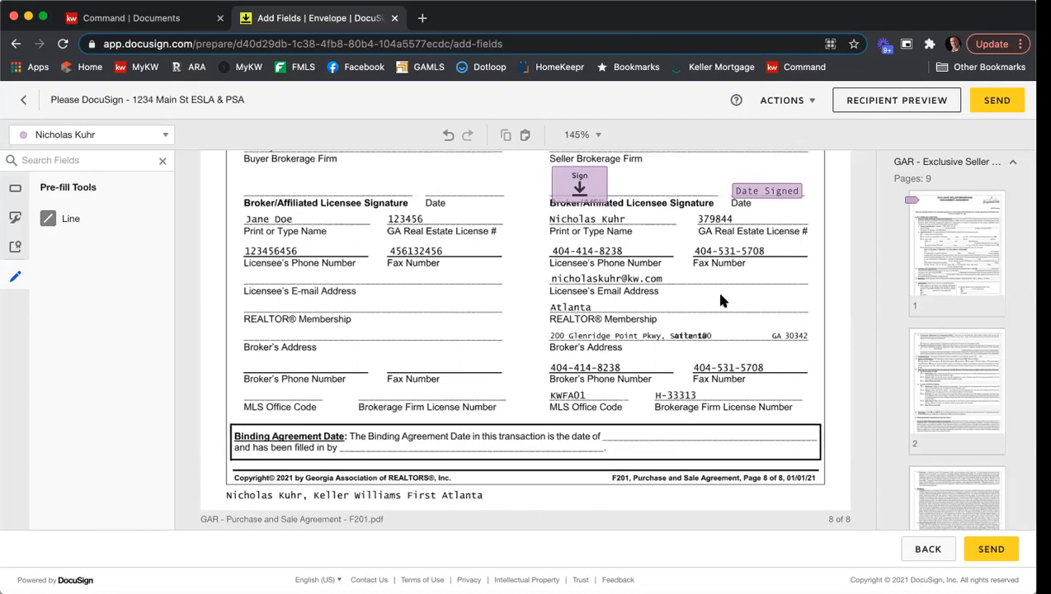
click(886, 104)
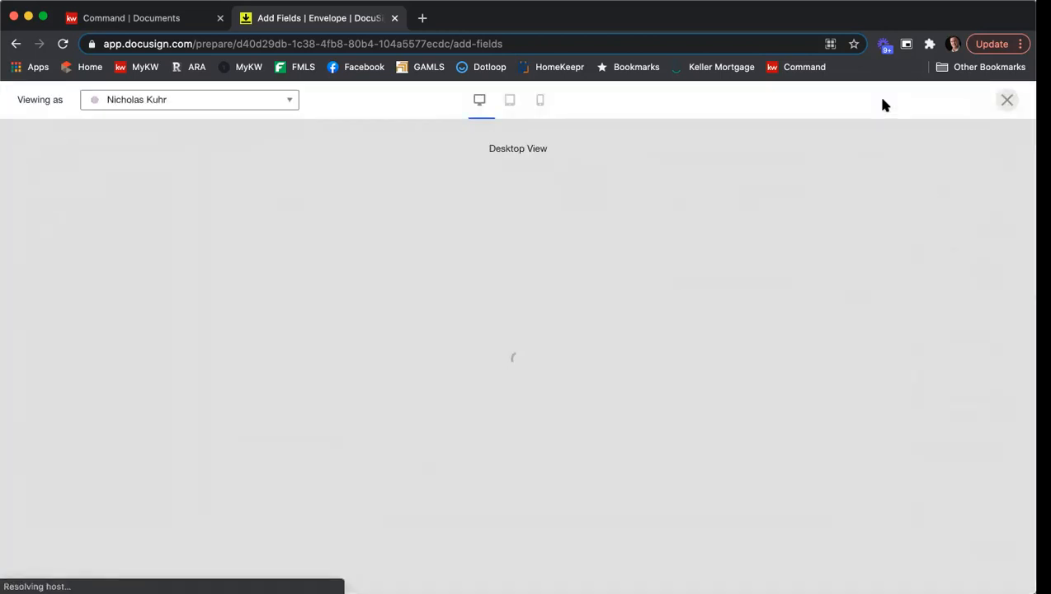
click(293, 102)
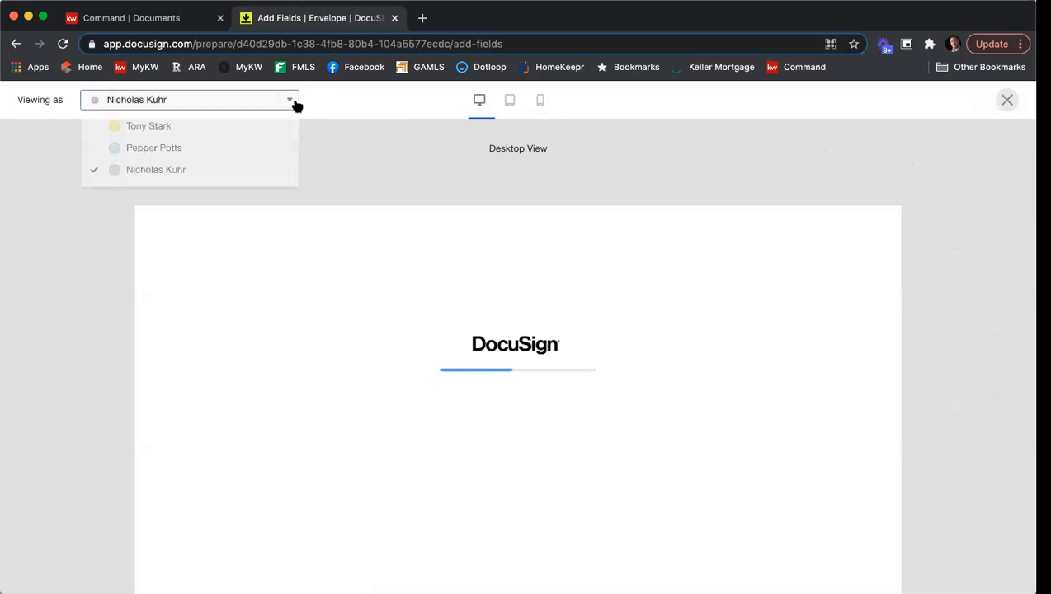
click(252, 132)
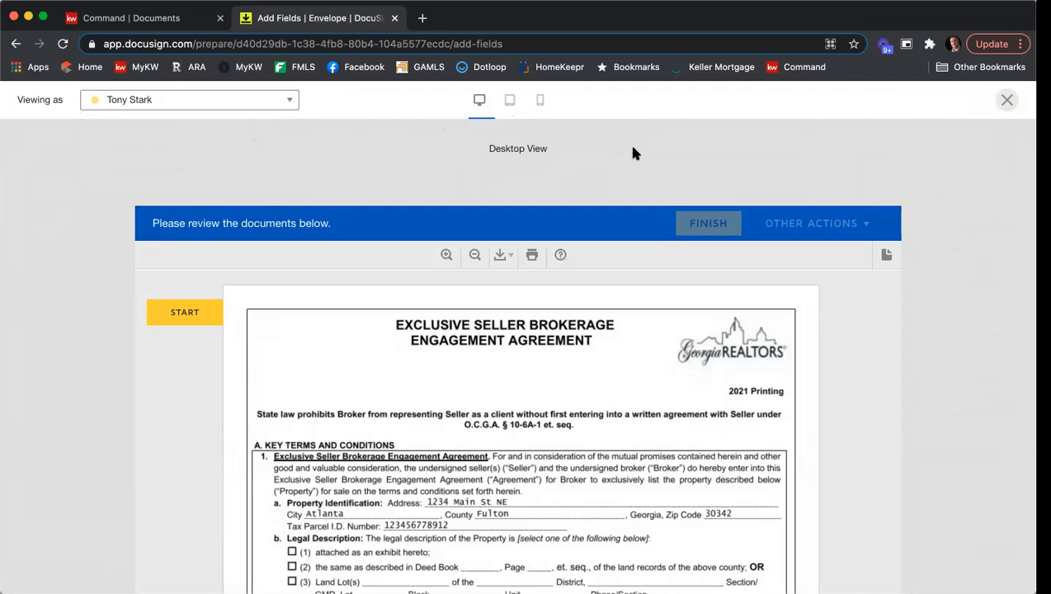
Switch the preview to mobile view, scroll through the listing agreement, and close the preview.
click(542, 100)
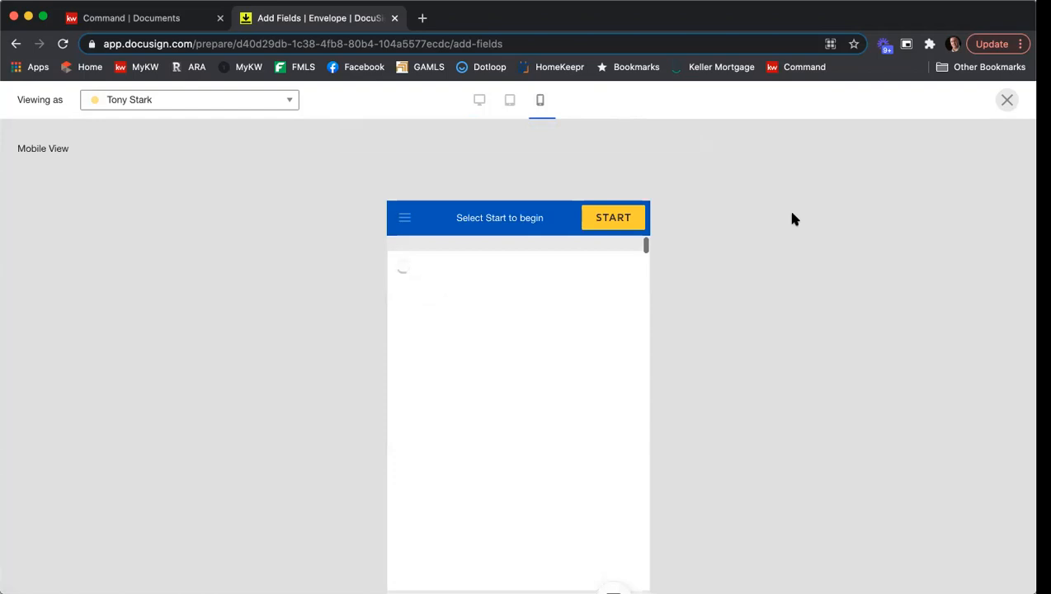
scroll(798, 217, down, 1)
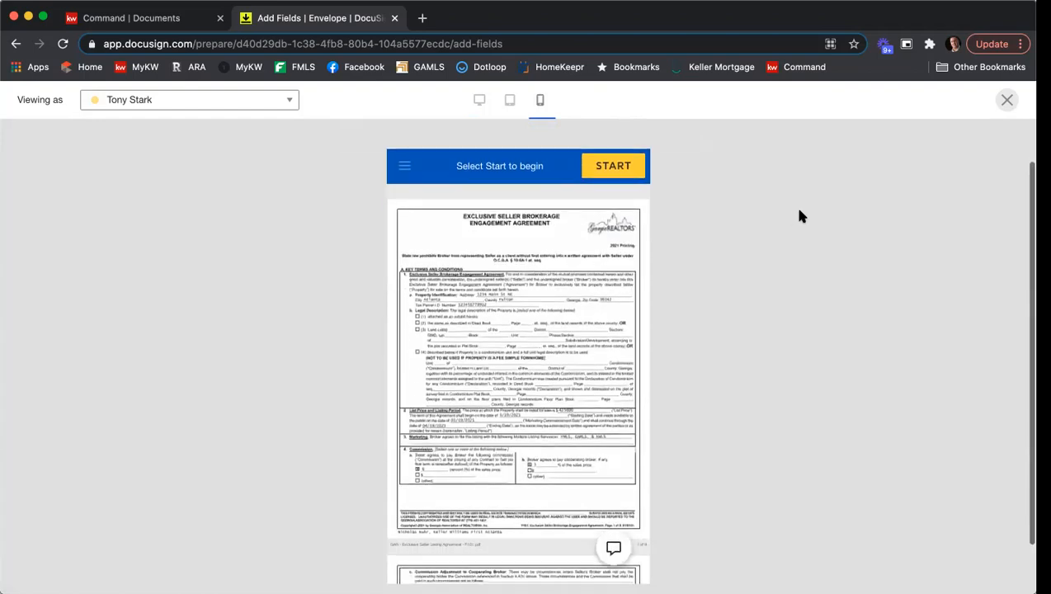
scroll(589, 285, down, 15)
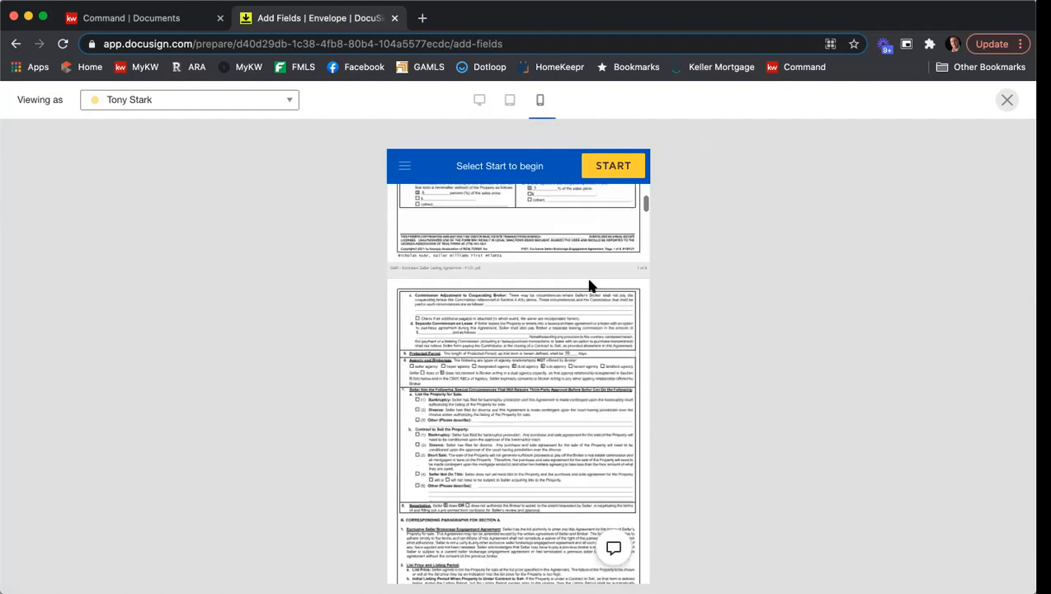
scroll(589, 286, down, 6)
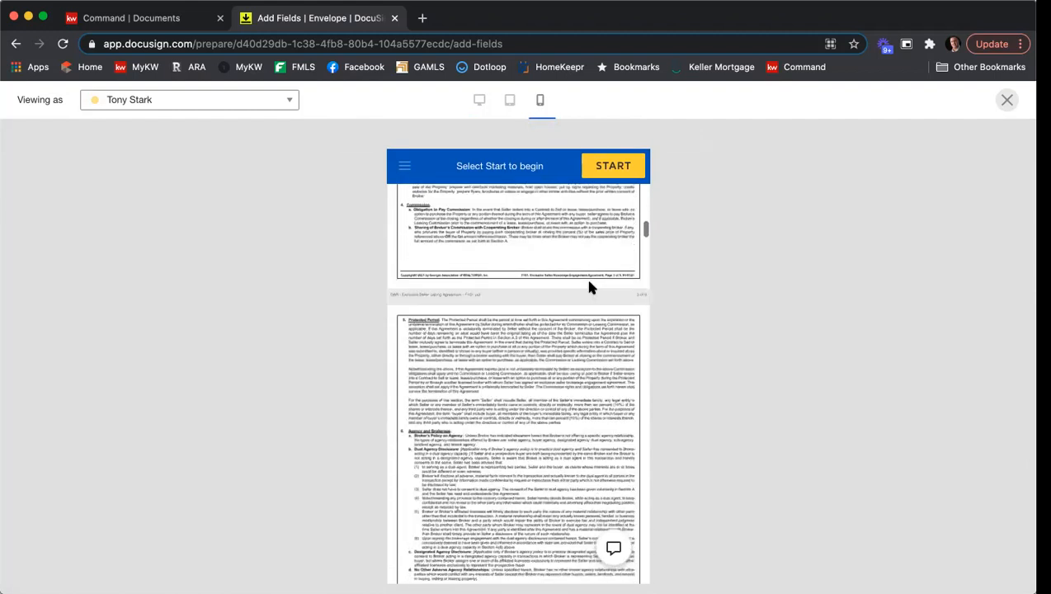
scroll(589, 286, up, 20)
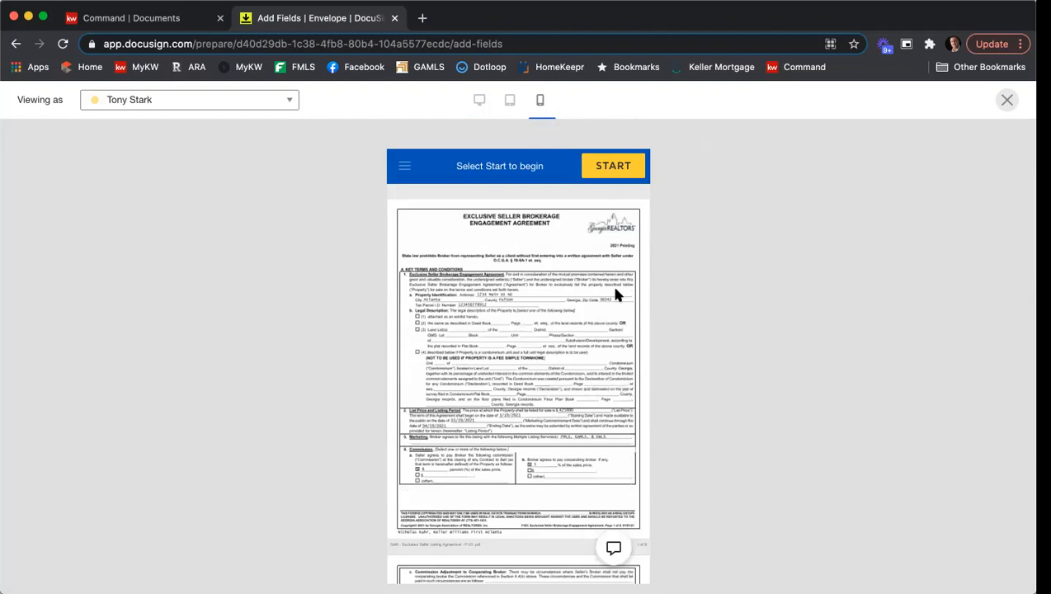
click(1007, 100)
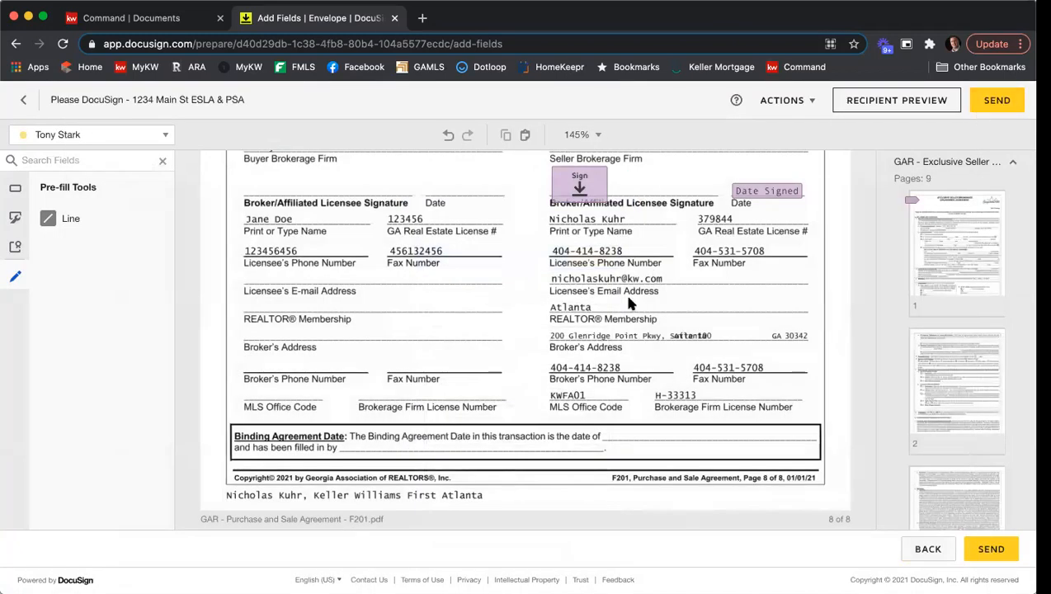
Send the envelope for signature.
scroll(623, 290, up, 3)
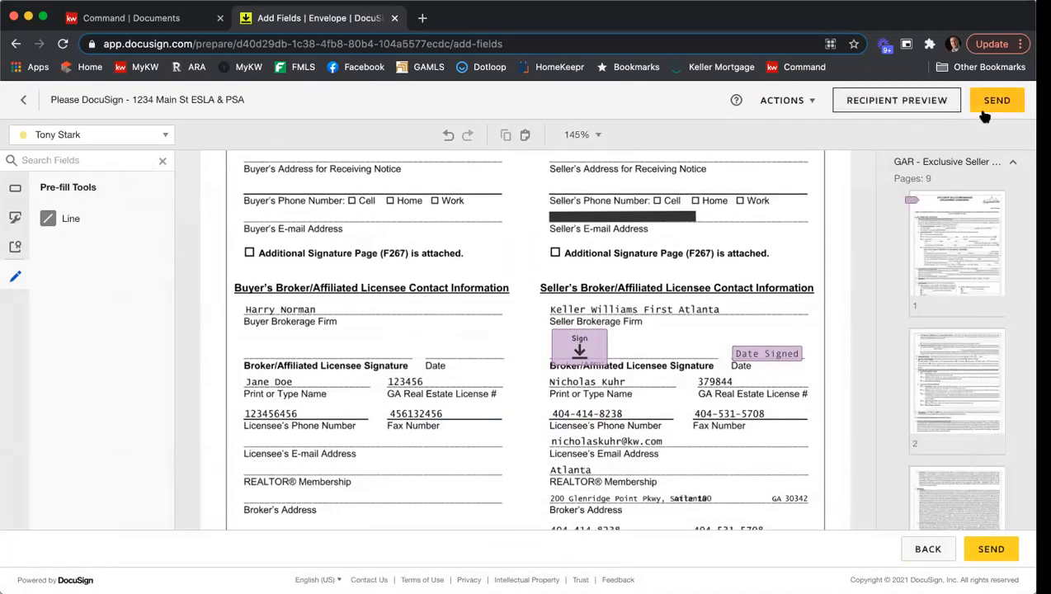
click(995, 100)
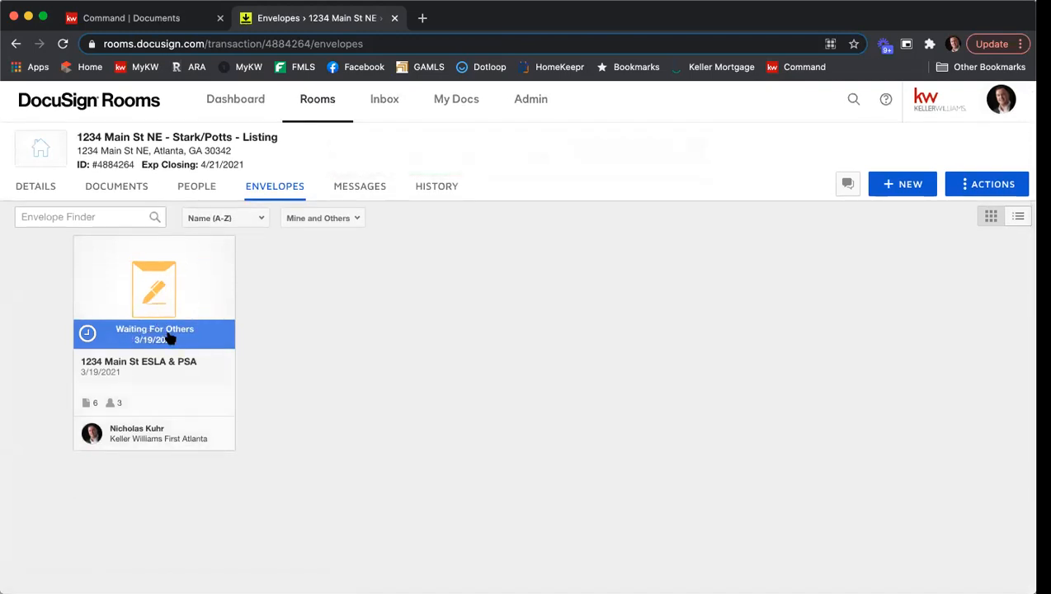
Open Gmail in a new tab and switch to the first seller's test mail account.
click(422, 18)
text(gmail)
key(Return)
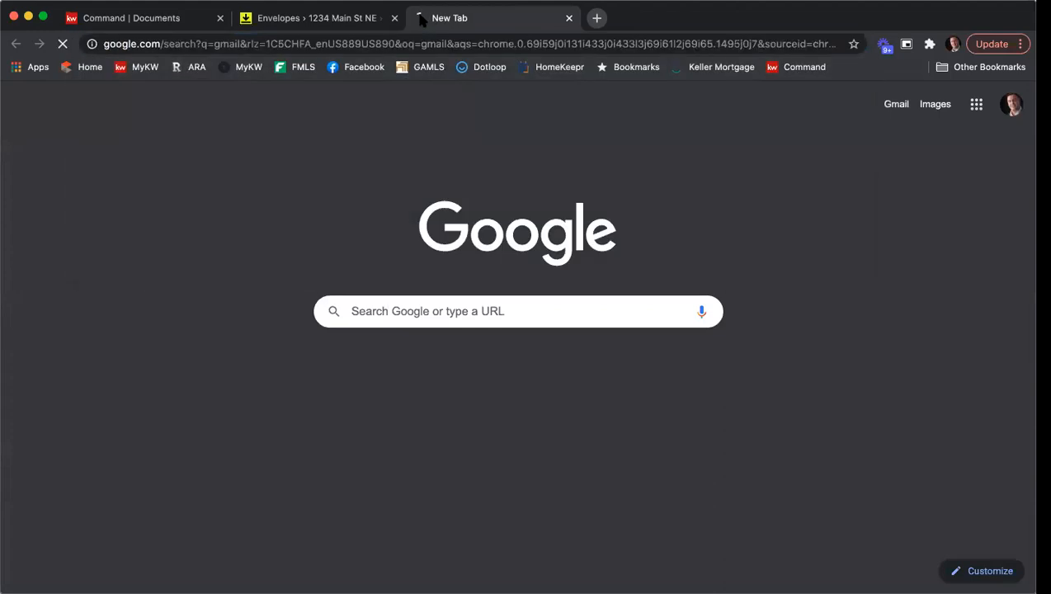
click(174, 236)
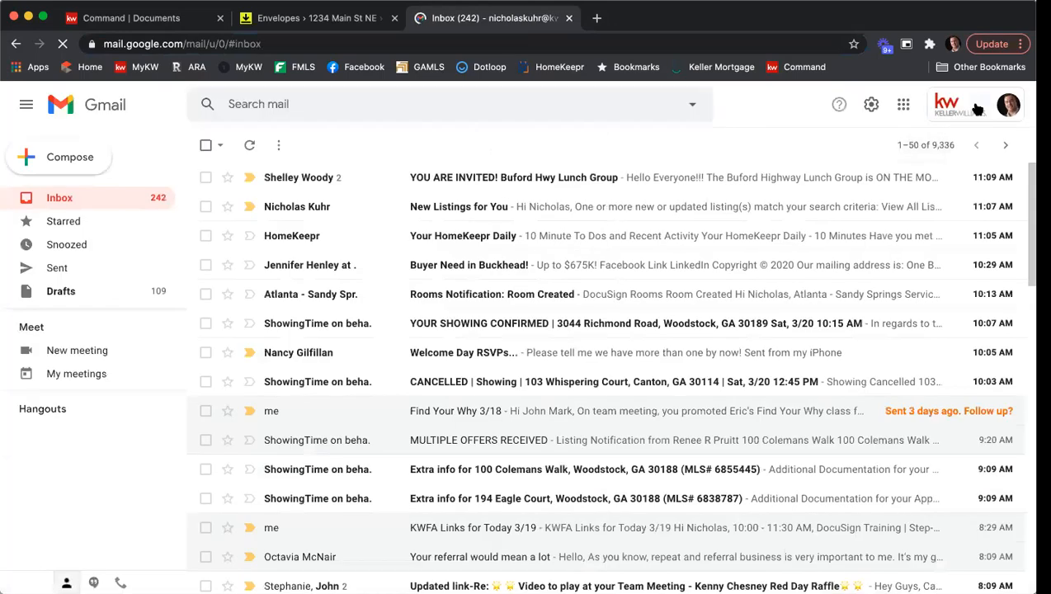
click(978, 107)
click(905, 344)
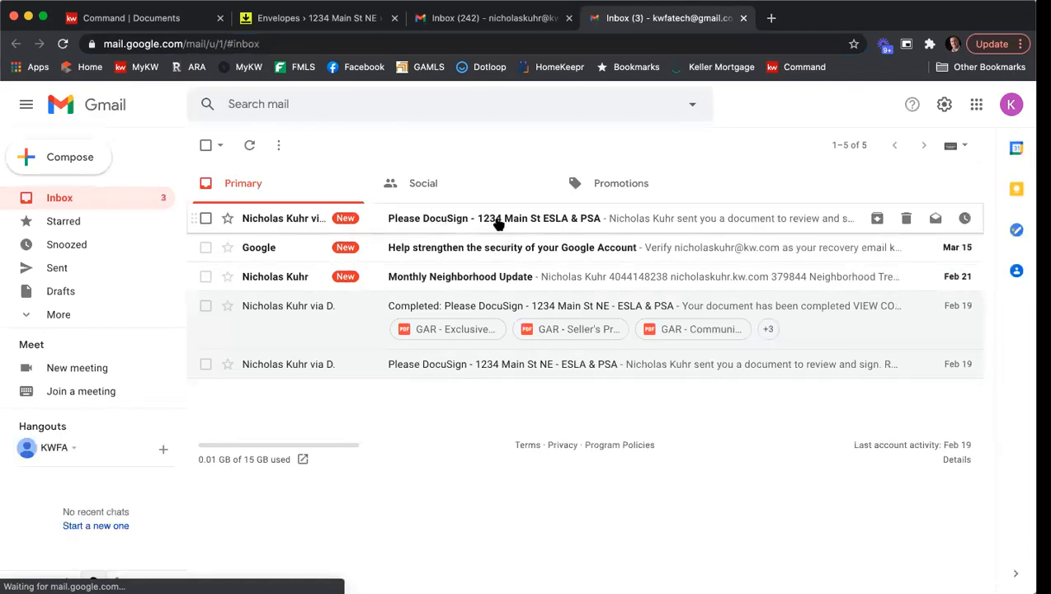
Open the 'Please DocuSign - 1234 Main St ESLA & PSA' e-mail and start reviewing its documents.
click(509, 221)
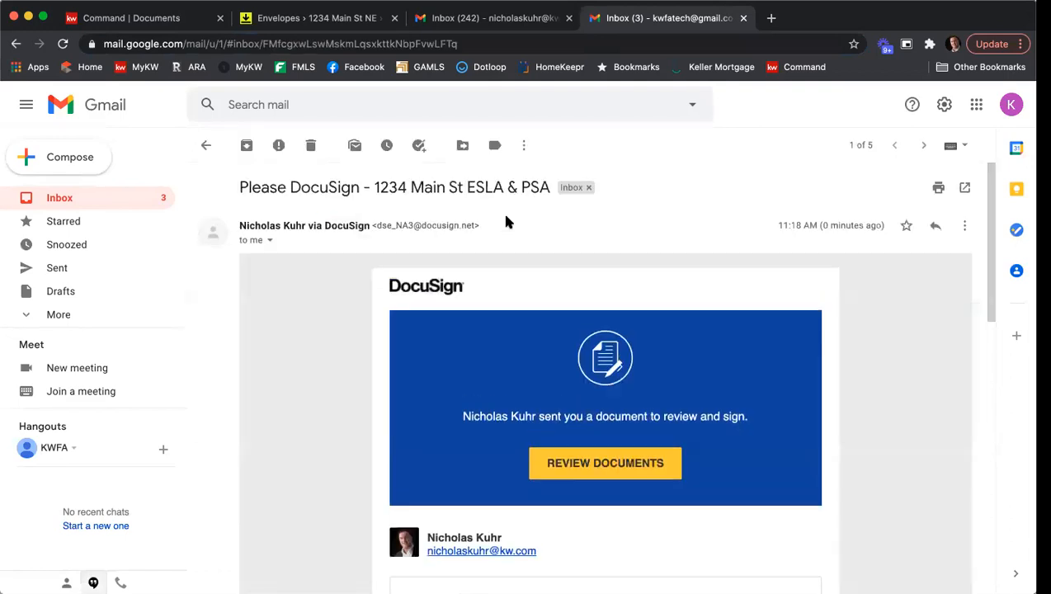
scroll(294, 290, down, 2)
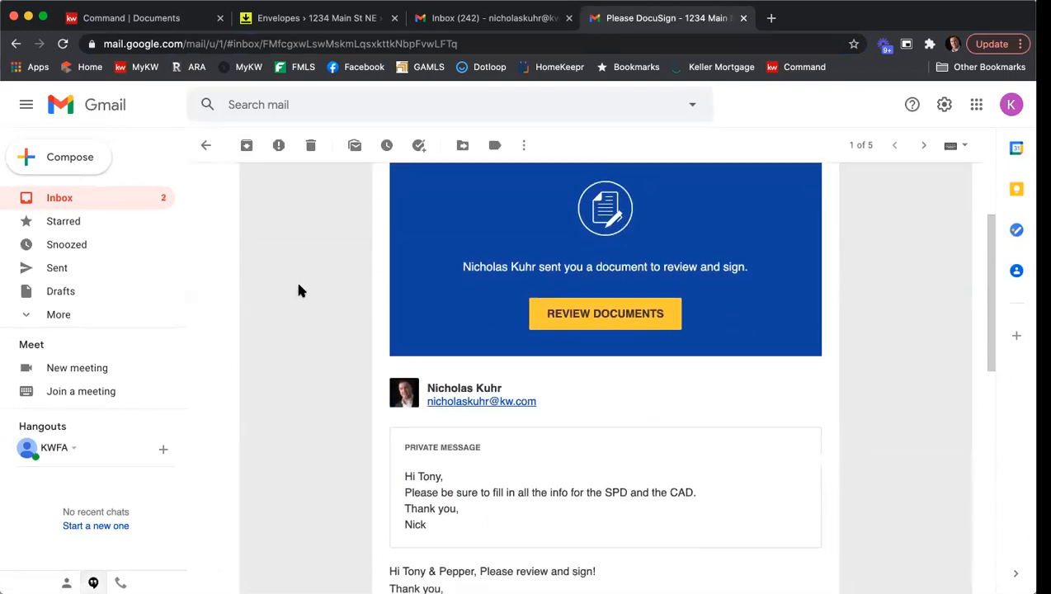
scroll(310, 313, down, 2)
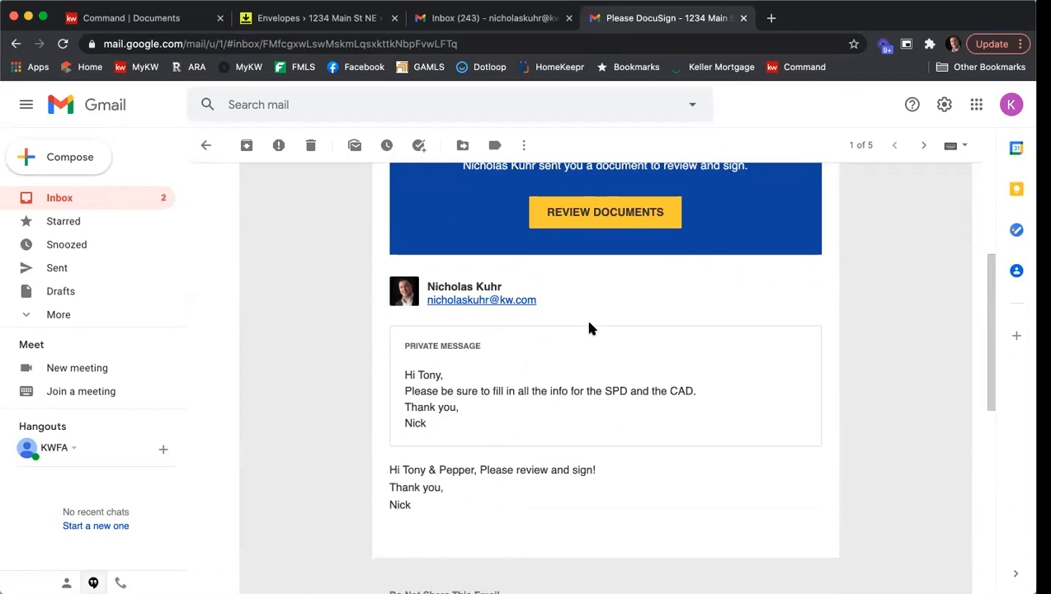
click(587, 229)
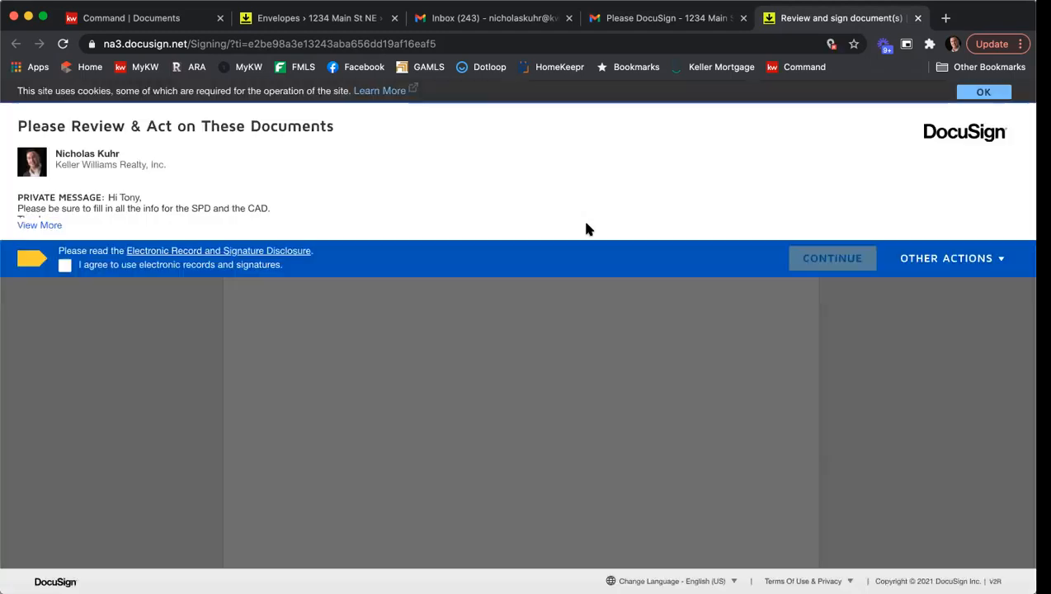
Agree to use electronic records, continue, and sign the first seller's signature field with the adopted signature.
click(65, 266)
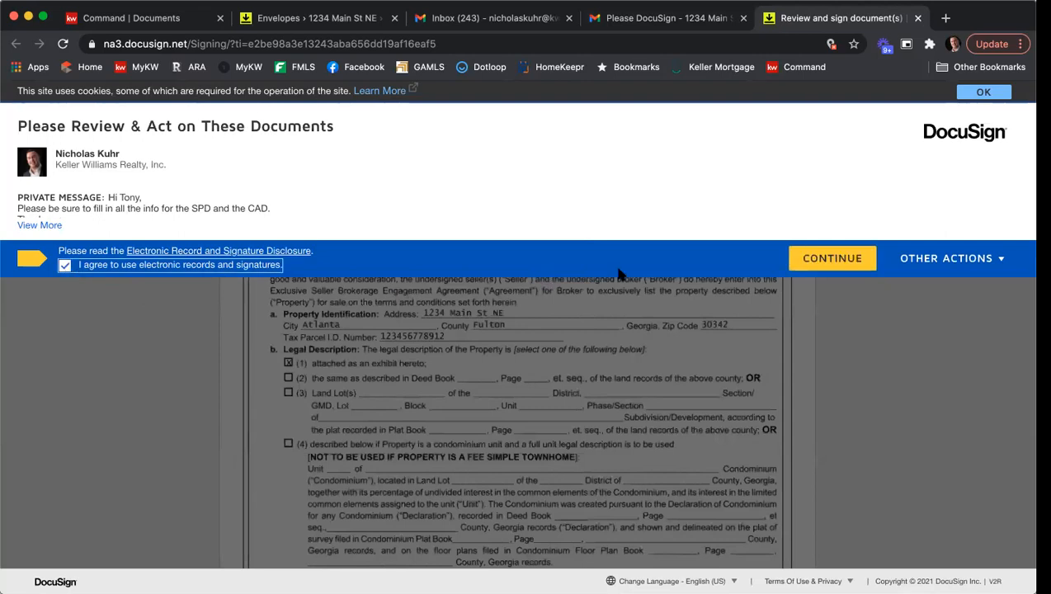
click(815, 264)
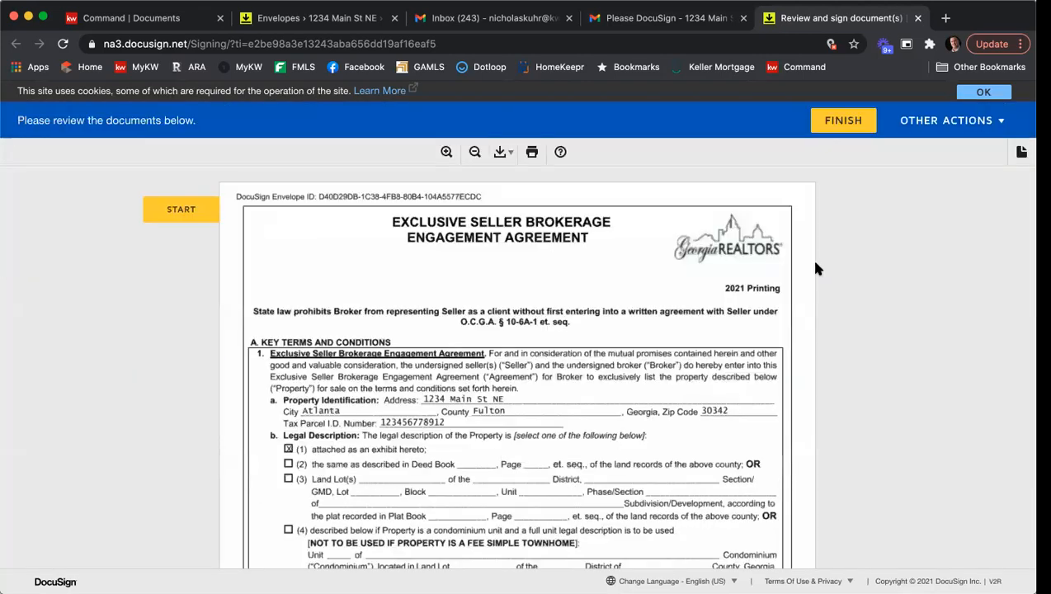
click(205, 208)
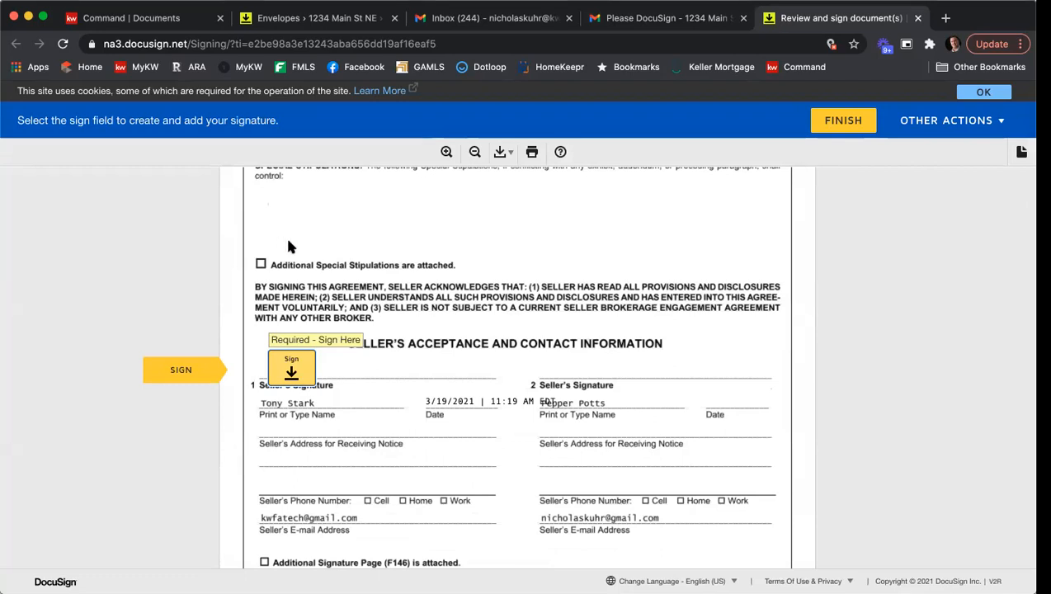
click(289, 368)
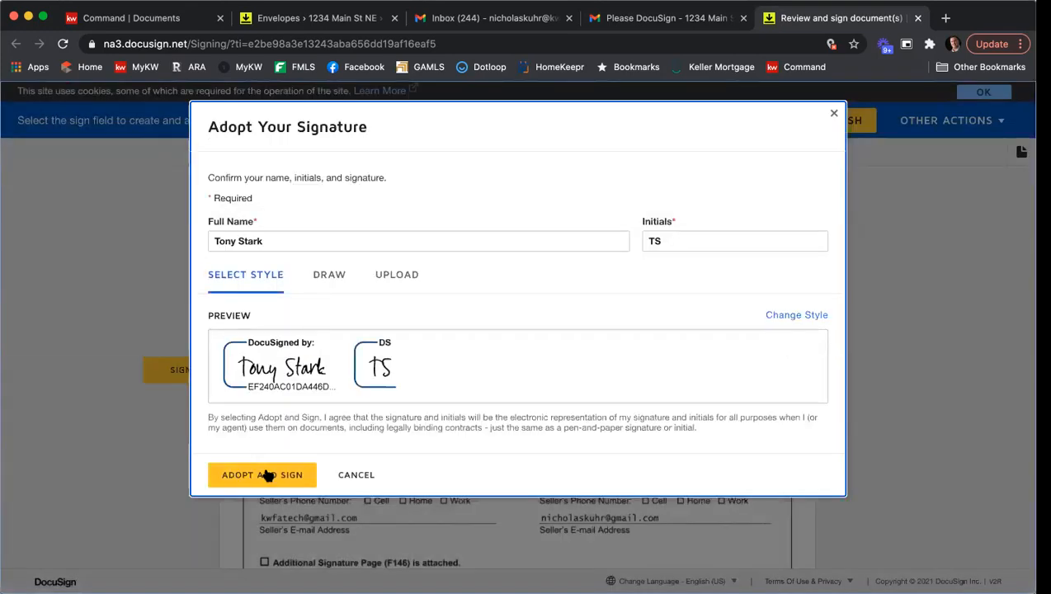
click(265, 474)
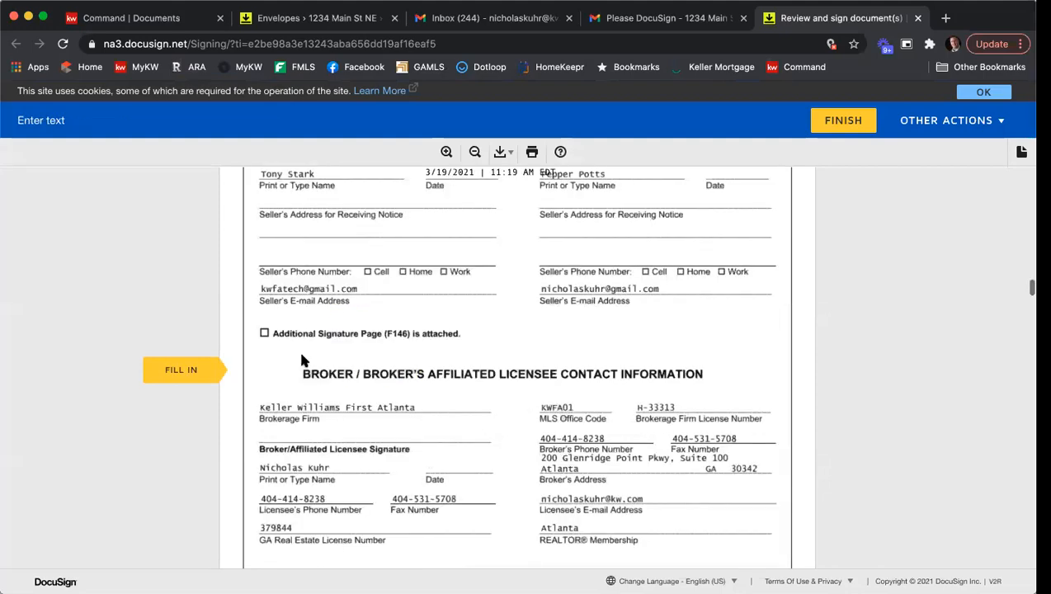
Answer the General disclosure questions: property not vacant, leased yes, historic designation yes.
scroll(311, 361, up, 10)
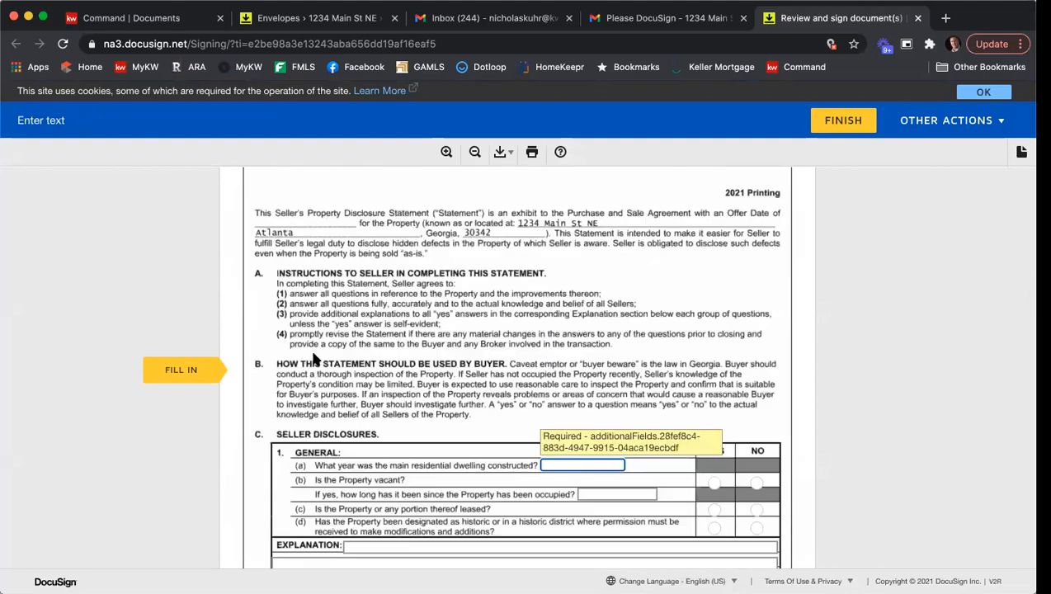
scroll(312, 361, up, 5)
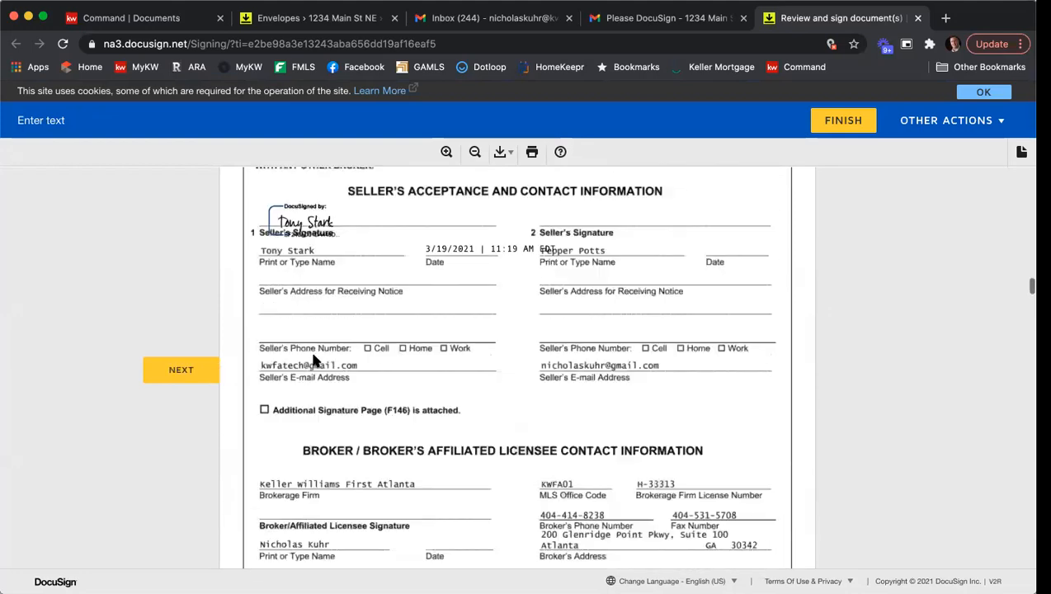
scroll(312, 360, down, 3)
scroll(313, 360, down, 5)
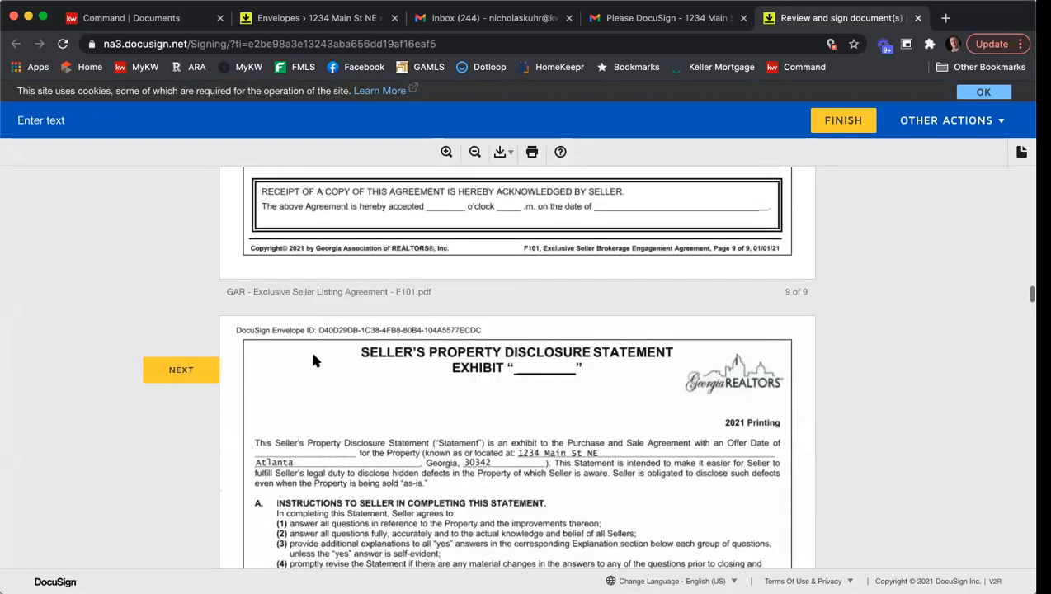
scroll(313, 360, down, 3)
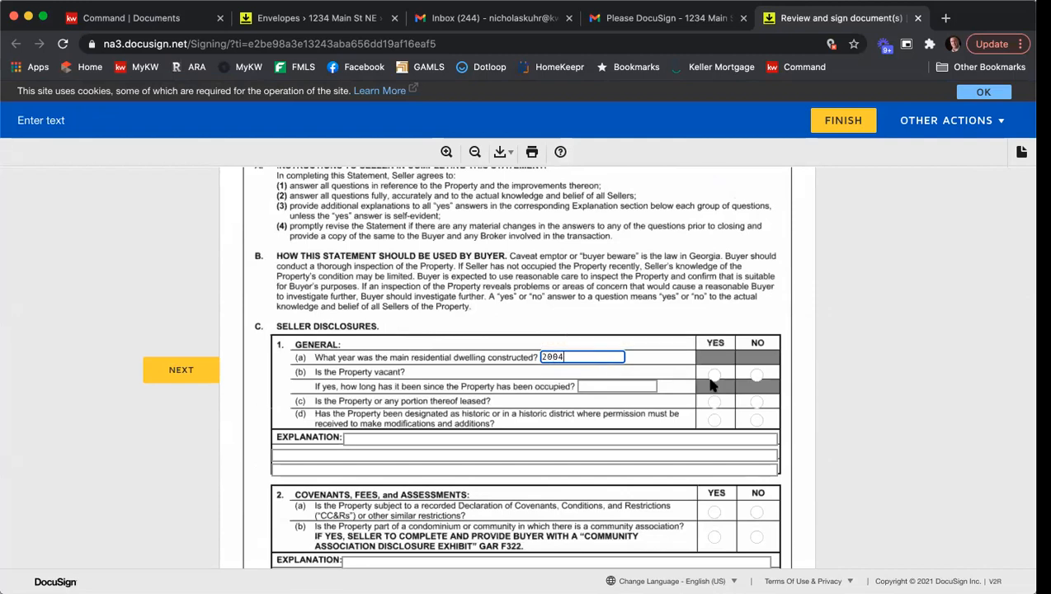
click(756, 375)
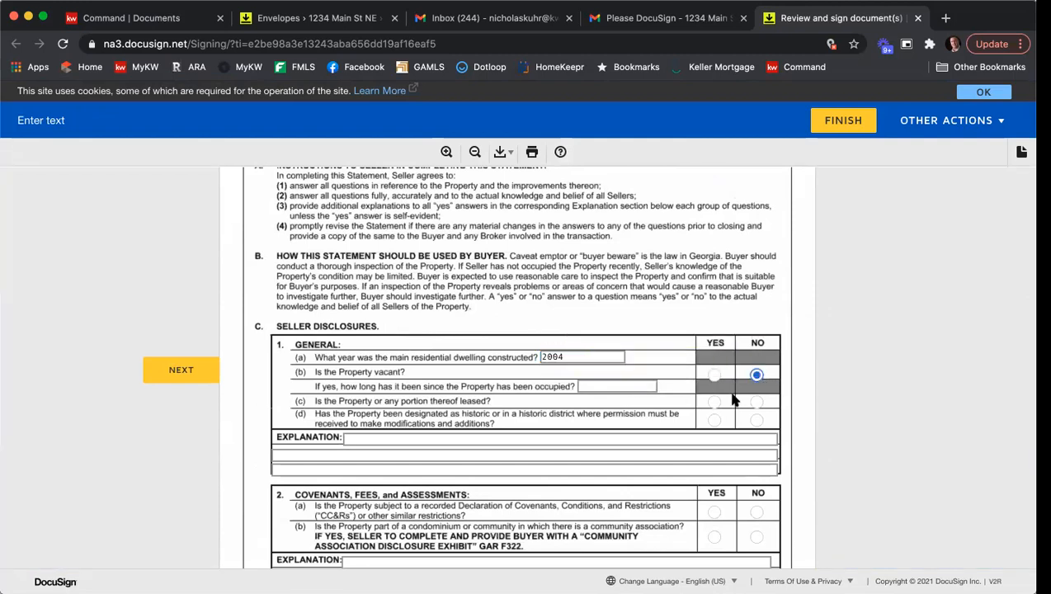
click(715, 420)
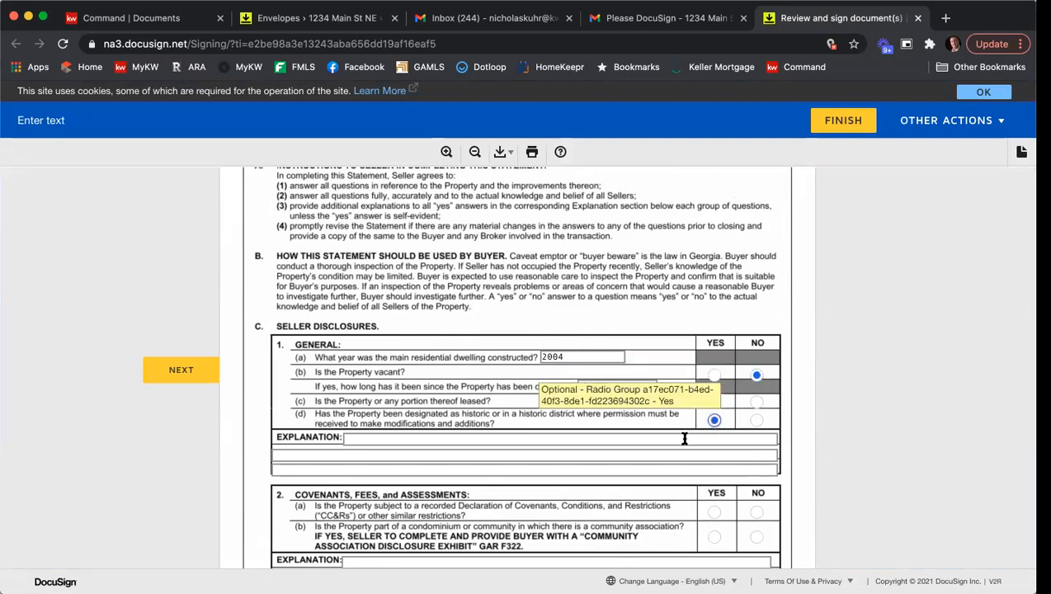
click(610, 437)
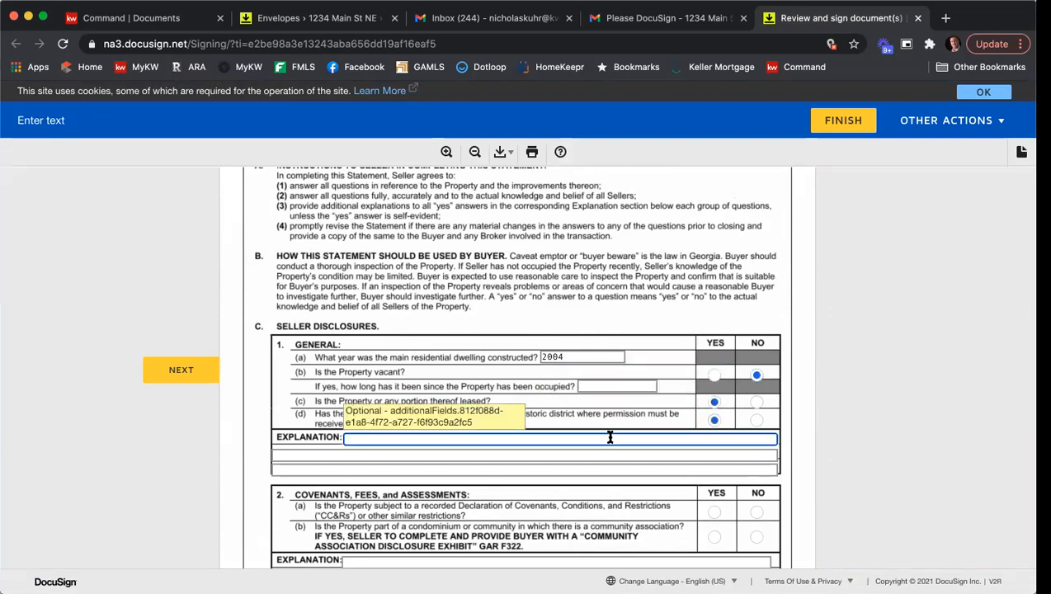
Fill the General section's explanation lines with the sample text "info".
key(Tab)
text(info)
key(BackSpace)
key(BackSpace)
key(BackSpace)
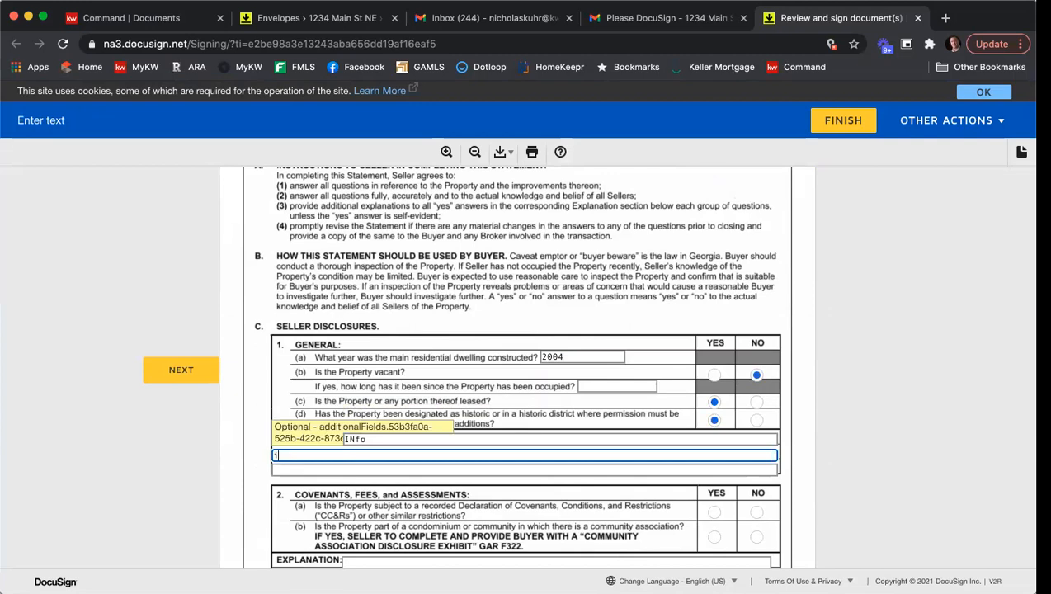
text(no)
key(Tab)
text(fino)
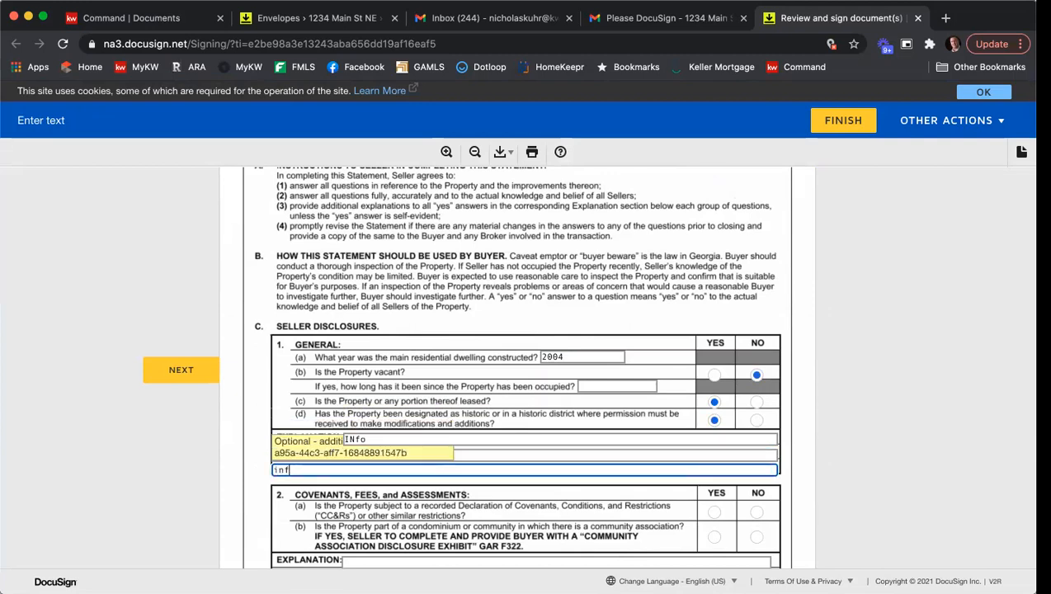
scroll(863, 395, down, 3)
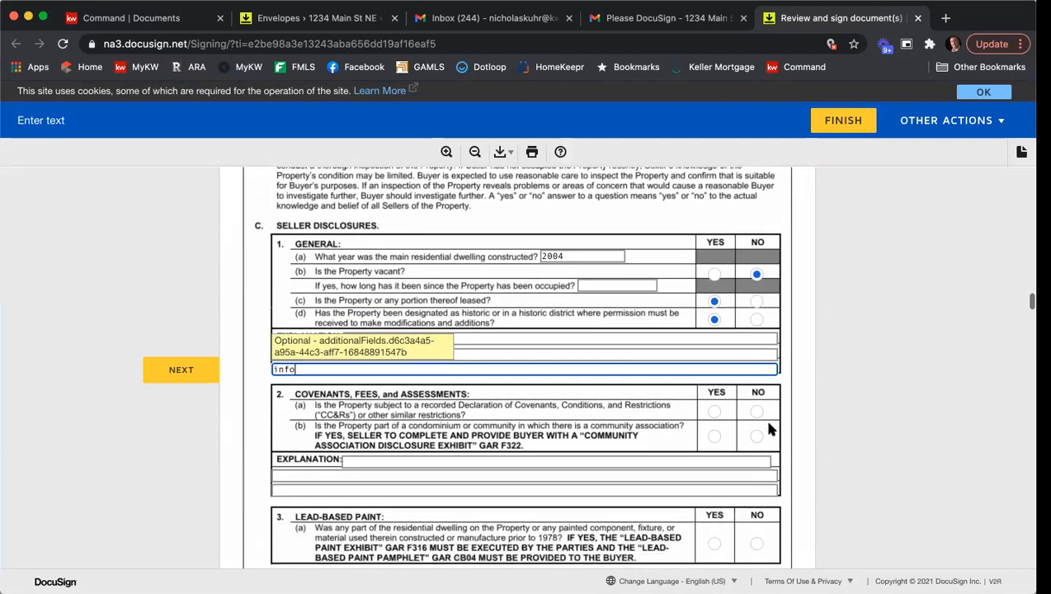
Answer the Covenants, Fees and Assessments questions: recorded covenants yes, community association no.
click(715, 411)
click(757, 436)
scroll(756, 437, down, 5)
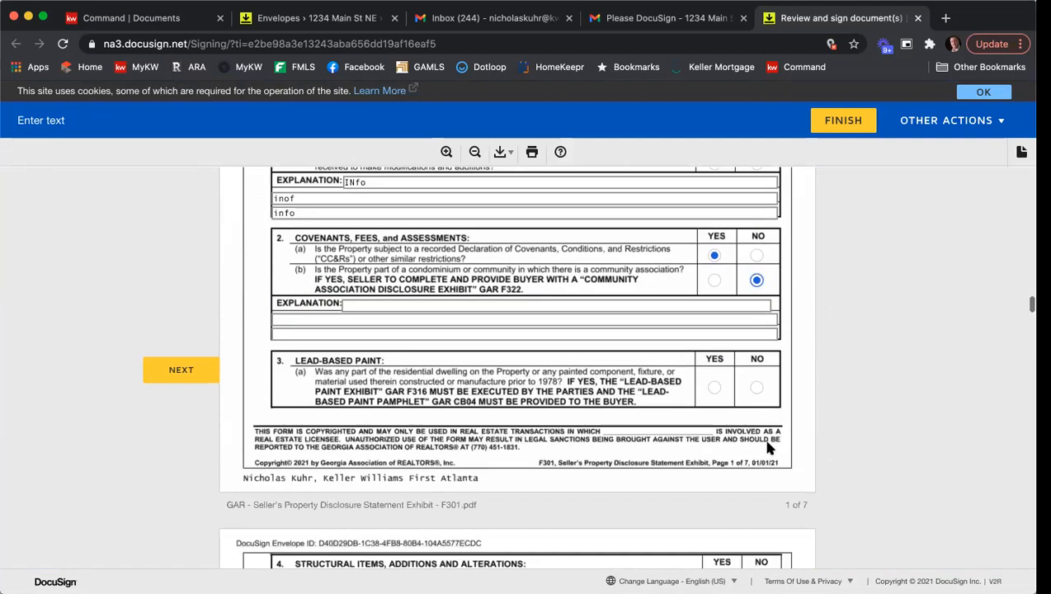
scroll(716, 347, down, 6)
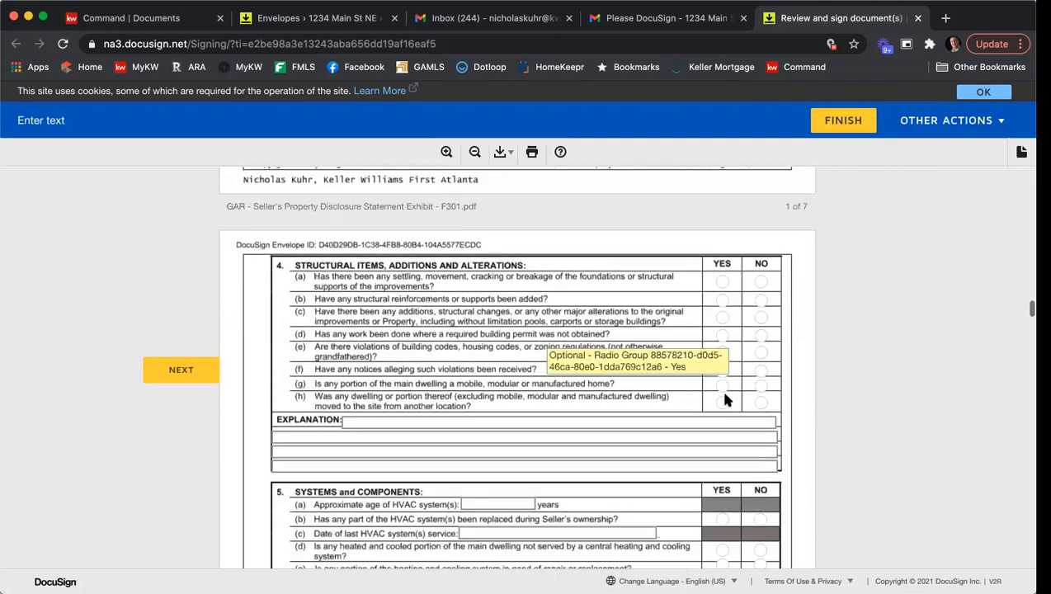
Answer the Structural Items, Additions and Alterations questions with a mix of yes and no.
scroll(722, 363, up, 2)
click(723, 317)
click(761, 334)
click(722, 352)
click(760, 370)
click(722, 386)
click(761, 419)
click(723, 436)
scroll(722, 396, down, 5)
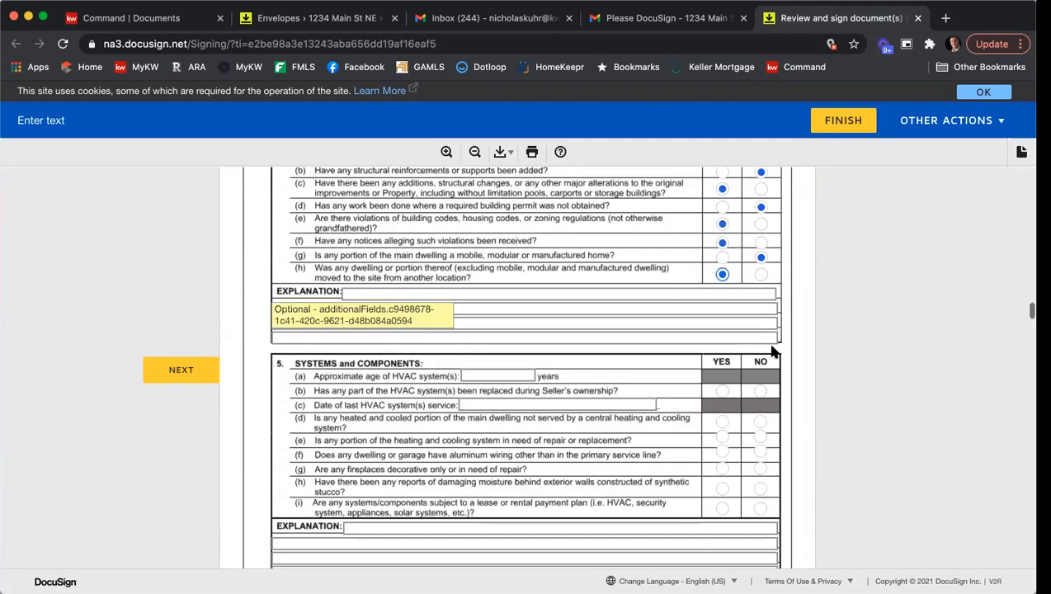
Answer the HVAC questions: replaced yes, unheated portion no; enter HVAC age 3 years and last service 10.
click(722, 344)
click(760, 373)
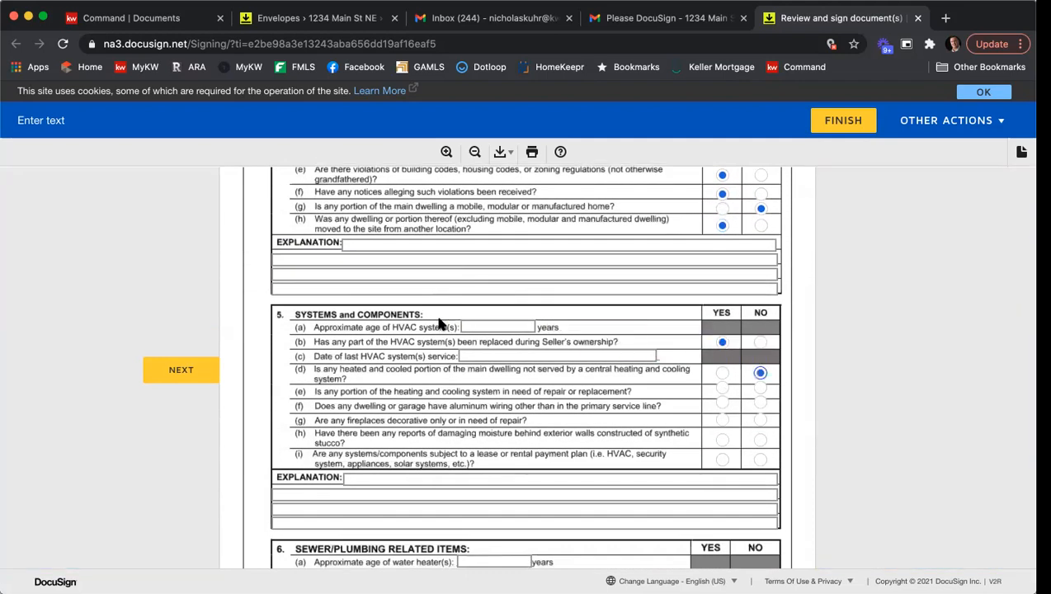
click(502, 327)
click(515, 356)
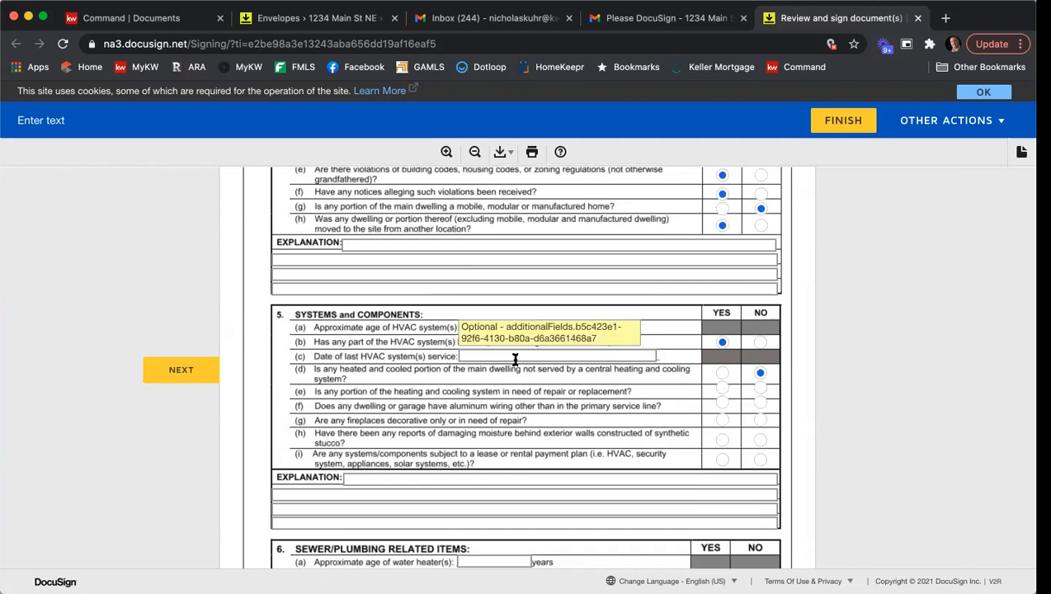
text(10)
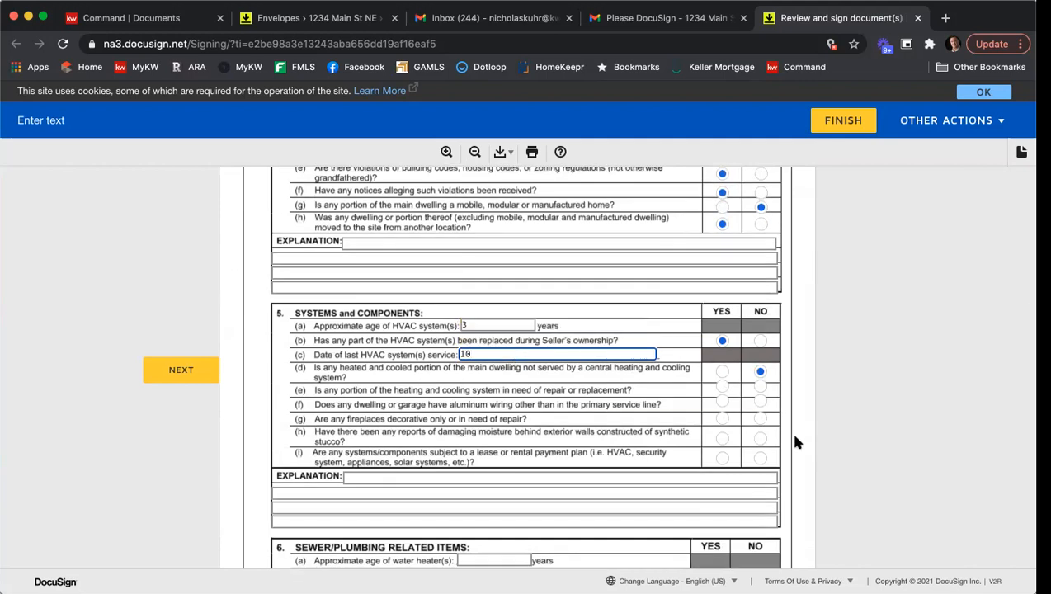
Answer the remaining Systems and Components questions for repairs, wiring, fireplaces, stucco and leased systems.
click(722, 387)
click(722, 401)
click(760, 418)
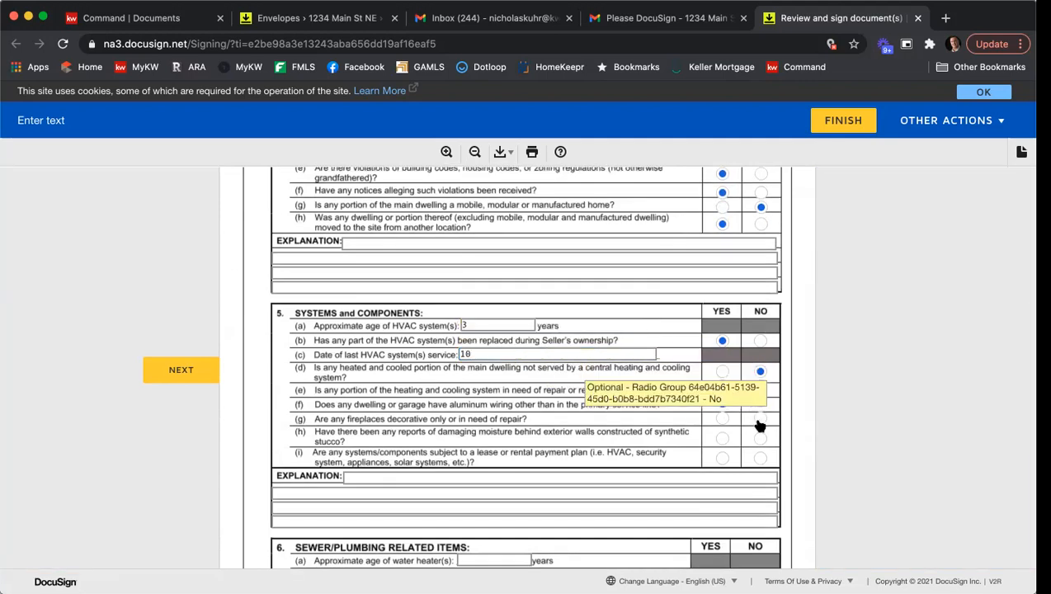
click(722, 438)
click(722, 457)
scroll(545, 350, down, 5)
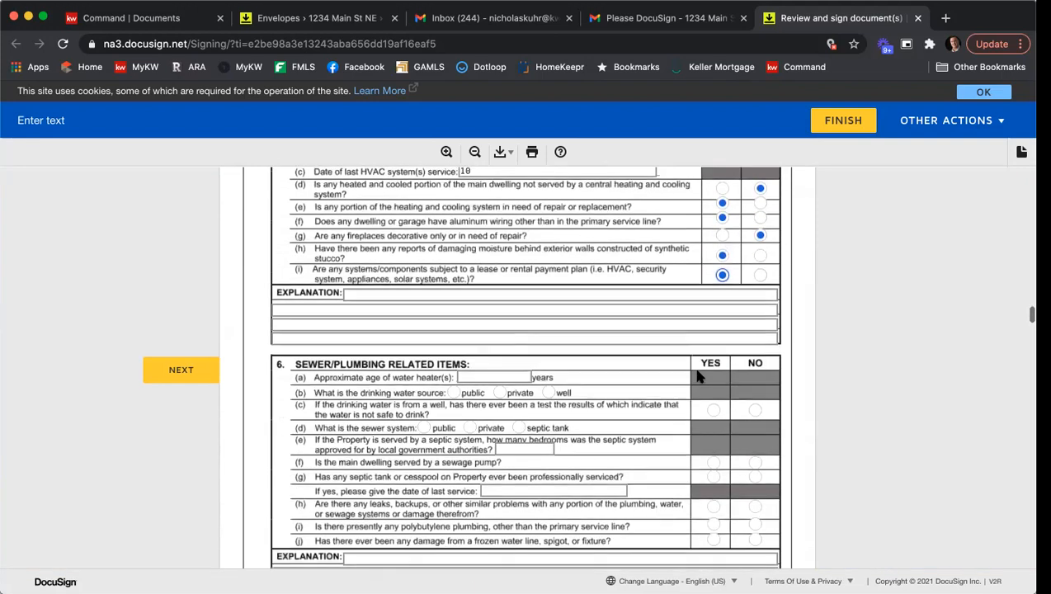
Set the water heater age to 3 years and answer the well-test, leak, polybutylene and frozen-line questions yes.
click(499, 342)
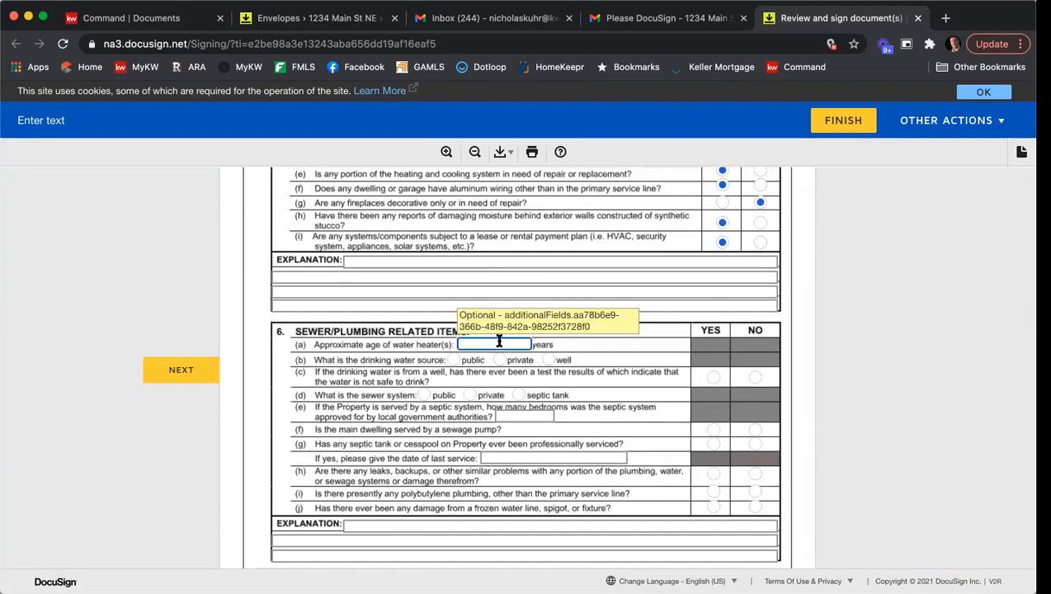
text(3)
click(714, 375)
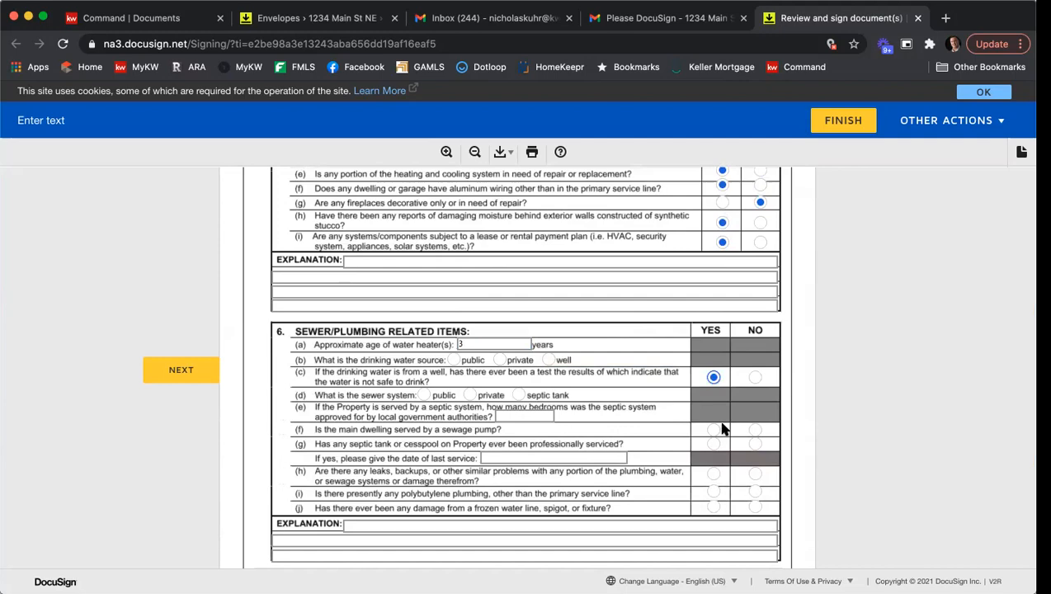
click(713, 474)
click(714, 492)
click(714, 508)
In the fixtures checklist, check clothes washing machine, garbage disposal, microwave, refrigerator, ceiling fan, closet system, FP screen, boat dock, invisible fence and irrigation system.
scroll(689, 337, down, 2)
scroll(689, 337, down, 20)
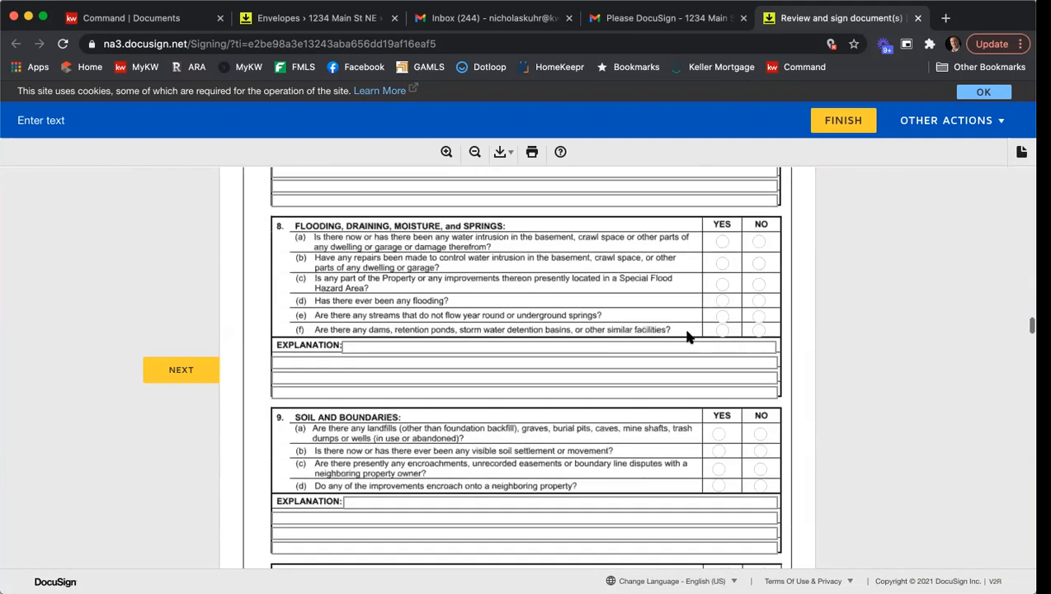
scroll(693, 333, down, 20)
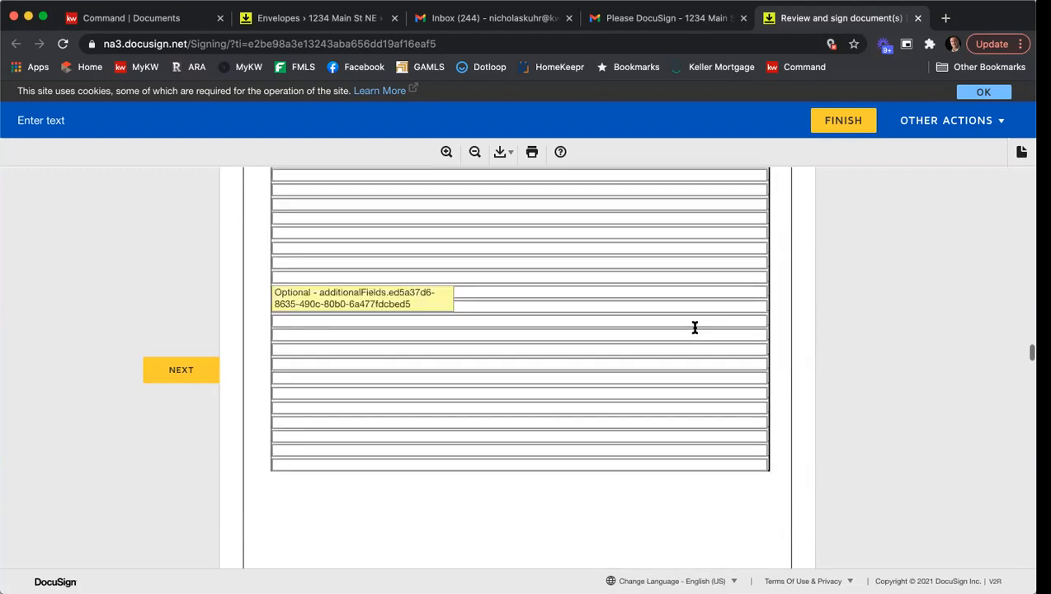
scroll(529, 345, down, 1)
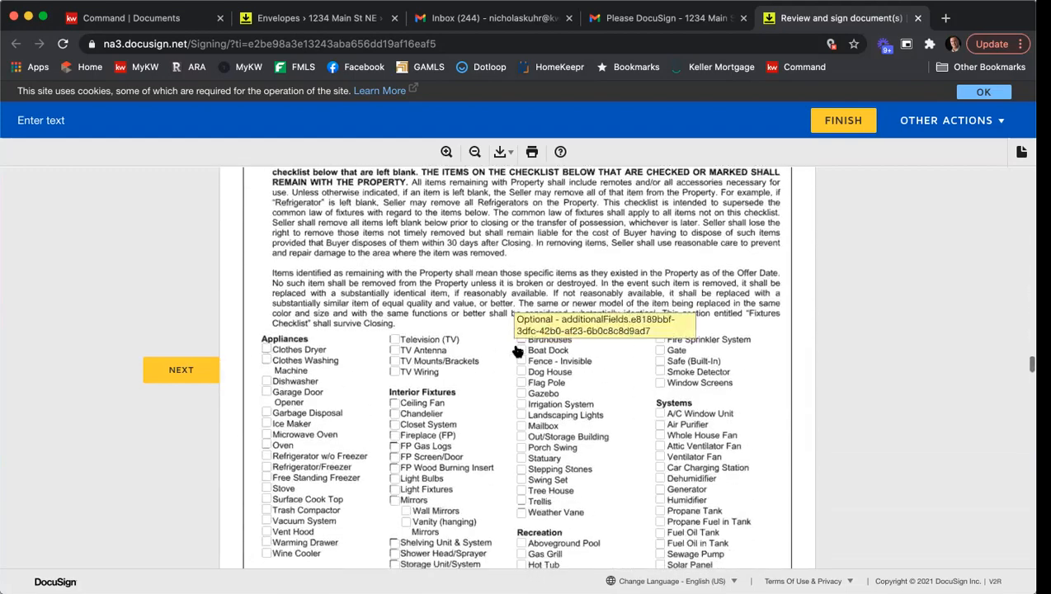
click(266, 359)
click(266, 433)
click(266, 466)
click(394, 425)
click(395, 455)
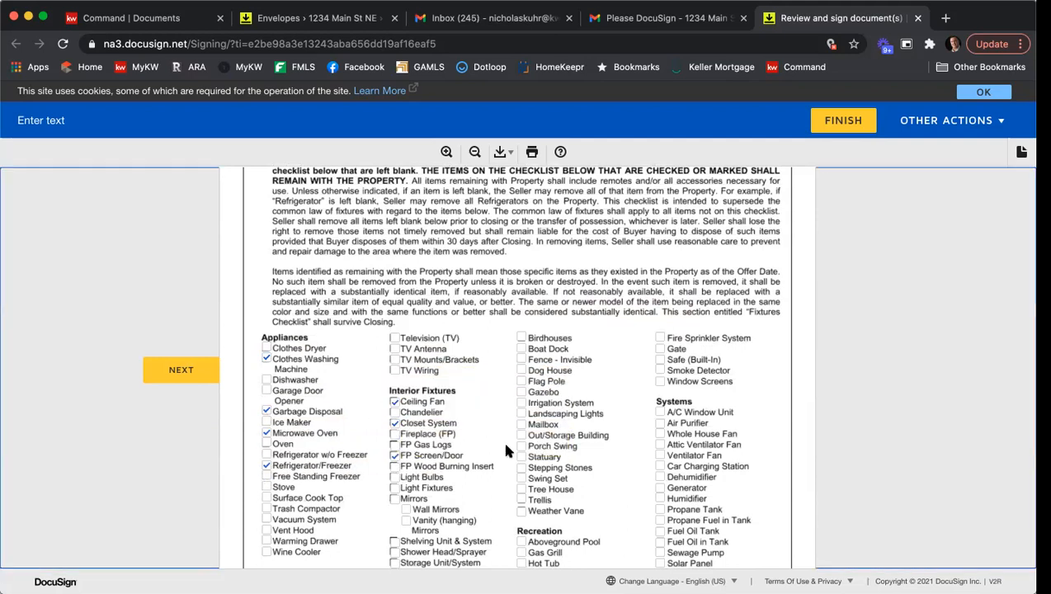
click(522, 361)
click(521, 403)
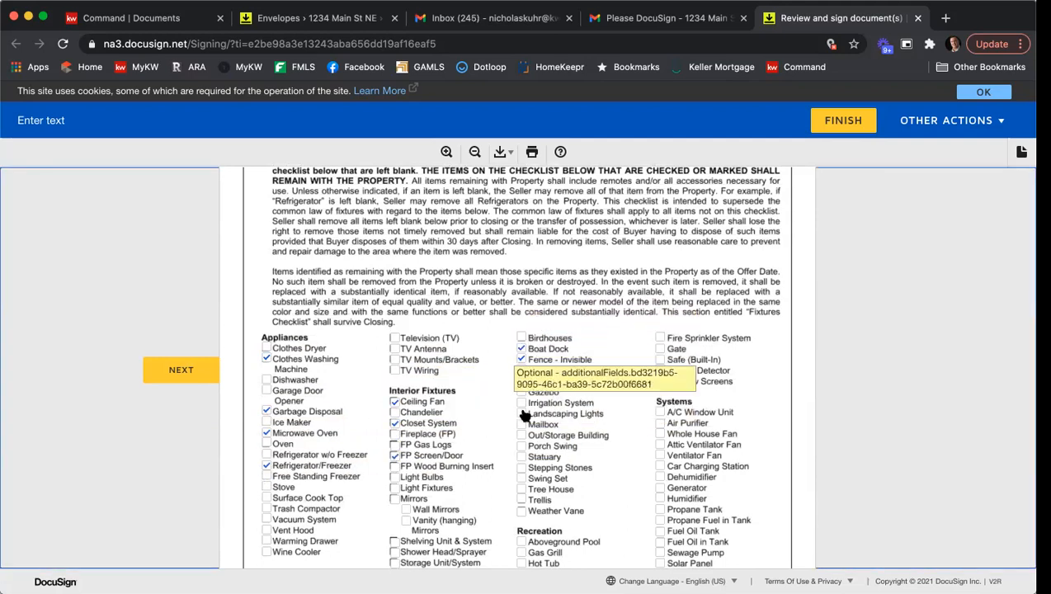
Check gate, attic ventilator fan, dehumidifier, humidifier and propane fuel in tank in the fixtures checklist.
click(660, 349)
click(661, 445)
click(660, 477)
click(660, 499)
click(660, 520)
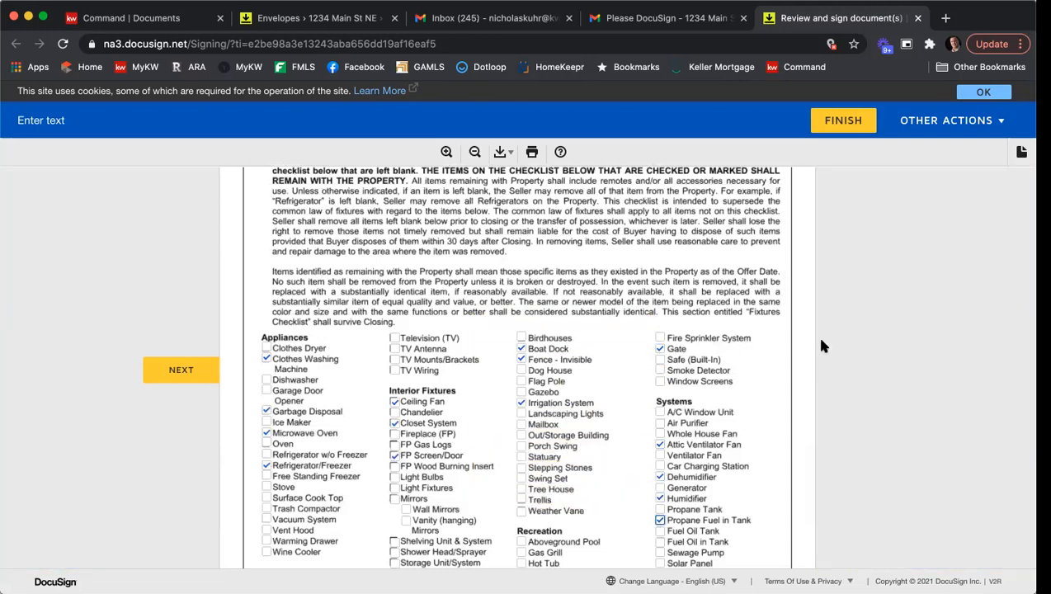
scroll(763, 262, down, 2)
scroll(755, 251, down, 10)
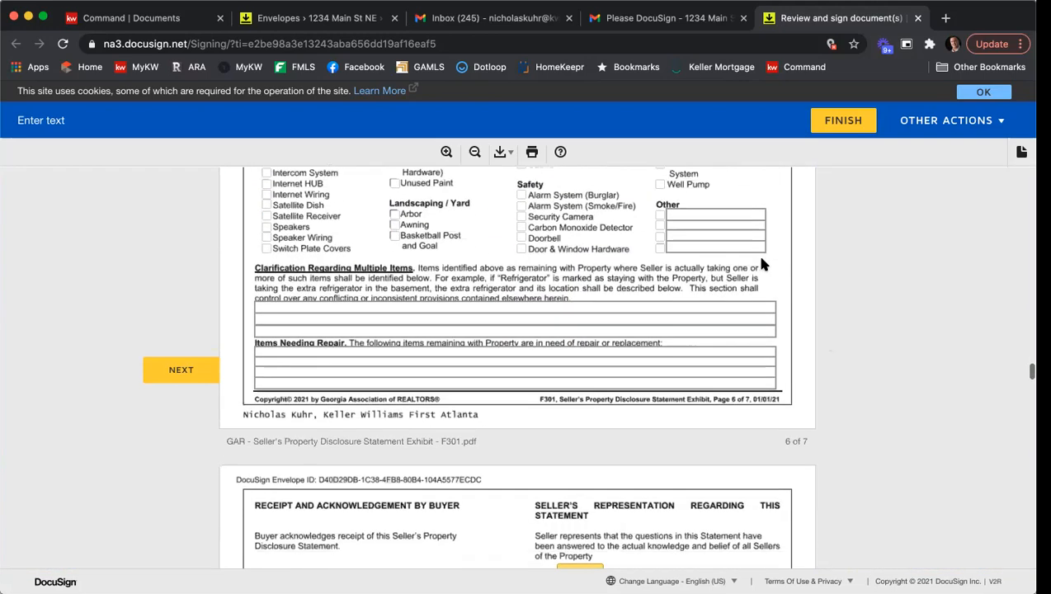
Move to the Community Association Disclosure Exhibit and enter "Name of HOA" as the association name.
click(580, 350)
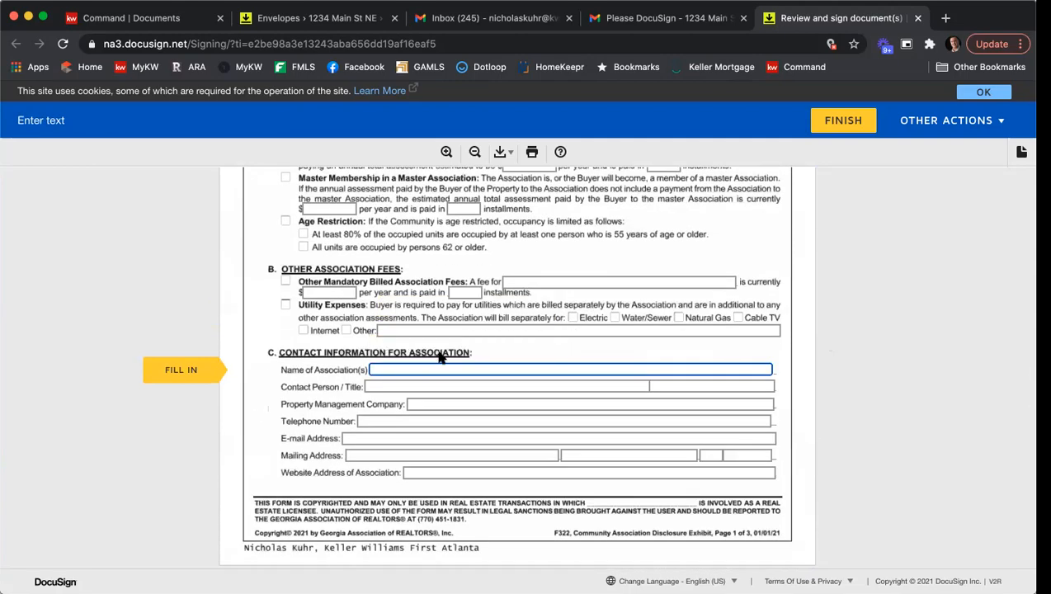
scroll(440, 356, up, 3)
scroll(421, 371, down, 2)
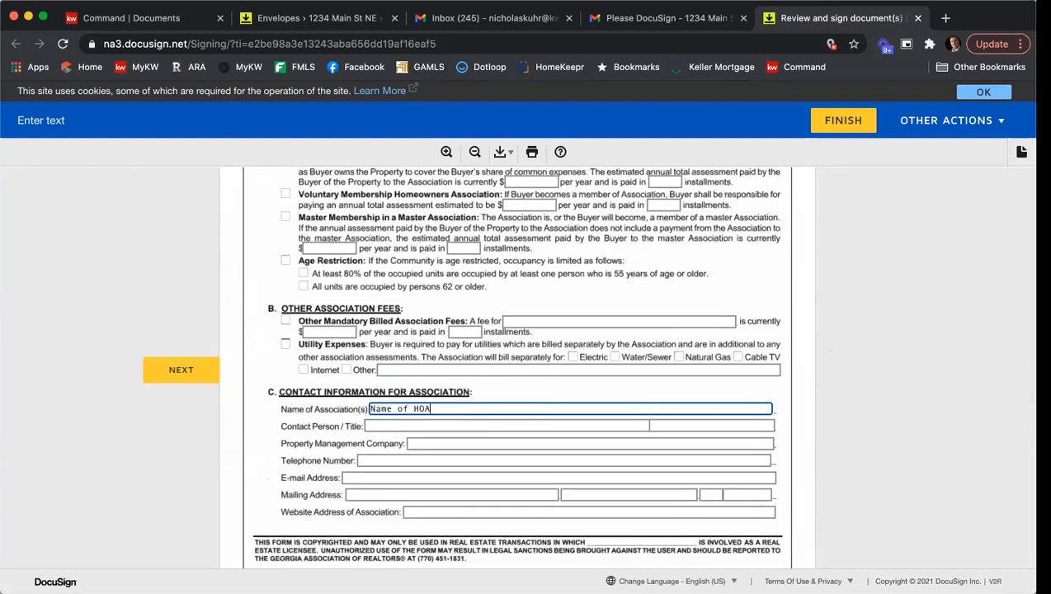
scroll(404, 309, up, 2)
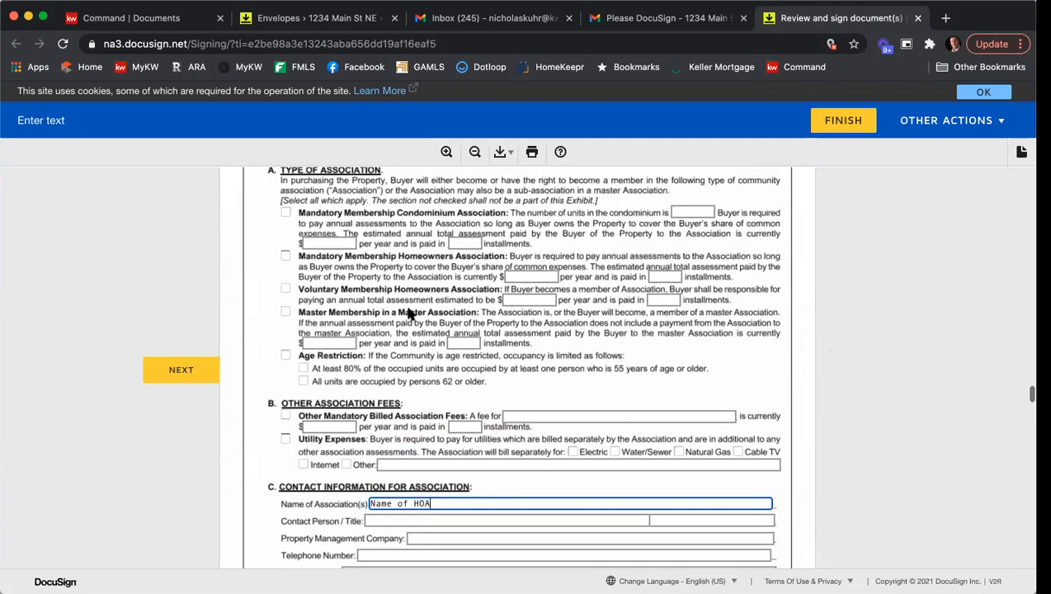
Check Mandatory Membership Homeowners Association with an assessment of $1000 per year paid in 4 installments.
click(286, 256)
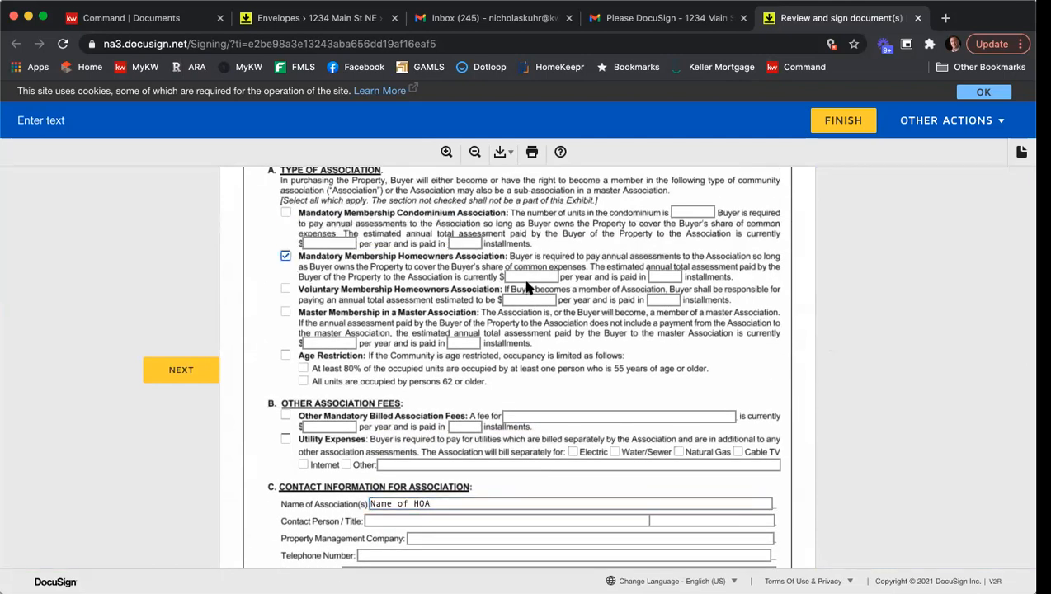
click(525, 276)
text(1000)
click(649, 274)
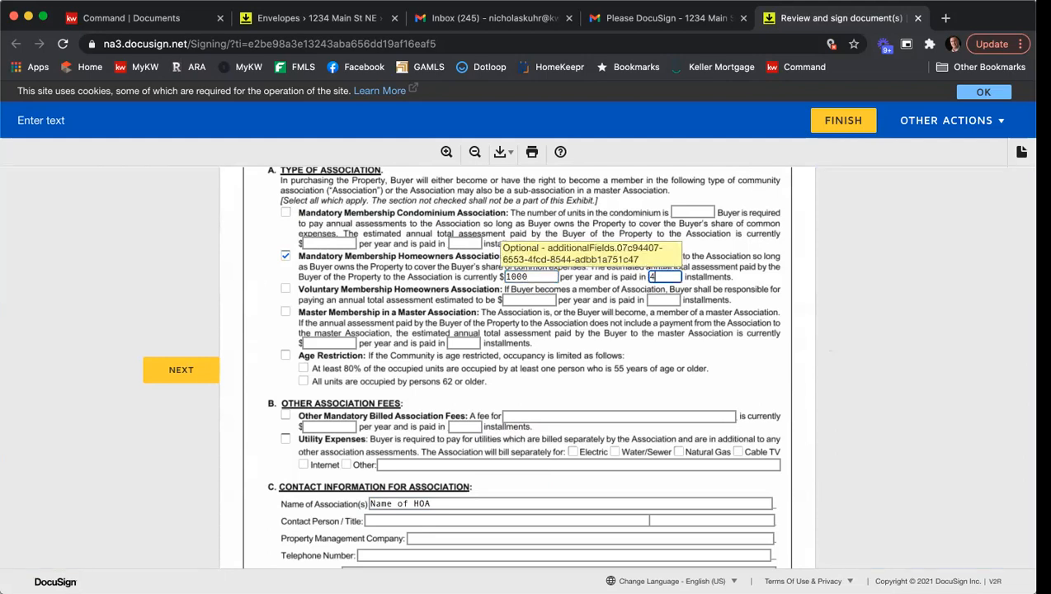
Enter "Persons Name" as the association contact person and move to the title field.
scroll(643, 279, down, 5)
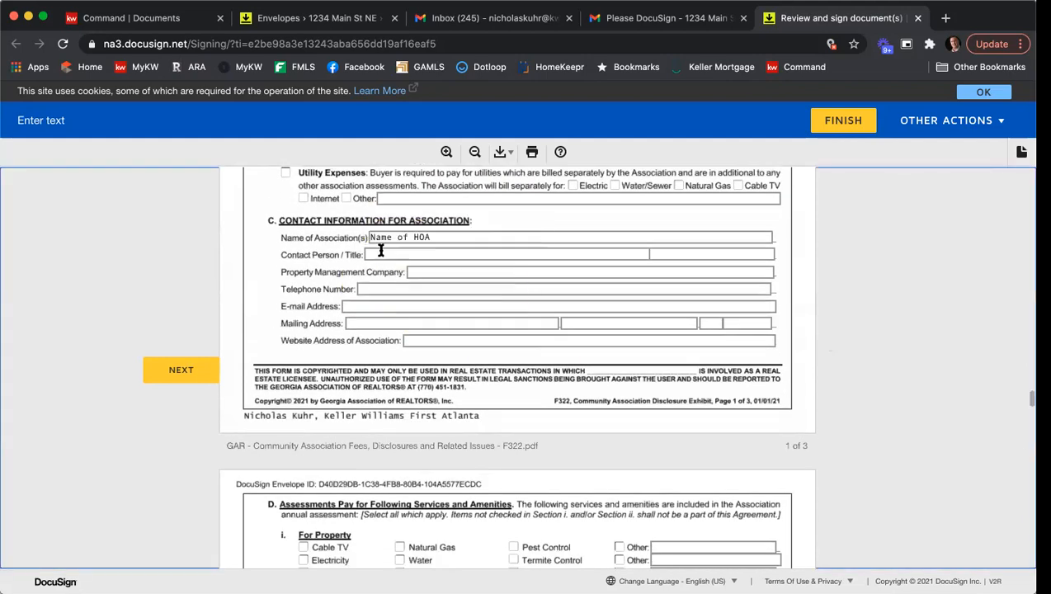
click(380, 256)
text(Persons Name)
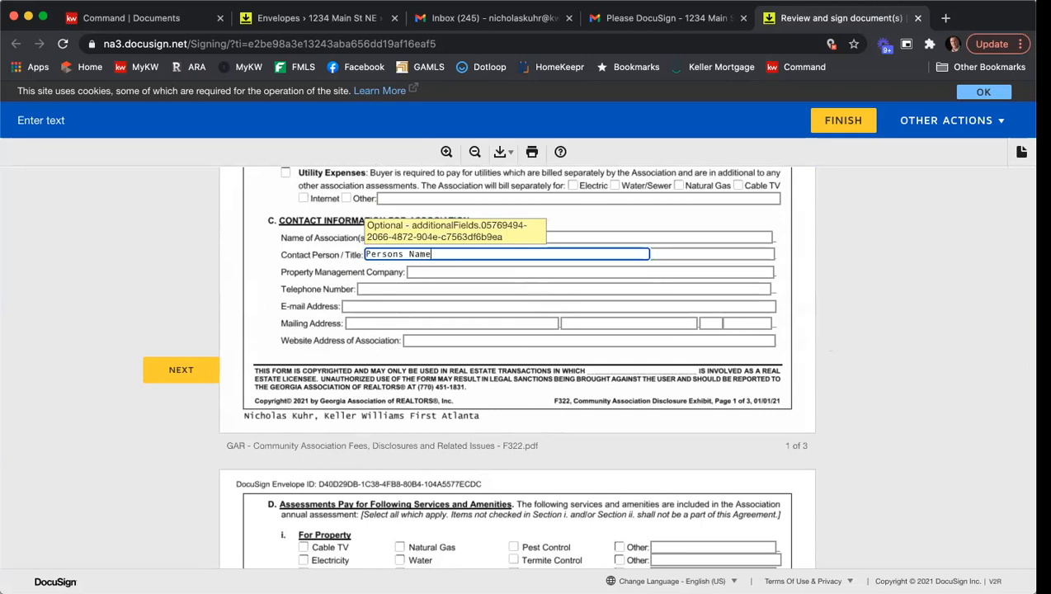
key(Tab)
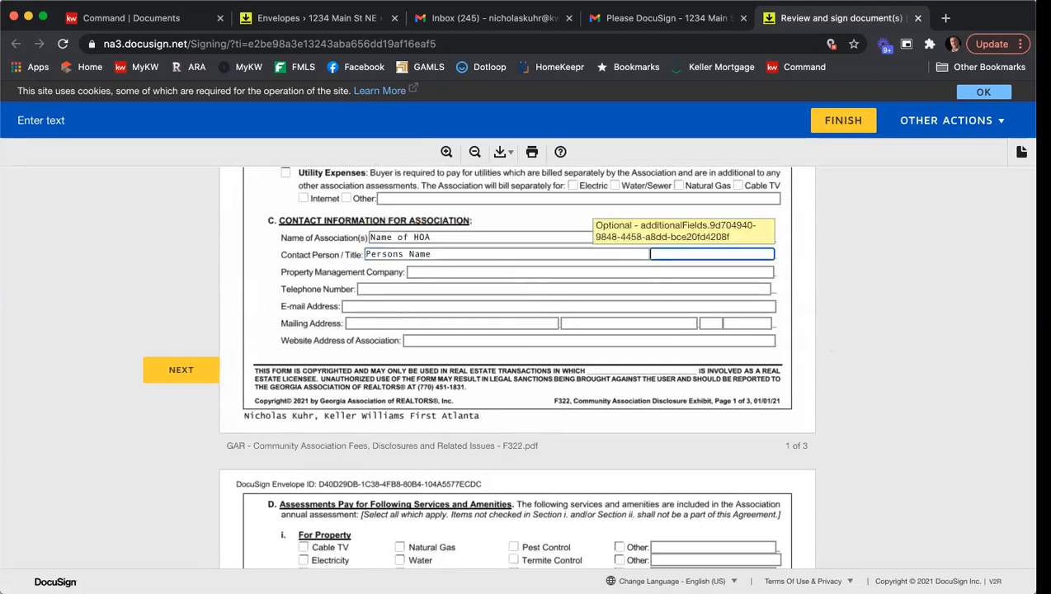
Enter "Company Name" as the property management company and fill in the association's telephone number.
click(404, 272)
text(Company Name)
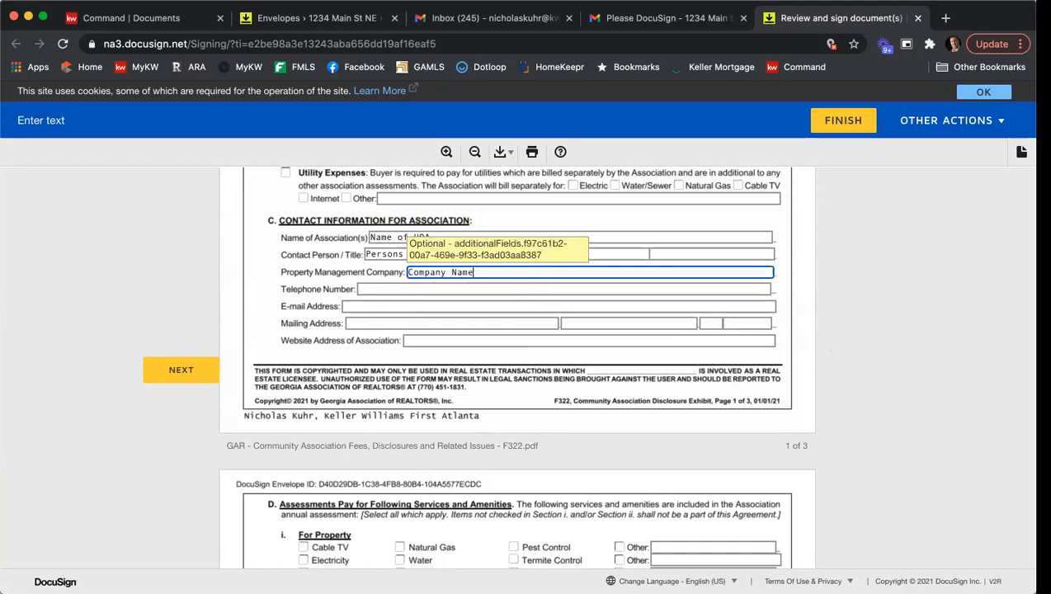
click(430, 289)
text(132-456-7891)
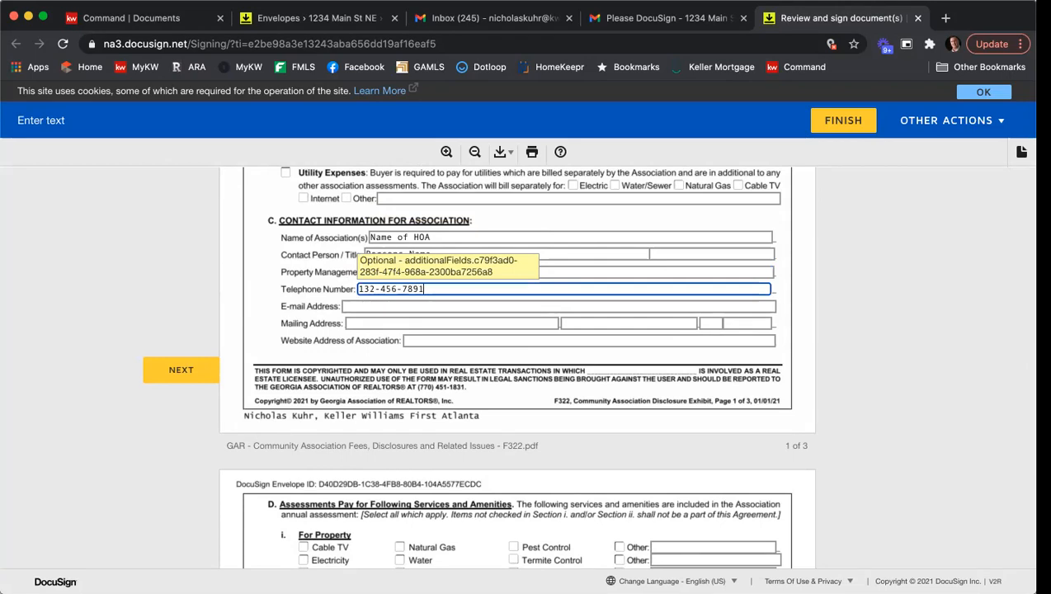
Fill in the association's e-mail address.
click(379, 307)
text(email)
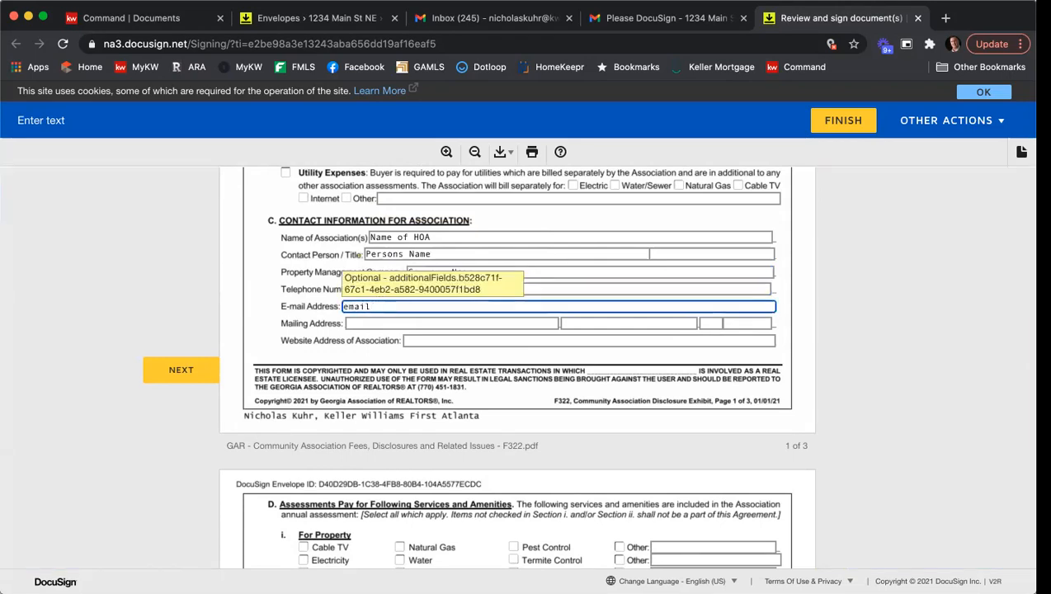
text(@gmail.co.)
Check Water and Hazard Insurance for property, and Concierge, Gate Attendant, Playground, Exercise Facility and Termite Control for common elements.
scroll(371, 307, down, 5)
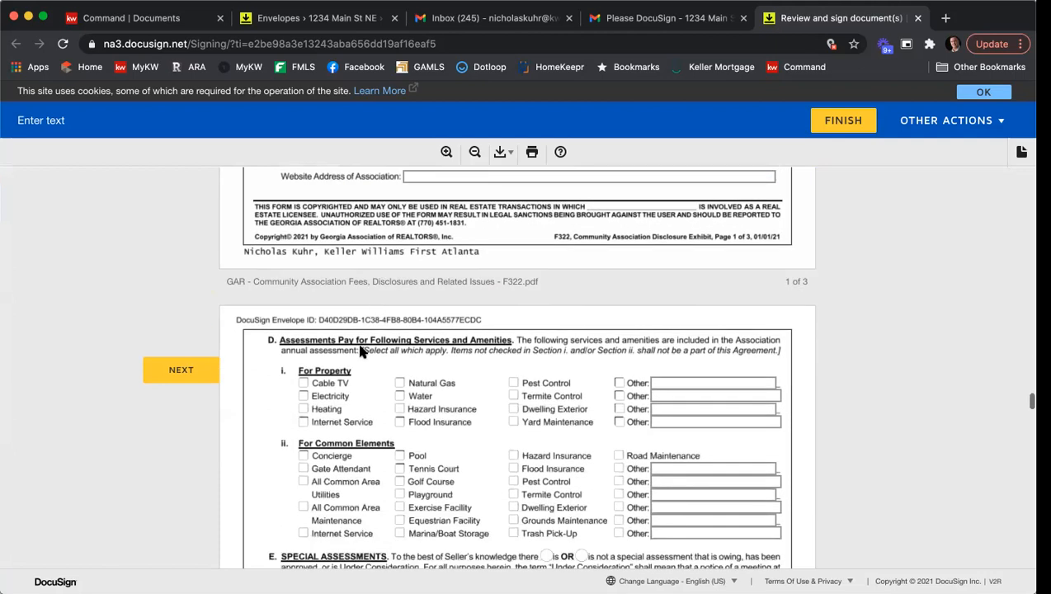
click(399, 341)
click(399, 354)
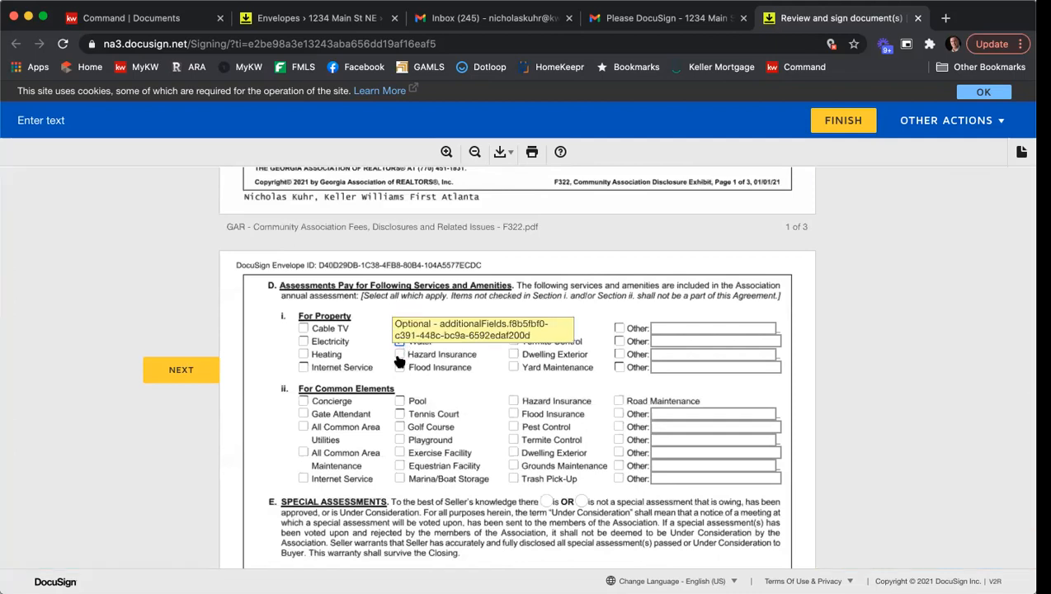
click(303, 401)
click(303, 414)
click(399, 439)
click(399, 453)
click(513, 439)
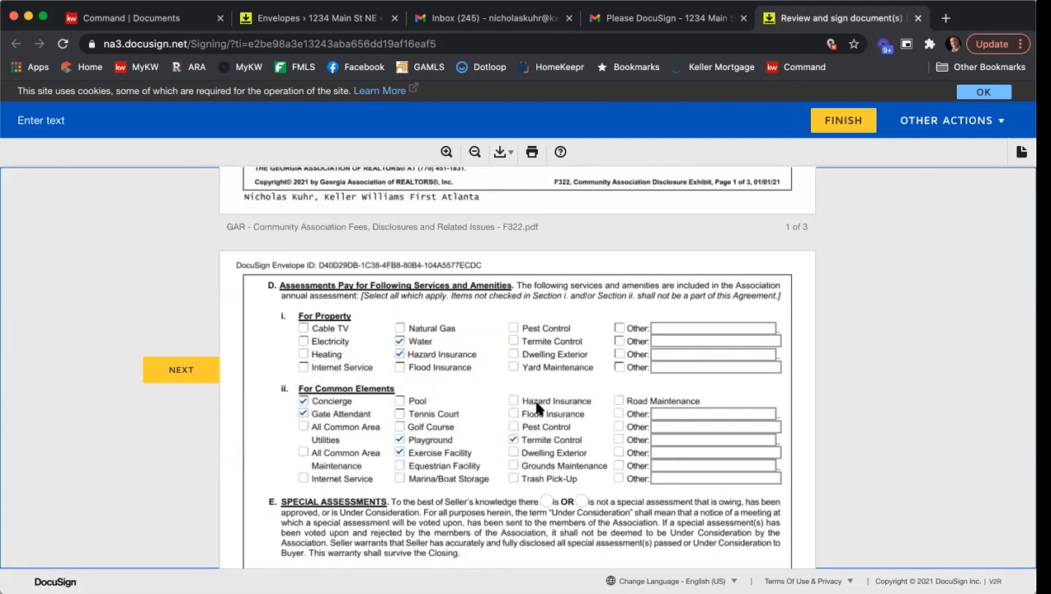
Select "is not" for threatened litigation and "has not" received violation notices in the disclosure exhibit.
scroll(520, 441, down, 3)
scroll(578, 381, down, 10)
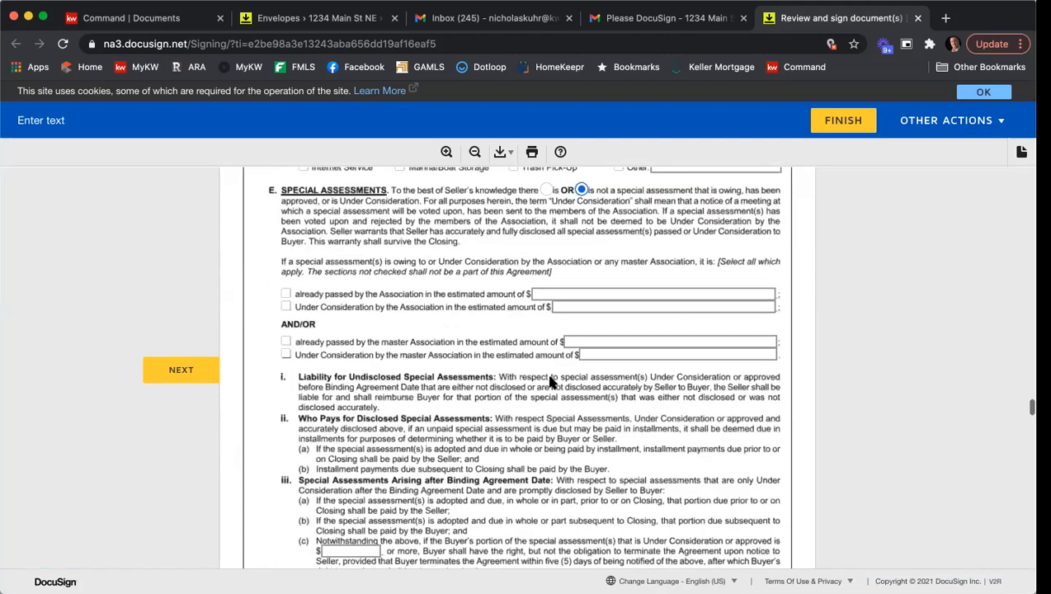
scroll(547, 373, down, 5)
scroll(546, 369, up, 4)
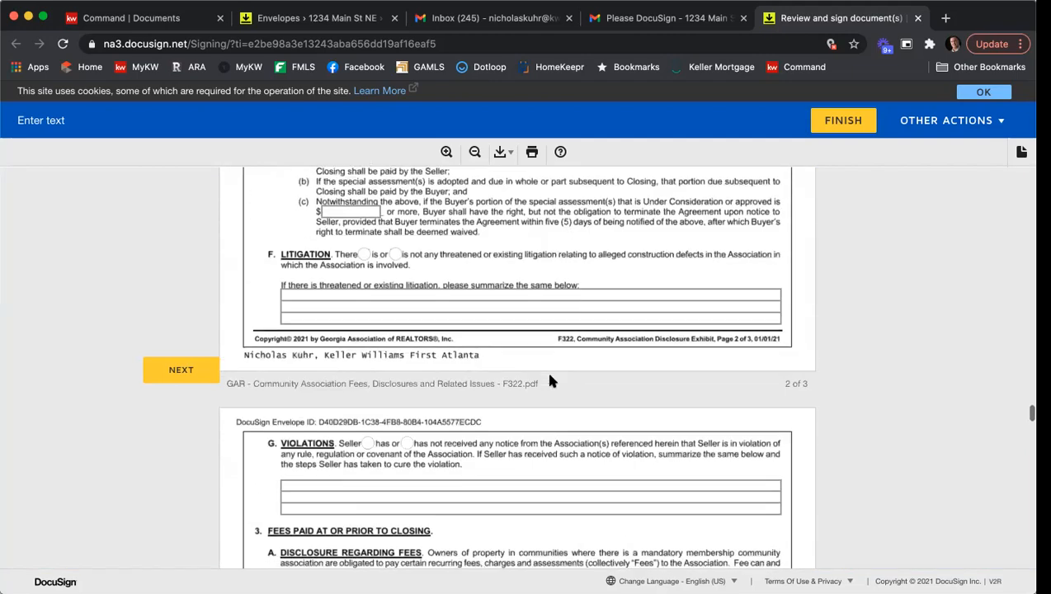
click(397, 283)
scroll(545, 300, down, 4)
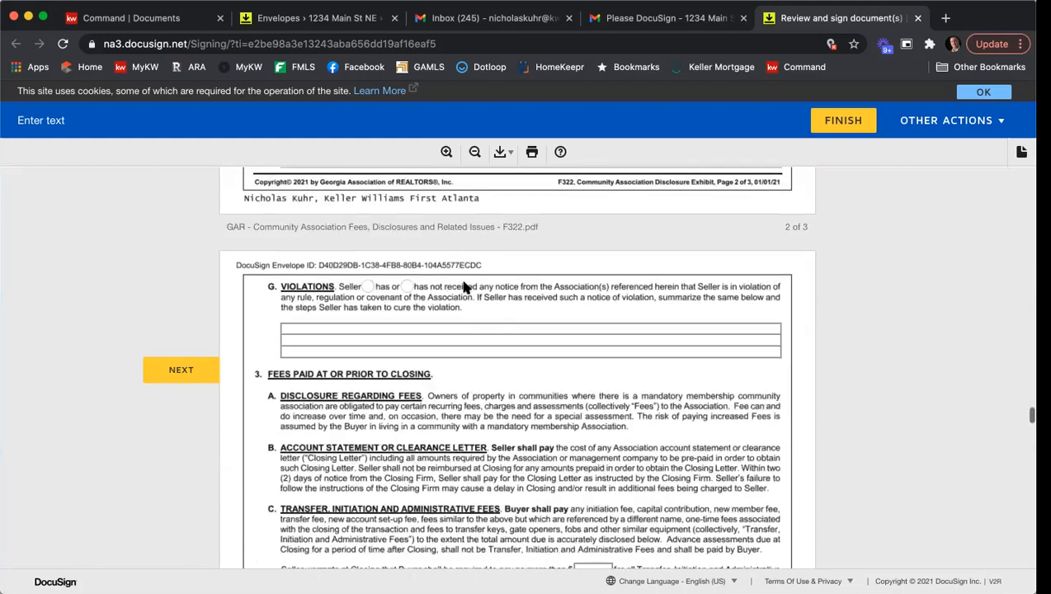
click(410, 289)
Initial the seller's initials field at the end of the Community Association Disclosure Exhibit.
scroll(547, 300, down, 9)
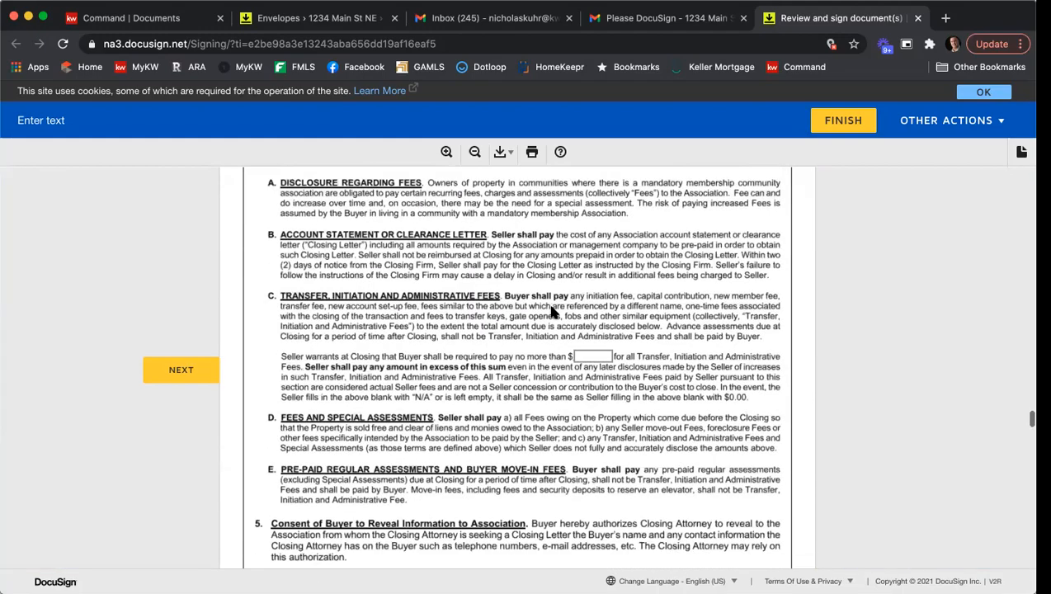
scroll(551, 312, up, 5)
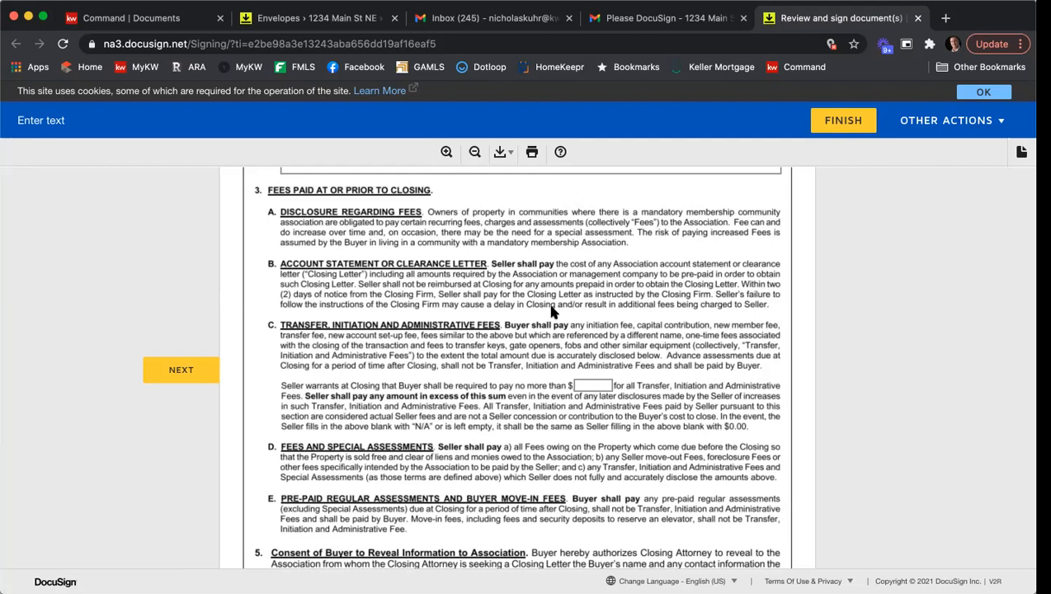
scroll(694, 324, down, 3)
scroll(697, 322, down, 2)
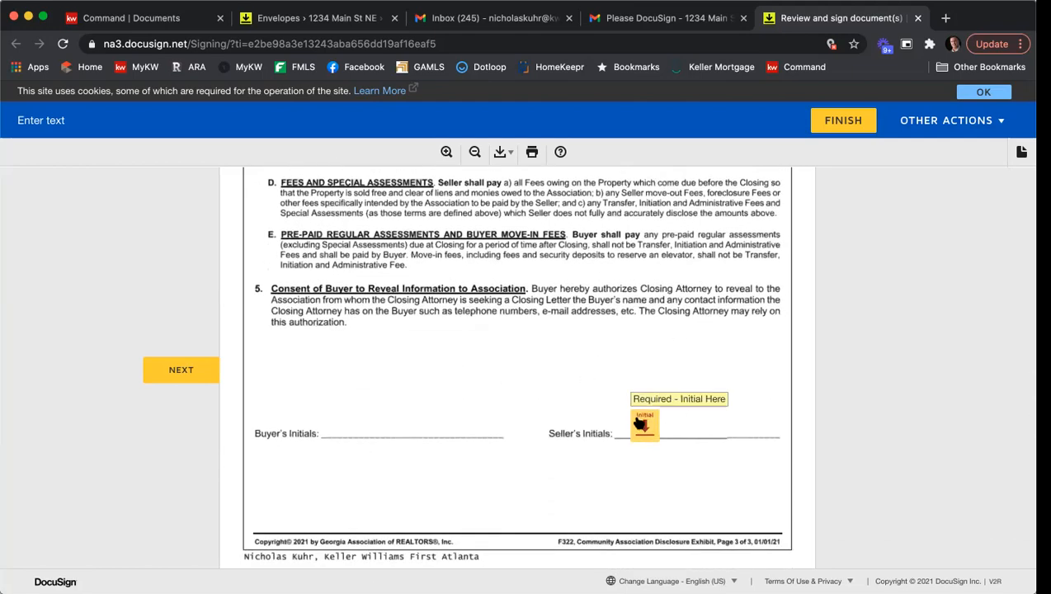
click(640, 423)
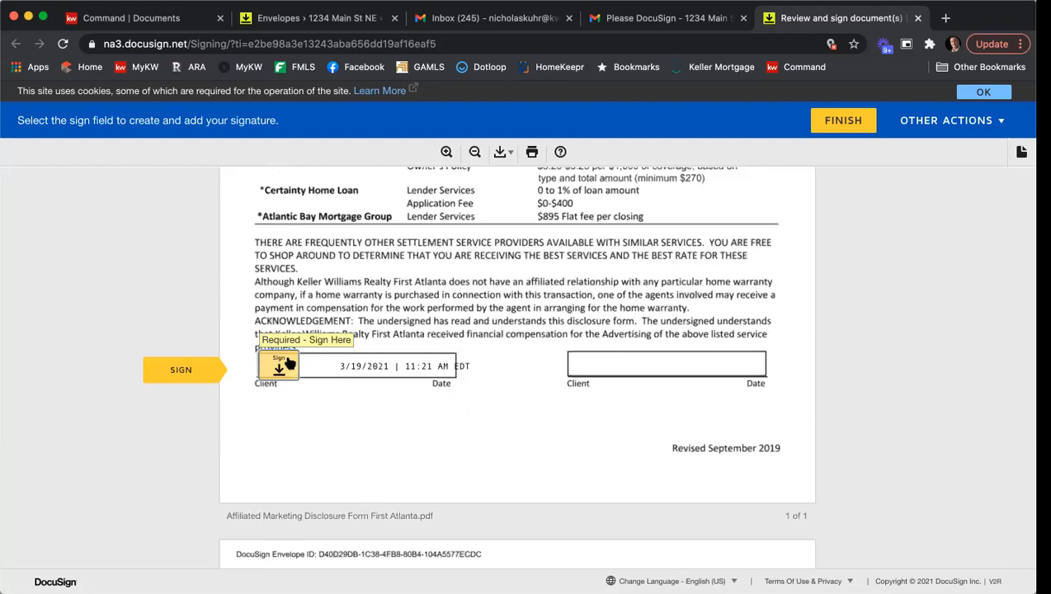
Sign the client field on the Affiliated Marketing Disclosure and try initialing the seller's field on the Purchase and Sale Agreement.
click(333, 362)
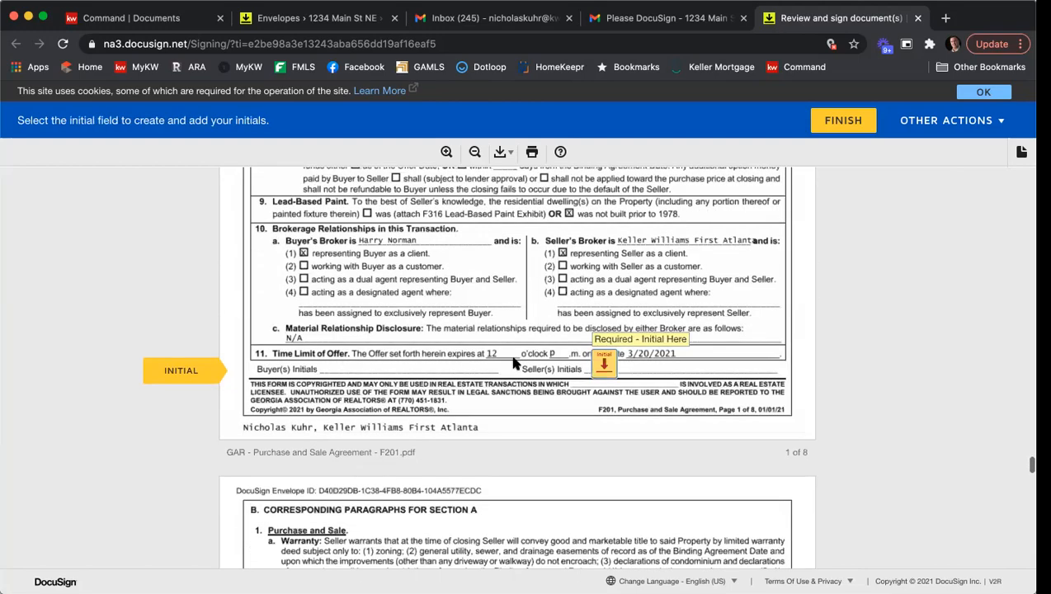
click(601, 363)
click(602, 366)
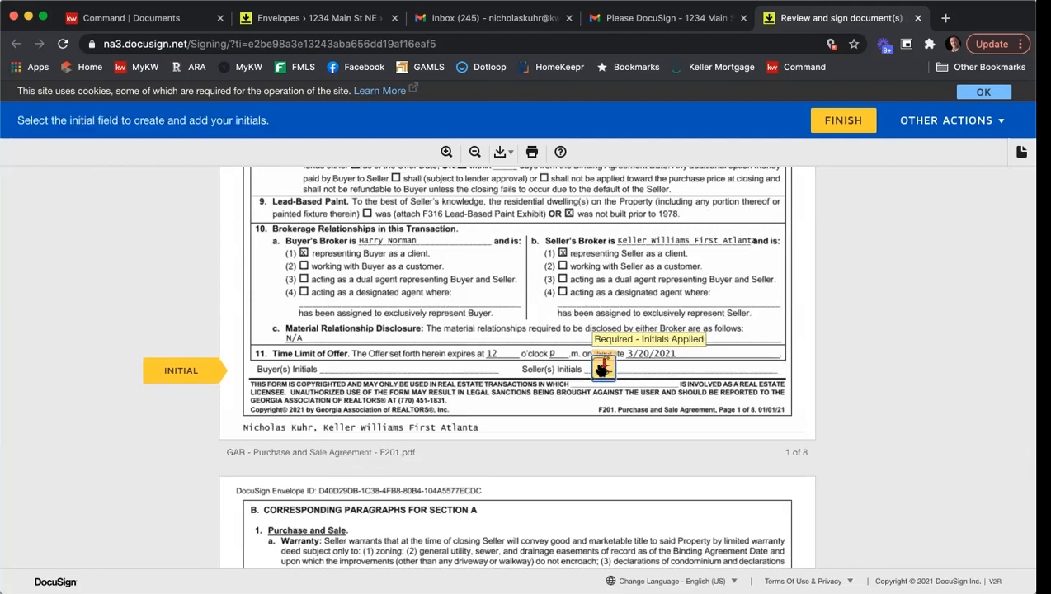
click(605, 366)
click(608, 363)
click(608, 363)
click(608, 364)
click(178, 372)
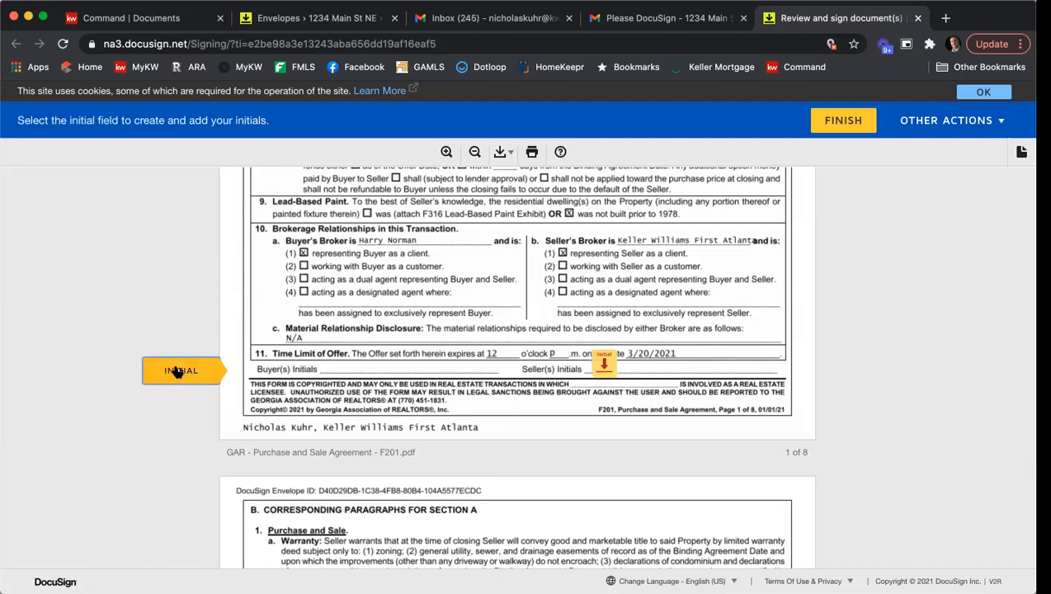
Apply the seller's initials to the remaining required initial fields in the Purchase and Sale Agreement and disclosure exhibit.
click(604, 363)
click(573, 363)
click(573, 363)
click(573, 355)
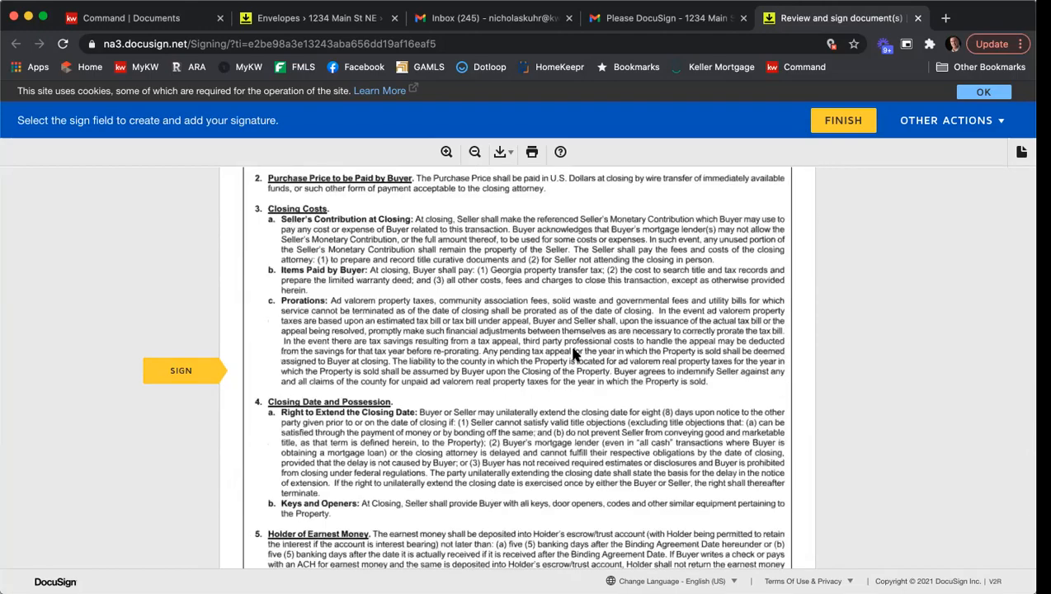
click(573, 363)
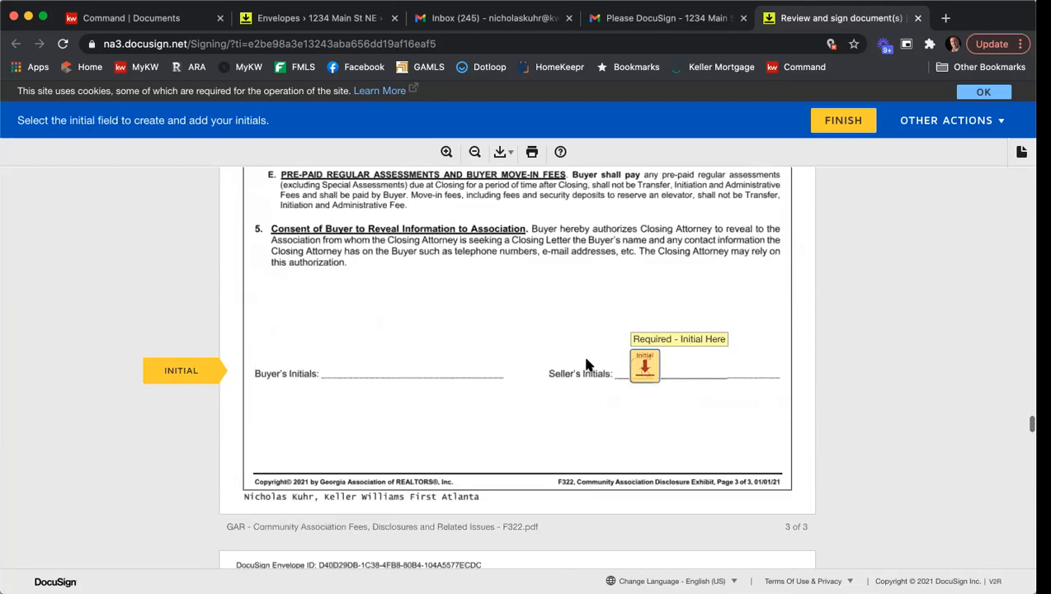
click(637, 371)
click(605, 371)
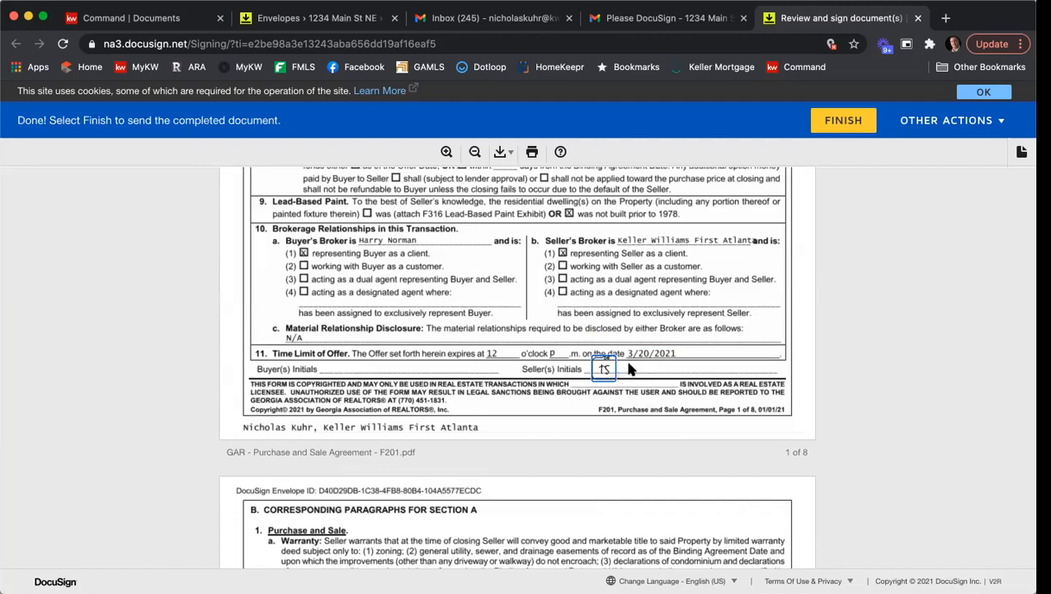
Finish signing the envelope and decline saving a copy to a new DocuSign account.
scroll(629, 370, down, 3)
scroll(628, 371, up, 3)
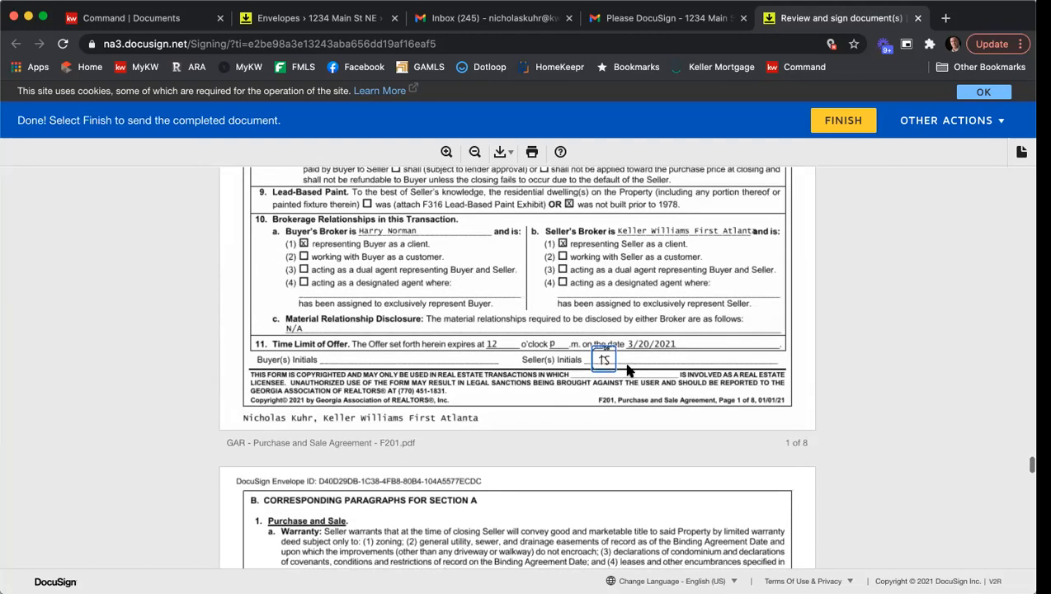
click(834, 122)
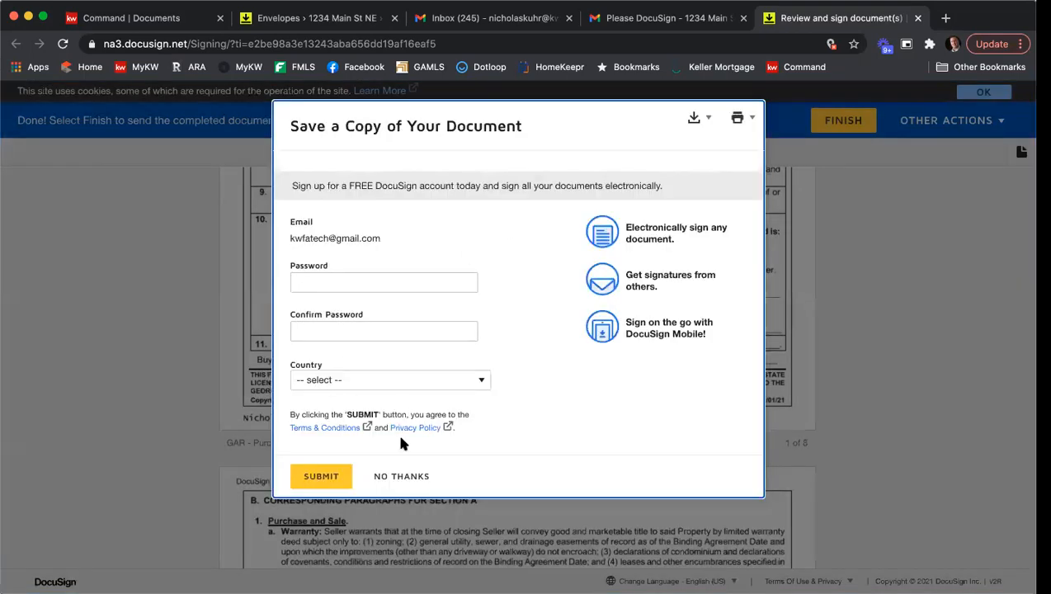
click(406, 479)
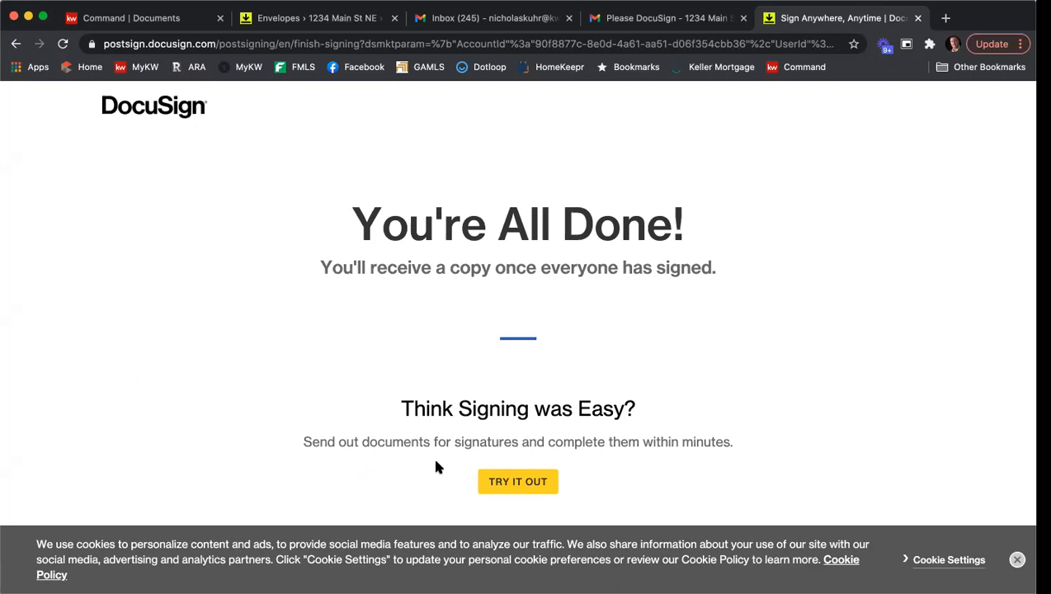
Close the signing tab and switch Gmail to the second seller's account.
click(918, 18)
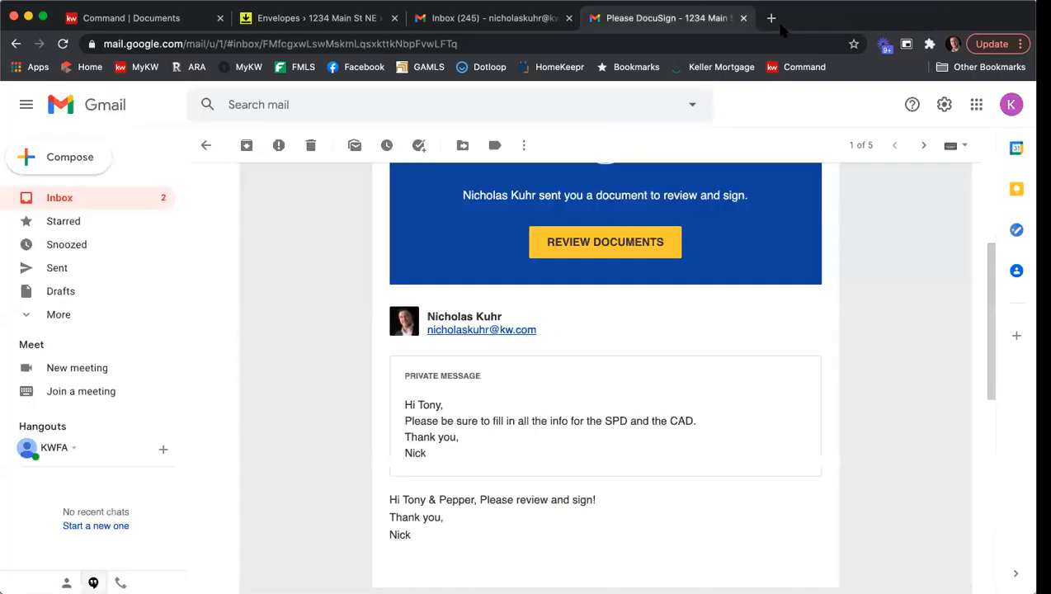
click(1008, 106)
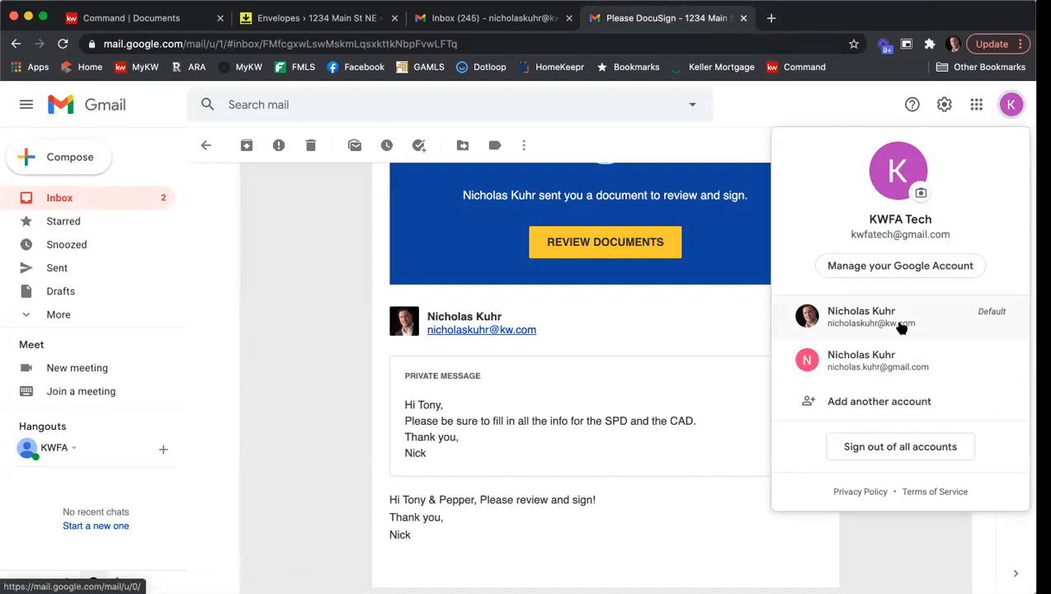
click(916, 363)
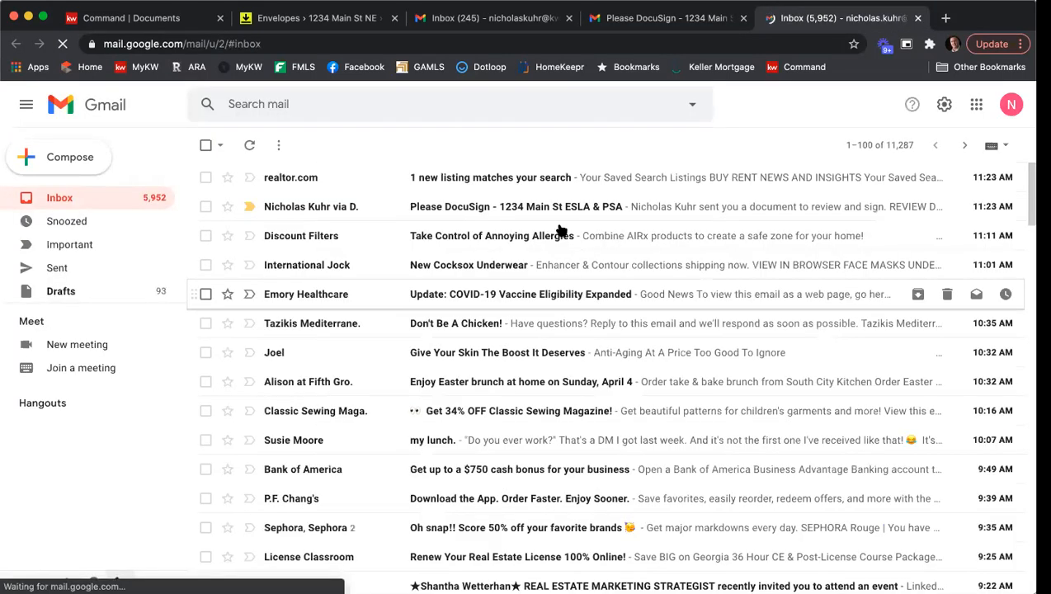
Open the "Please DocuSign - 1234 Main St ESLA & PSA" email and start reviewing the documents.
click(501, 212)
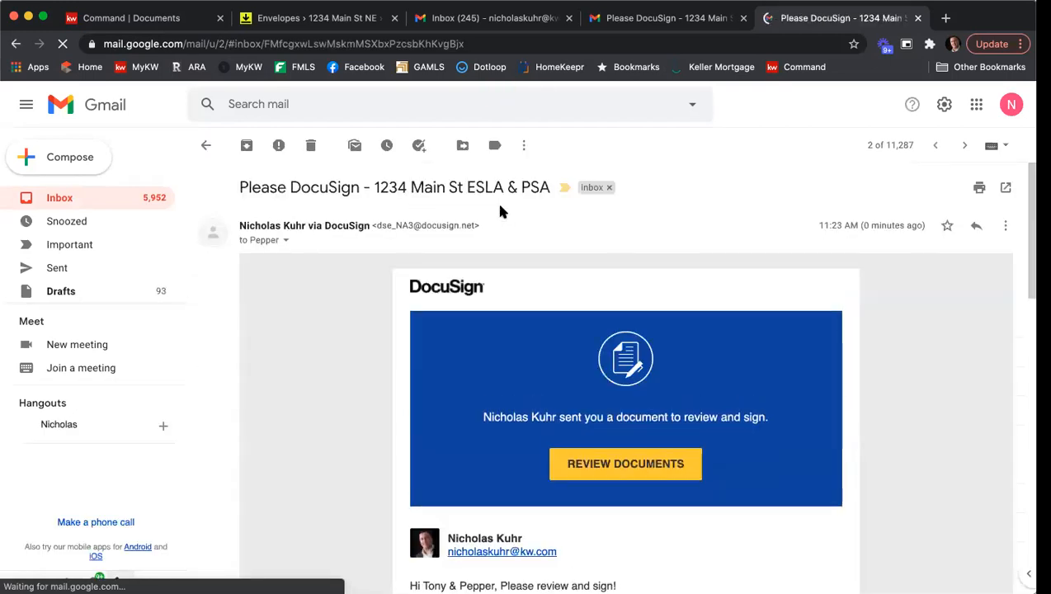
scroll(381, 315, down, 3)
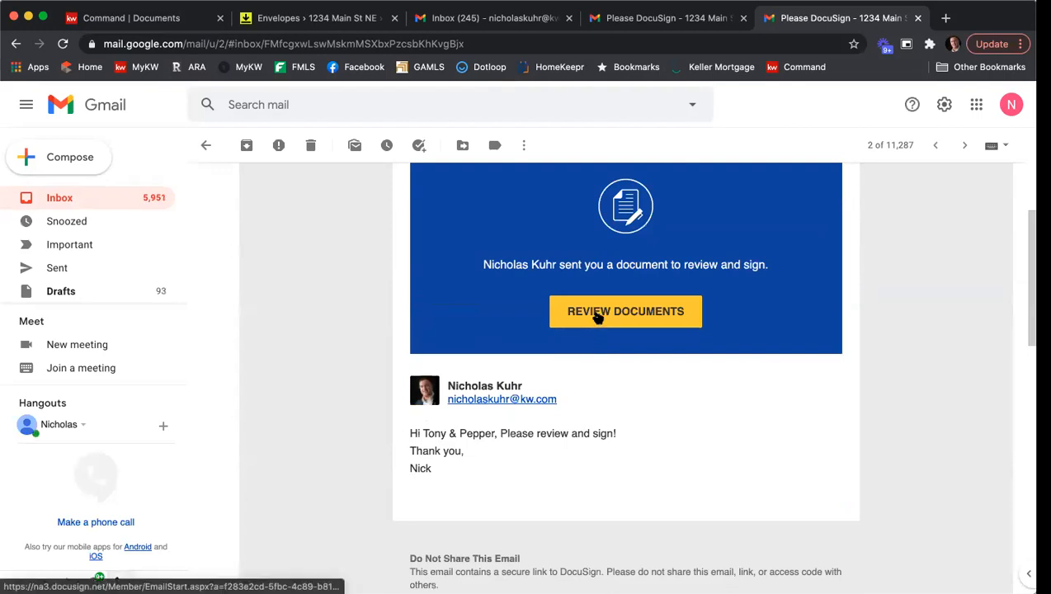
click(597, 316)
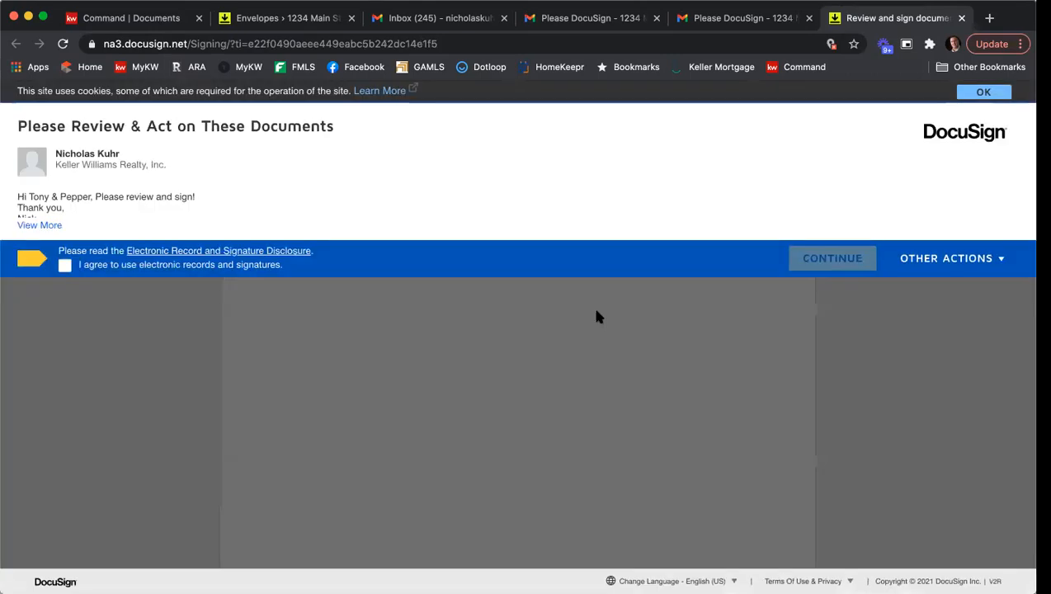
Agree to electronic records, continue, and adopt and sign as the second seller on the first signature field.
click(64, 265)
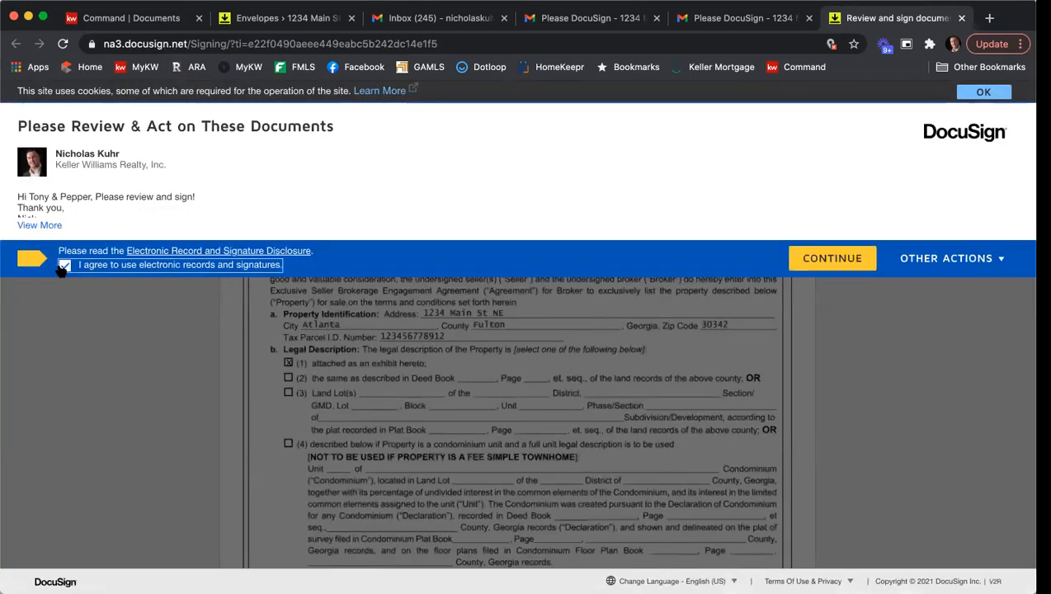
click(848, 257)
click(189, 216)
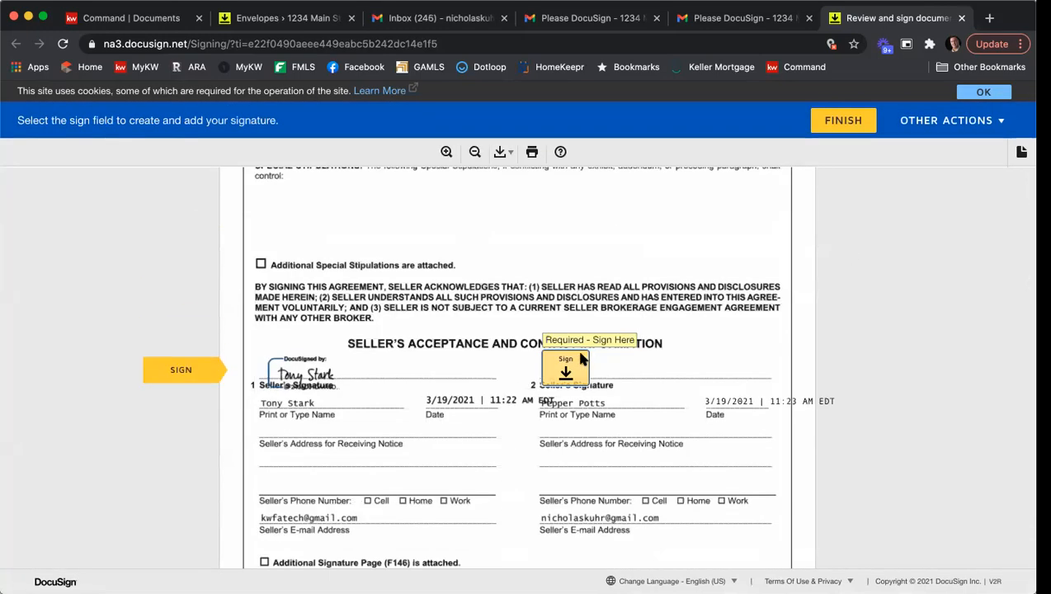
click(589, 360)
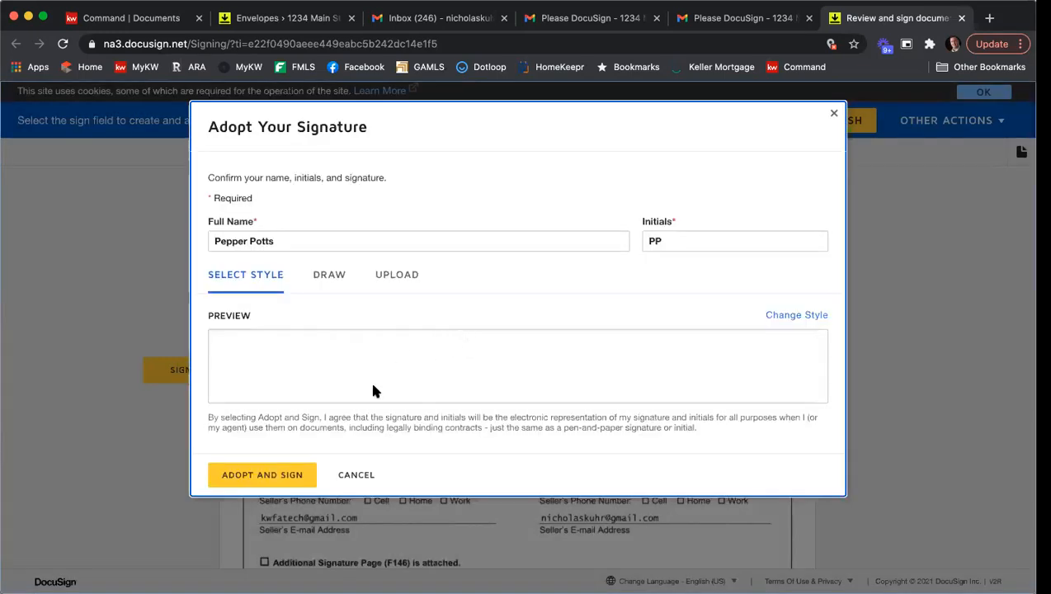
click(277, 474)
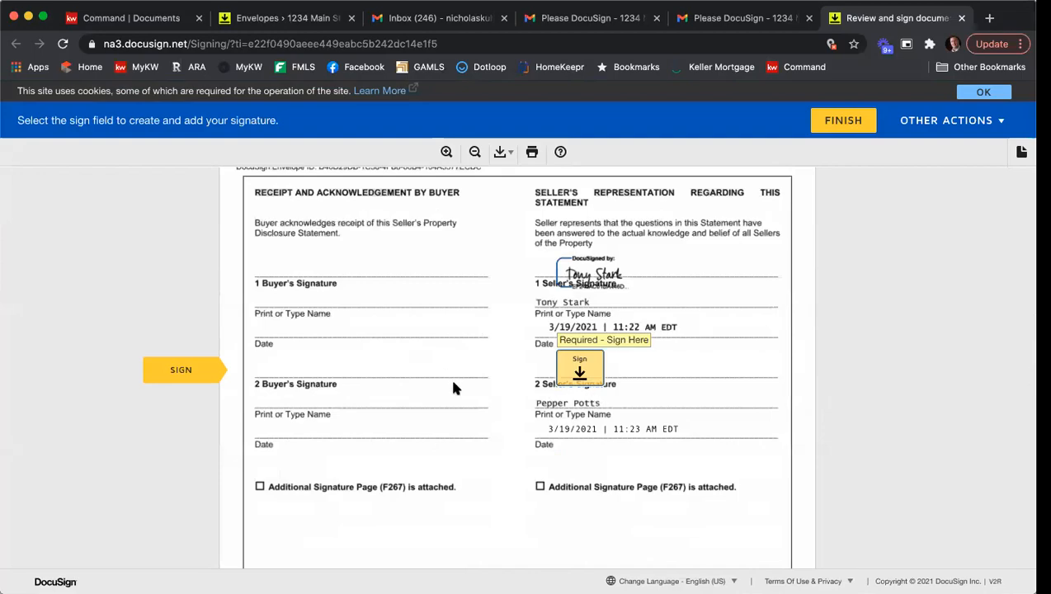
Scroll through the seller's property disclosure statement answers as the second seller.
scroll(453, 388, up, 20)
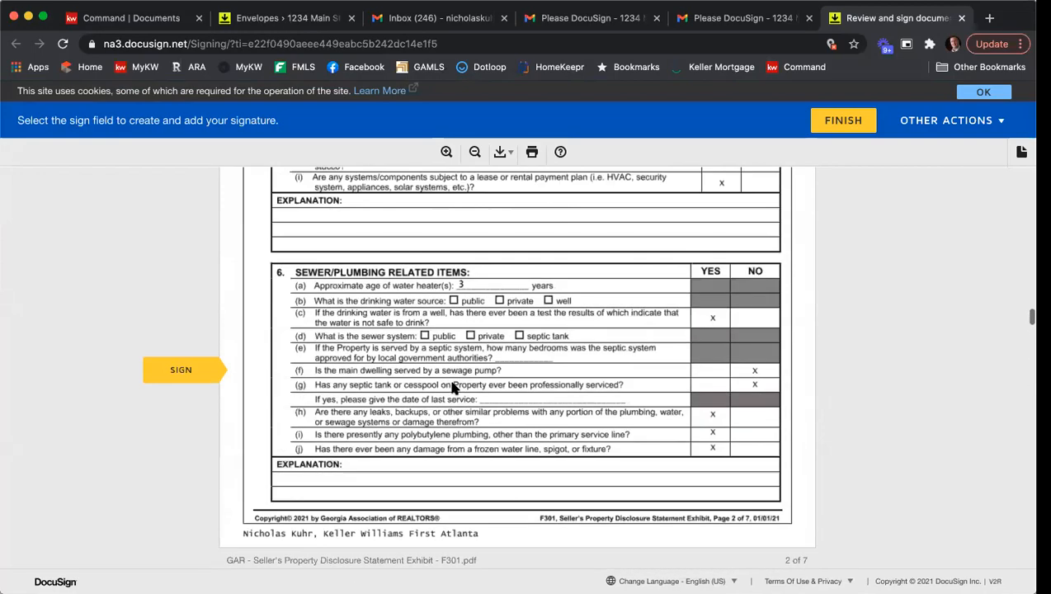
scroll(453, 387, up, 3)
scroll(453, 388, down, 3)
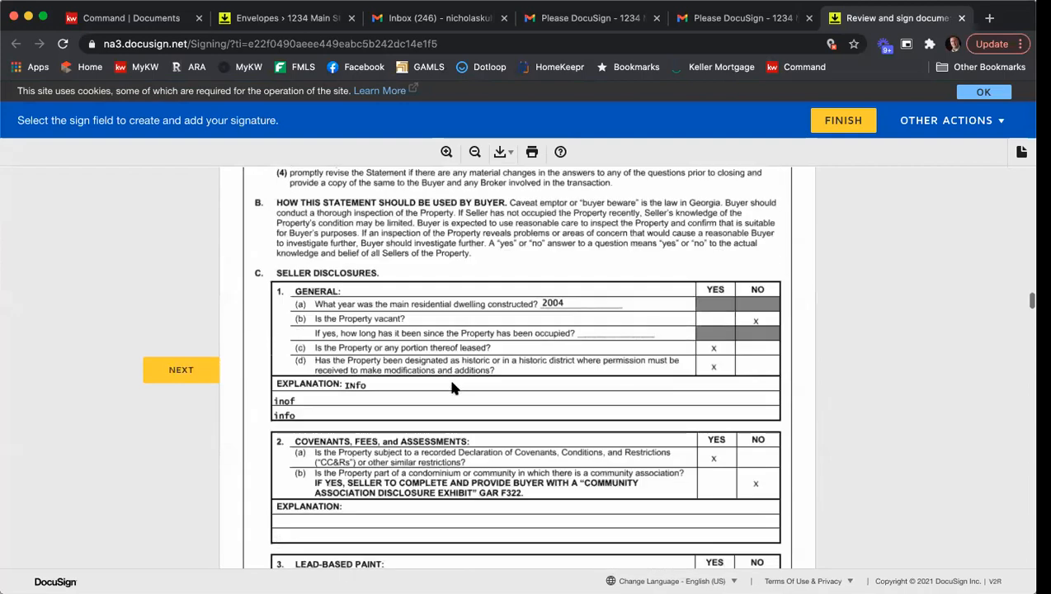
scroll(731, 350, down, 2)
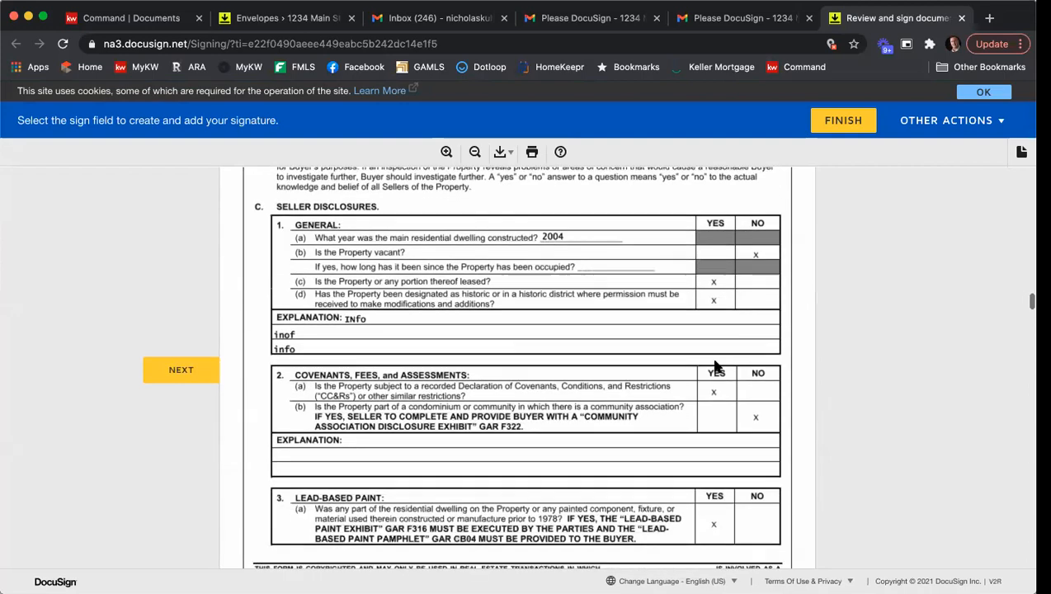
scroll(733, 397, down, 8)
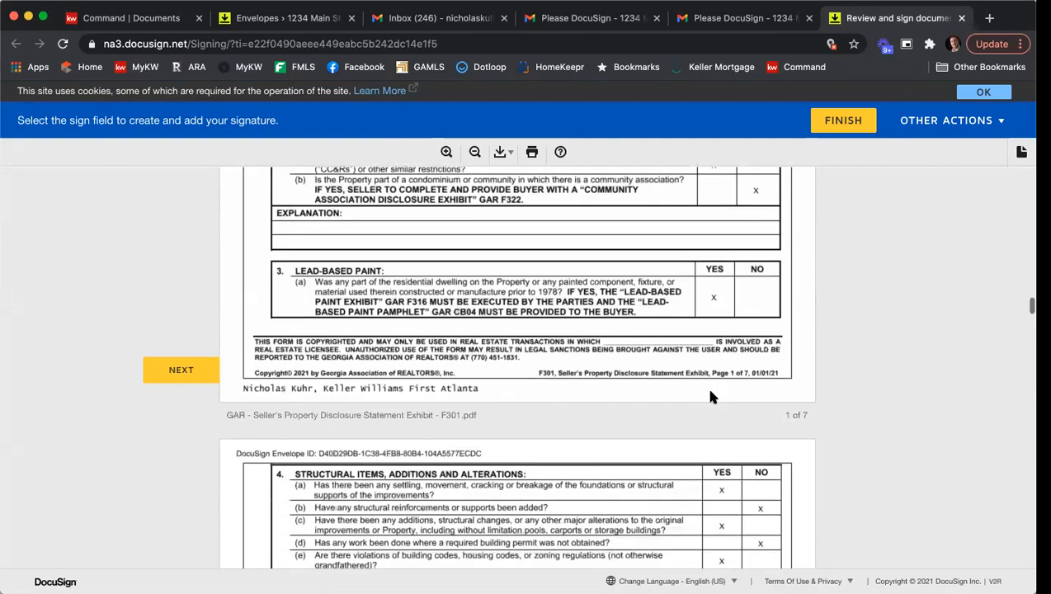
scroll(691, 388, down, 2)
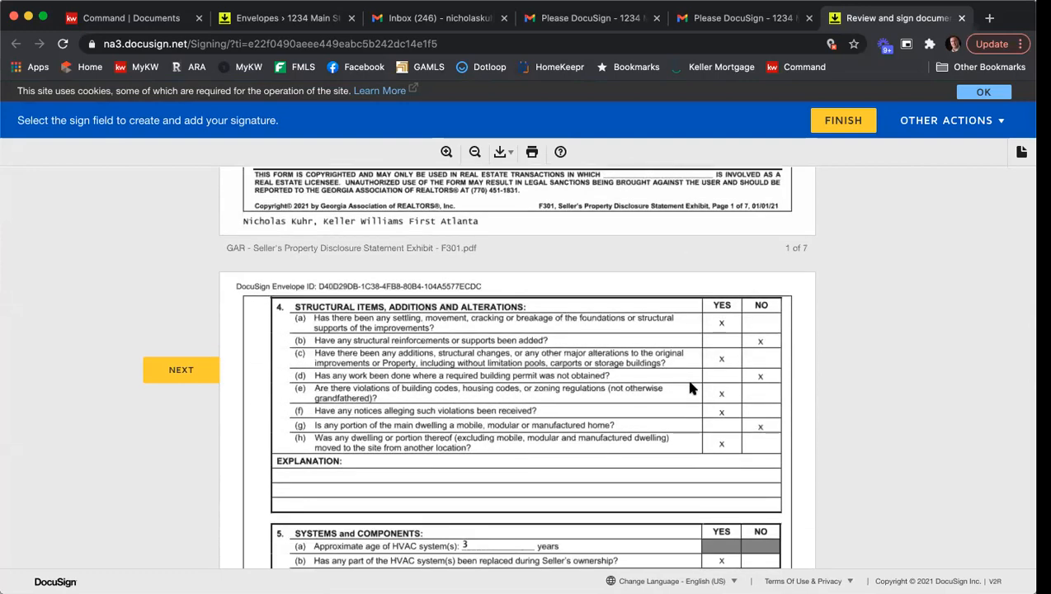
scroll(691, 388, down, 10)
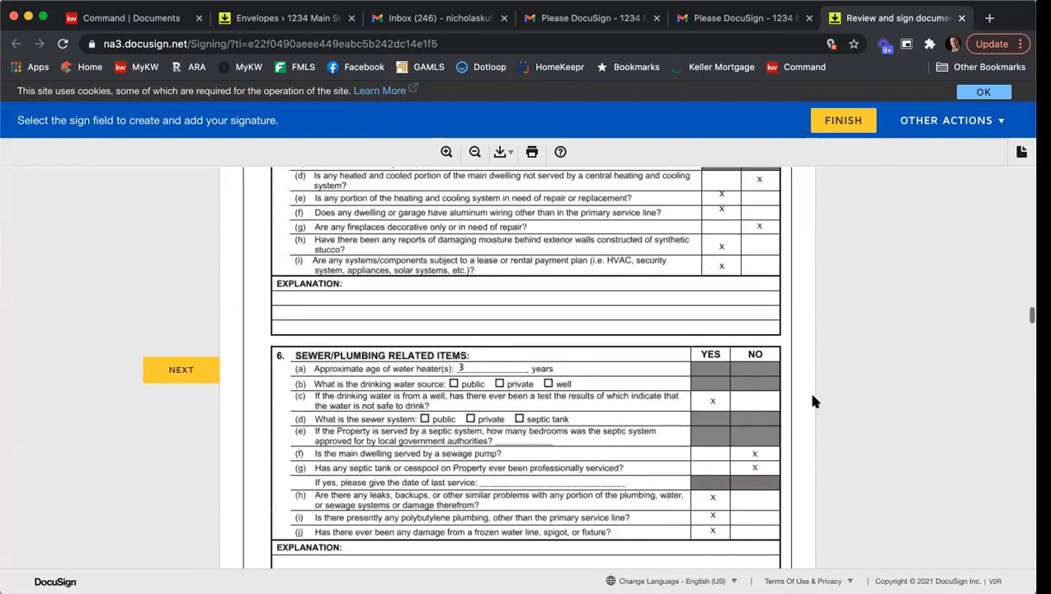
scroll(743, 405, down, 10)
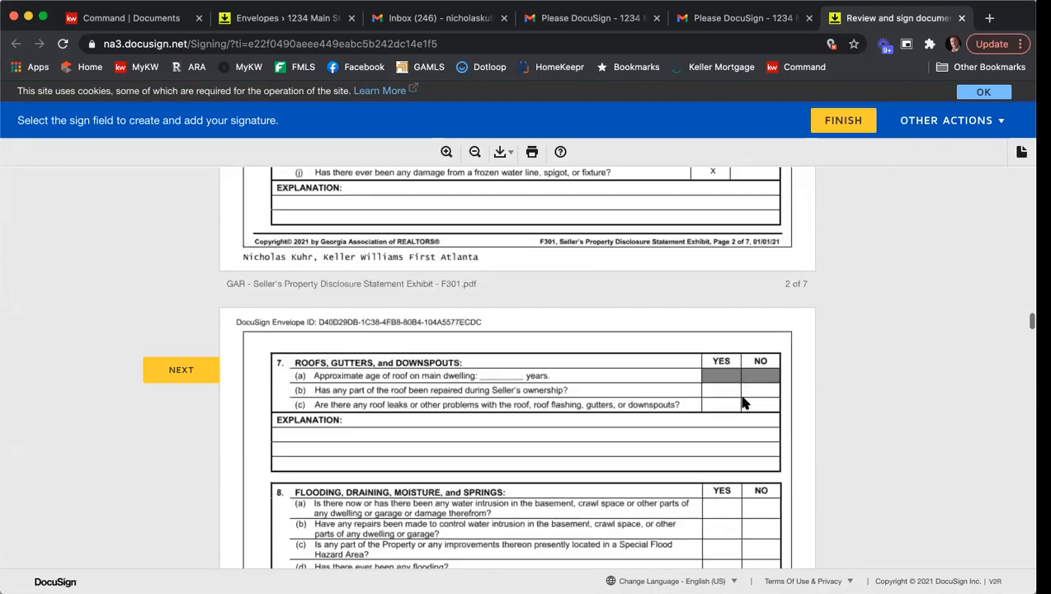
Jump to the remaining signature fields and apply the second seller's signature to each one.
click(202, 371)
click(713, 368)
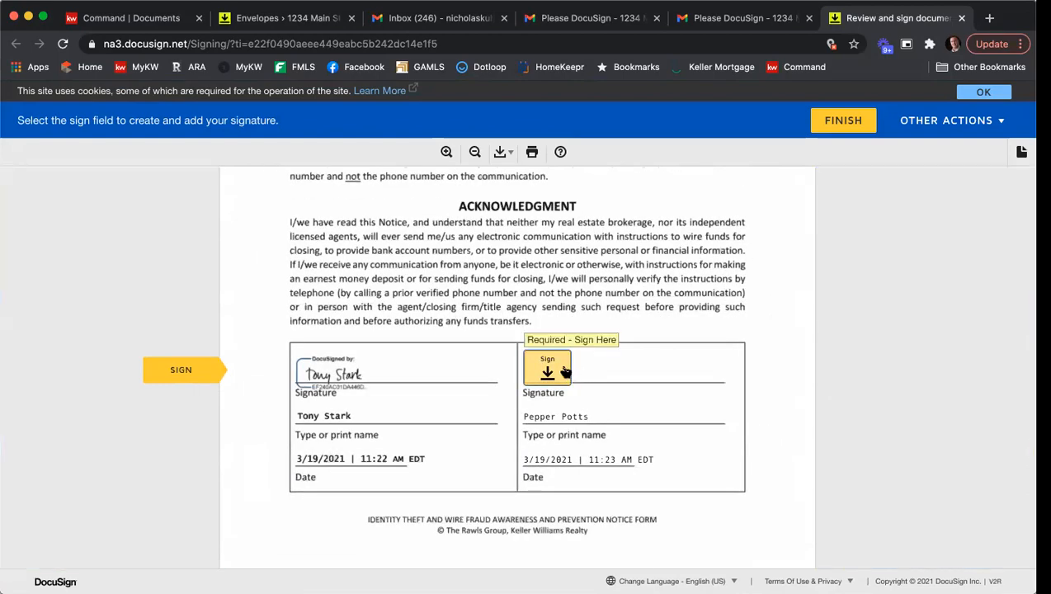
click(571, 365)
click(637, 371)
click(580, 369)
click(580, 371)
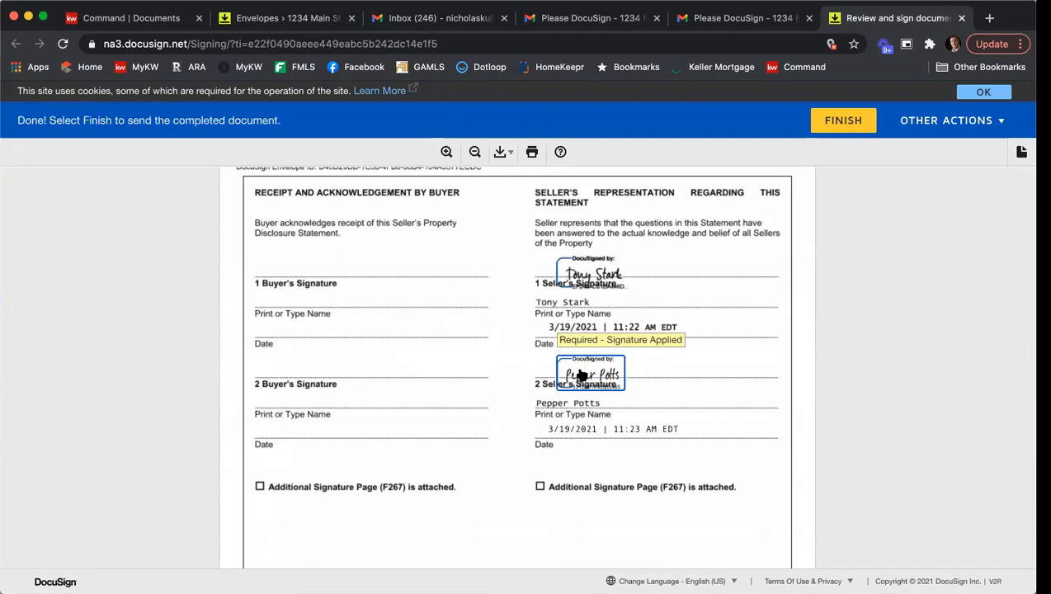
Finish the second seller's signing and decline saving a copy to a new DocuSign account.
click(825, 122)
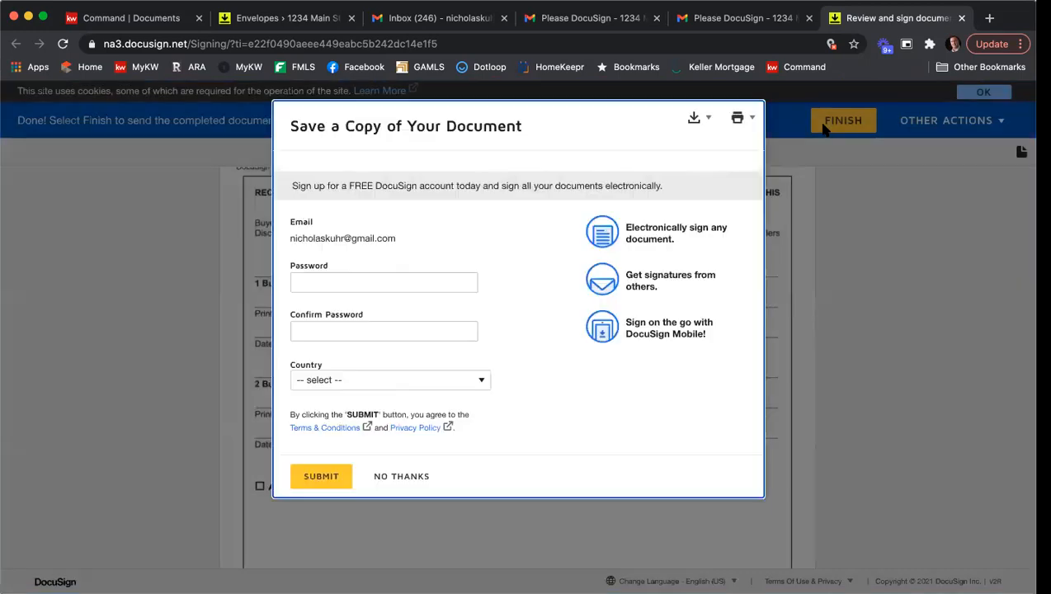
click(397, 479)
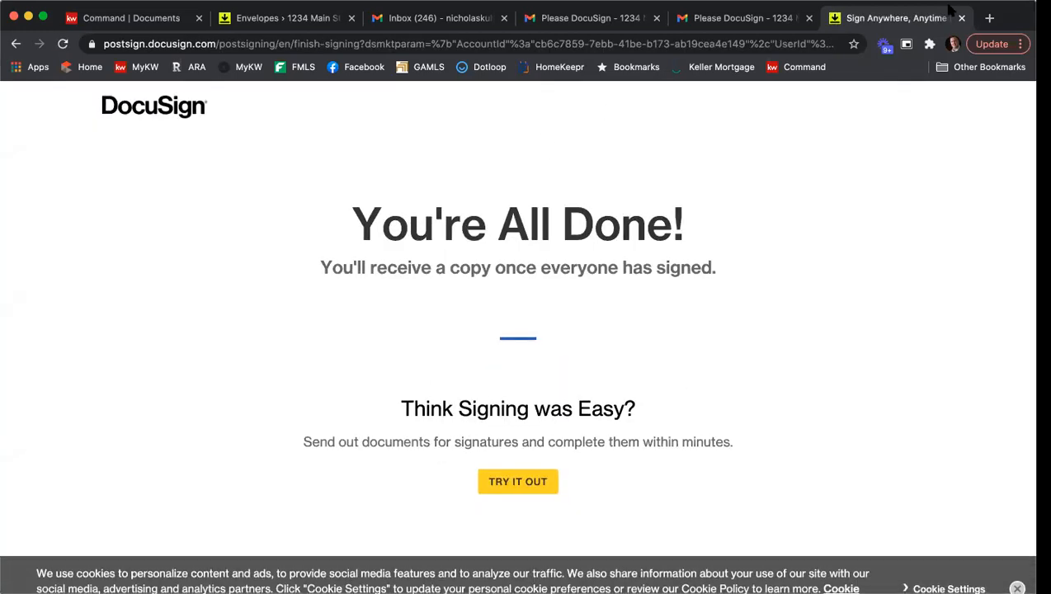
Close the signing tab and open the review link in the agent's Please DocuSign - 1234 Main St ESLA & PSA email.
click(961, 18)
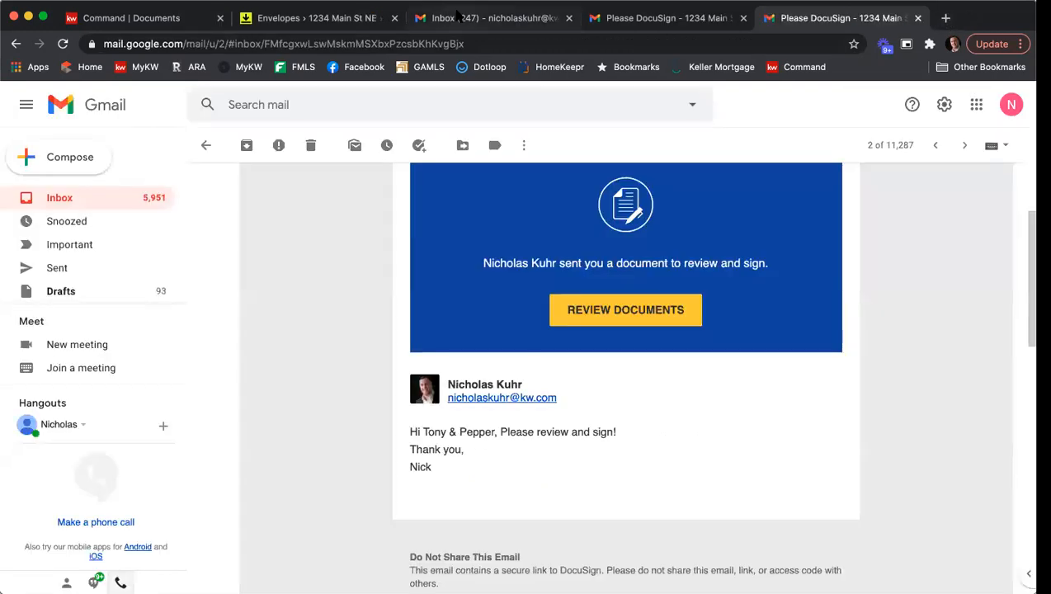
click(458, 18)
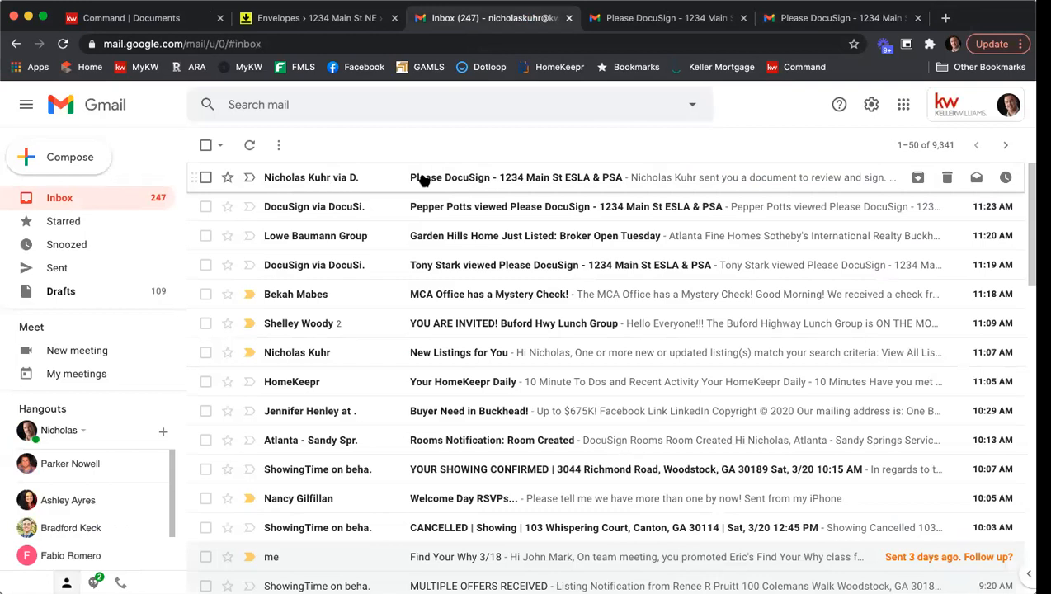
click(462, 180)
scroll(657, 218, down, 3)
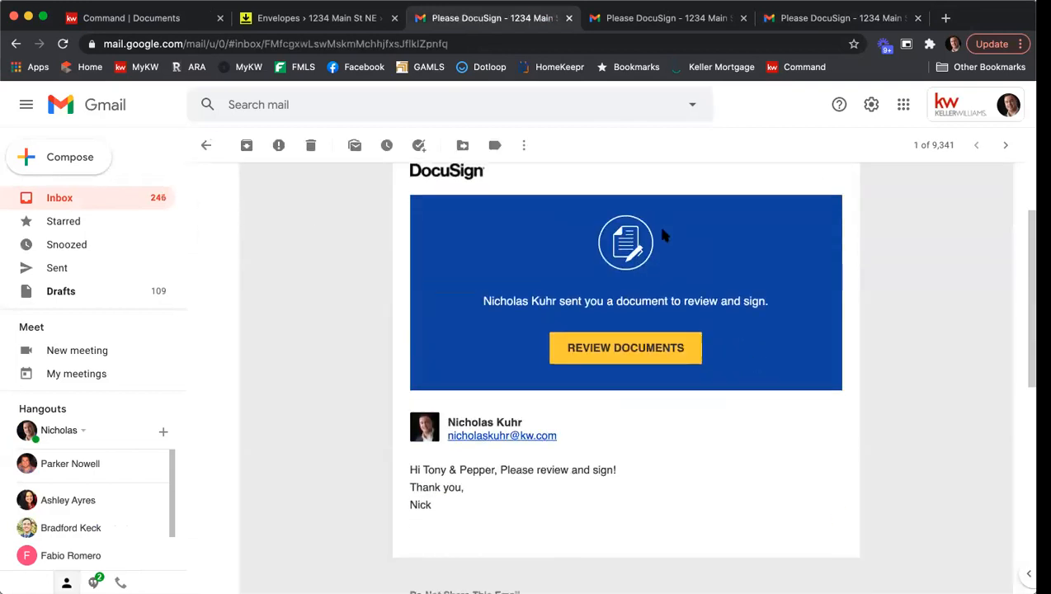
click(650, 349)
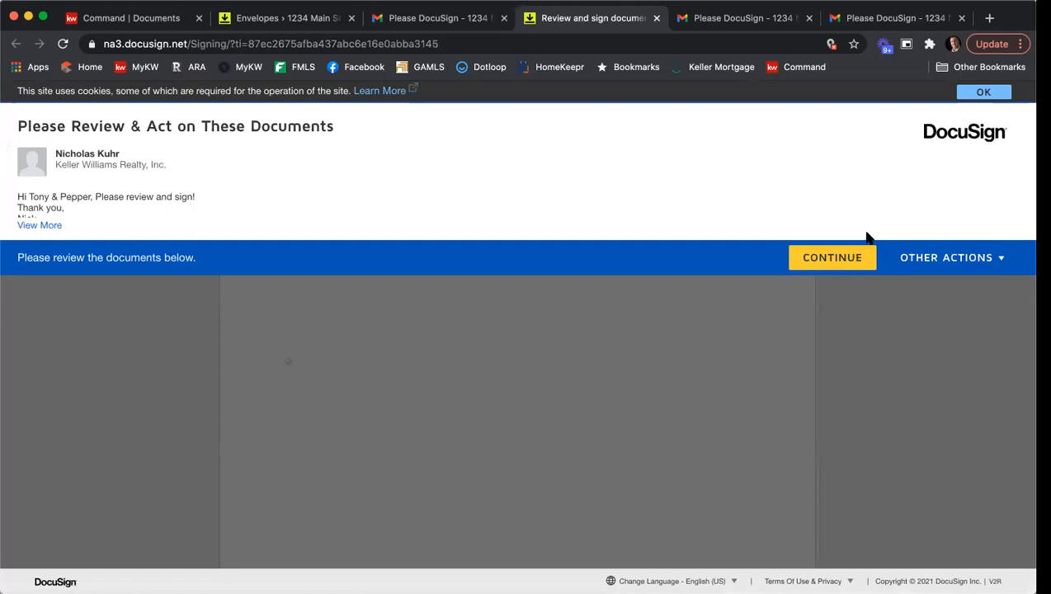
Continue into the envelope as the listing agent and sign the broker's affiliated licensee signature field.
click(831, 257)
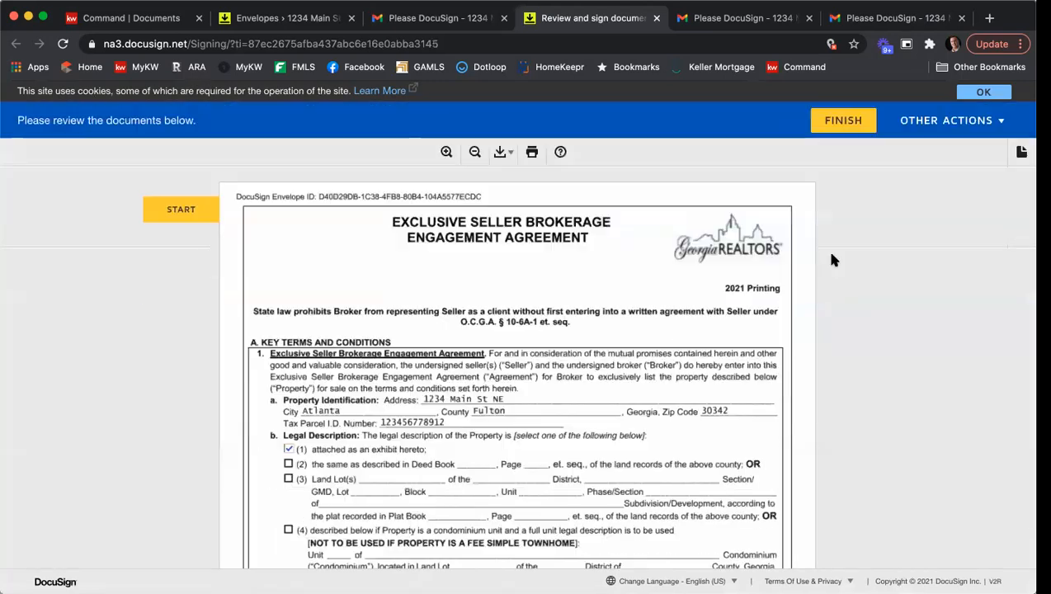
click(183, 208)
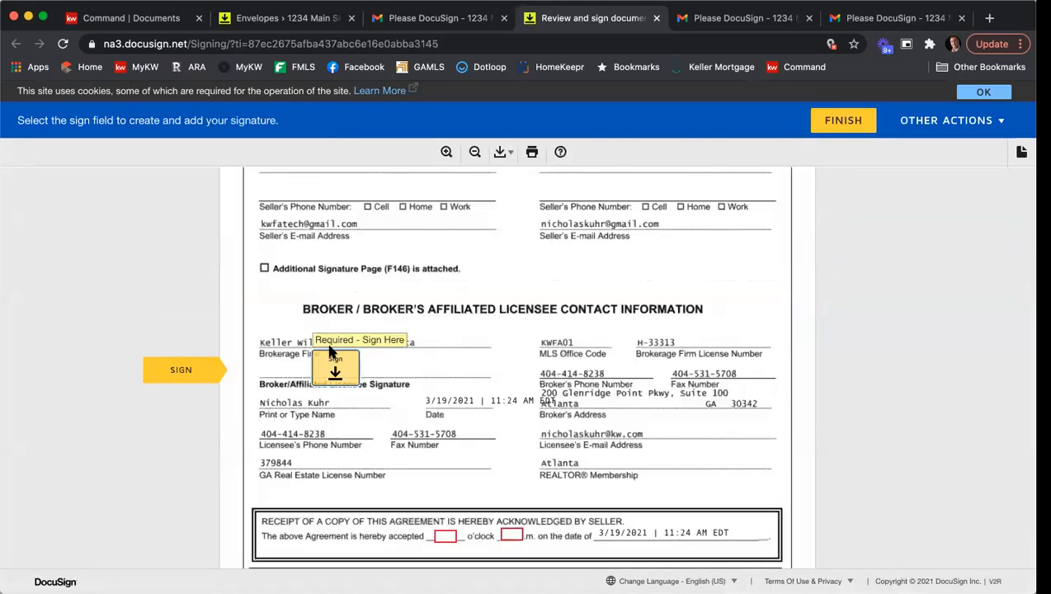
click(330, 351)
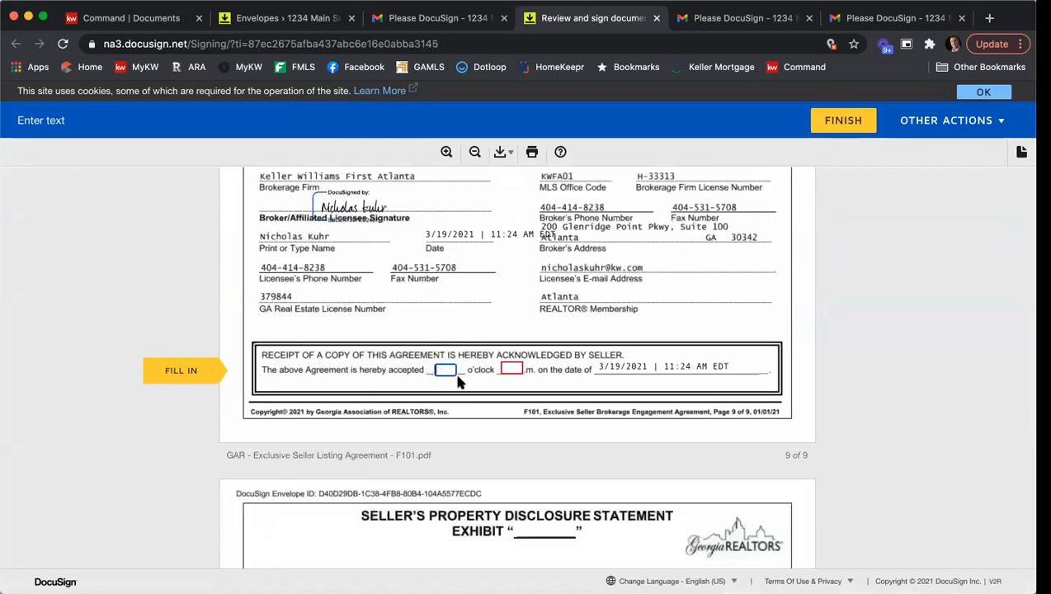
Fill in the seller's receipt acceptance time as 12 o'clock p.m.
text(12)
key(Tab)
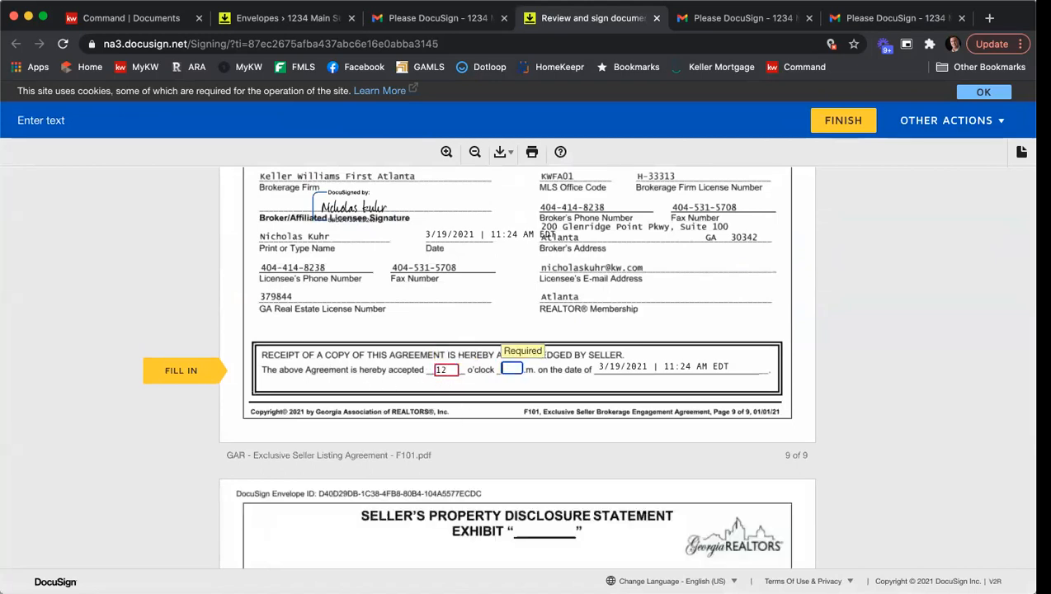
text(p)
Sign the seller's broker affiliated licensee signature field on the purchase and sale agreement.
click(214, 373)
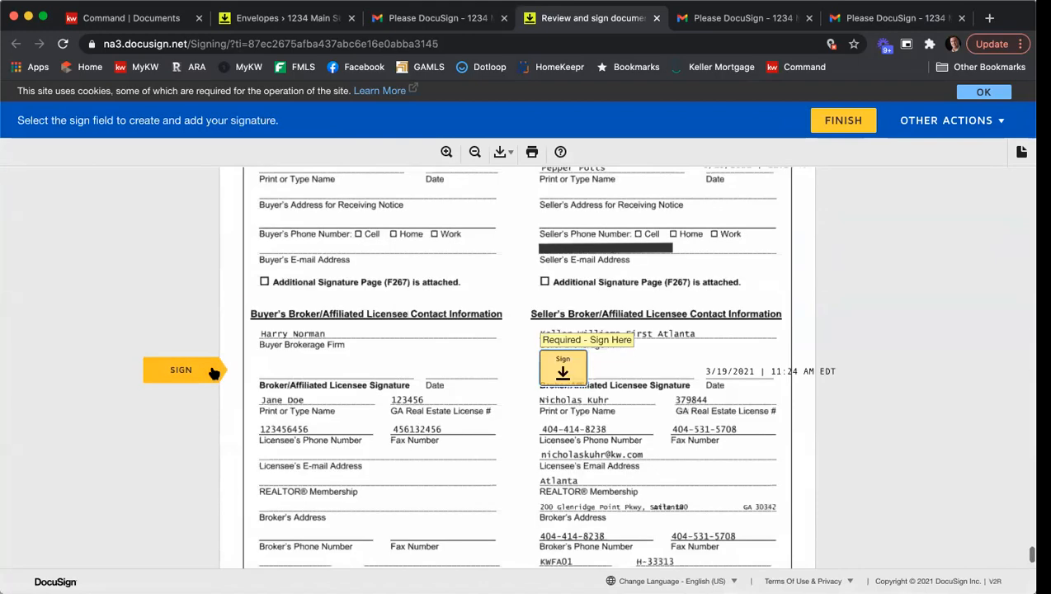
click(558, 368)
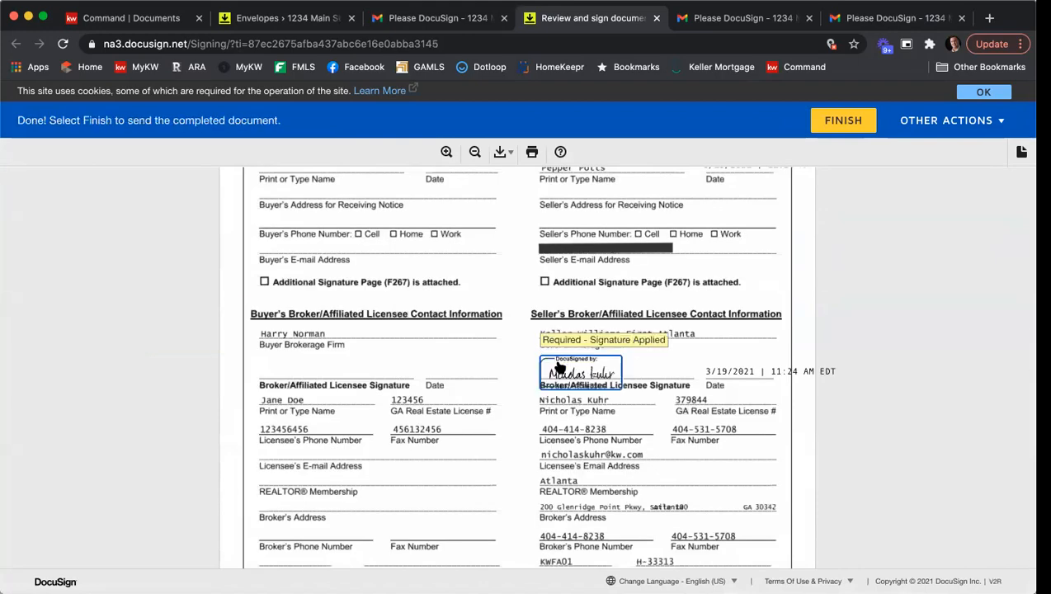
Finish the agent's signing without logging in to DocuSign and close the signing tab.
click(837, 123)
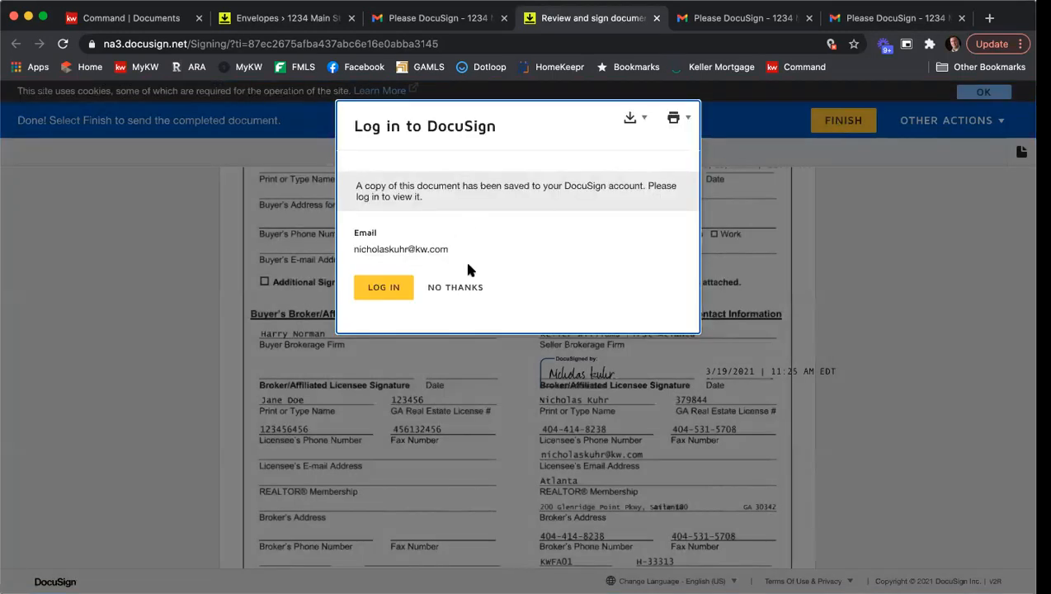
click(473, 286)
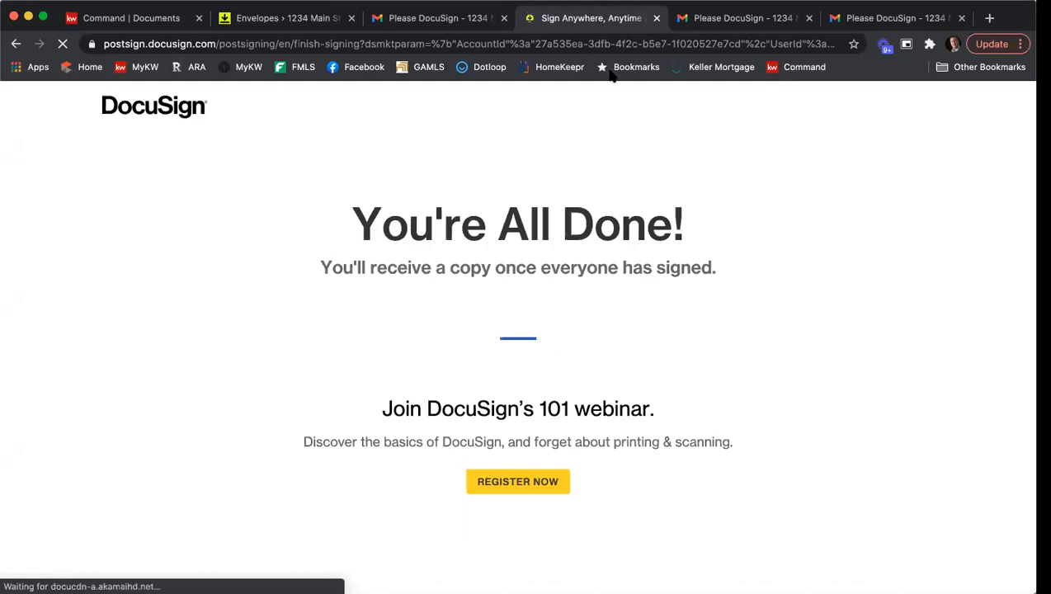
click(657, 18)
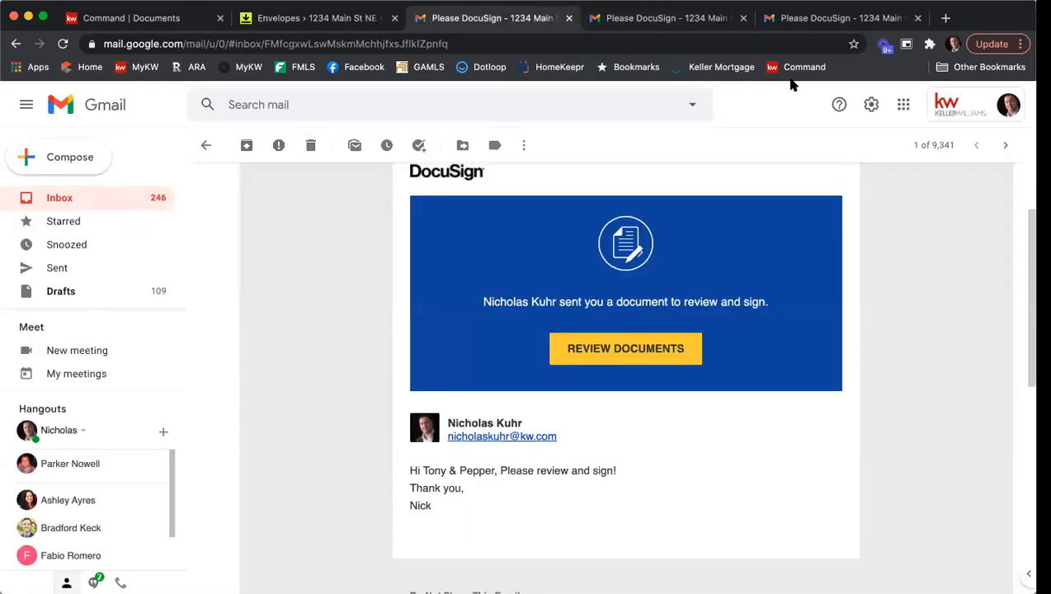
Switch to the first seller's Gmail inbox and delete the four older conversations below the newest DocuSign email.
click(711, 20)
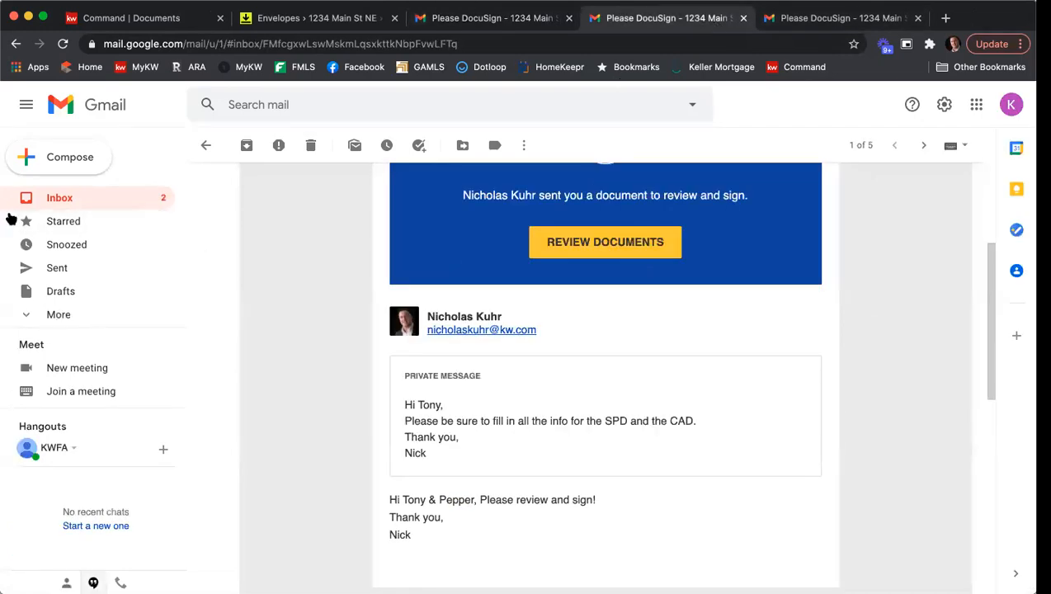
click(86, 198)
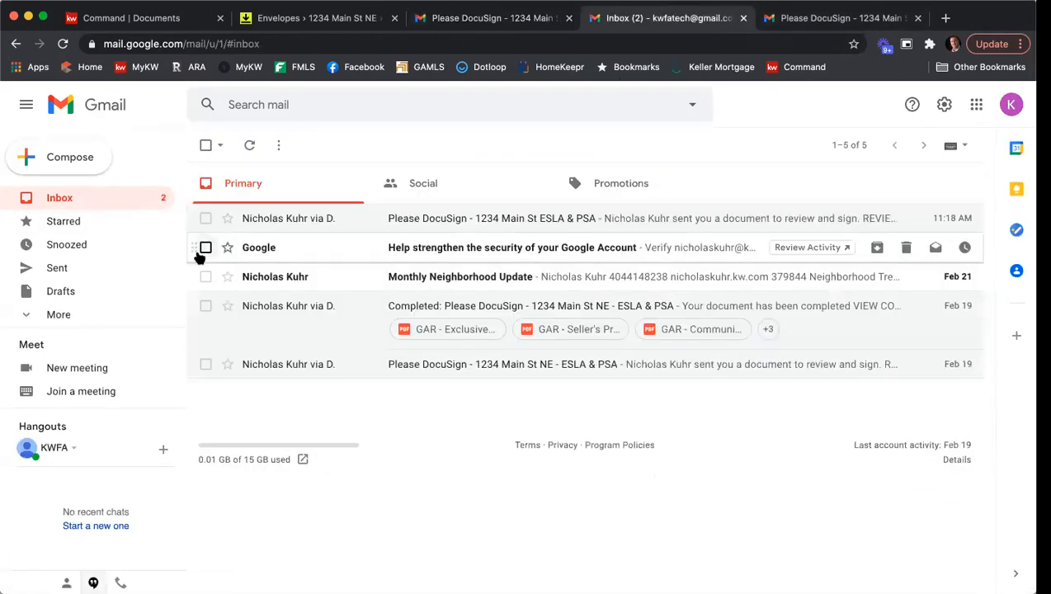
click(203, 250)
click(203, 277)
click(203, 306)
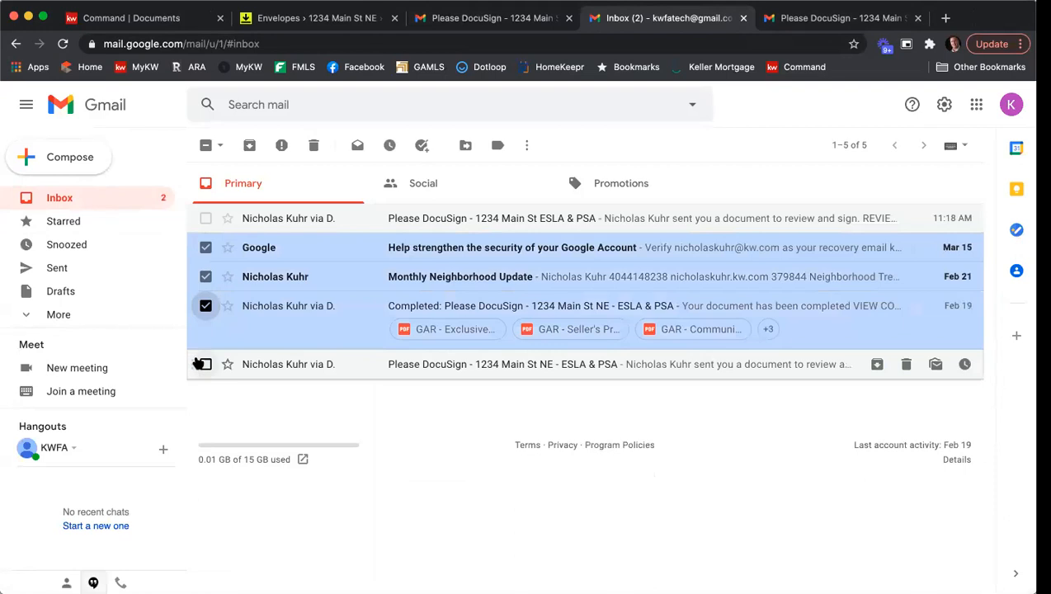
click(205, 364)
click(313, 145)
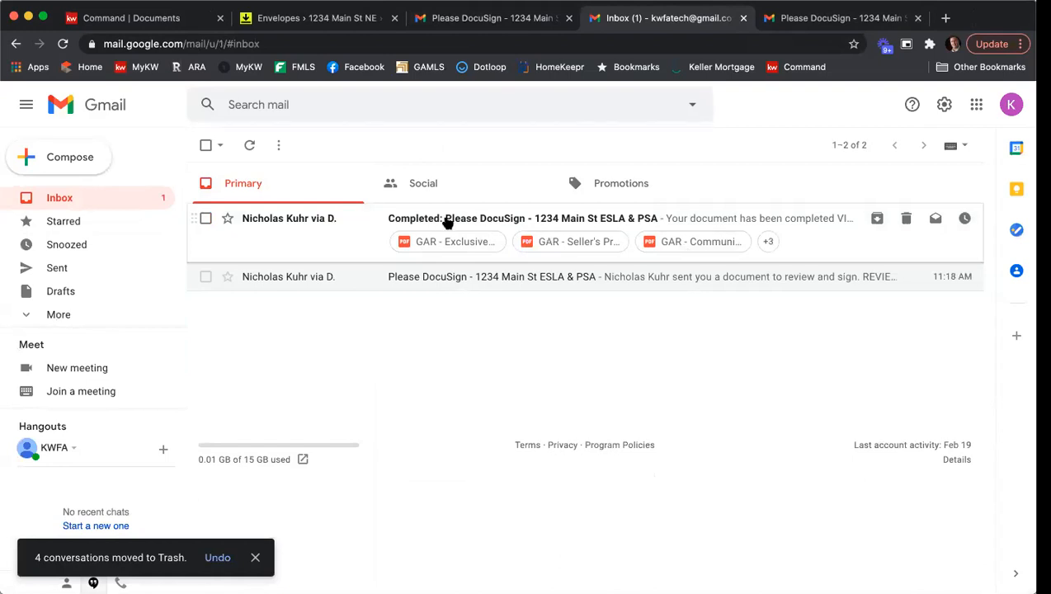
Open the Completed envelope email and preview the signed GAR - Exclusive Seller Listing Agreement attachment through its signature page.
click(447, 223)
scroll(661, 265, down, 3)
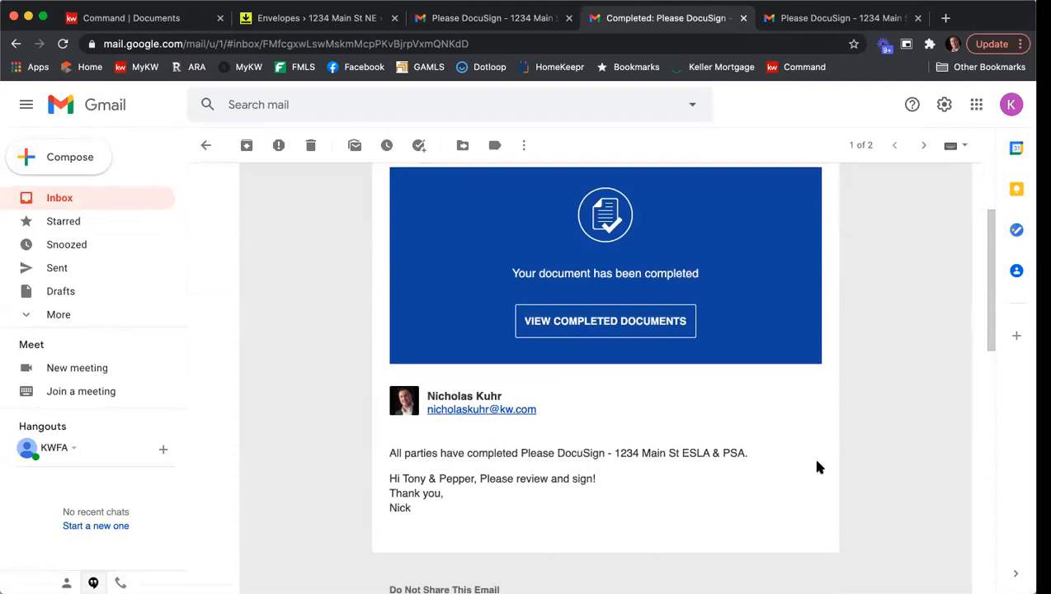
scroll(699, 417, down, 8)
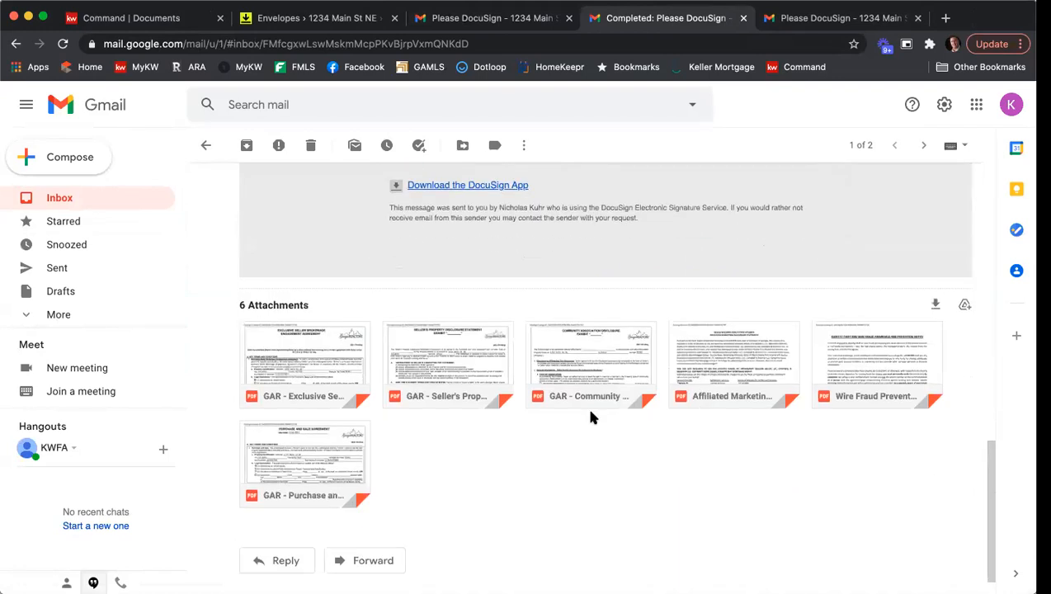
click(338, 356)
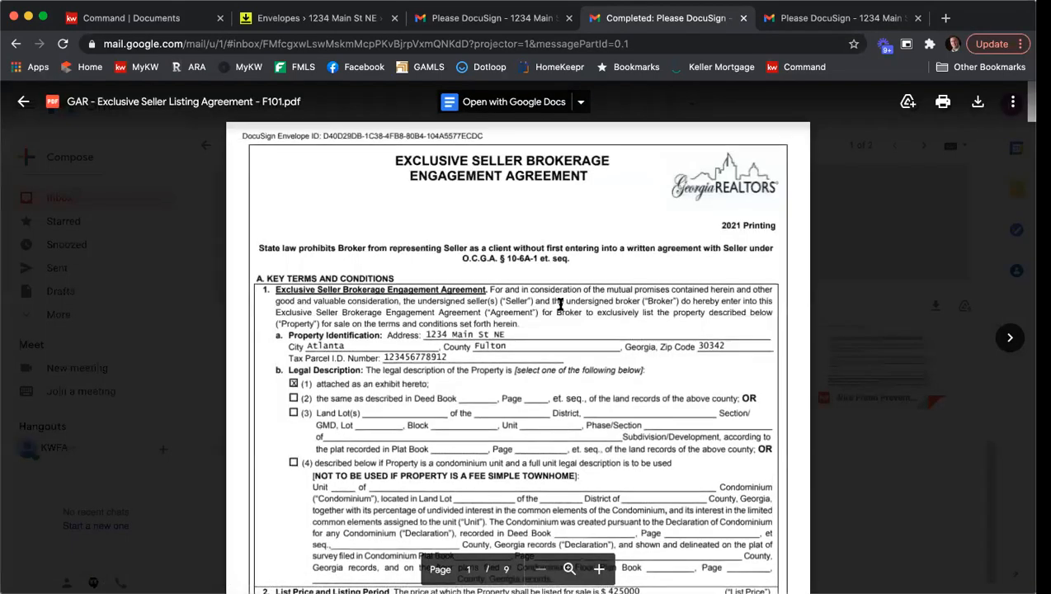
scroll(647, 299, down, 2)
scroll(648, 299, down, 8)
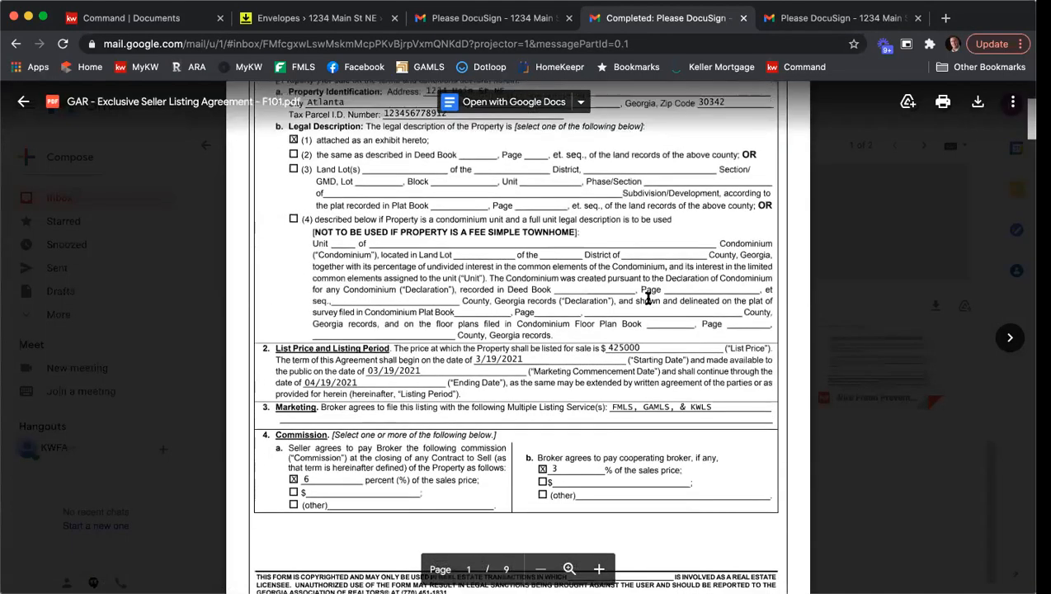
scroll(647, 298, down, 20)
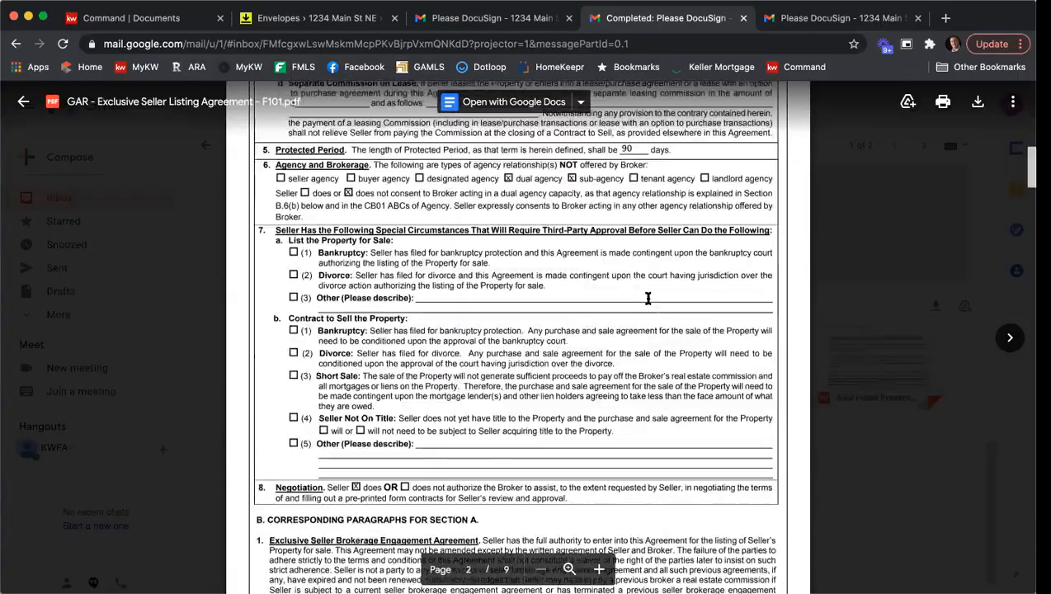
scroll(648, 298, down, 20)
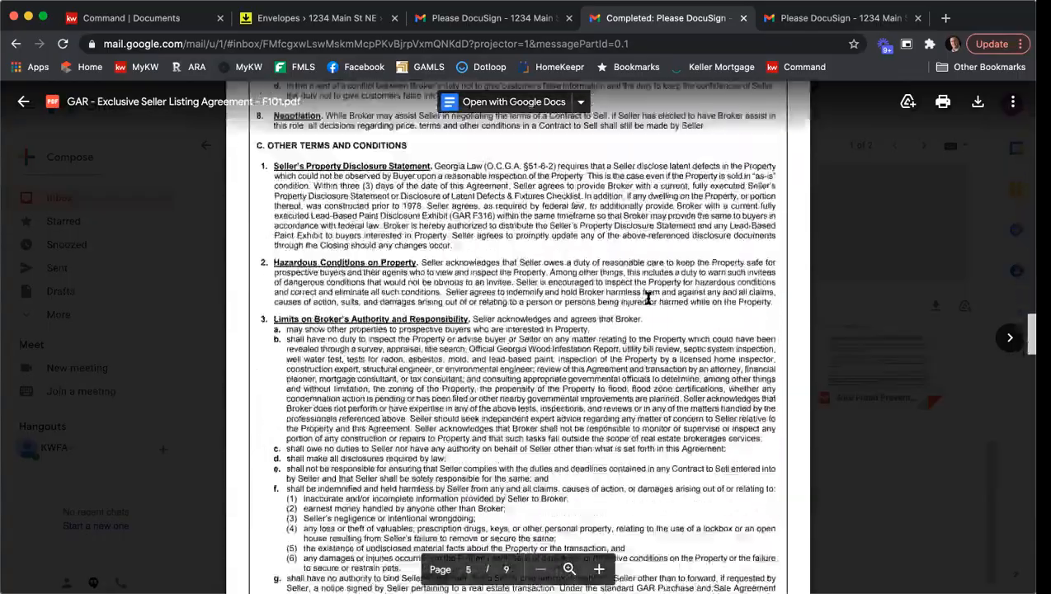
scroll(647, 299, down, 20)
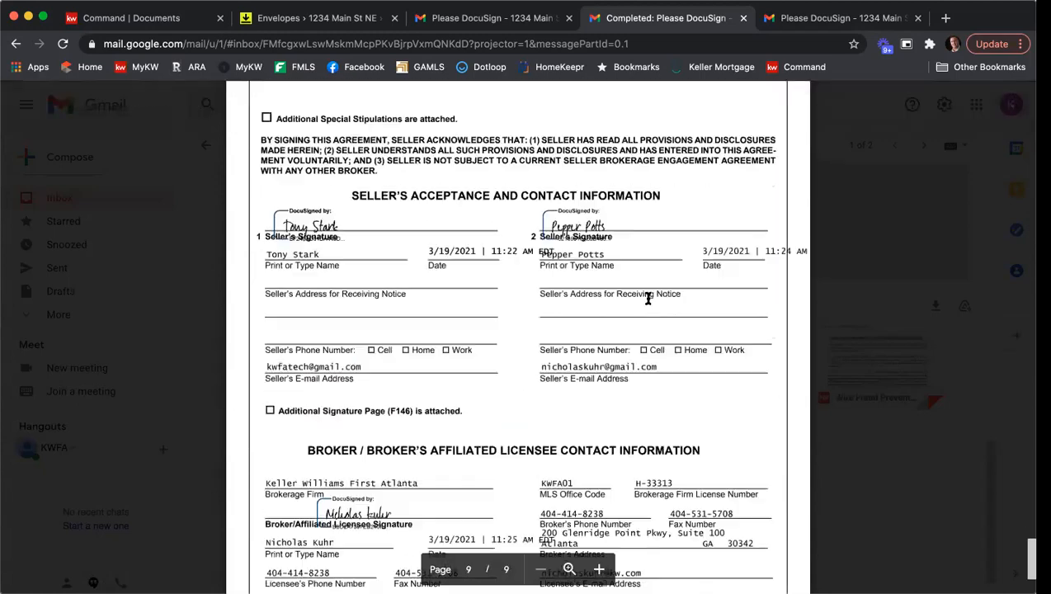
Scroll through the signed listing agreement's final page and close the attachment preview.
scroll(553, 214, up, 3)
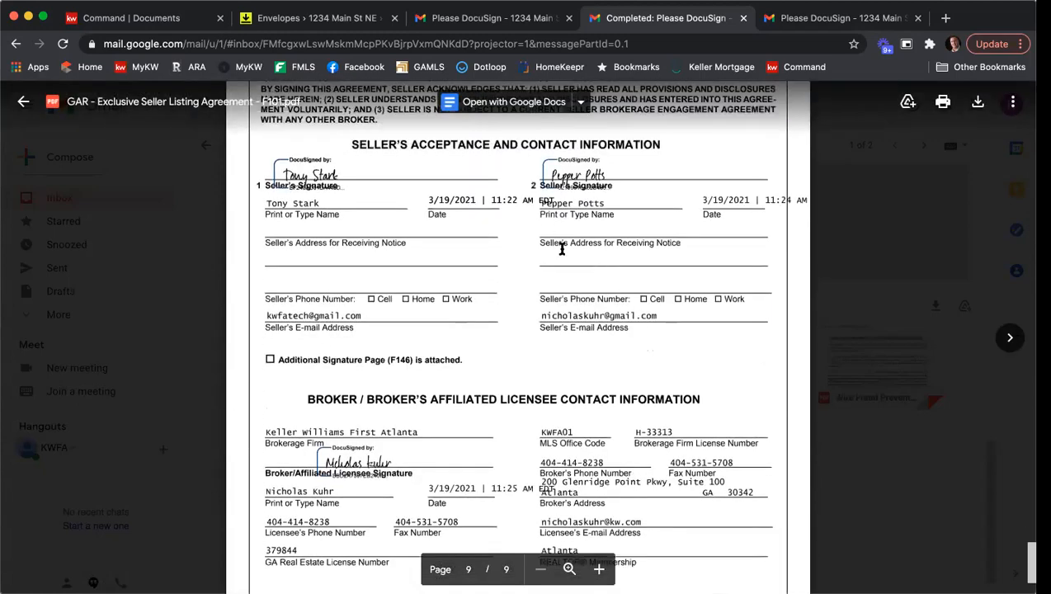
scroll(561, 248, down, 3)
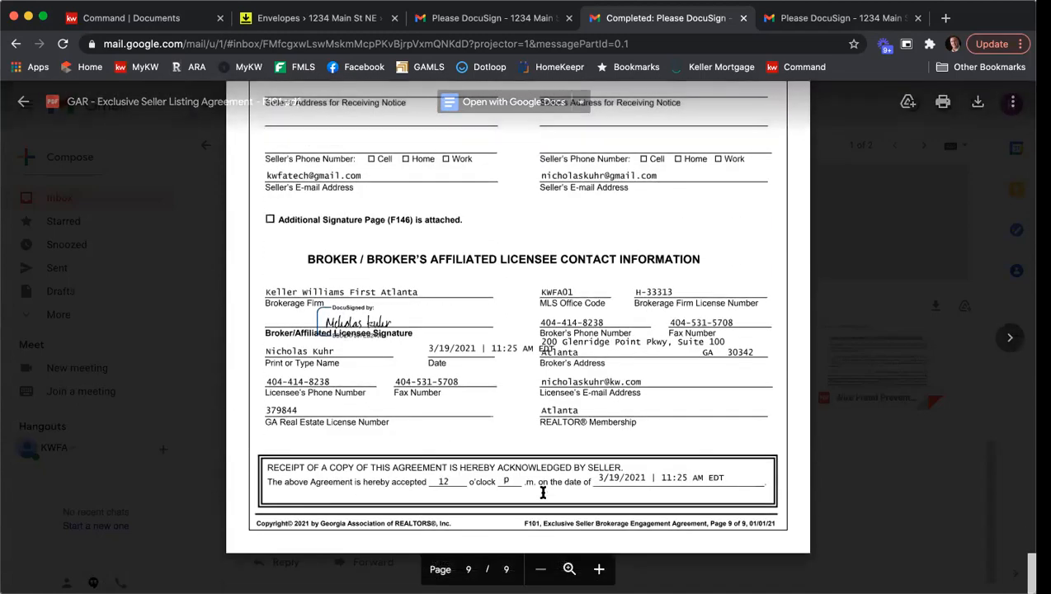
click(852, 448)
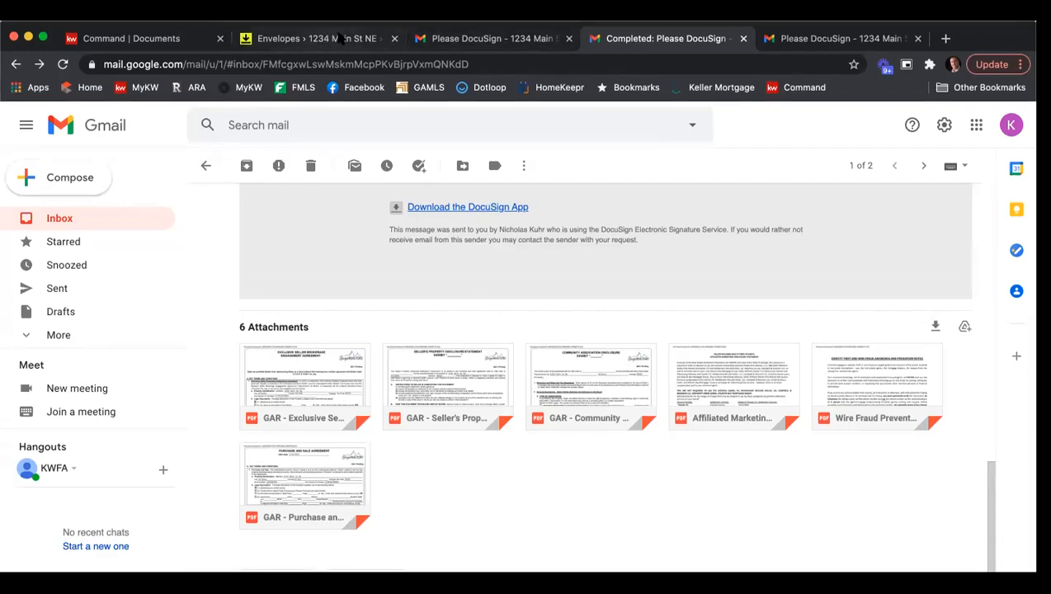
Switch to the DocuSign Rooms envelopes tab, refresh it, and open the completed envelope's details before closing them.
click(337, 20)
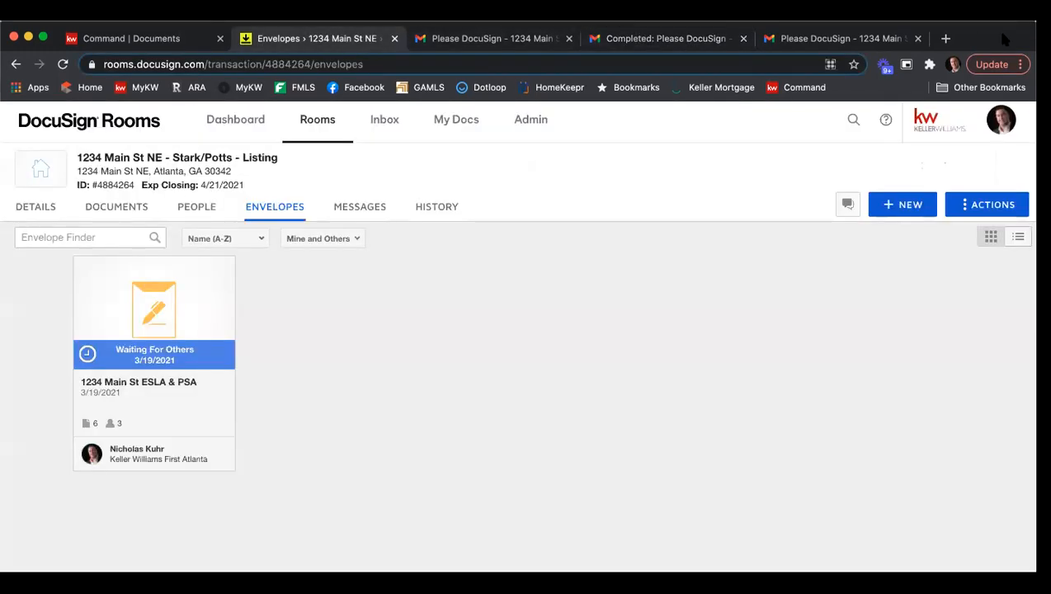
click(63, 44)
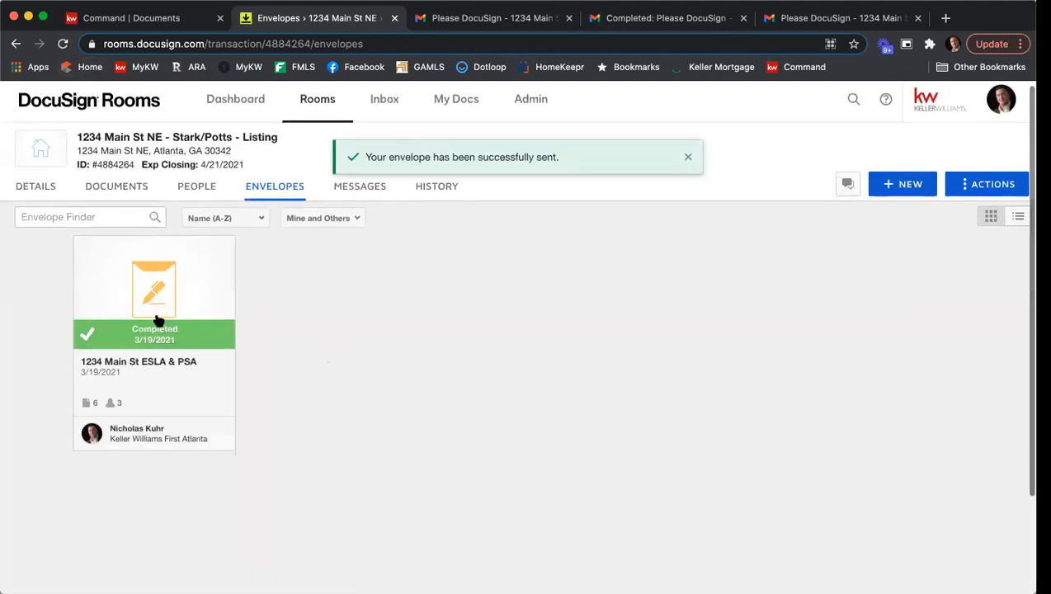
click(152, 290)
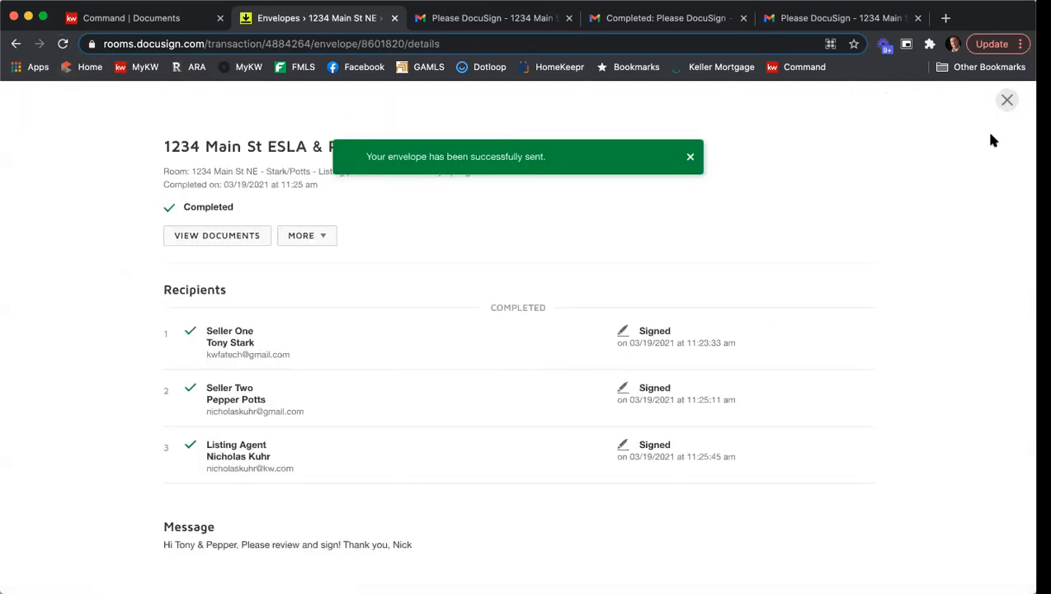
click(1007, 100)
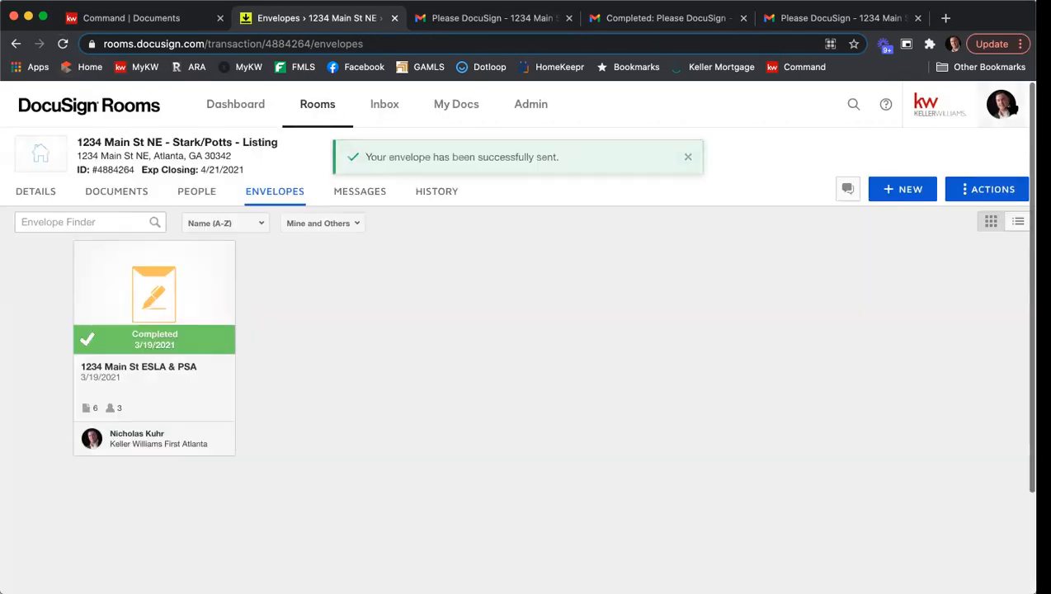
Move the five signed room documents, excluding the certification and purchase agreement, into the Listing Agreement folder of the current room.
click(141, 197)
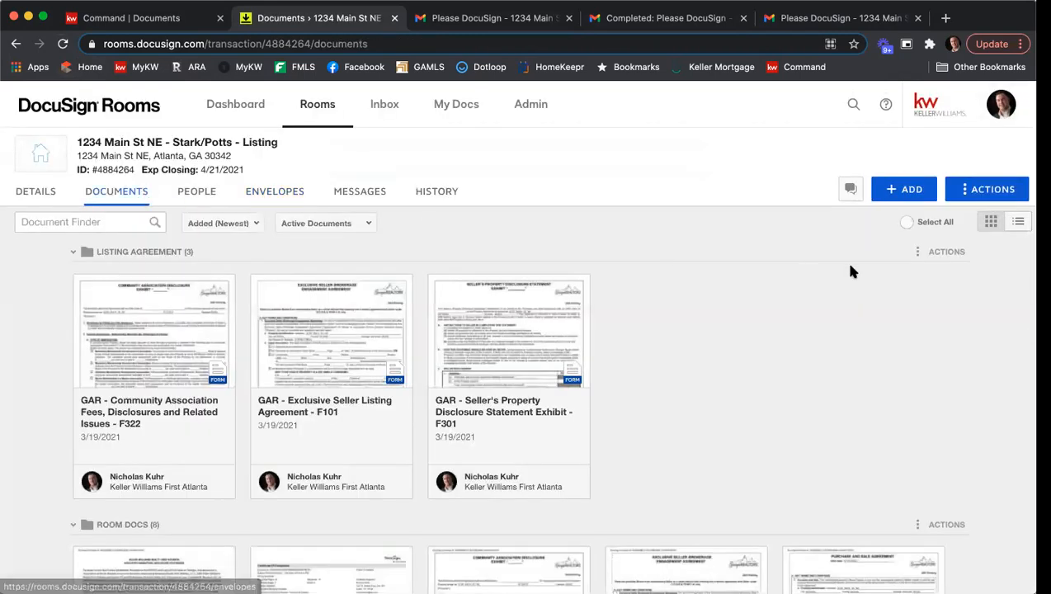
scroll(851, 266, down, 3)
scroll(853, 267, down, 4)
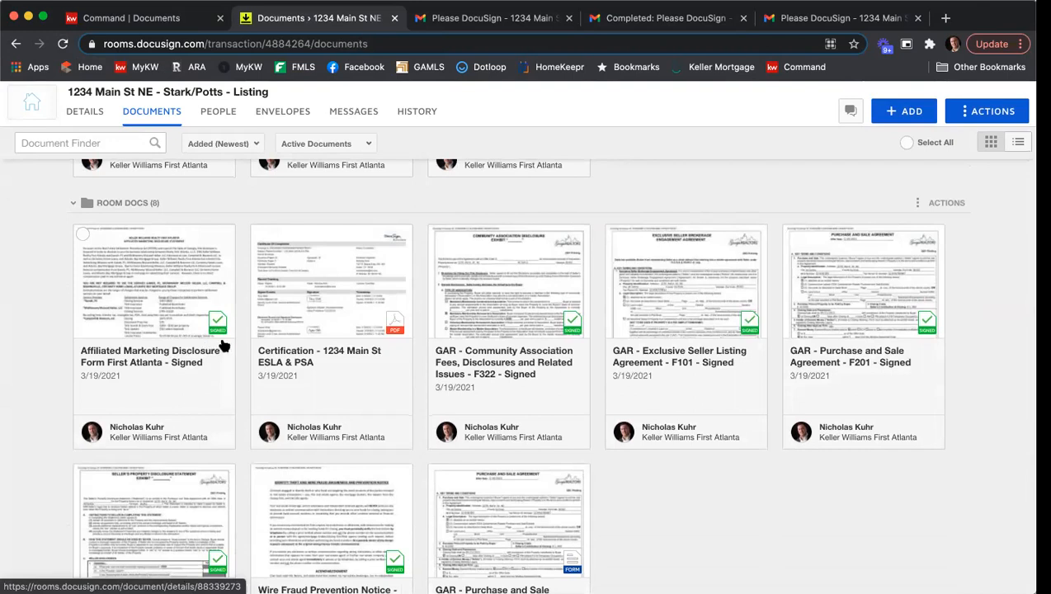
click(82, 235)
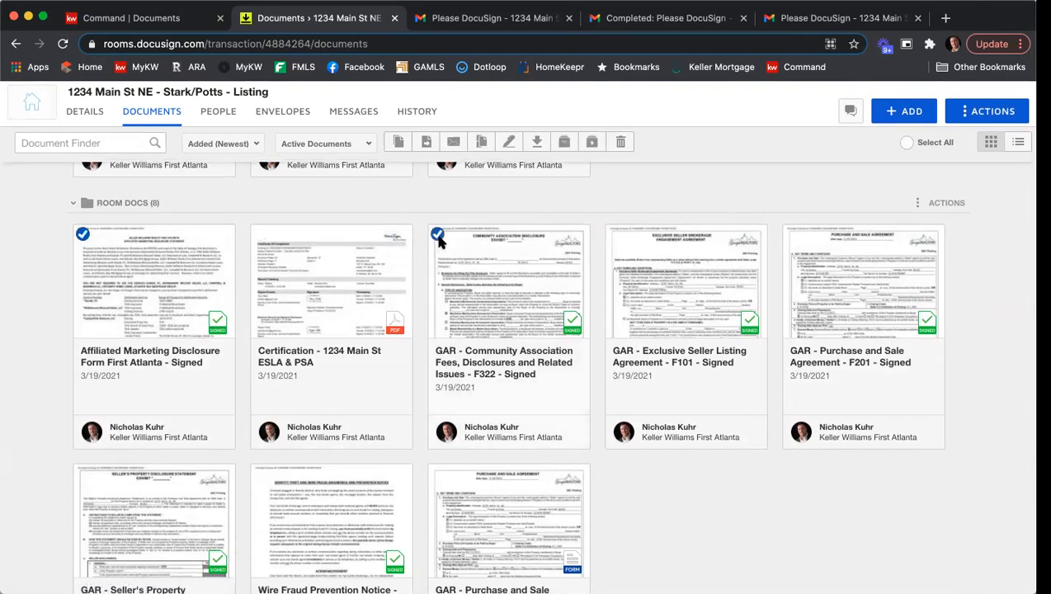
click(615, 234)
scroll(587, 236, down, 2)
click(83, 380)
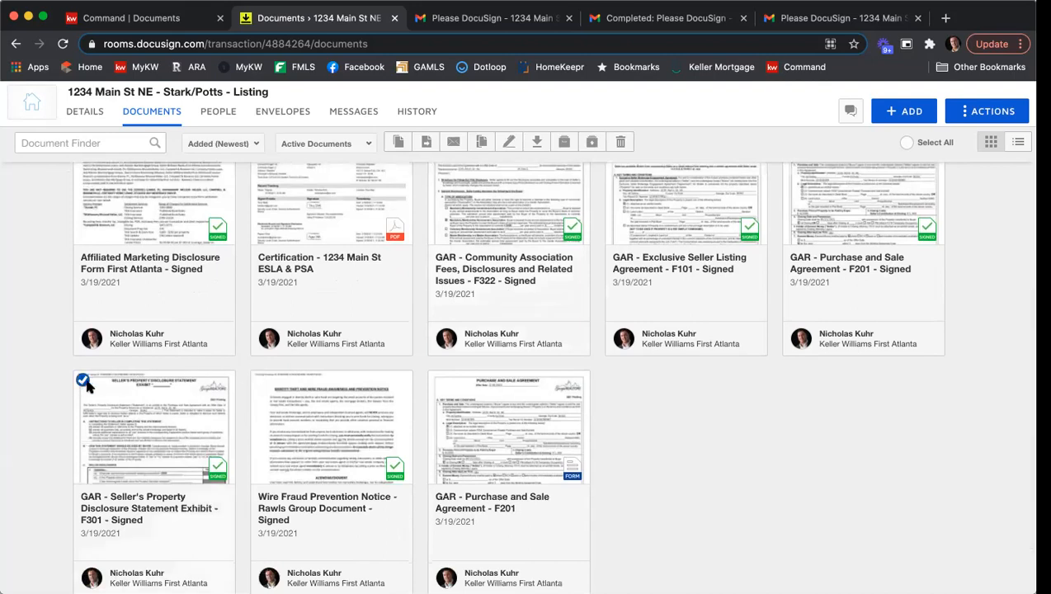
click(260, 379)
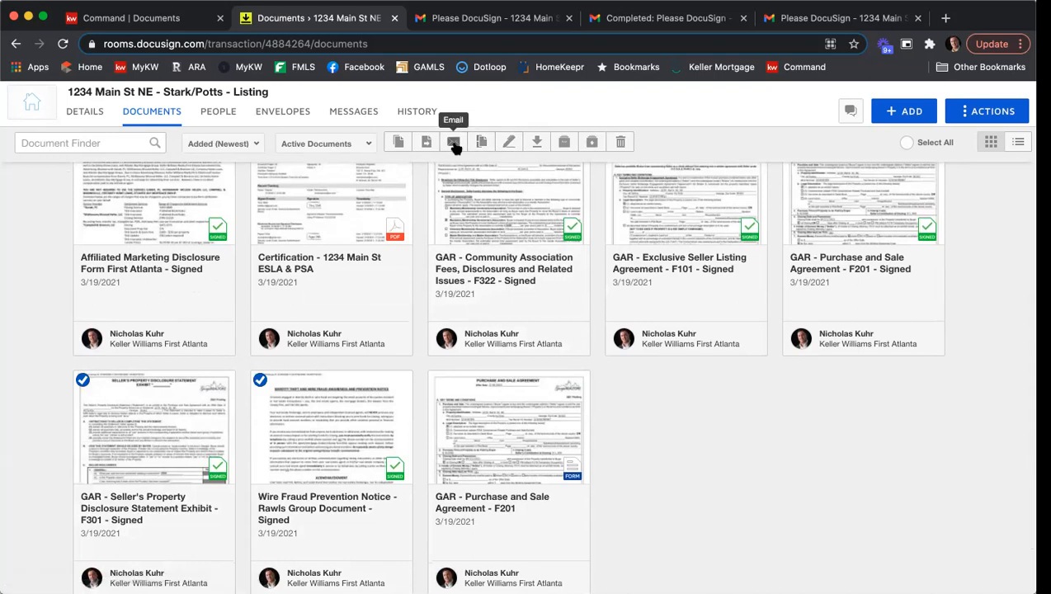
click(427, 144)
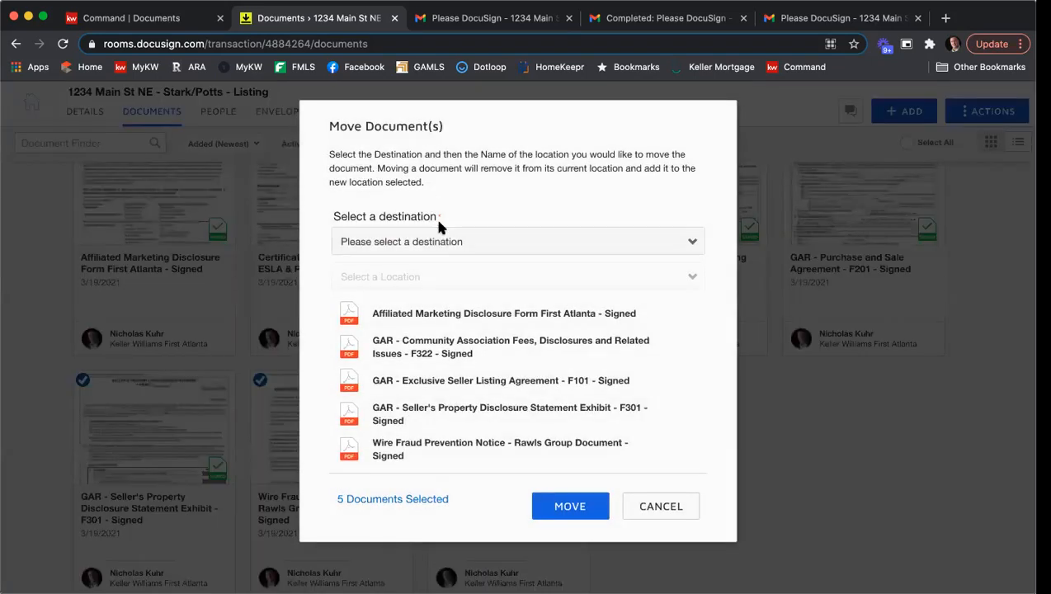
click(439, 233)
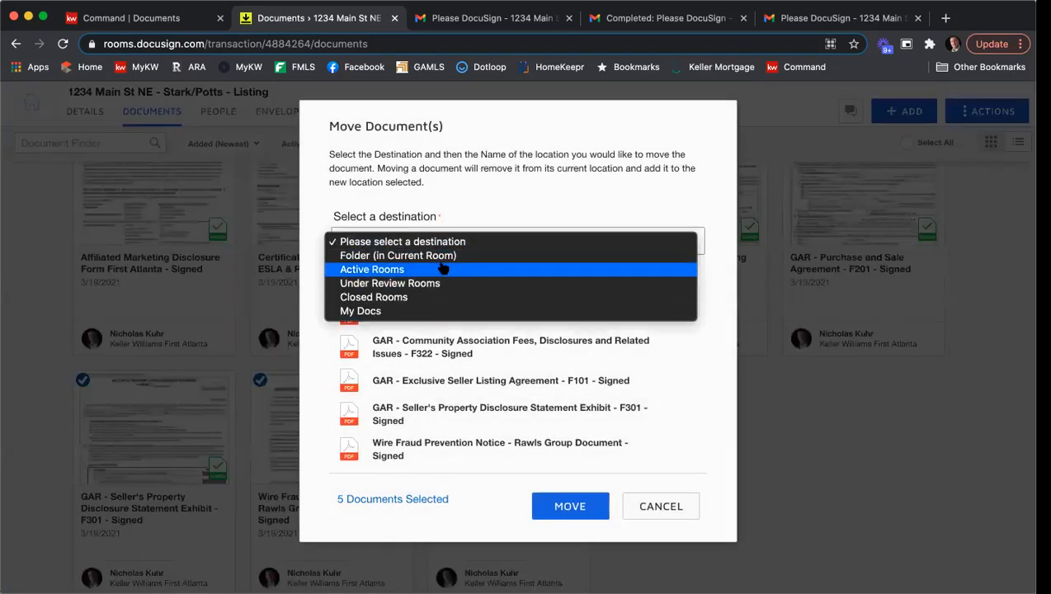
click(443, 258)
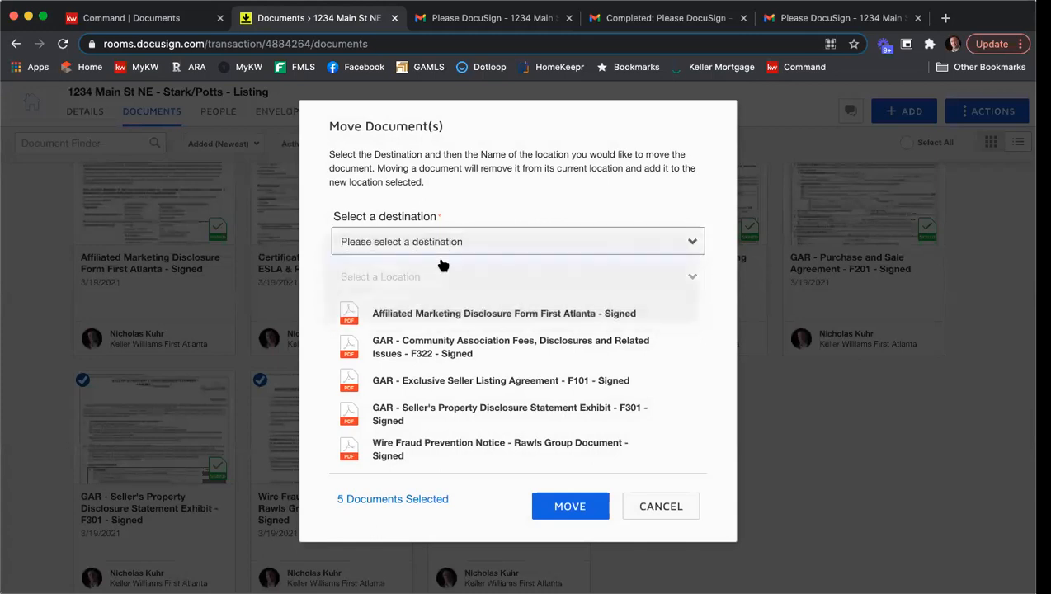
click(430, 325)
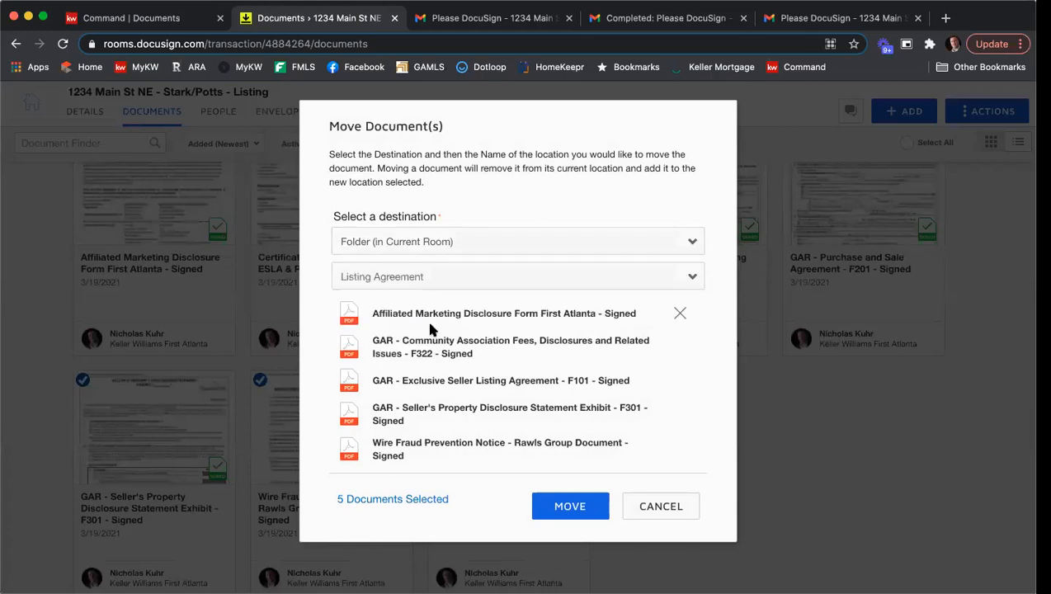
click(563, 504)
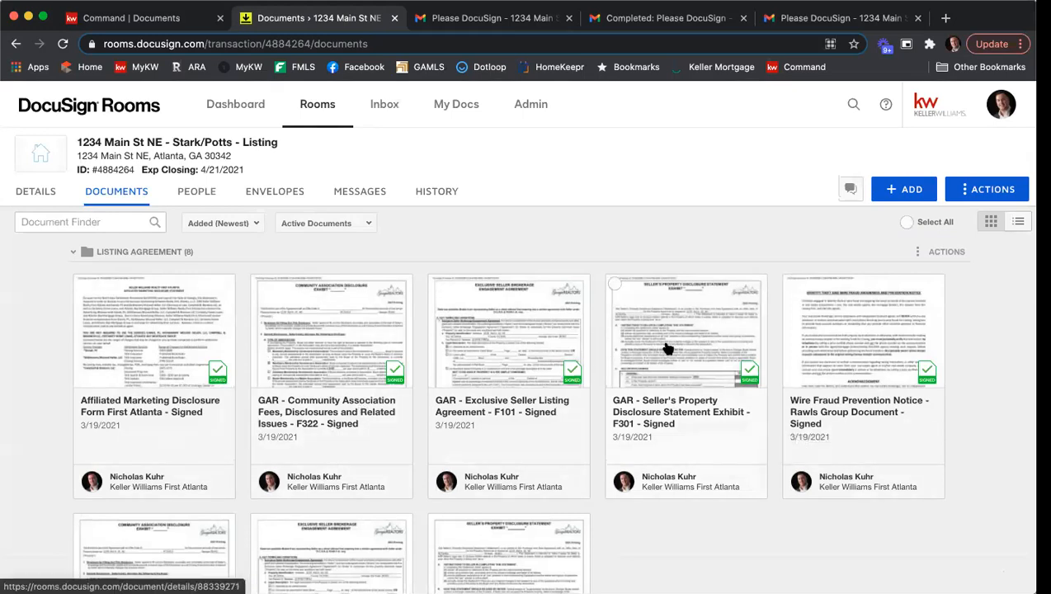
scroll(757, 370, down, 3)
scroll(761, 370, down, 6)
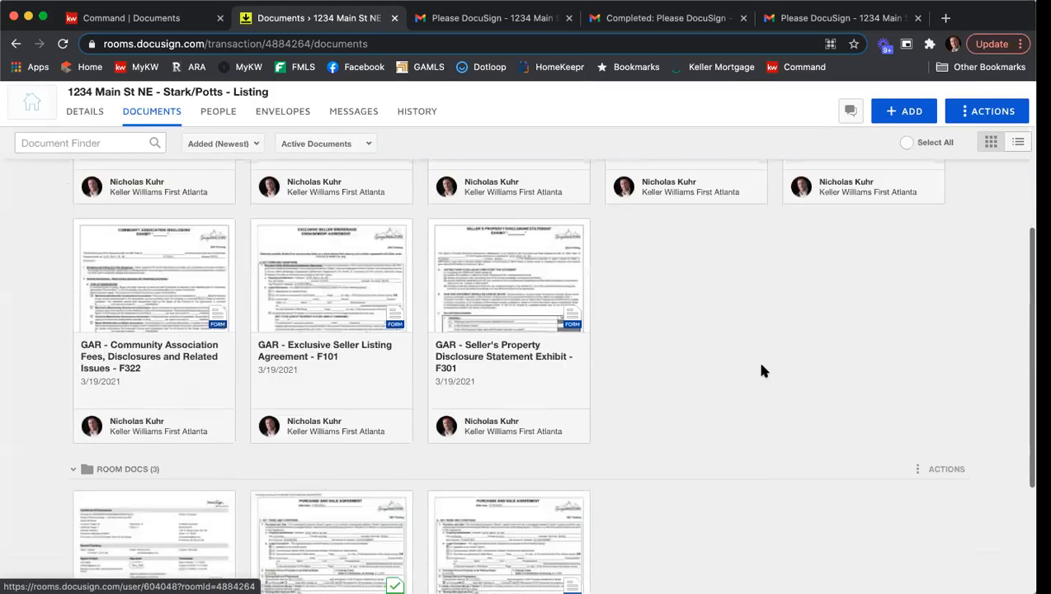
scroll(762, 370, up, 10)
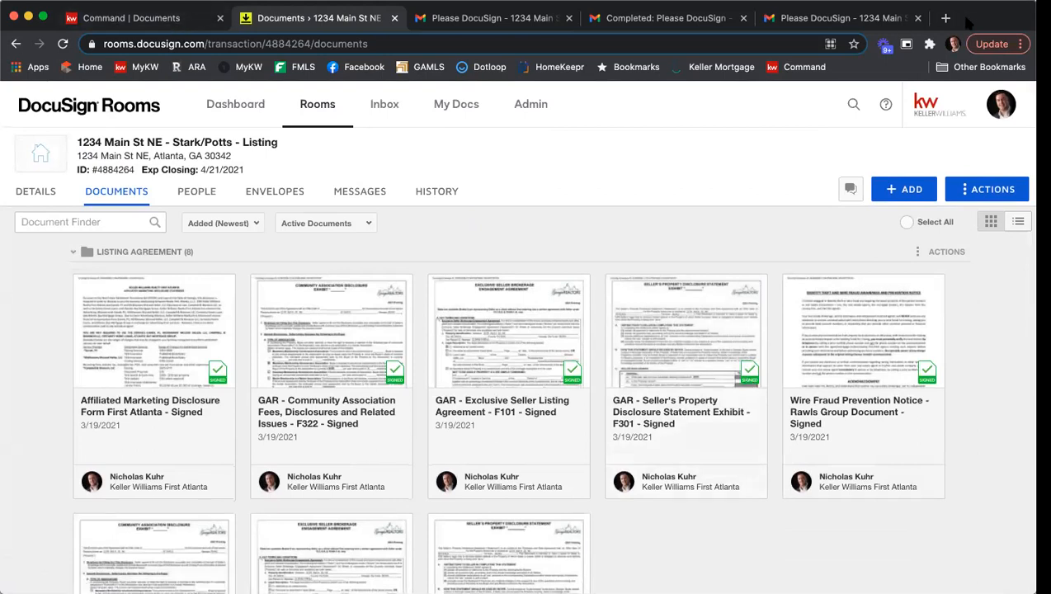
In the Command transaction's documents, assign the DocuSign file GAR - Exclusive Seller Listing Agreement - F101 - Signed.pdf to F101 - Listing Agreement.
click(159, 24)
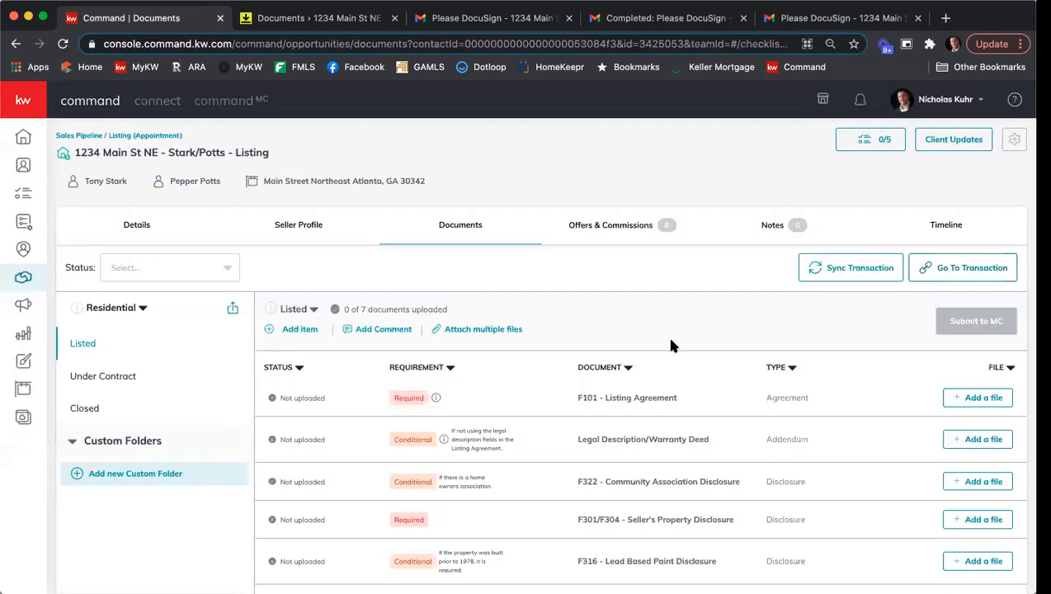
scroll(515, 293, down, 1)
scroll(514, 298, down, 2)
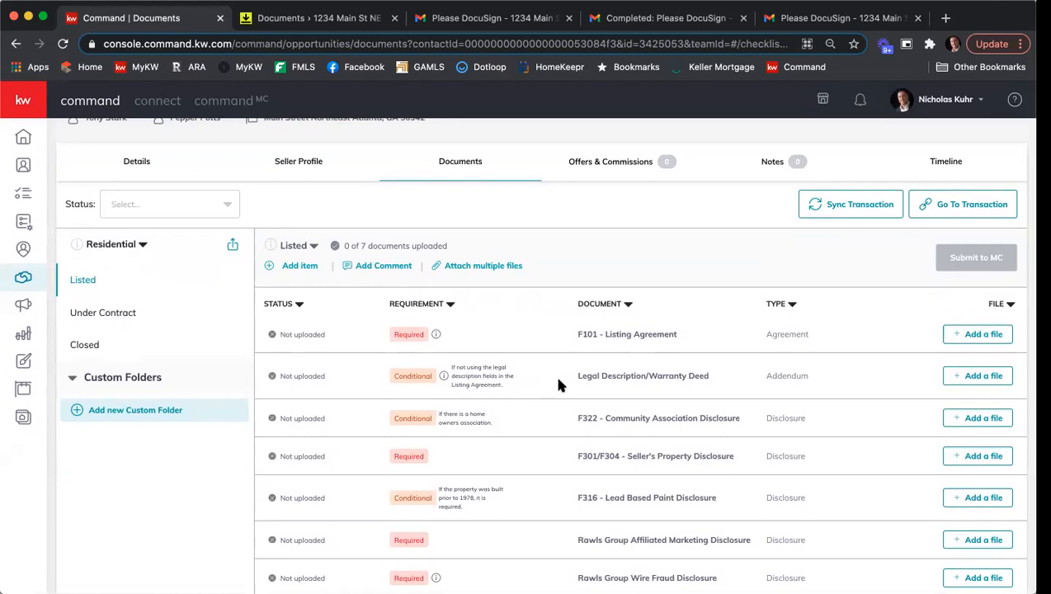
click(963, 333)
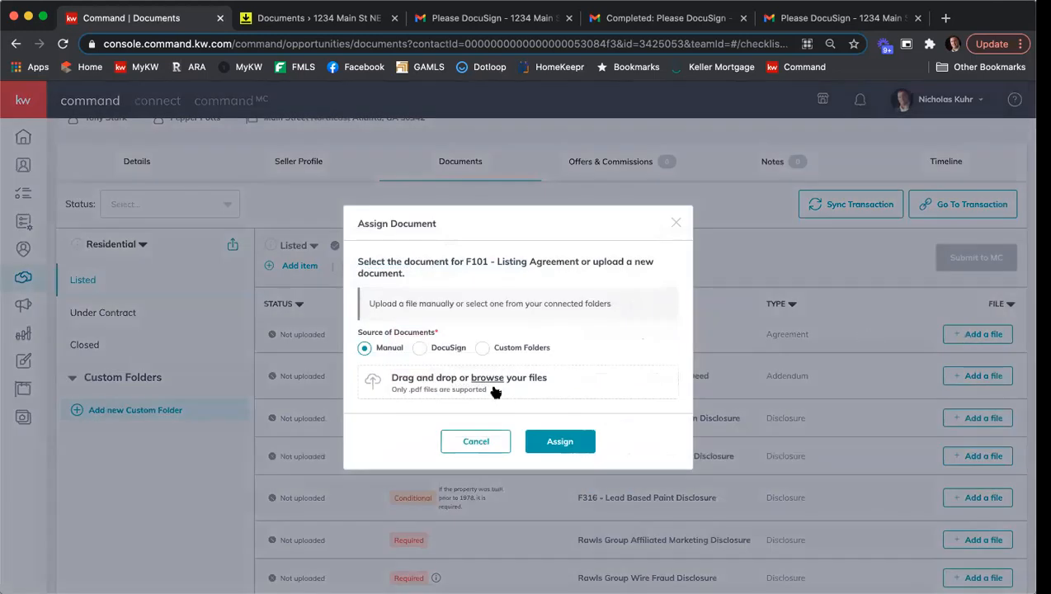
click(420, 348)
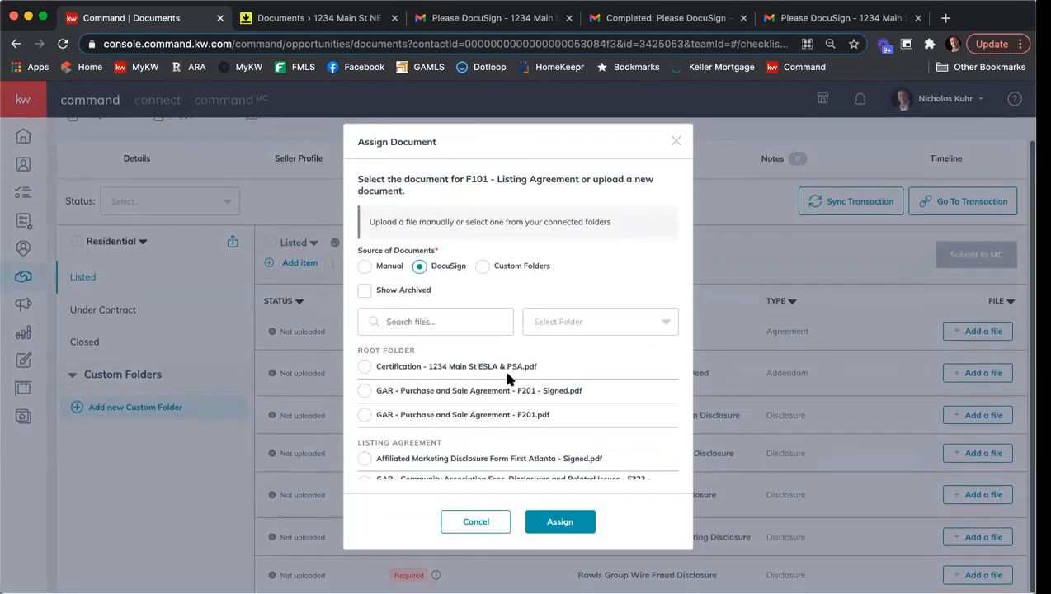
scroll(508, 375, down, 2)
scroll(486, 403, down, 2)
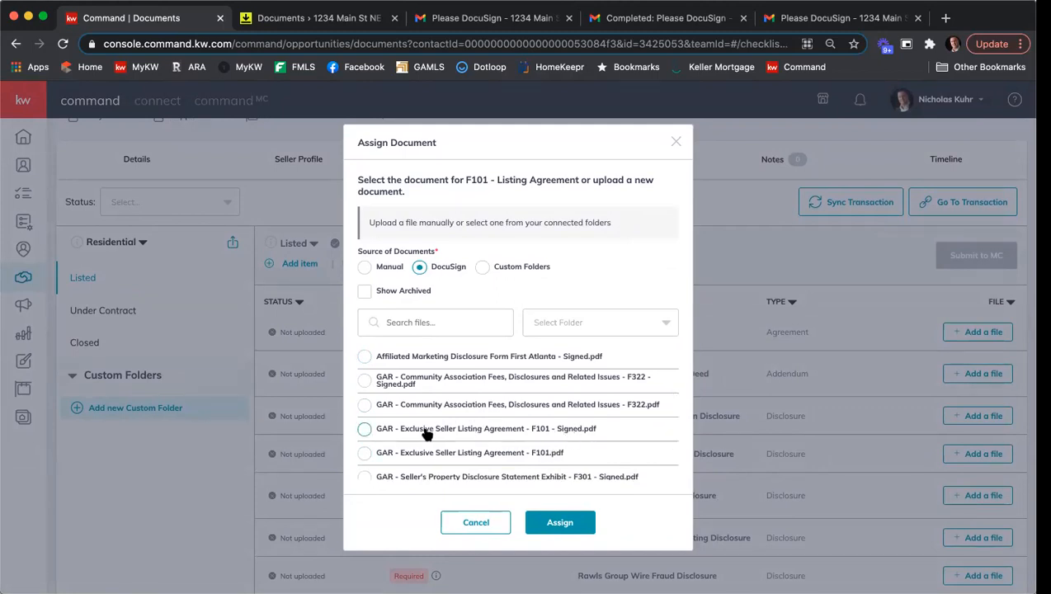
click(365, 430)
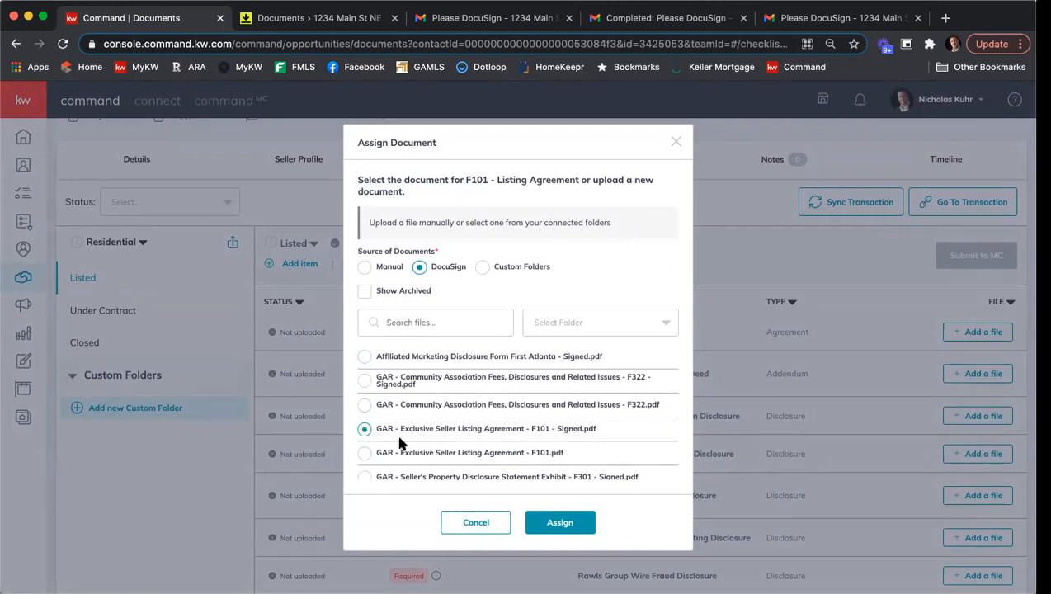
click(560, 521)
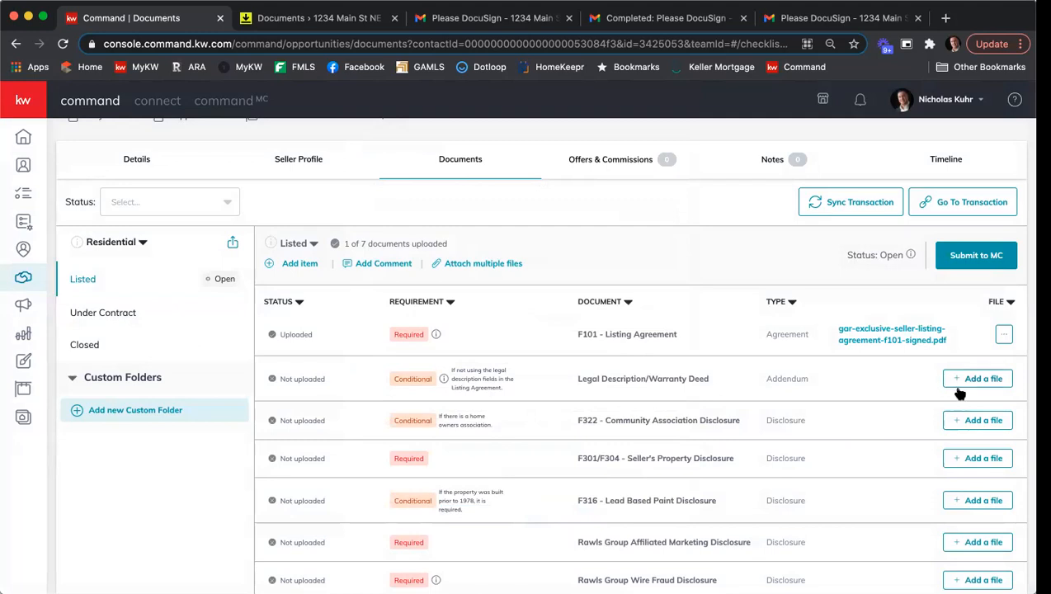
Attach multiple files from DocuSign, choosing the signed Community Association F322 file for F322 and the signed Seller's Property Disclosure F301 for F301/F304.
click(463, 269)
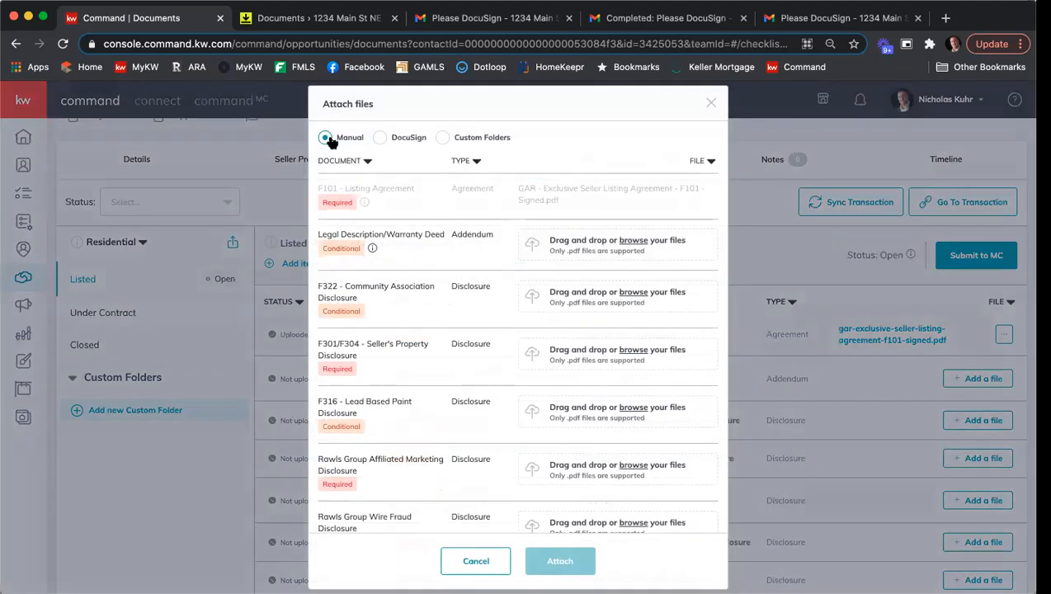
click(379, 138)
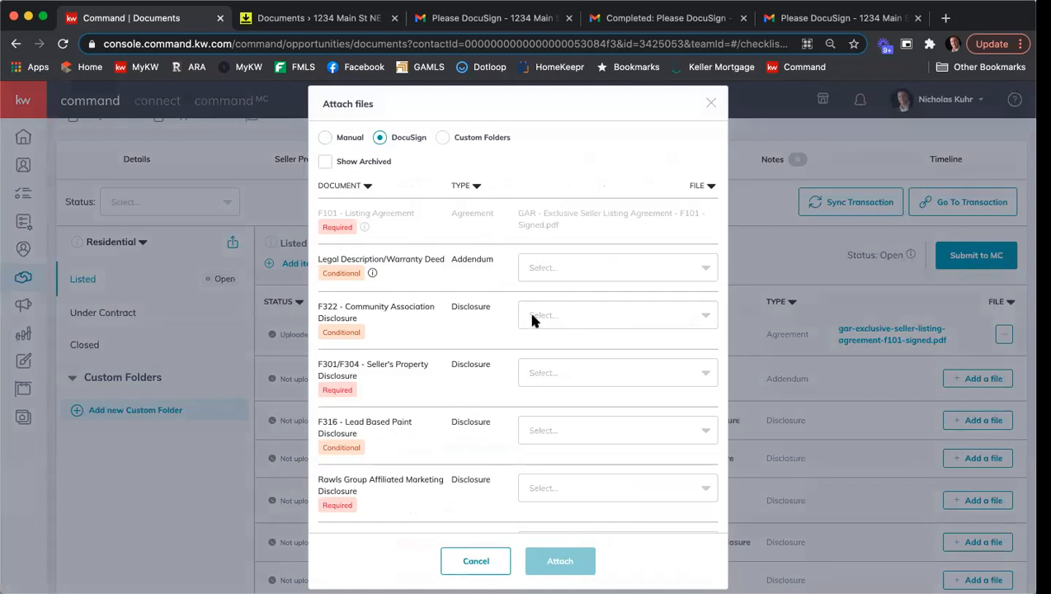
click(561, 316)
scroll(618, 391, down, 1)
scroll(617, 391, down, 5)
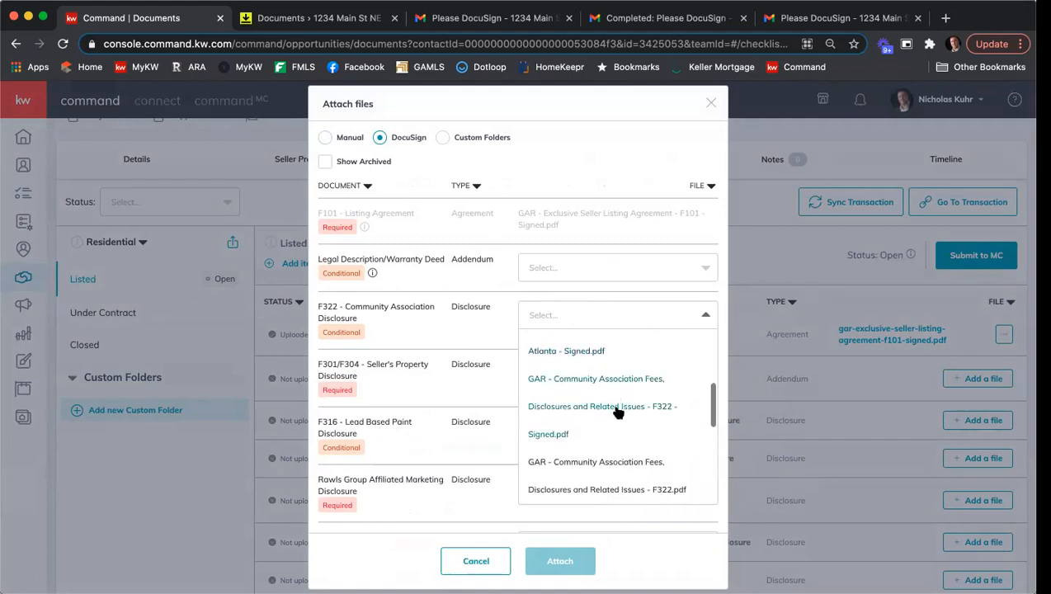
click(555, 411)
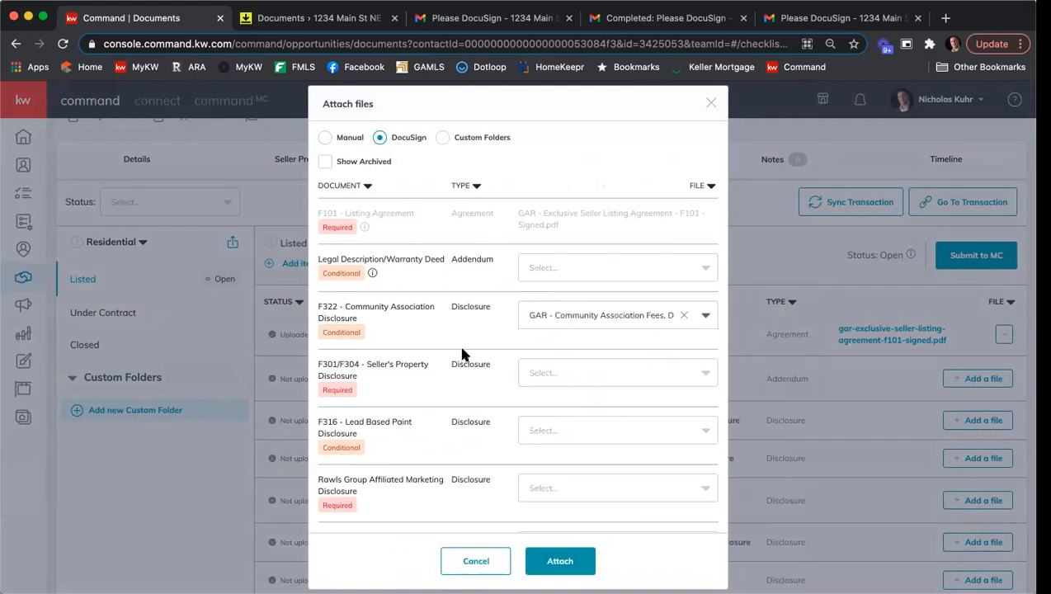
click(601, 371)
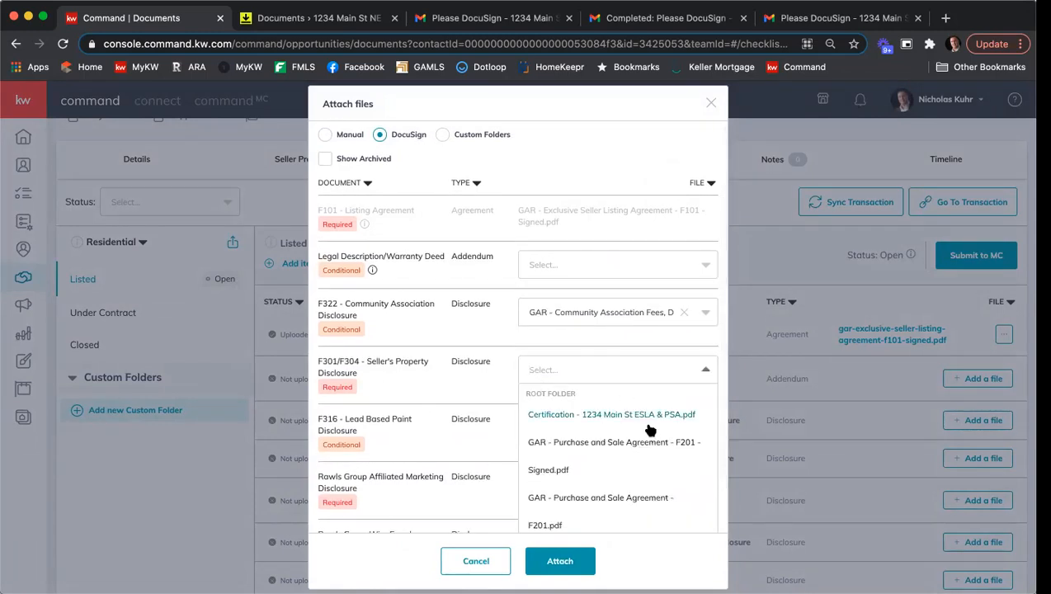
scroll(650, 429, down, 2)
scroll(650, 430, down, 5)
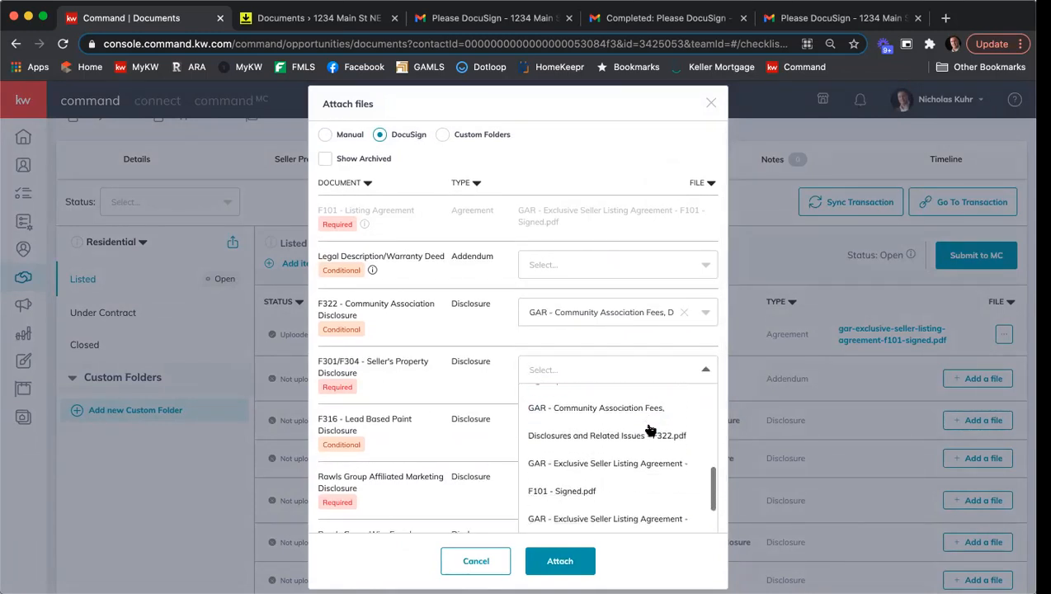
scroll(650, 429, down, 3)
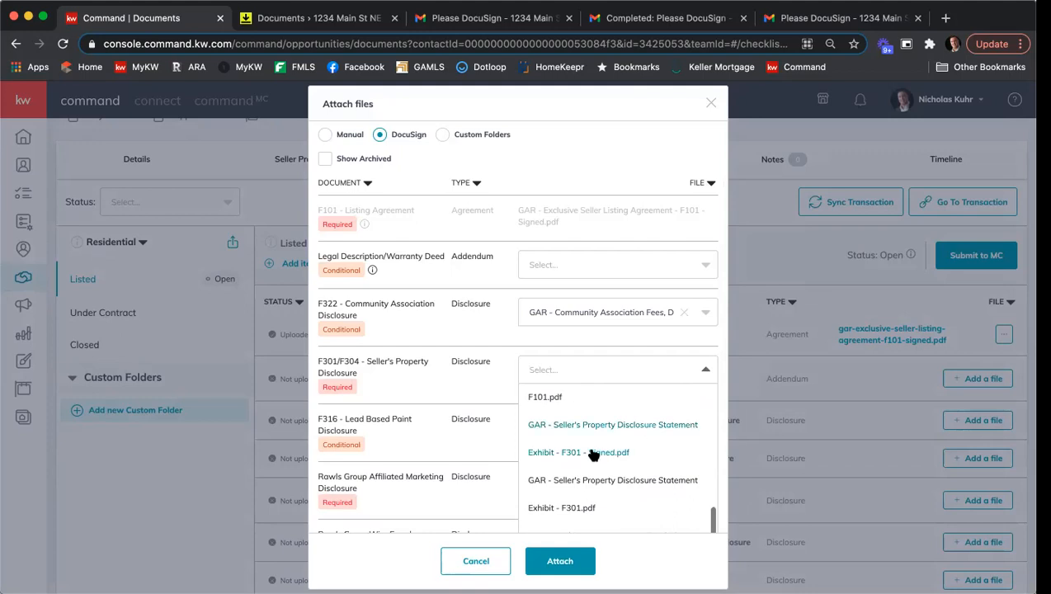
click(592, 453)
Choose the signed Affiliated Marketing Disclosure and the signed Wire Fraud Prevention Notice for the two Rawls Group items, then attach all files.
scroll(445, 411, down, 1)
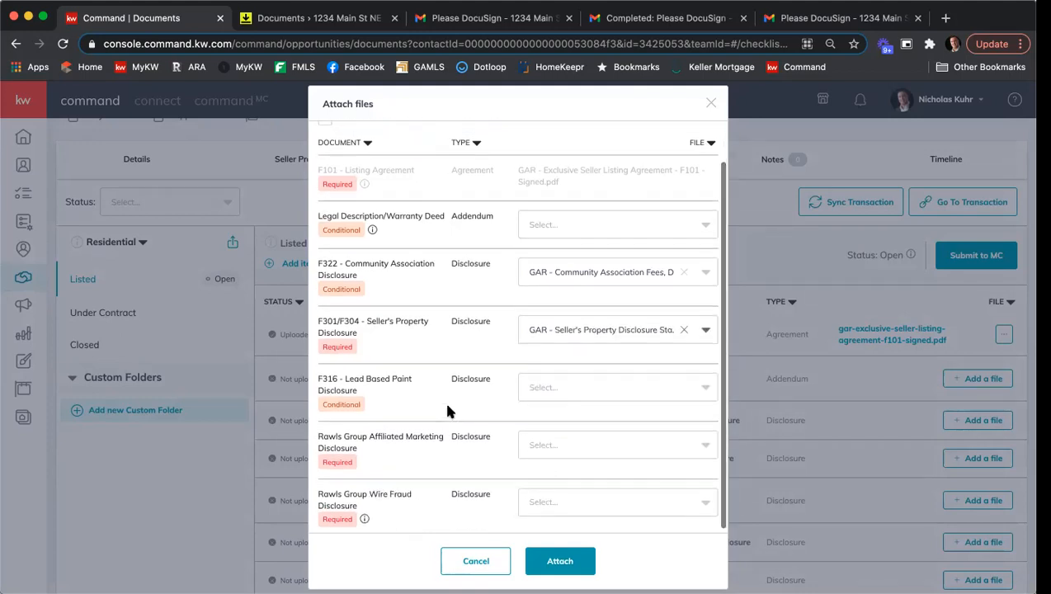
click(559, 439)
scroll(604, 467, down, 5)
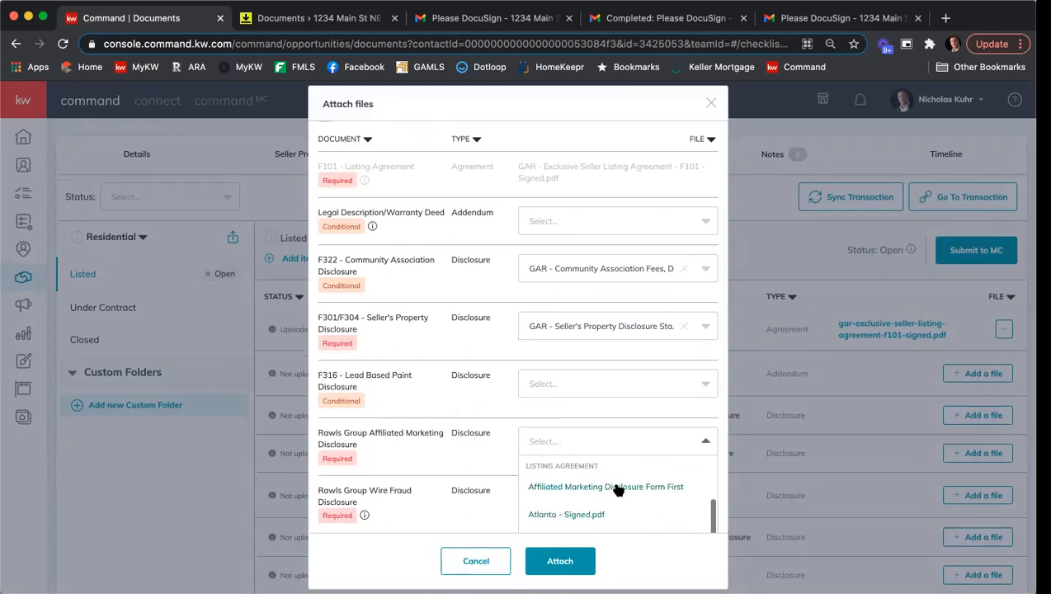
click(617, 488)
click(586, 495)
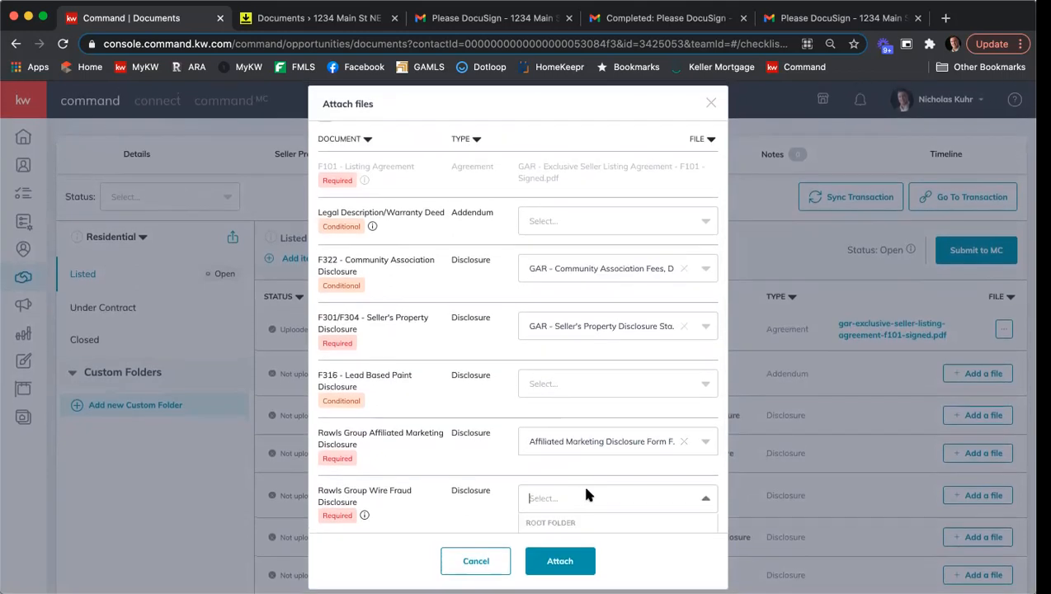
scroll(586, 495, down, 8)
scroll(577, 426, down, 6)
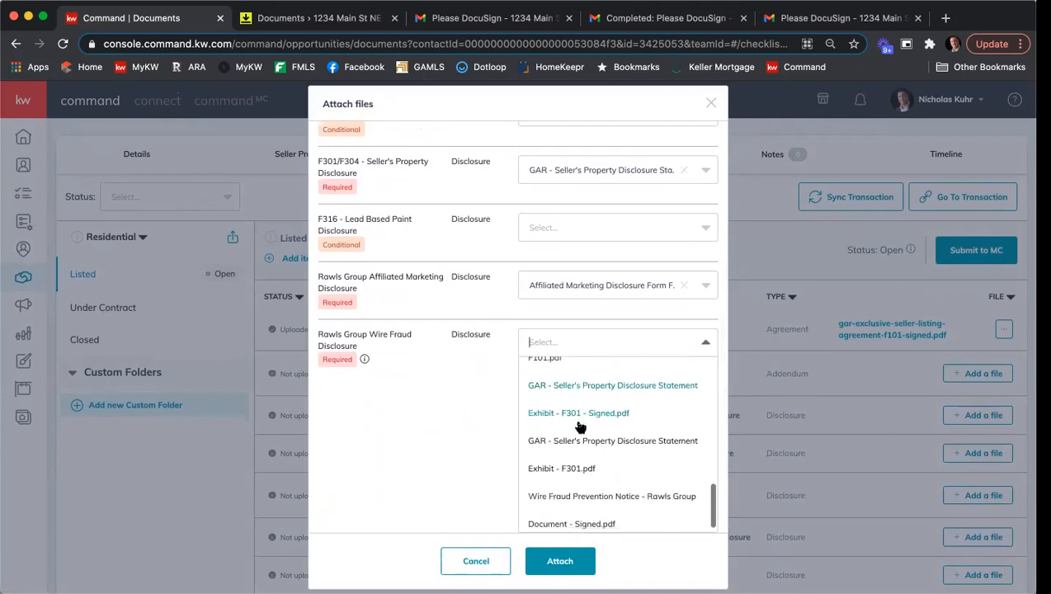
click(585, 477)
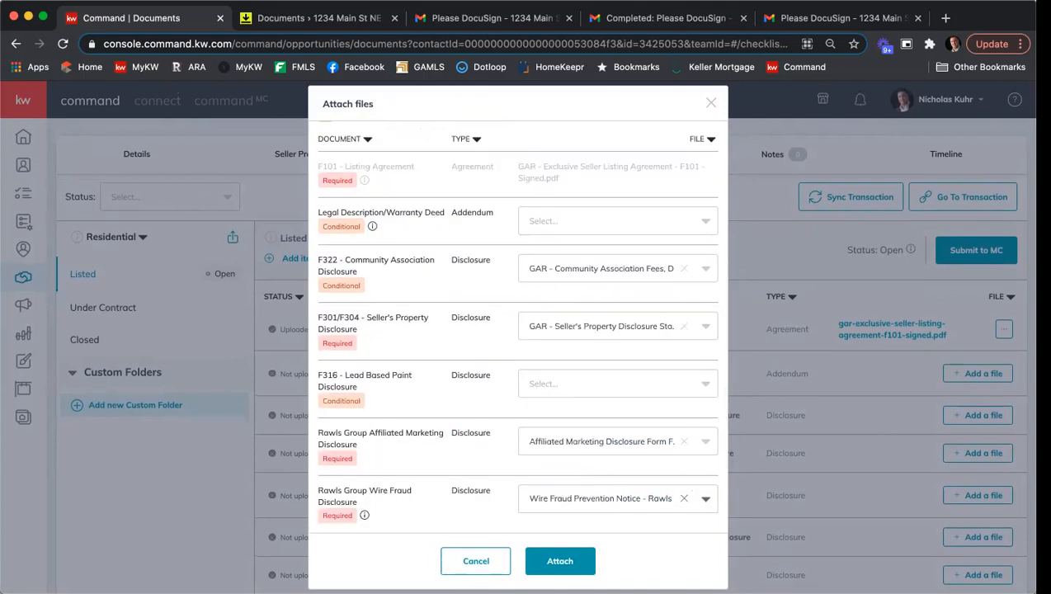
click(564, 561)
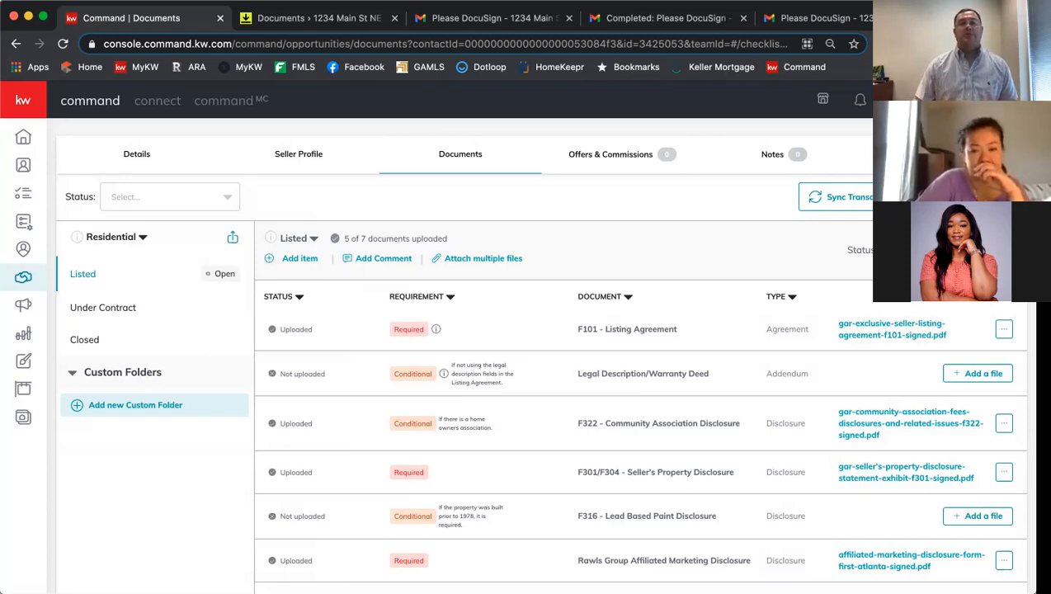
Return to DocuSign Rooms and open the completed 1234 Main St ESLA & PSA envelope's details.
click(318, 16)
click(279, 191)
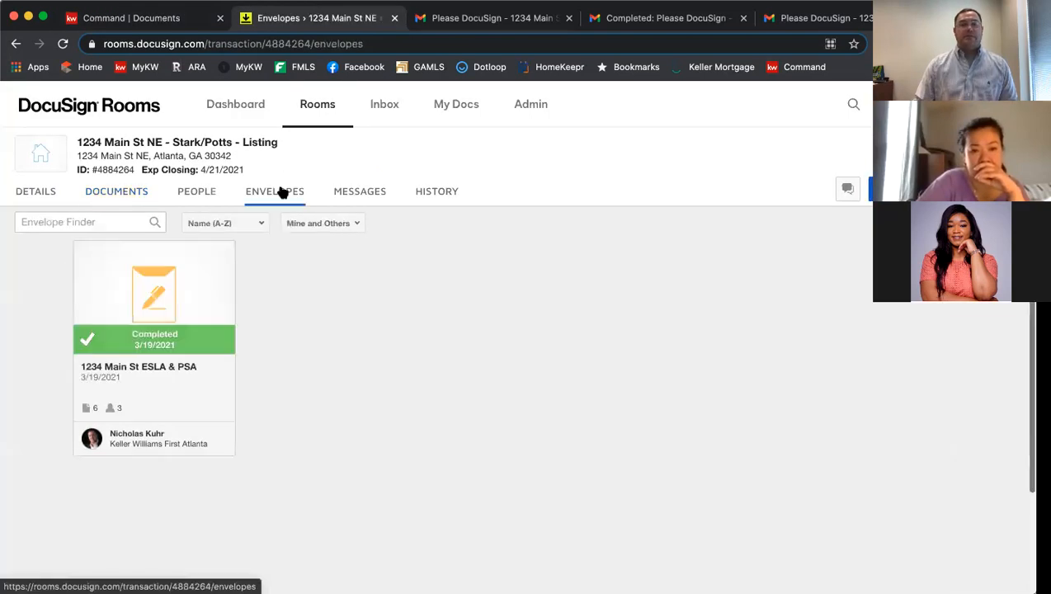
click(157, 291)
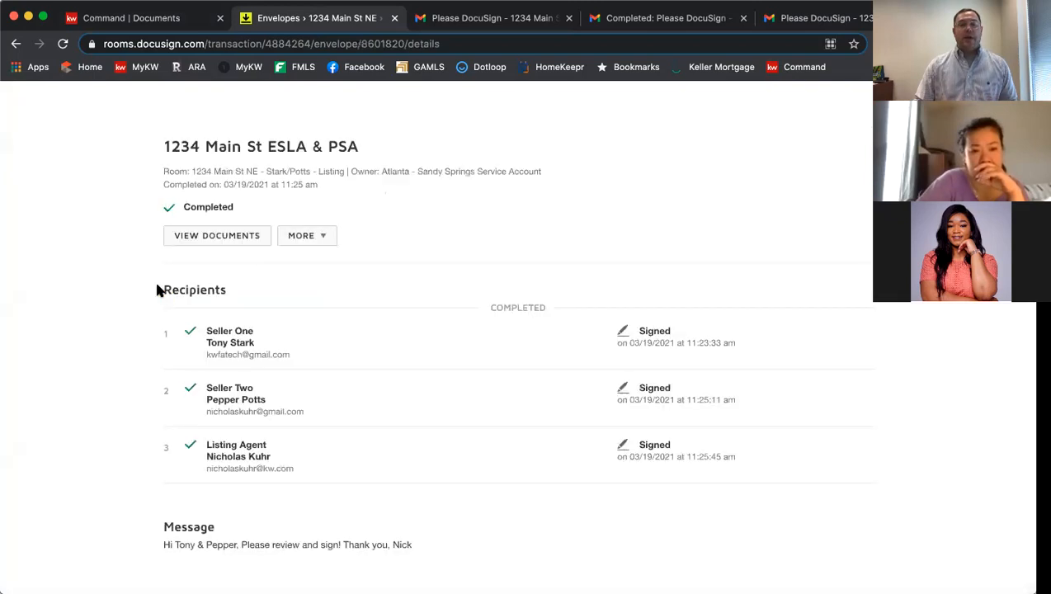